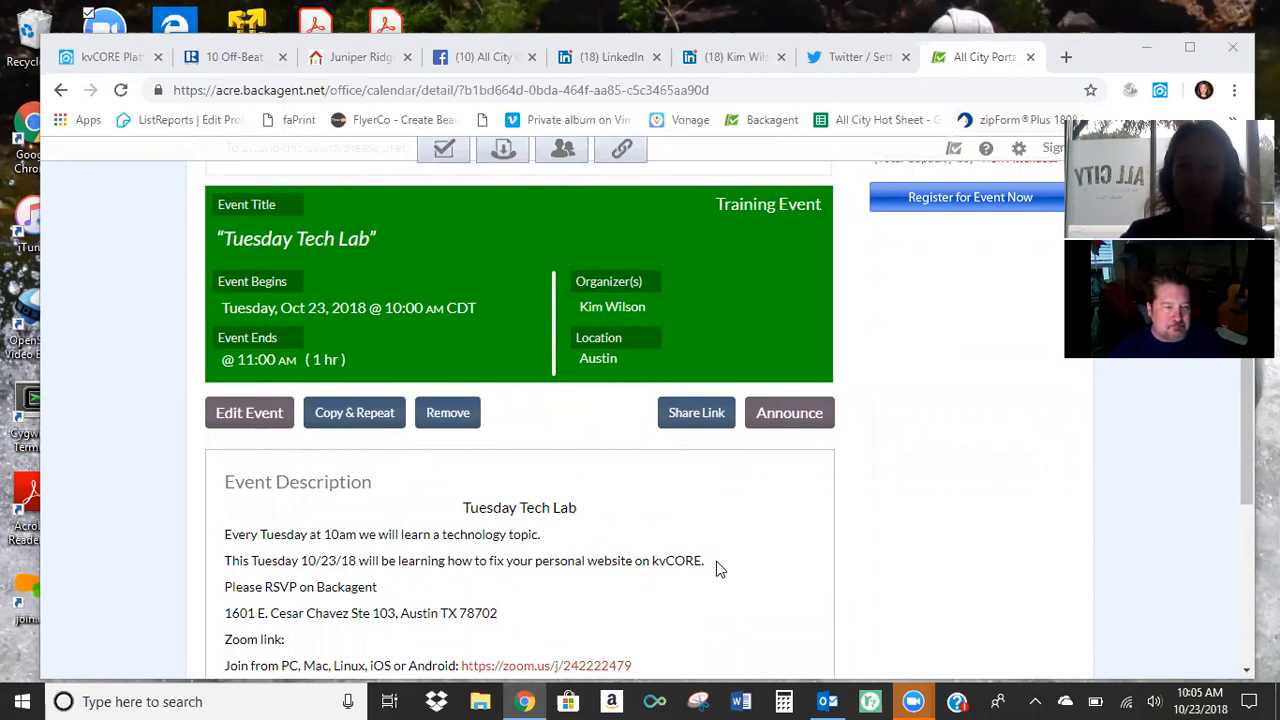
Switch to the kvCORE platform and look over the recent lead activity on its dashboard.
scroll(710, 568, "up", 3)
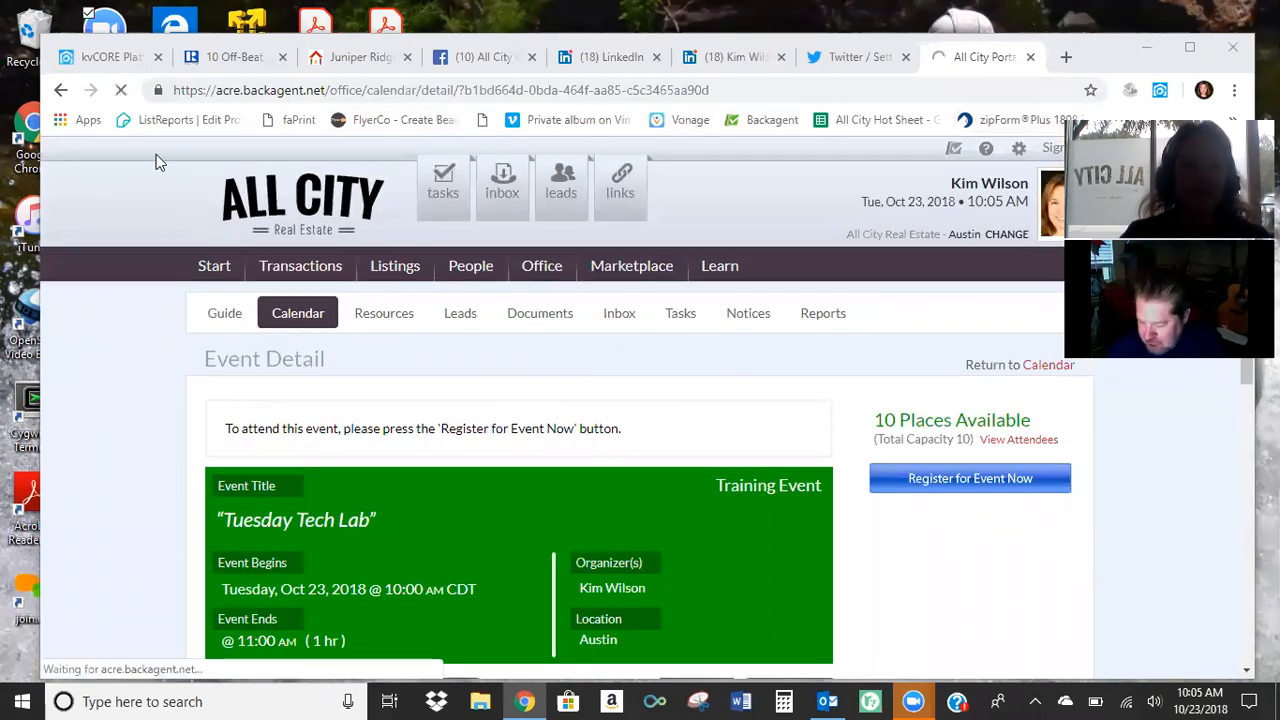
left_click(112, 57)
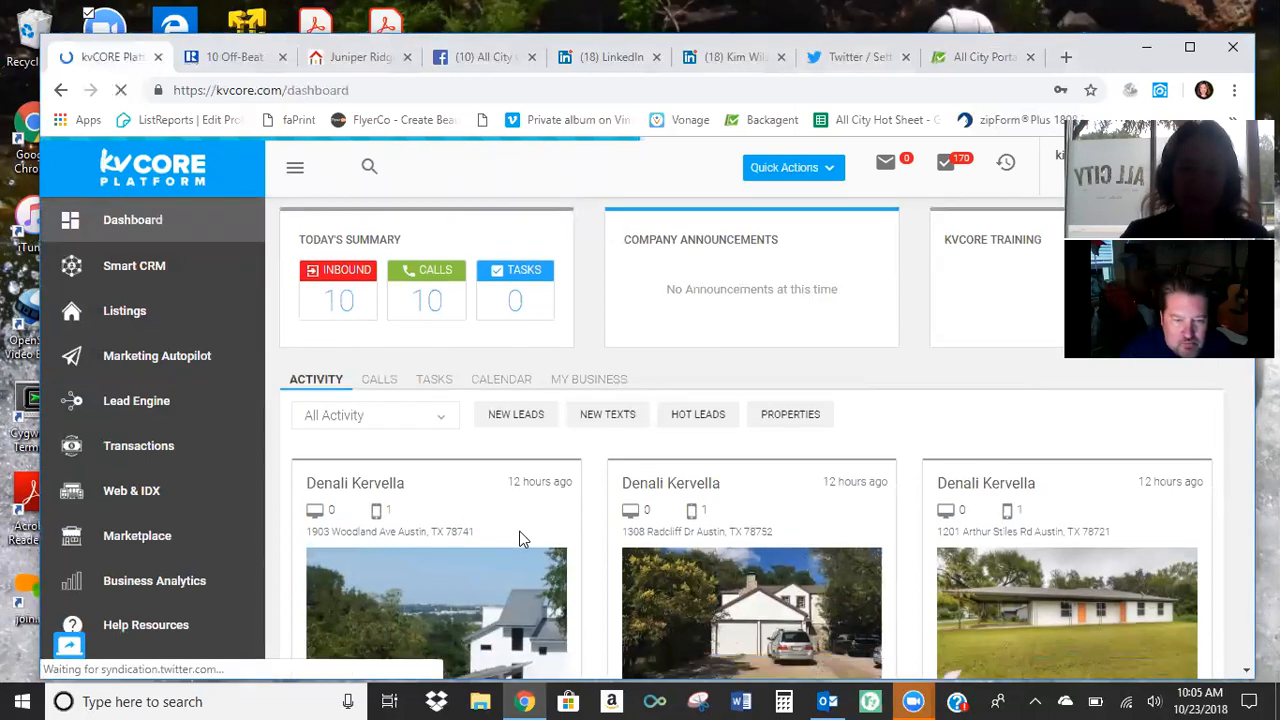
scroll(517, 505, "down", 3)
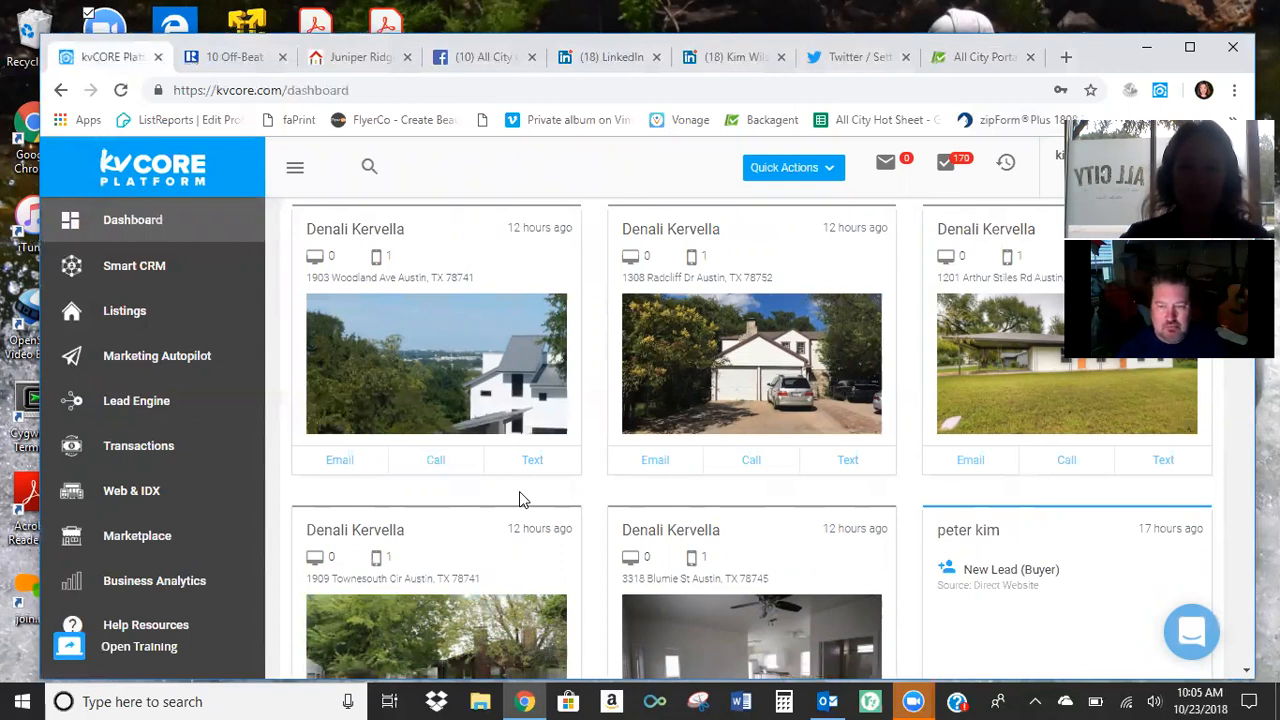
scroll(519, 491, "up", 2)
scroll(511, 514, "up", 1)
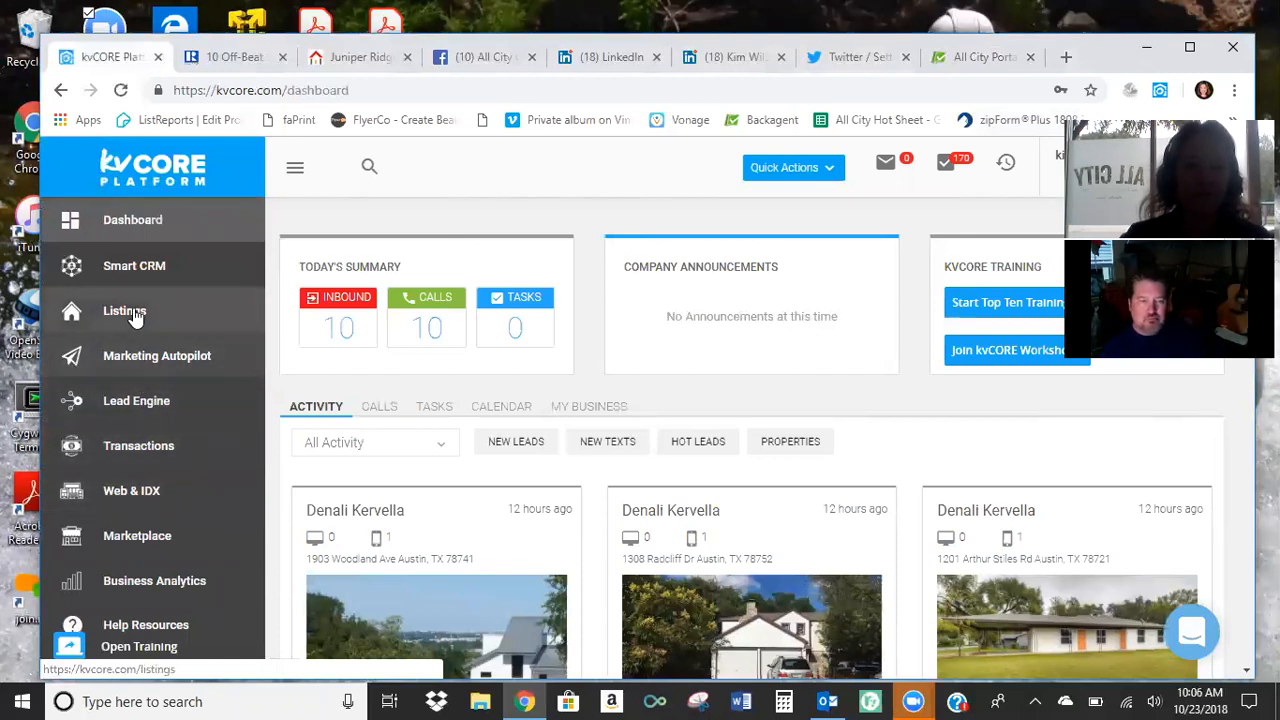
Open the Smart CRM lead list, look over its entries and reposition the browser window on the desktop.
left_click(320, 358)
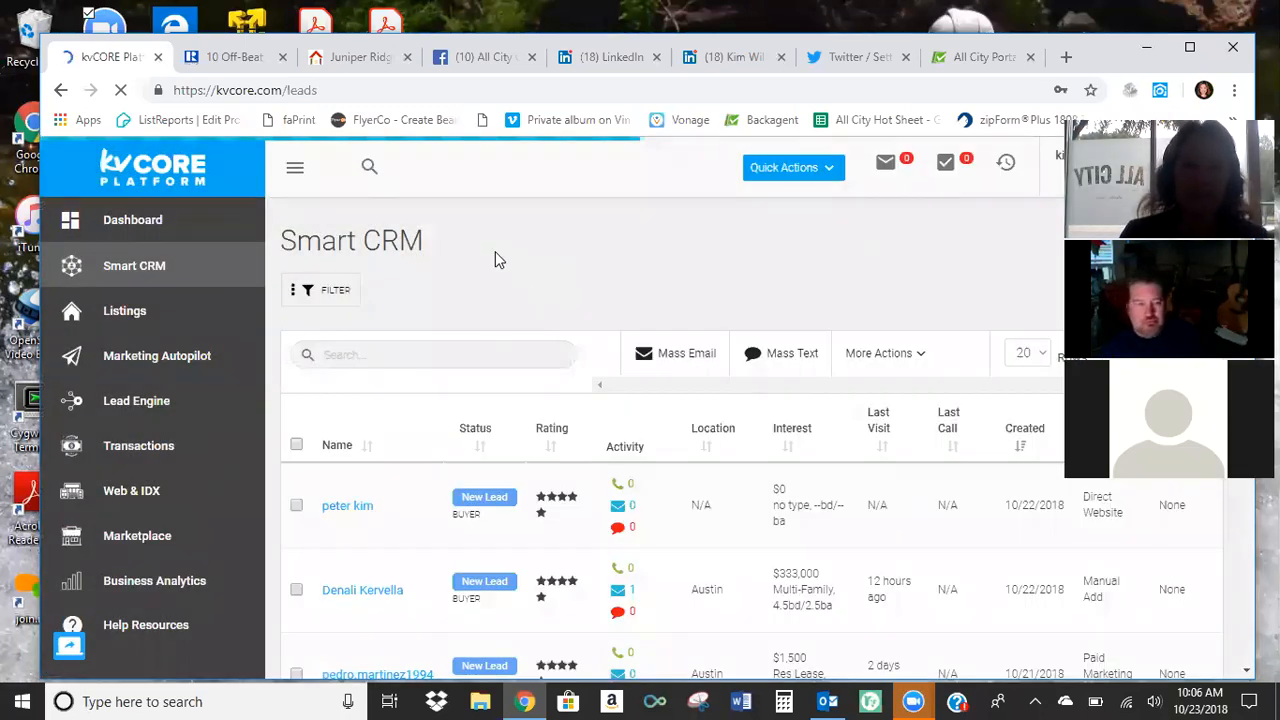
scroll(531, 265, "down", 1)
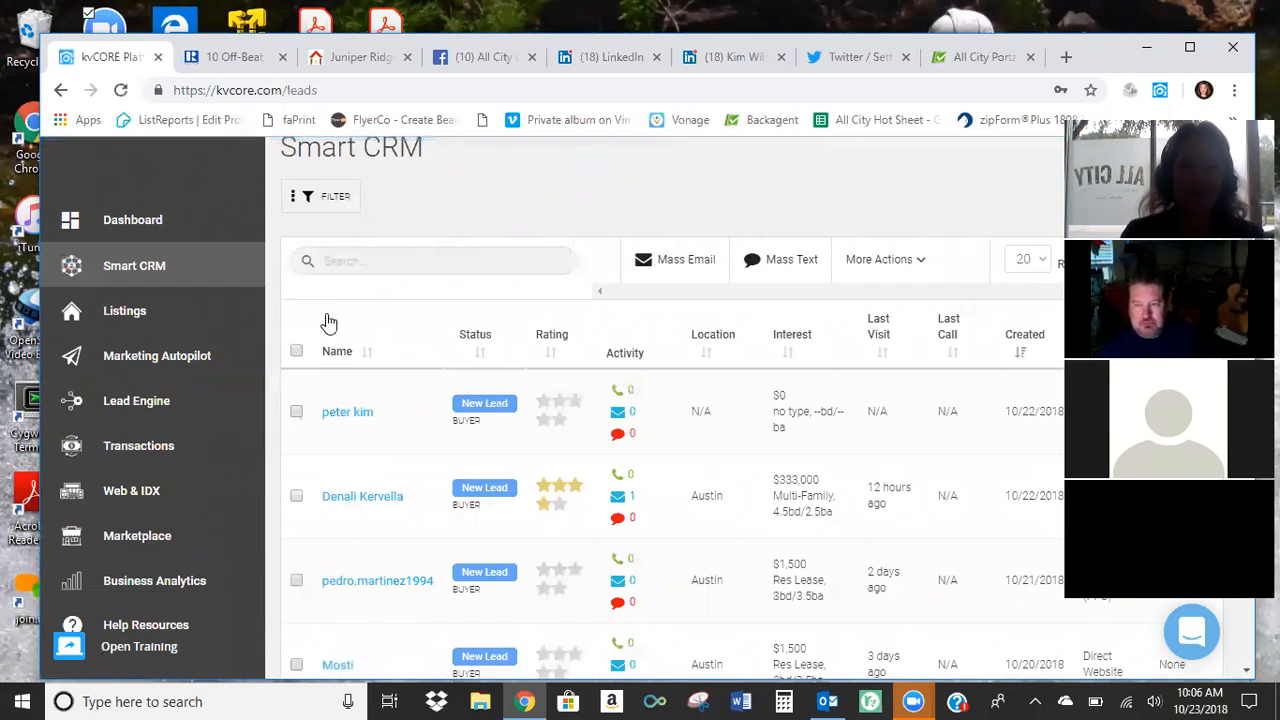
scroll(326, 322, "up", 1)
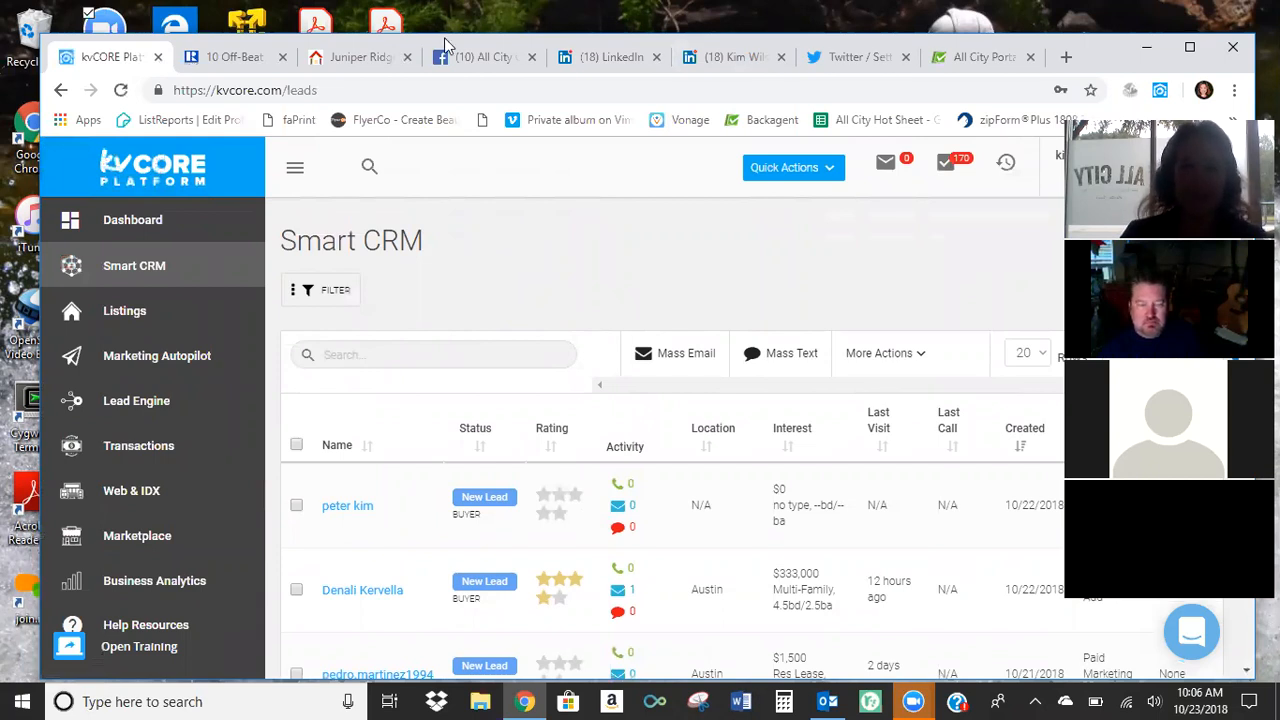
left_click_drag(433, 36, 399, 22)
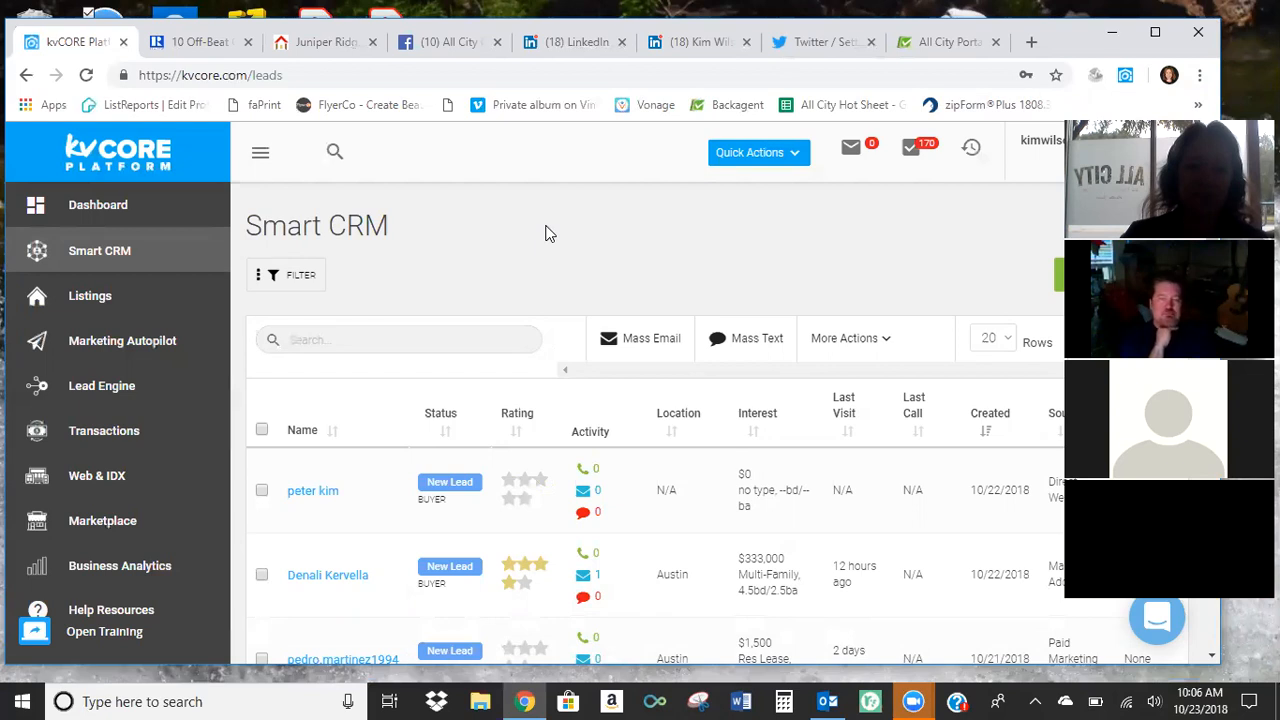
Start adding a new contact and fill in the contact's first and last name.
left_click(790, 158)
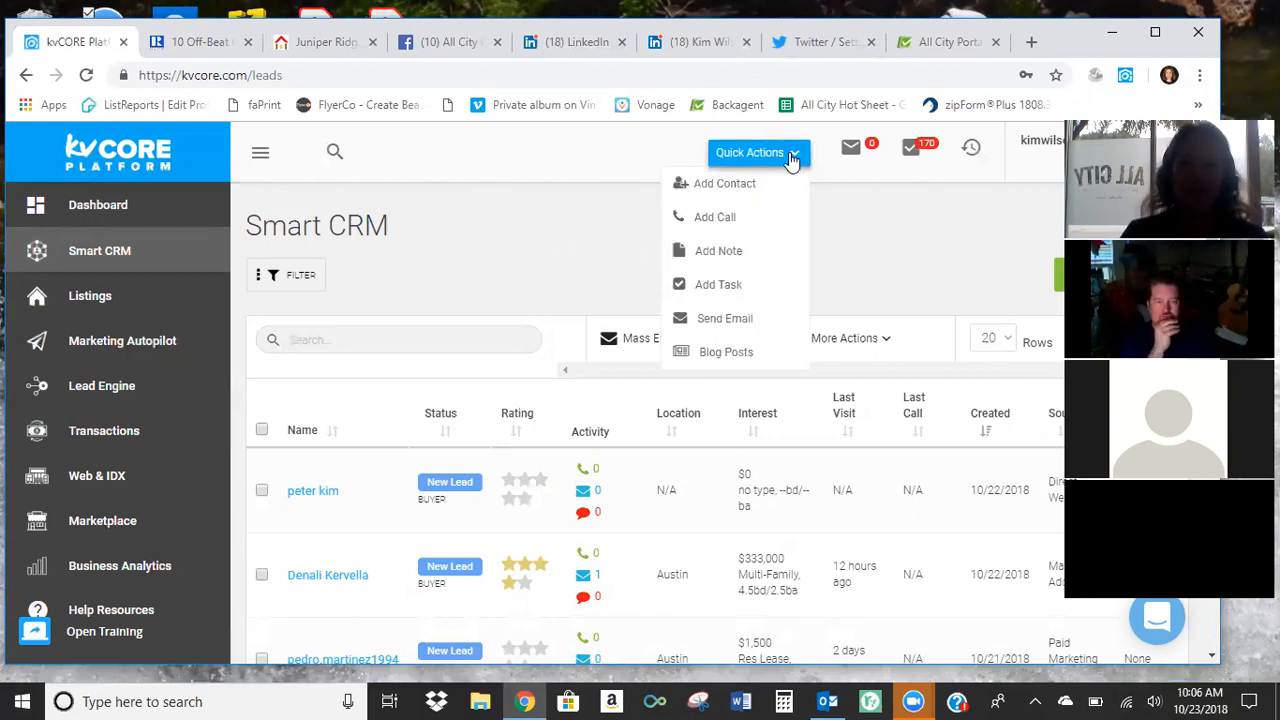
left_click(740, 188)
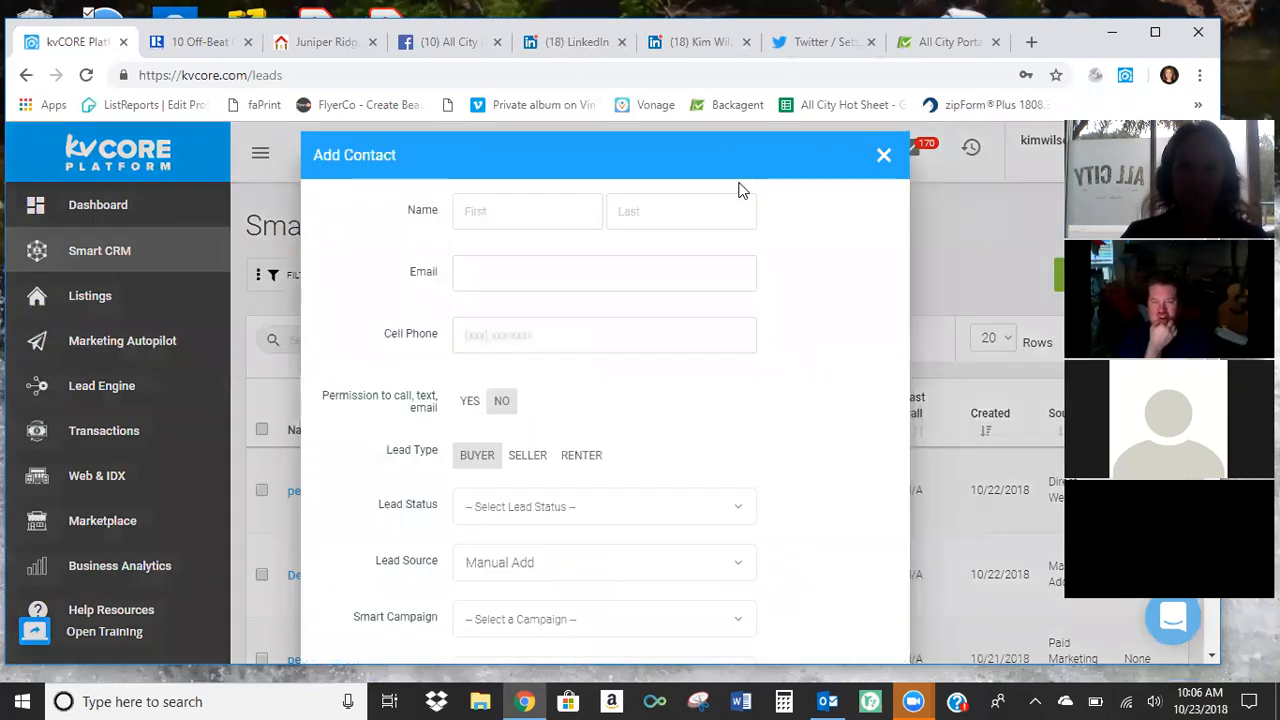
left_click(551, 209)
type("kim")
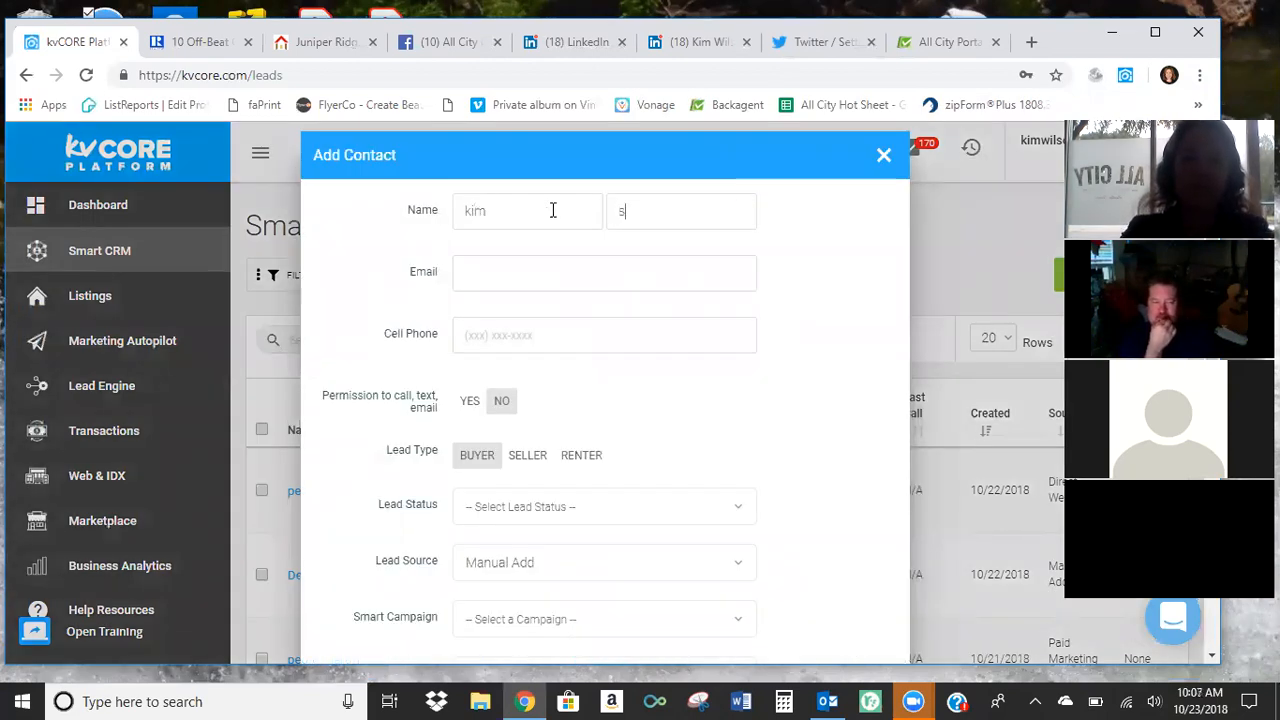
type("wilson")
key("Tab")
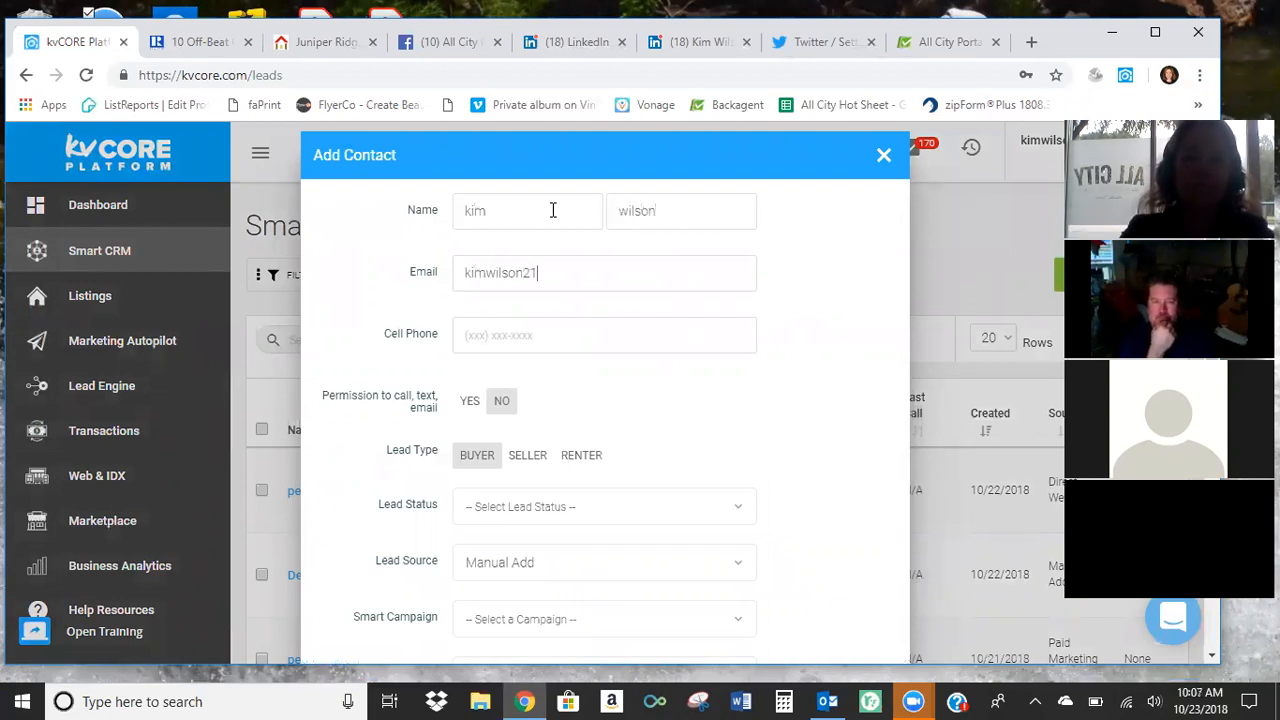
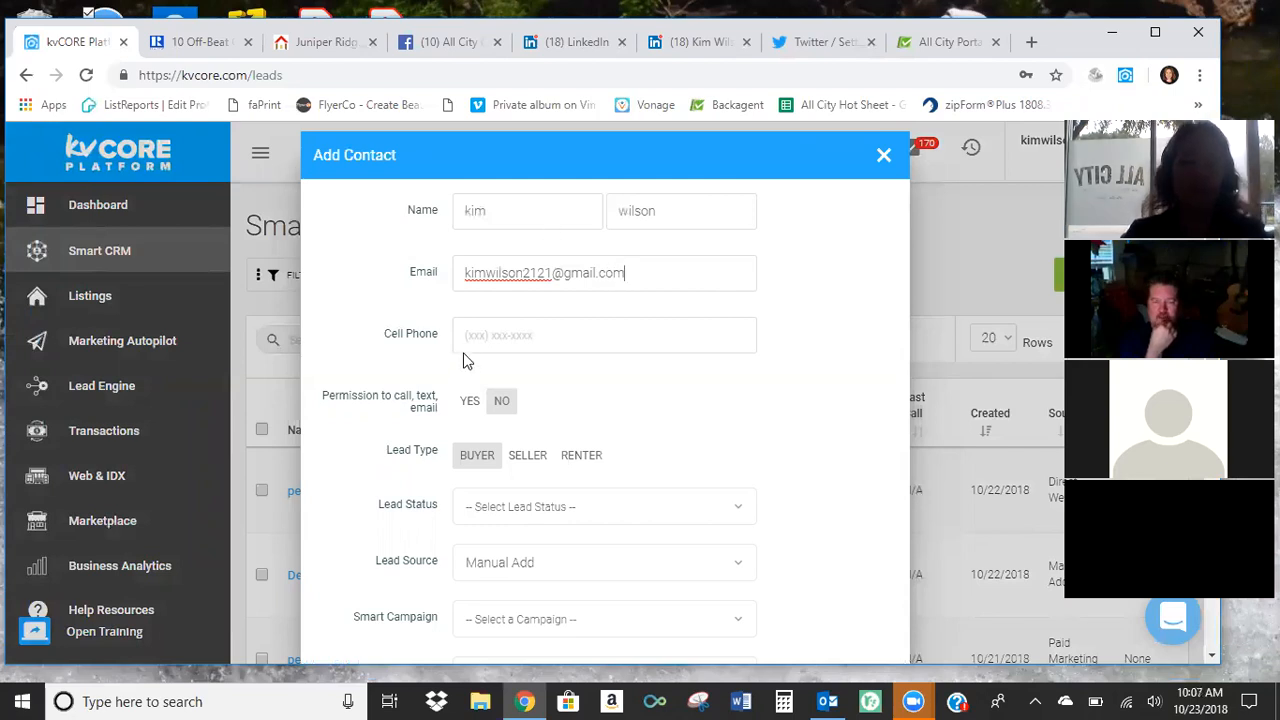
Fill in the new contact's e-mail address and cell phone number.
left_click(489, 340)
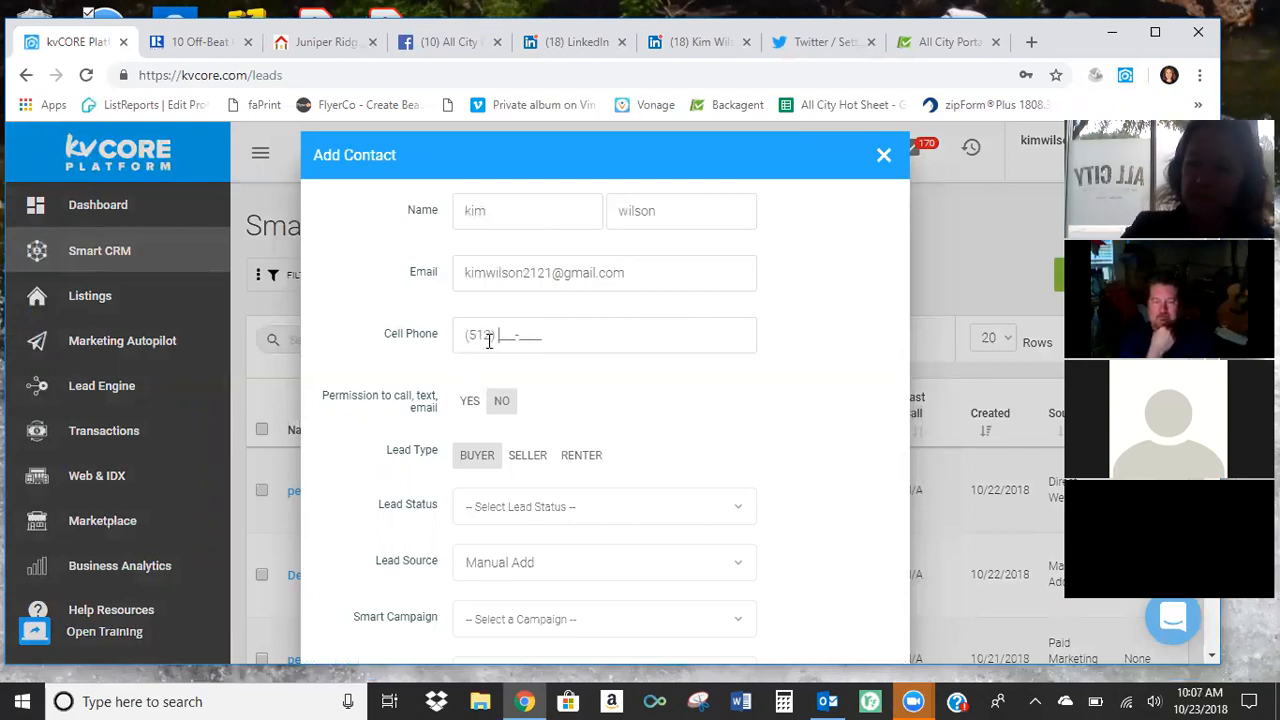
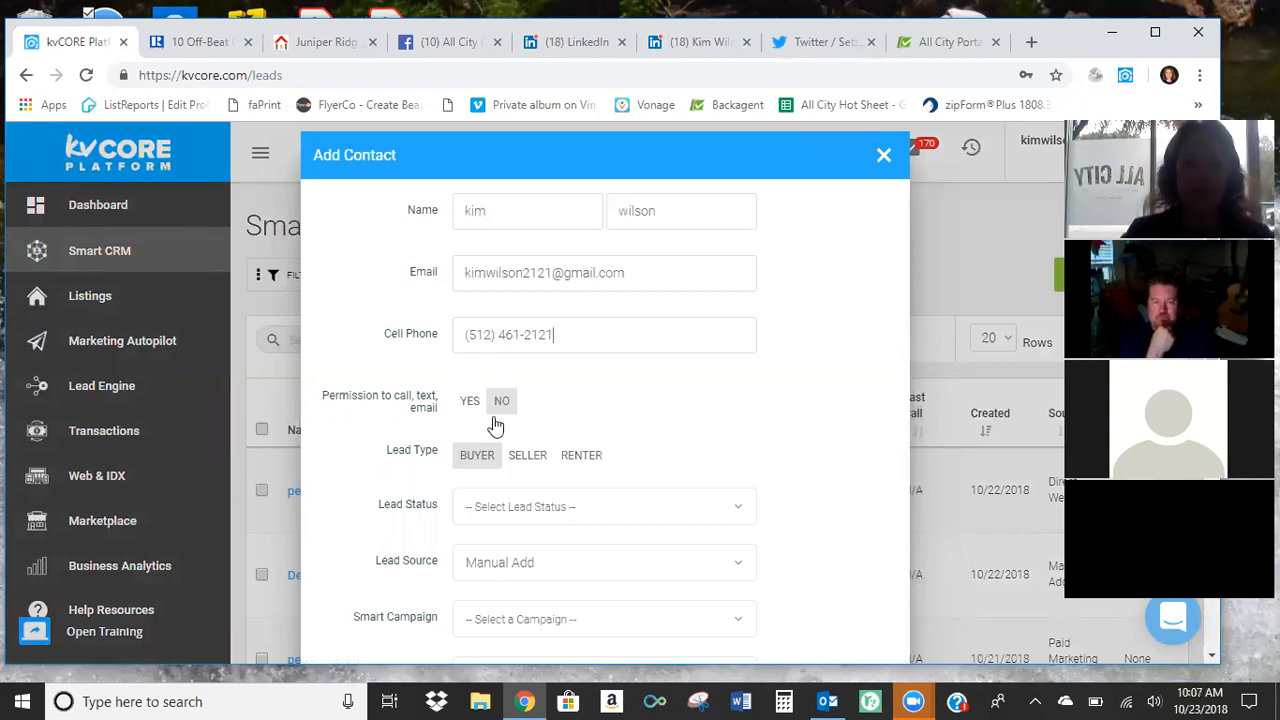
Set the contact's permission to call, text and email to Yes.
scroll(560, 355, "down", 1)
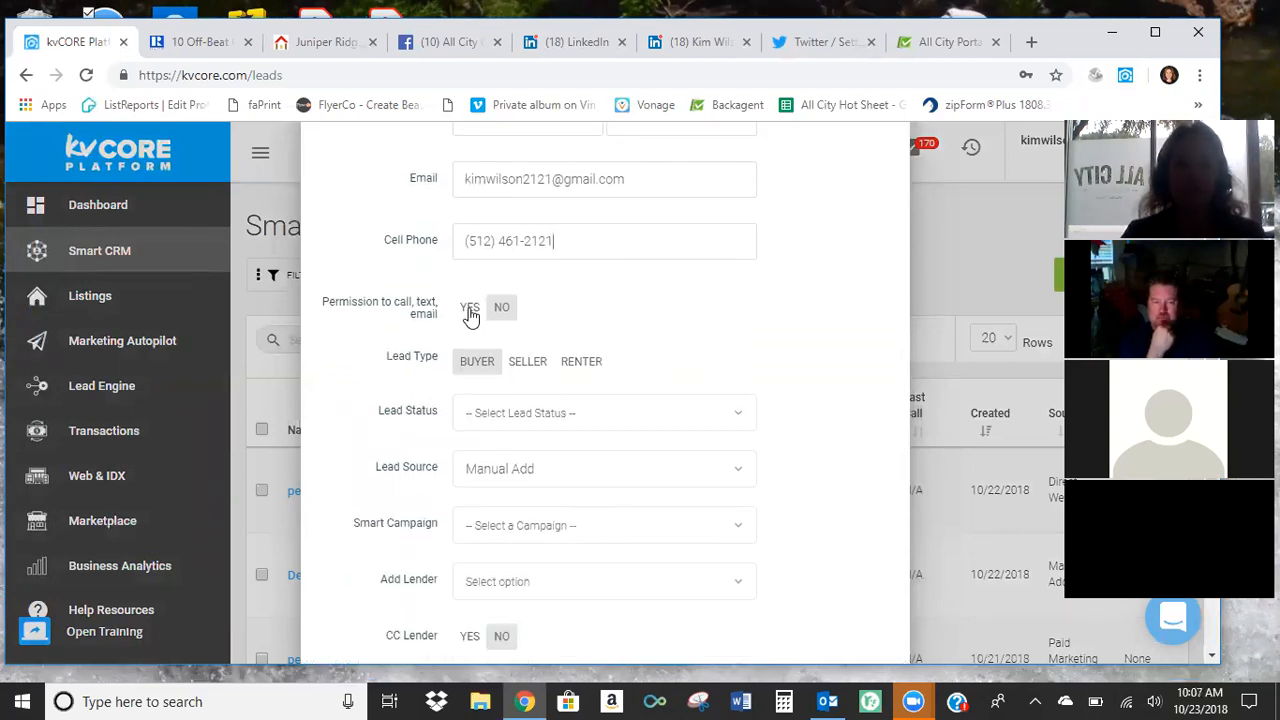
scroll(566, 330, "up", 1)
scroll(471, 334, "down", 1)
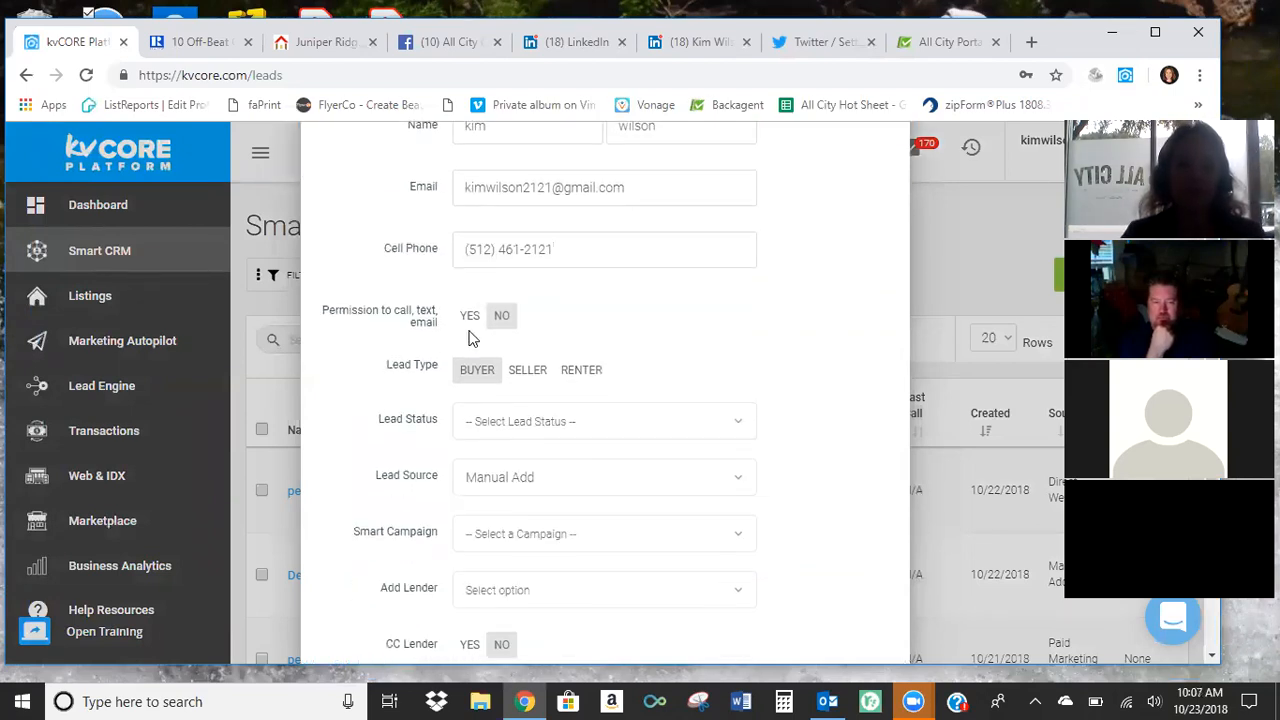
left_click(470, 310)
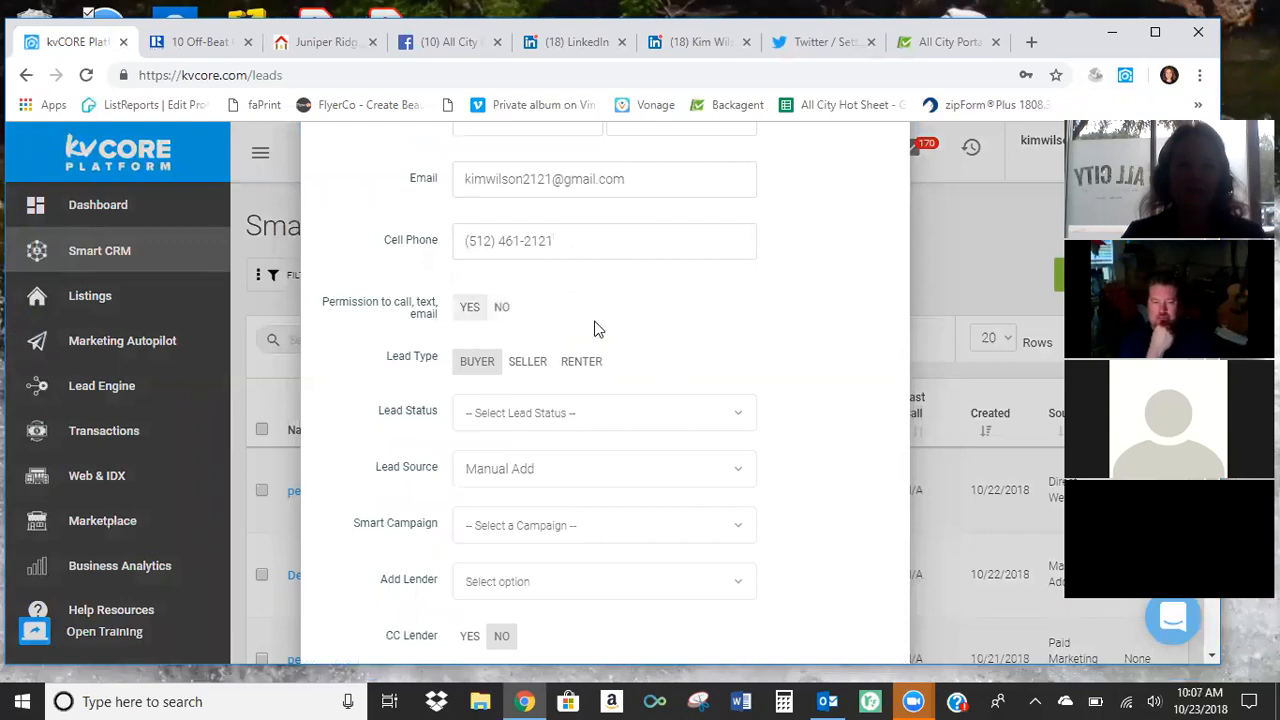
Set the contact's lead status to New Lead.
scroll(594, 329, "down", 1)
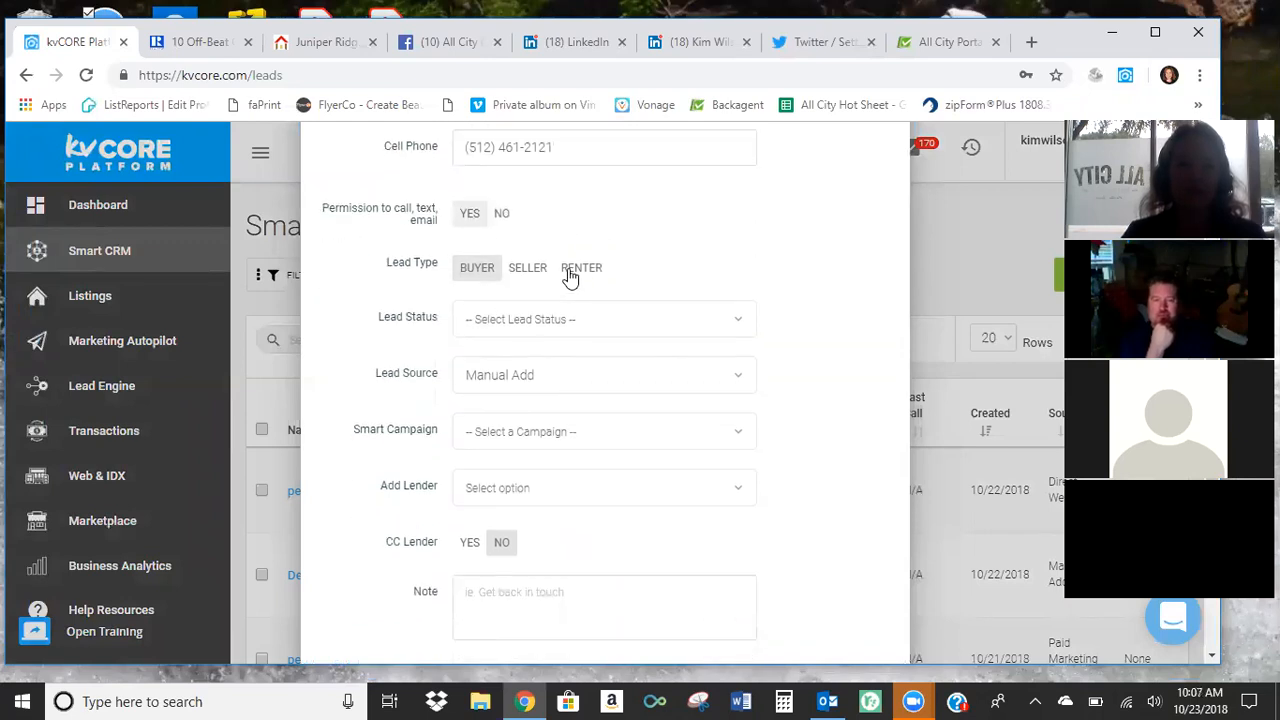
scroll(634, 286, "down", 1)
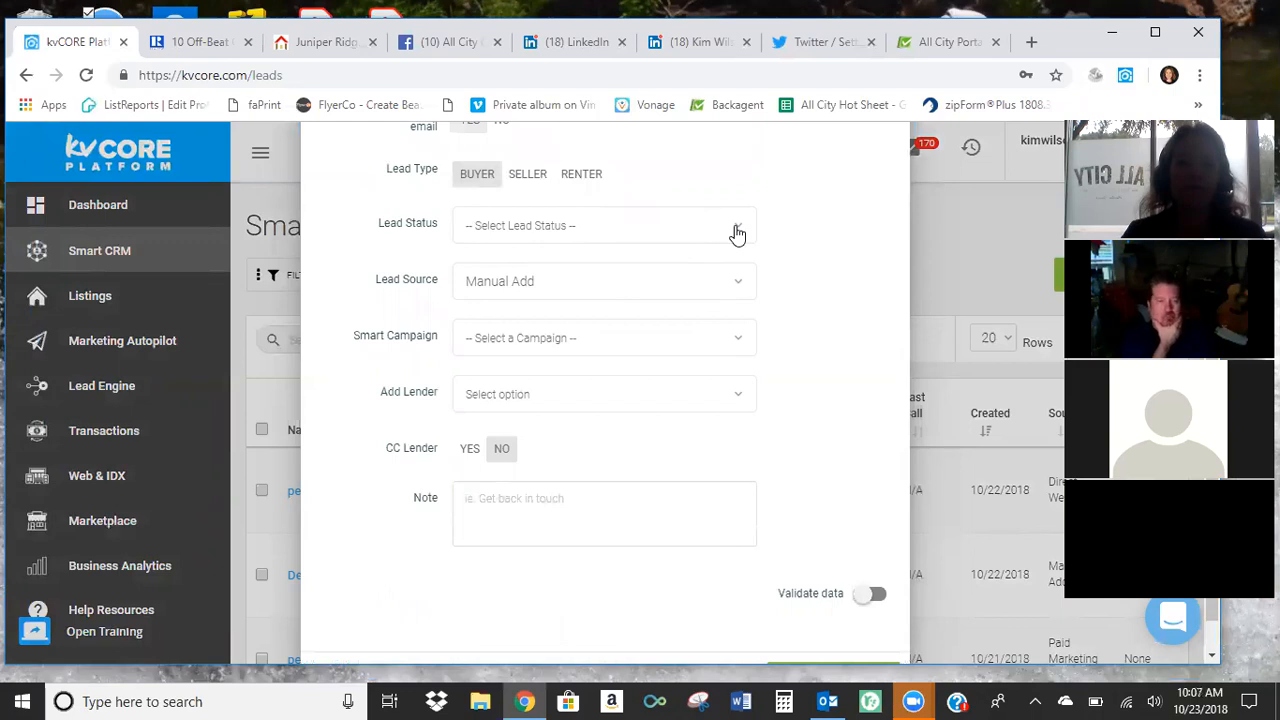
left_click(737, 233)
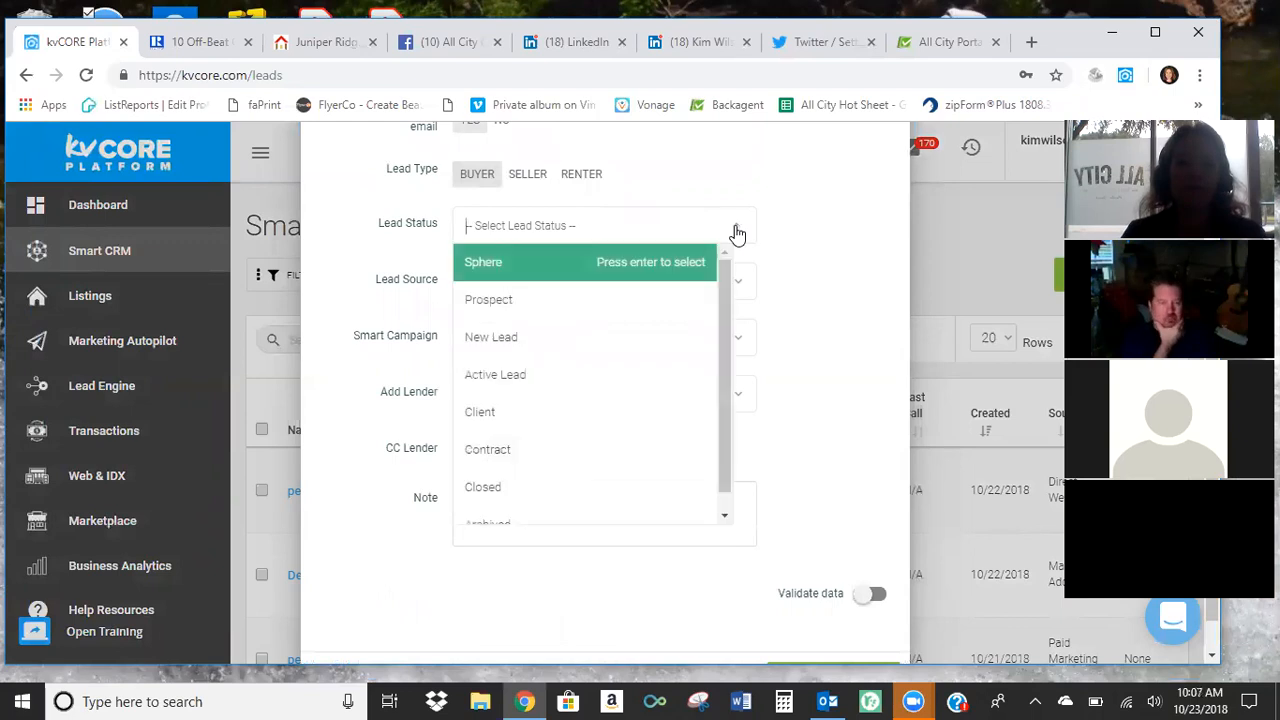
left_click(609, 337)
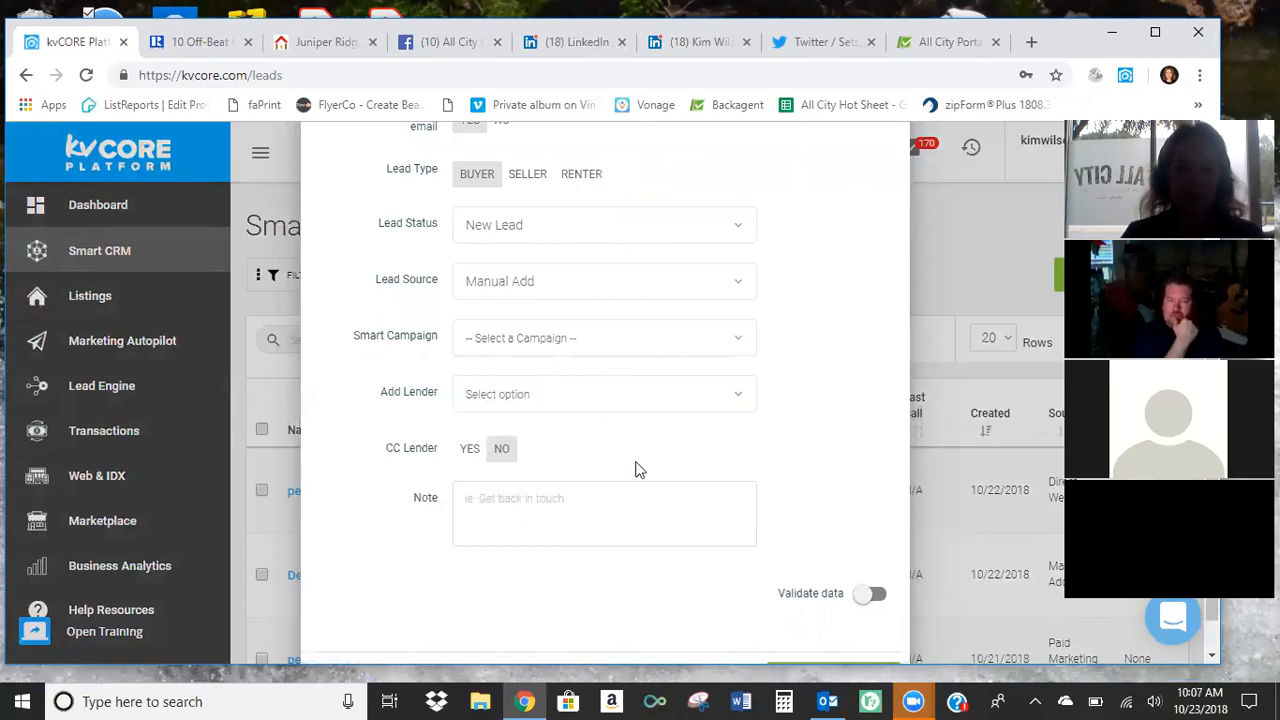
left_click(472, 449)
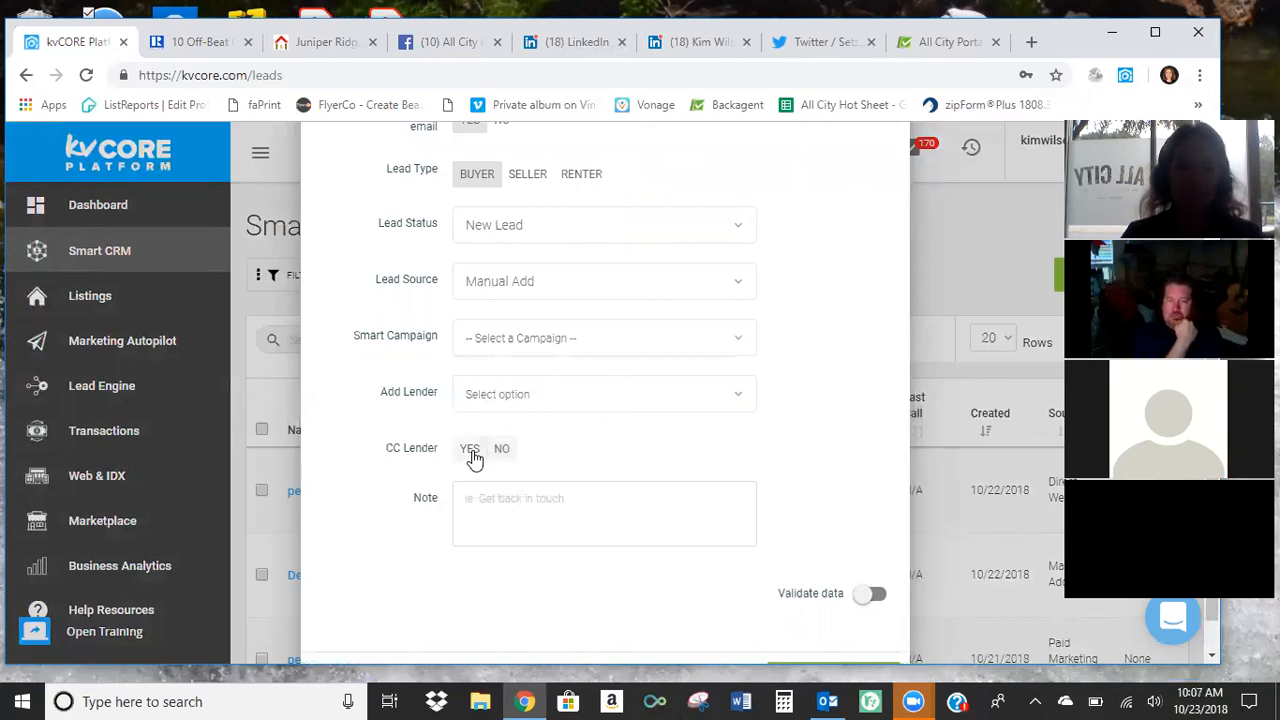
left_click(735, 402)
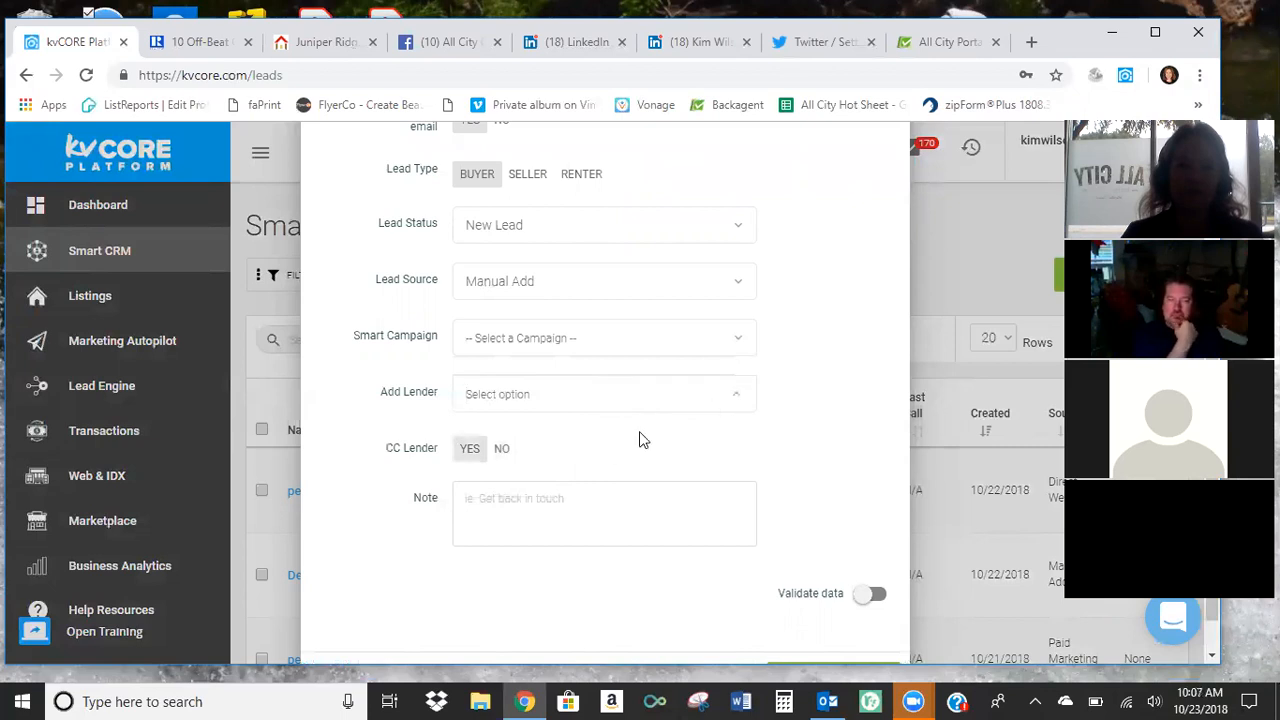
left_click(503, 450)
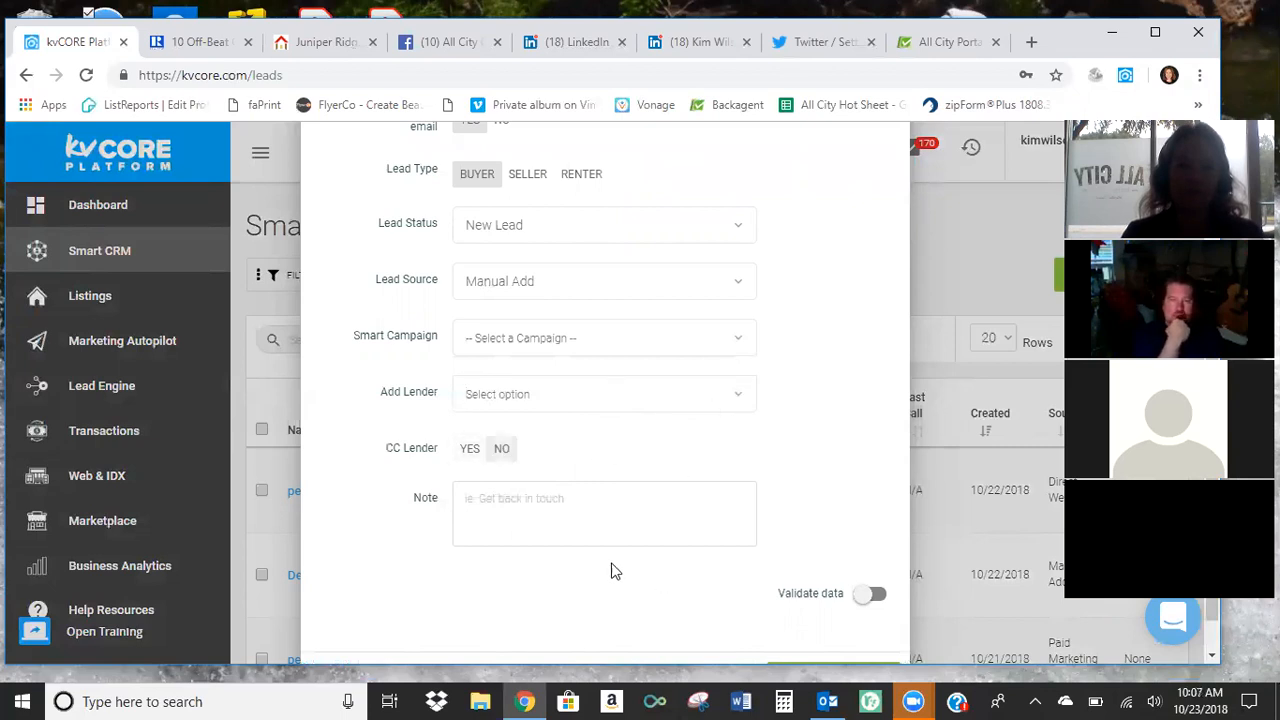
Turn on data validation for the new contact and add the contact to the CRM.
scroll(689, 527, "down", 1)
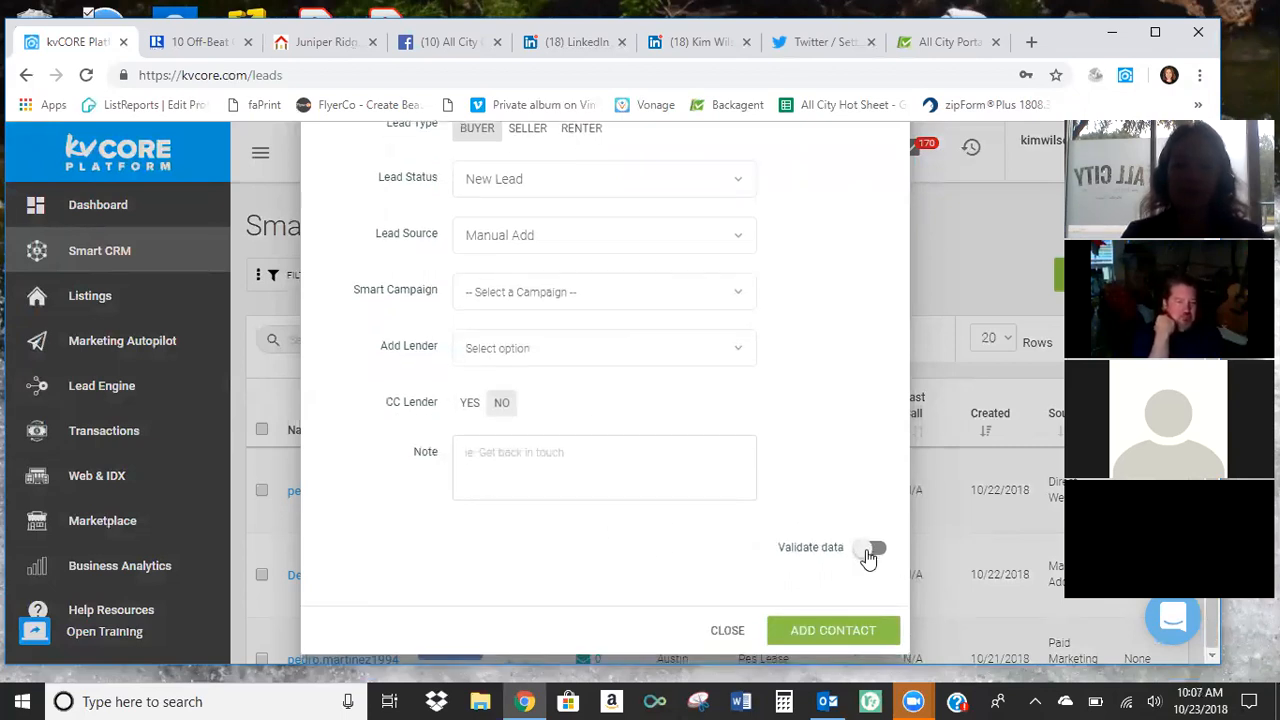
left_click(868, 553)
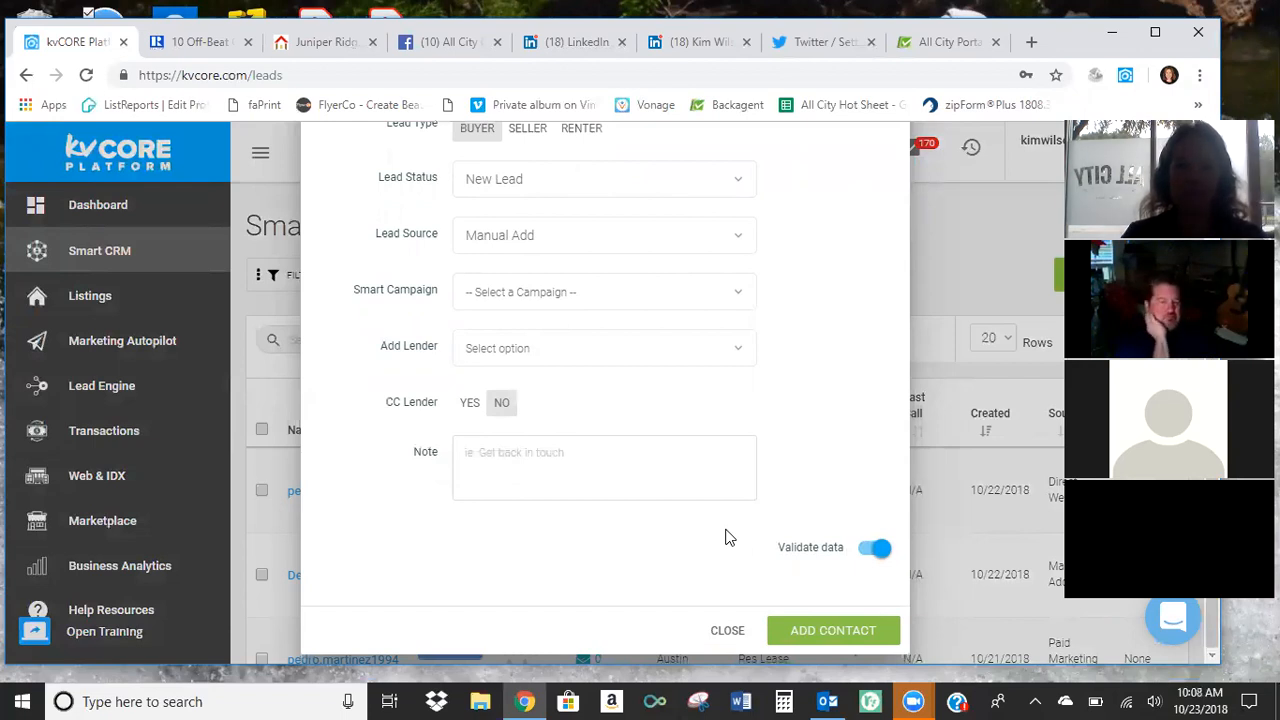
scroll(727, 535, "up", 1)
scroll(727, 528, "down", 1)
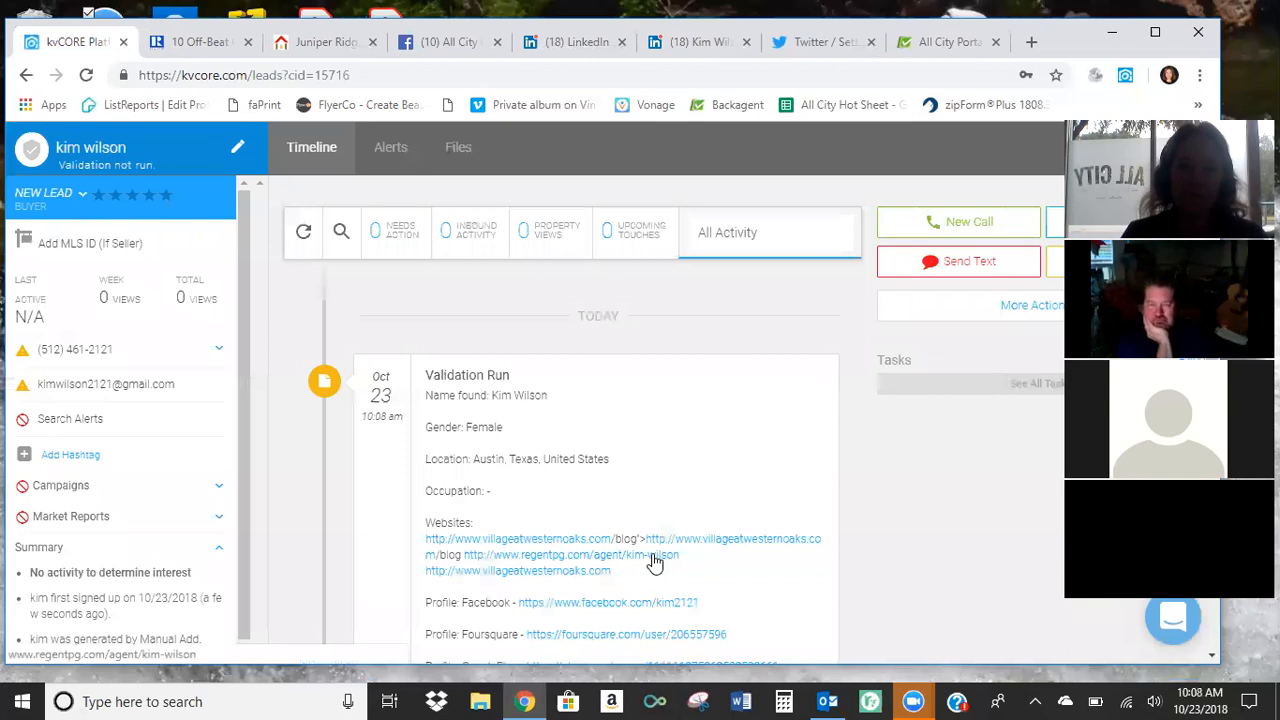
Examine the validation run on the contact's timeline, including the websites, social profiles and email quality.
scroll(530, 440, "down", 1)
scroll(530, 440, "down", 2)
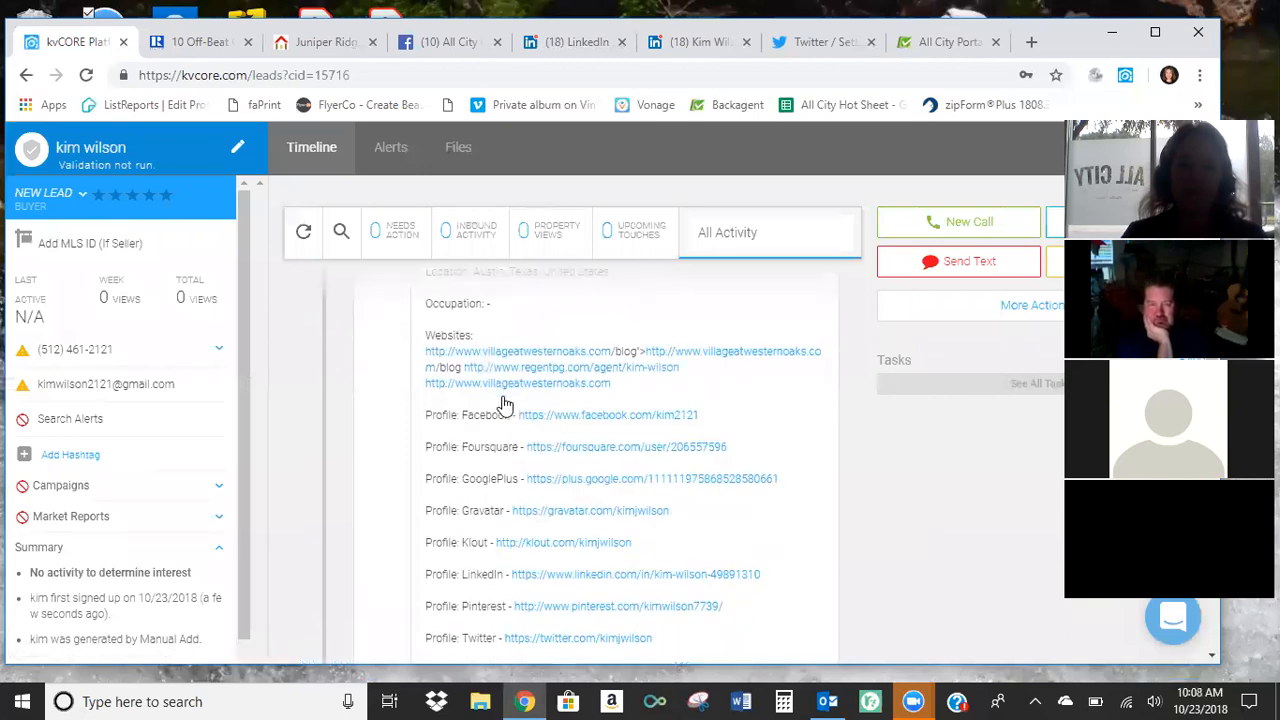
scroll(506, 403, "up", 2)
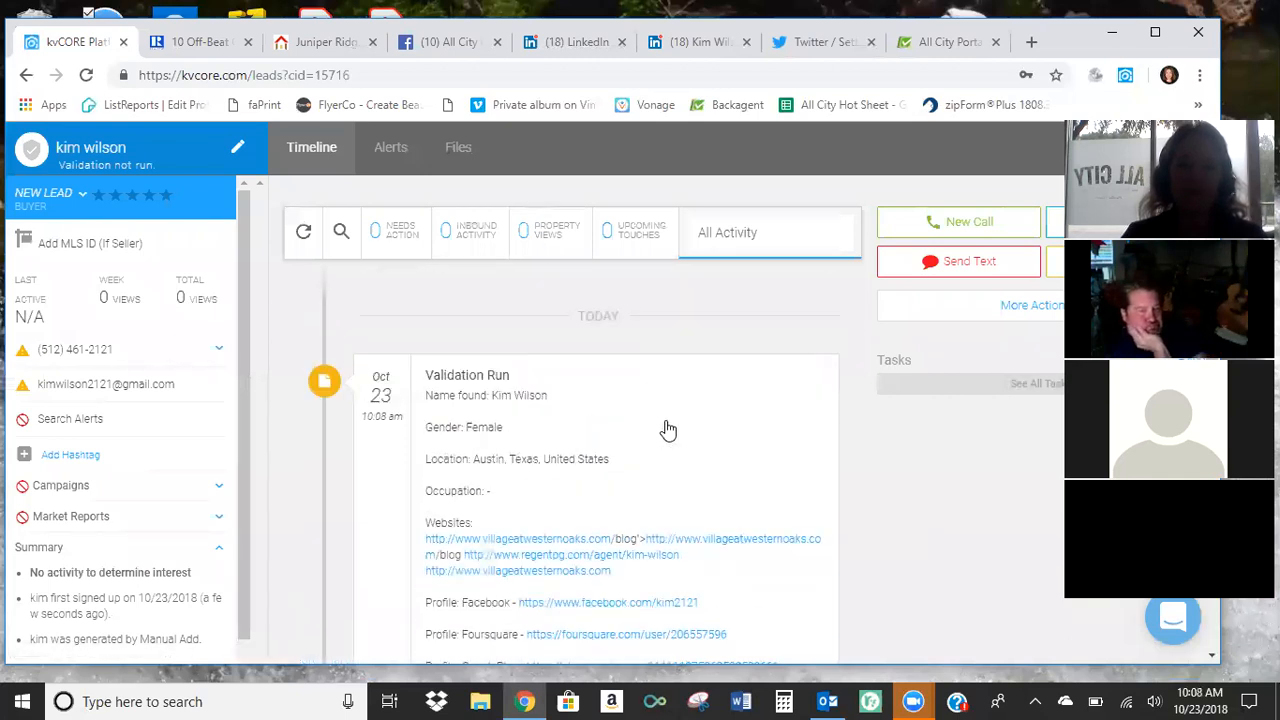
scroll(660, 432, "down", 1)
scroll(546, 485, "down", 1)
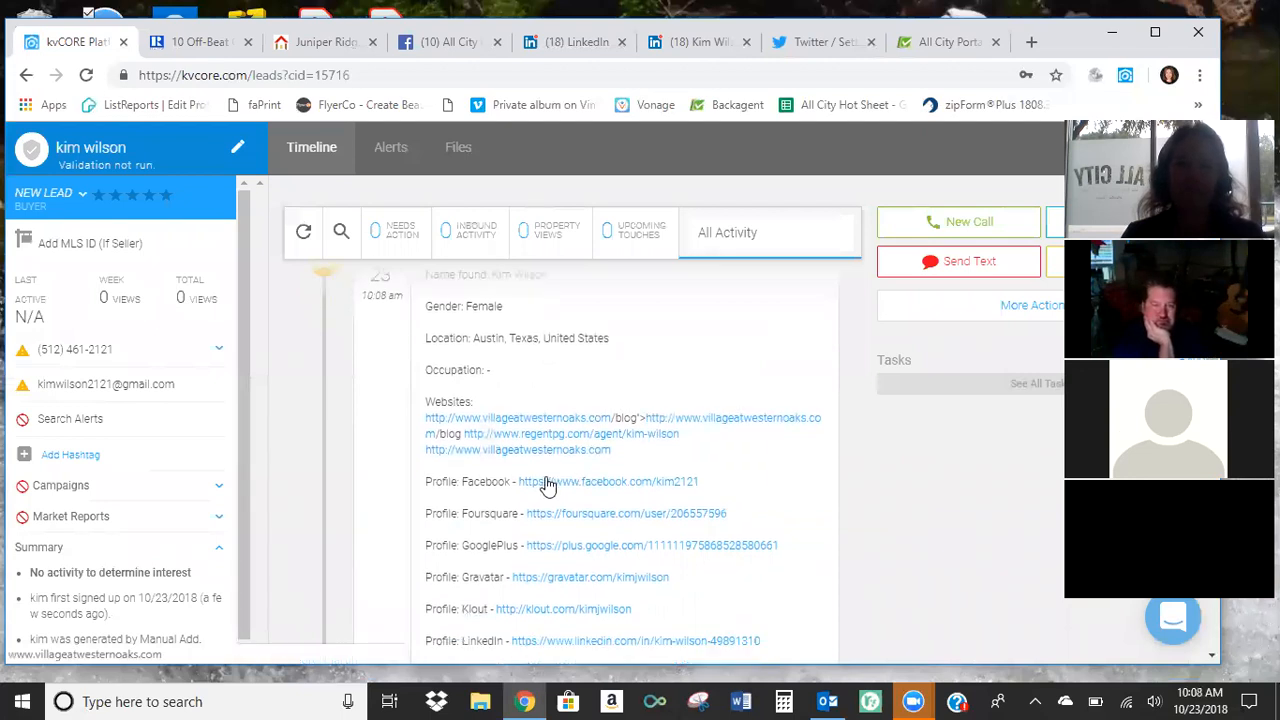
scroll(574, 432, "down", 1)
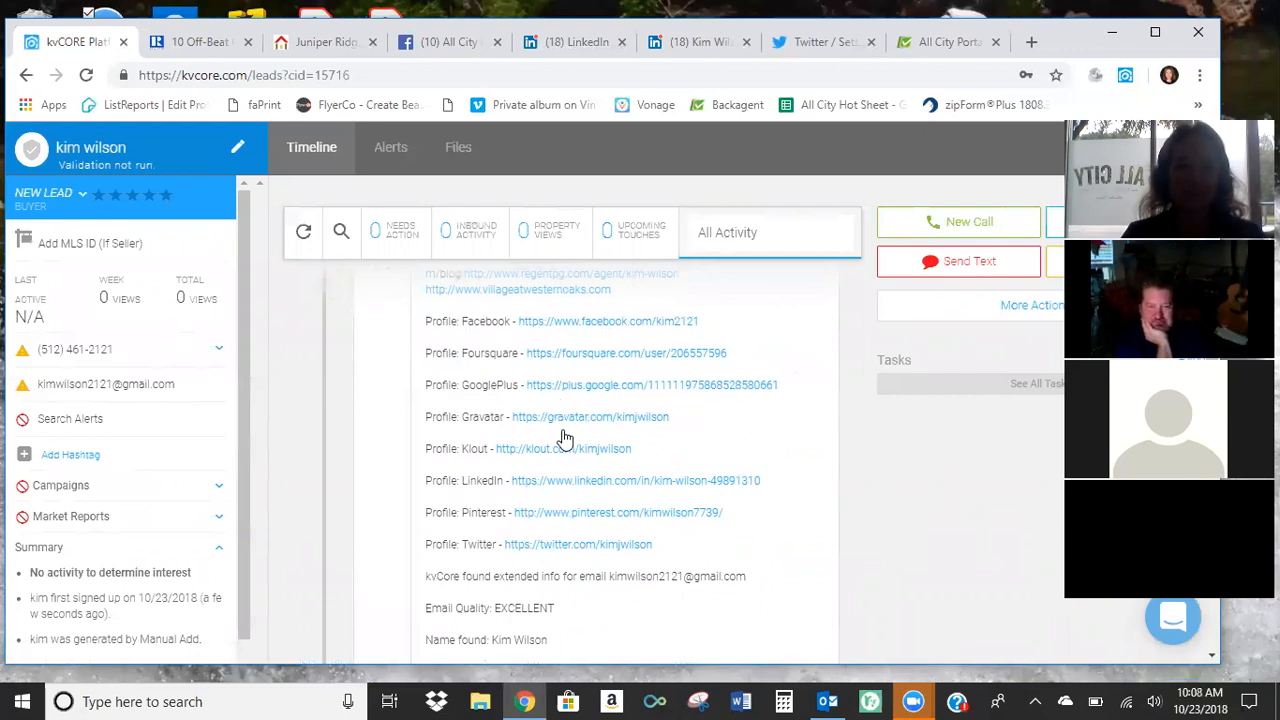
scroll(561, 440, "down", 1)
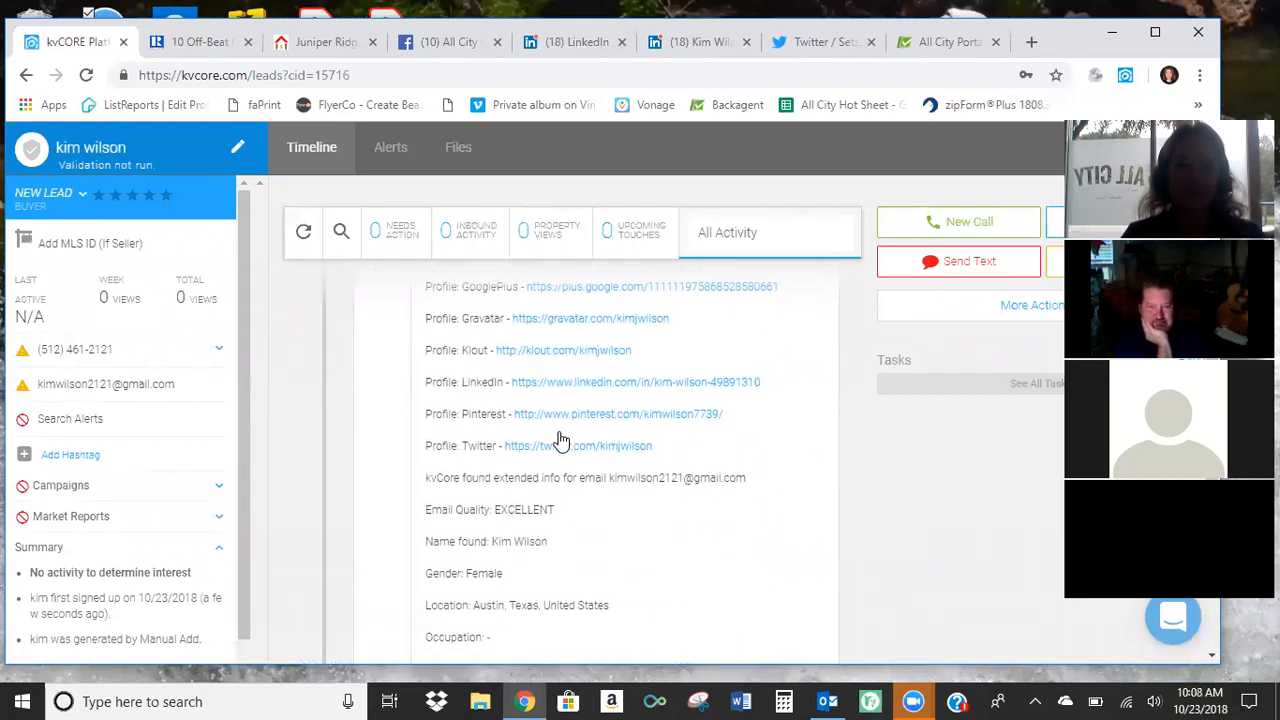
scroll(540, 445, "down", 1)
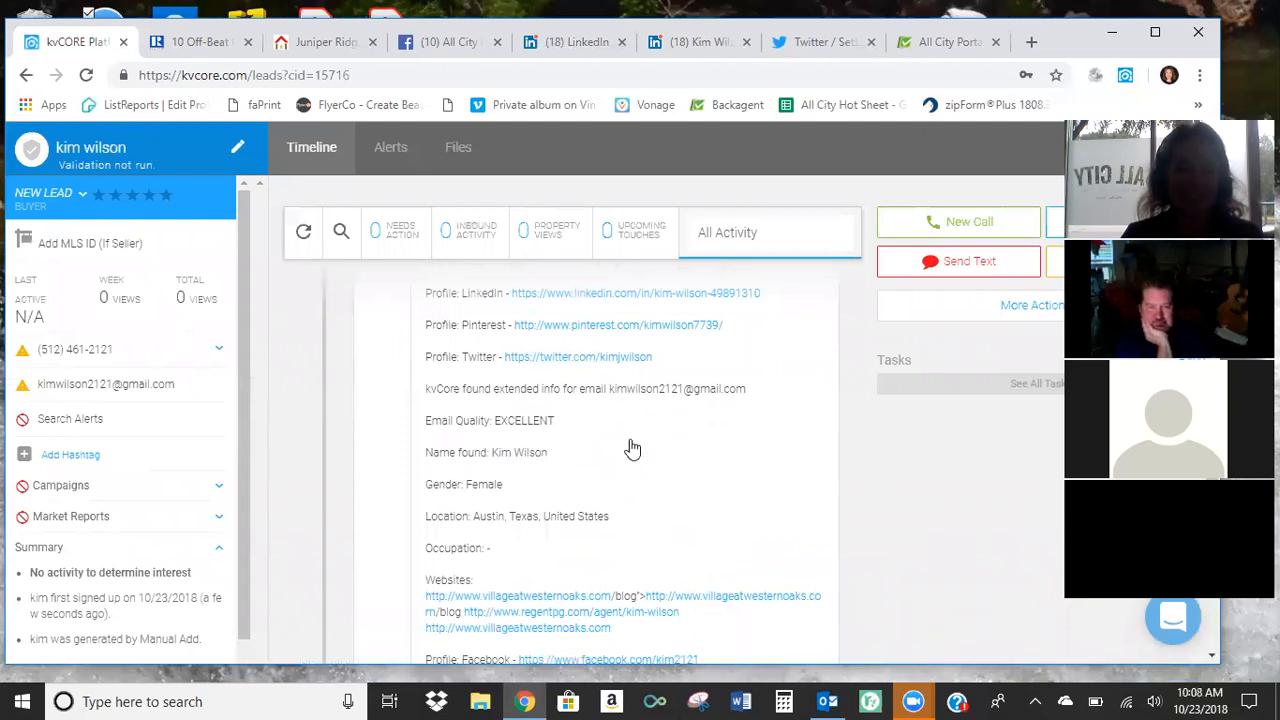
Turn on the status of Alert 1 in the contact's search alerts.
scroll(630, 452, "down", 4)
scroll(631, 451, "up", 4)
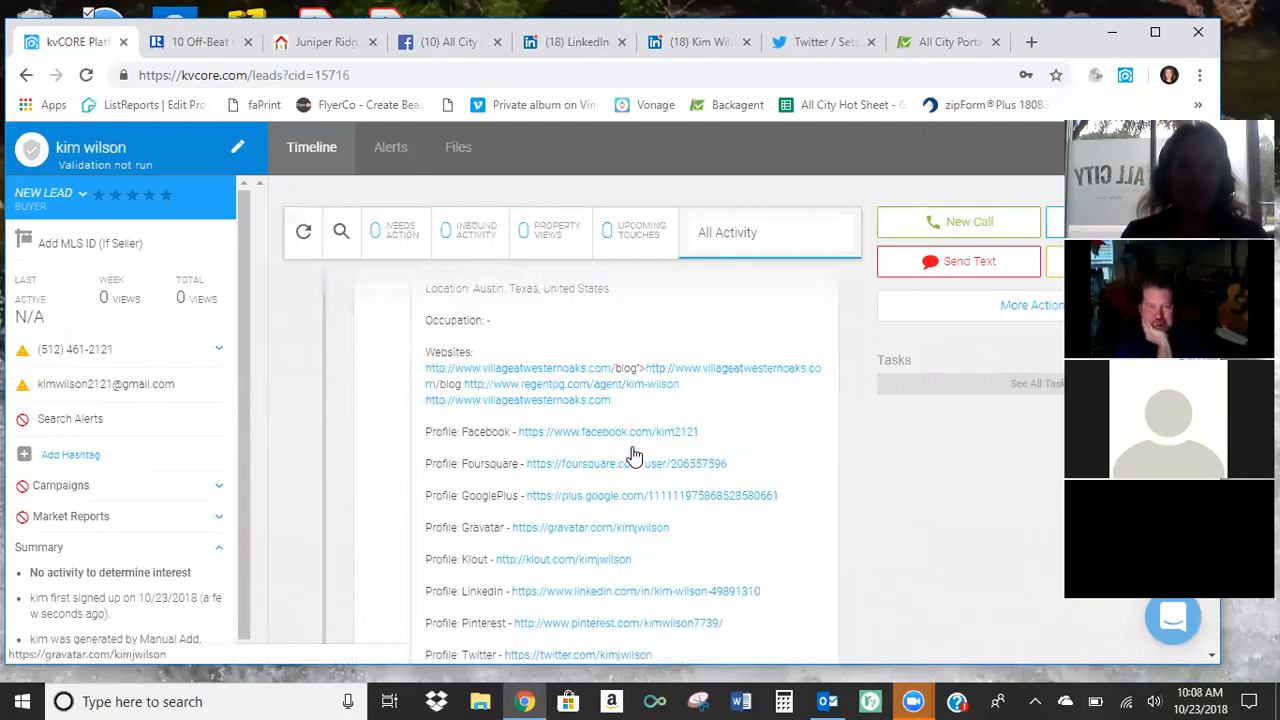
left_click(391, 149)
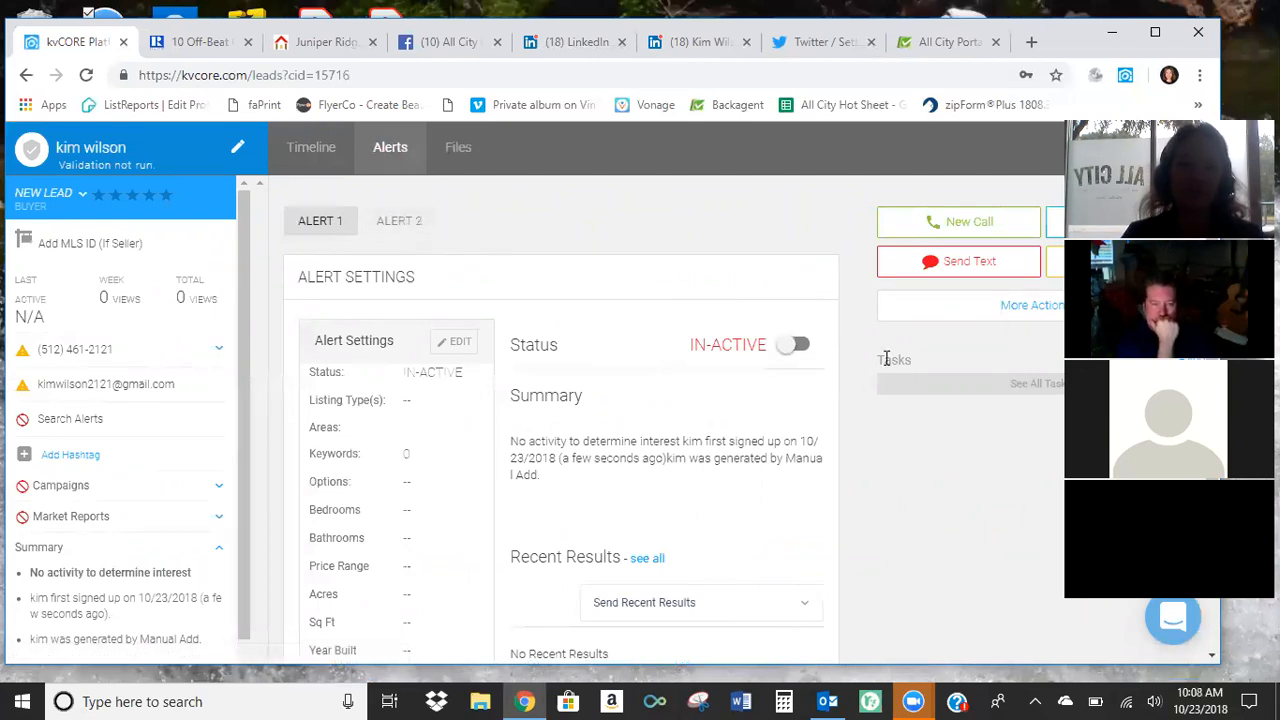
left_click(793, 346)
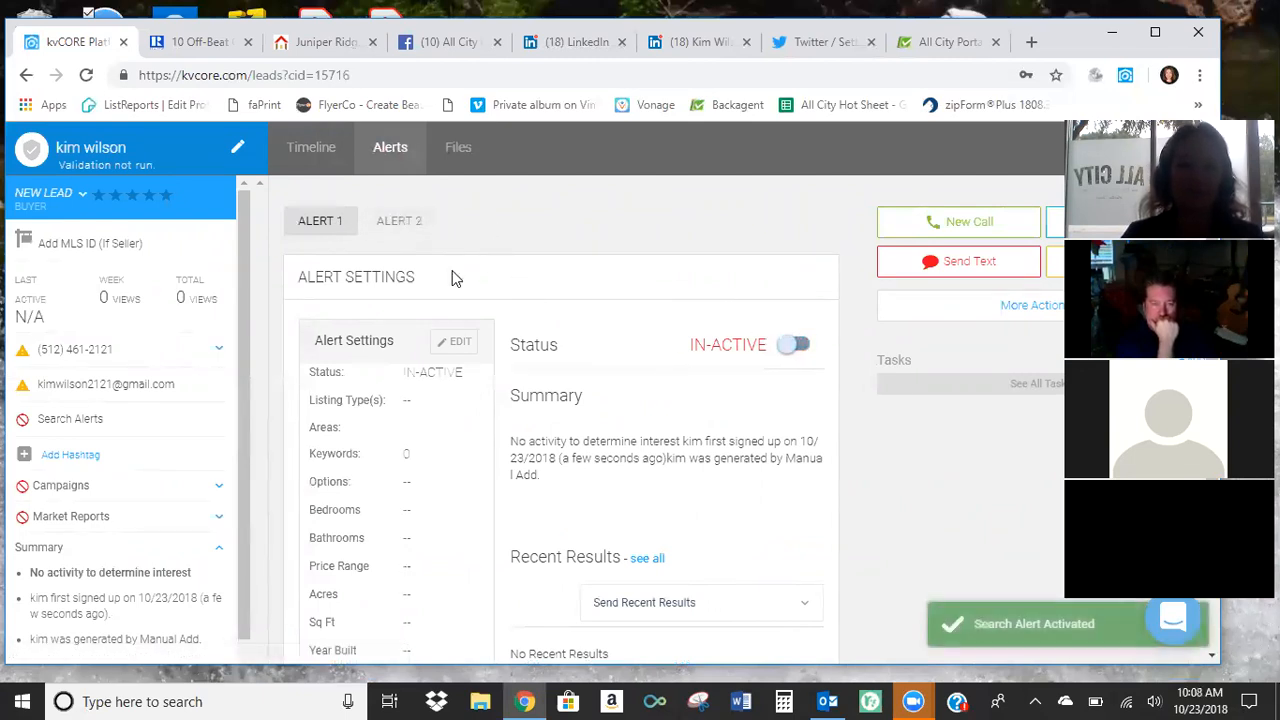
scroll(377, 248, "down", 1)
scroll(360, 248, "up", 1)
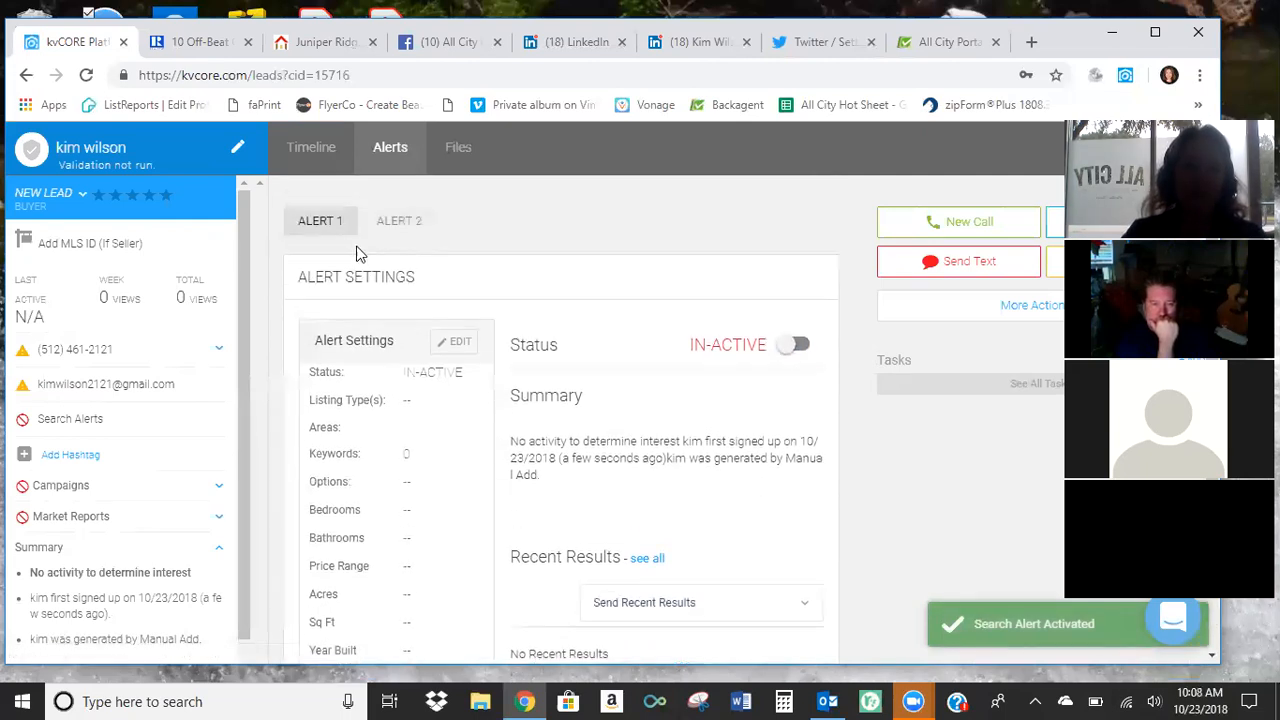
Edit the settings of Alert 1 and set its listing type to Rentals.
left_click(460, 341)
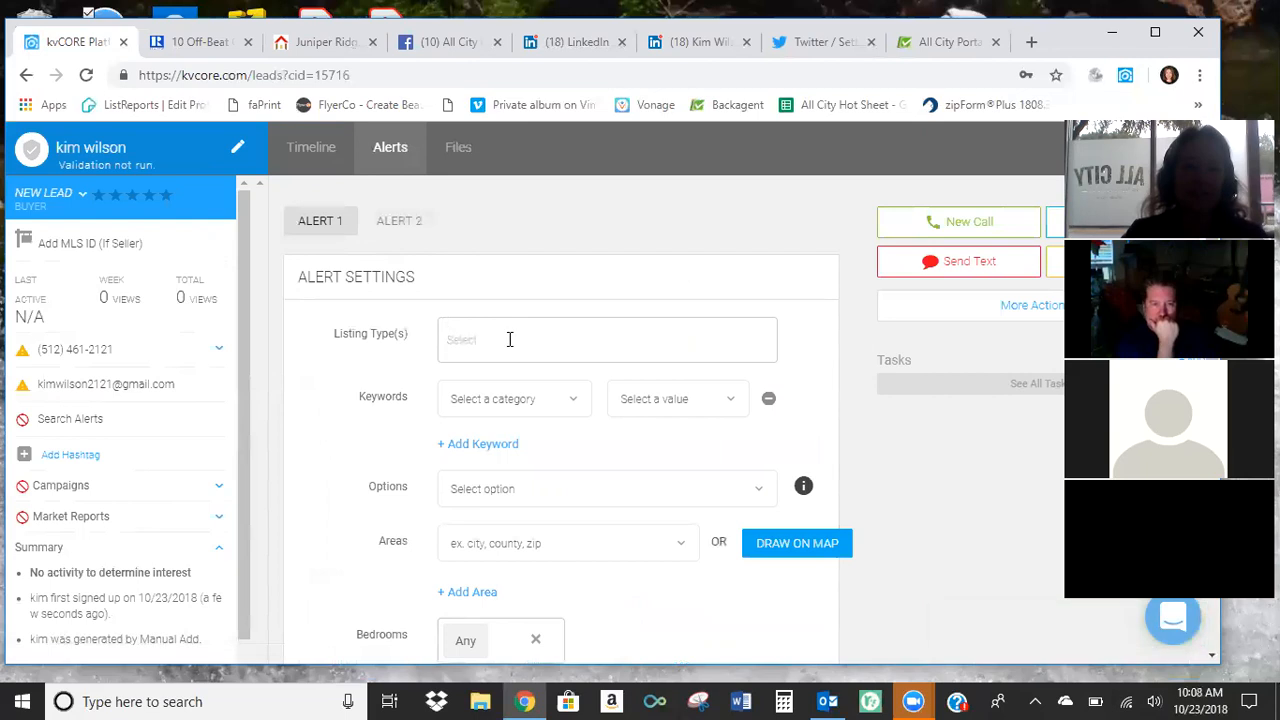
left_click(509, 336)
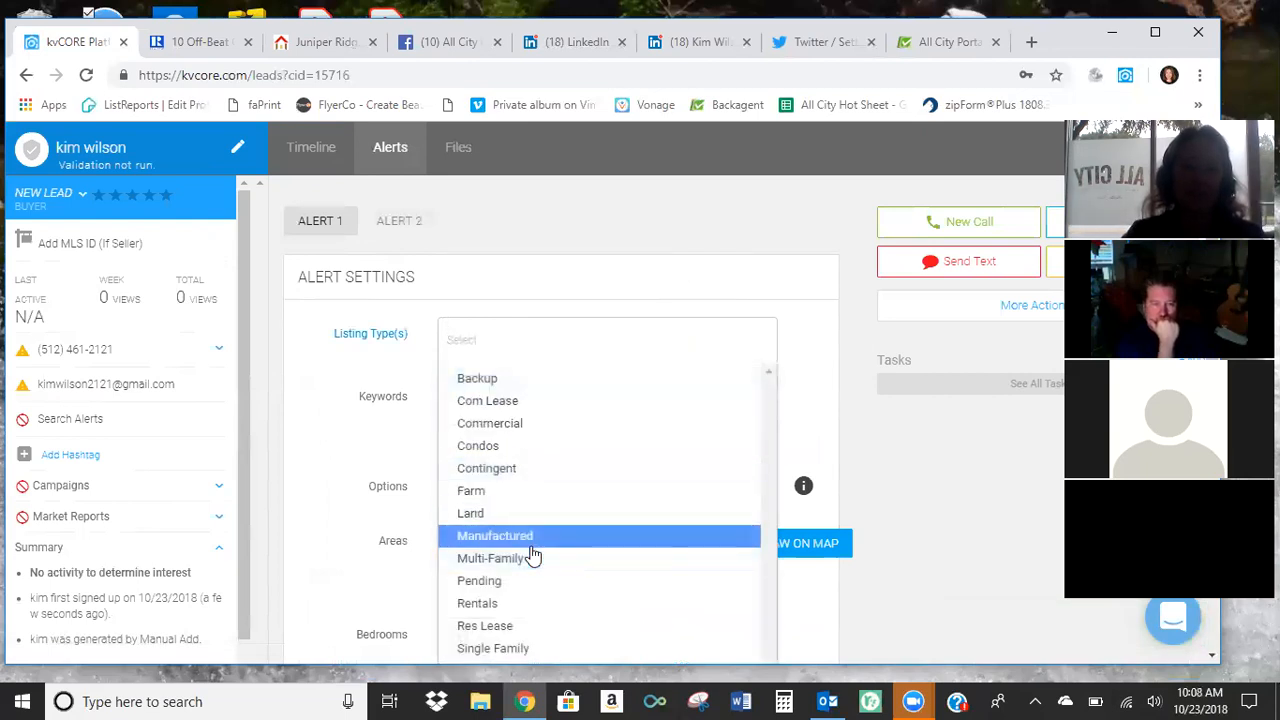
scroll(540, 540, "down", 1)
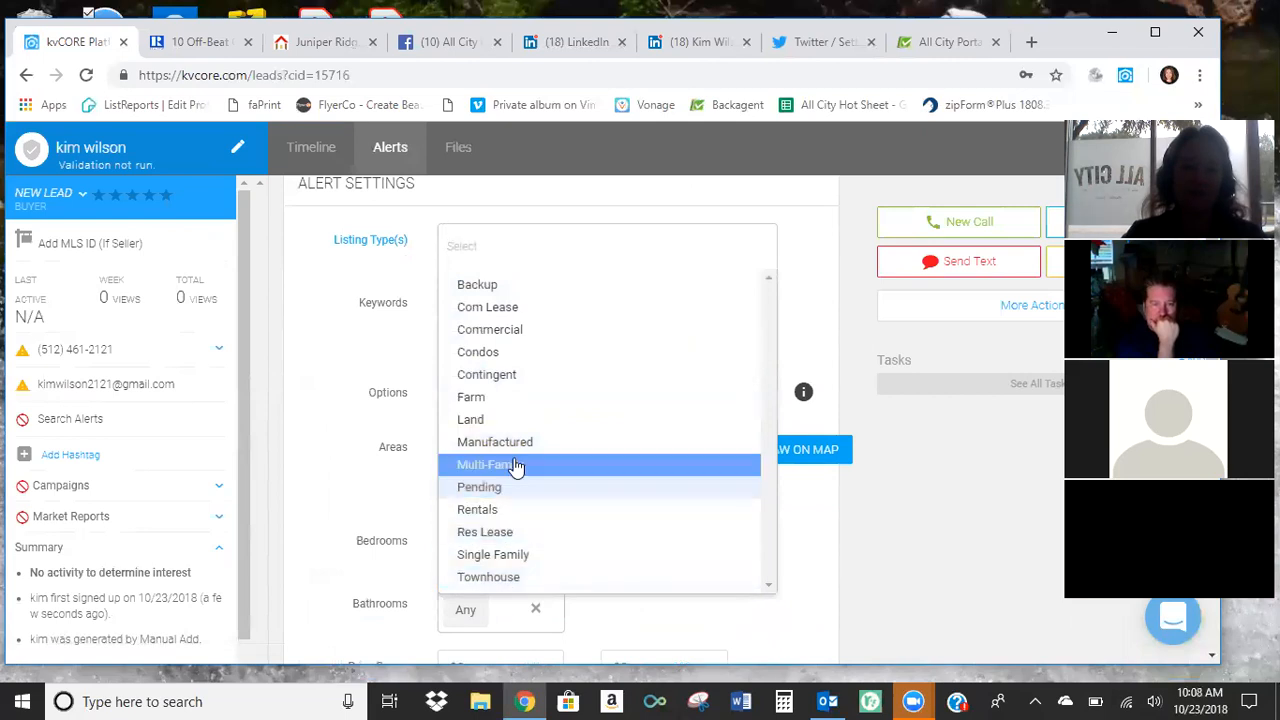
left_click(513, 511)
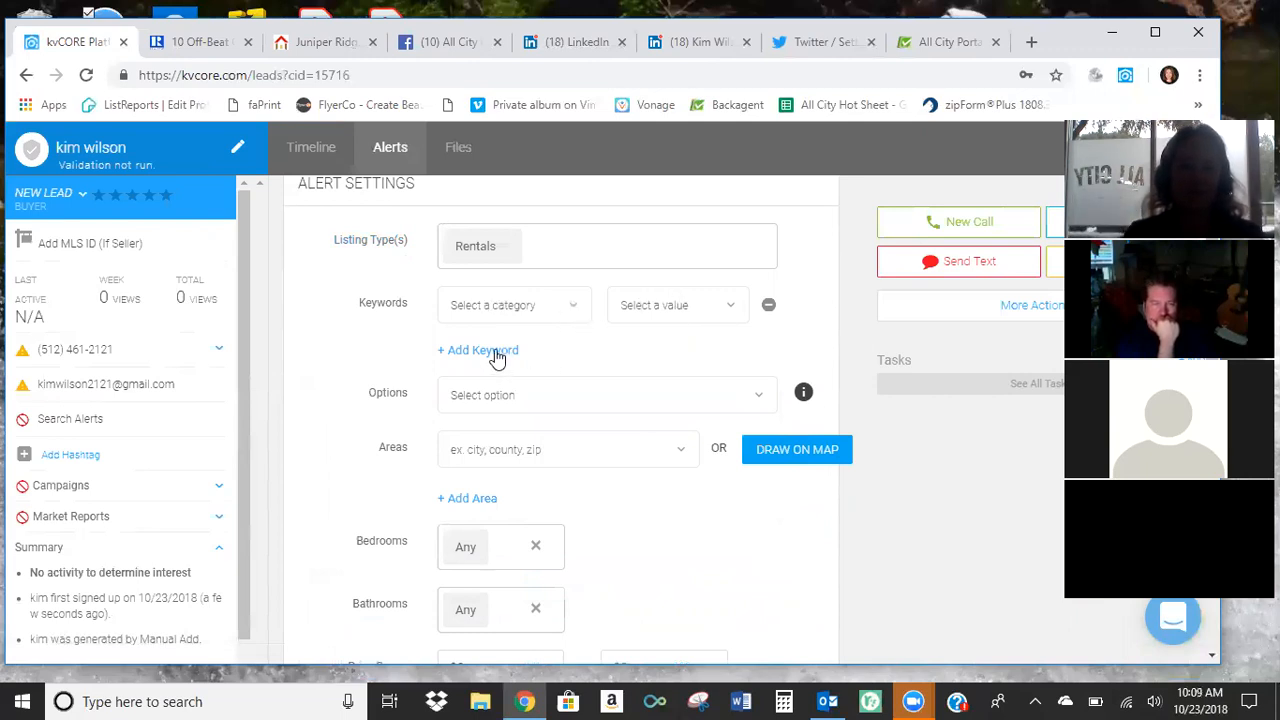
Look over the alert's general options without choosing any, and set the bedrooms to 3+.
scroll(510, 358, "down", 1)
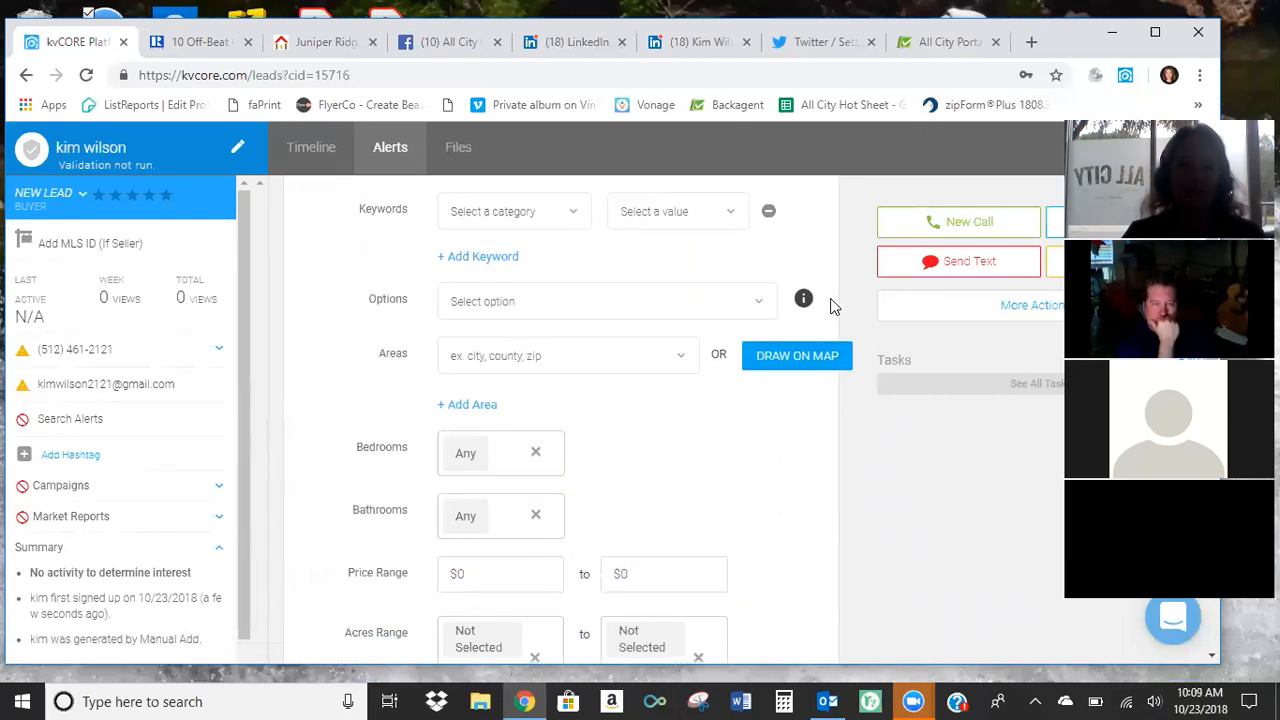
left_click(757, 312)
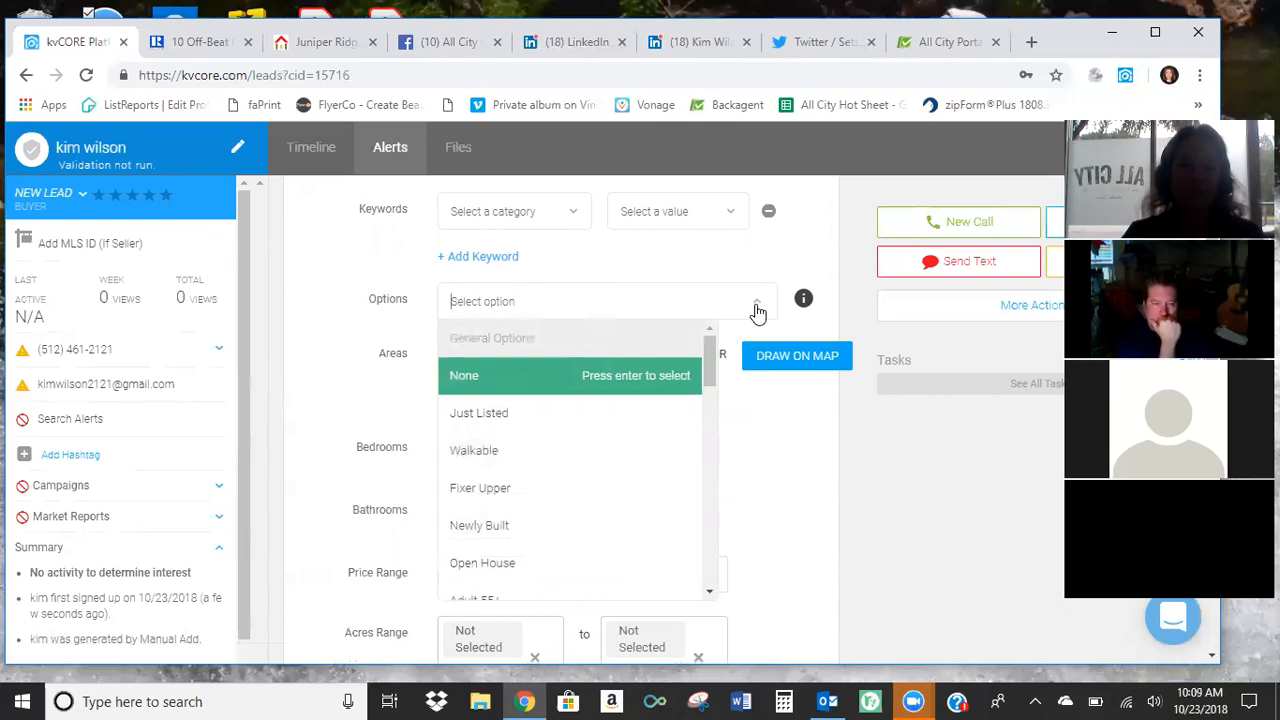
left_click(757, 310)
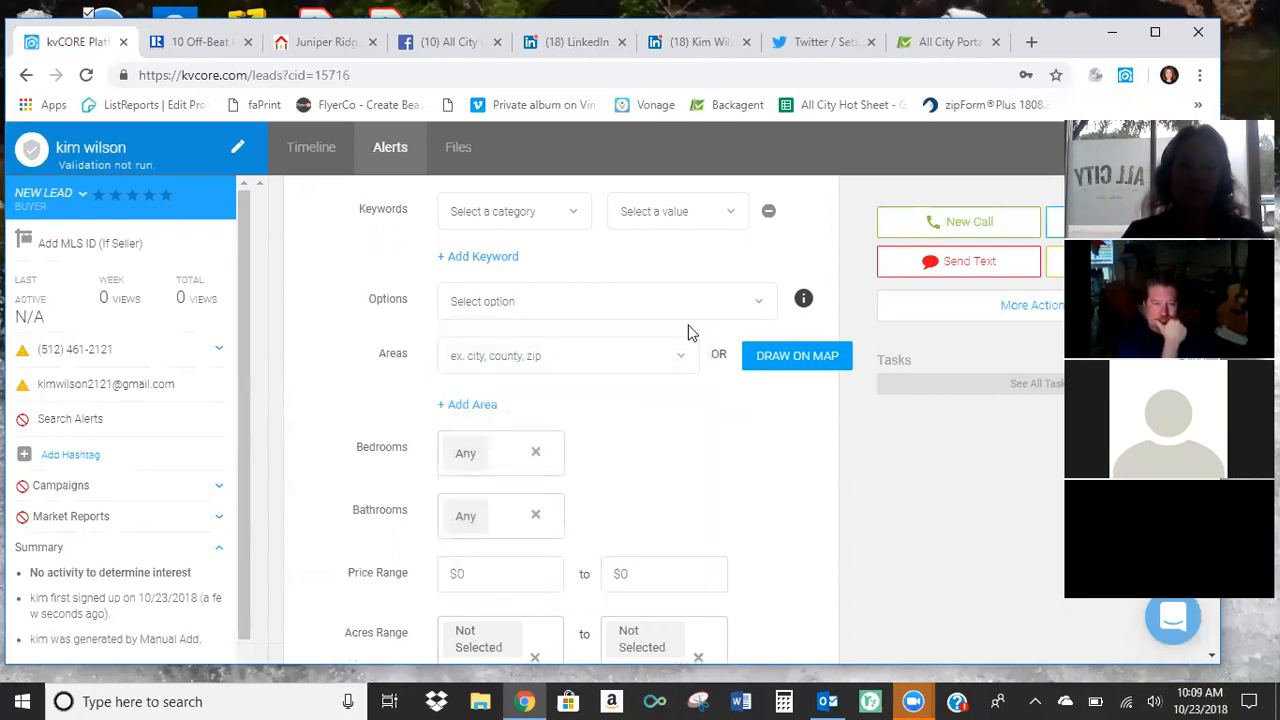
left_click(472, 452)
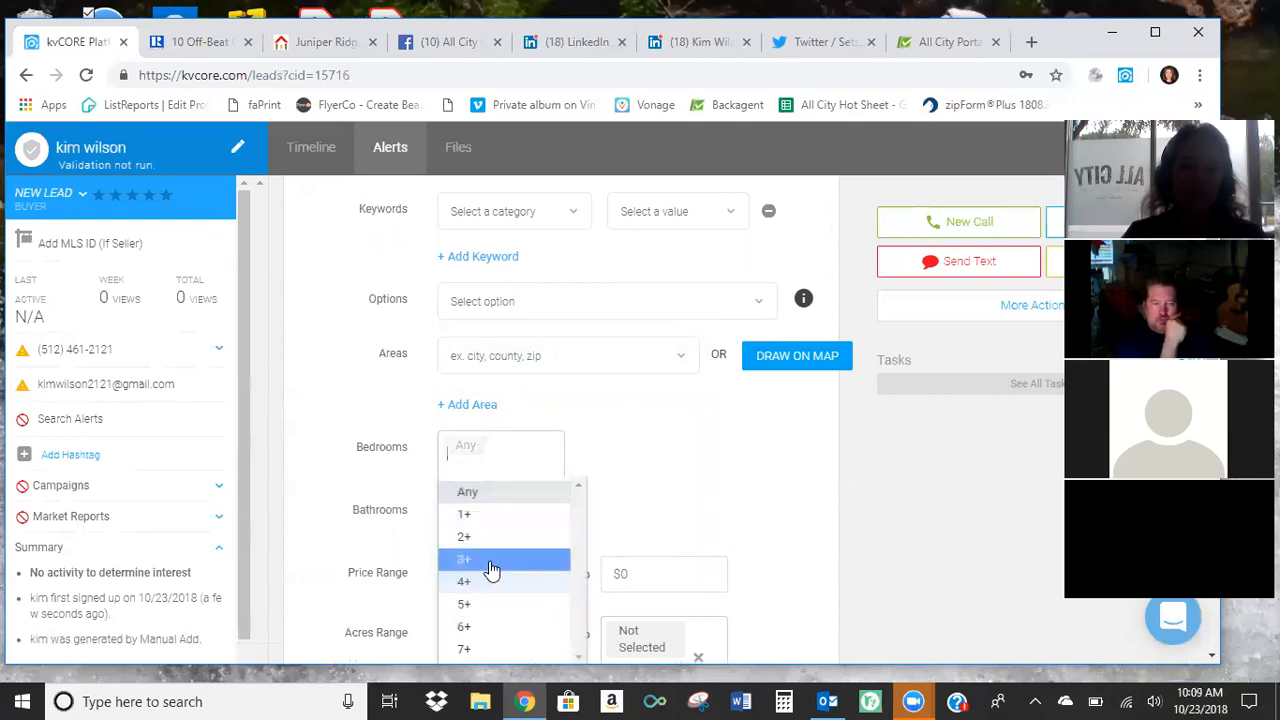
left_click(492, 561)
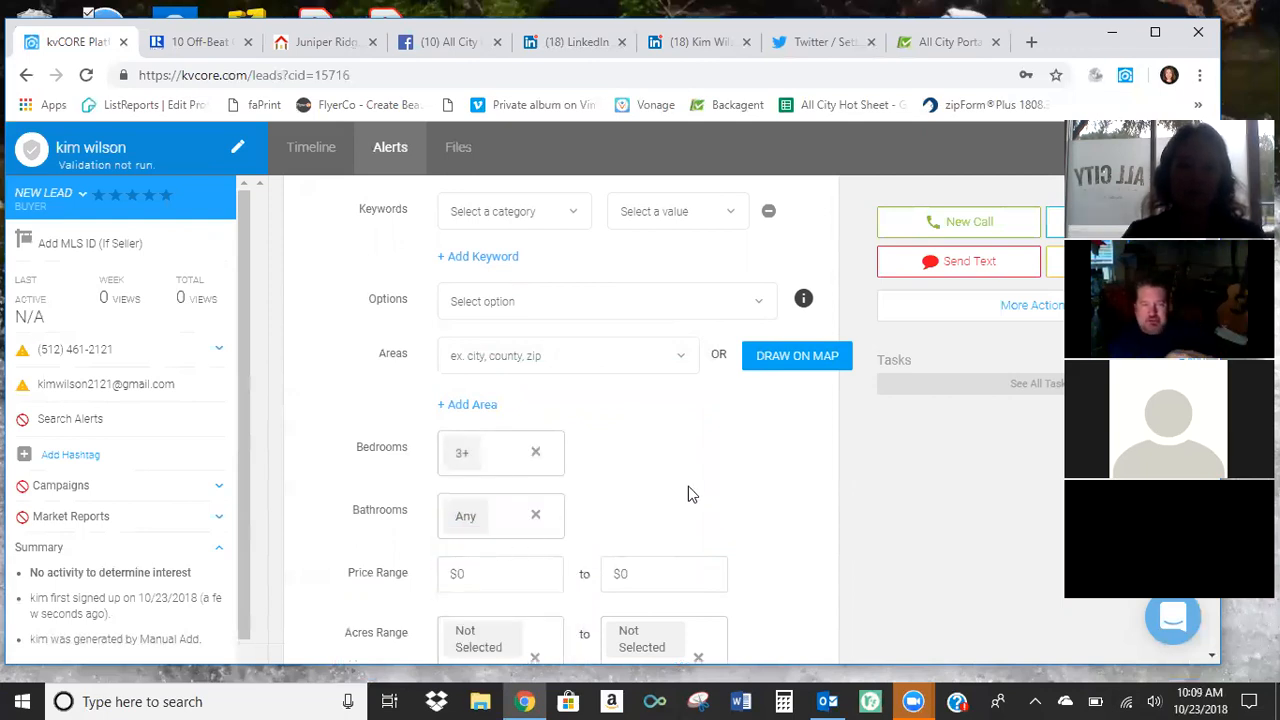
Set the upper limit of the alert's price range to $2,000.
scroll(688, 486, "up", 2)
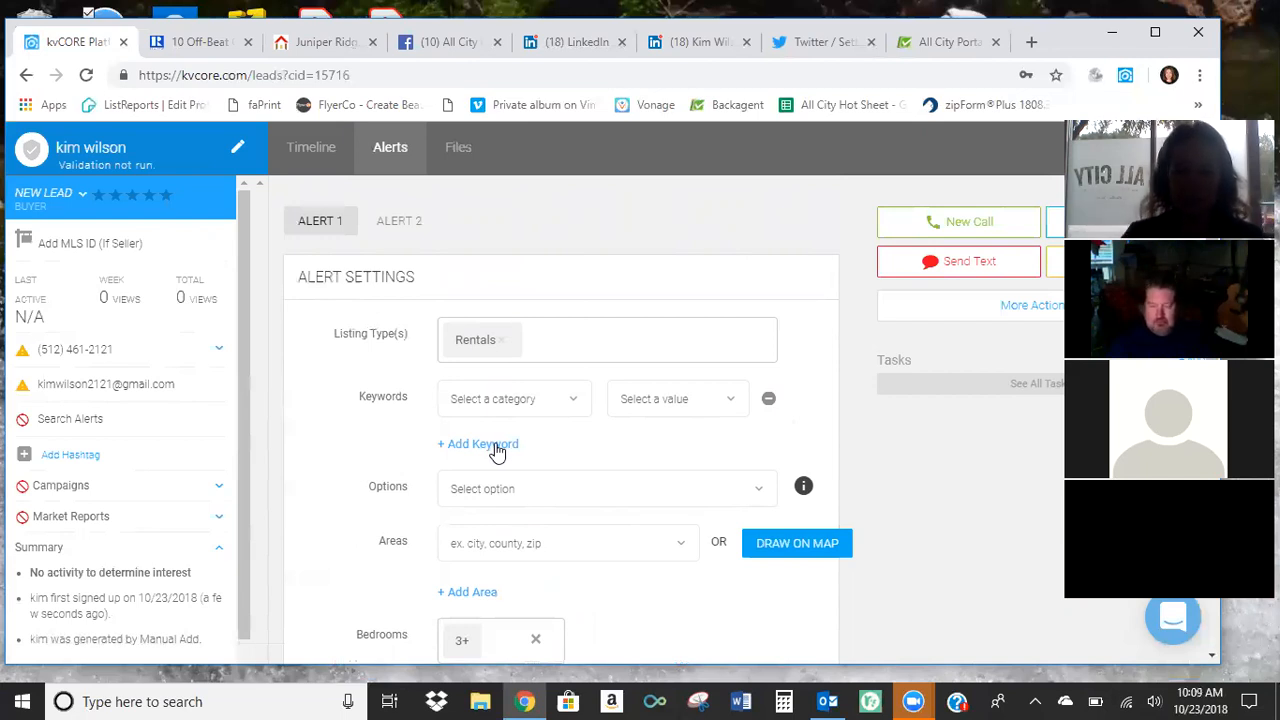
scroll(569, 463, "down", 1)
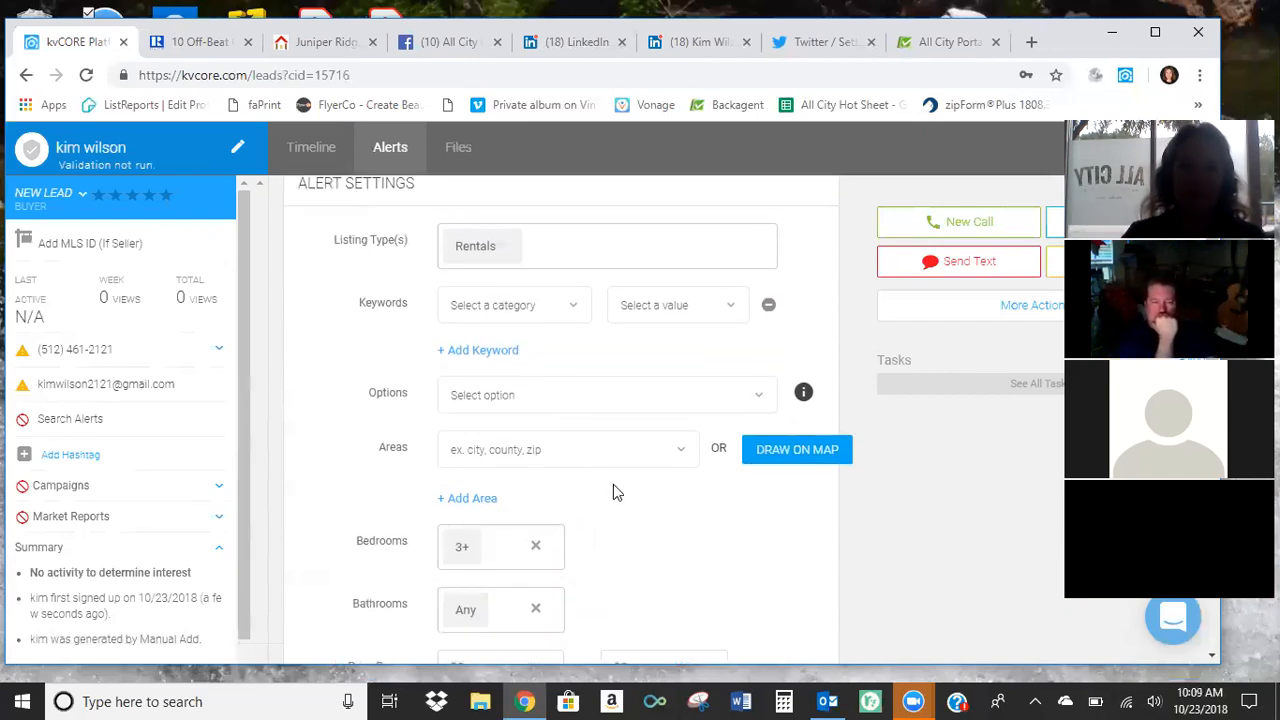
scroll(614, 518, "down", 2)
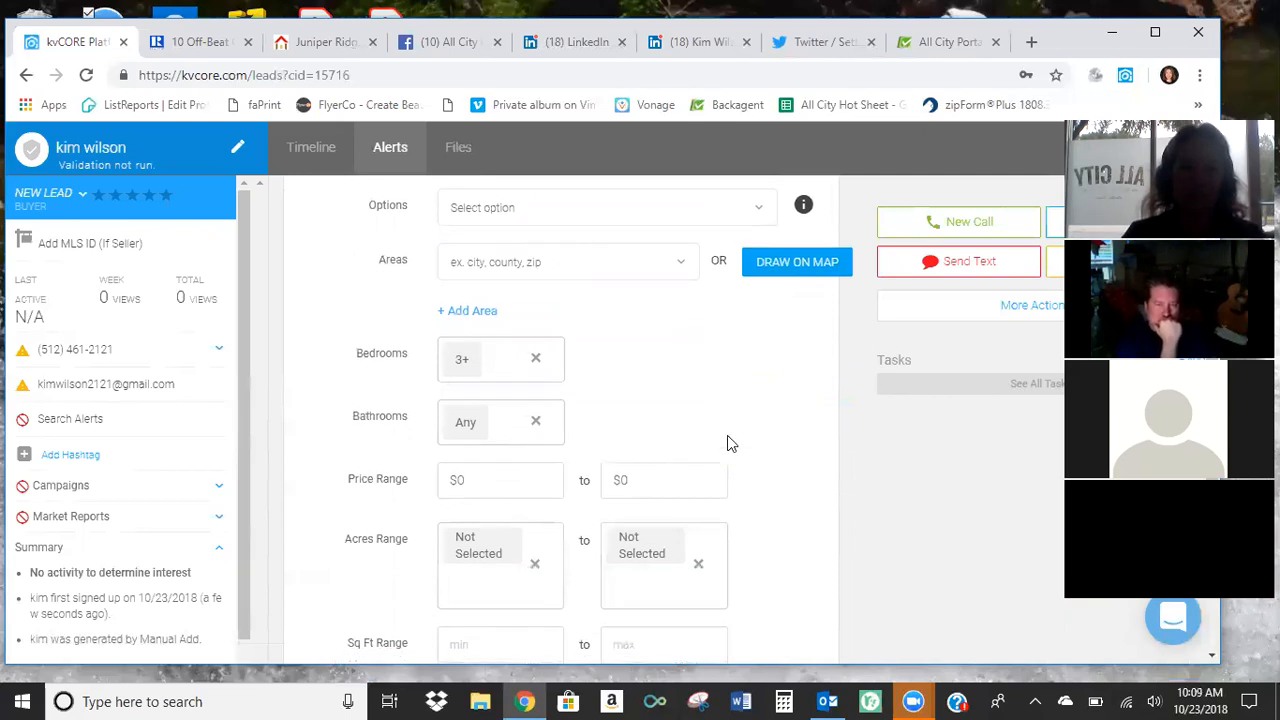
scroll(660, 420, "down", 1)
left_click(666, 386)
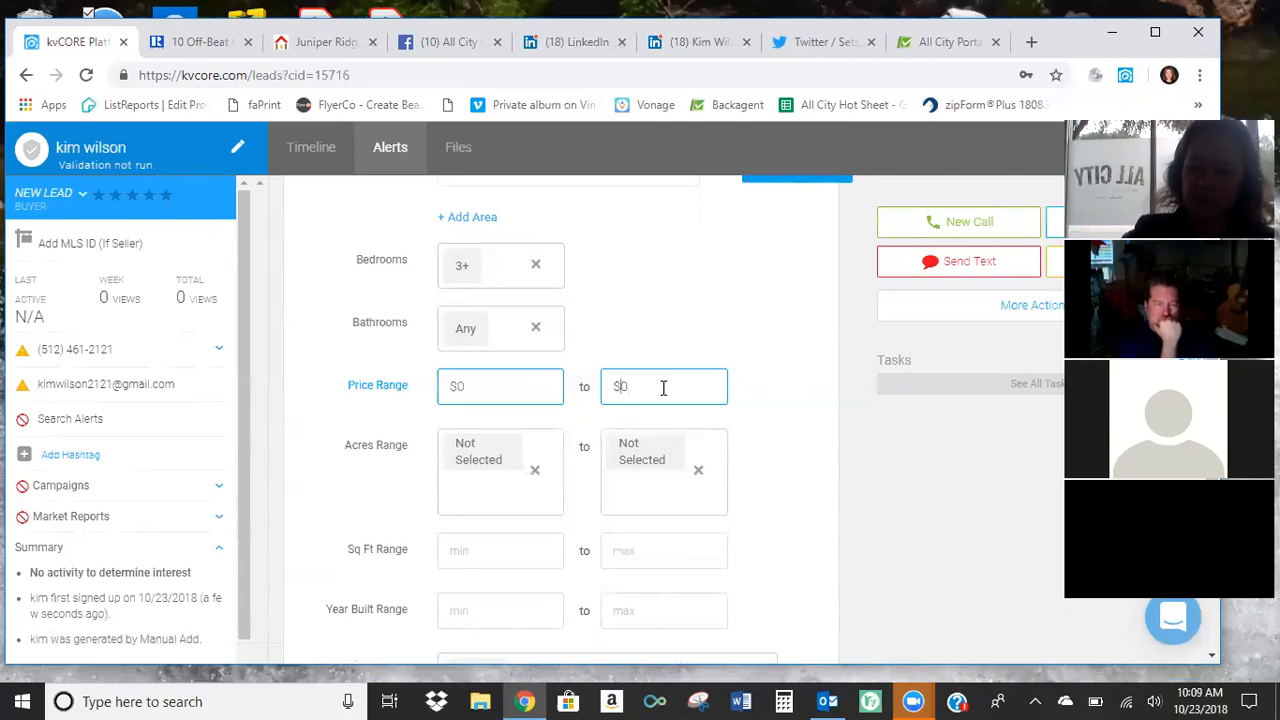
type("2,000")
left_click(721, 324)
Set the alert's sending frequency to Instant.
scroll(729, 340, "down", 1)
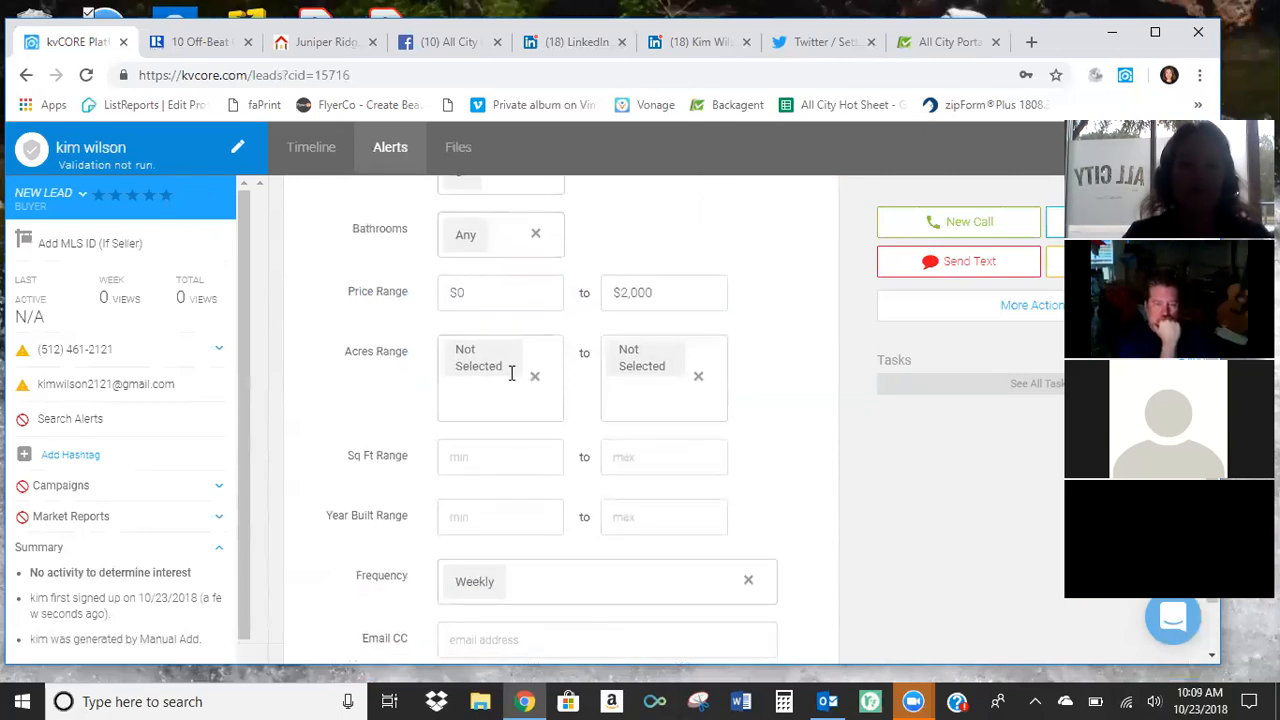
scroll(618, 370, "down", 1)
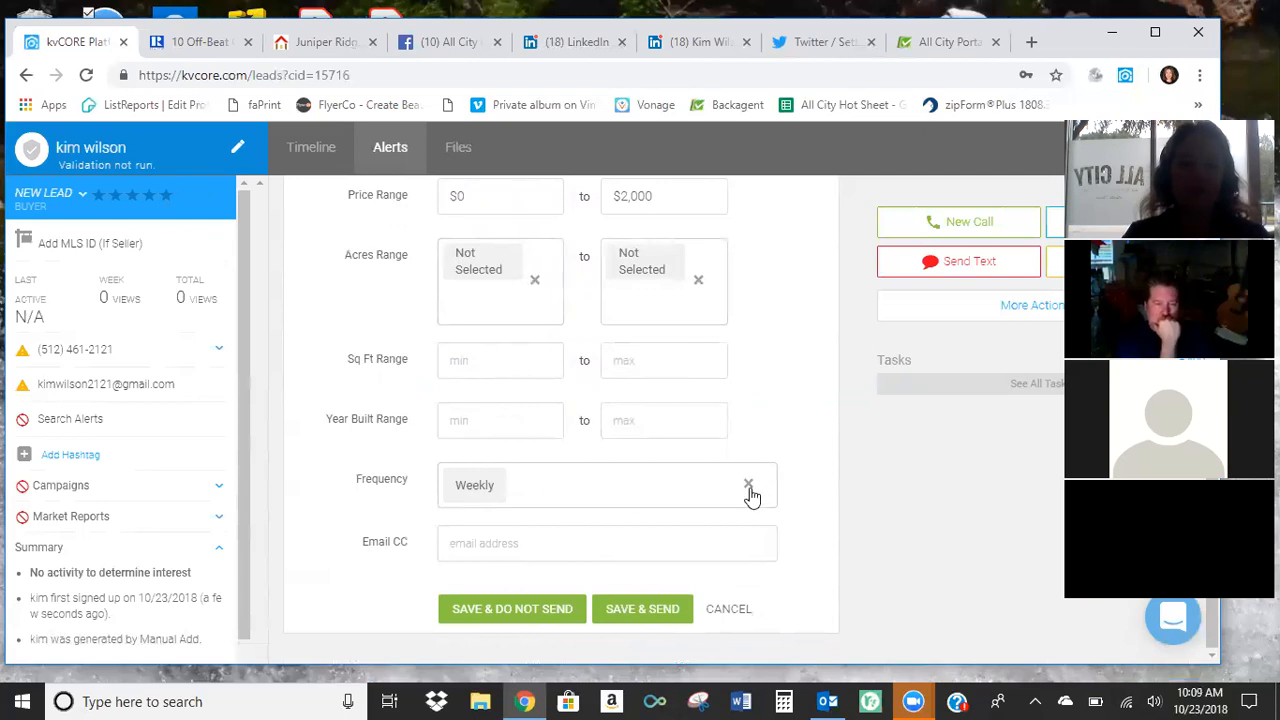
left_click(534, 485)
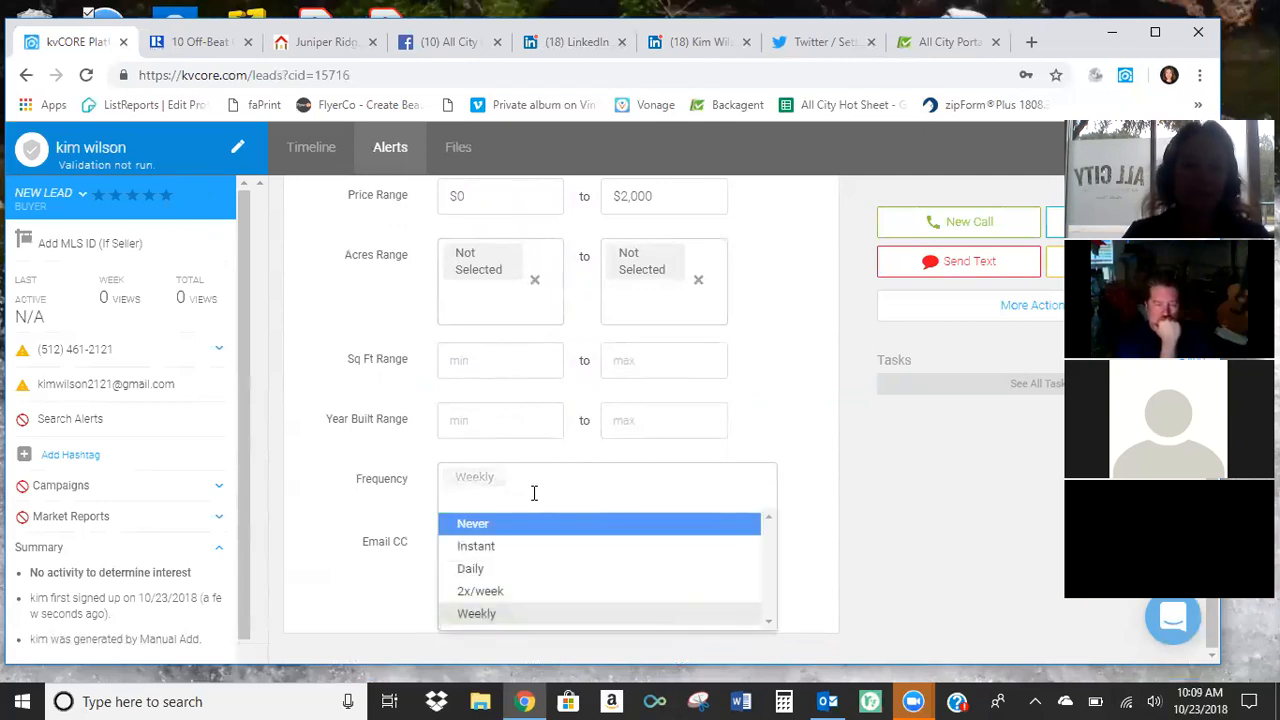
left_click(516, 545)
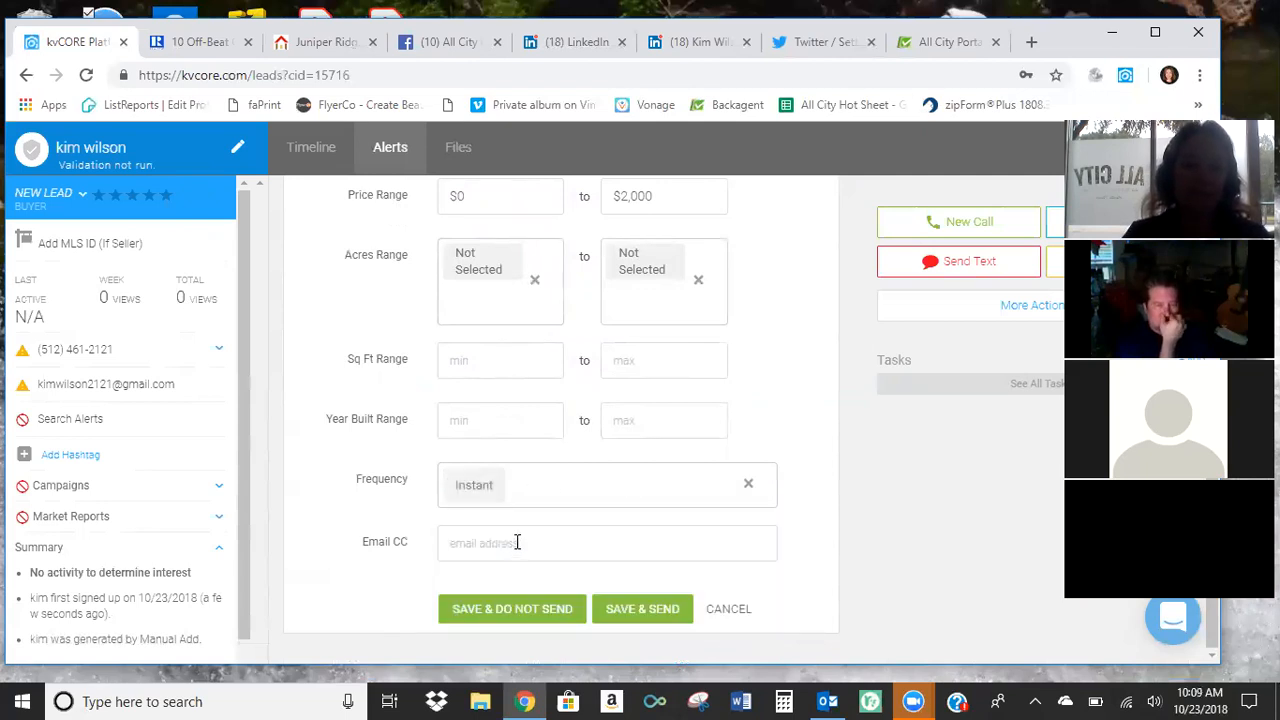
left_click(522, 490)
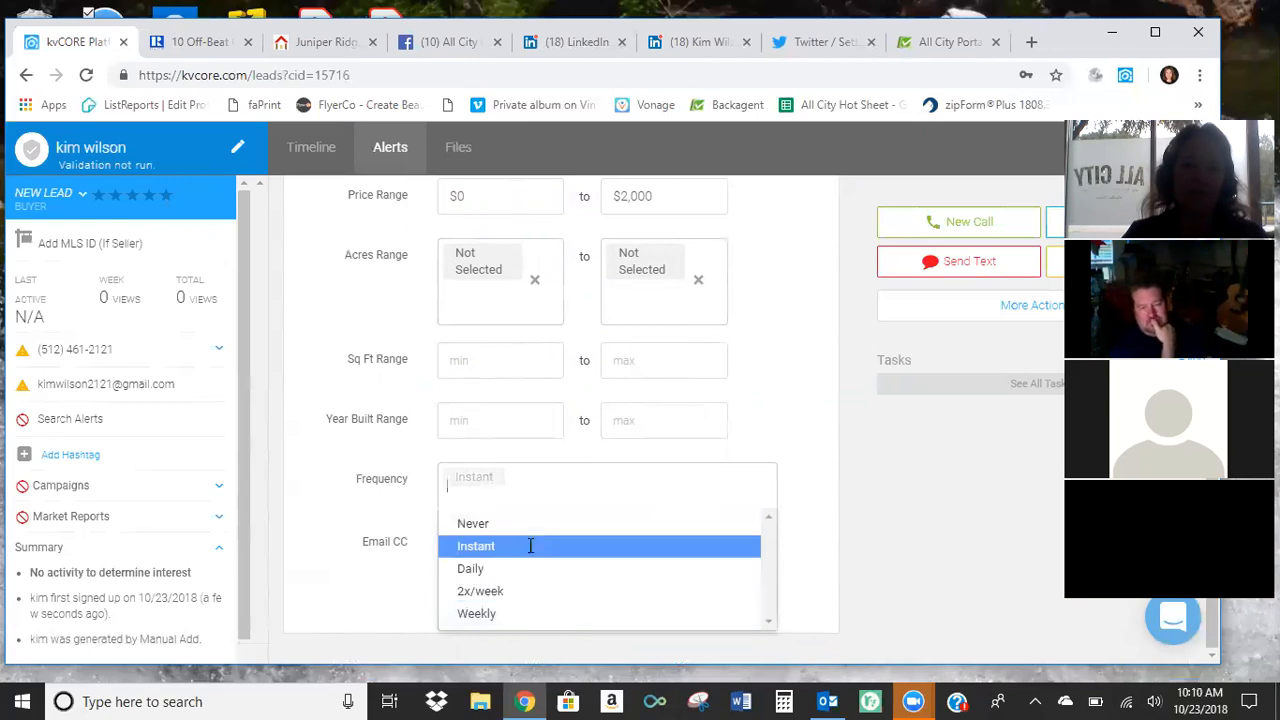
left_click(529, 540)
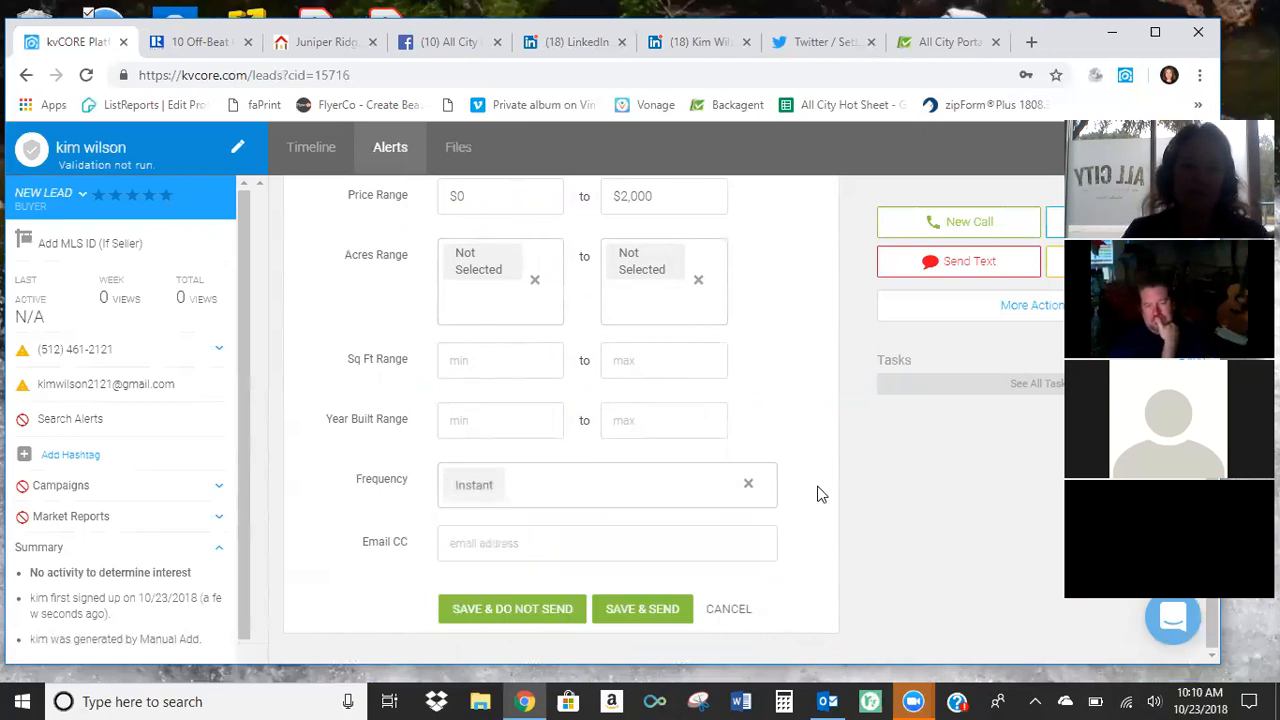
Leave the alert's CC e-mail address empty, then save the search alert and send it.
left_click(492, 545)
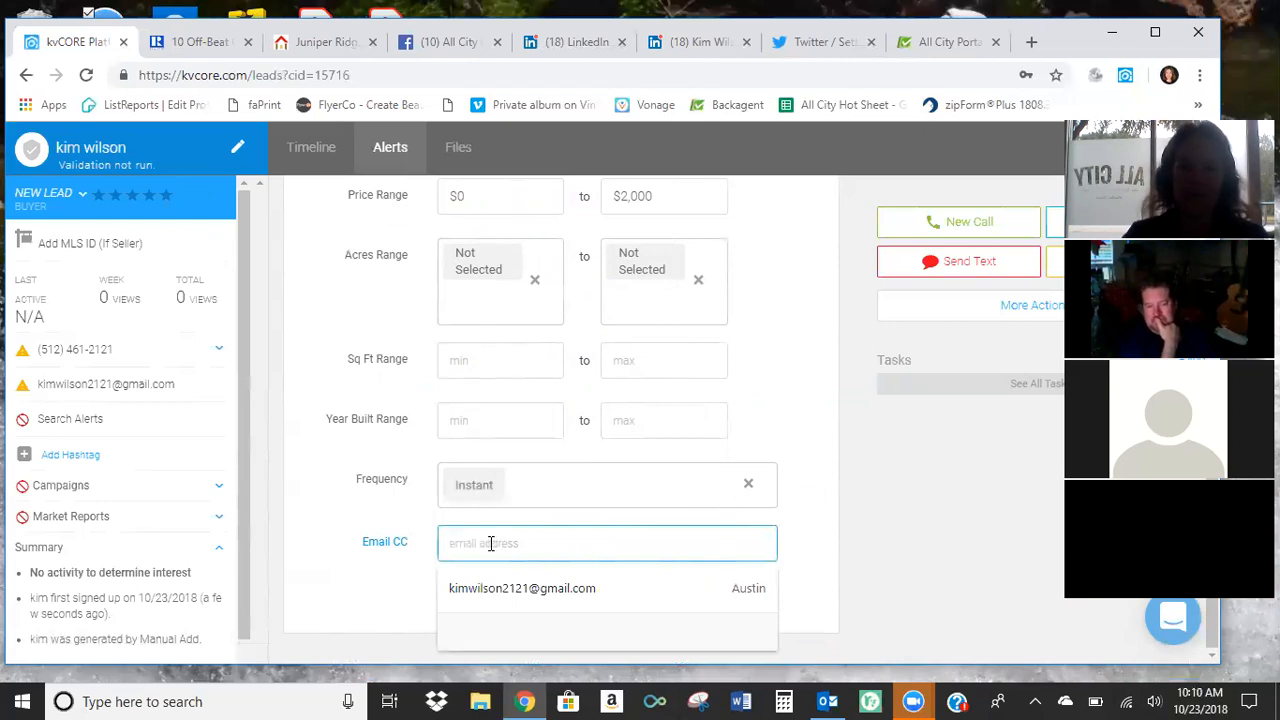
left_click(815, 471)
left_click(666, 614)
left_click(649, 617)
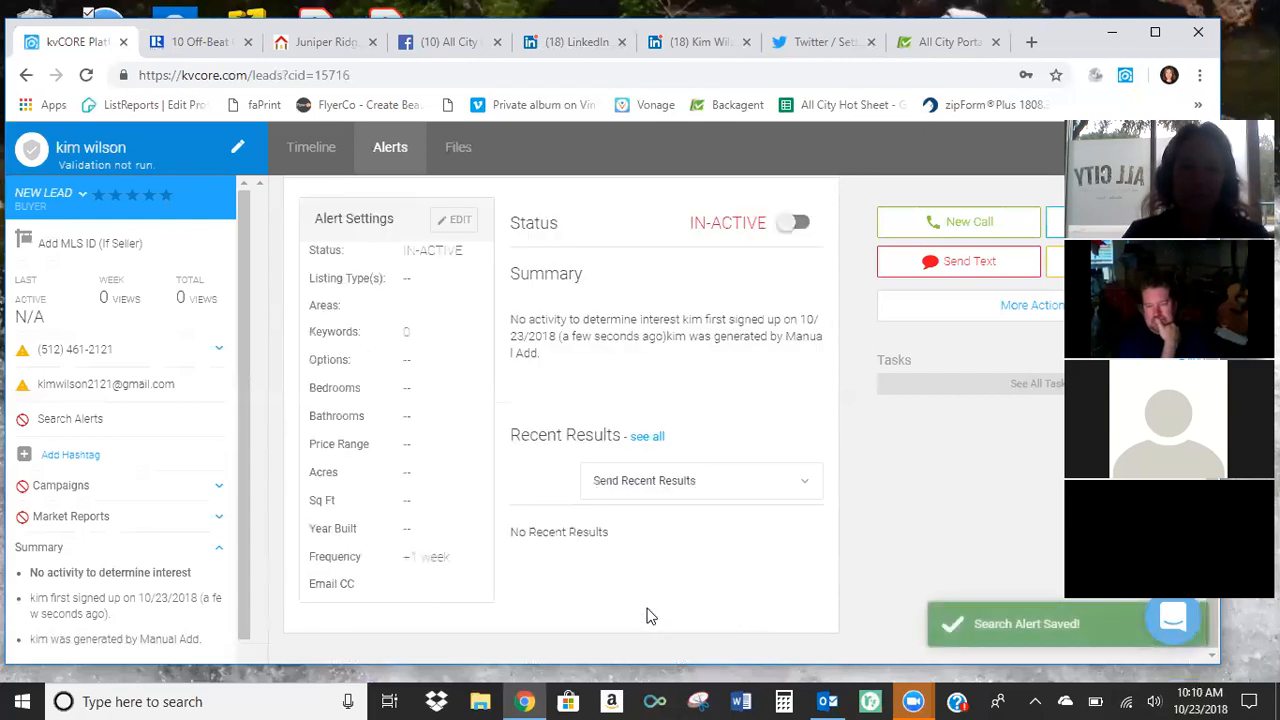
Switch to Outlook and look through the inbox for the property alert e-mails sent on Monday.
mouse_move(828, 700)
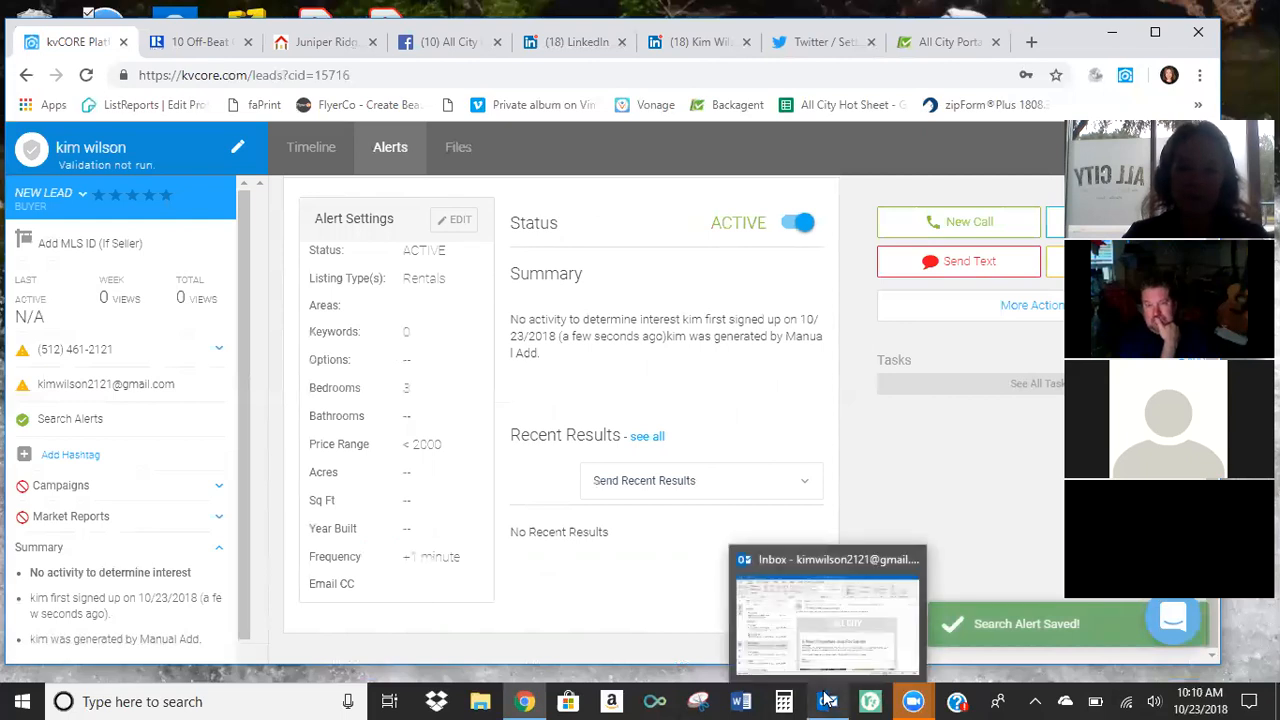
left_click(735, 655)
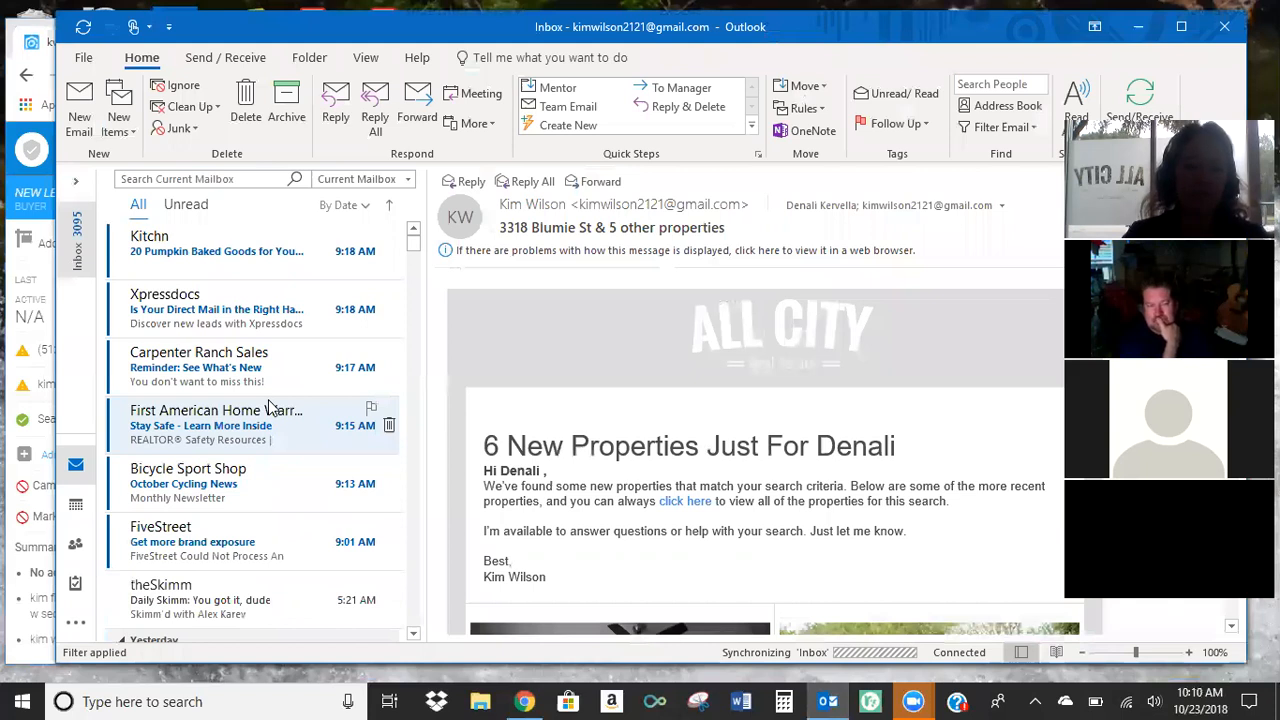
scroll(268, 405, "down", 4)
scroll(268, 405, "down", 3)
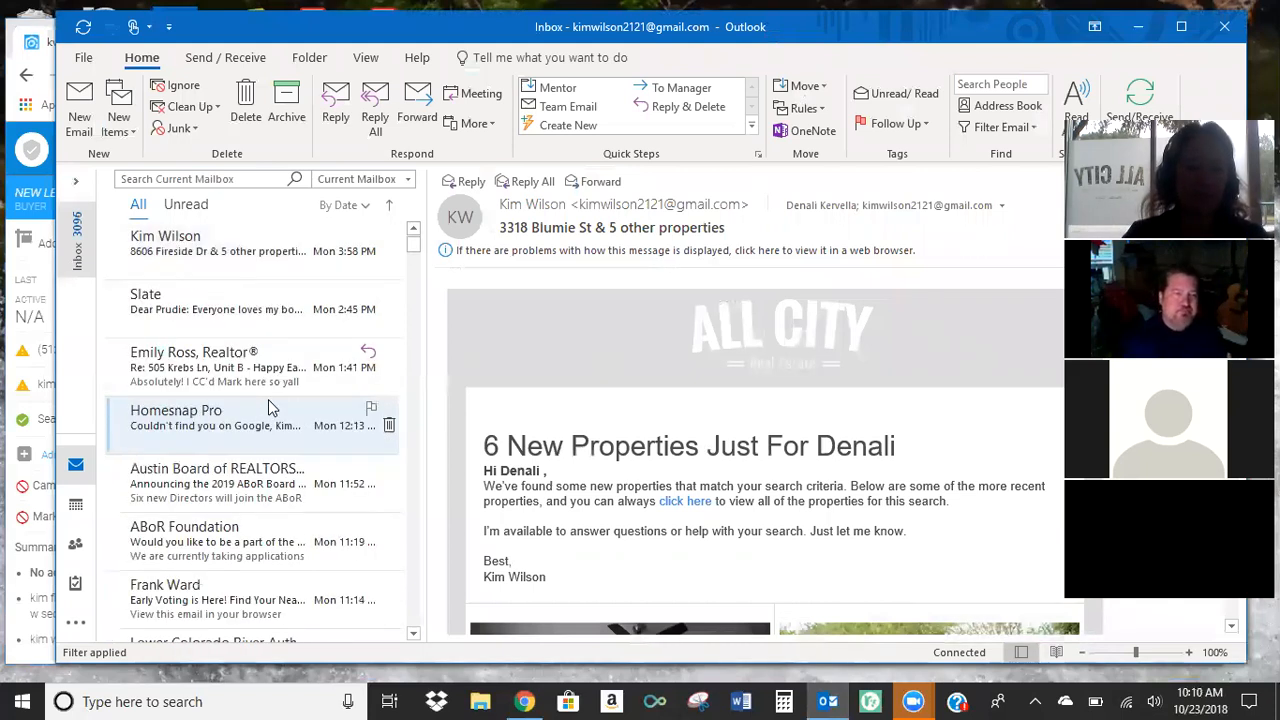
scroll(268, 405, "up", 3)
scroll(268, 405, "up", 5)
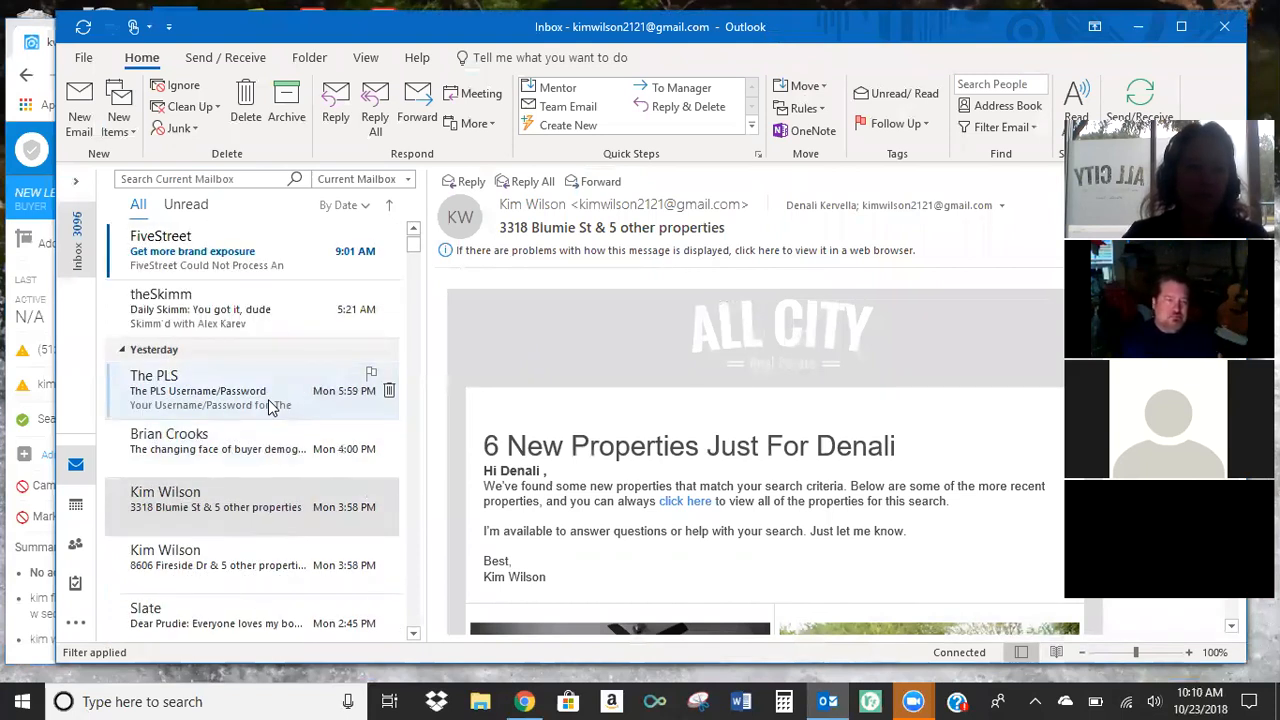
scroll(268, 405, "up", 1)
scroll(270, 410, "up", 2)
scroll(270, 418, "down", 2)
scroll(270, 418, "down", 1)
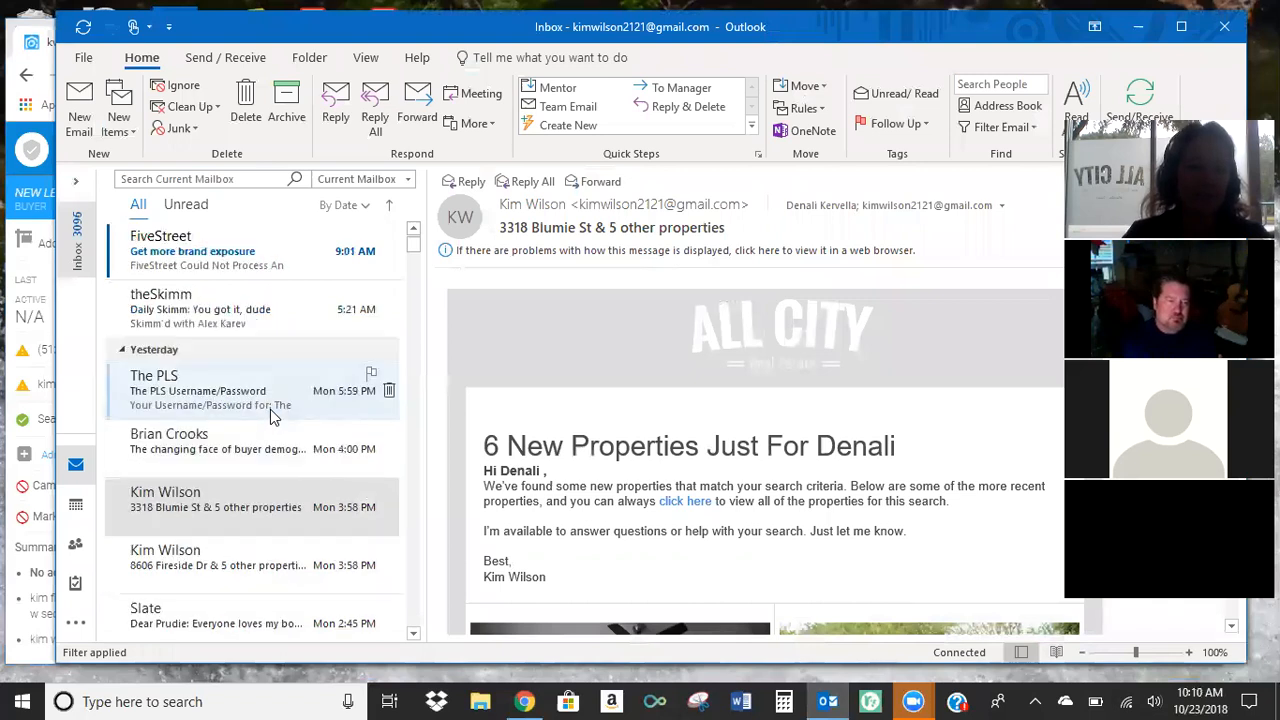
Open the upper of the two Monday 3:58 PM property alert e-mails and examine its greeting, search link and listings.
left_click(222, 510)
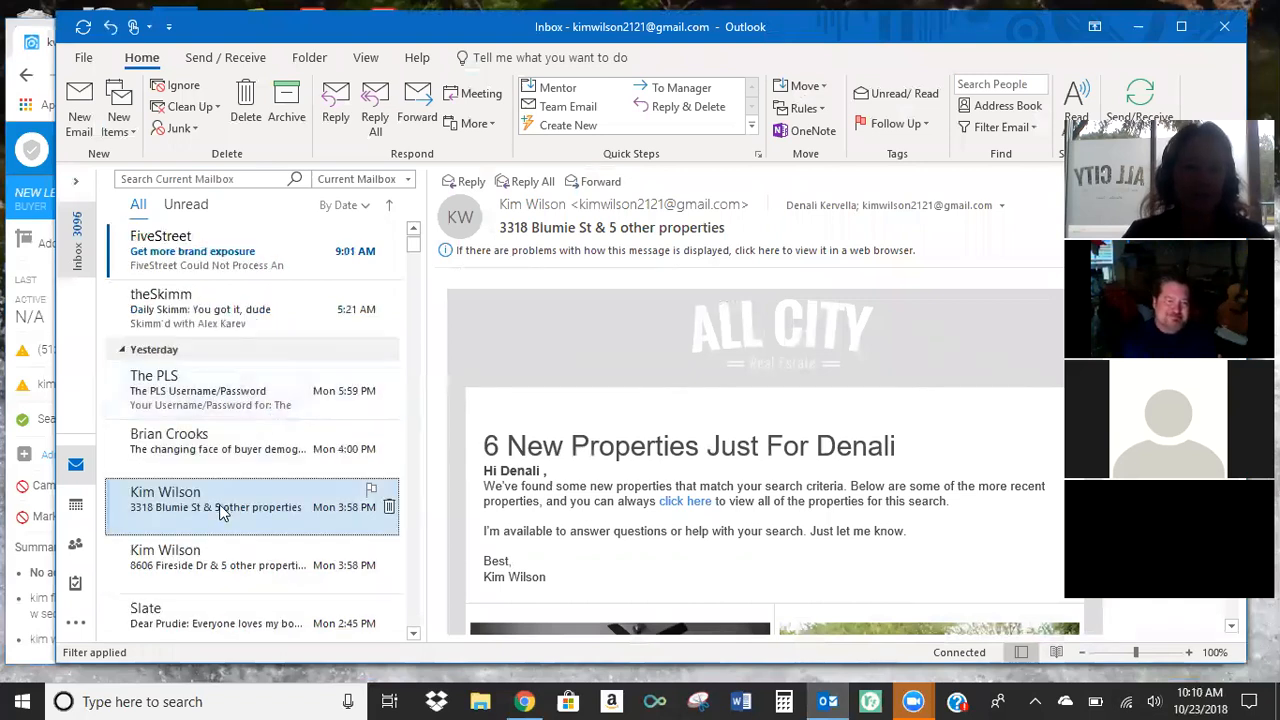
scroll(779, 455, "down", 1)
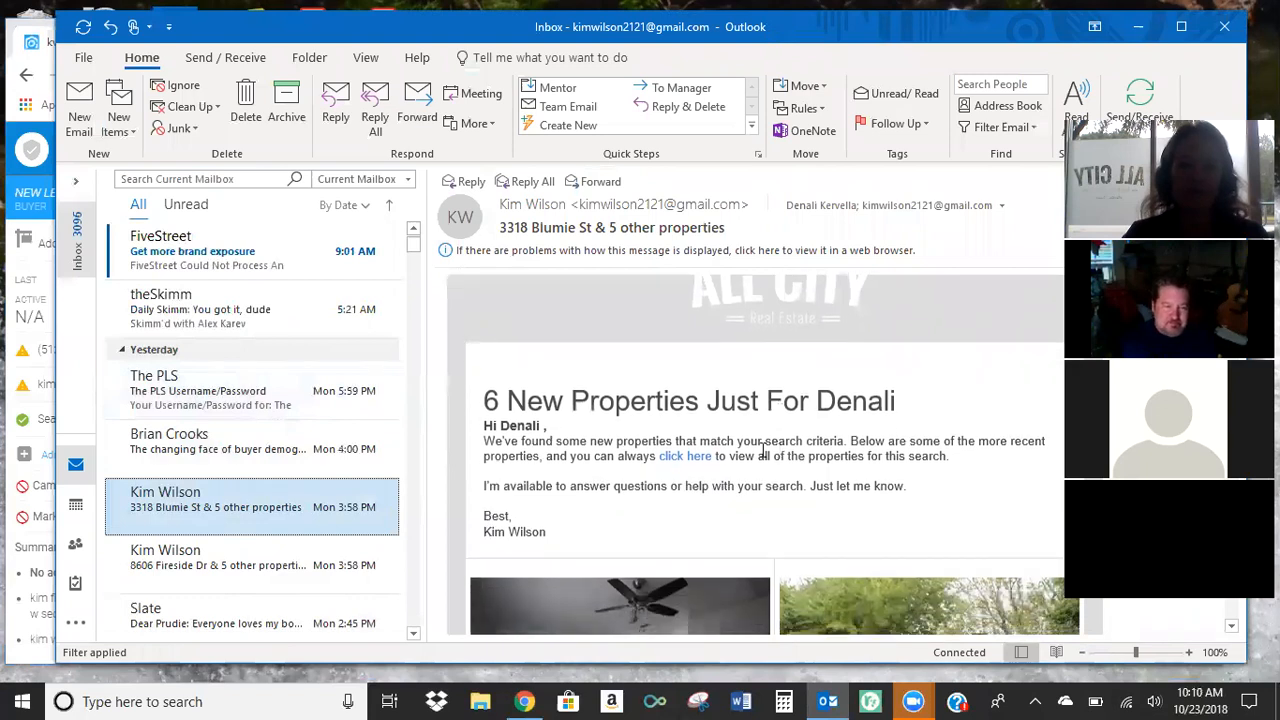
scroll(822, 458, "down", 1)
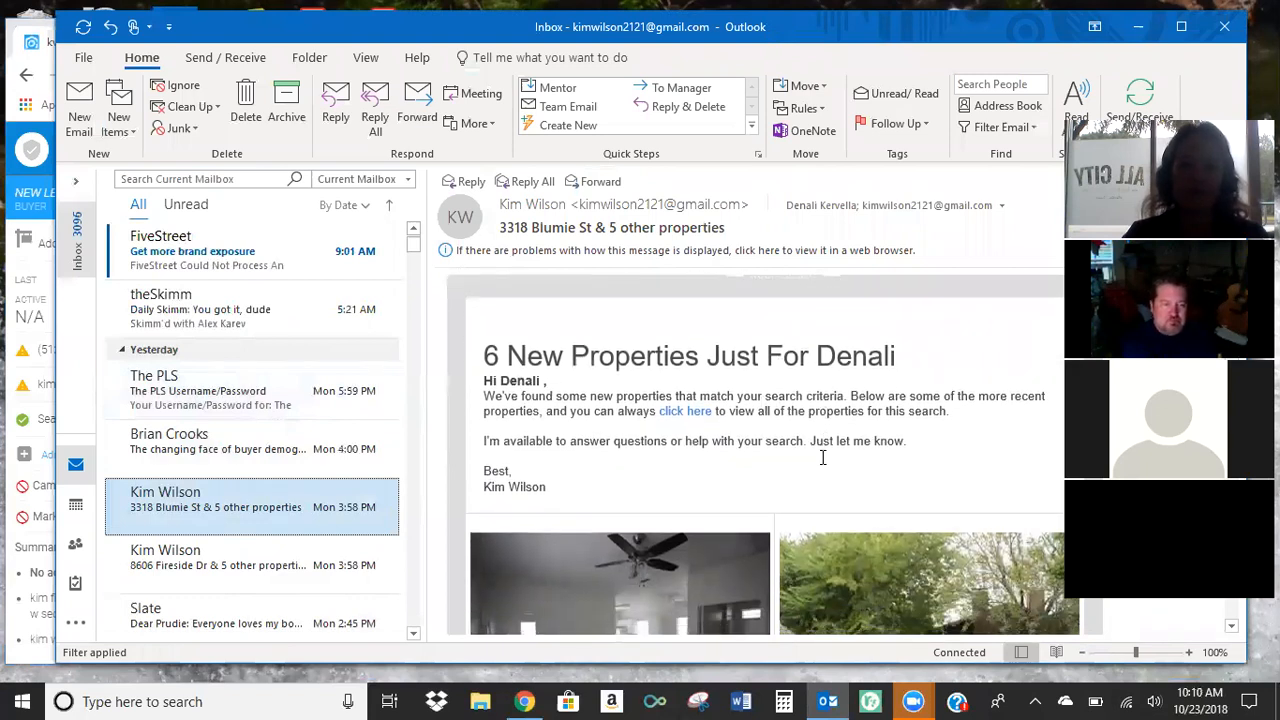
scroll(826, 453, "down", 2)
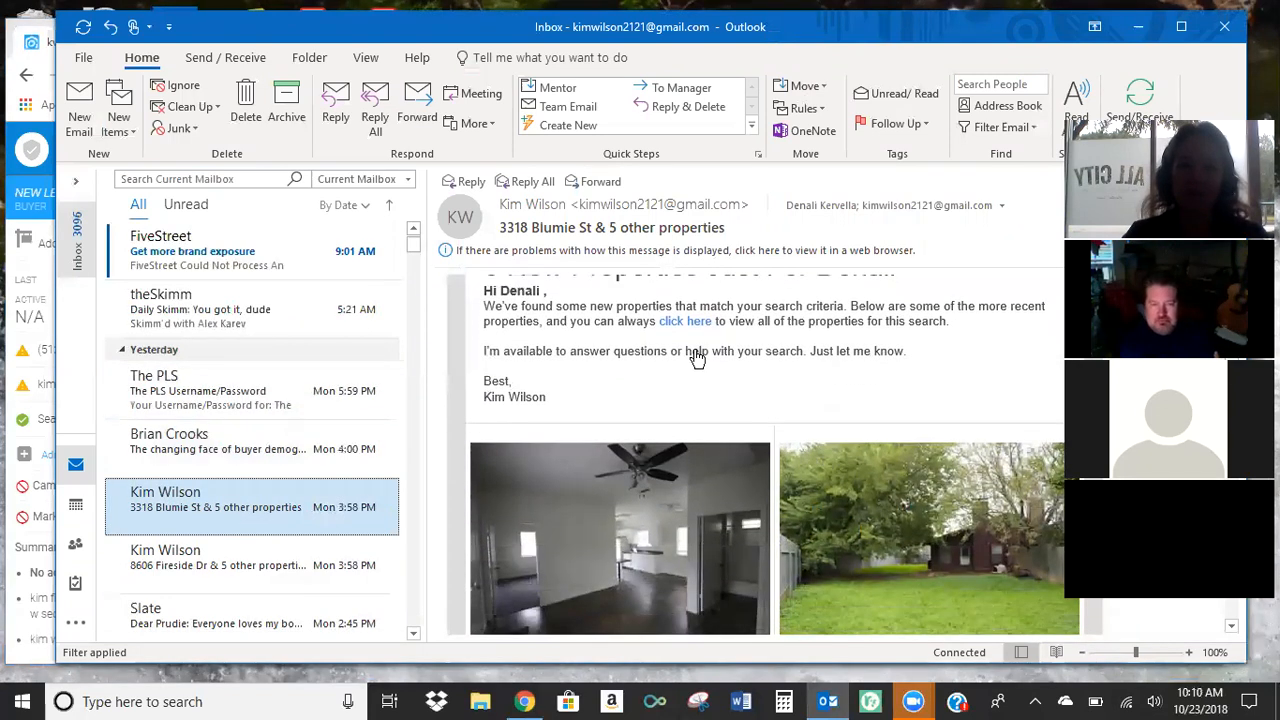
scroll(751, 406, "down", 3)
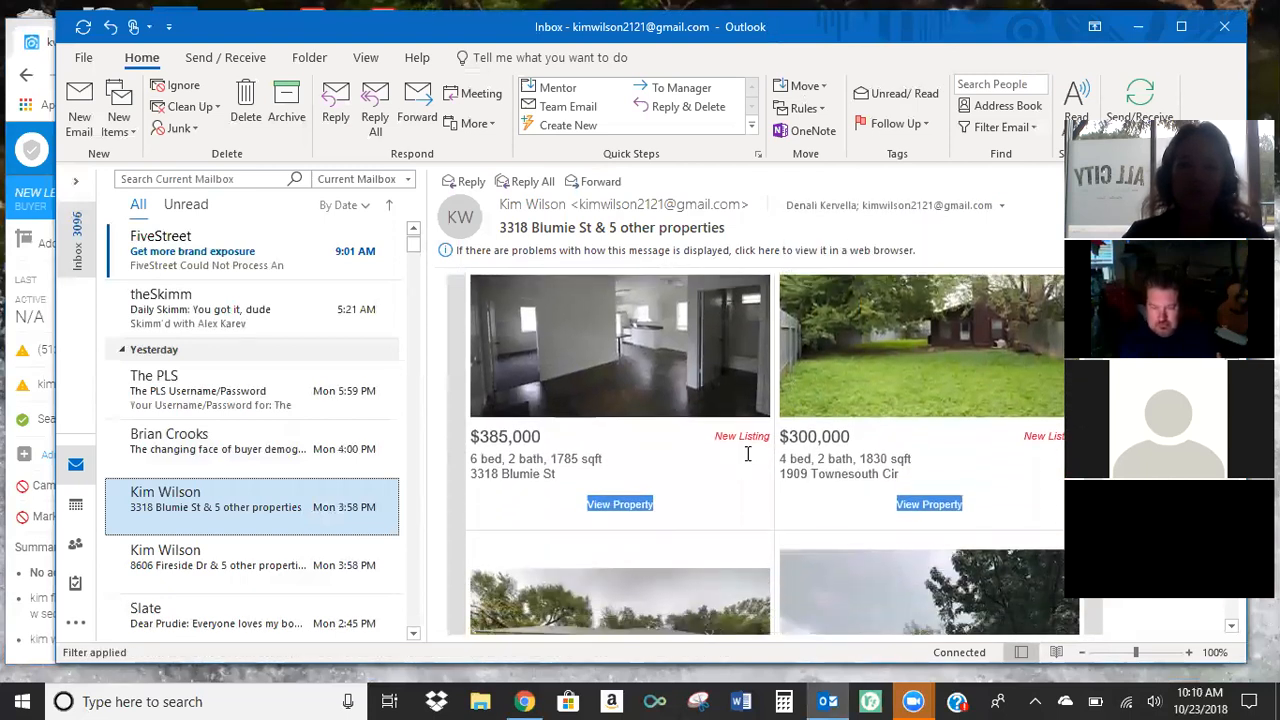
Look through the remaining property listings in the open alert e-mail.
scroll(748, 460, "down", 5)
scroll(748, 465, "down", 4)
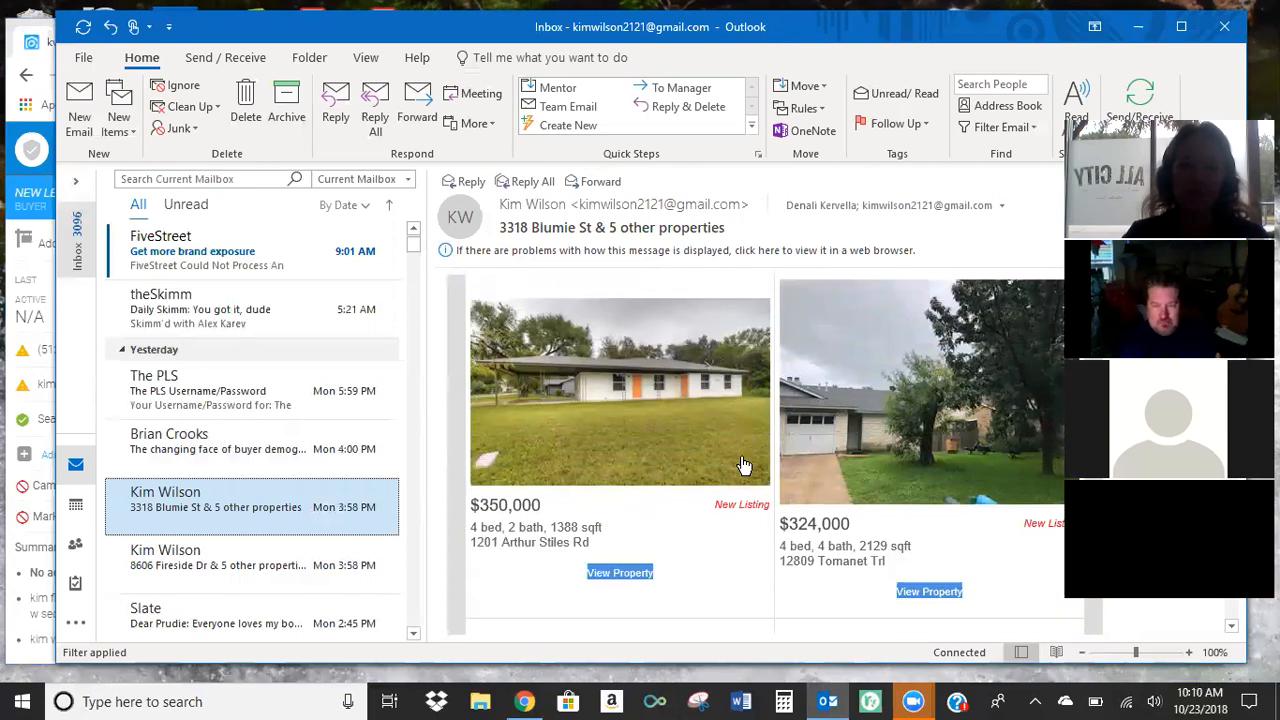
scroll(740, 461, "up", 3)
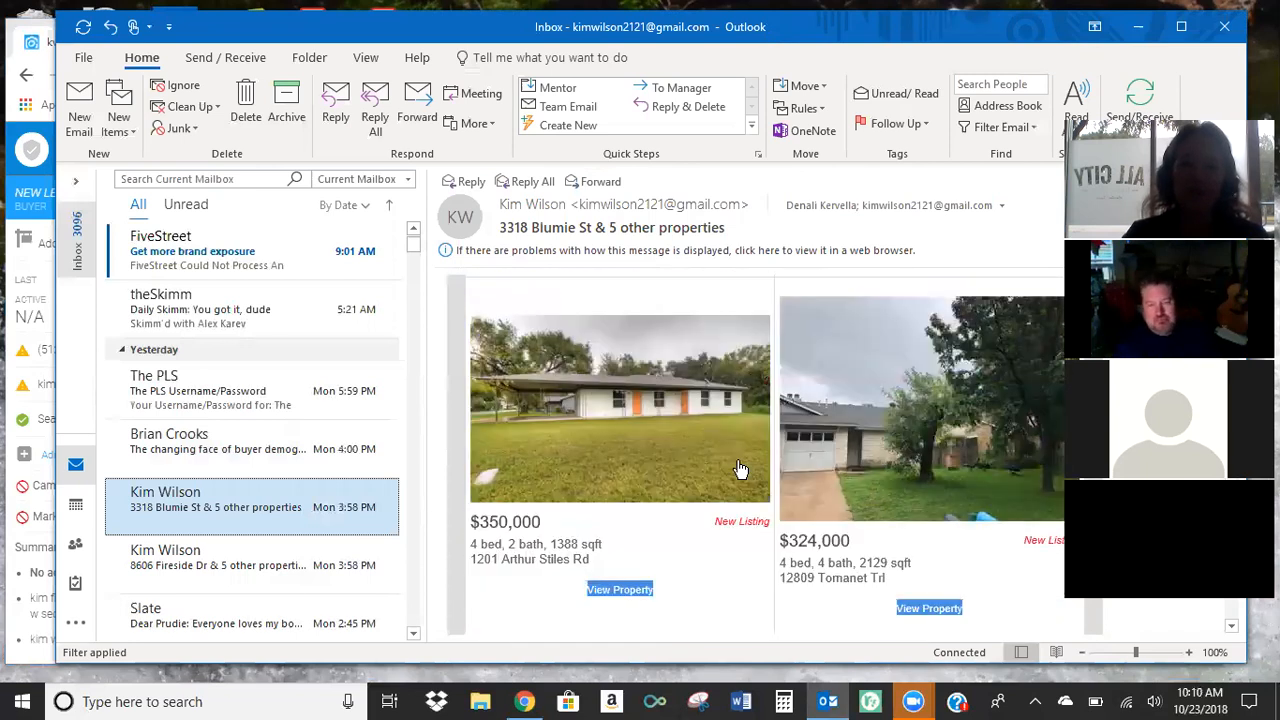
Switch back to kvCORE in Chrome, close the contact's record and delete the newly added demo contact from the Smart CRM list.
left_click(524, 701)
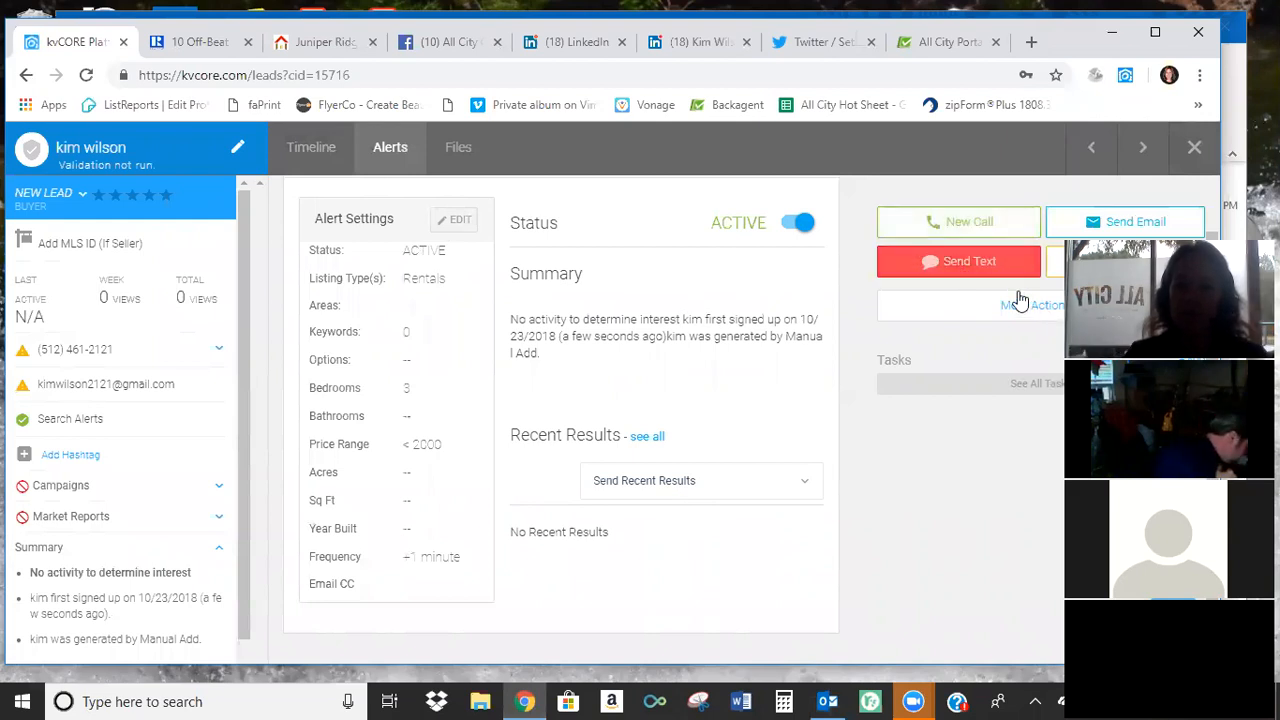
left_click(1194, 147)
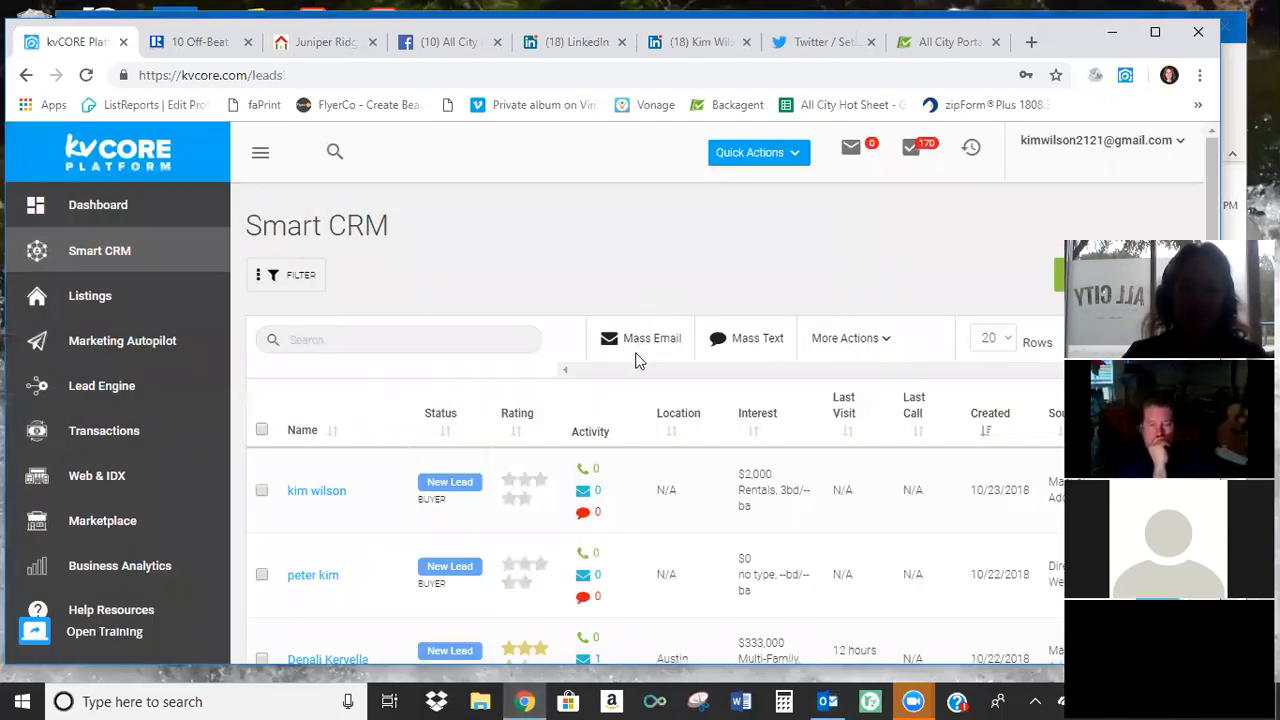
scroll(560, 390, "down", 1)
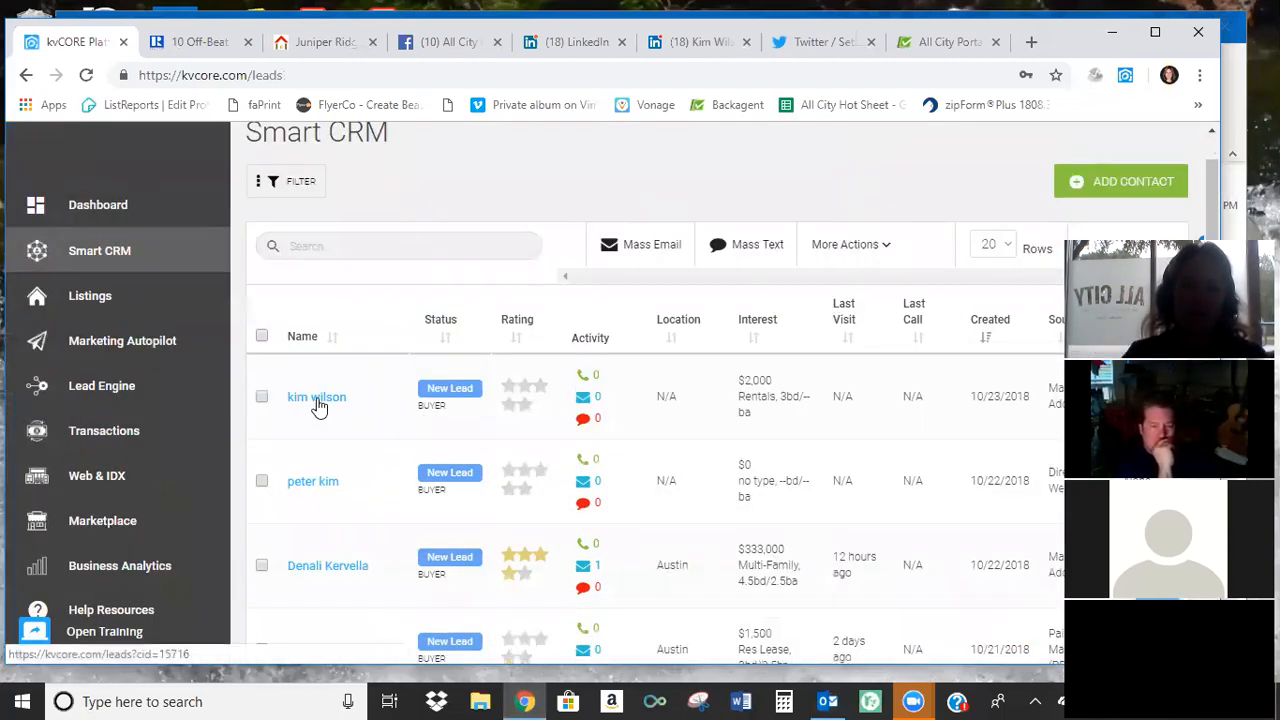
left_click(261, 397)
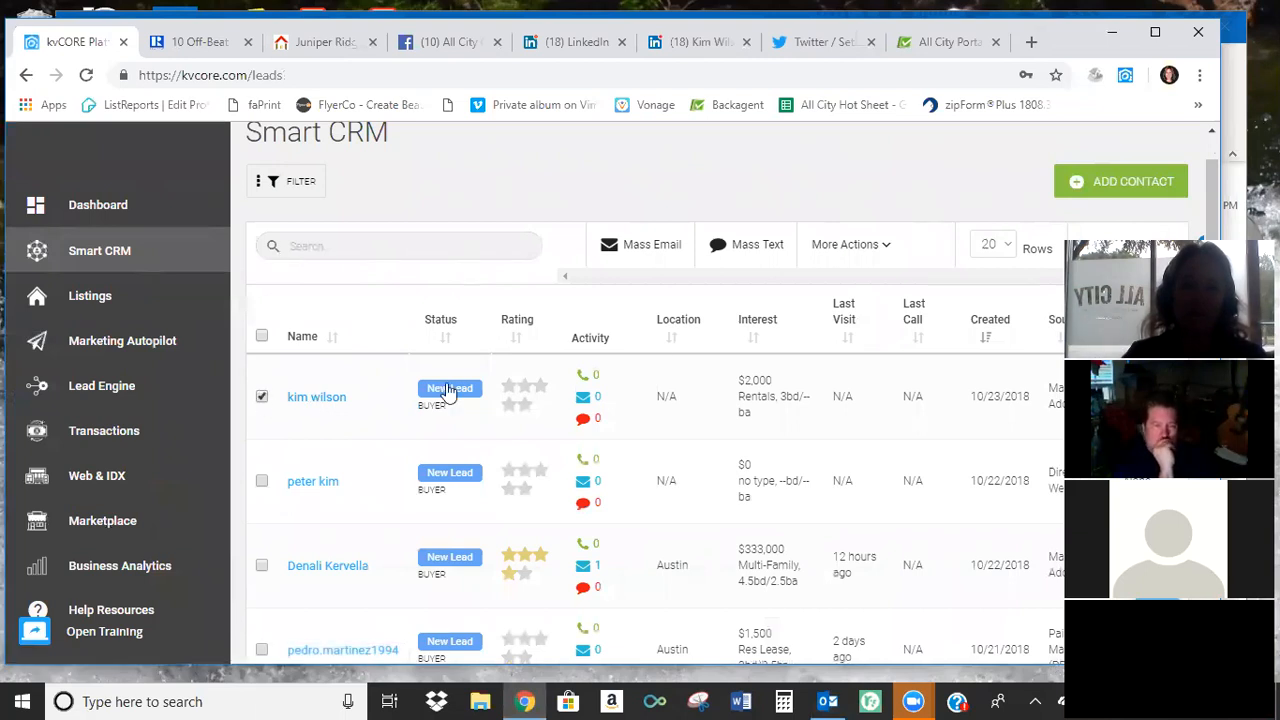
left_click(881, 247)
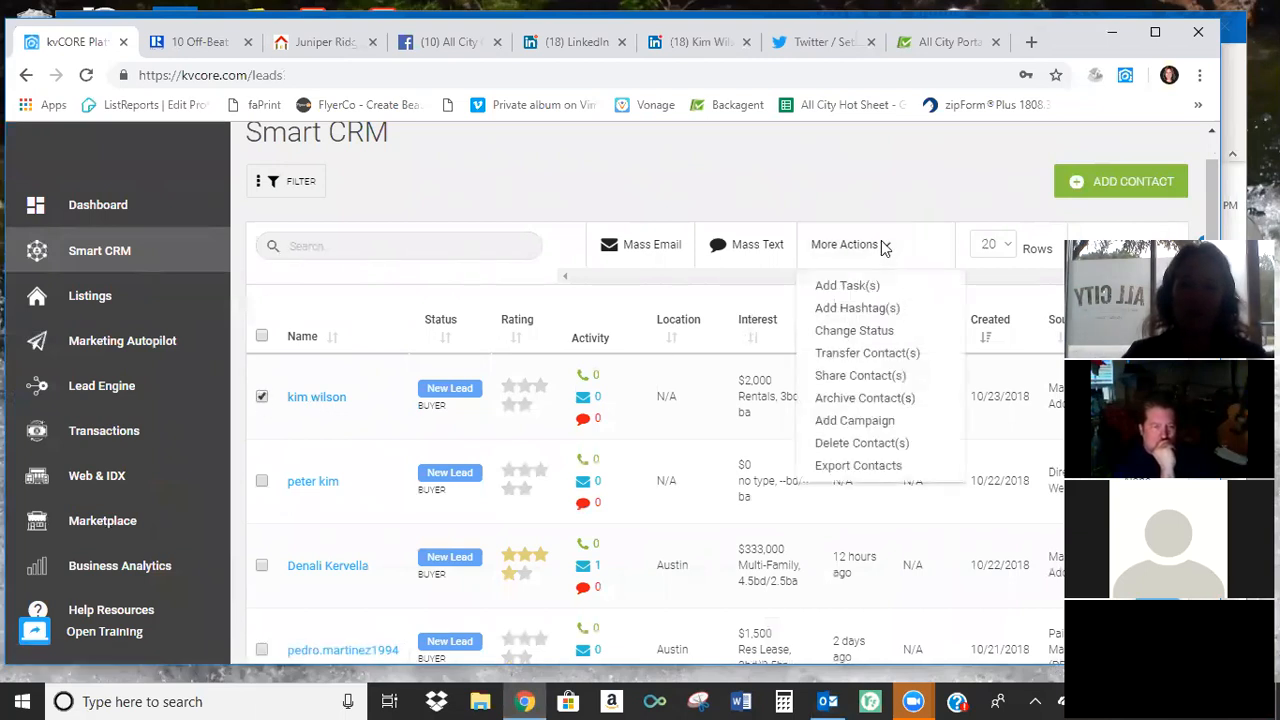
left_click(857, 448)
left_click(409, 443)
left_click(540, 515)
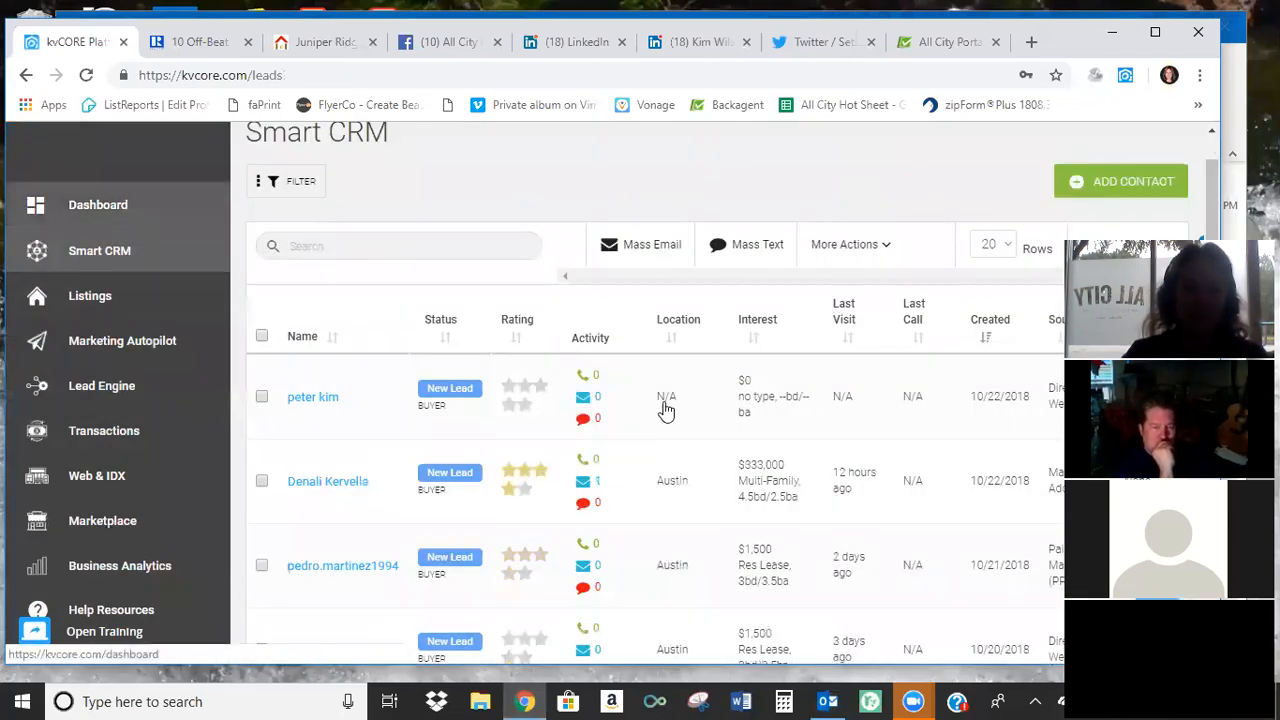
Look over the remaining Smart CRM contacts and open the Website Manager of Web & IDX.
scroll(680, 422, "down", 1)
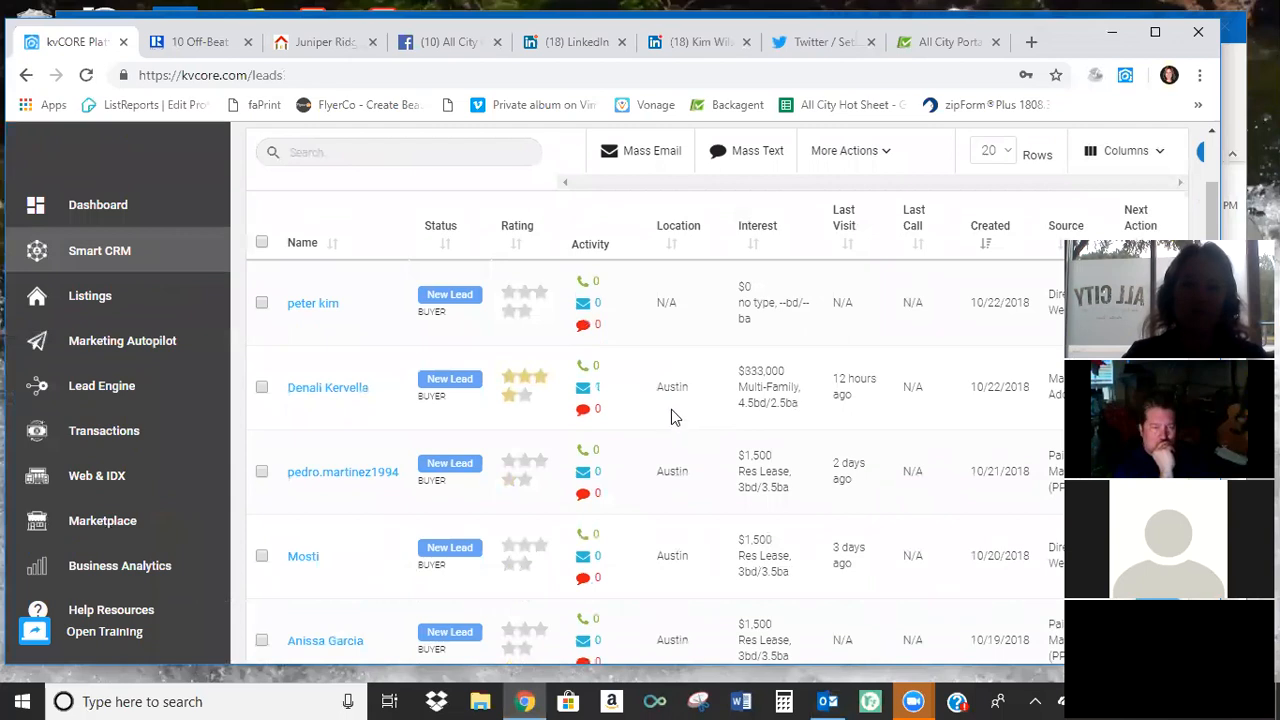
scroll(670, 408, "down", 1)
scroll(669, 407, "up", 3)
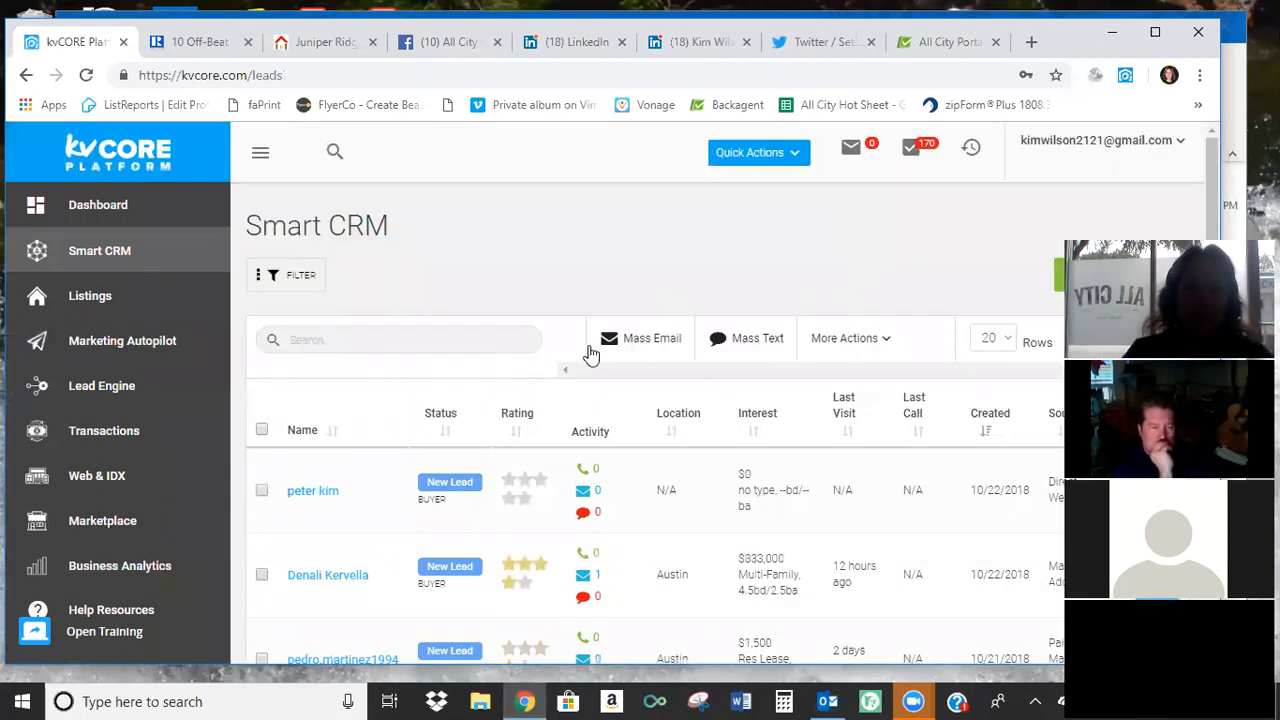
left_click(116, 477)
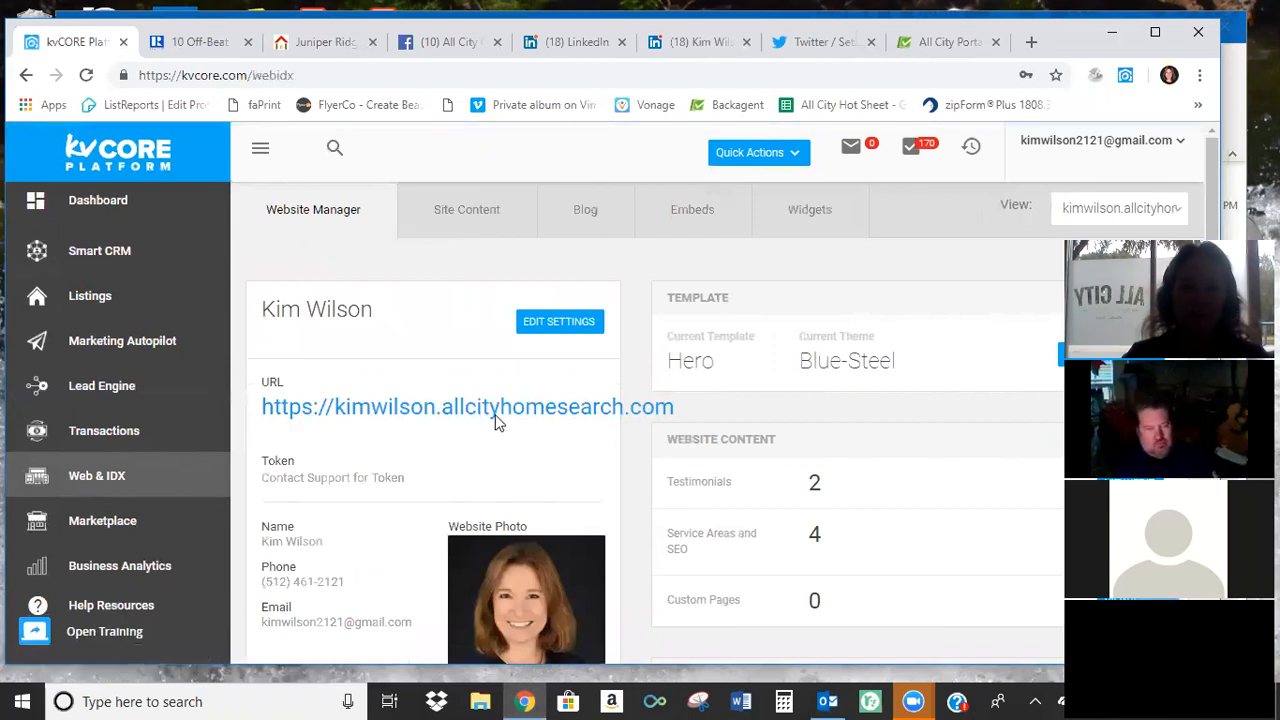
left_click(1030, 46)
type("w")
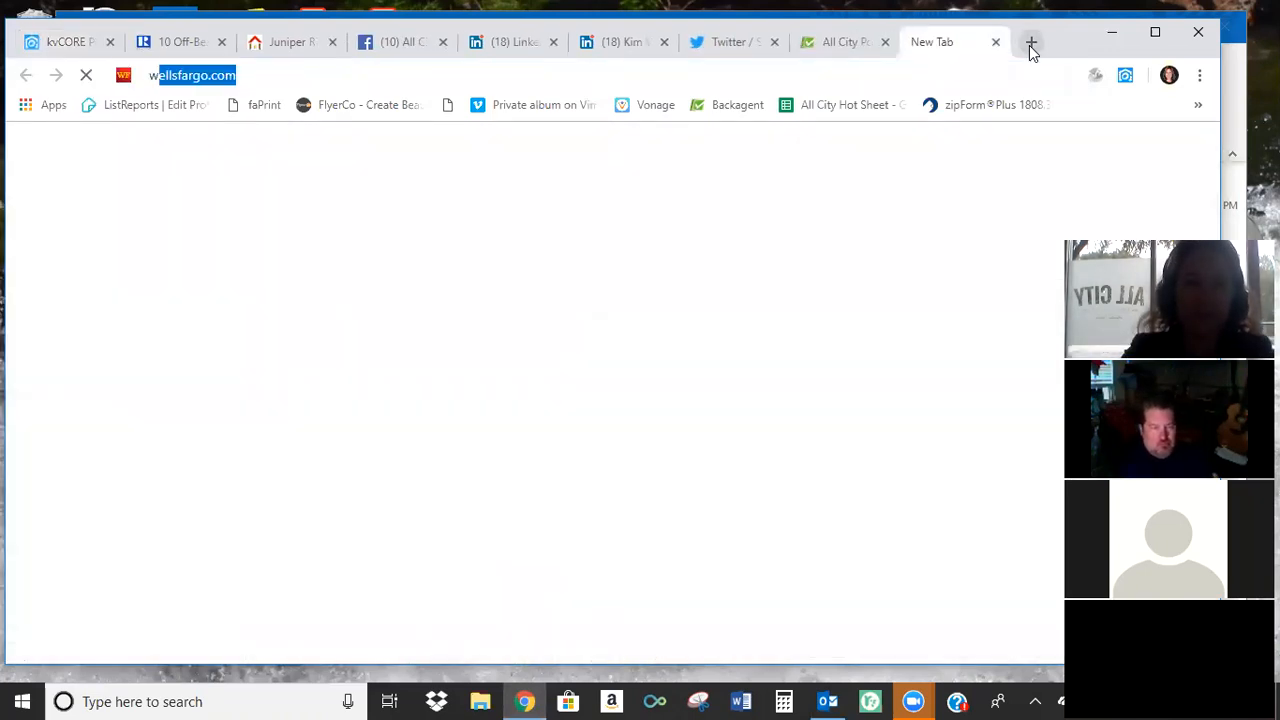
type("ww.")
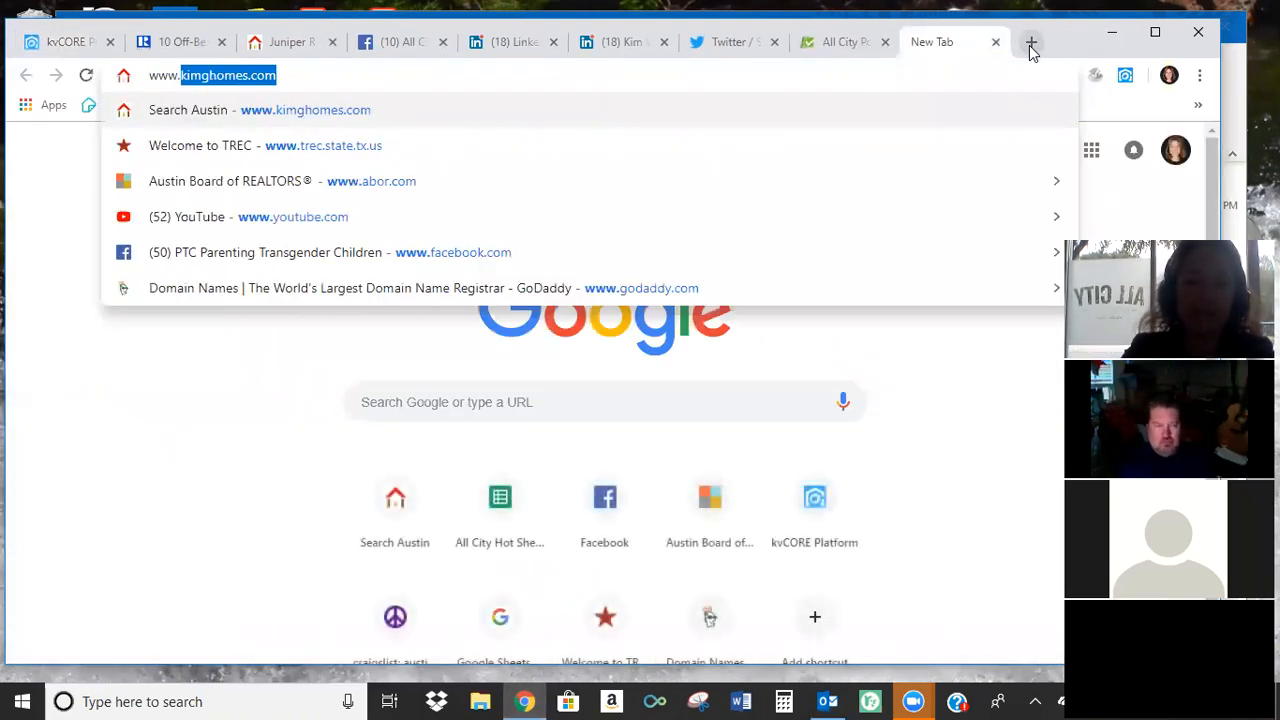
type("go")
key("Return")
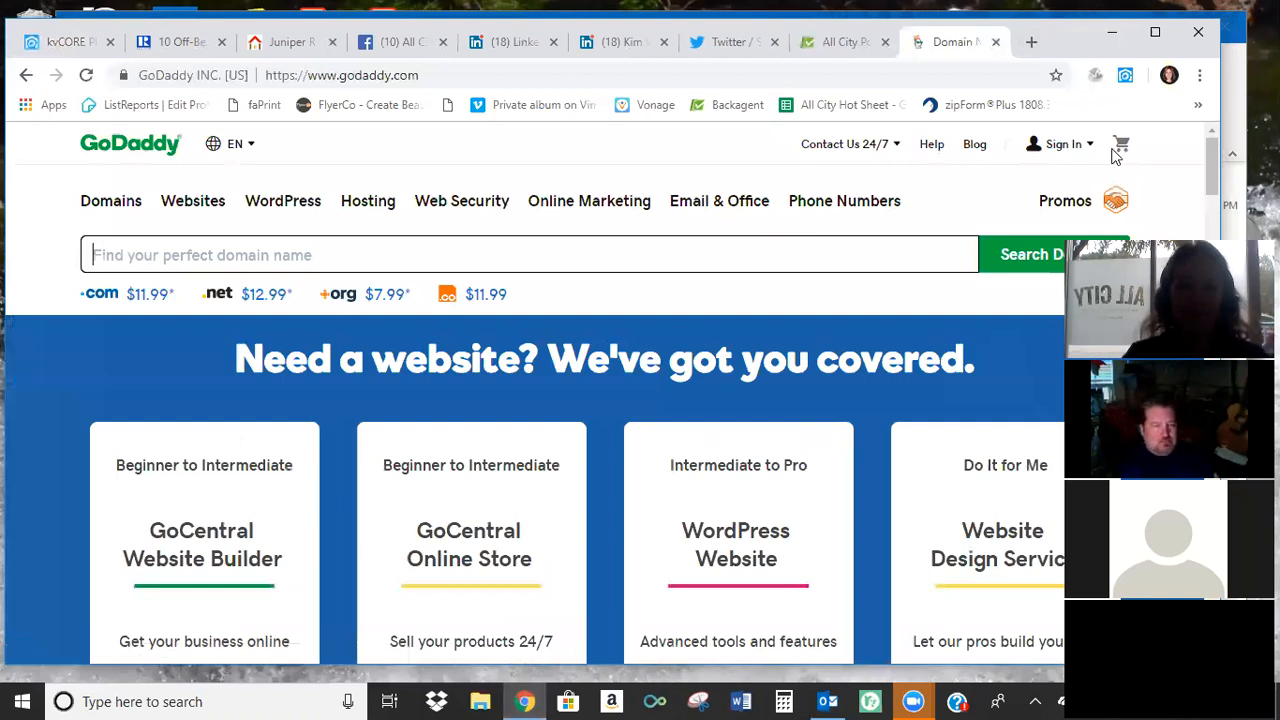
Sign in to the existing GoDaddy account as a registered user with the saved login details.
left_click(1068, 146)
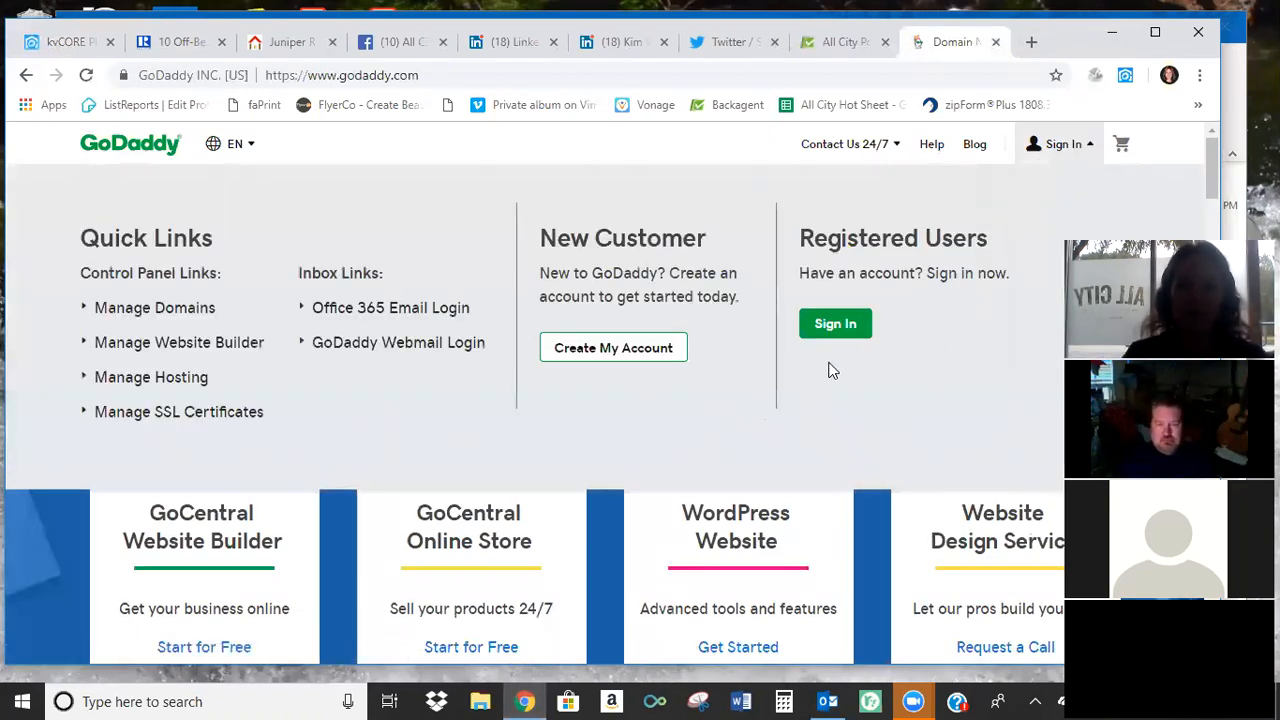
left_click(838, 330)
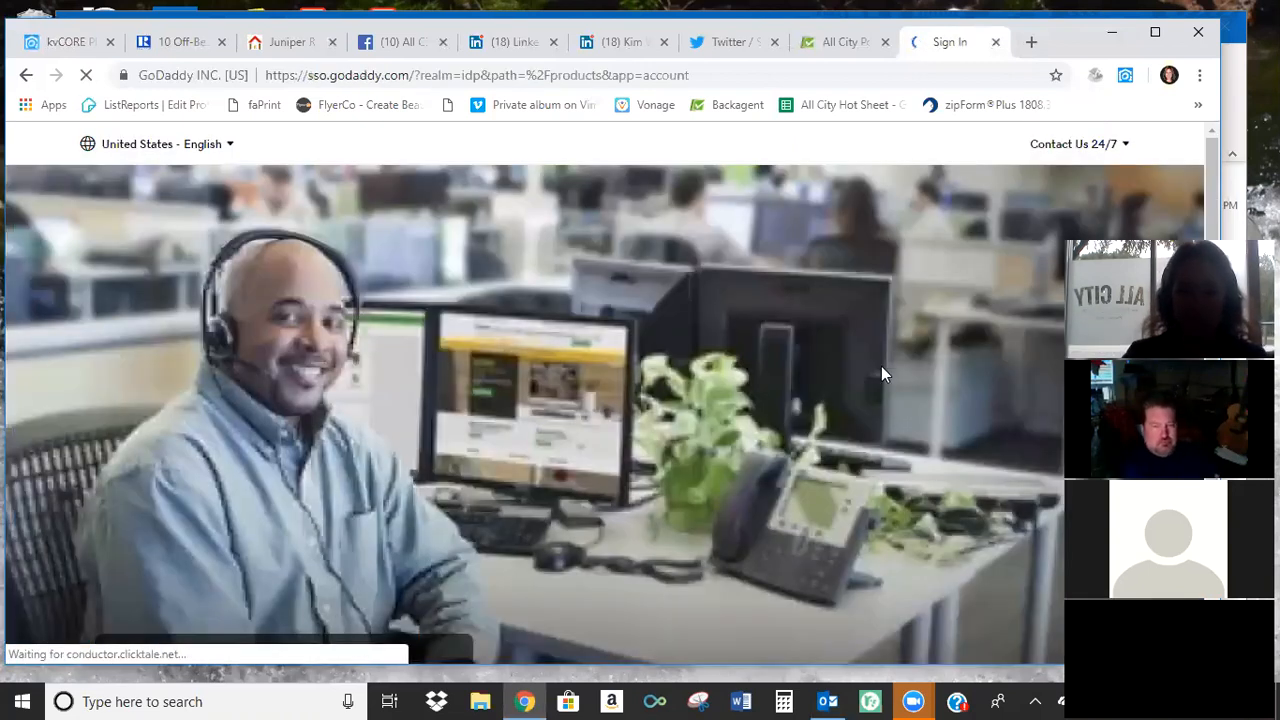
scroll(881, 366, "down", 1)
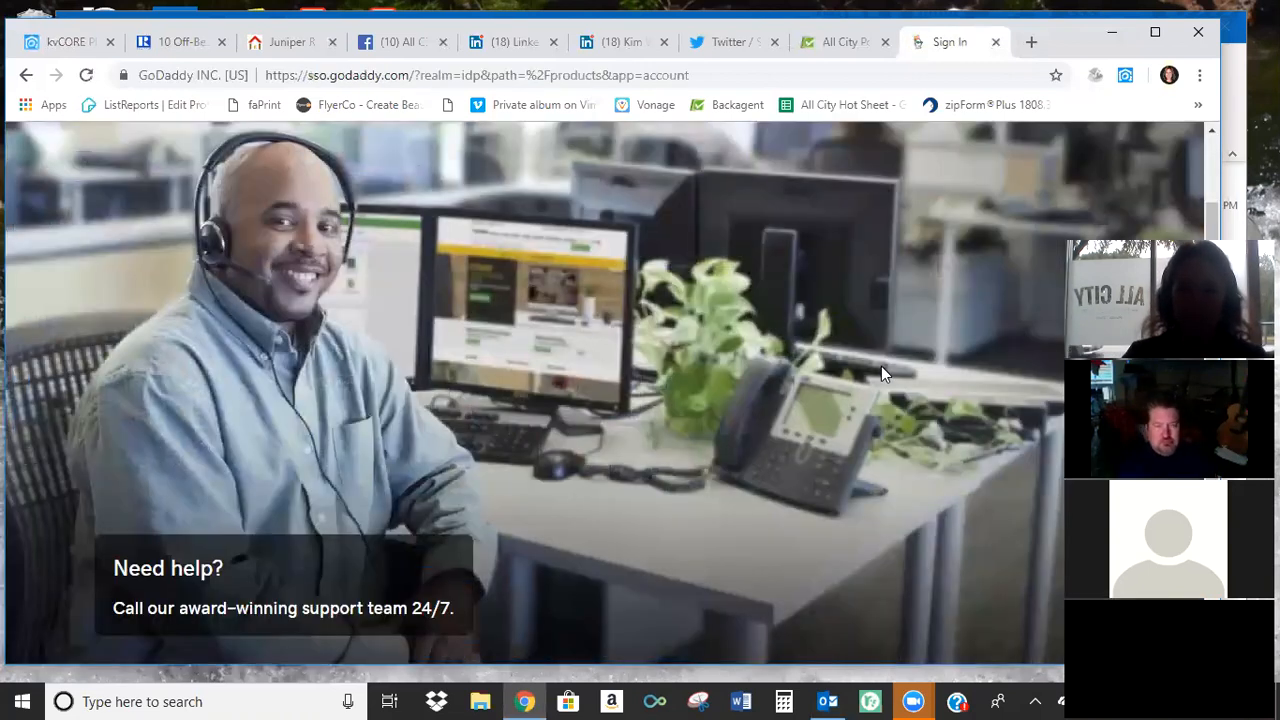
scroll(890, 425, "down", 1)
left_click(890, 425)
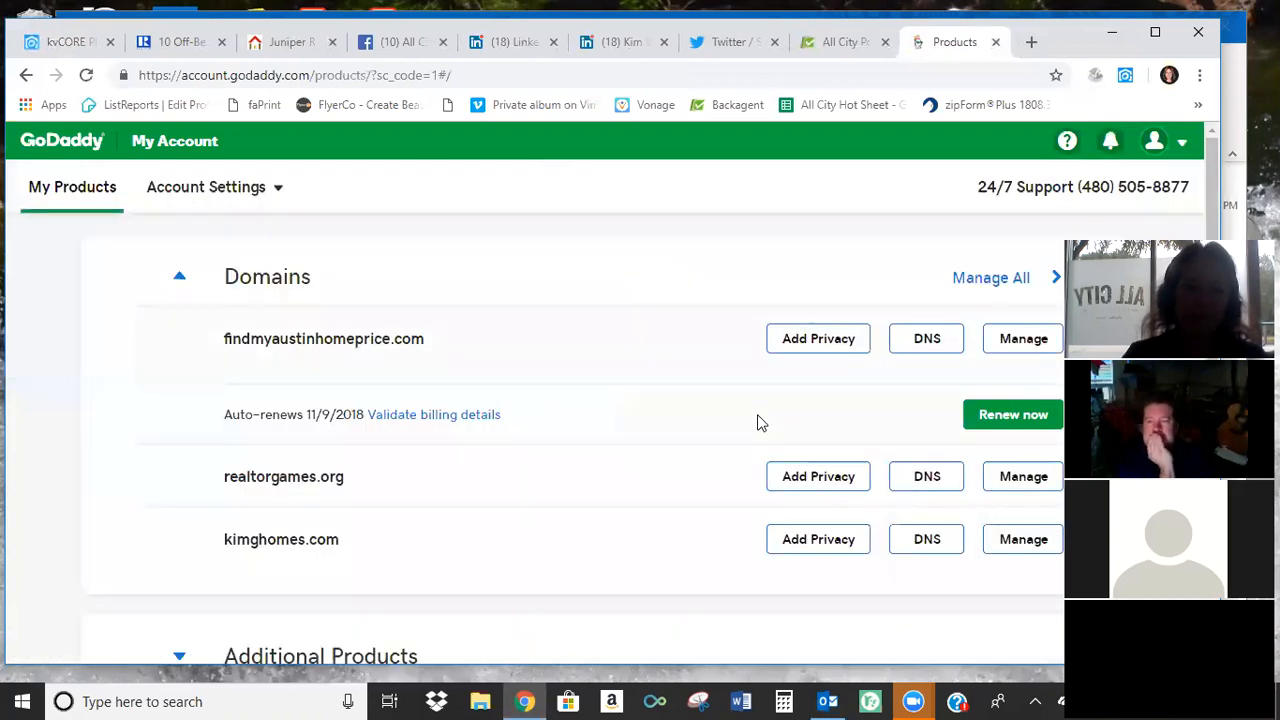
Open DNS management for the kimghomes.com domain and examine its records and domain forwarding settings.
scroll(728, 418, "down", 1)
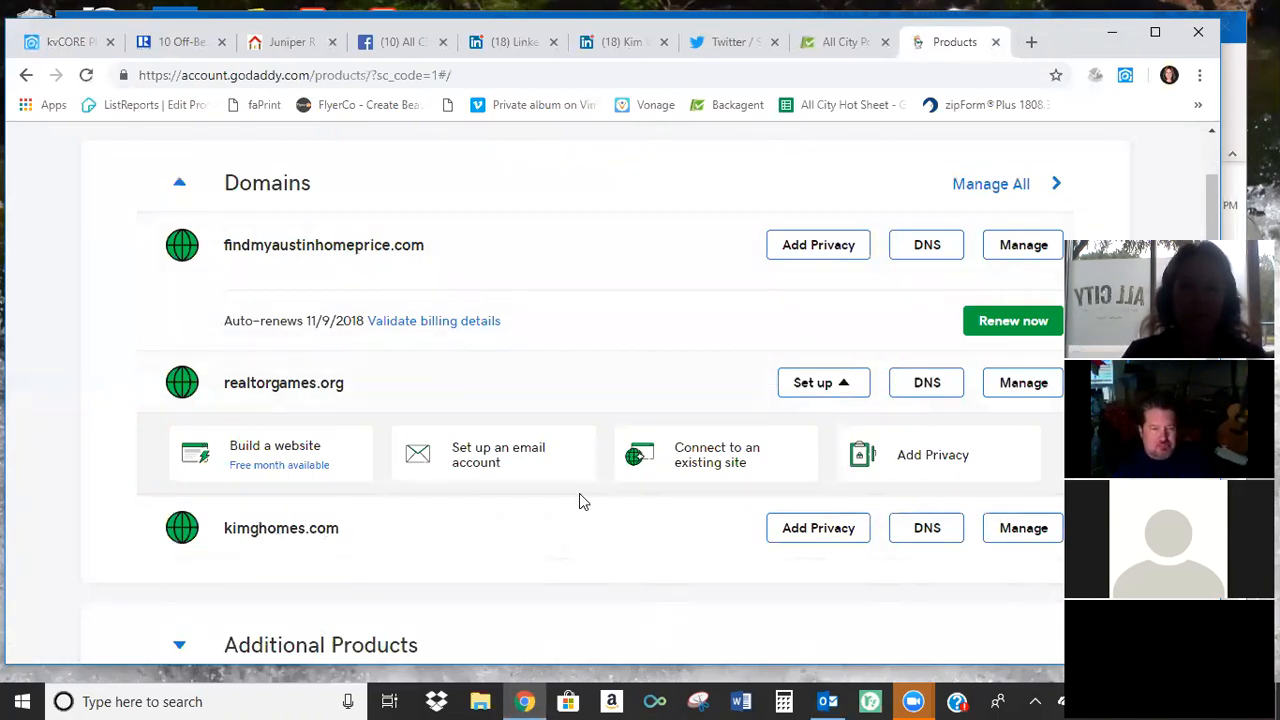
scroll(583, 500, "down", 3)
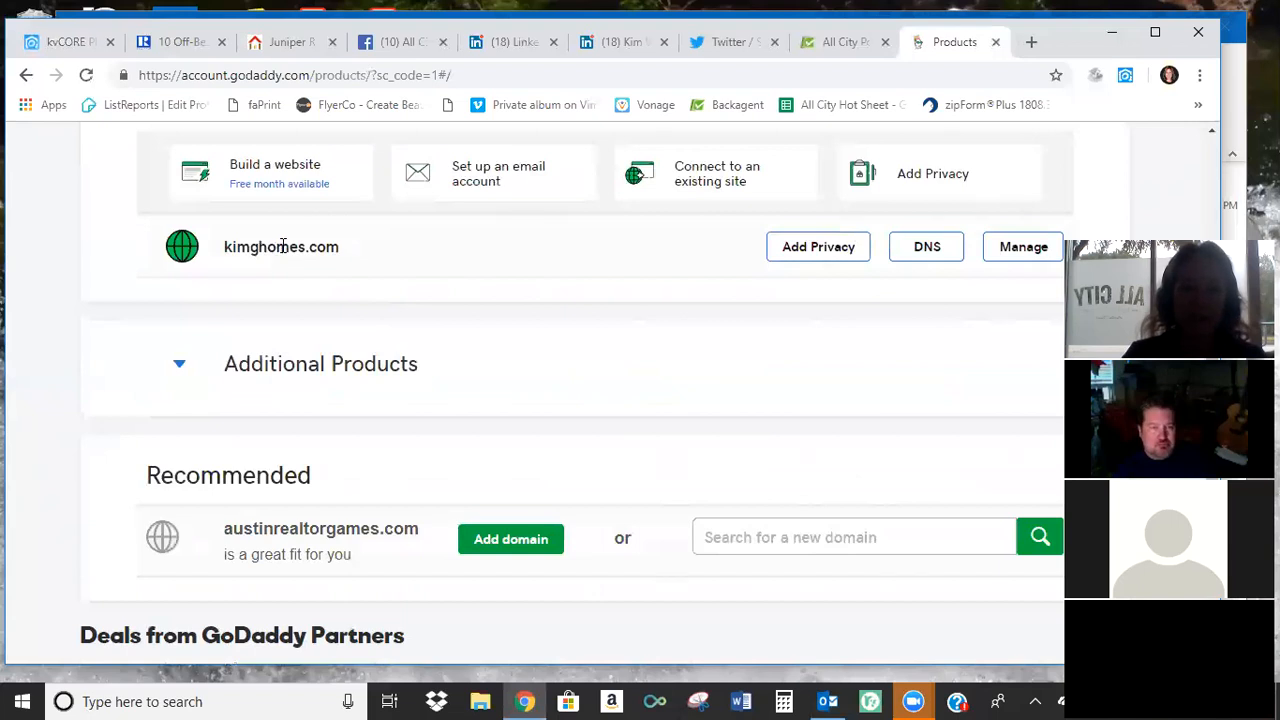
left_click(938, 257)
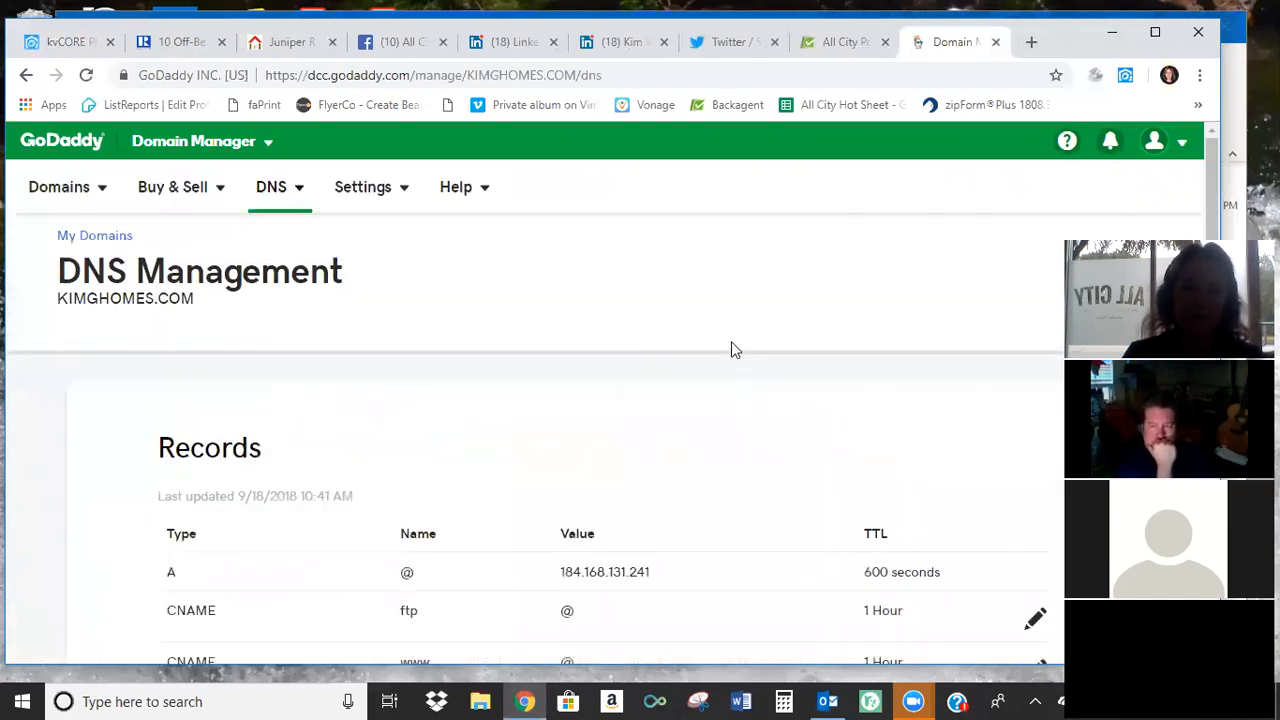
scroll(716, 346, "down", 4)
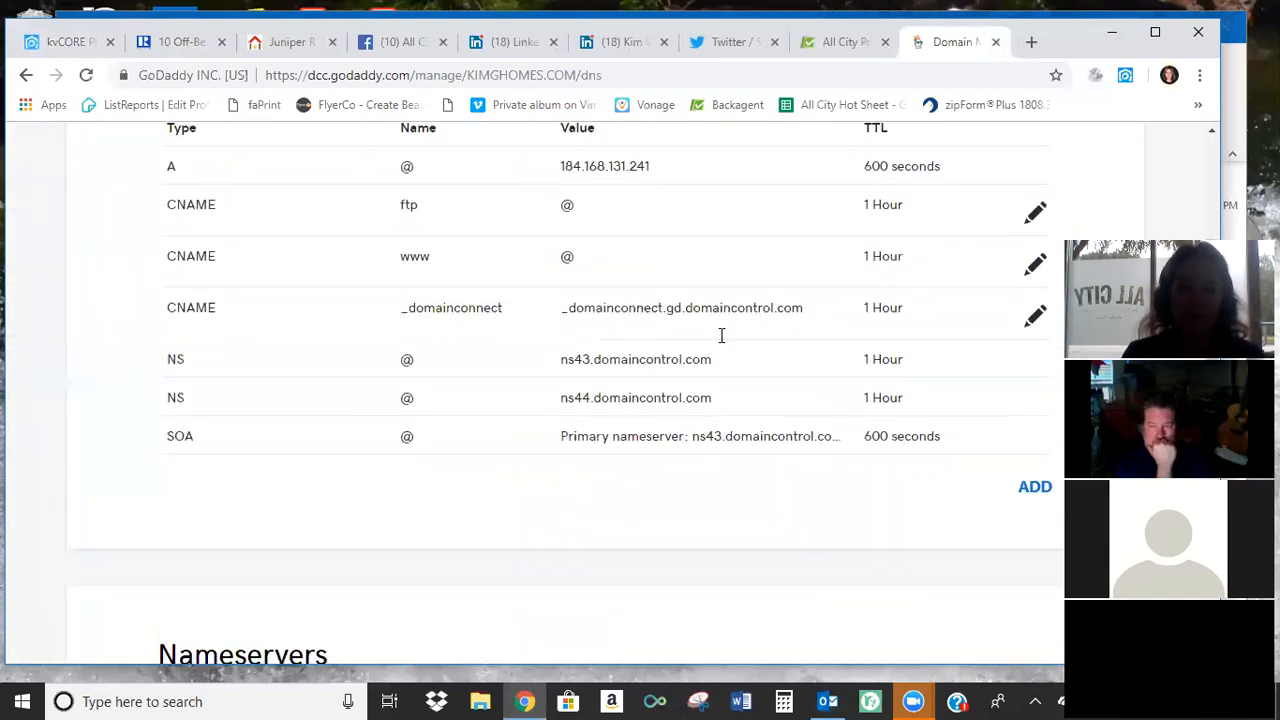
scroll(720, 346, "down", 7)
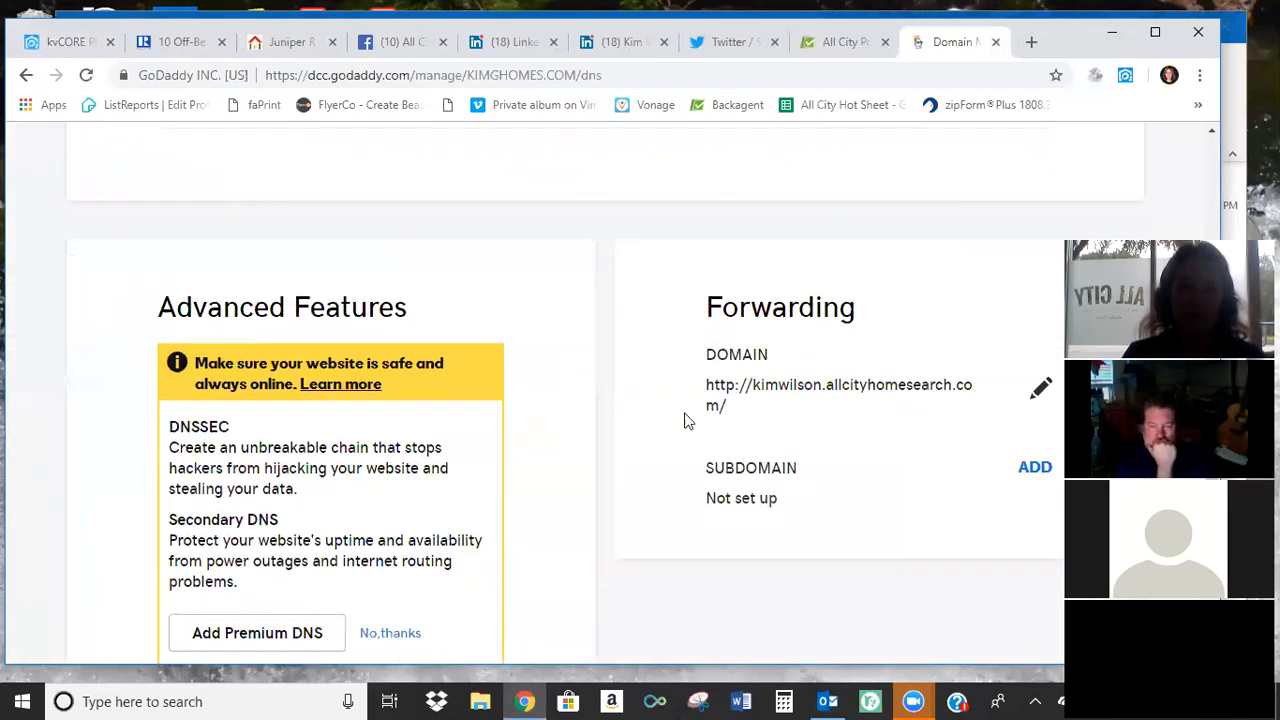
scroll(770, 298, "down", 1)
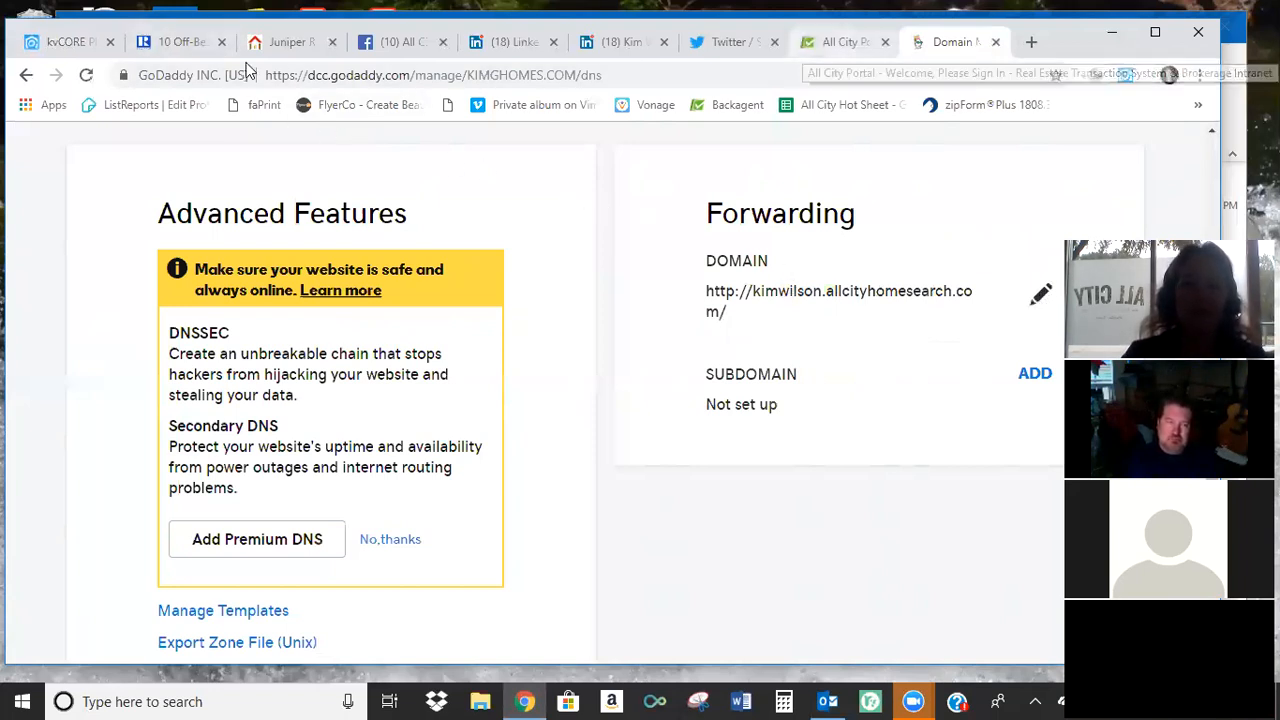
Return to the kvCORE Website Manager and look over the agent site's URL and details.
left_click(71, 42)
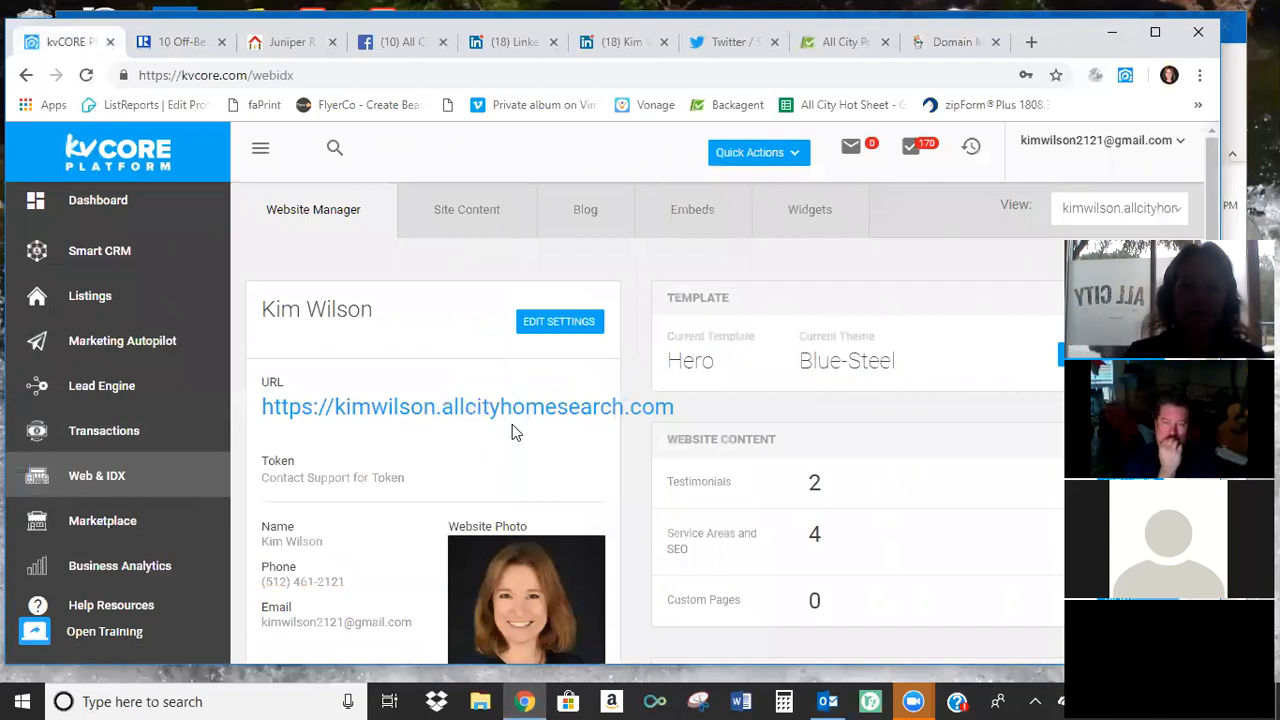
scroll(480, 424, "down", 2)
scroll(484, 430, "up", 3)
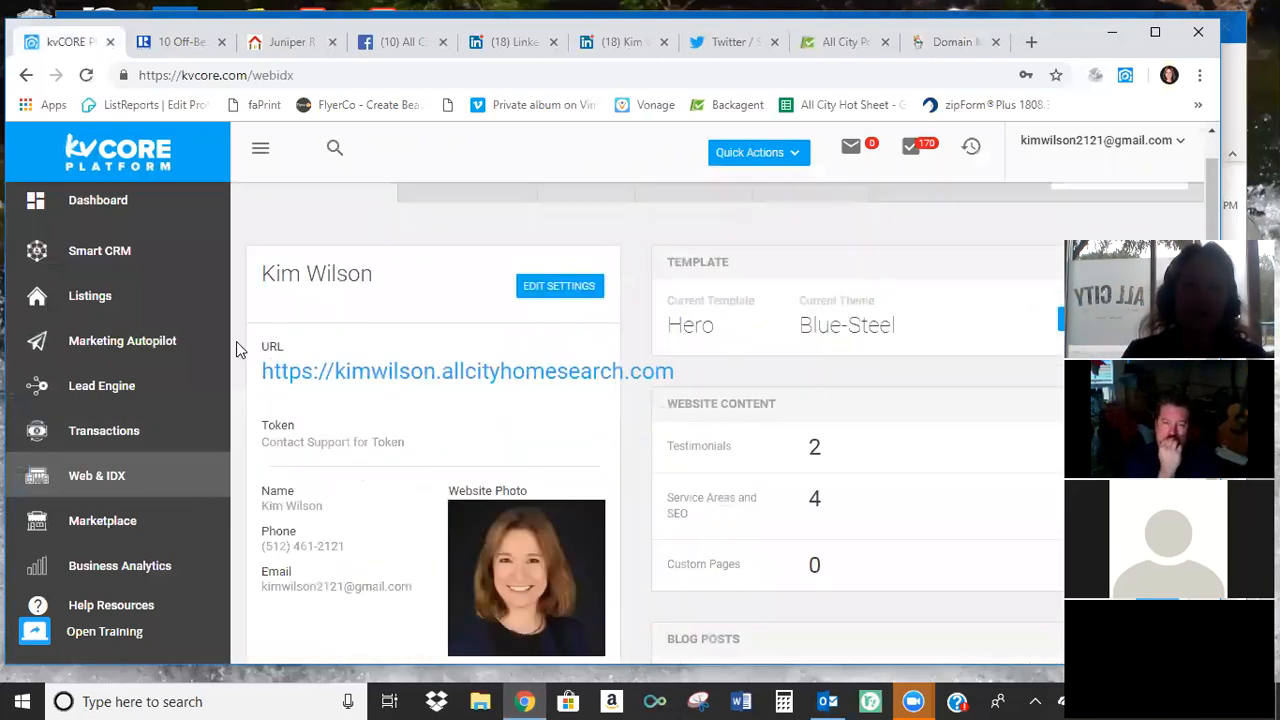
Go to the kvCORE dashboard, open the account owner's agent profile and open its details for editing.
left_click(99, 202)
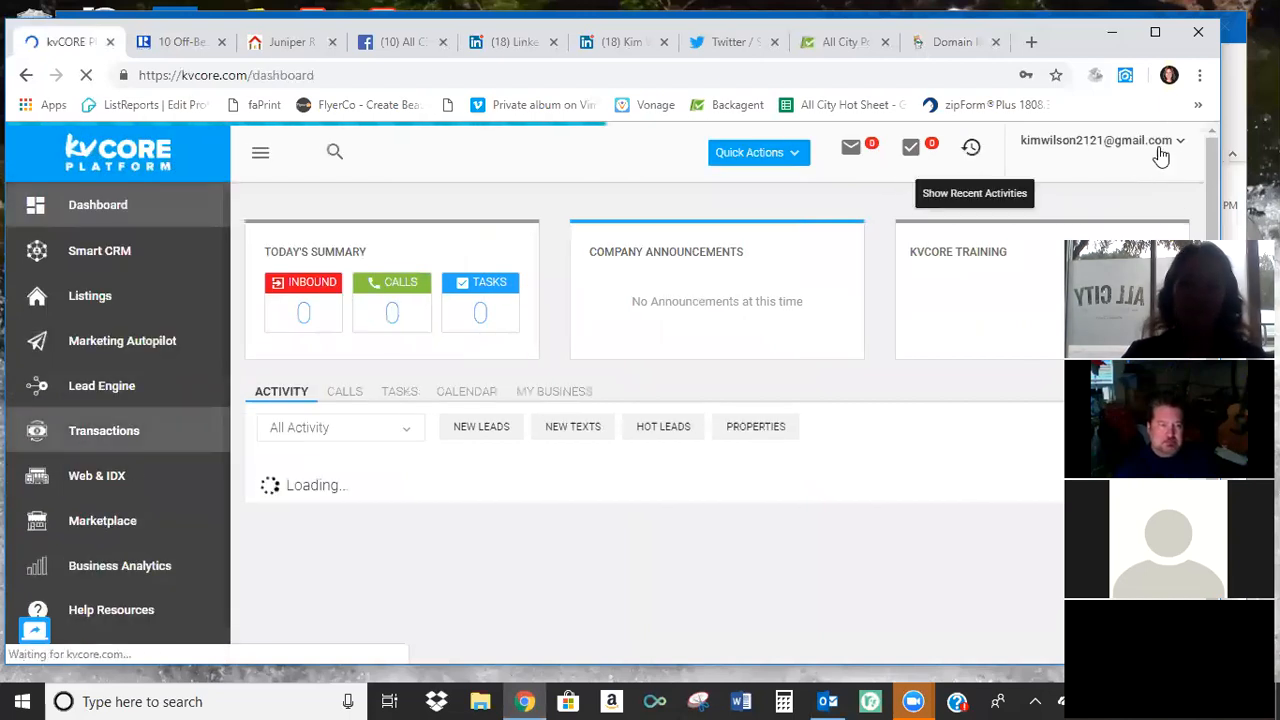
left_click(1181, 147)
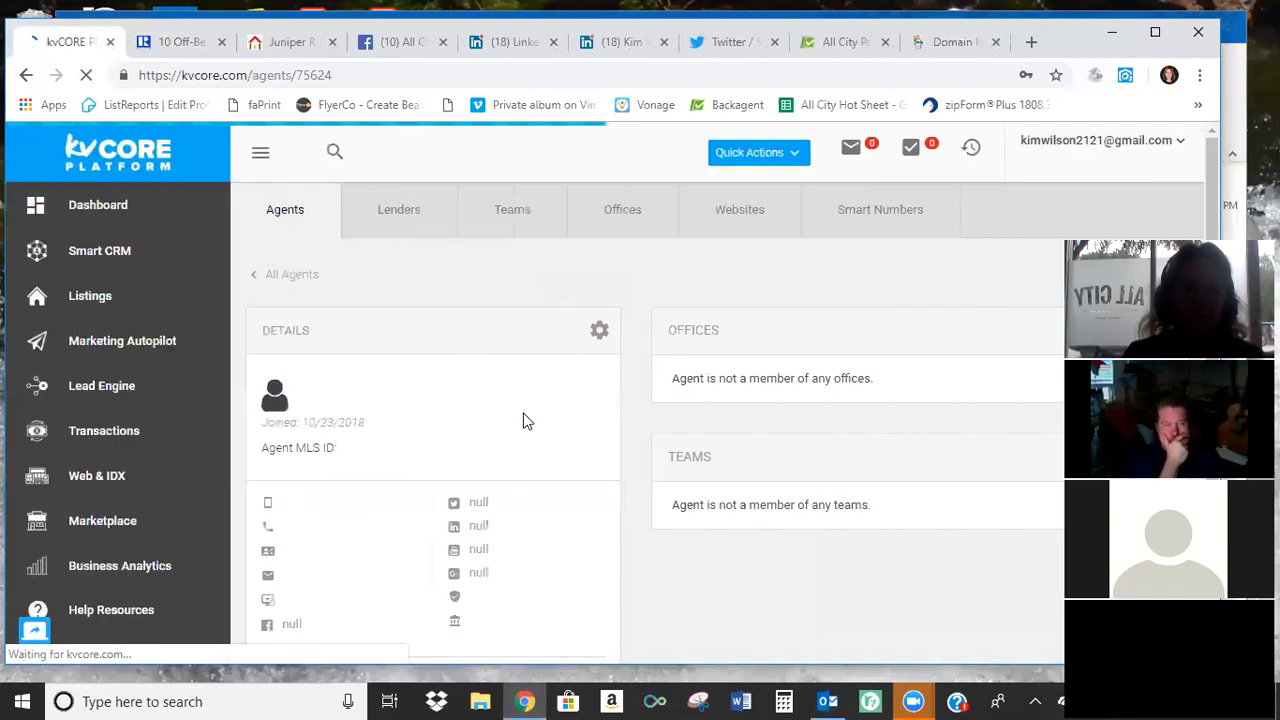
scroll(515, 400, "down", 1)
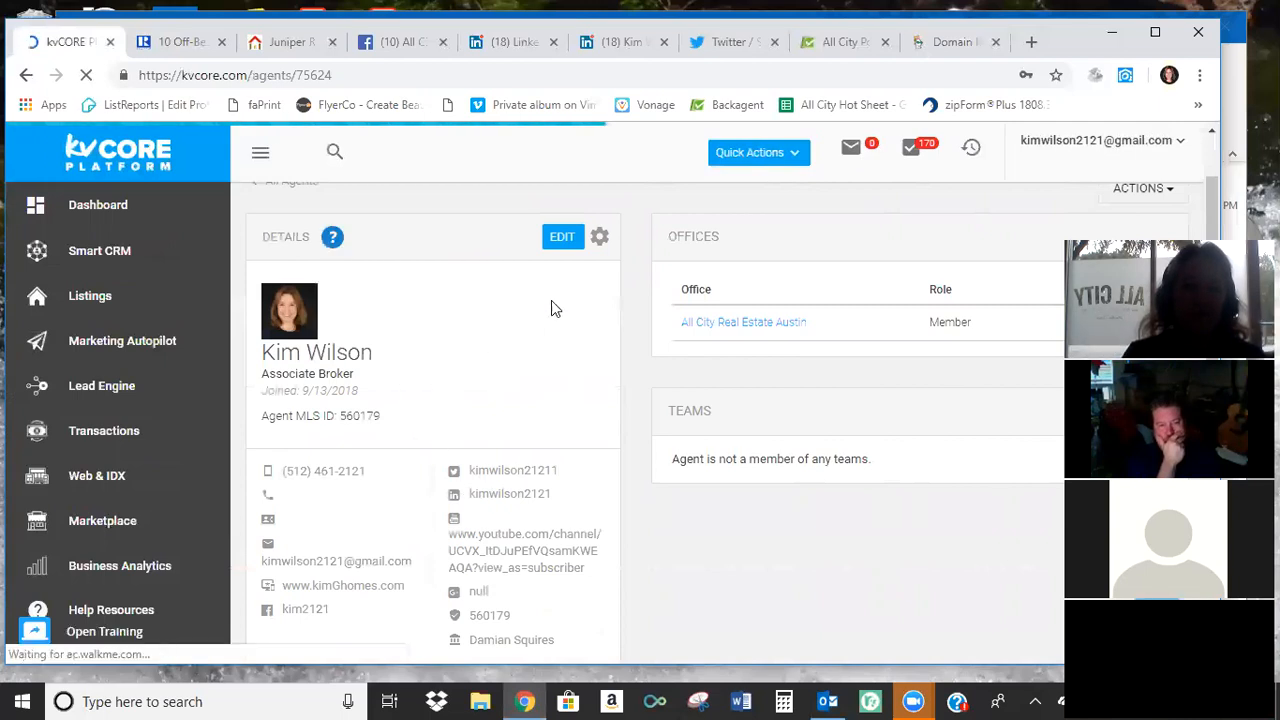
left_click(561, 240)
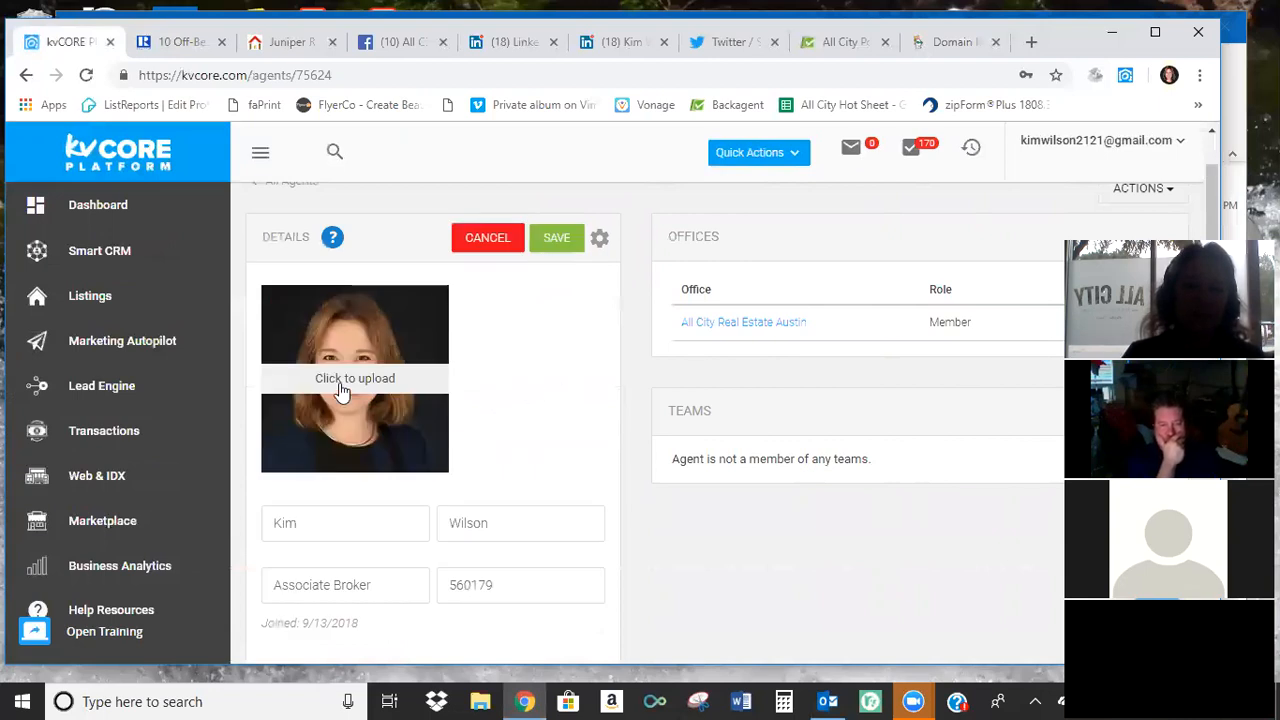
Examine the profile's phone, e-mail, website, social media, license, lender and About Me fields.
scroll(585, 358, "down", 4)
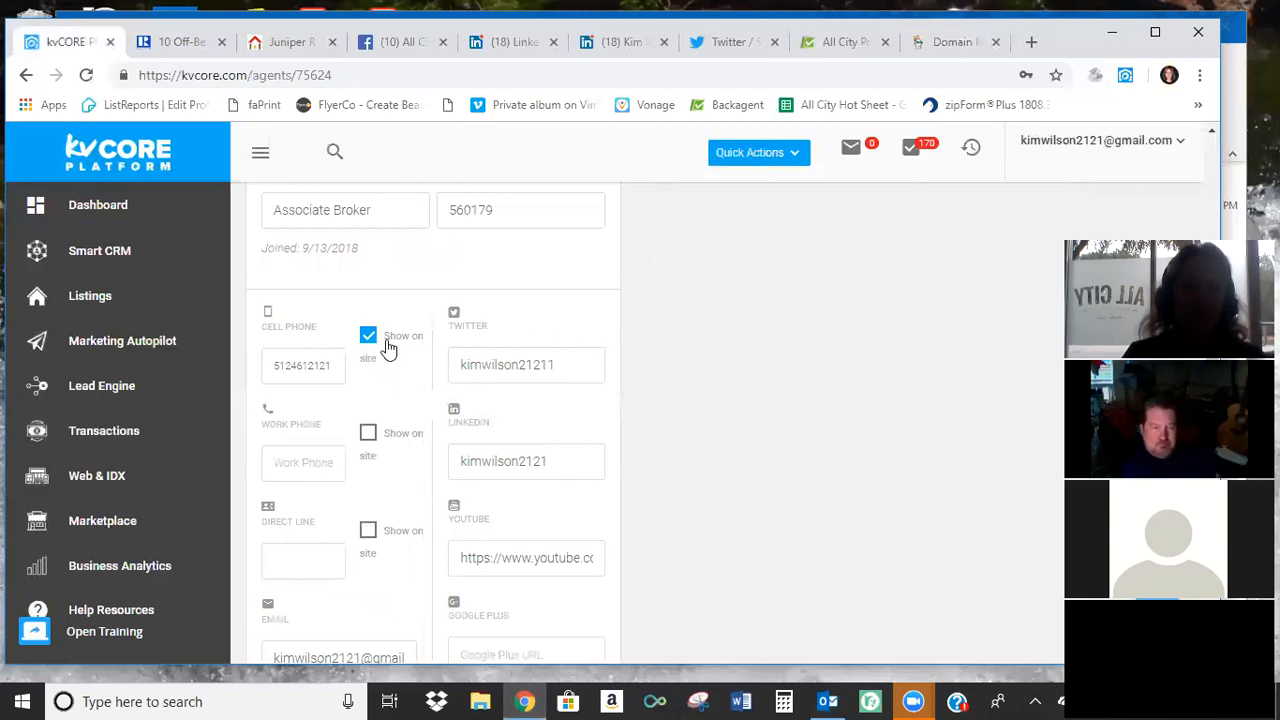
scroll(390, 347, "down", 2)
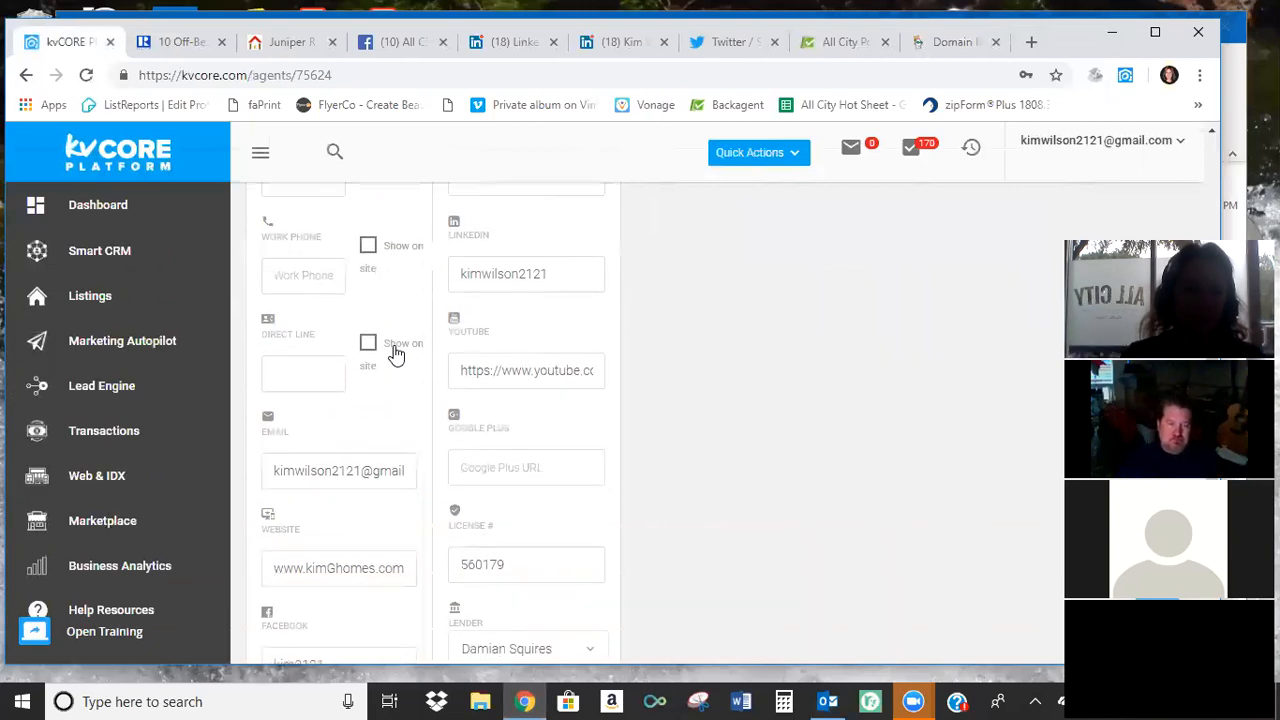
scroll(345, 480, "down", 1)
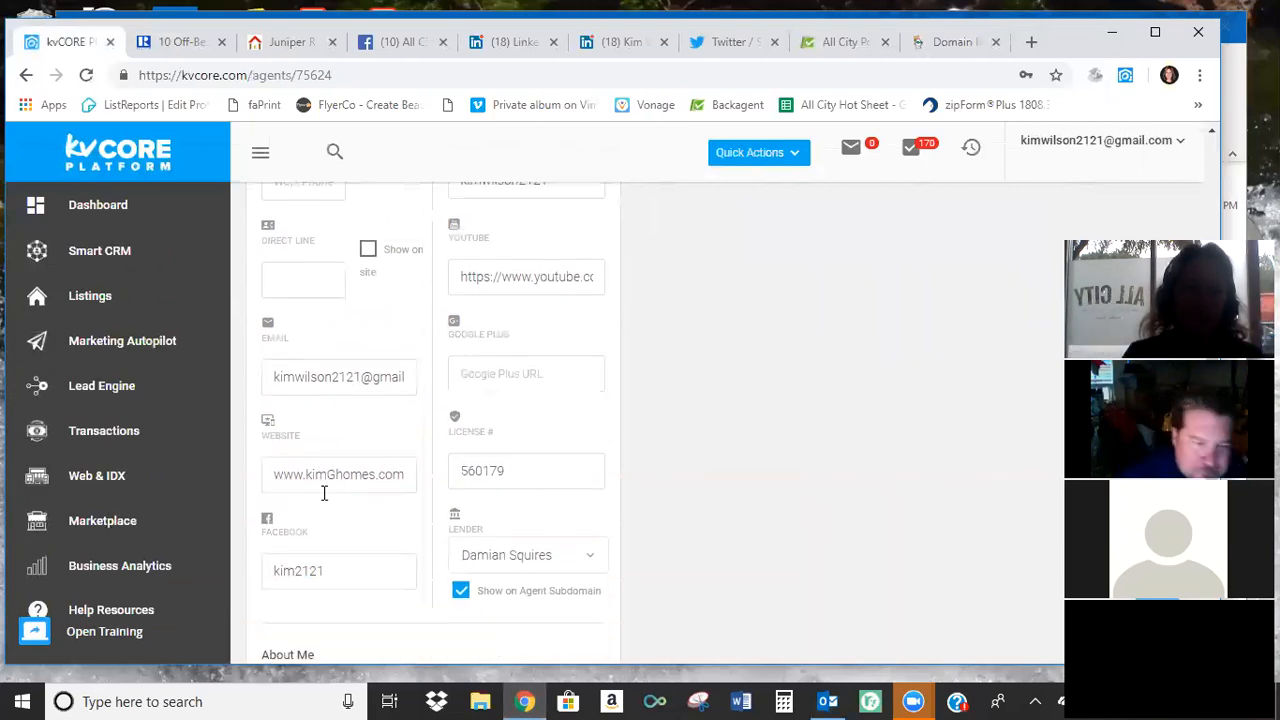
scroll(349, 463, "down", 1)
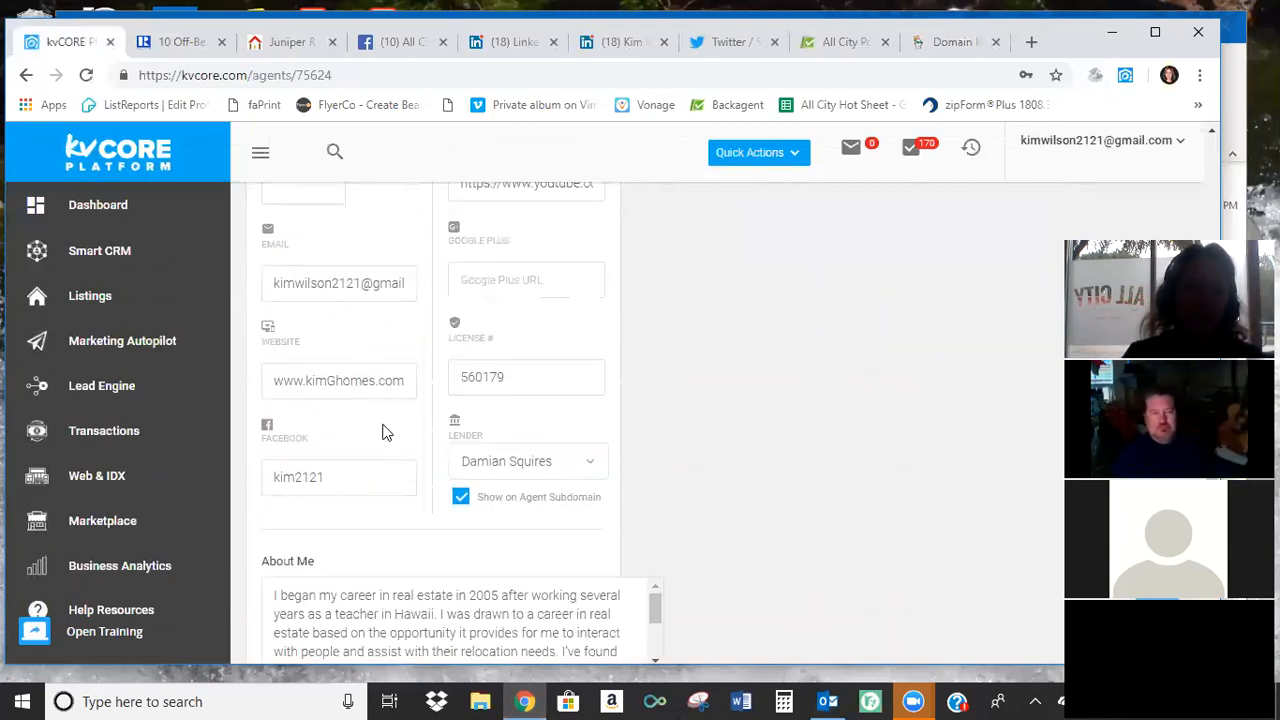
scroll(381, 427, "up", 2)
scroll(381, 427, "up", 2)
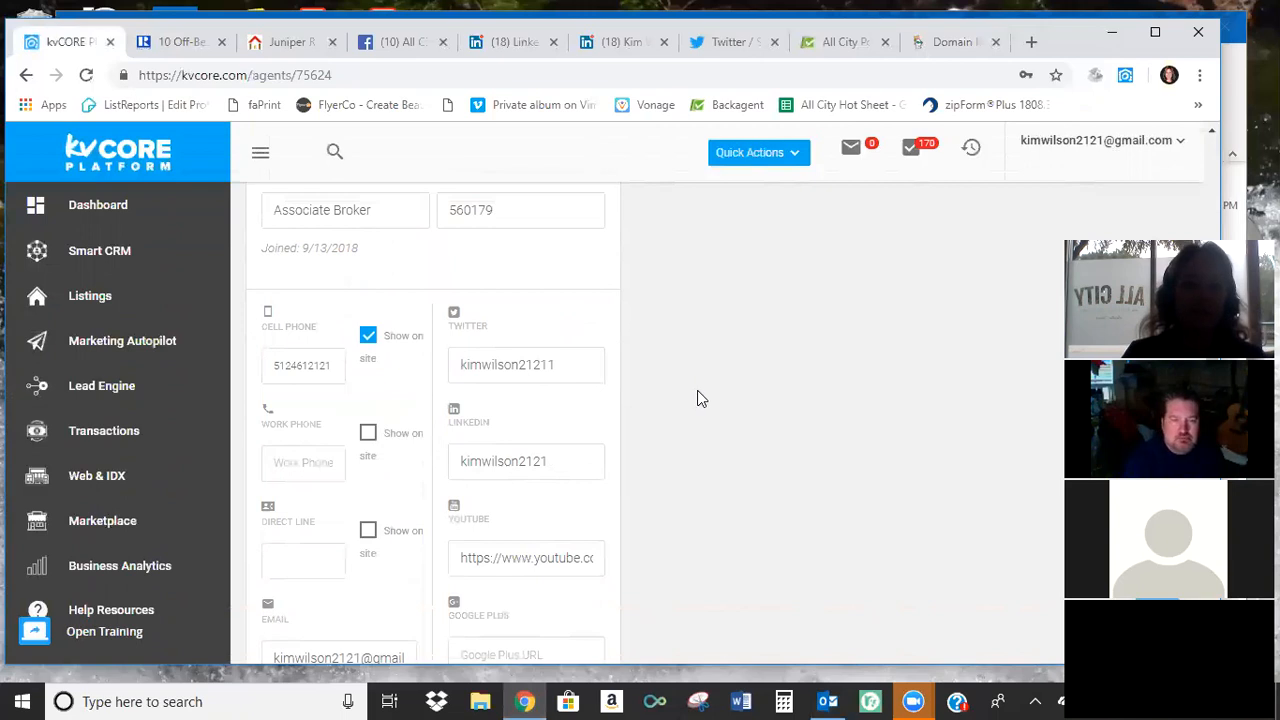
Check the agent profile's Facebook field, then switch to Facebook and open the general account settings to find the username.
scroll(536, 433, "down", 4)
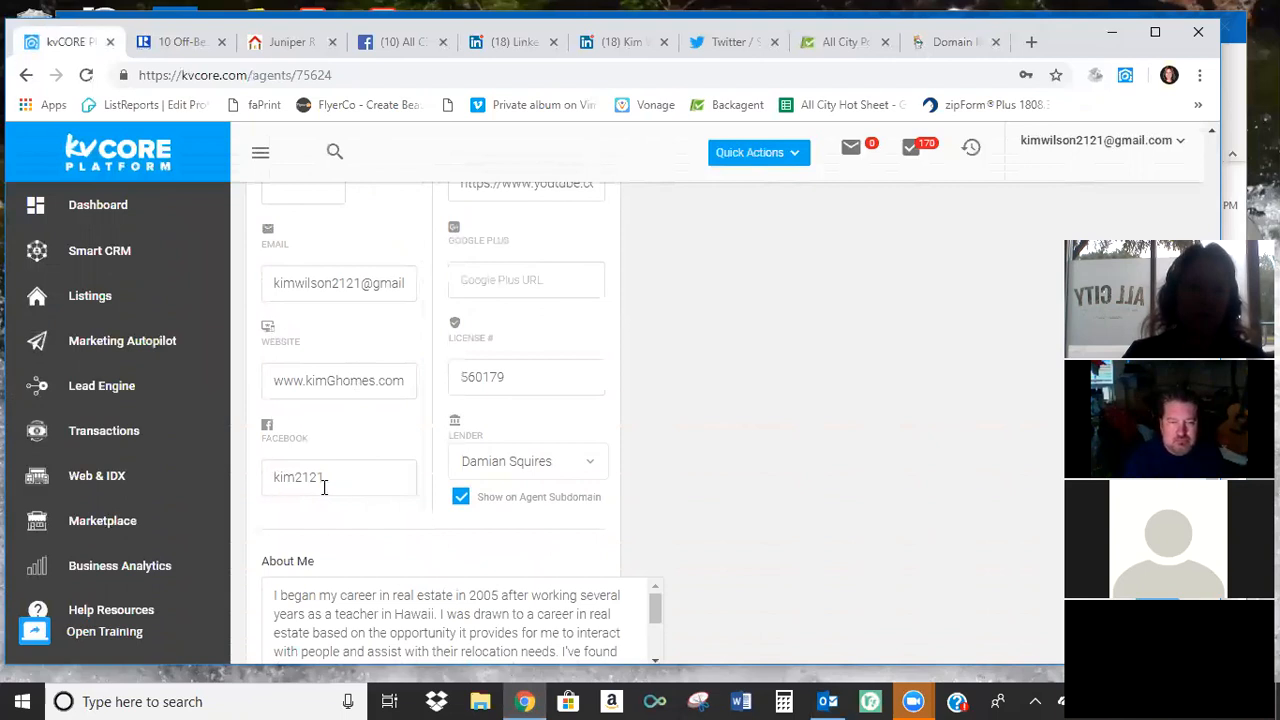
left_click(403, 45)
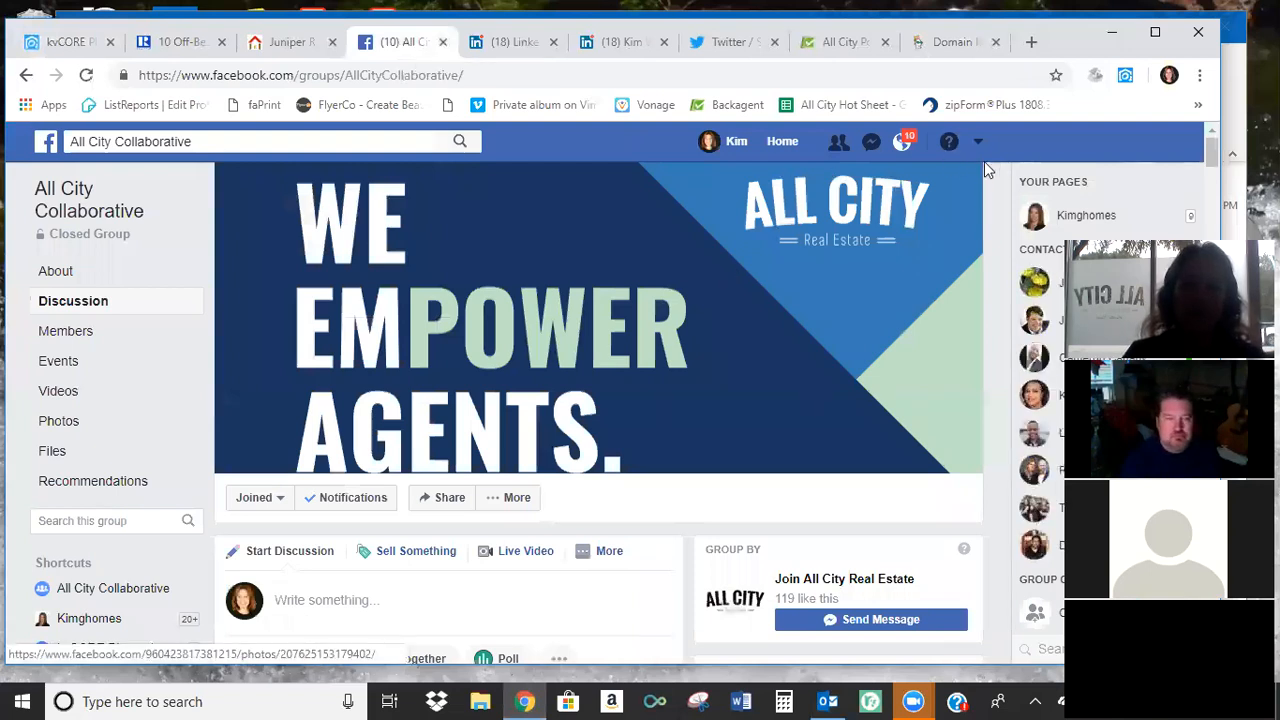
left_click(979, 143)
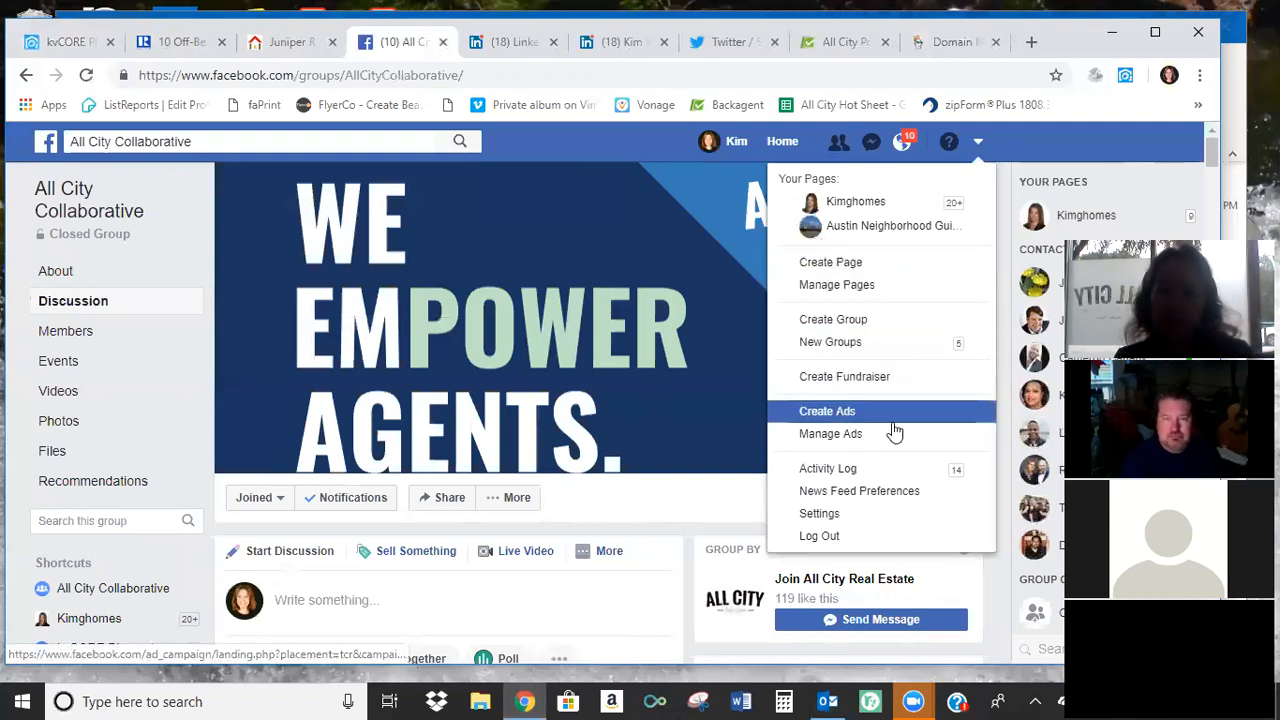
left_click(879, 516)
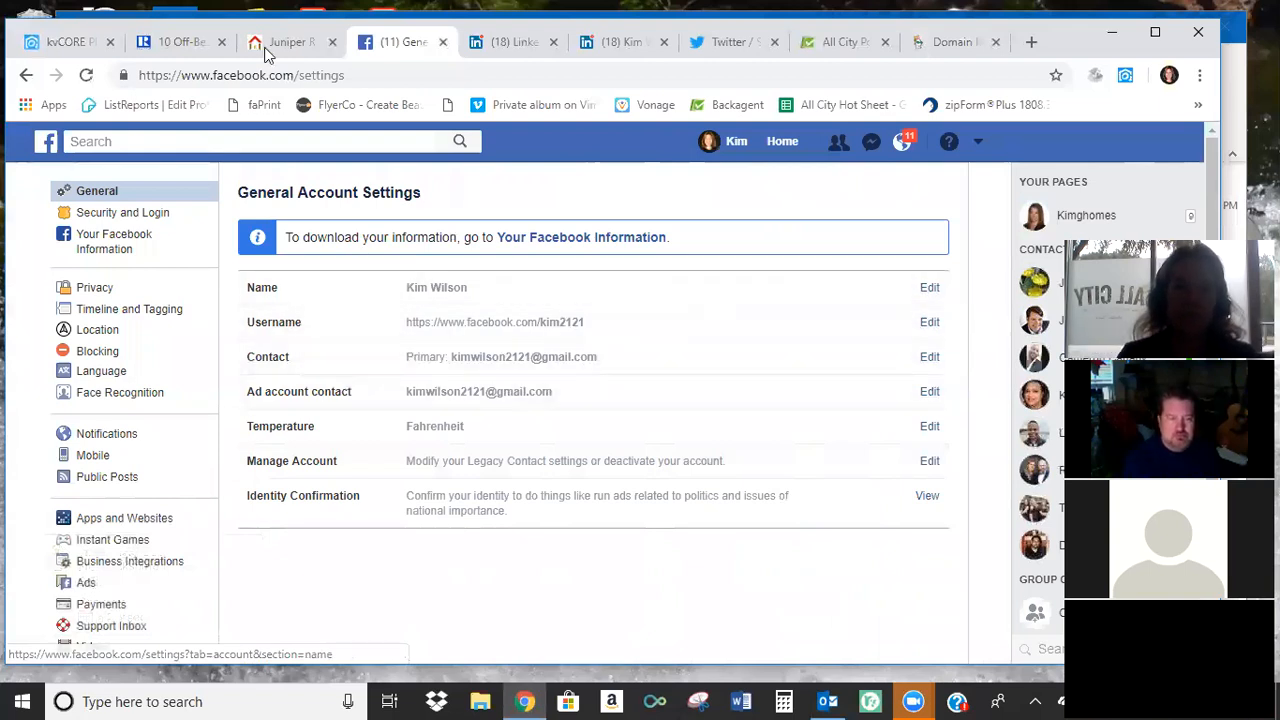
Return to the kvCORE agent profile and look over its Twitter and LinkedIn fields.
left_click(72, 42)
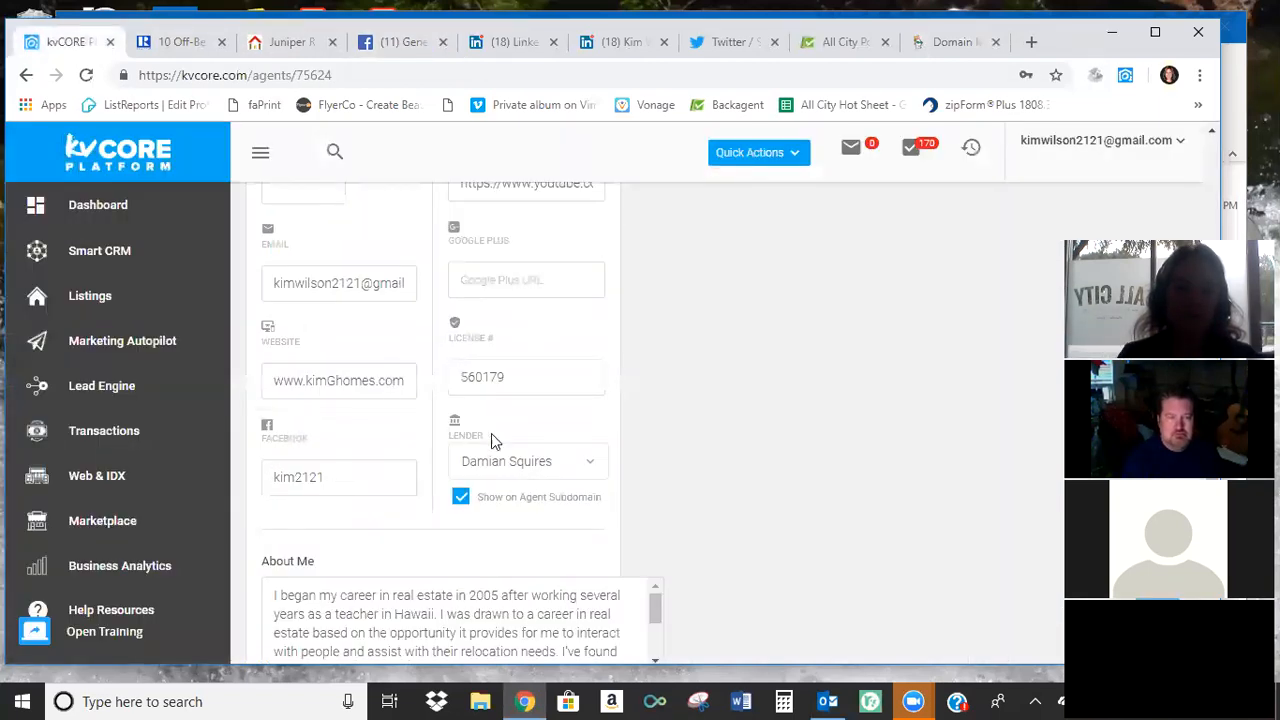
scroll(603, 429, "up", 3)
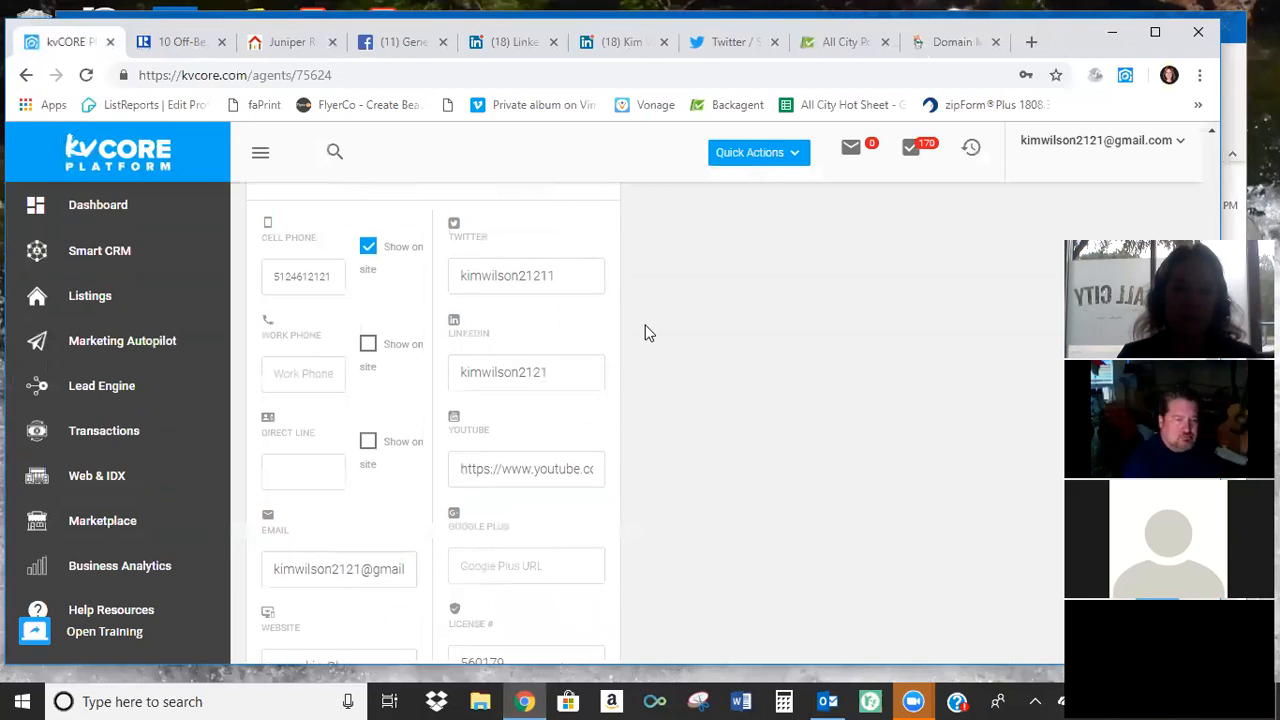
scroll(650, 365, "up", 2)
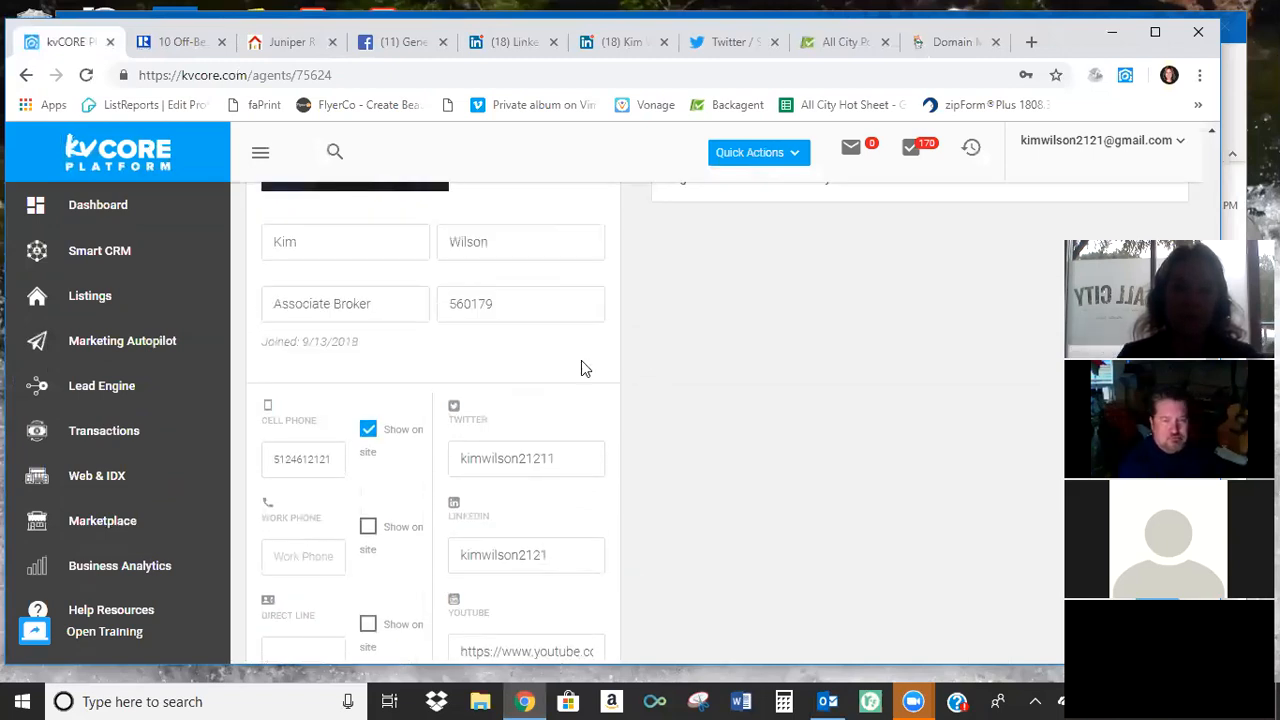
Switch to Twitter, view the account owner's profile page and open Settings and privacy to check the username.
left_click(728, 42)
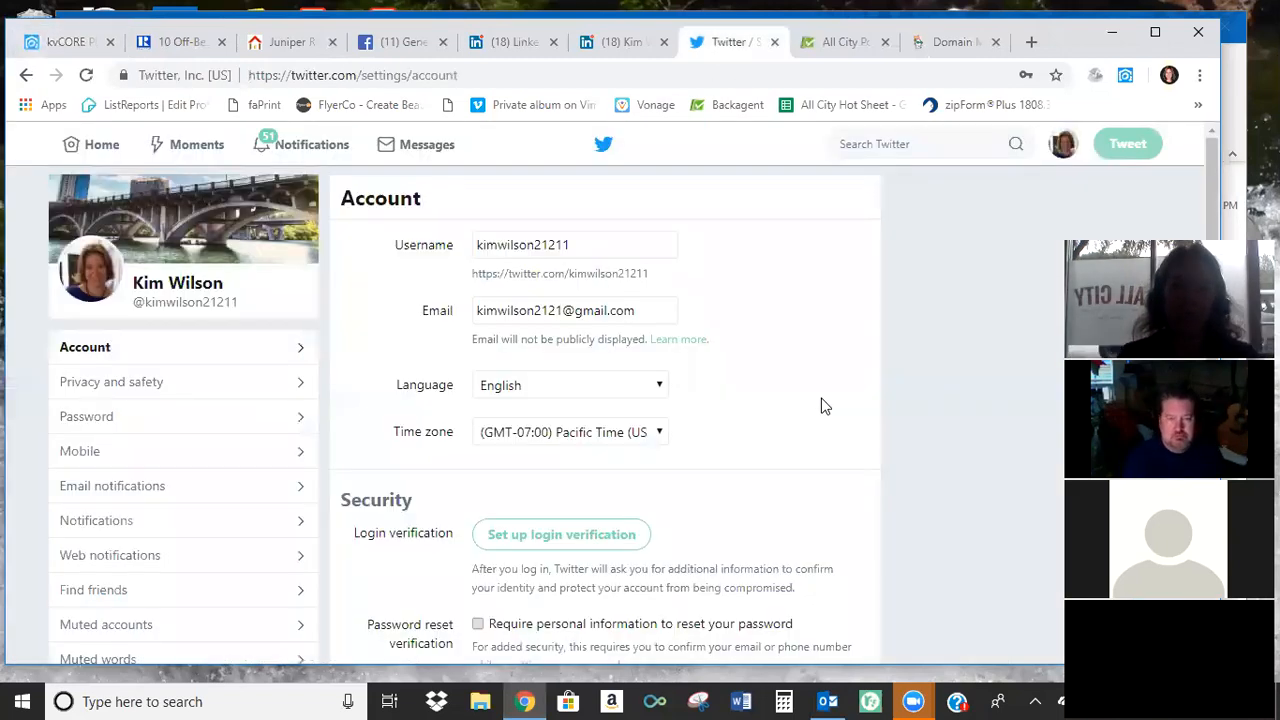
left_click(1063, 145)
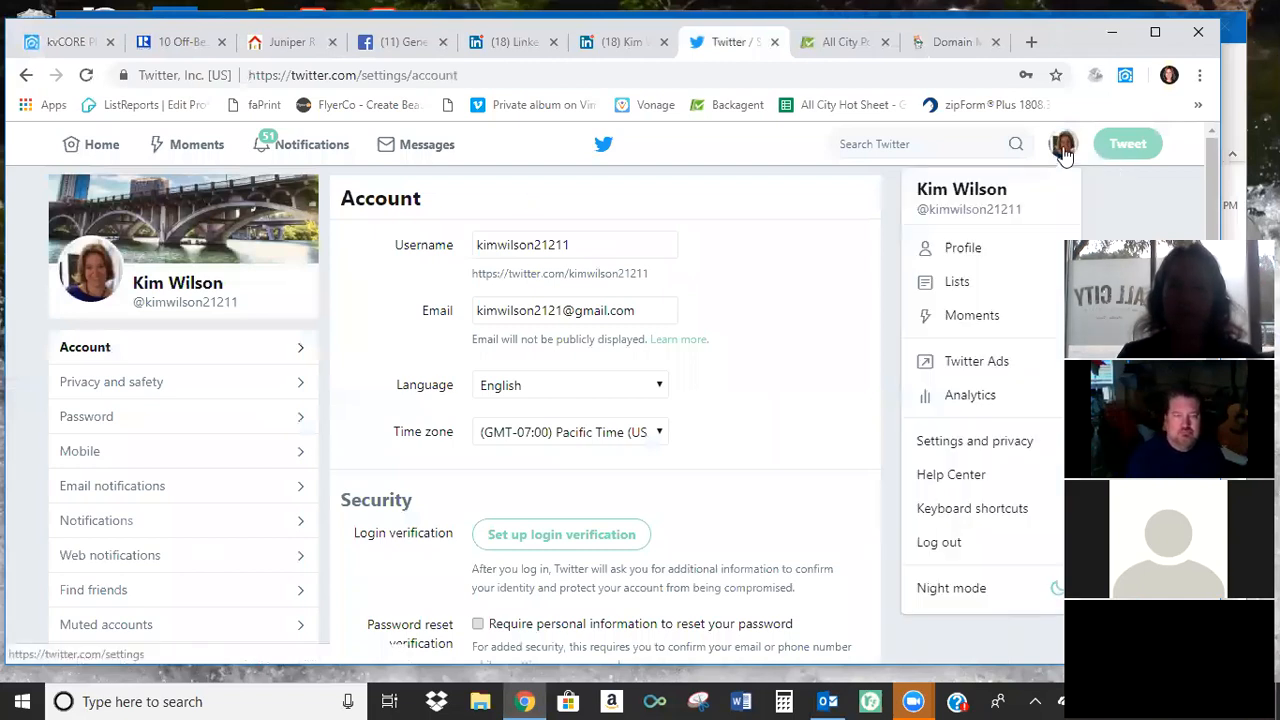
left_click(990, 250)
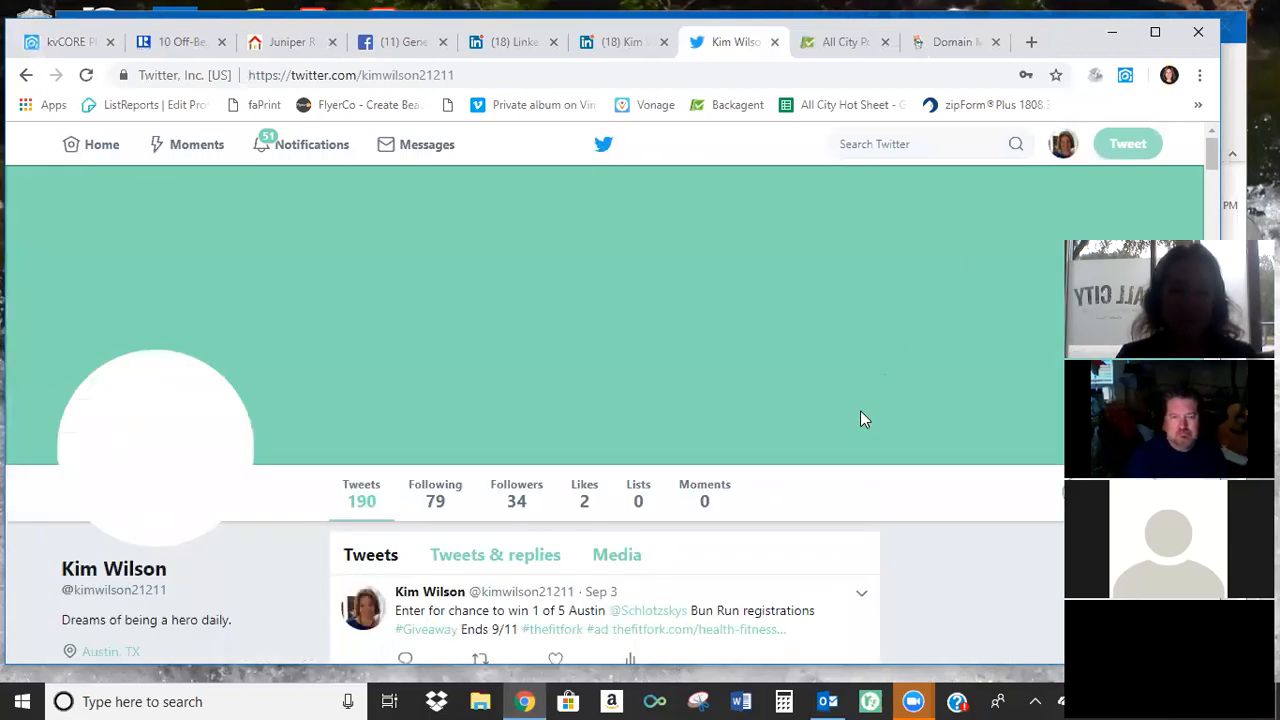
scroll(862, 412, "down", 3)
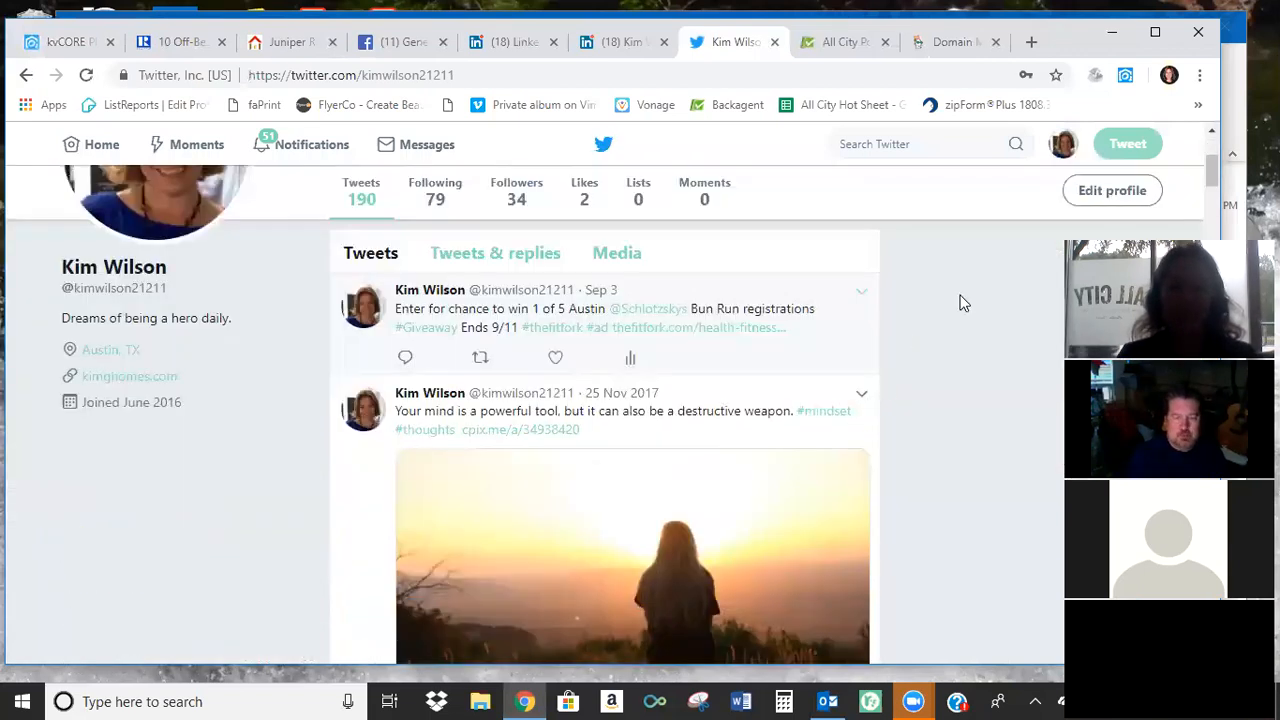
scroll(1060, 150, "up", 3)
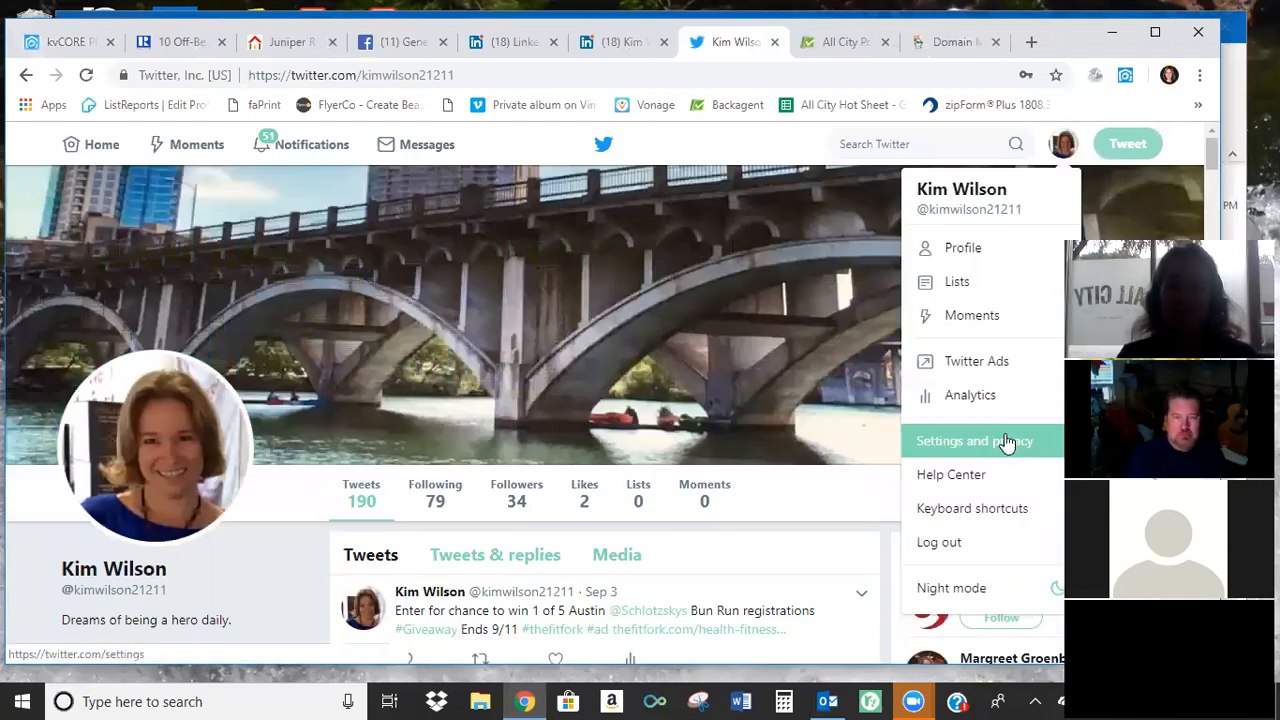
left_click(1005, 443)
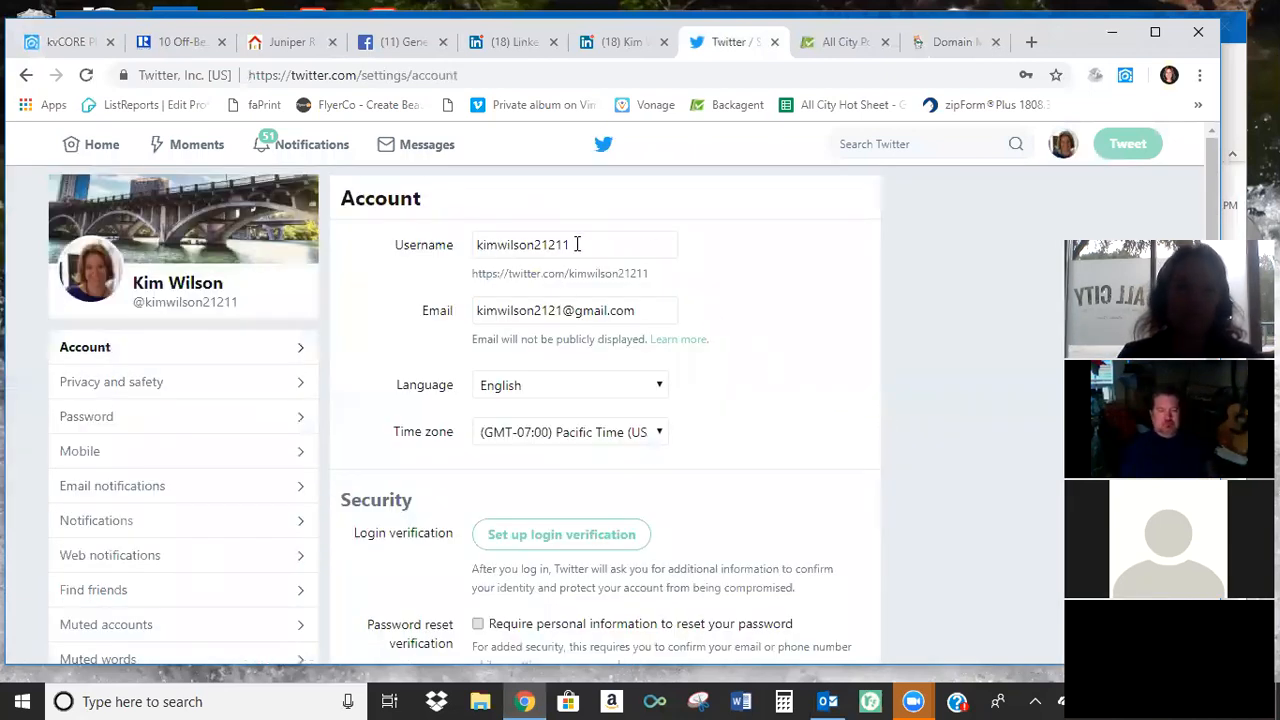
Check the LinkedIn field in the kvCORE profile, then switch to LinkedIn and look over its Settings & Privacy page.
left_click(60, 42)
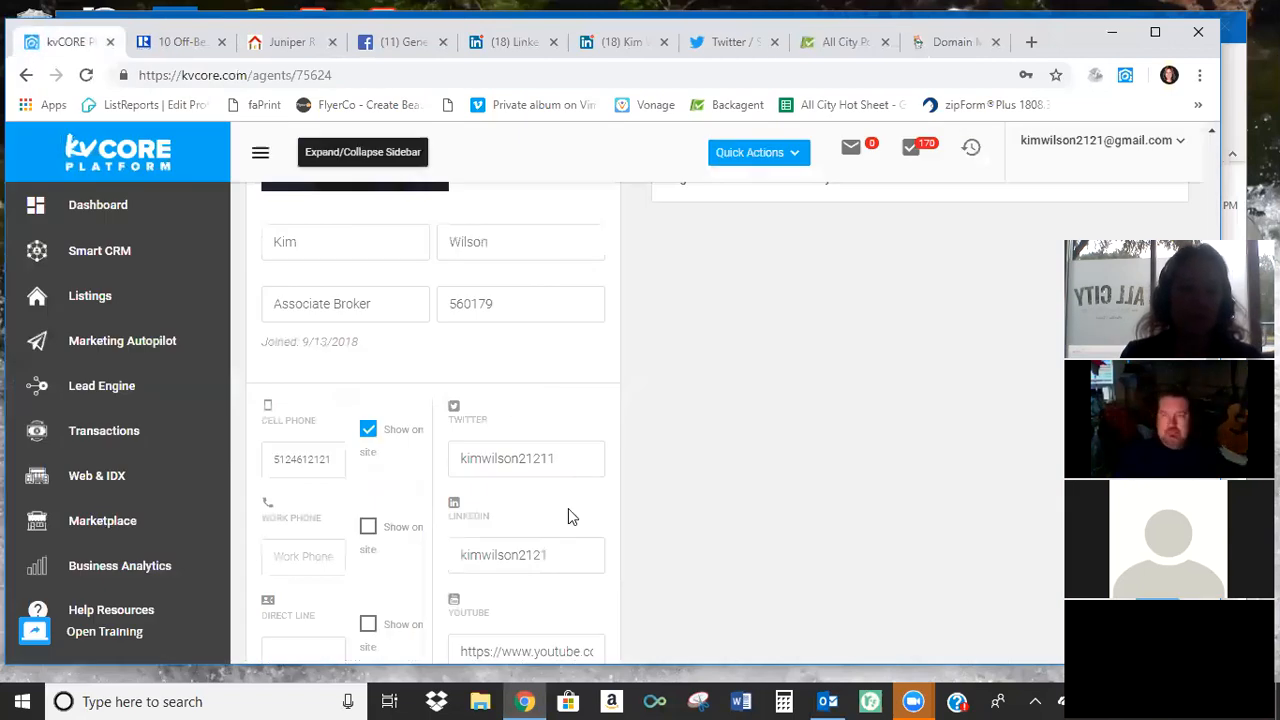
scroll(568, 510, "down", 2)
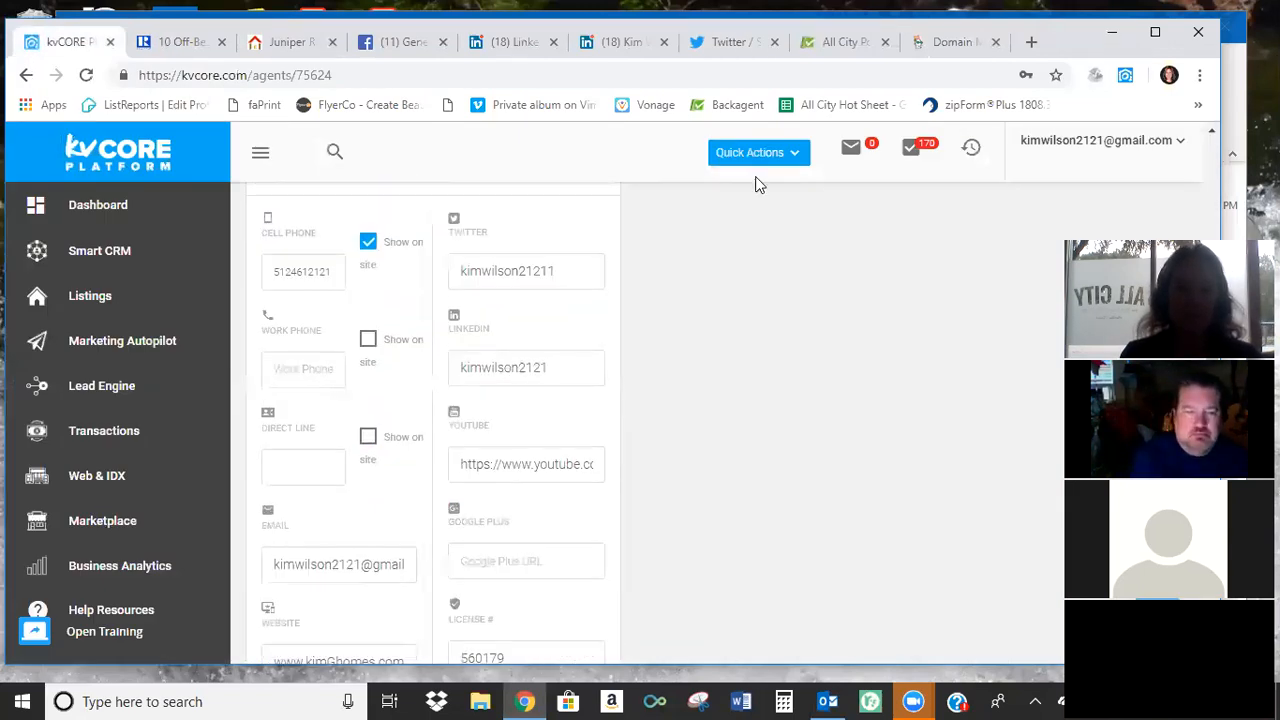
left_click(624, 42)
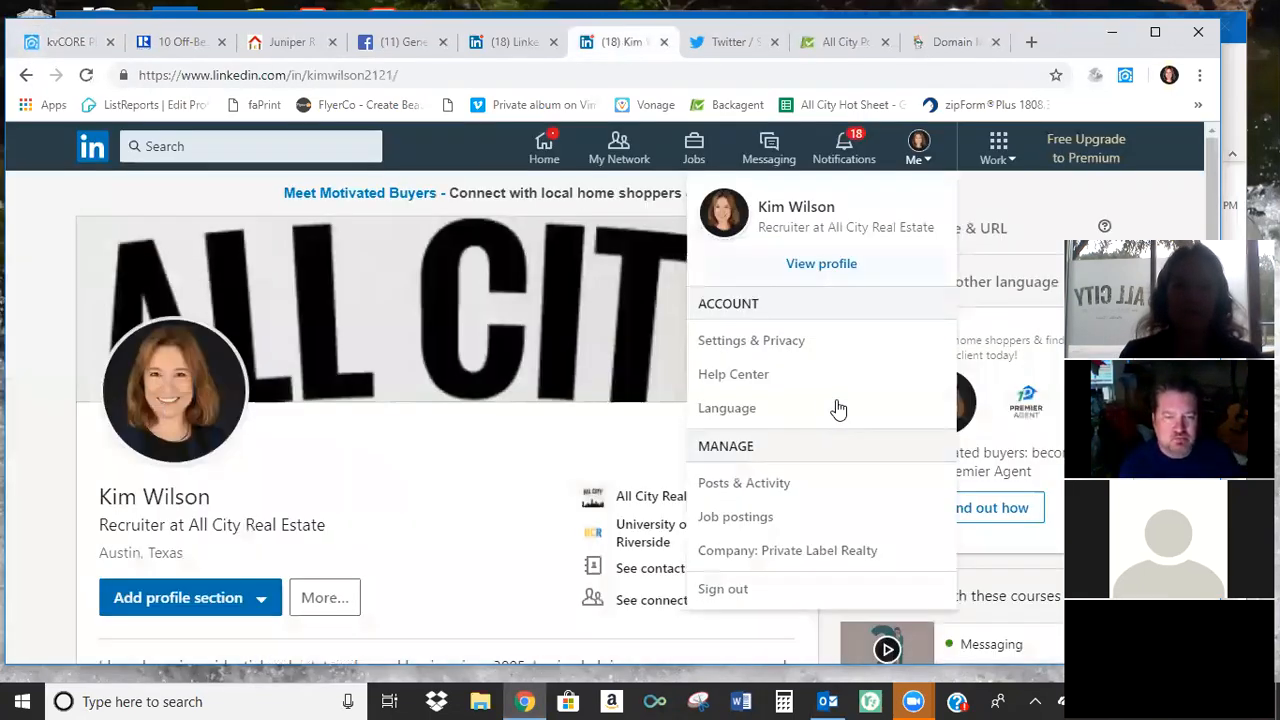
left_click(918, 144)
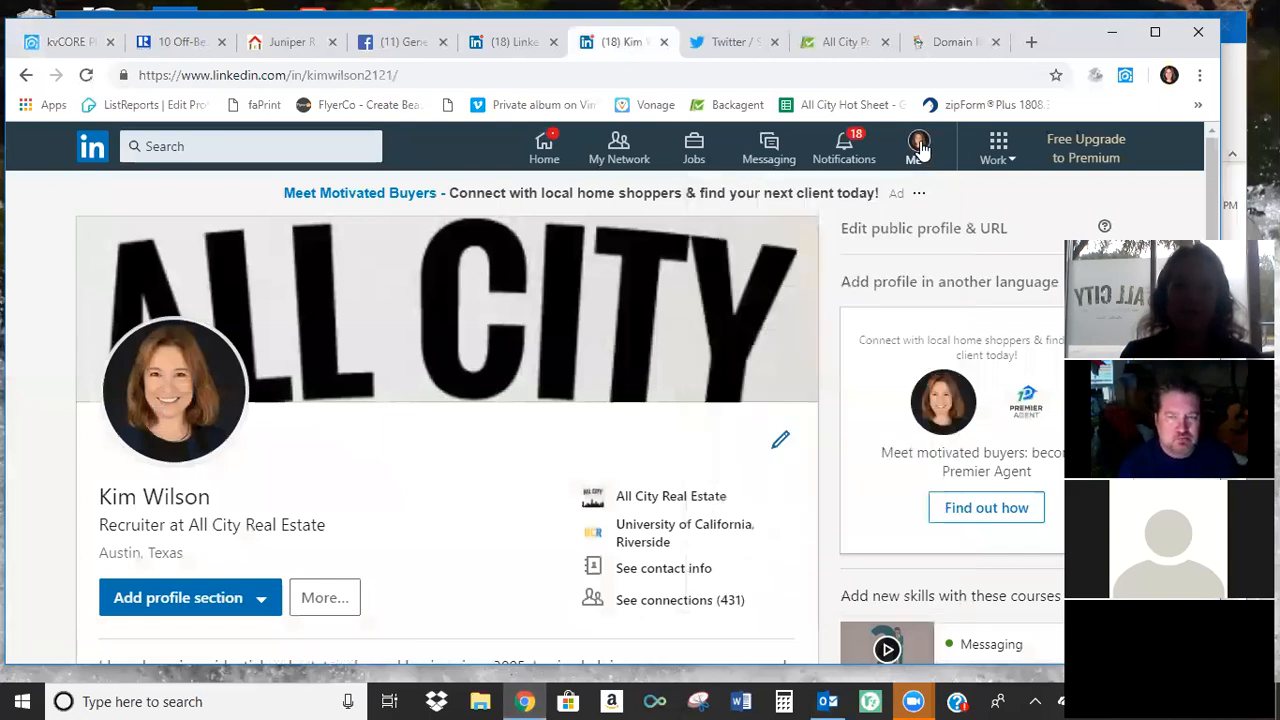
left_click(918, 147)
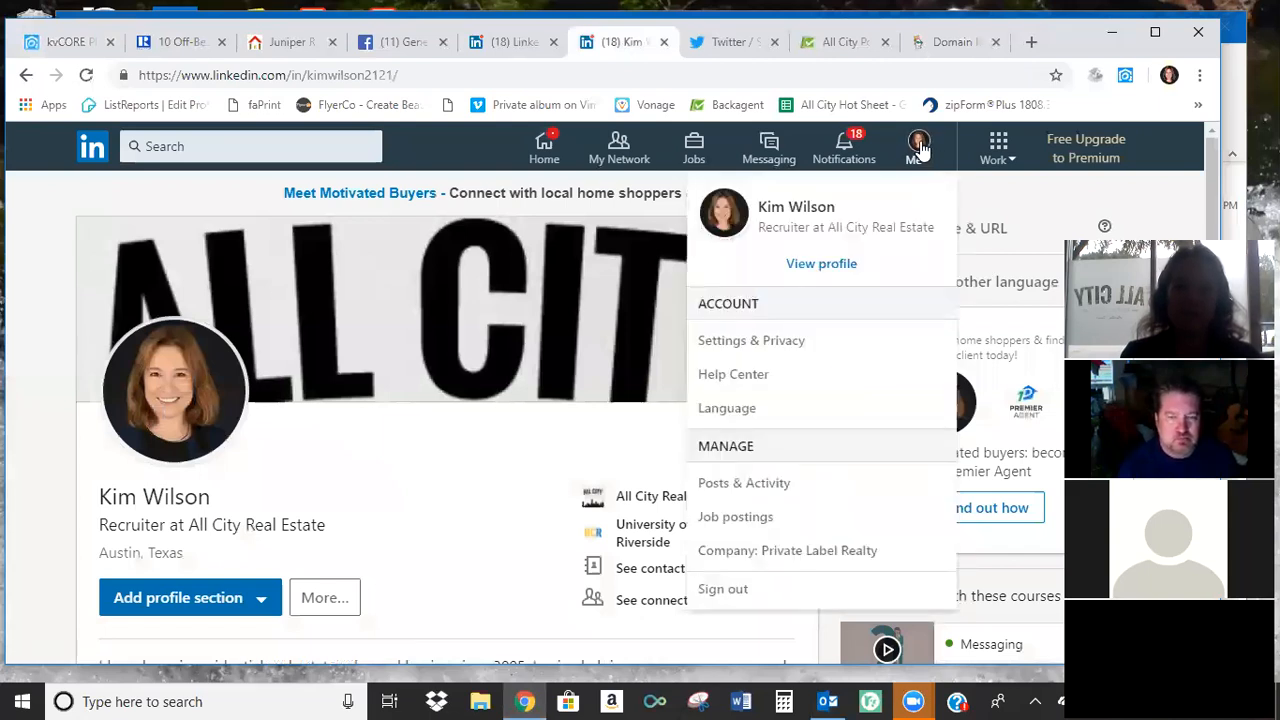
left_click(786, 357)
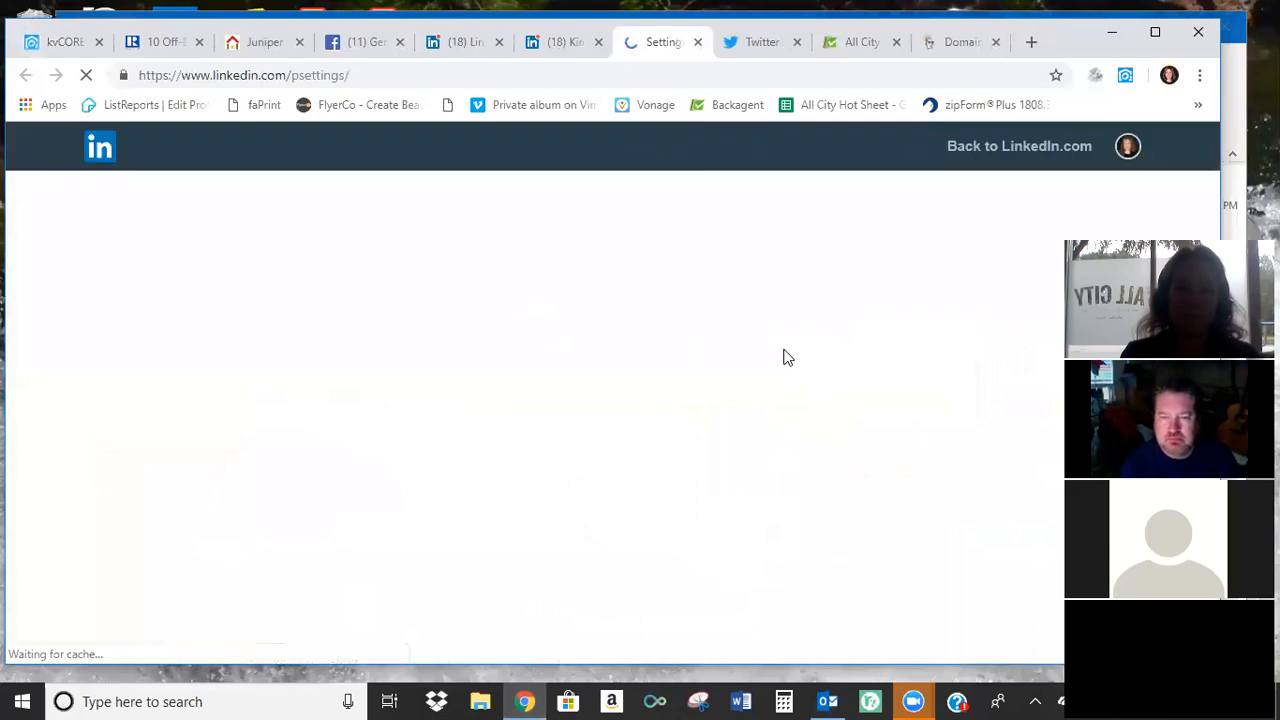
scroll(810, 441, "down", 2)
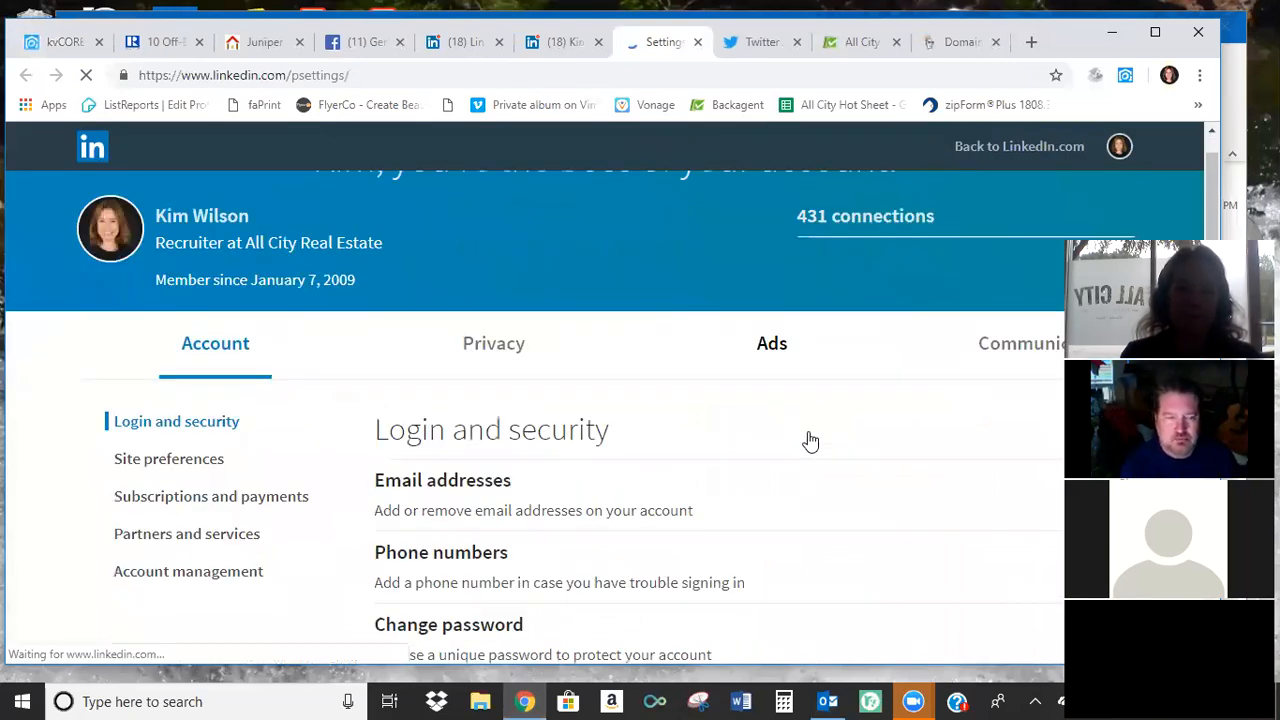
scroll(832, 328, "up", 1)
Open the account owner's LinkedIn profile from the settings page and examine the profile and its URL.
left_click(1120, 147)
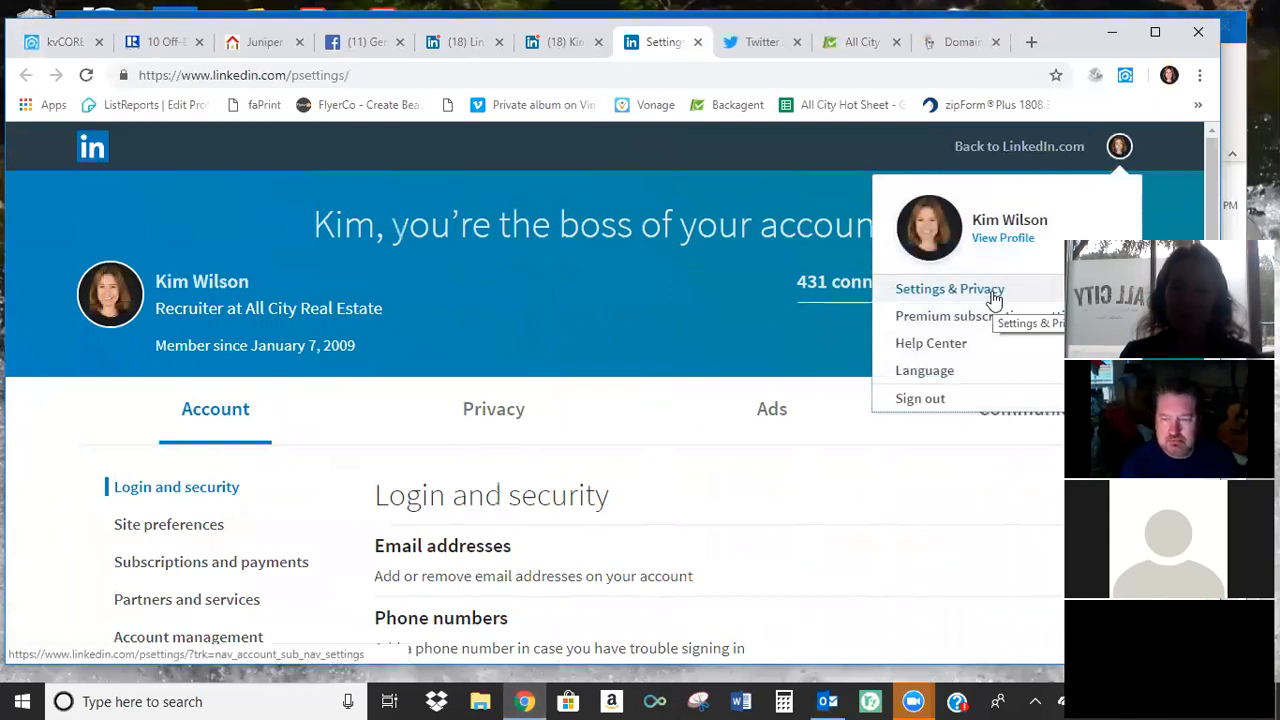
left_click(1013, 240)
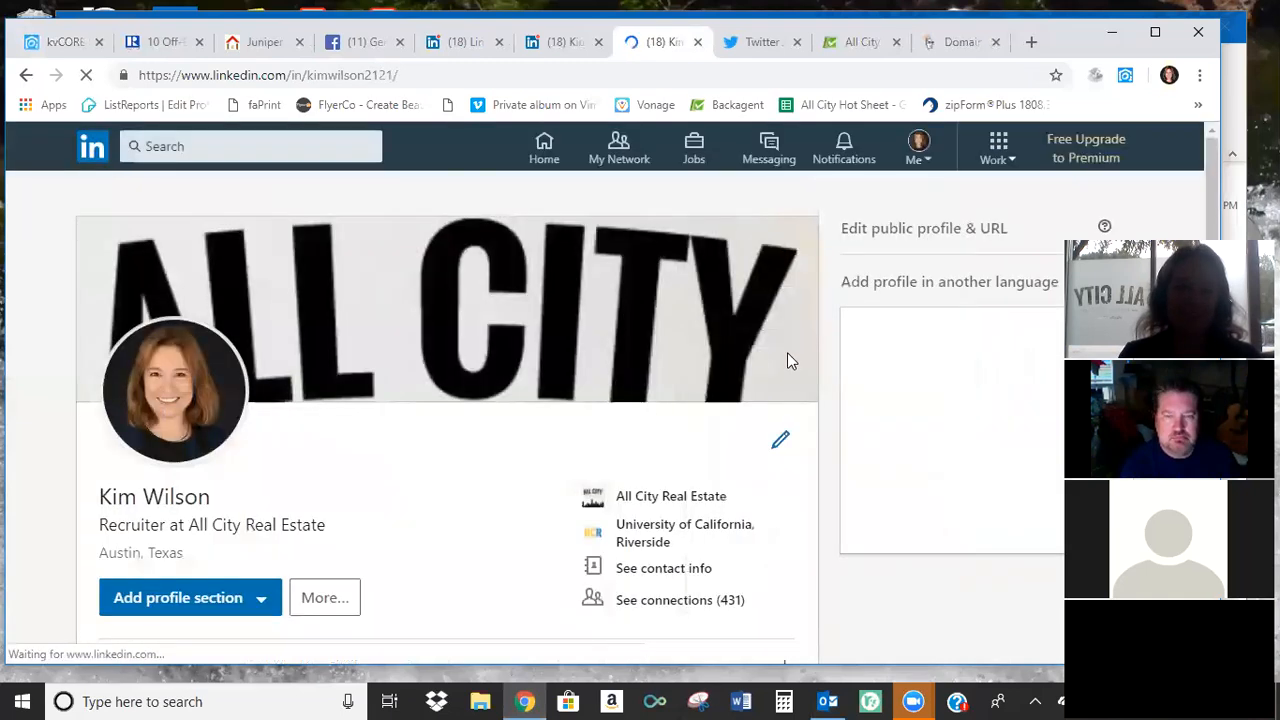
scroll(679, 361, "down", 1)
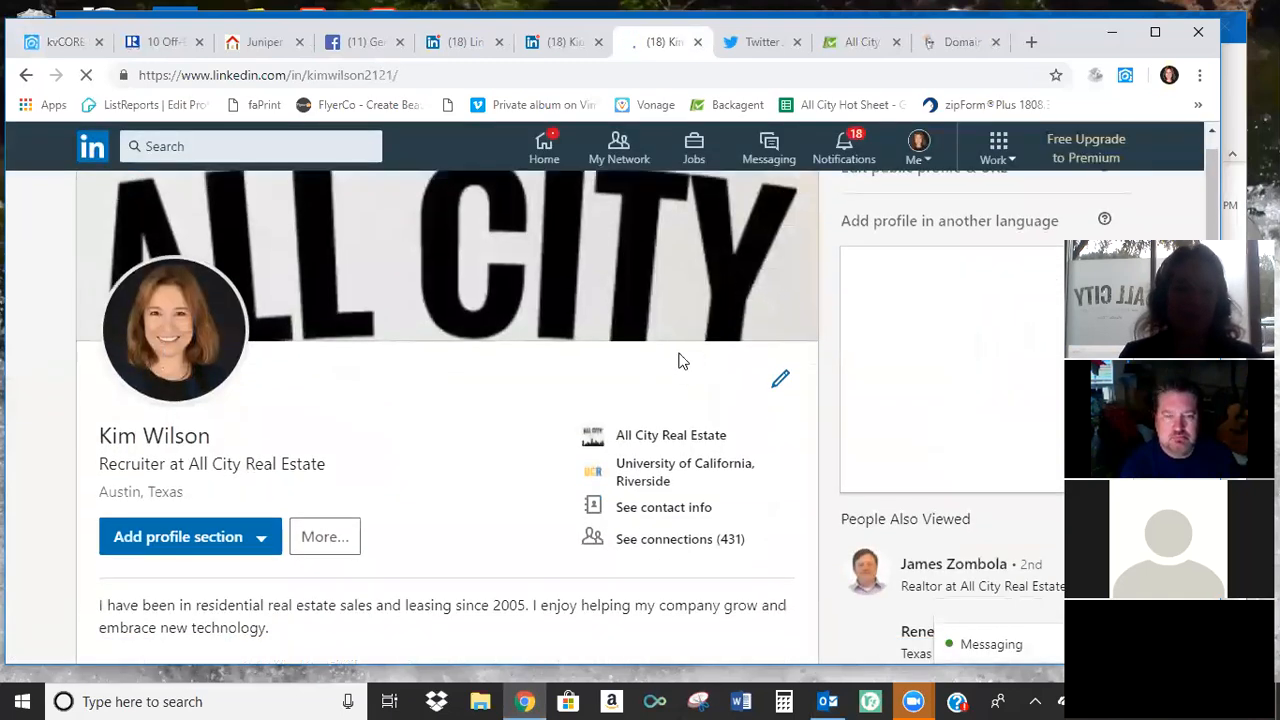
scroll(679, 361, "down", 1)
scroll(682, 361, "up", 2)
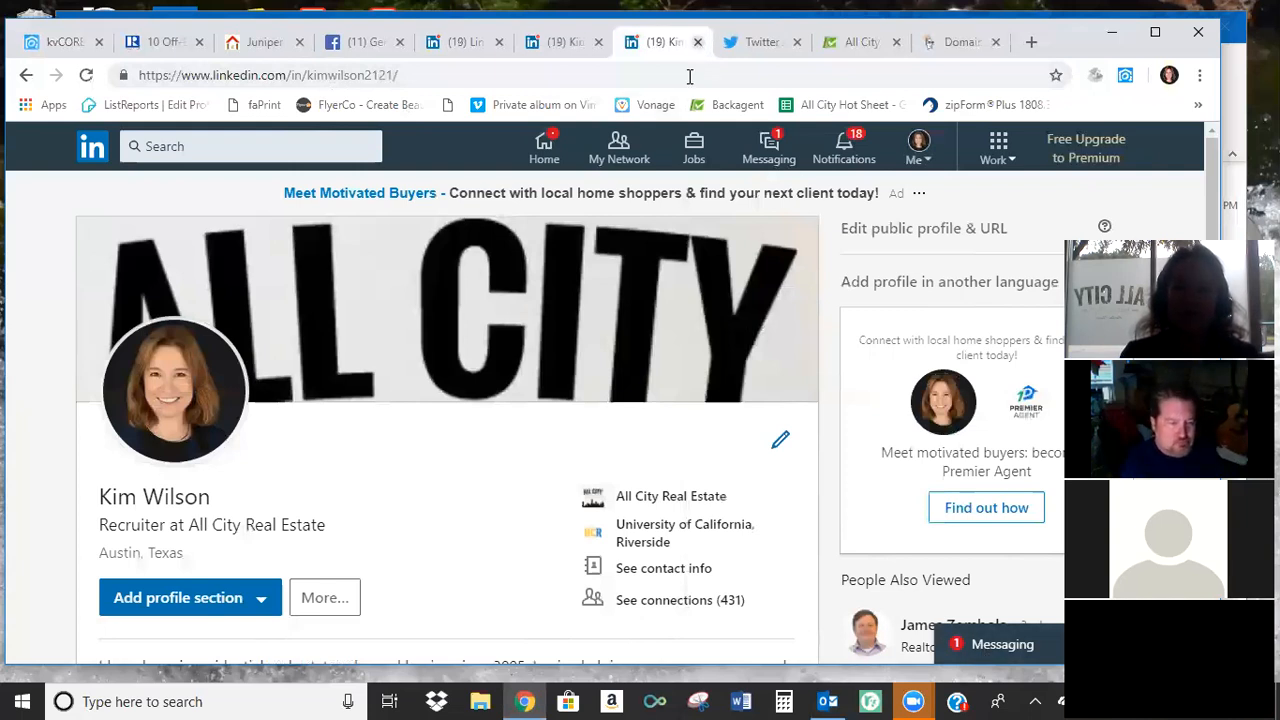
Close the LinkedIn and Twitter pages and return to the agent profile in kvCORE.
left_click(697, 42)
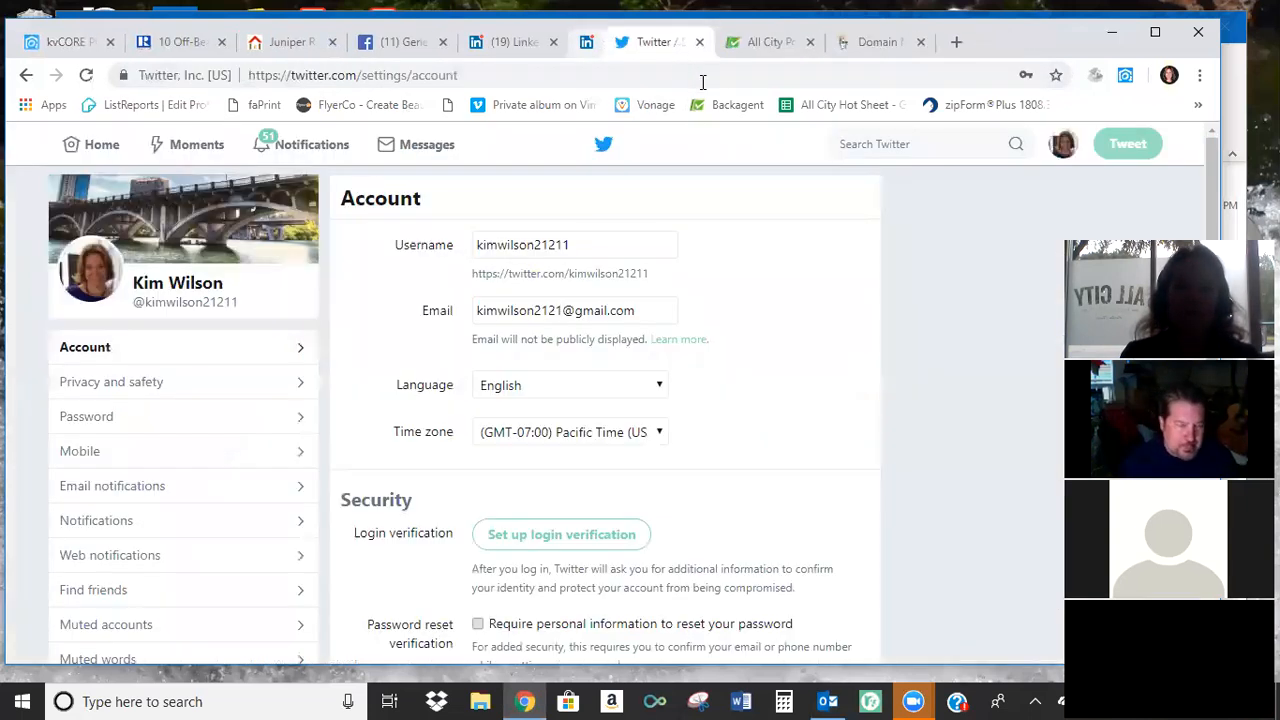
key("ctrl+w")
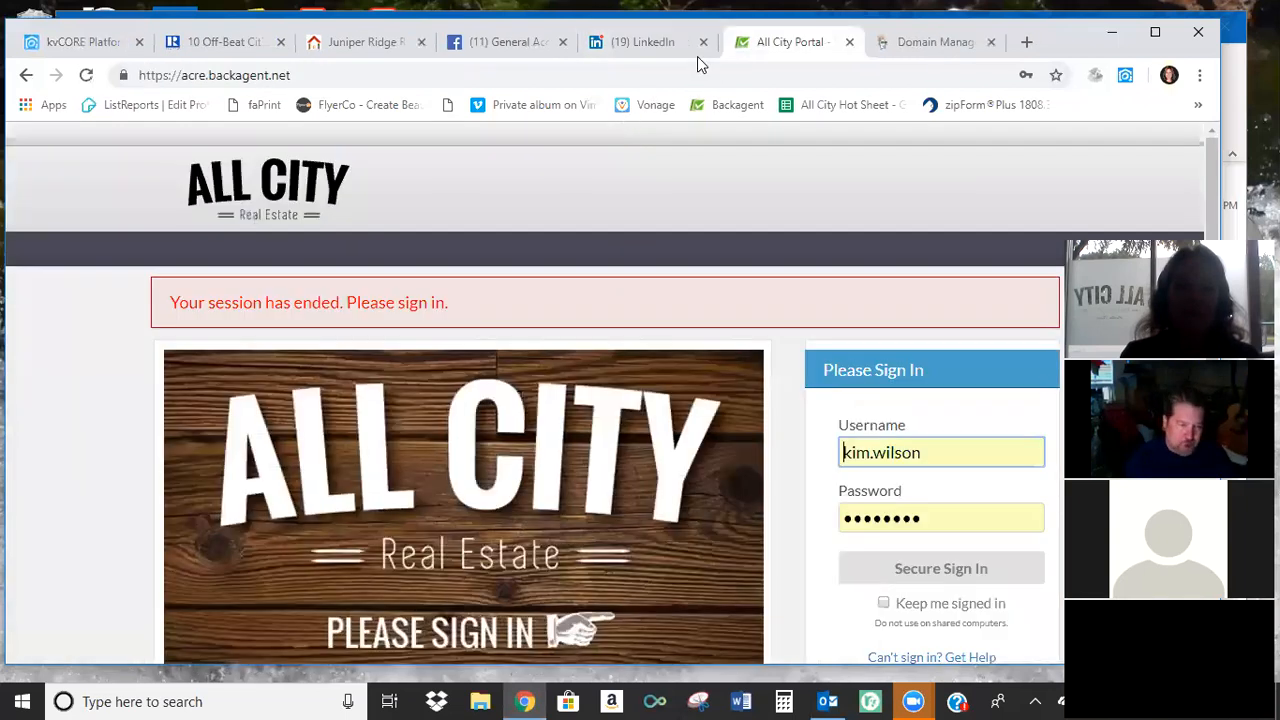
left_click(703, 42)
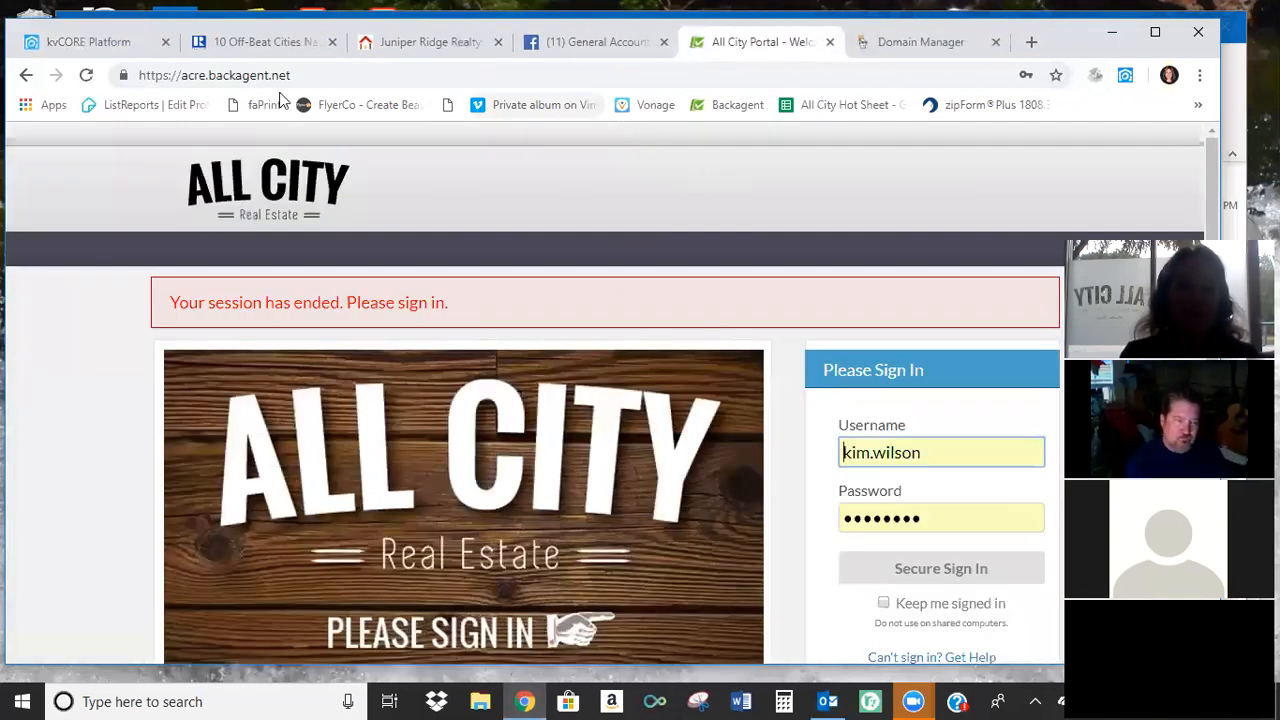
left_click(101, 47)
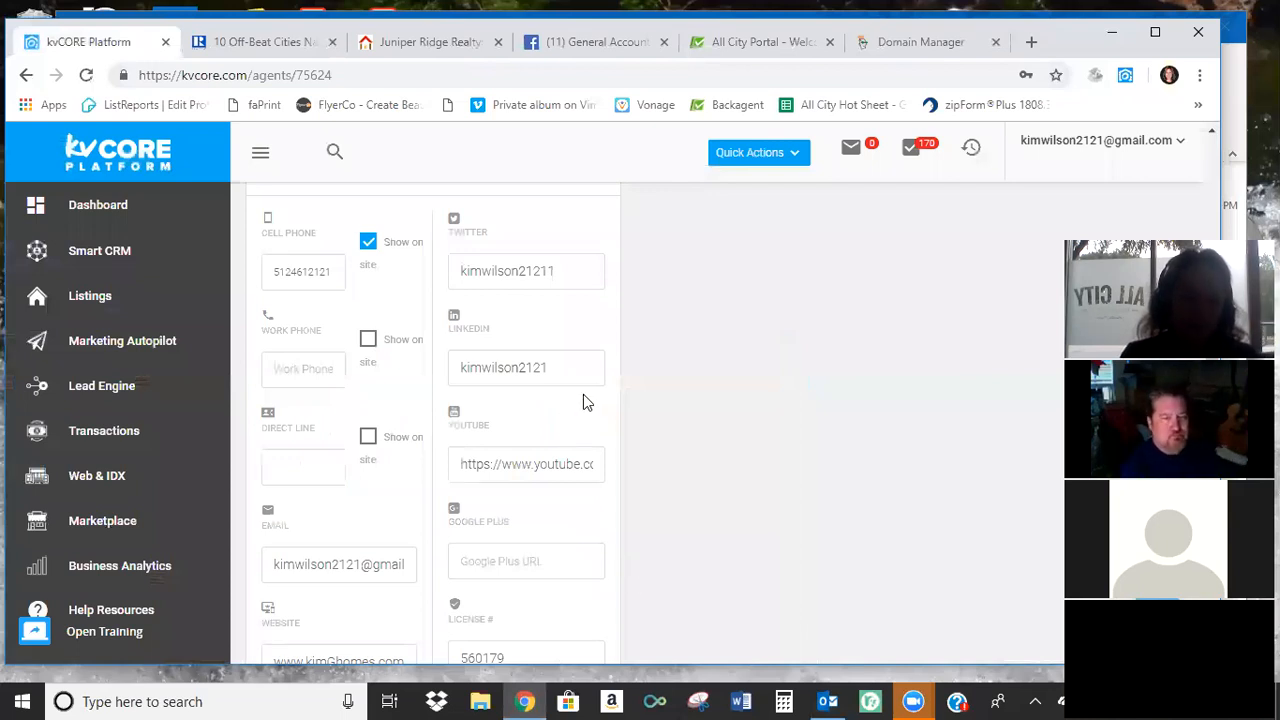
Examine the agent profile's YouTube, Google Plus, license and lender fields.
scroll(585, 400, "up", 1)
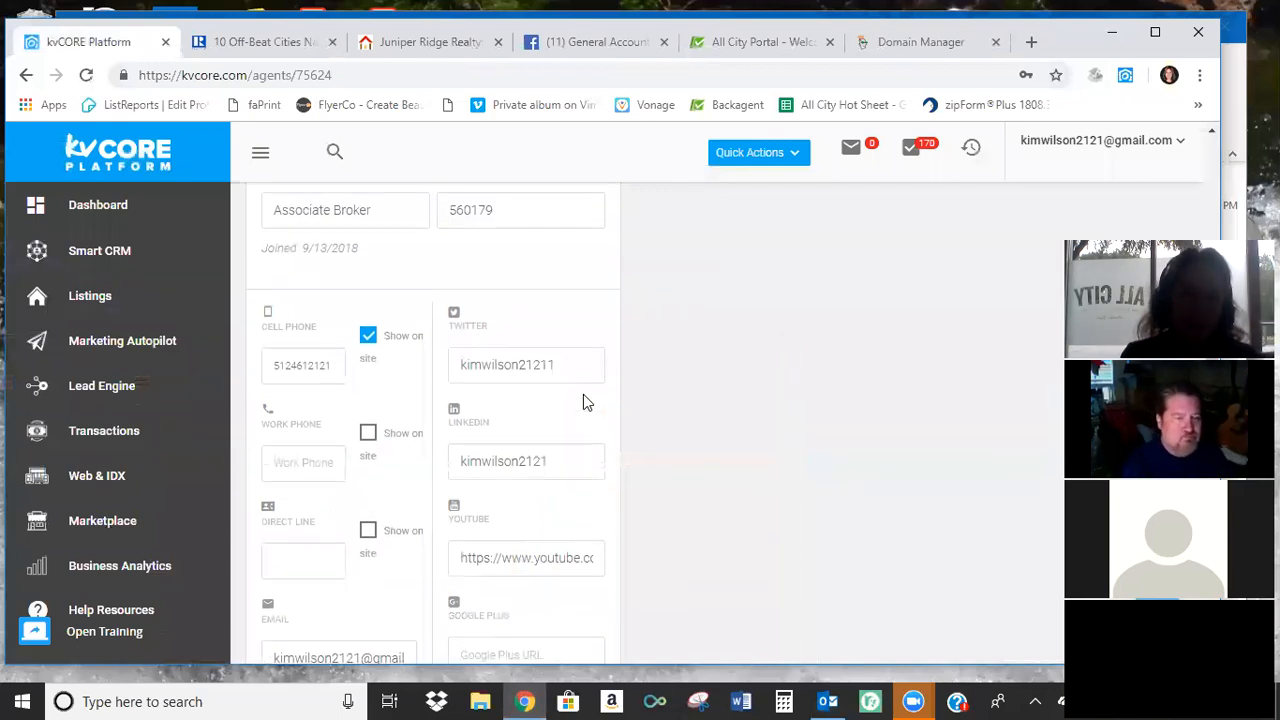
scroll(583, 400, "down", 1)
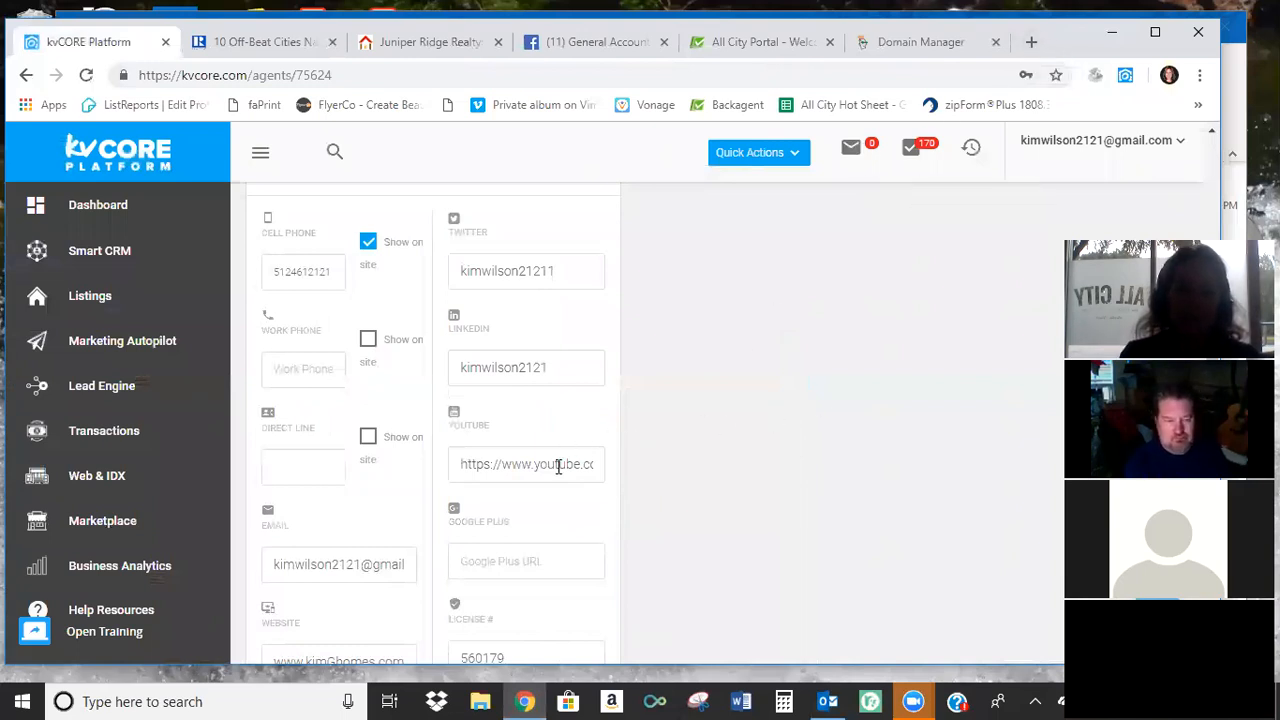
scroll(791, 386, "down", 1)
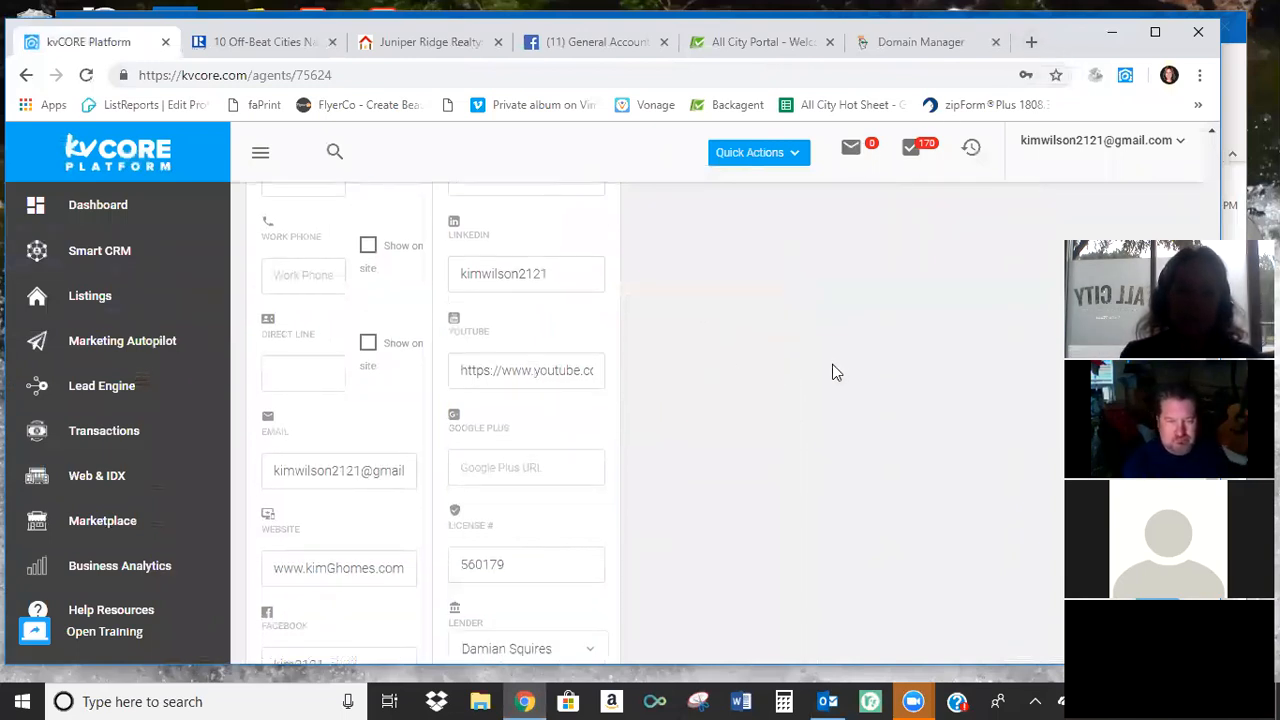
scroll(832, 372, "down", 1)
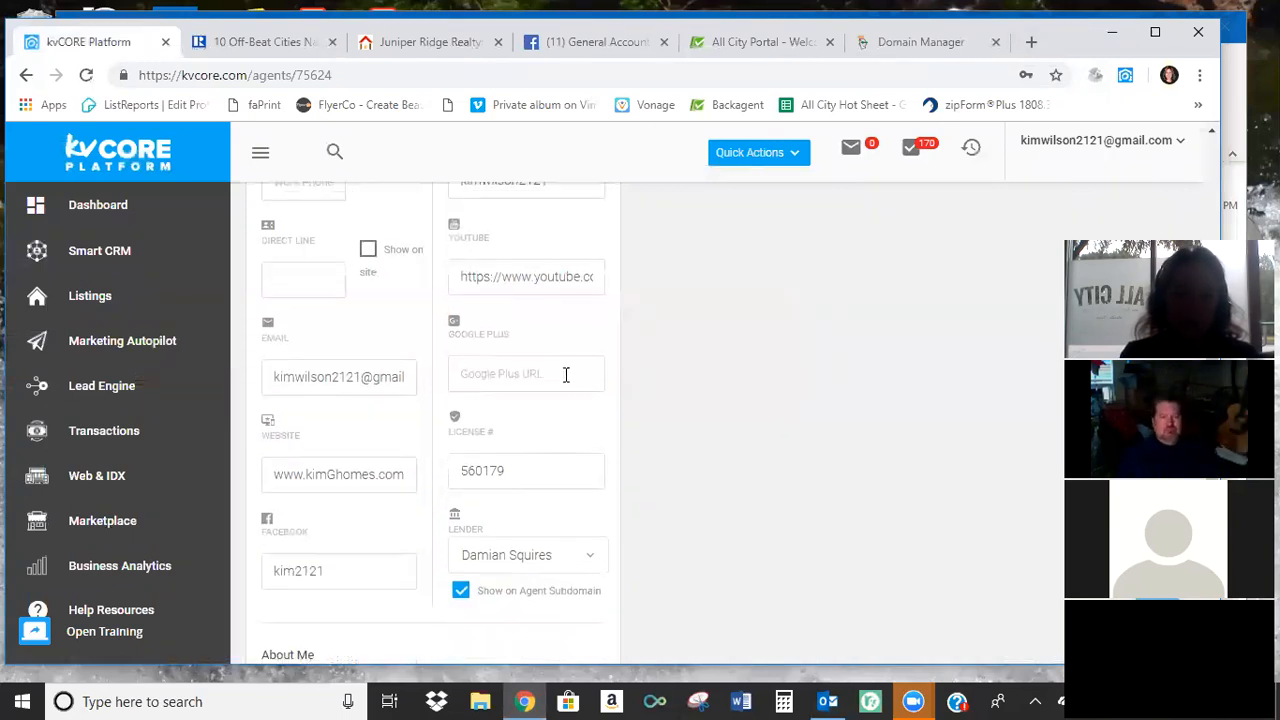
Read the About Me text through to its end and look over the e-mail signature editor.
scroll(742, 401, "down", 3)
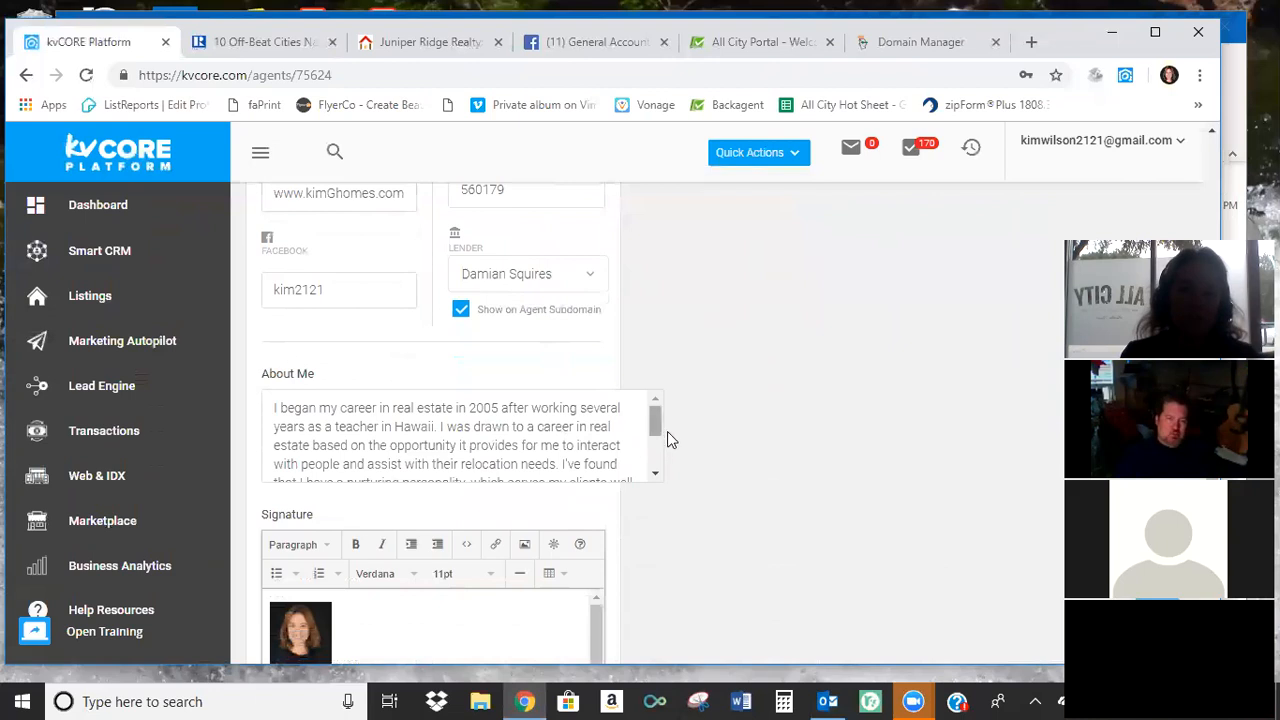
left_click_drag(655, 425, 647, 469)
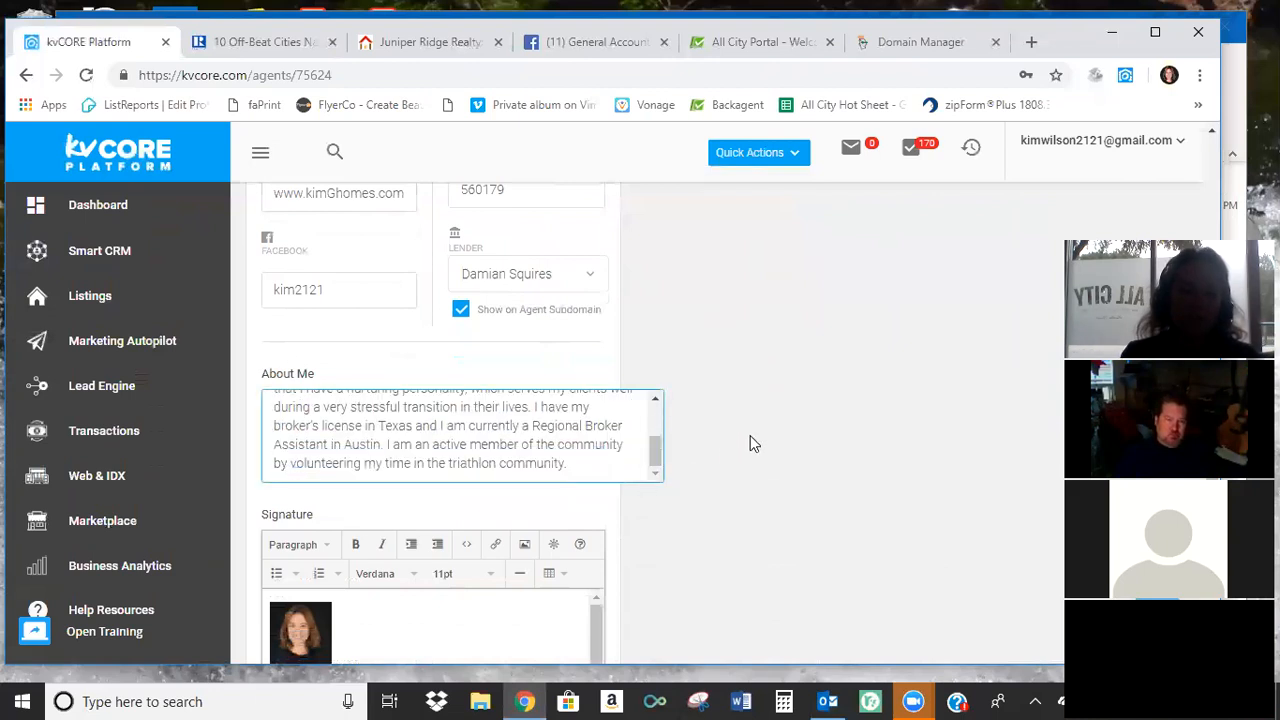
scroll(750, 435, "down", 1)
scroll(755, 437, "down", 2)
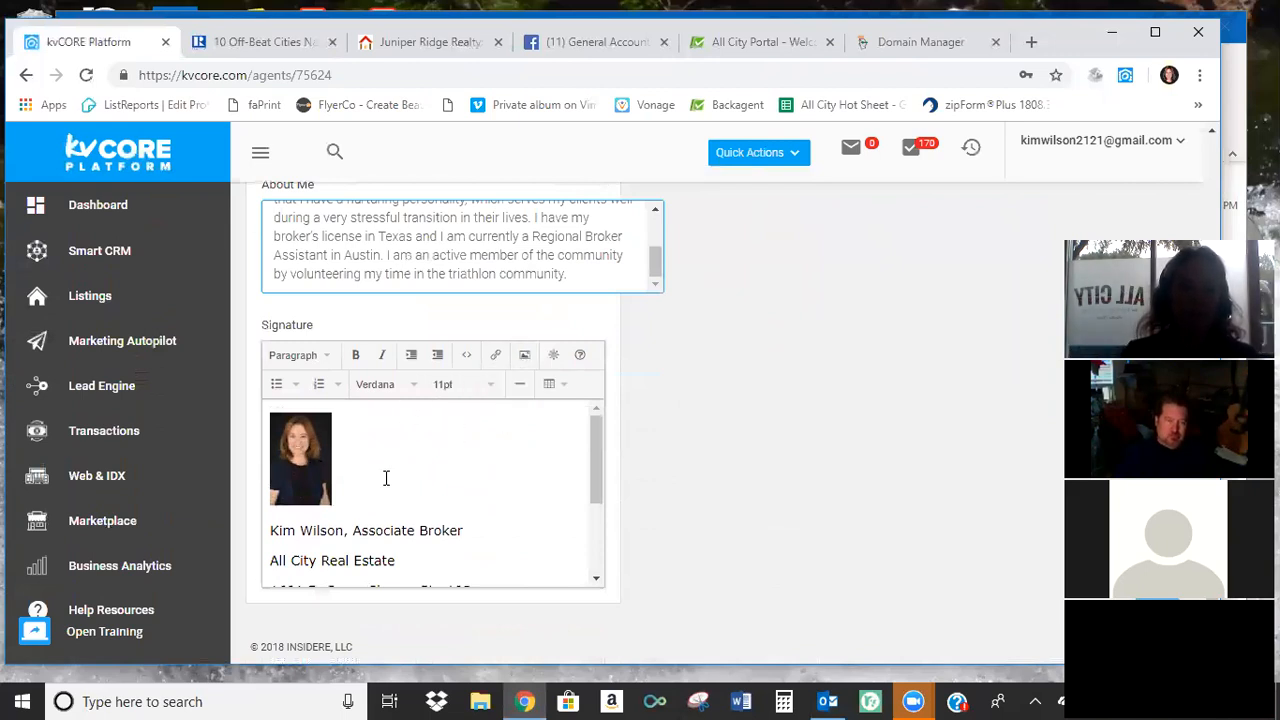
Link the "Search Homes Here" text at the end of the e-mail signature to the agent's website address.
left_click_drag(594, 442, 580, 557)
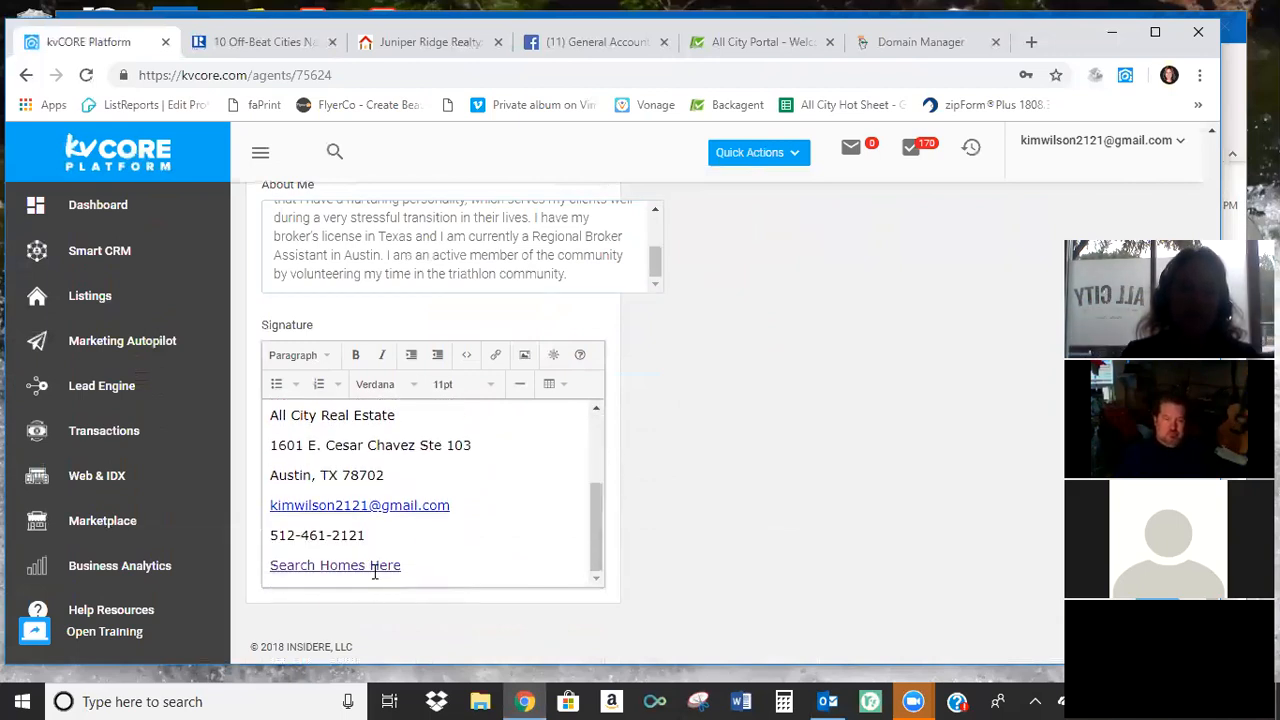
left_click_drag(405, 564, 251, 580)
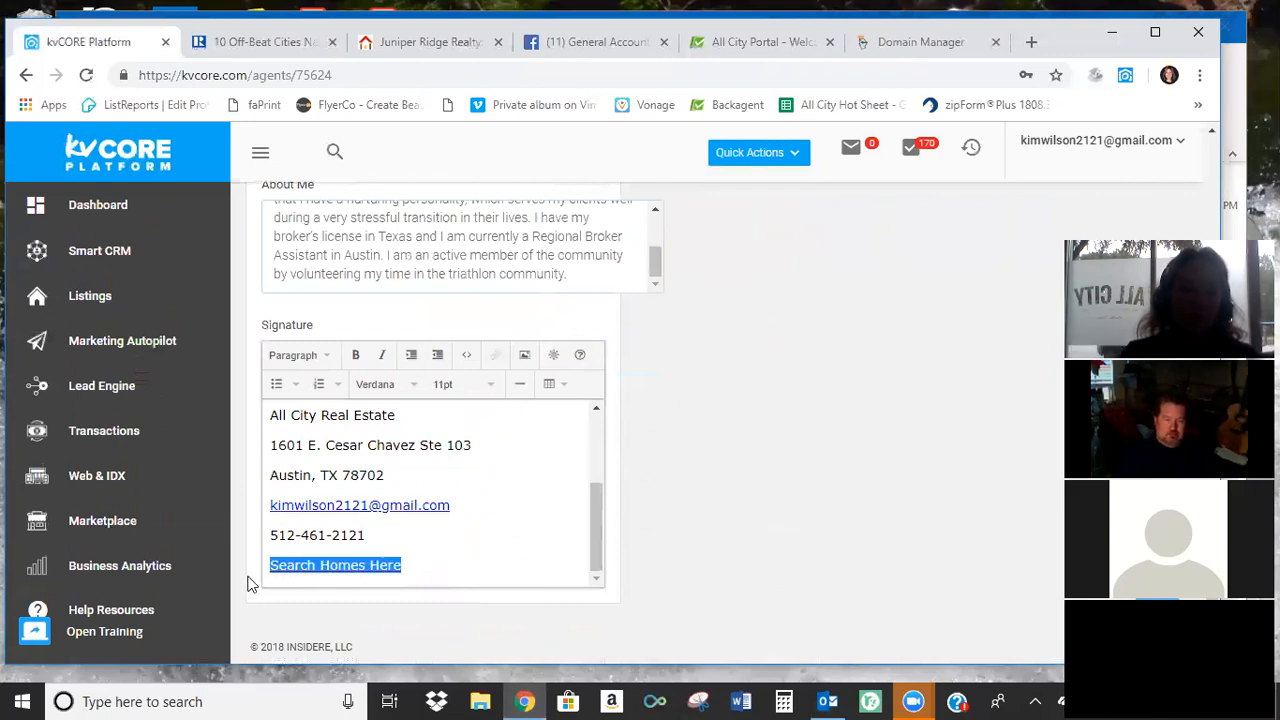
left_click(498, 362)
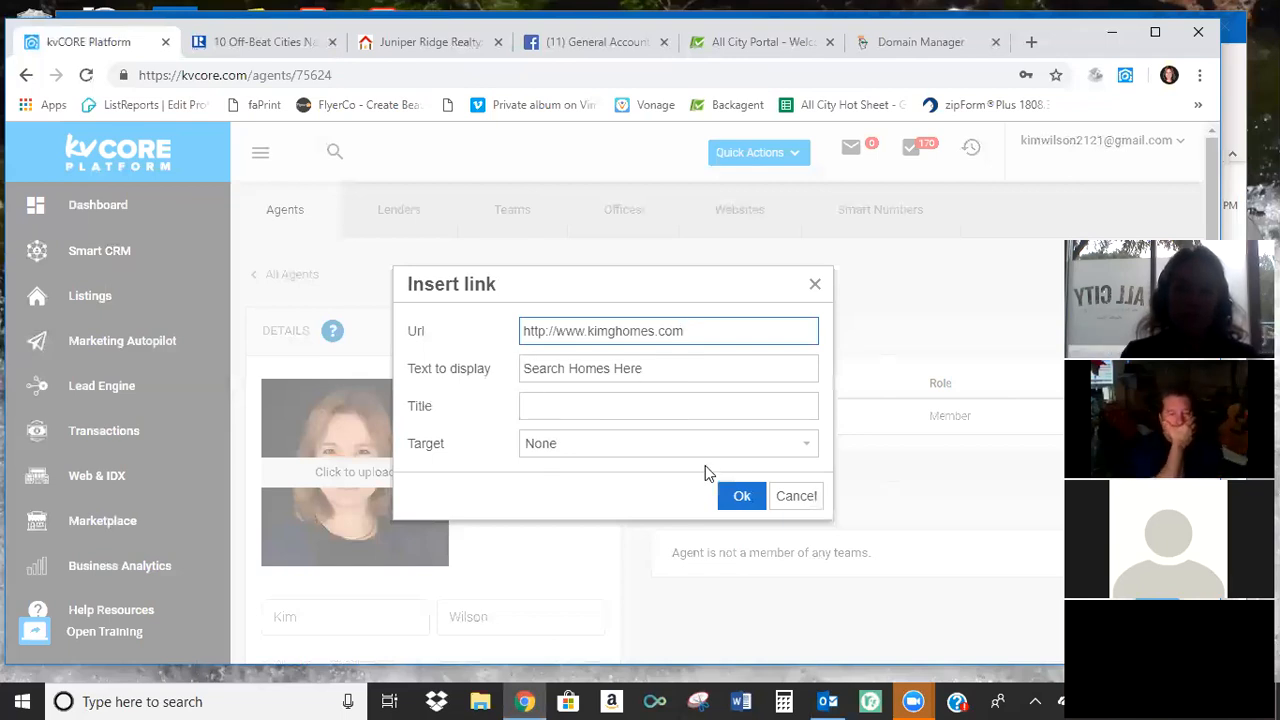
left_click(741, 496)
scroll(540, 497, "down", 6)
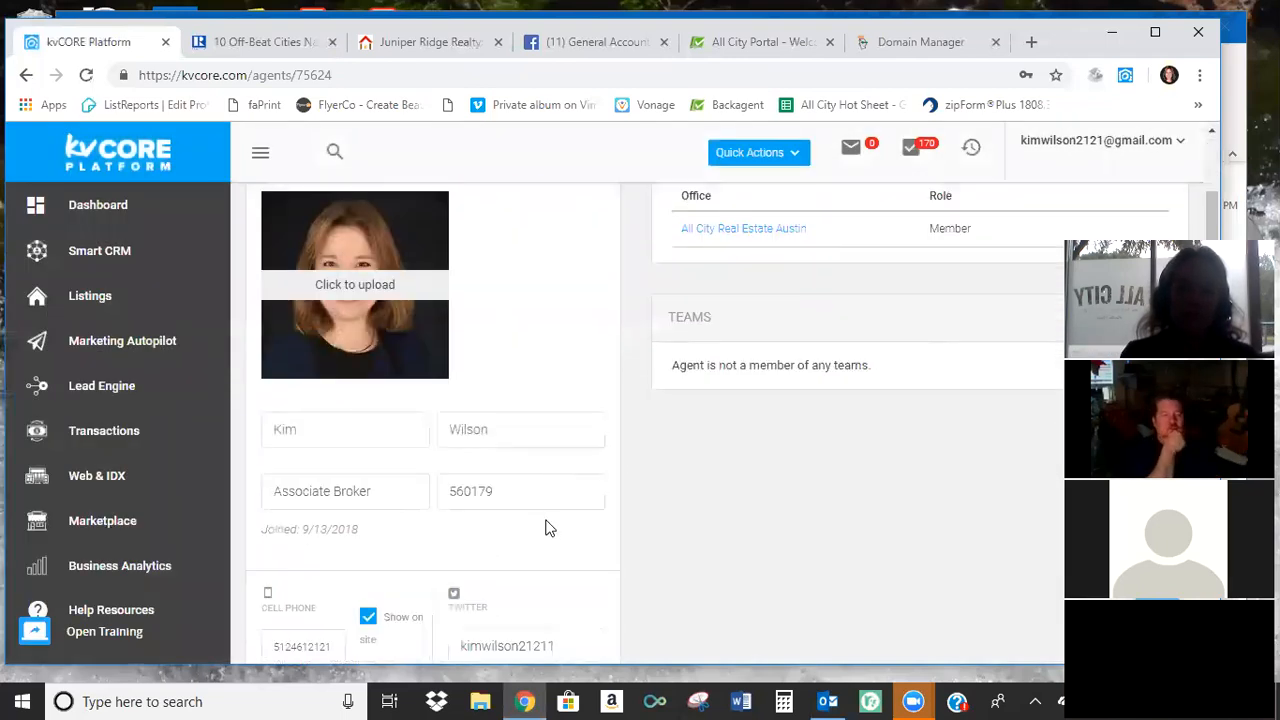
scroll(548, 490, "down", 5)
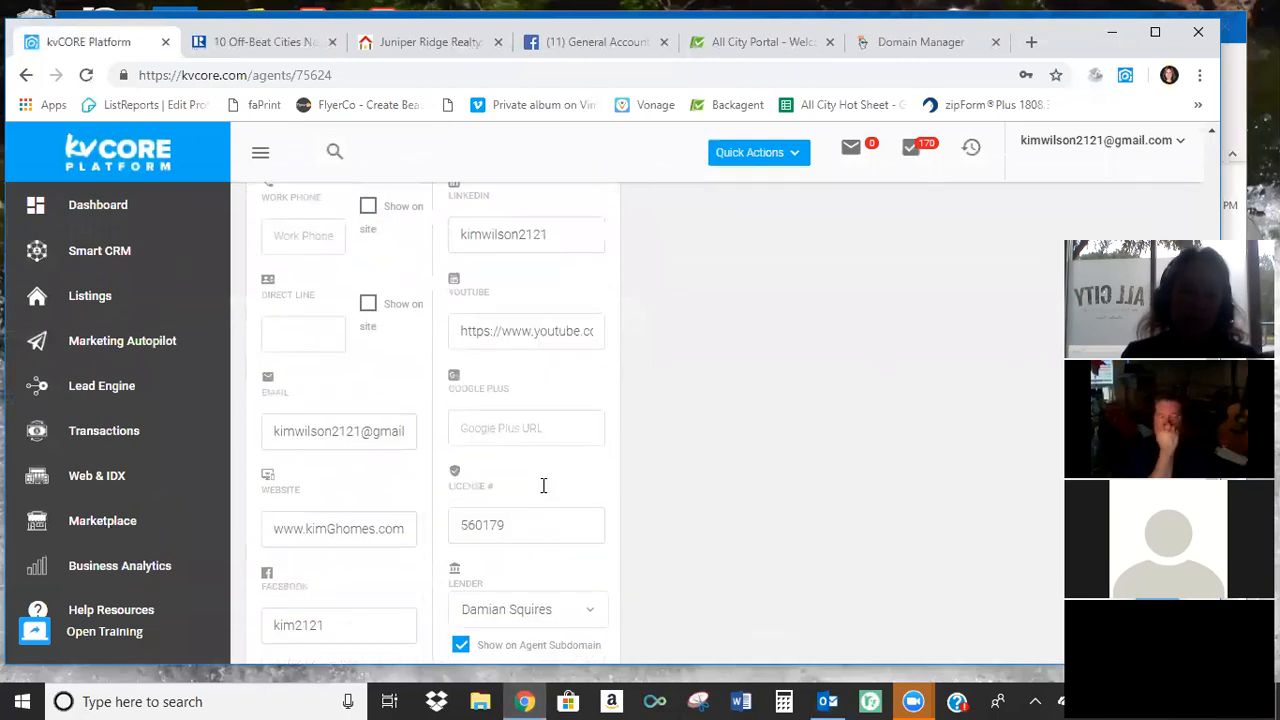
scroll(641, 496, "down", 1)
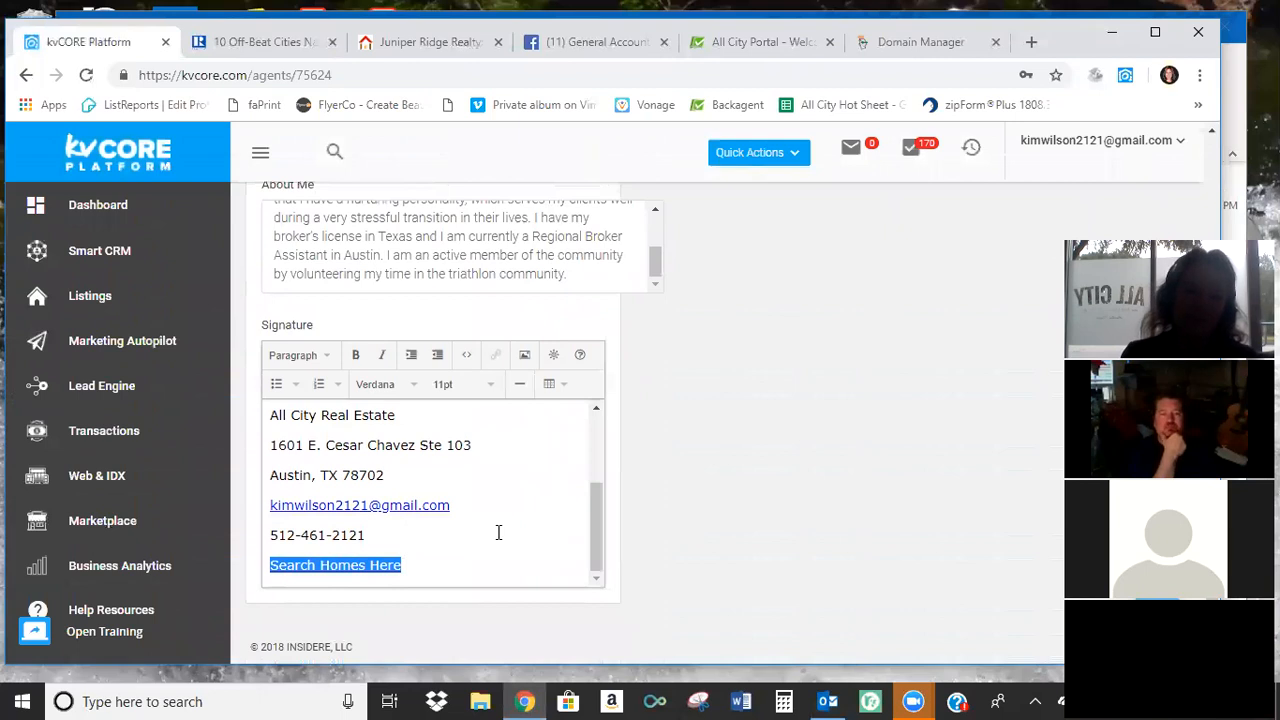
Look over the contact lines, e-mail link and photo in the signature editor.
scroll(500, 532, "up", 3)
scroll(740, 554, "up", 3)
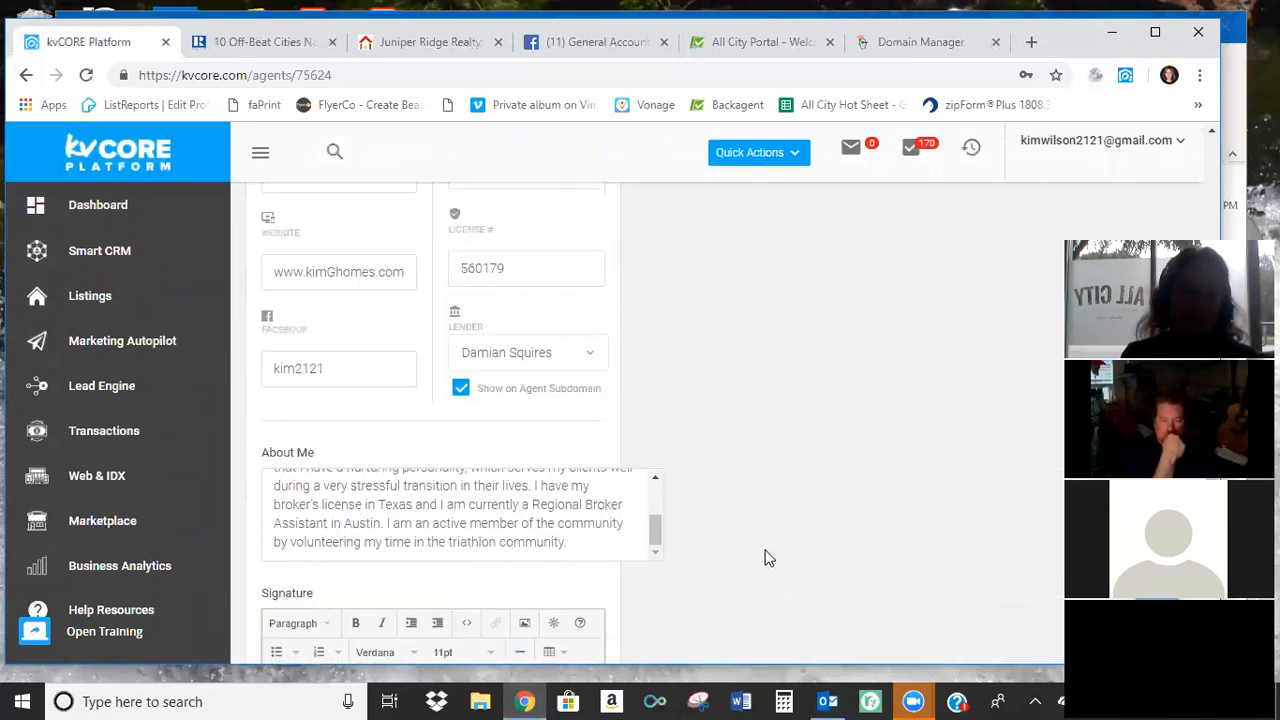
scroll(766, 554, "down", 3)
left_click_drag(596, 465, 586, 553)
left_click(514, 495)
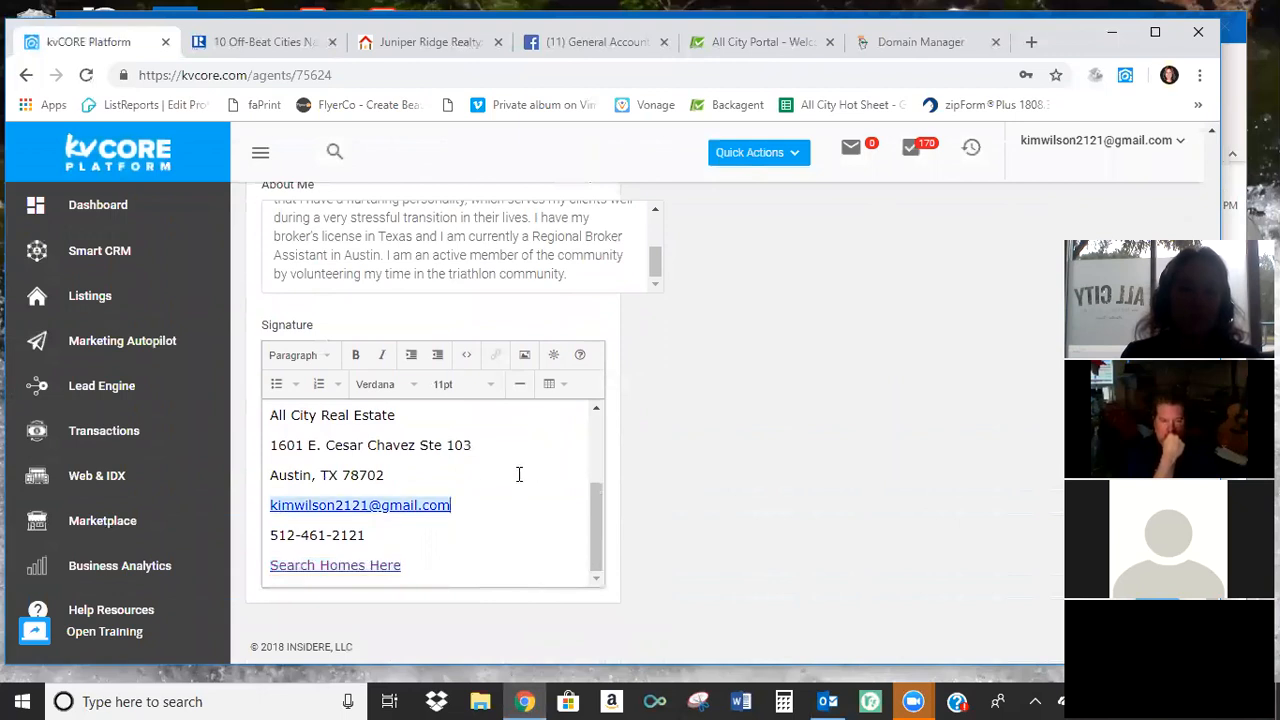
scroll(500, 484, "up", 2)
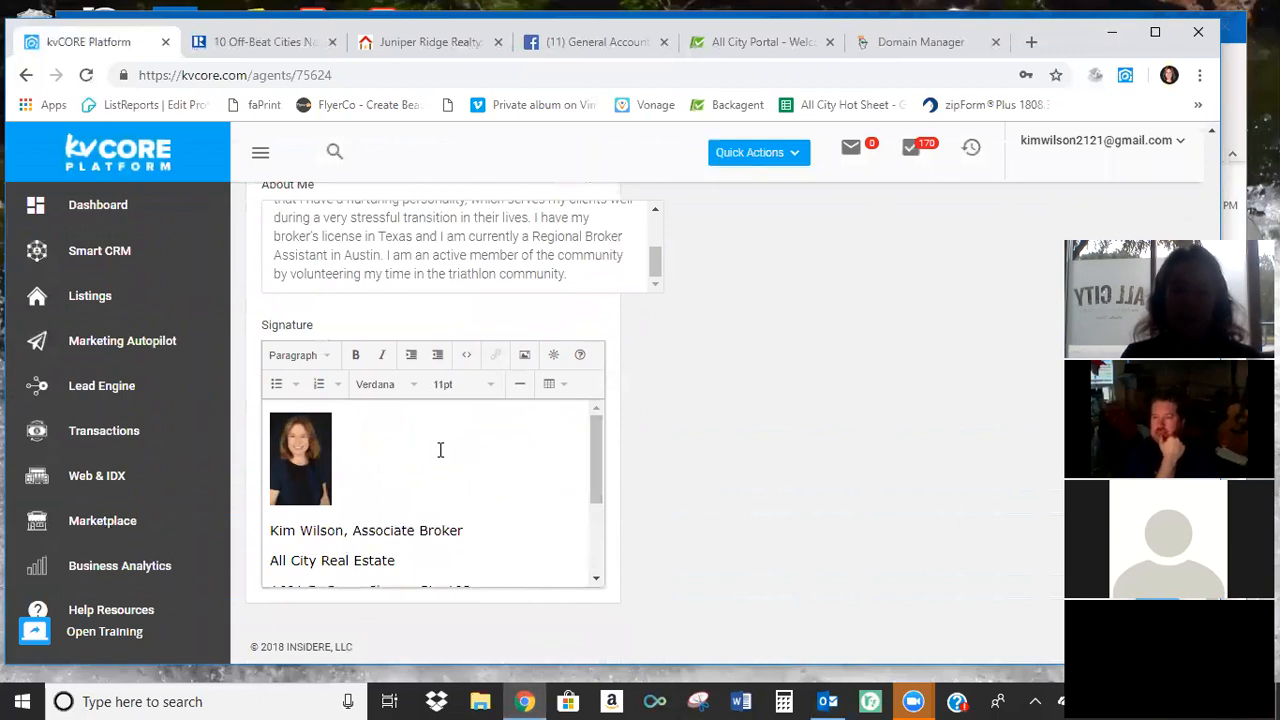
left_click_drag(596, 448, 592, 424)
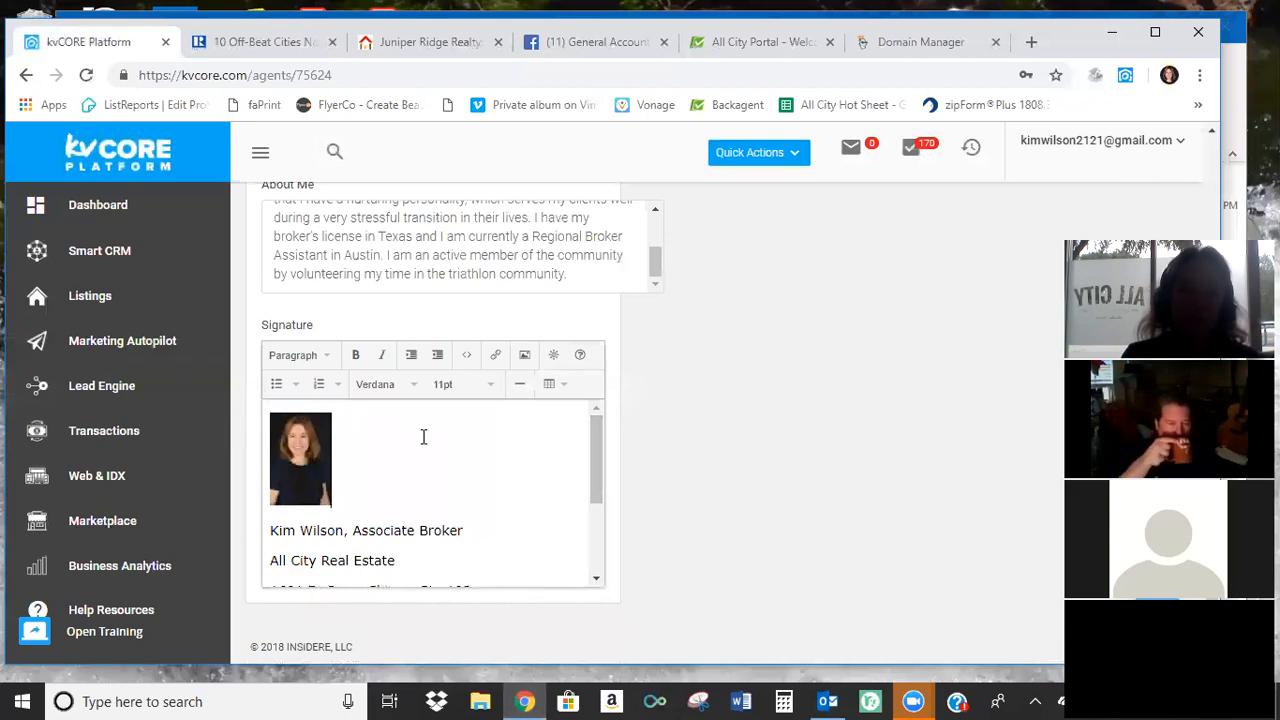
Save the edited agent profile and check its details view.
scroll(757, 334, "up", 5)
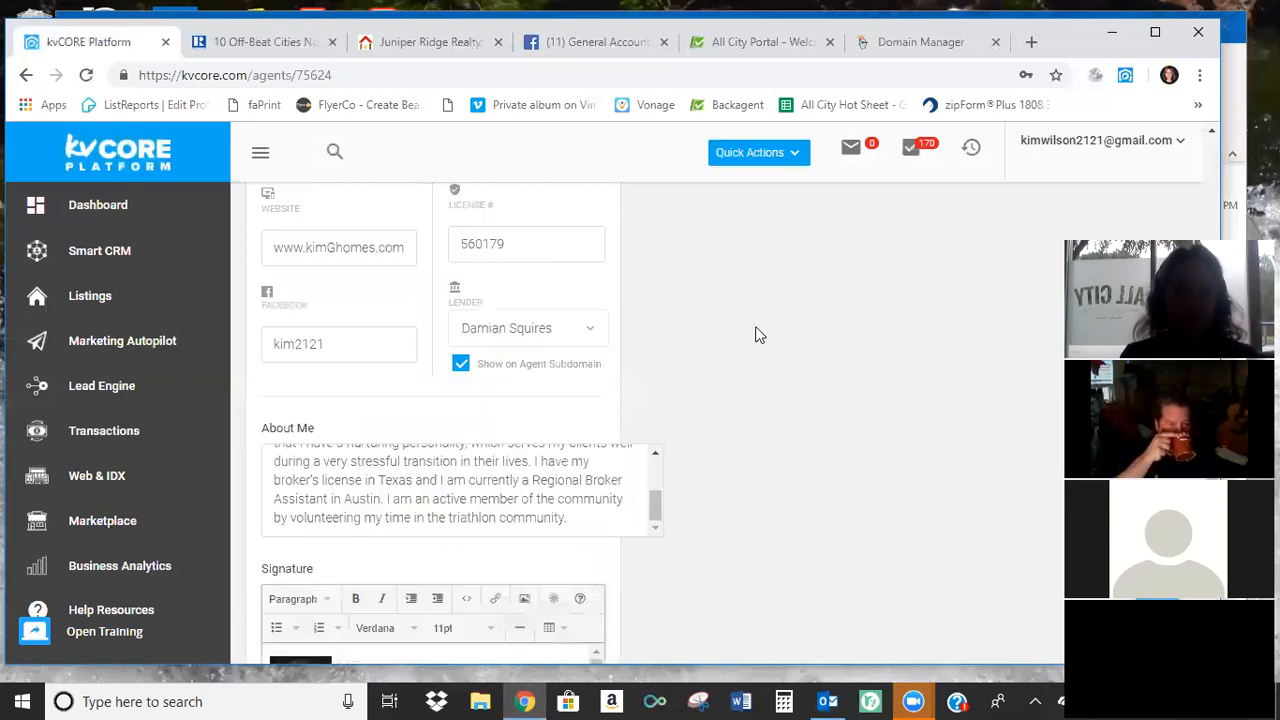
scroll(586, 406, "up", 4)
left_click(566, 333)
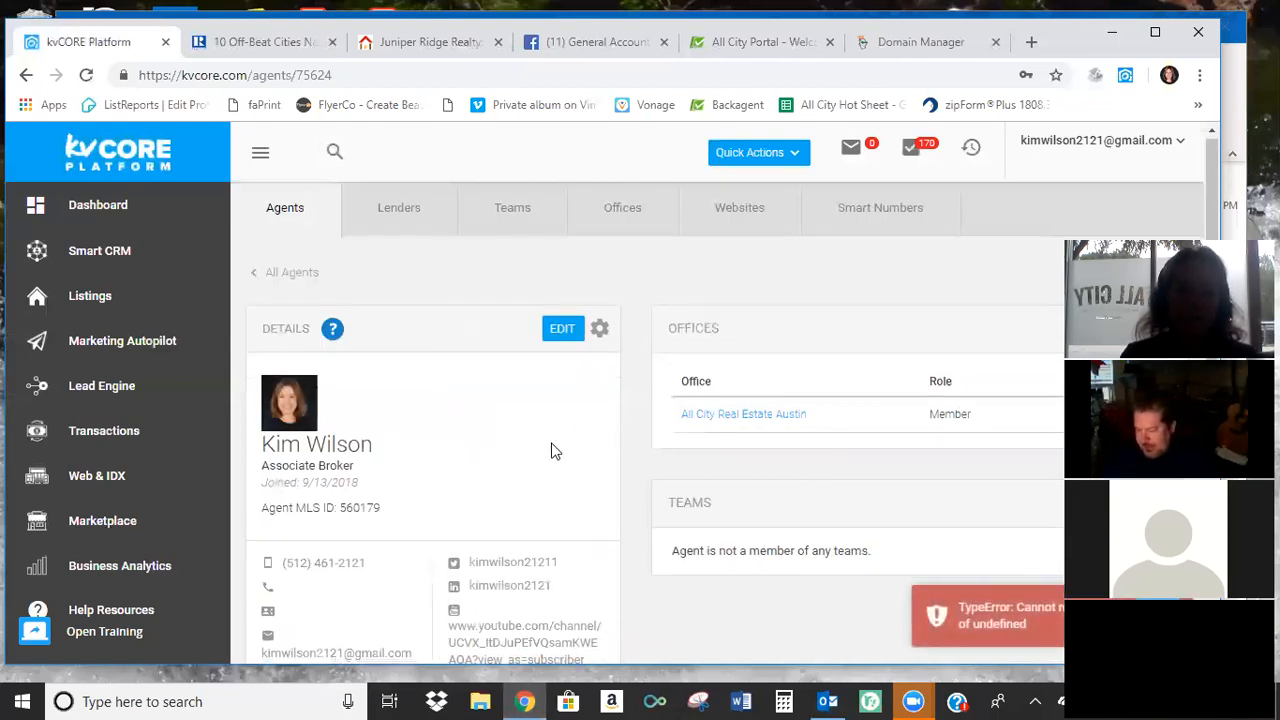
scroll(551, 452, "down", 1)
scroll(551, 457, "up", 1)
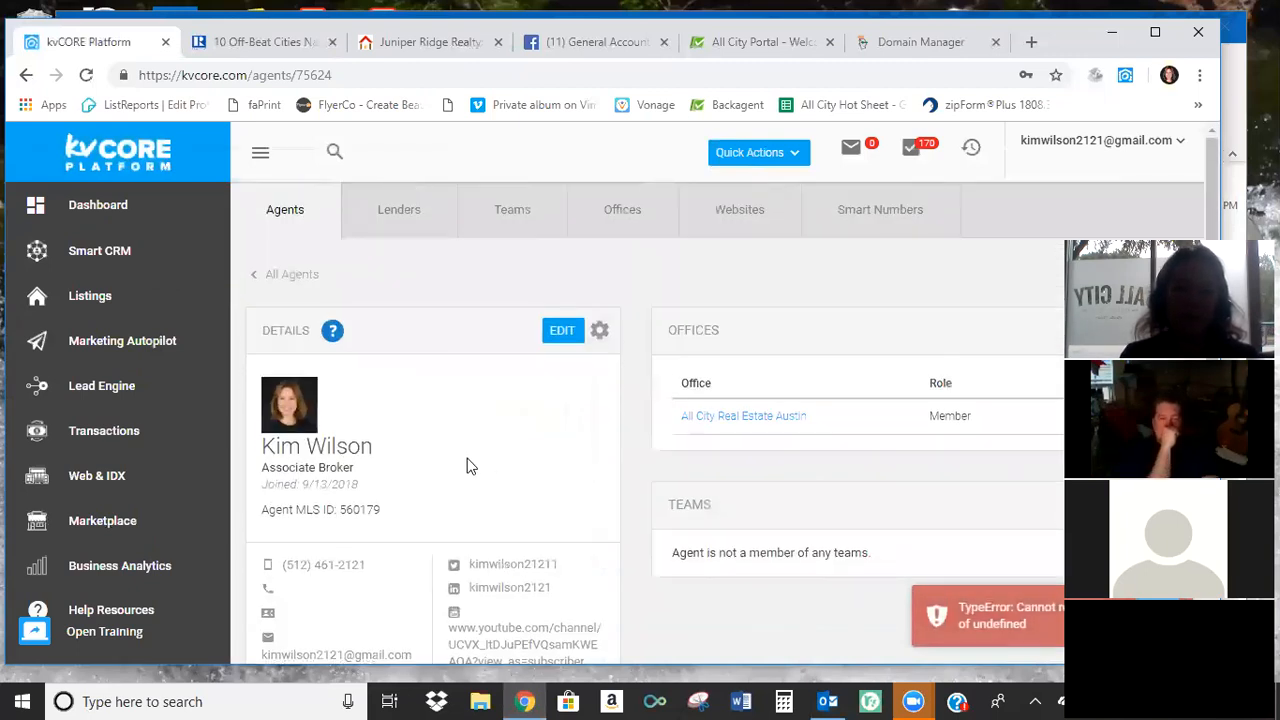
Open the Web & IDX website manager, reloading the page if needed, and bring up the Testimonials section of the site content.
left_click(96, 477)
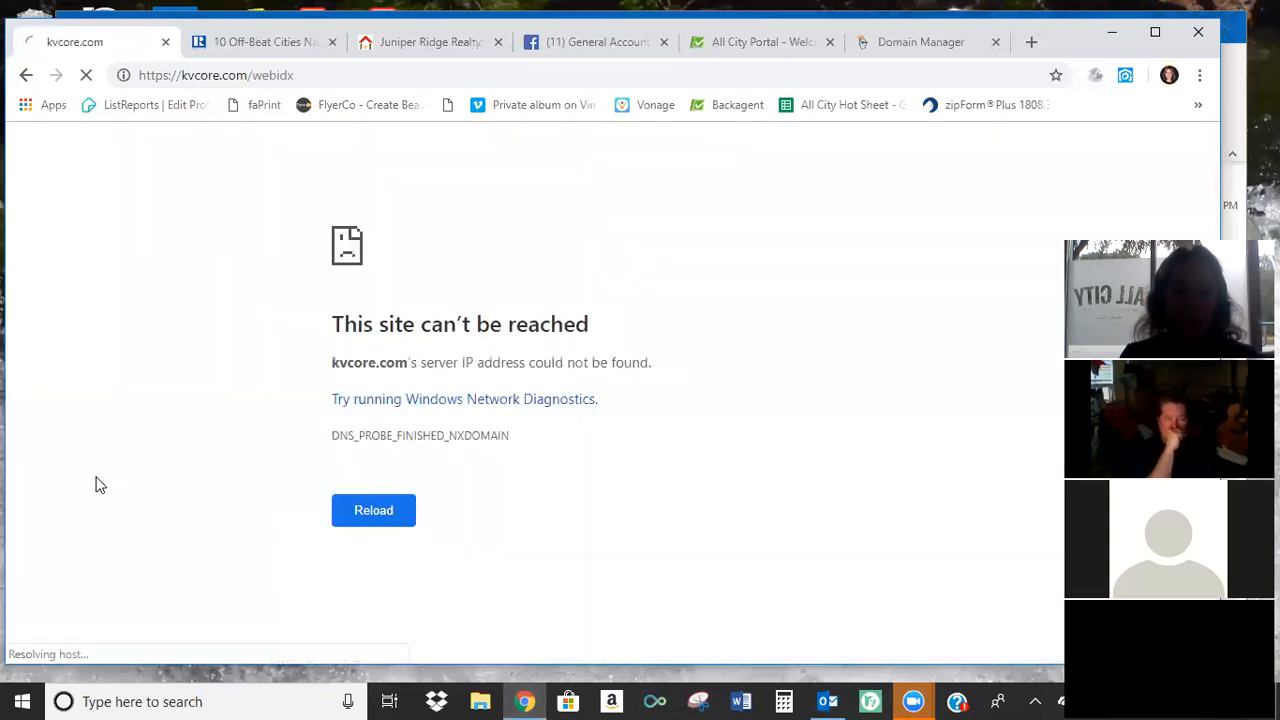
left_click(350, 513)
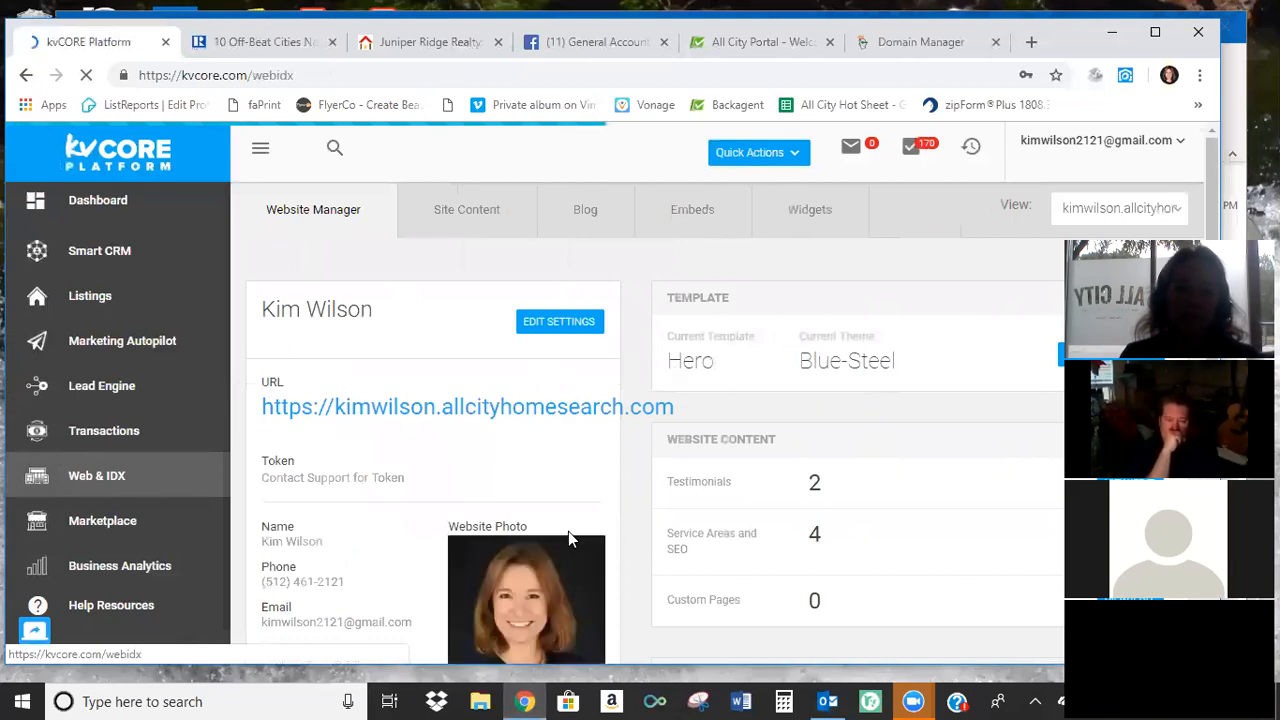
scroll(712, 491, "down", 2)
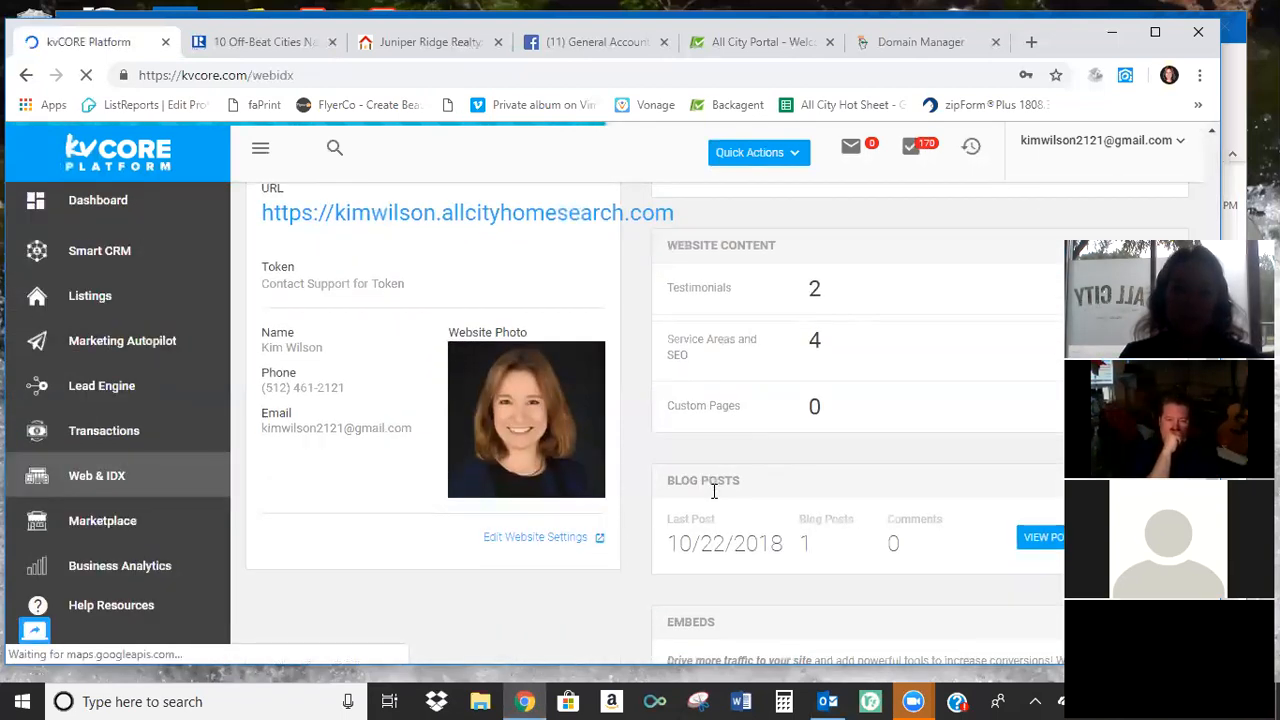
scroll(714, 491, "up", 2)
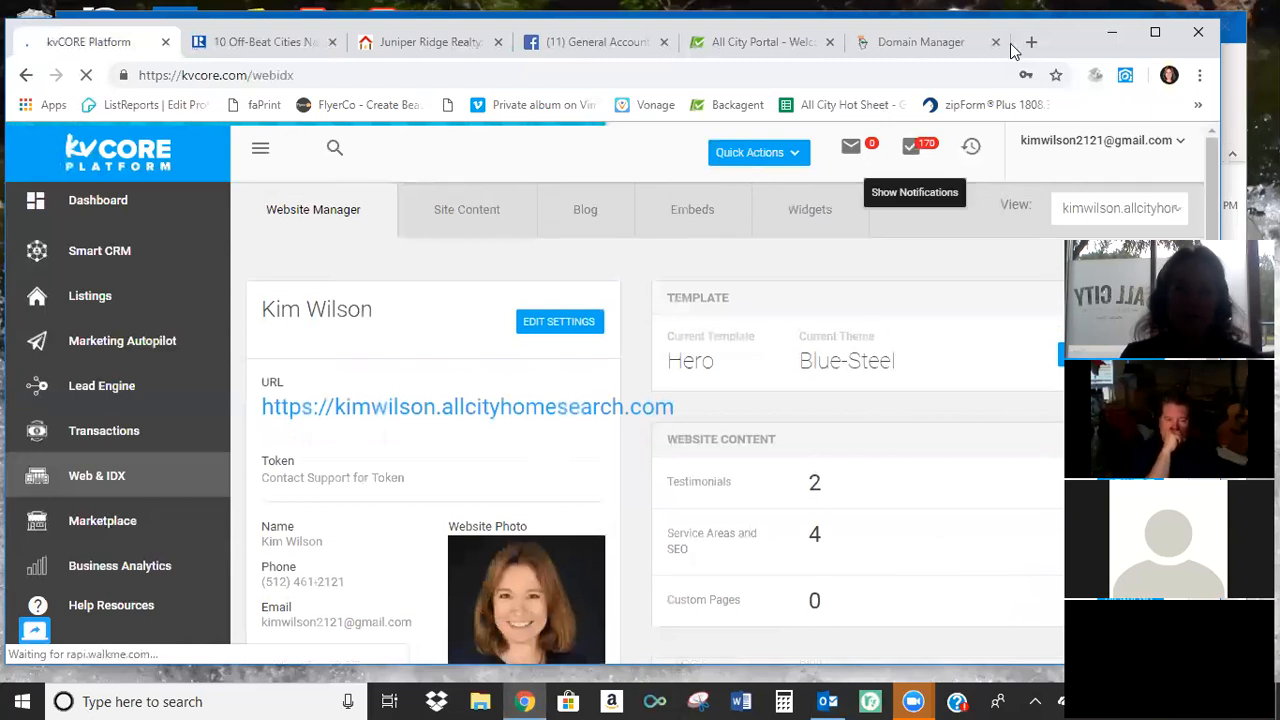
left_click_drag(1014, 49, 997, 36)
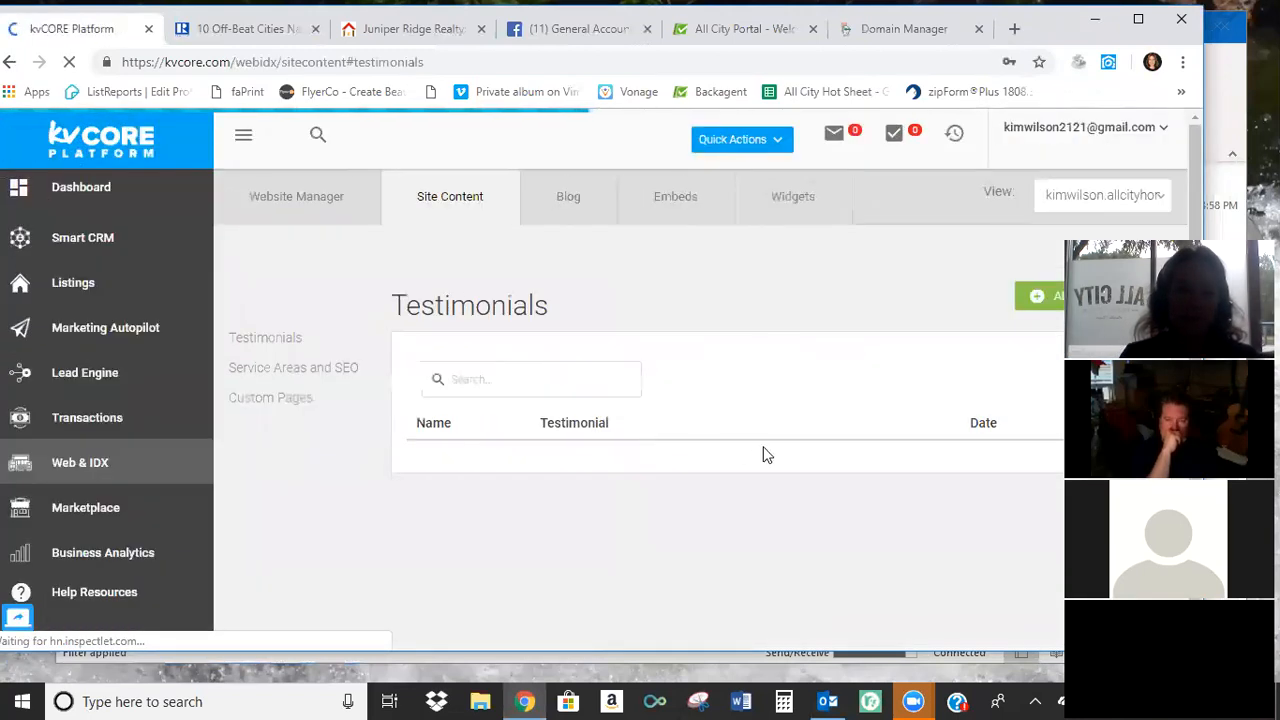
scroll(720, 475, "down", 1)
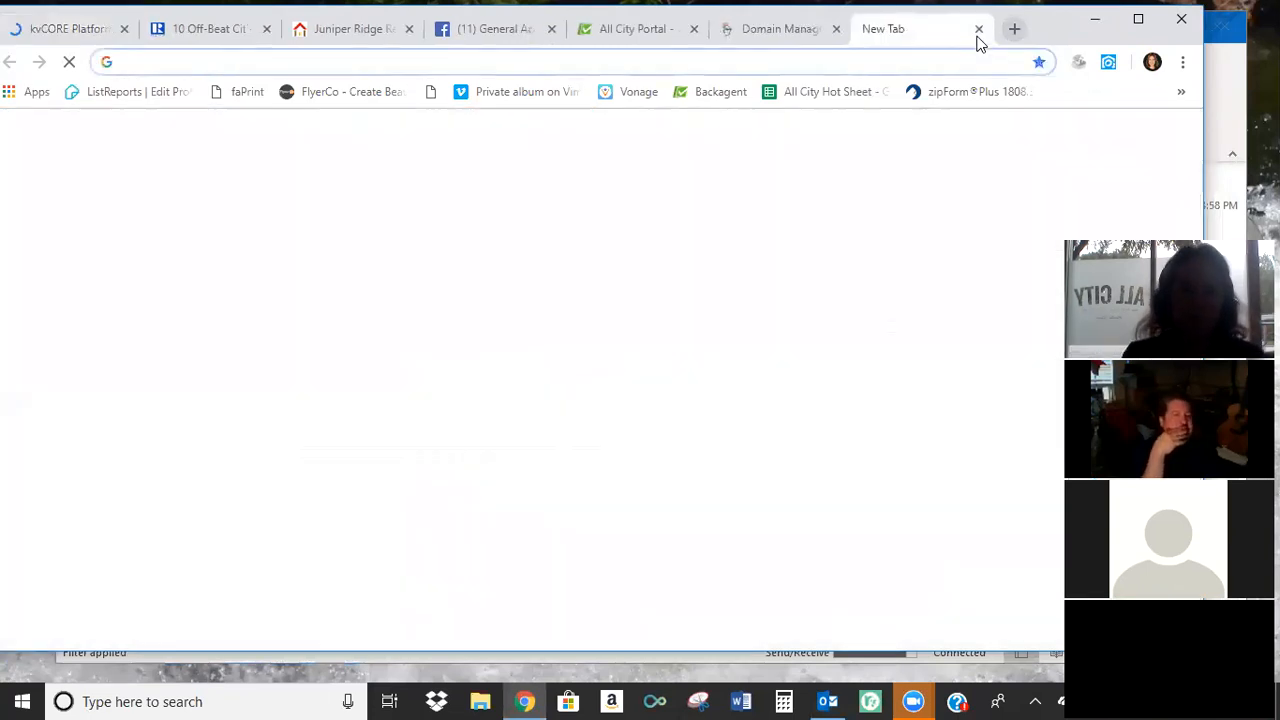
type("www.r")
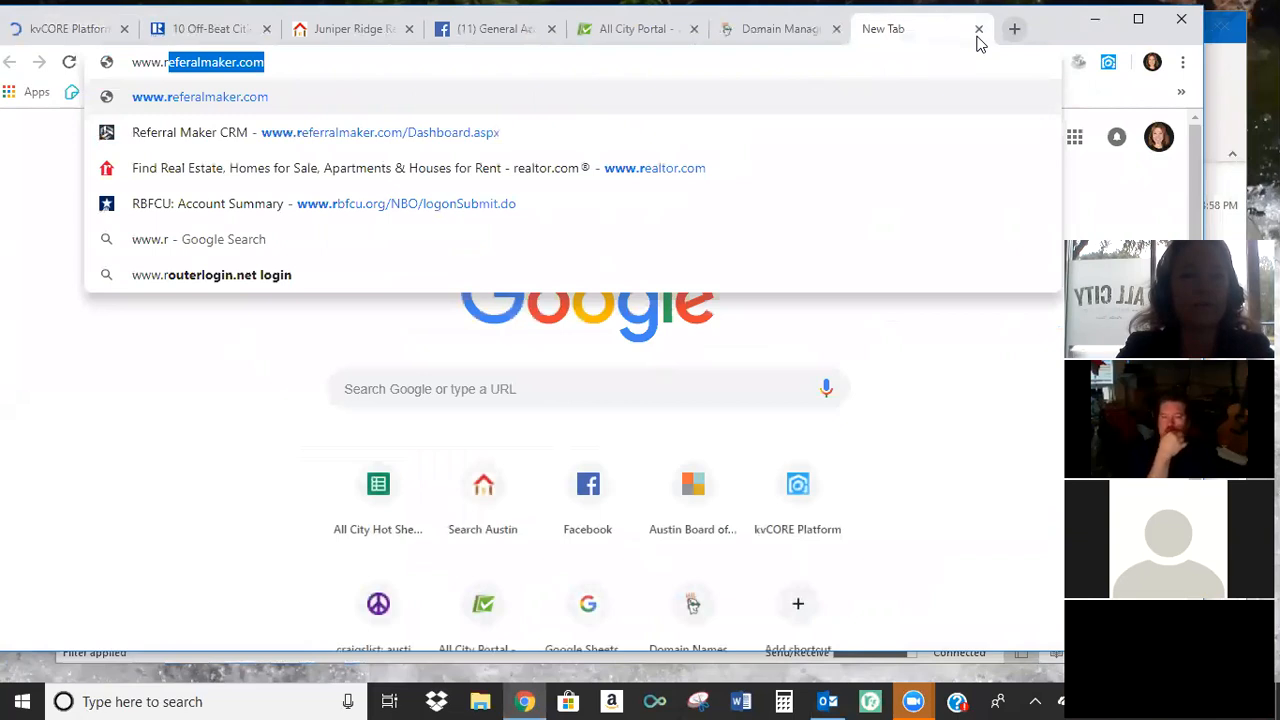
type("eal")
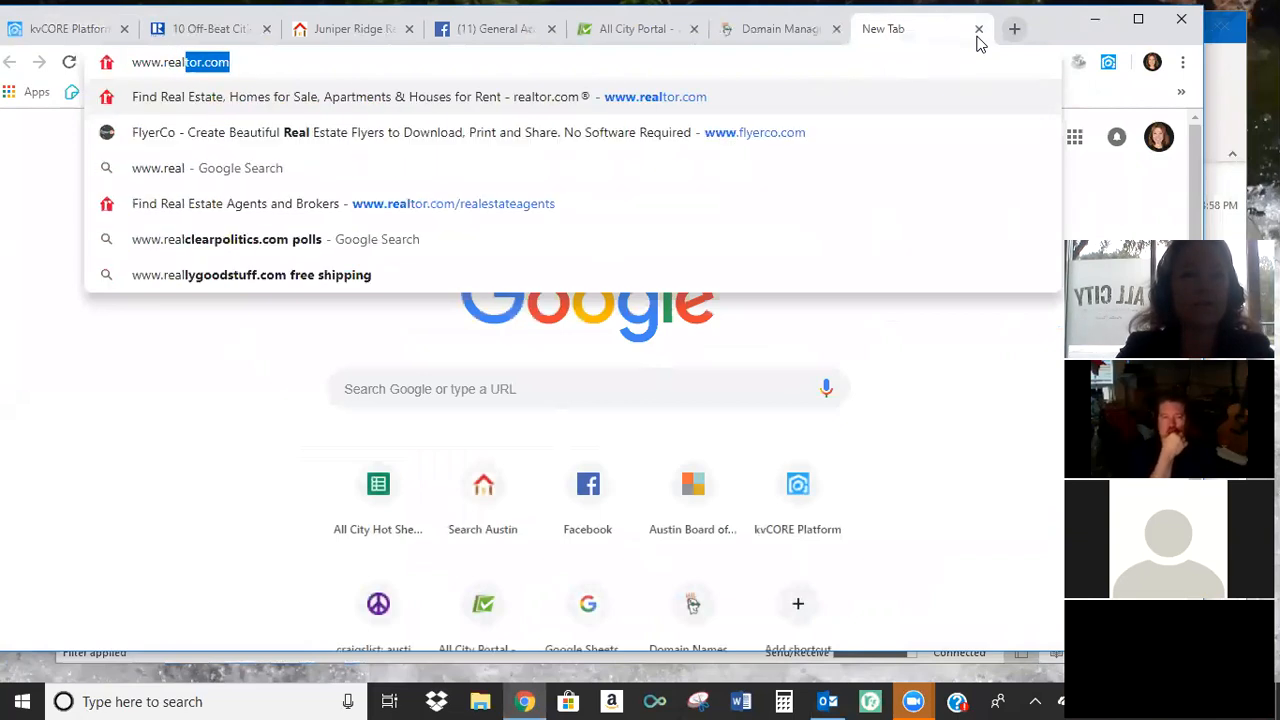
key("Return")
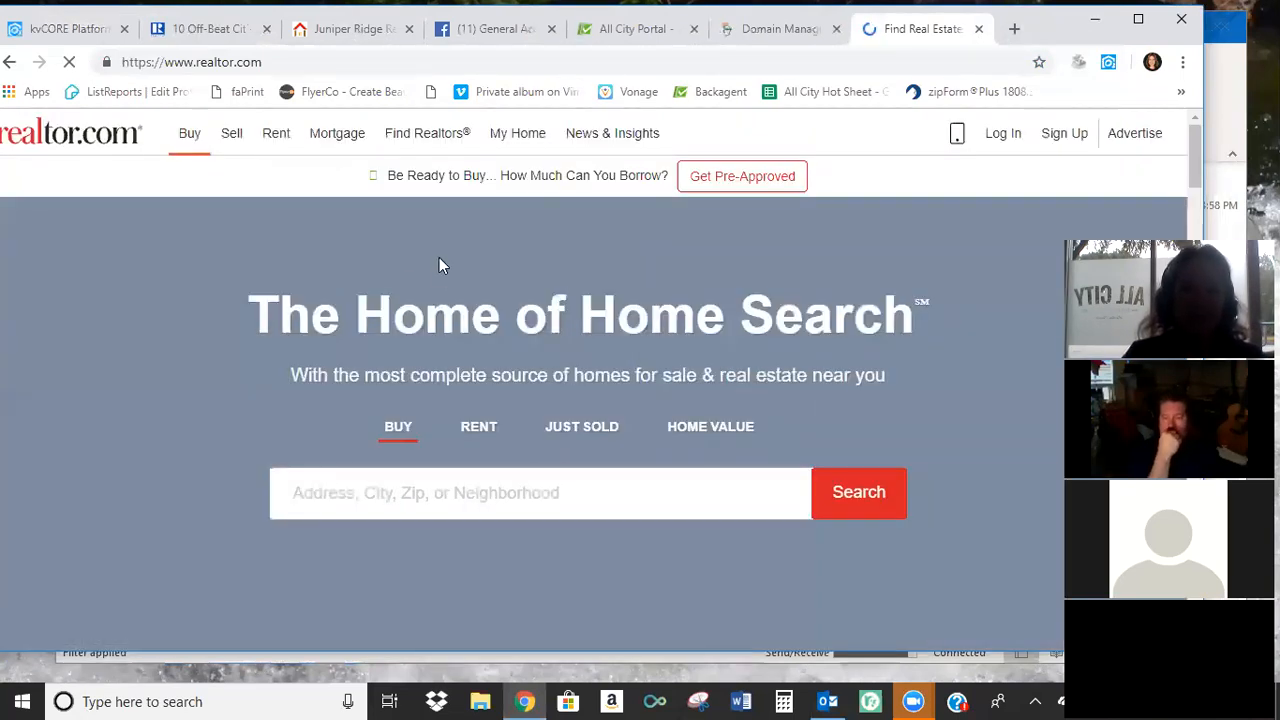
mouse_move(418, 143)
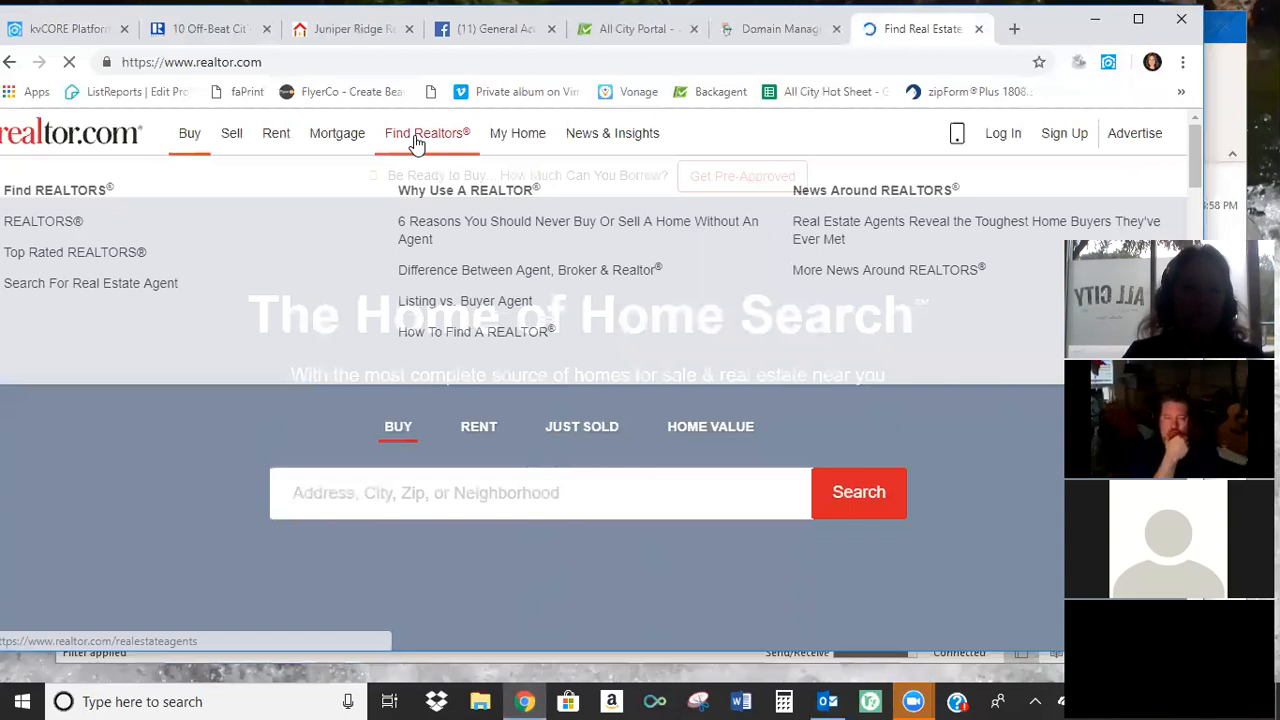
left_click(62, 224)
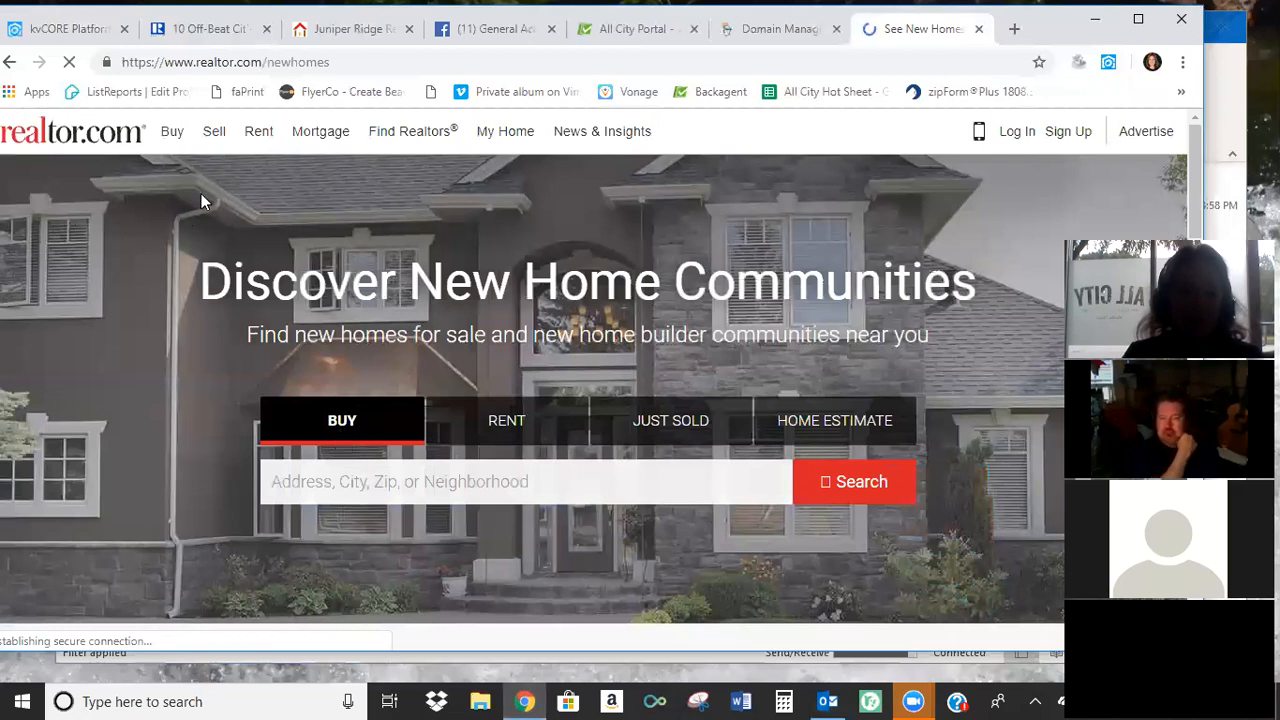
left_click(384, 135)
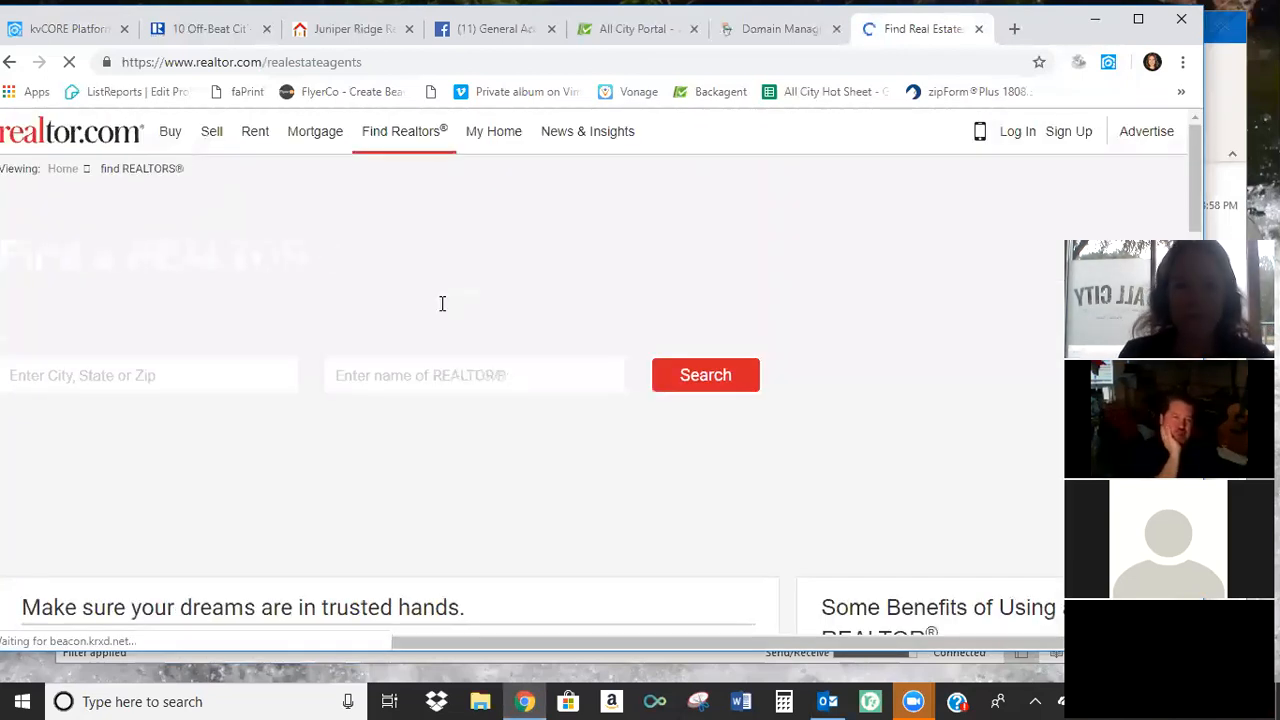
Search for the agent by name in Austin, TX and open the agent's realtor.com profile.
left_click(151, 378)
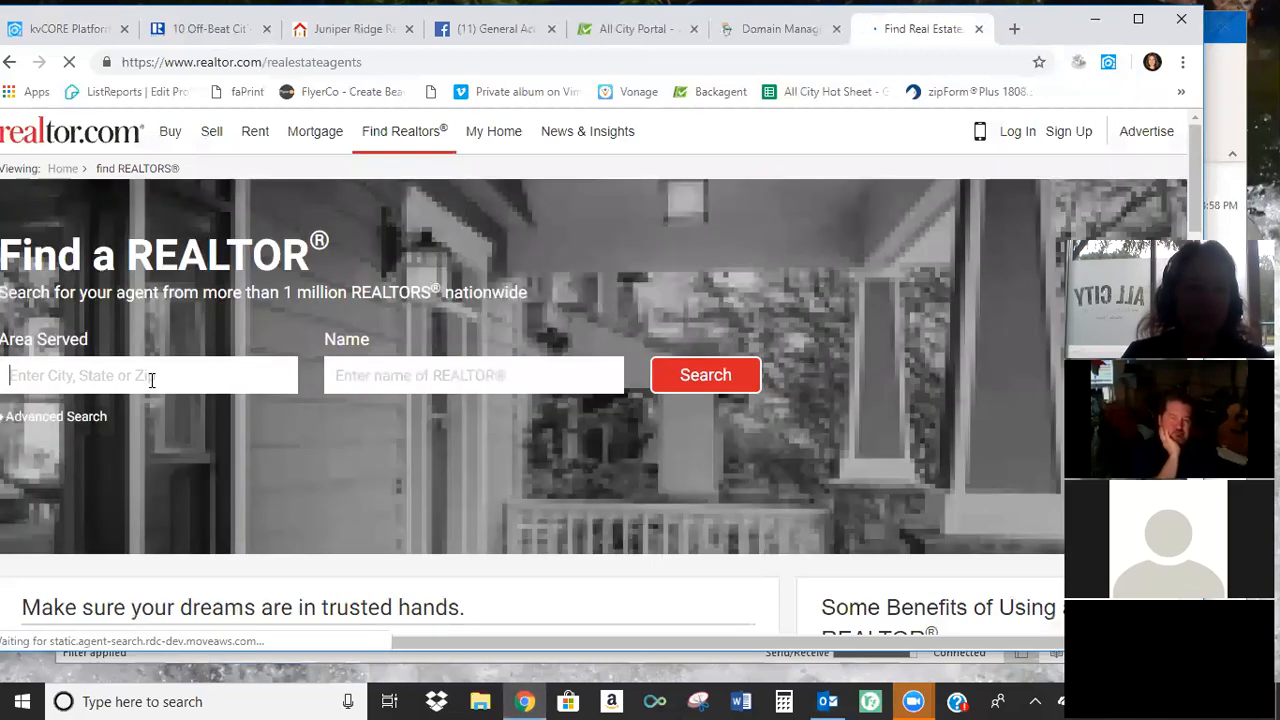
type("a")
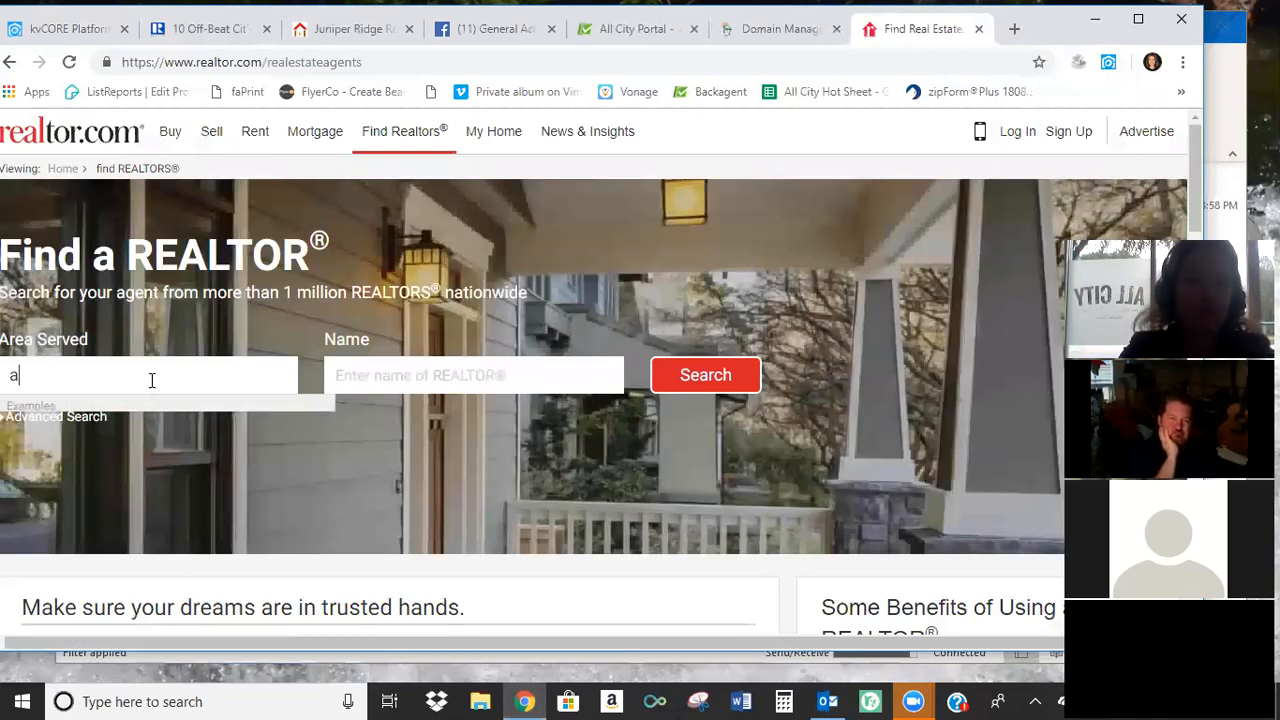
type("ustin tx")
key("Down")
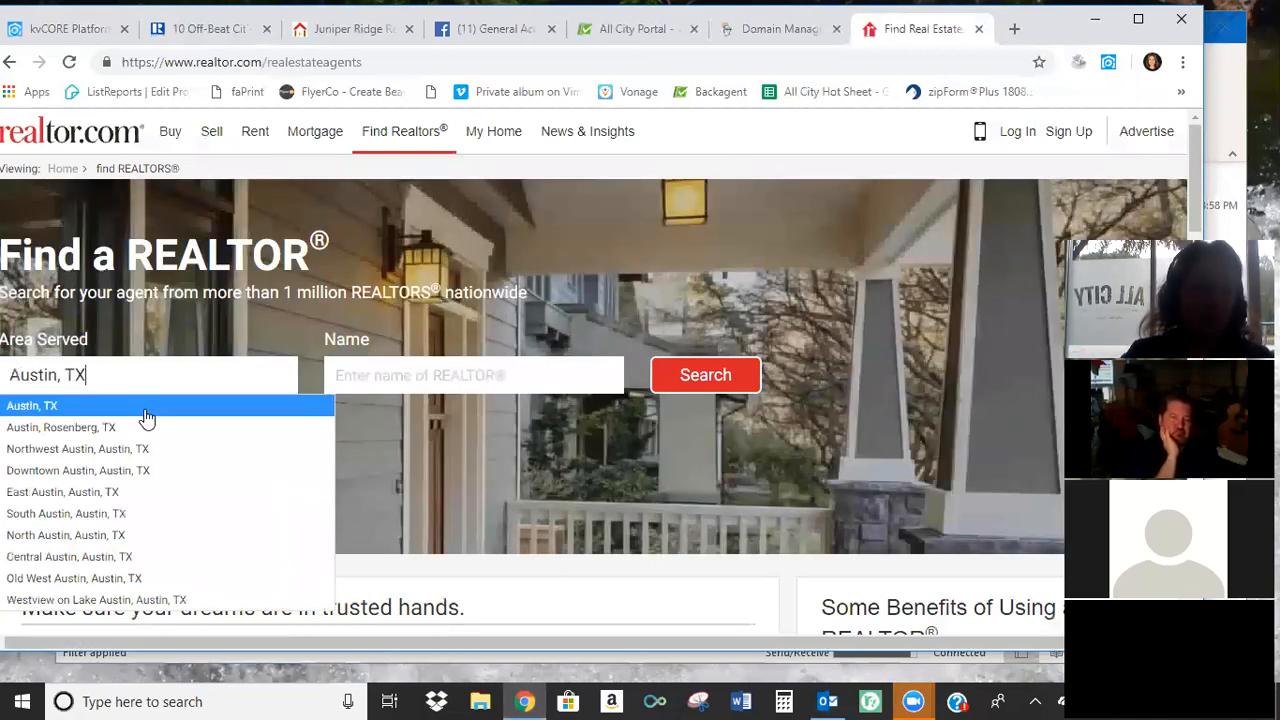
left_click(394, 368)
type("kim wilson")
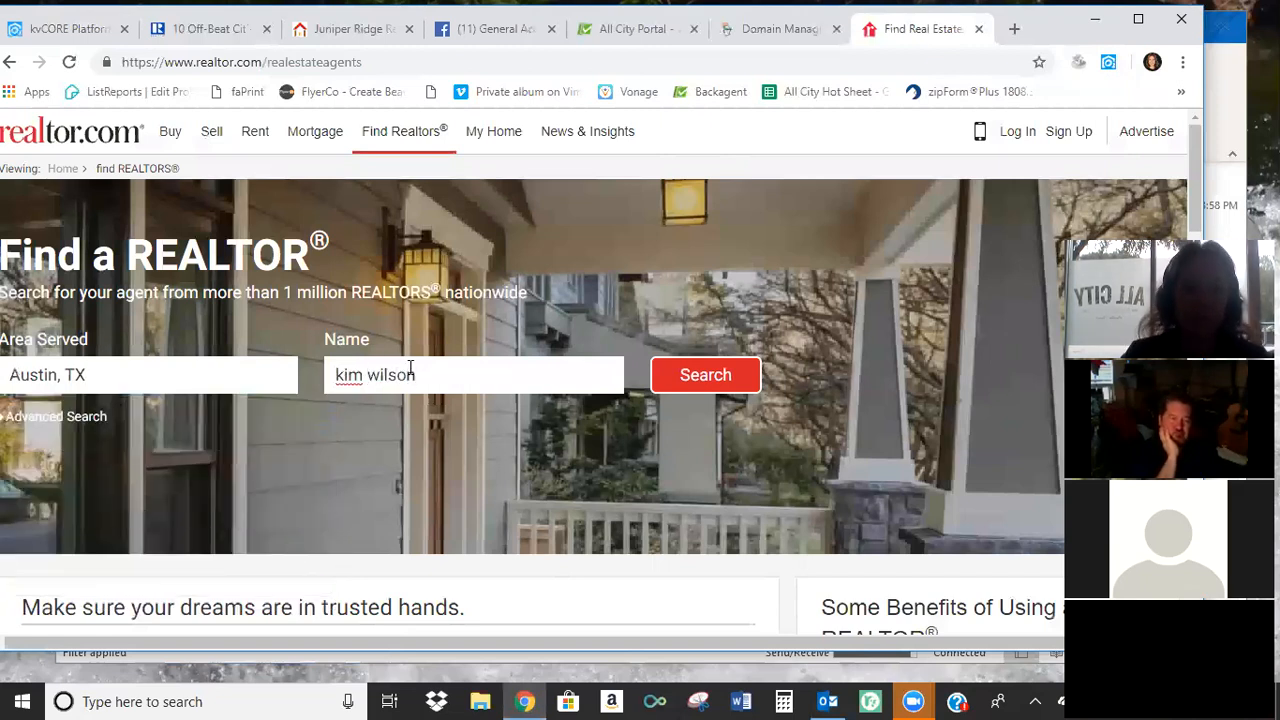
left_click(708, 382)
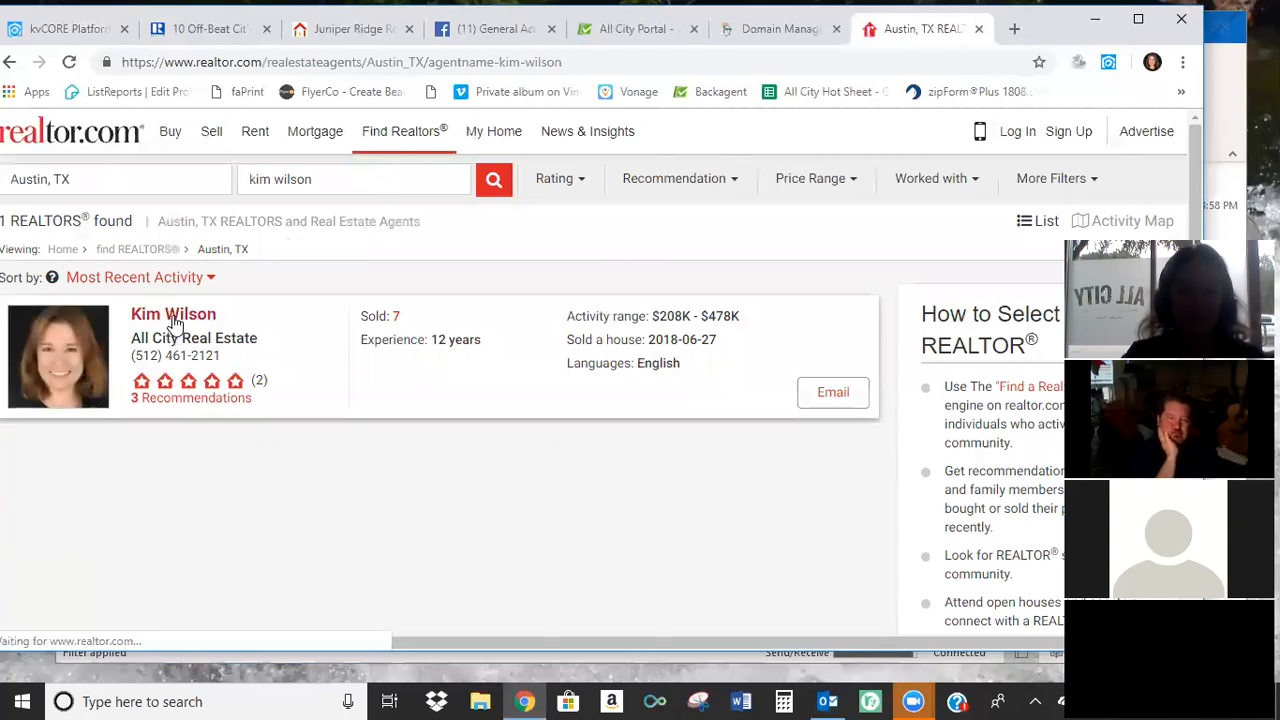
left_click(174, 316)
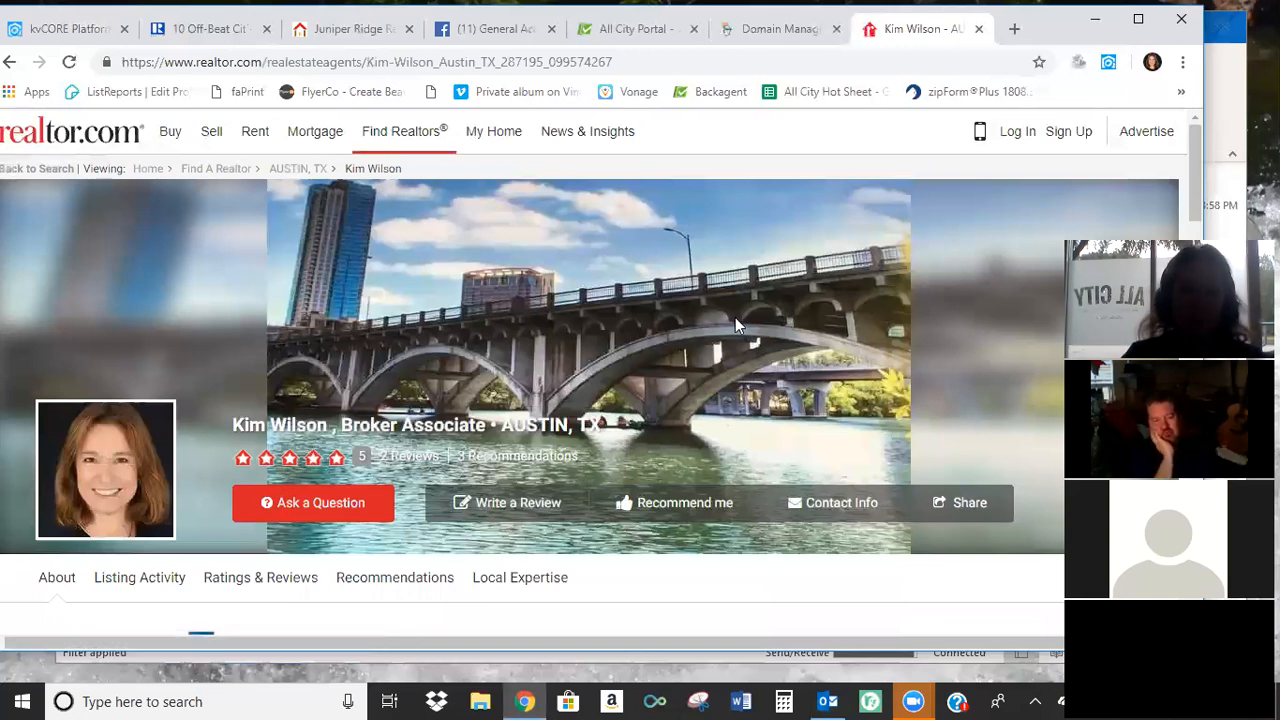
Look through the agent's realtor.com profile down to the Ratings and Reviews section.
scroll(656, 321, "down", 1)
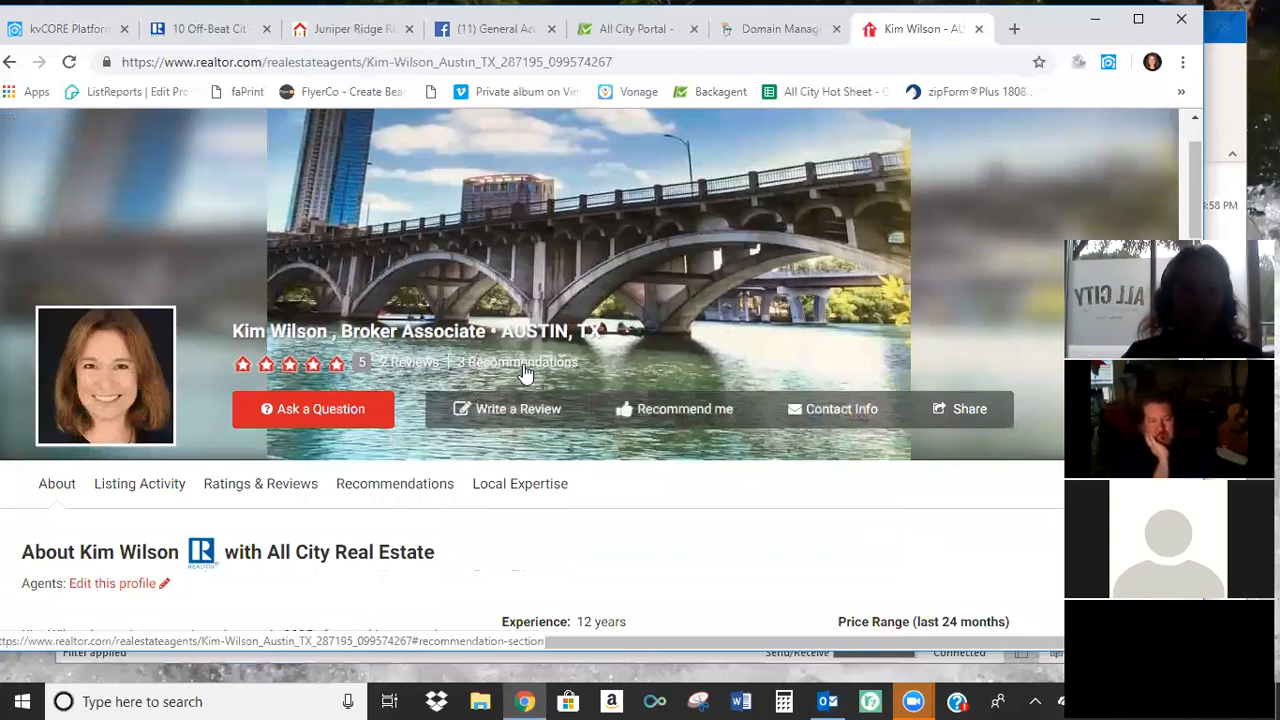
scroll(521, 367, "down", 2)
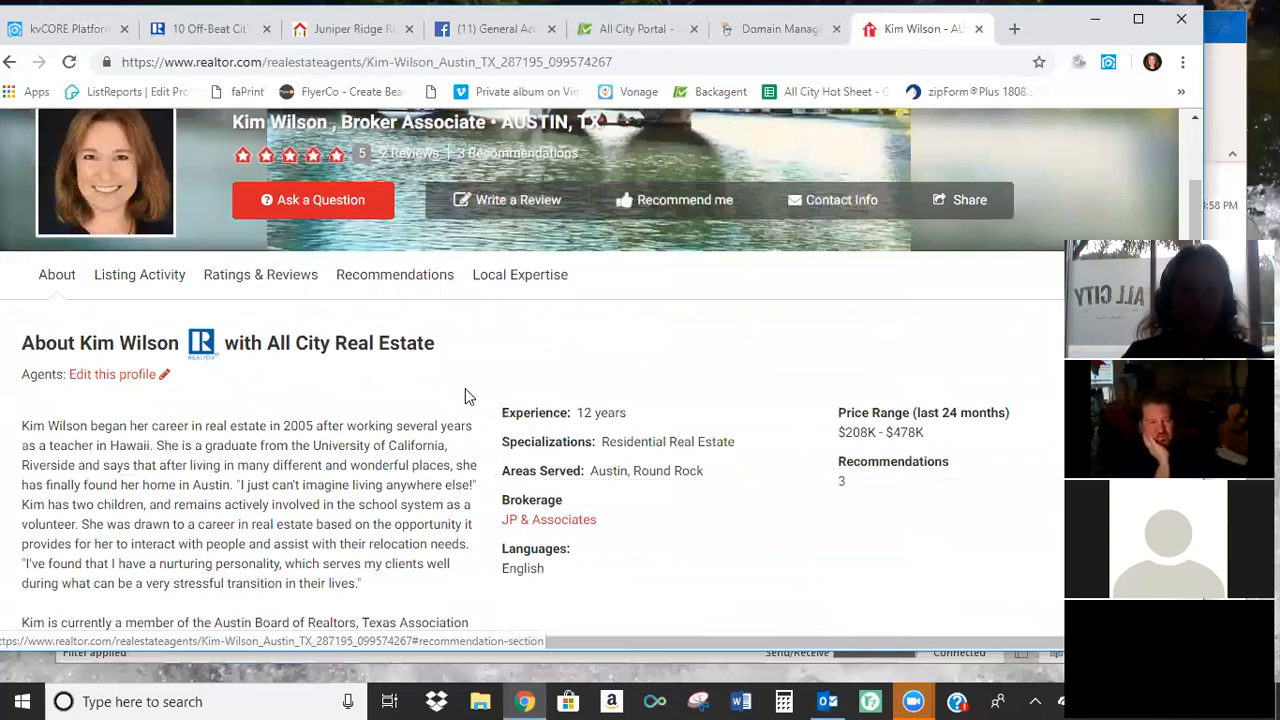
scroll(465, 389, "down", 3)
scroll(466, 397, "down", 5)
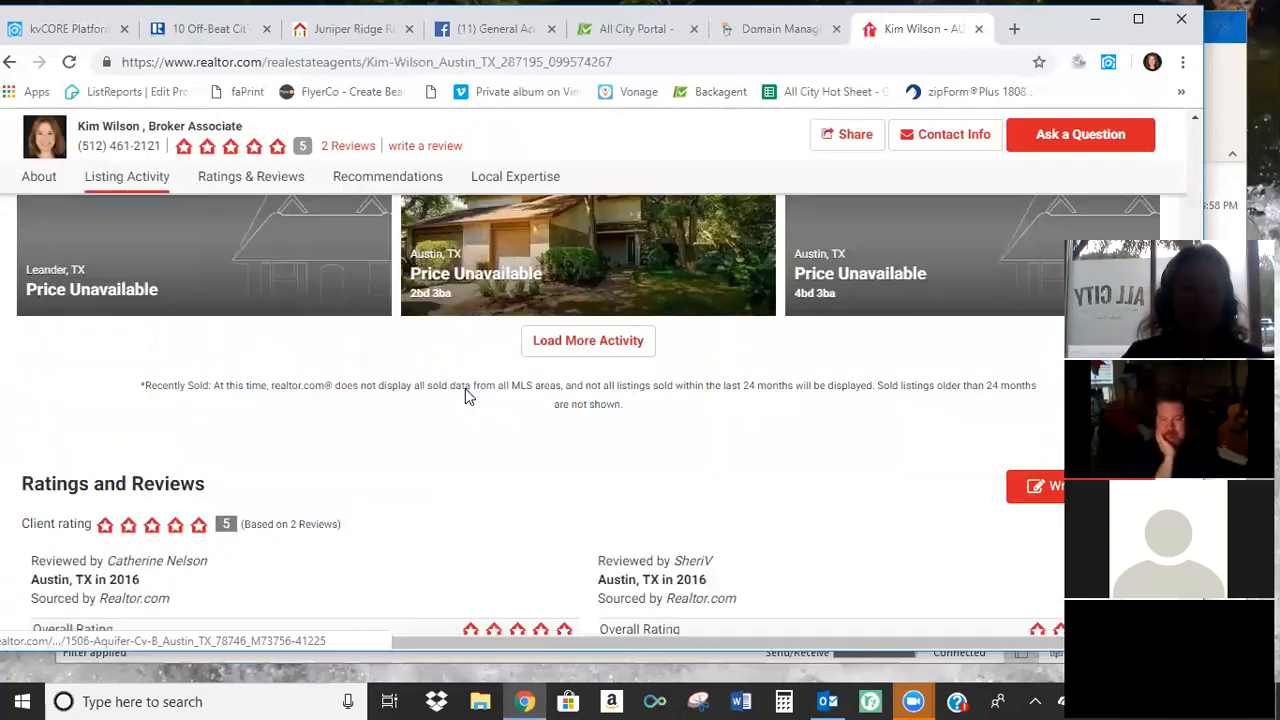
scroll(370, 365, "down", 2)
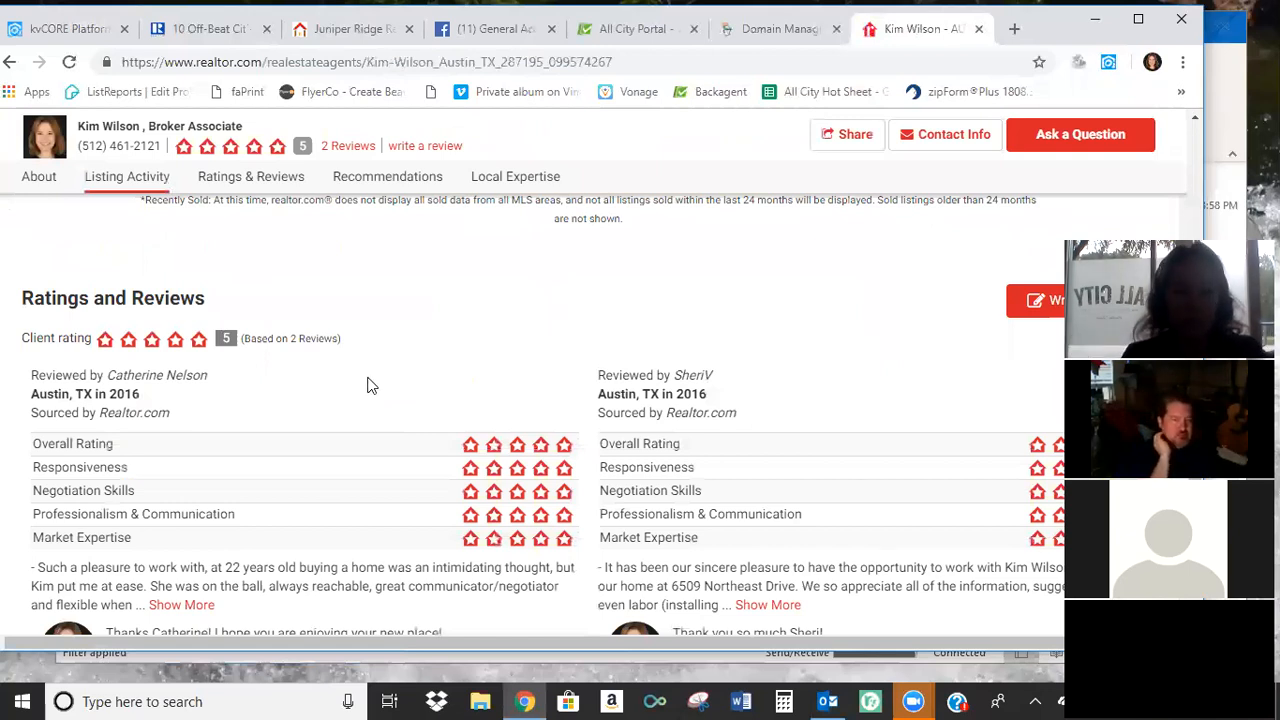
Expand the first review under Recommendations on the realtor.com profile and copy its full text.
scroll(362, 385, "down", 1)
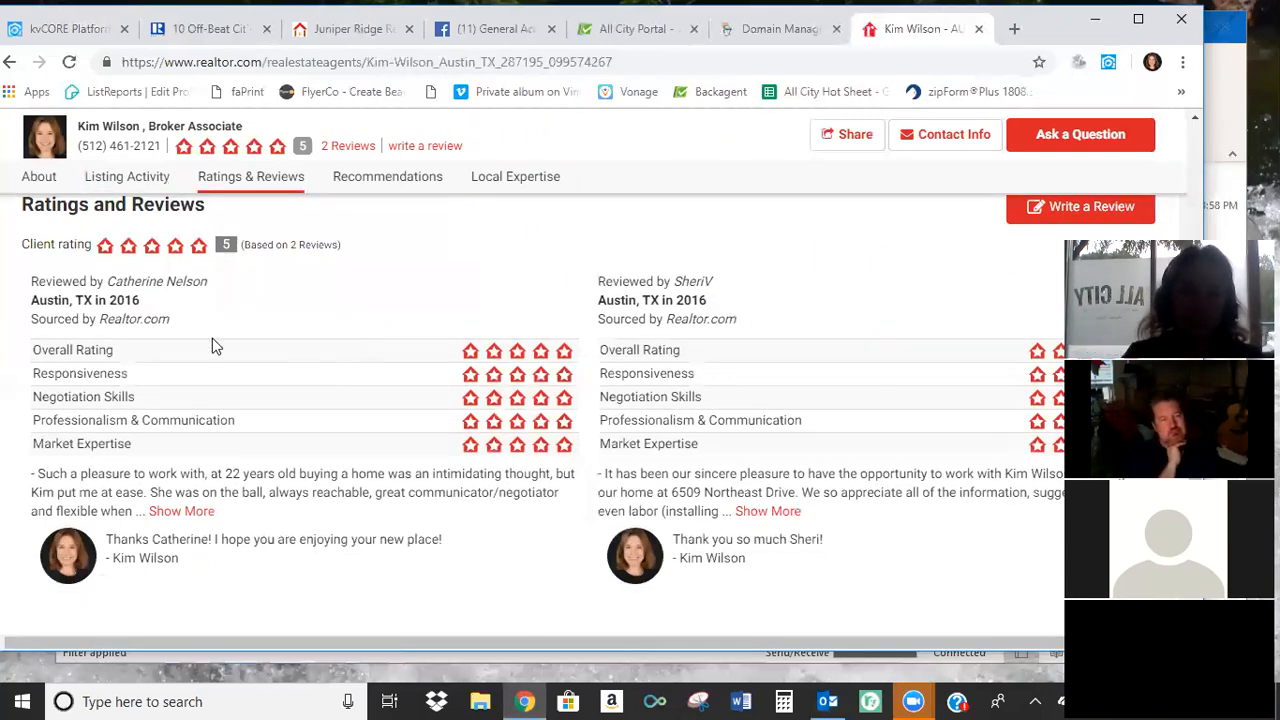
scroll(600, 342, "down", 3)
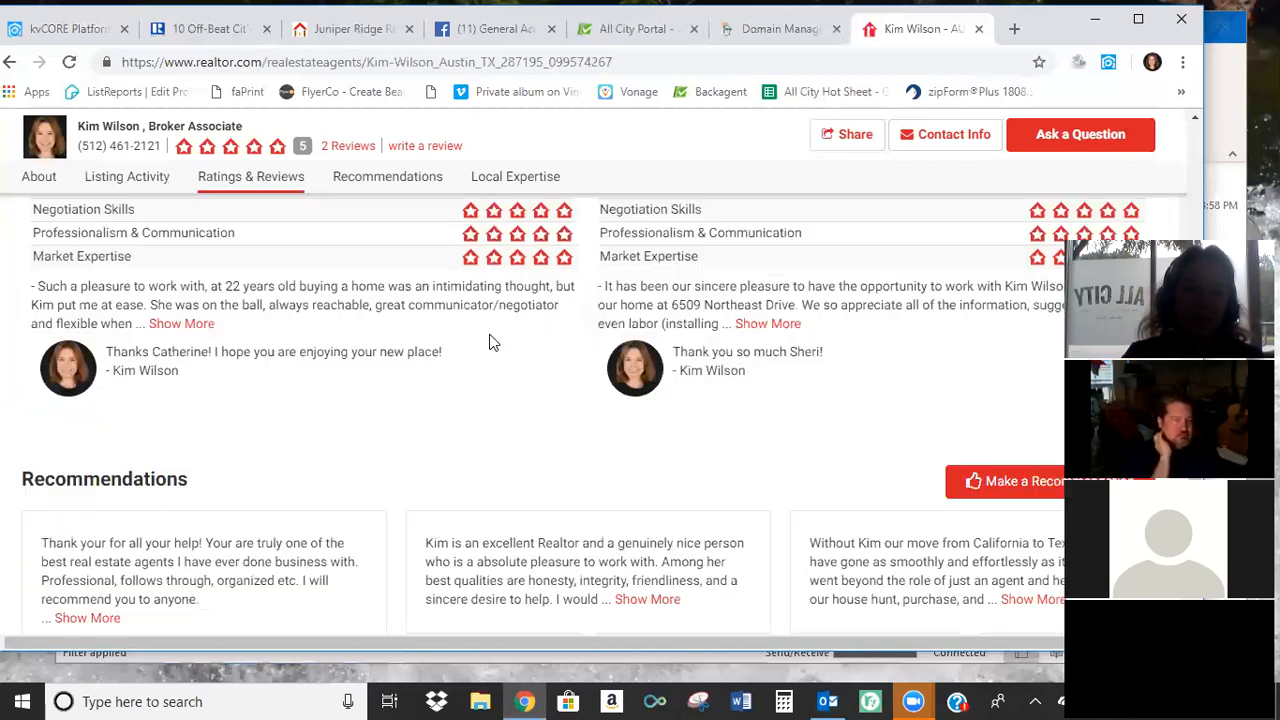
scroll(380, 410, "down", 1)
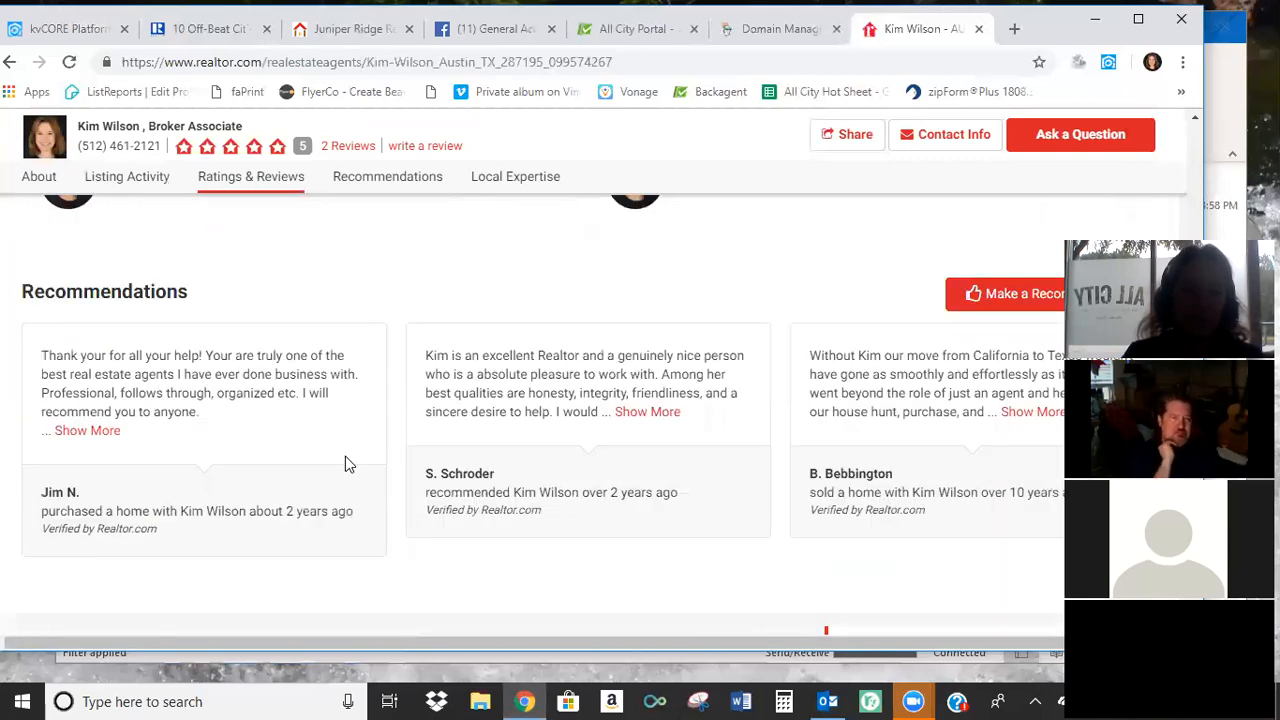
left_click(104, 436)
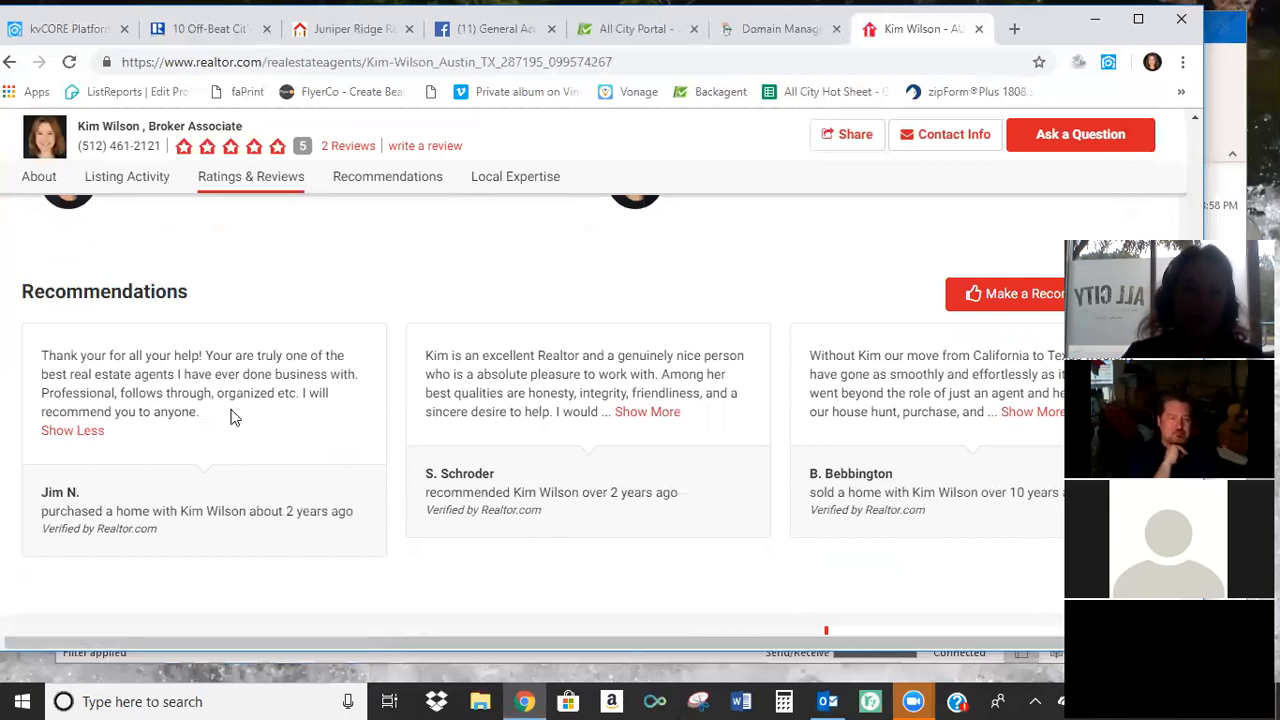
left_click_drag(165, 403, 30, 360)
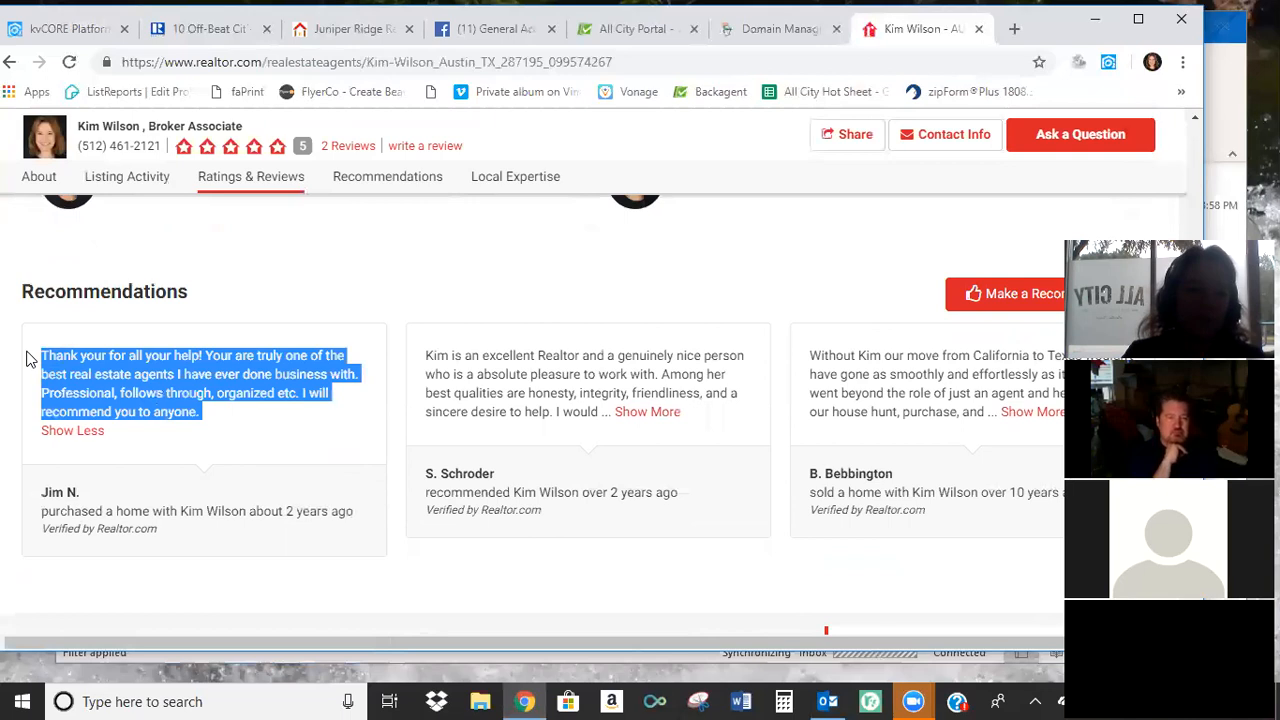
right_click(103, 371)
left_click(140, 384)
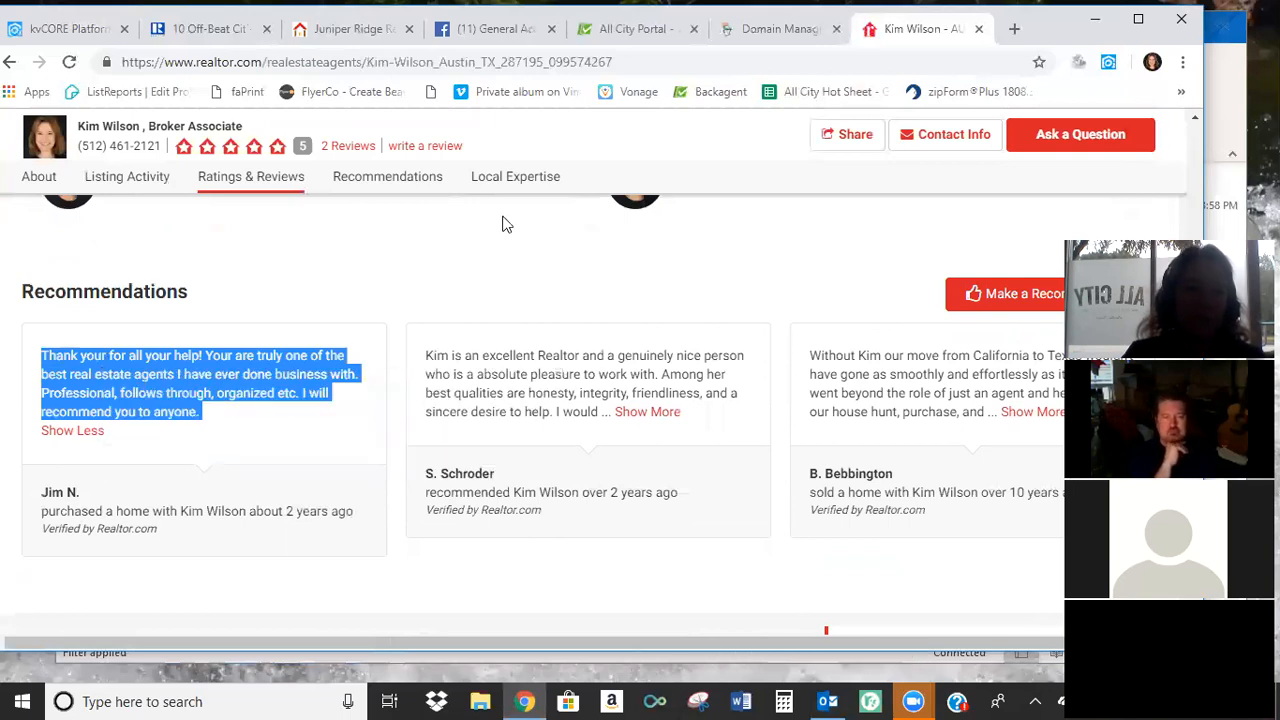
Start a new testimonial in kvCORE, entering the reviewer's name and pasting the copied recommendation as the testimonial text.
left_click(88, 30)
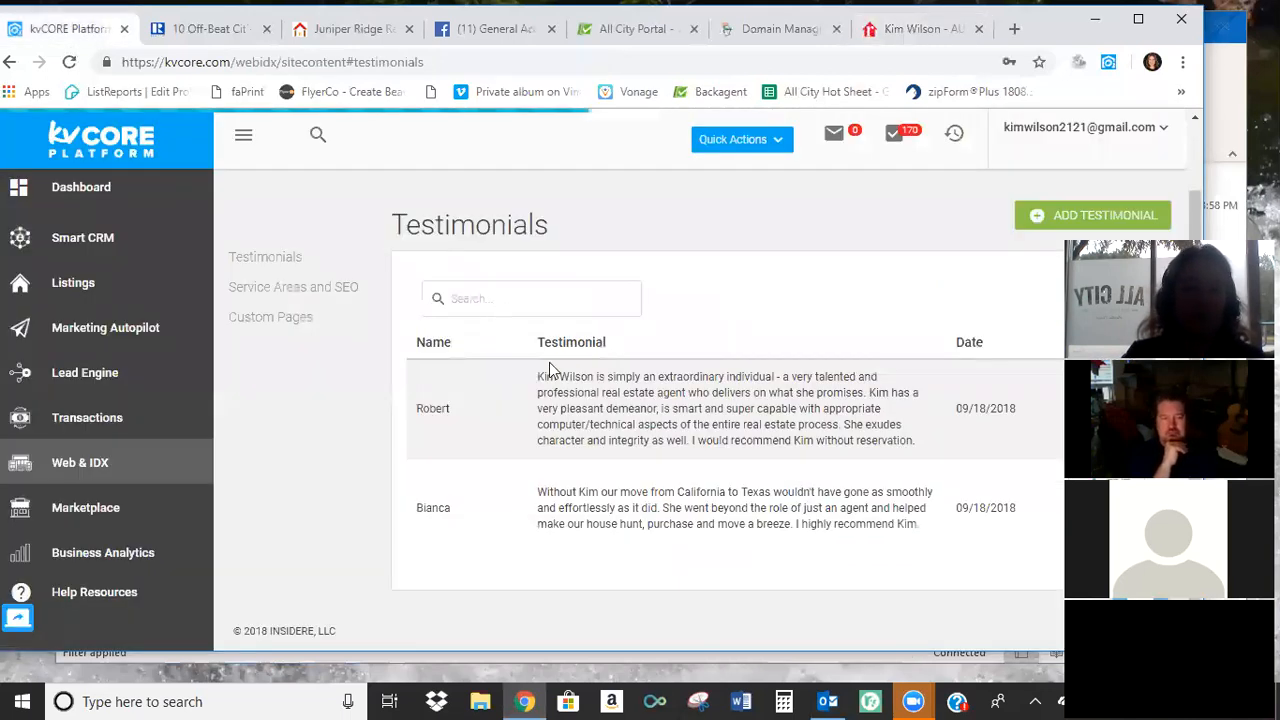
left_click(1085, 215)
left_click(533, 211)
type("Jim")
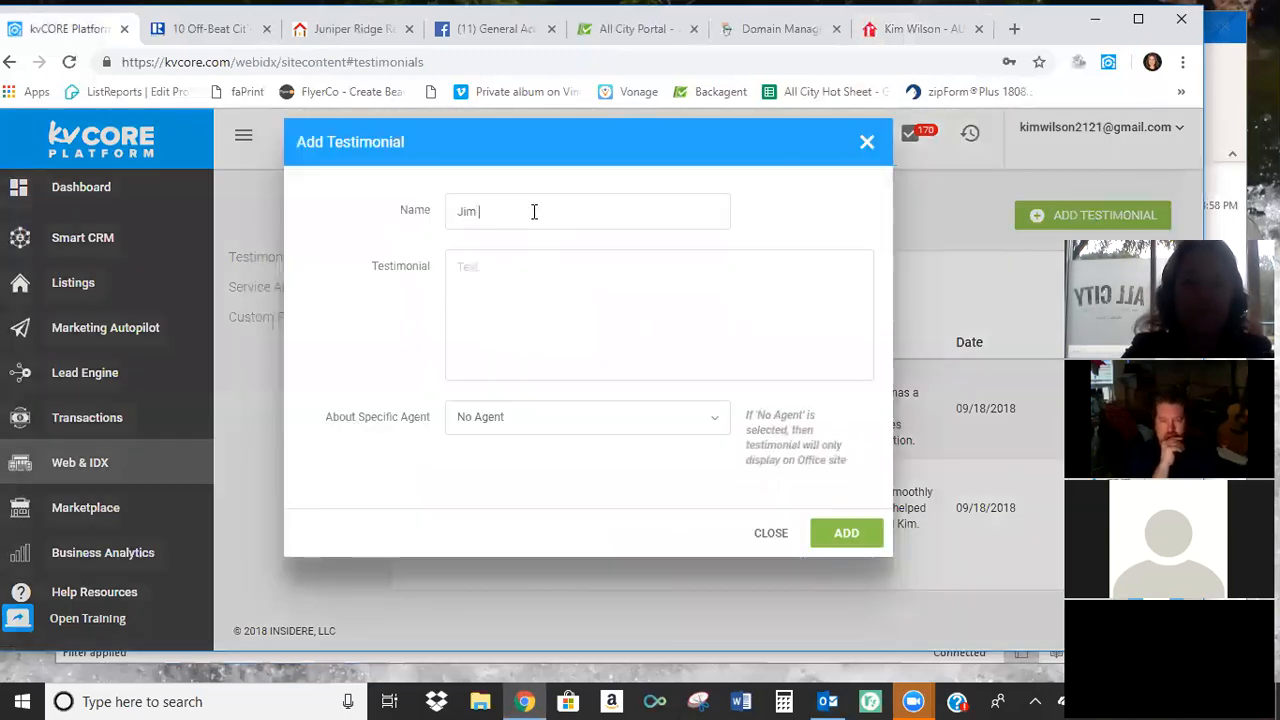
right_click(543, 270)
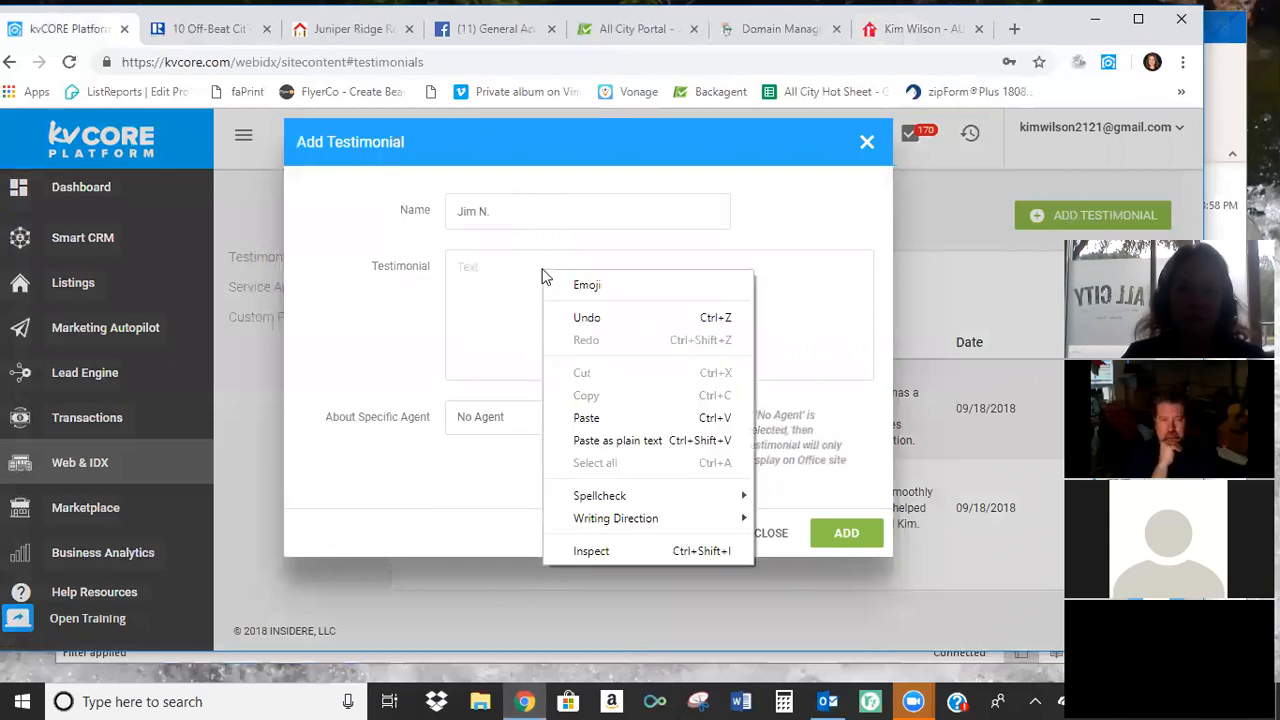
left_click(582, 415)
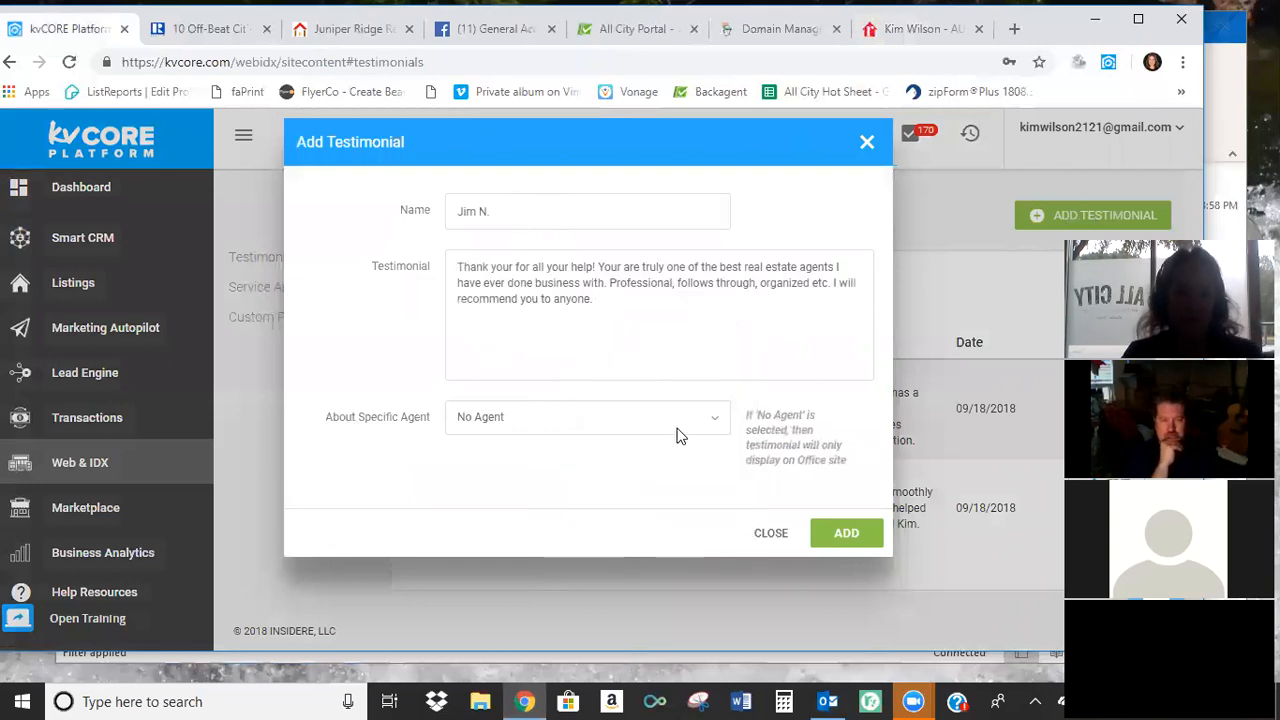
Assign the testimonial to the agent instead of No Agent and add it to the website.
left_click(712, 417)
left_click(597, 482)
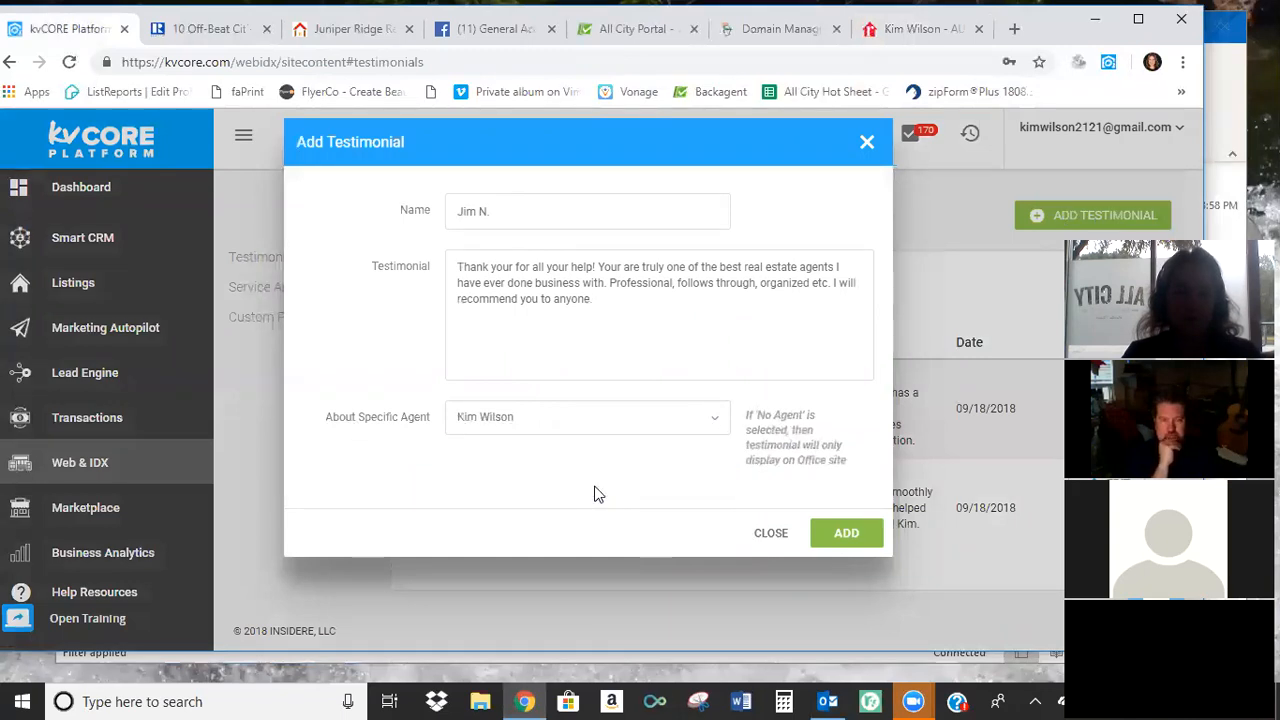
left_click(845, 527)
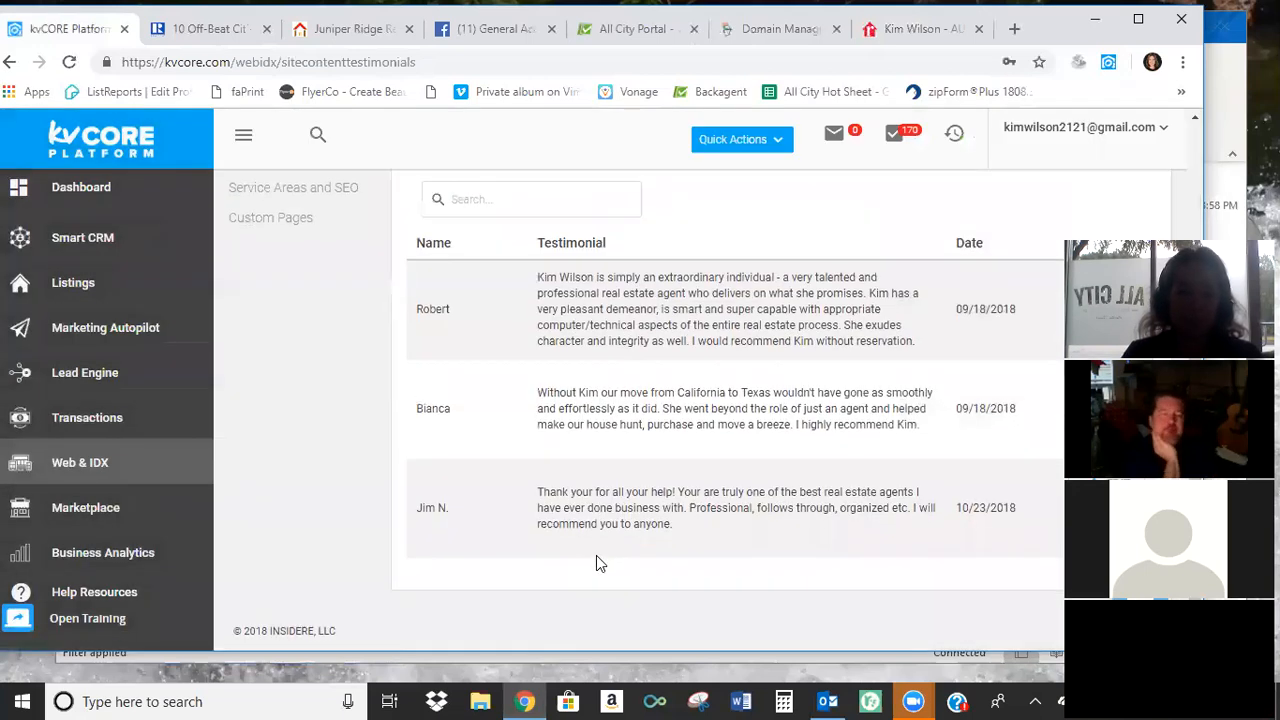
Reopen the Web & IDX website manager, and view the agent's public website in a new tab down to Areas We Cover.
left_click(88, 464)
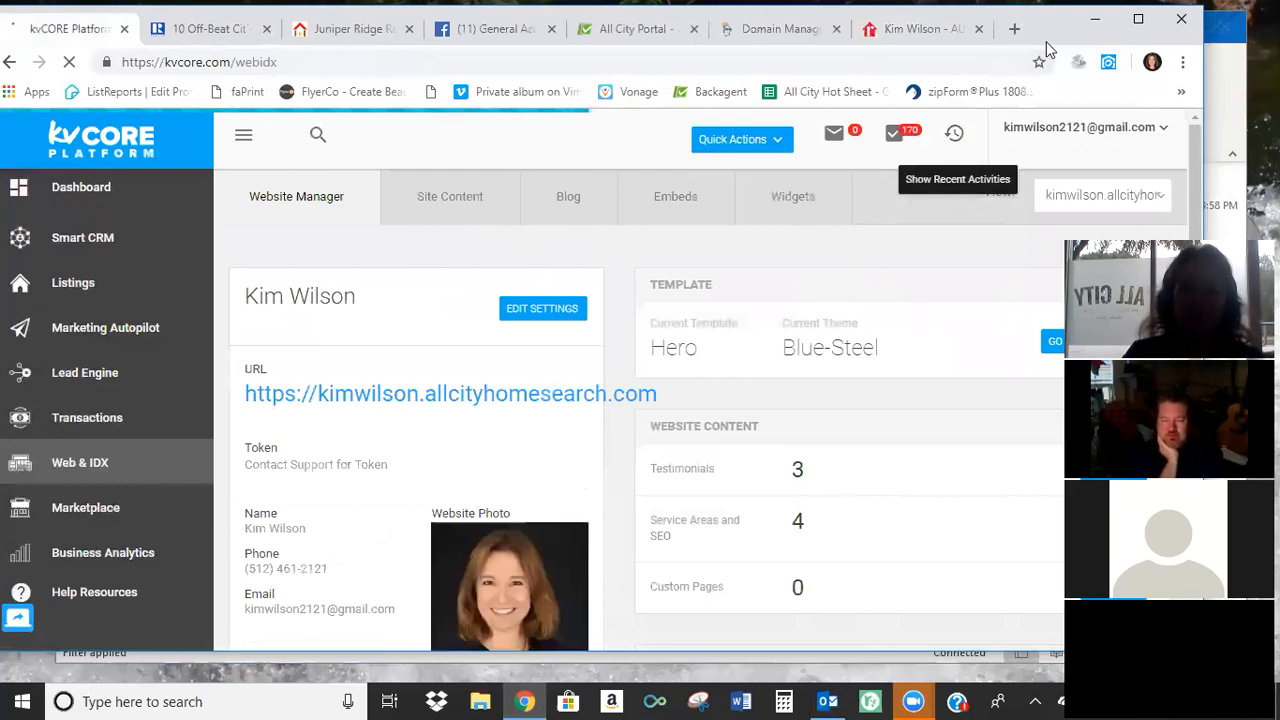
left_click_drag(1046, 41, 1021, 36)
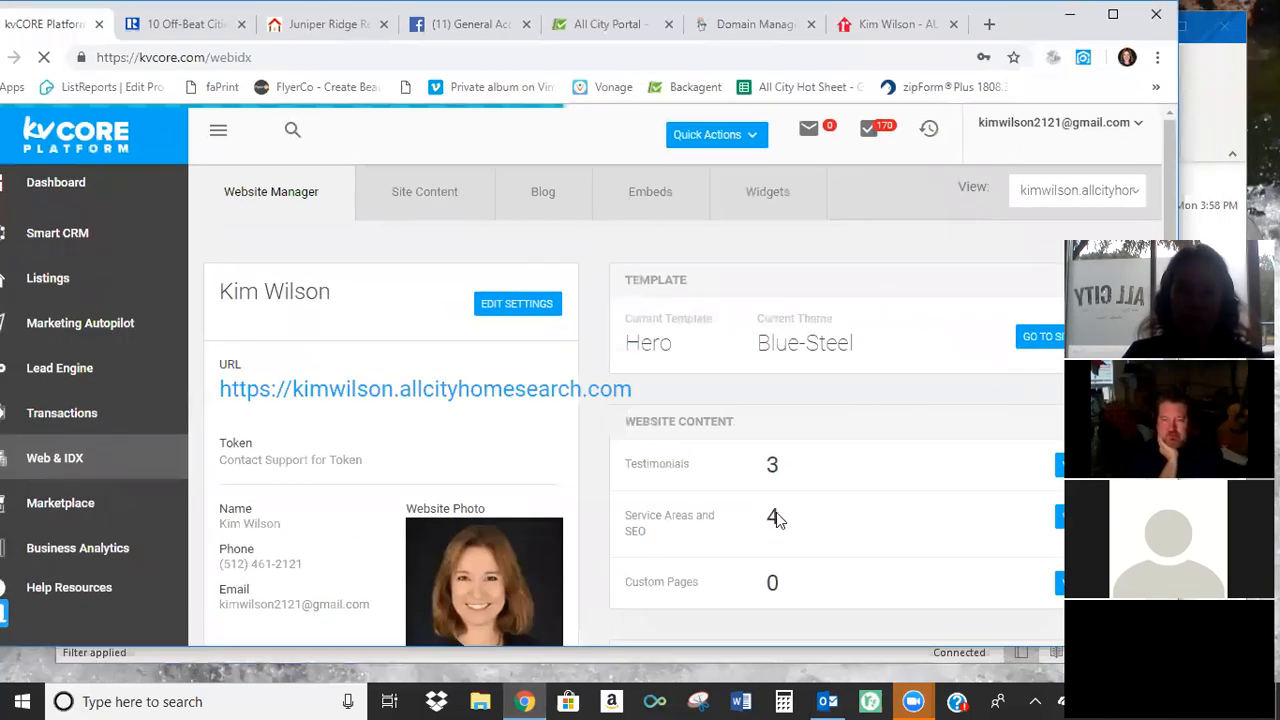
left_click(981, 38)
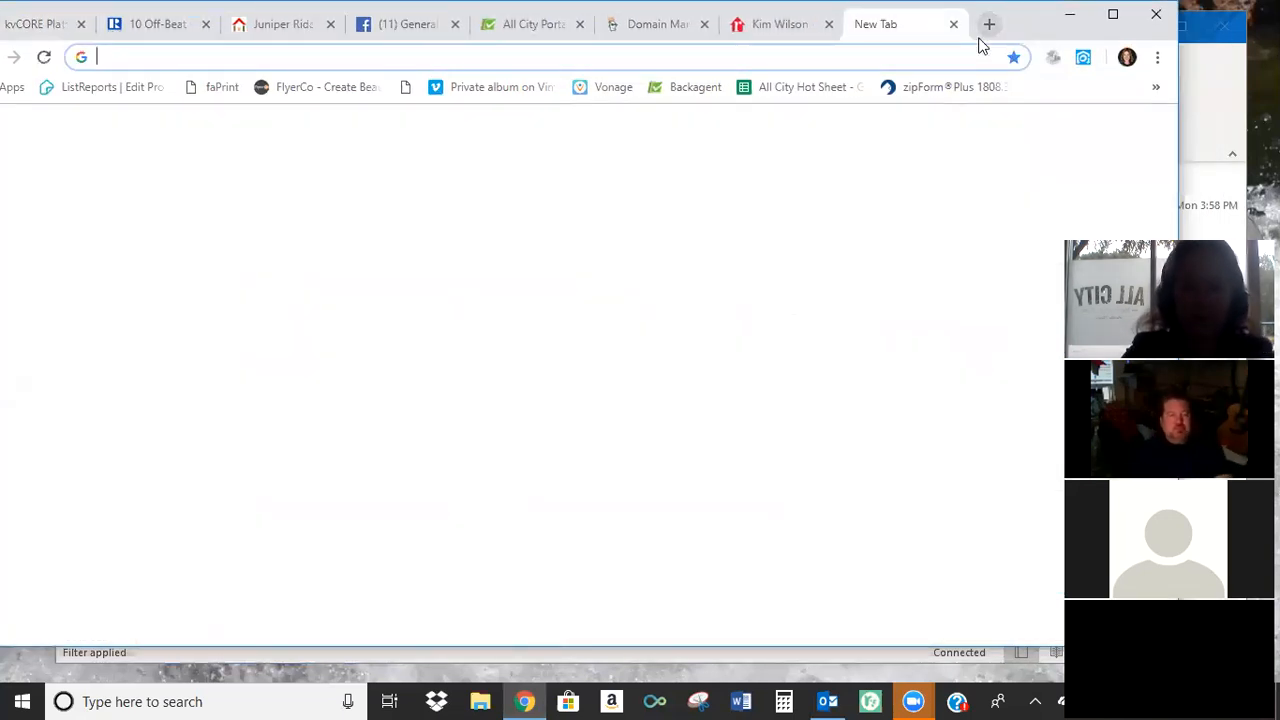
type("kim")
key("Return")
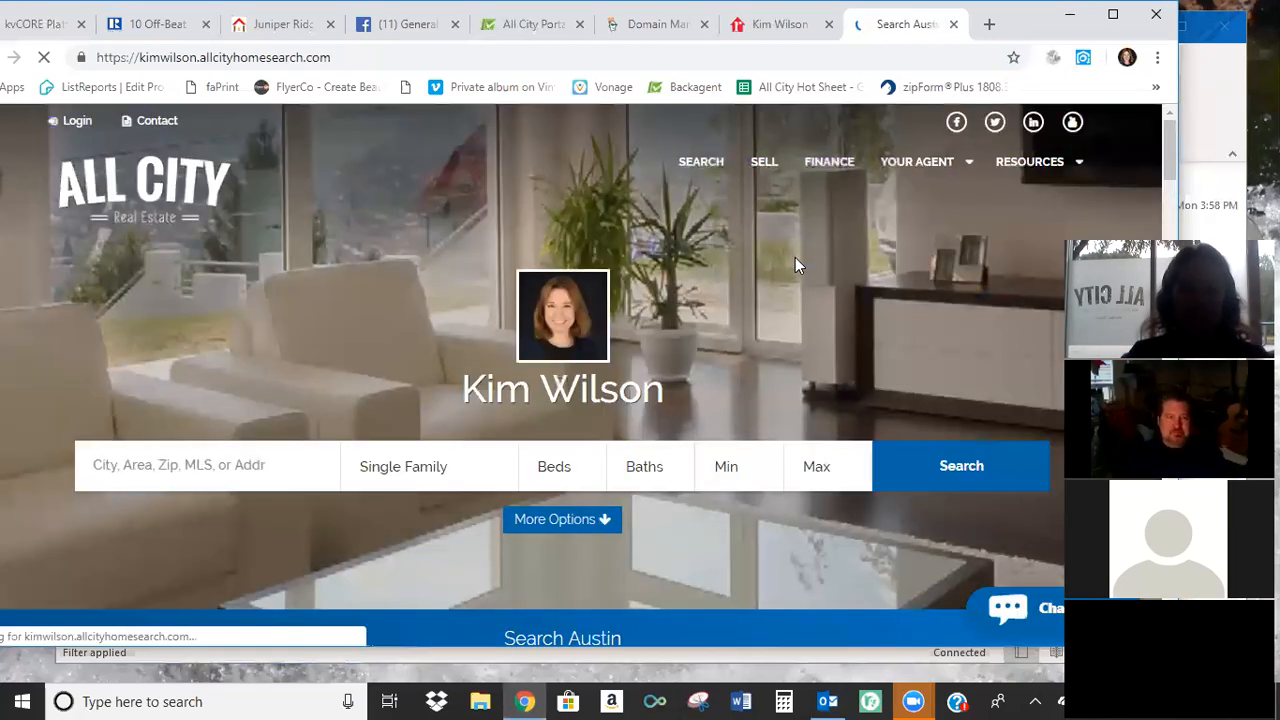
scroll(795, 257, "down", 2)
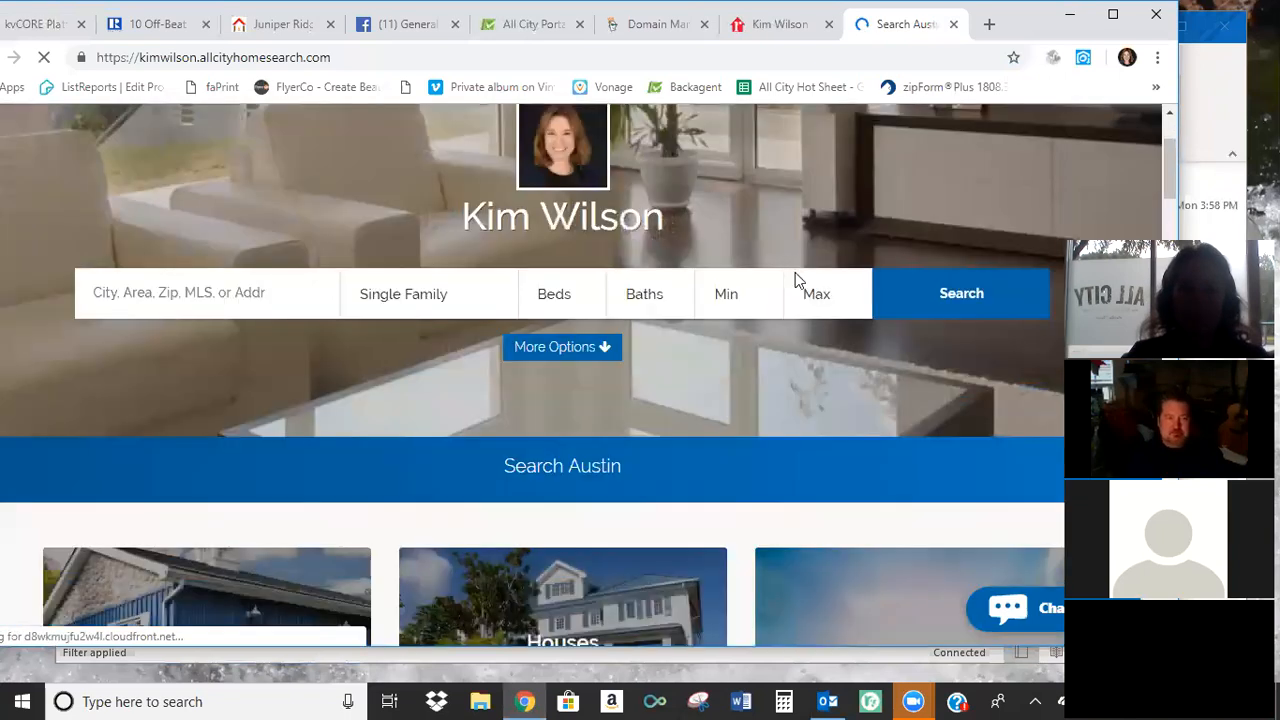
scroll(795, 275, "down", 5)
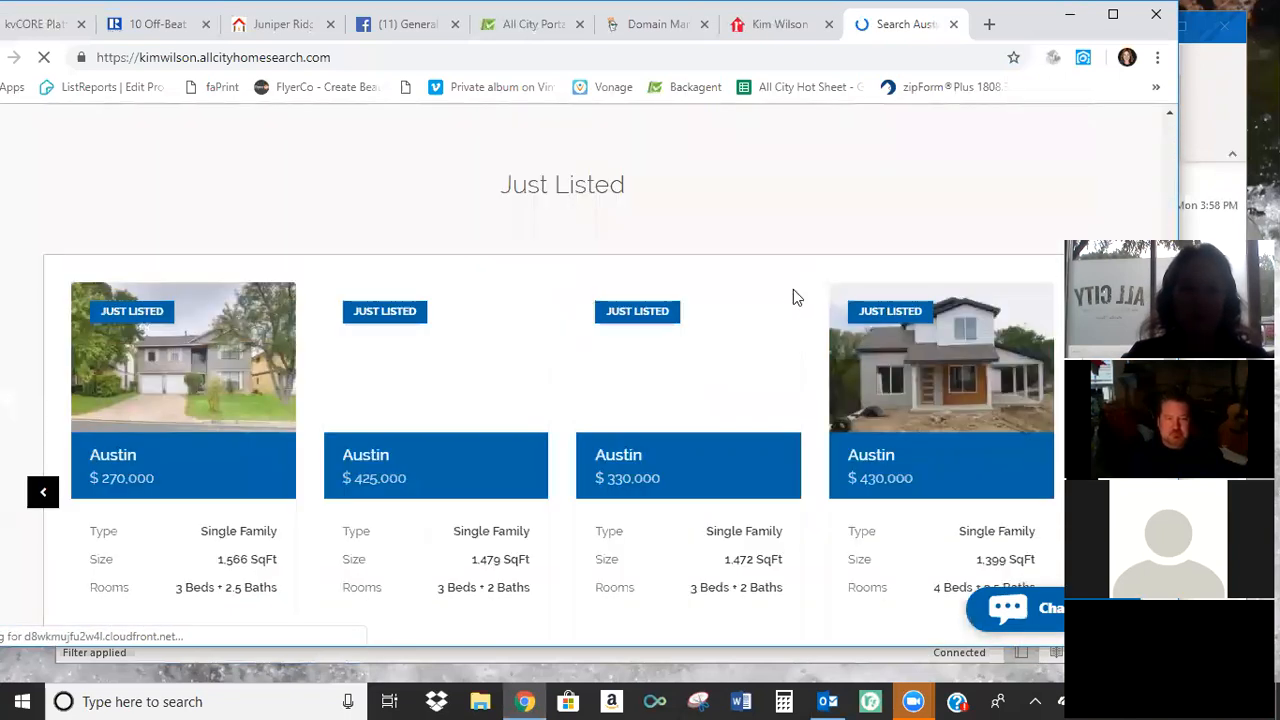
scroll(793, 297, "down", 10)
scroll(585, 258, "down", 1)
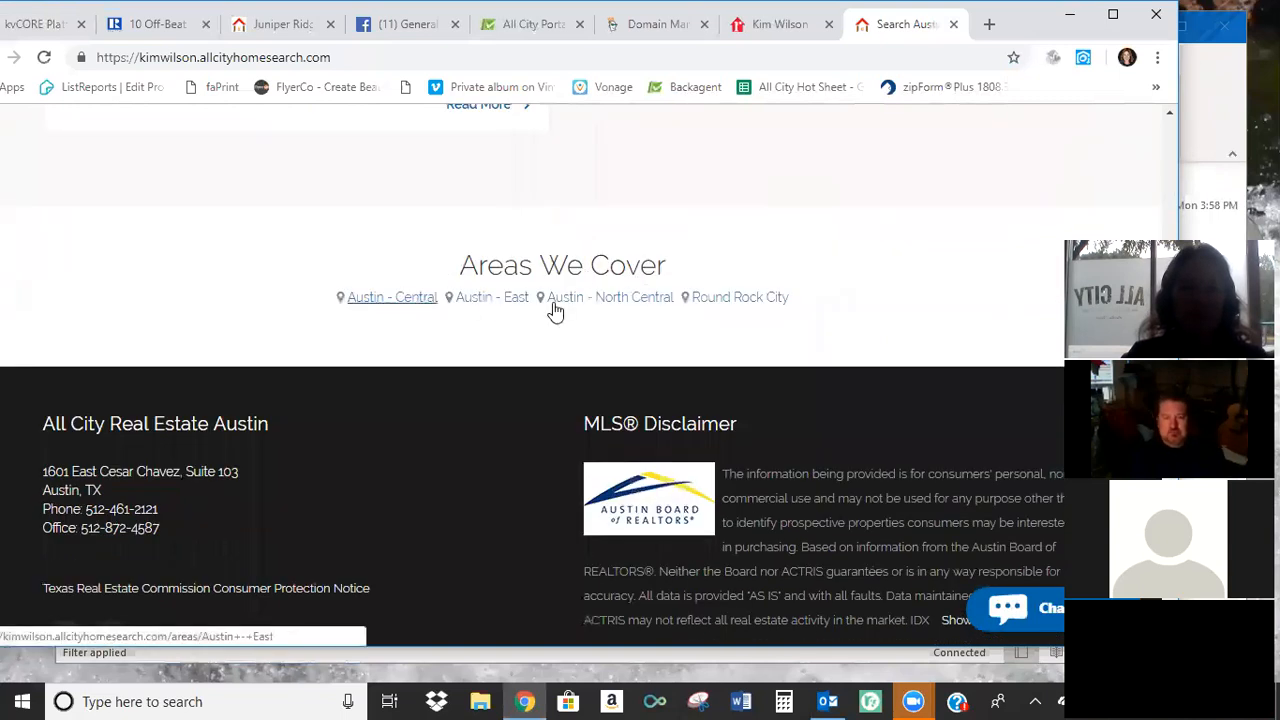
Return to kvCORE and open the Service Areas and SEO section from the website content, ready to add an area.
left_click(57, 30)
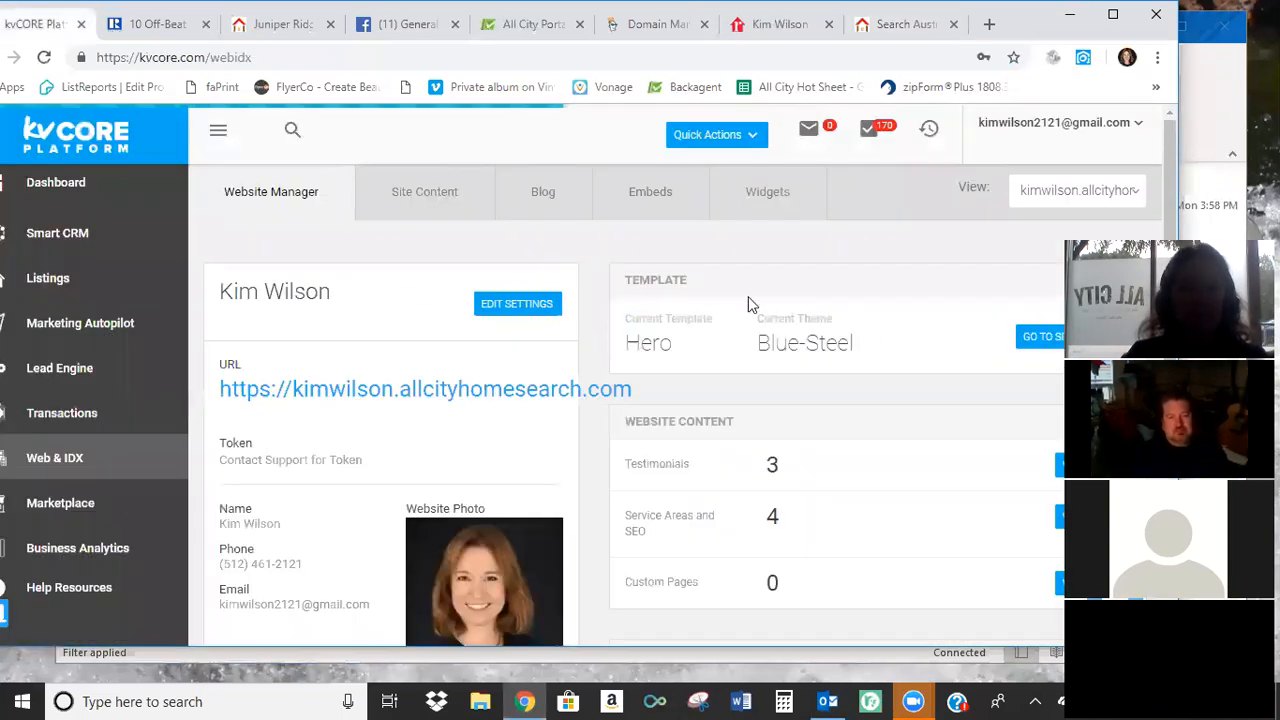
left_click(1059, 516)
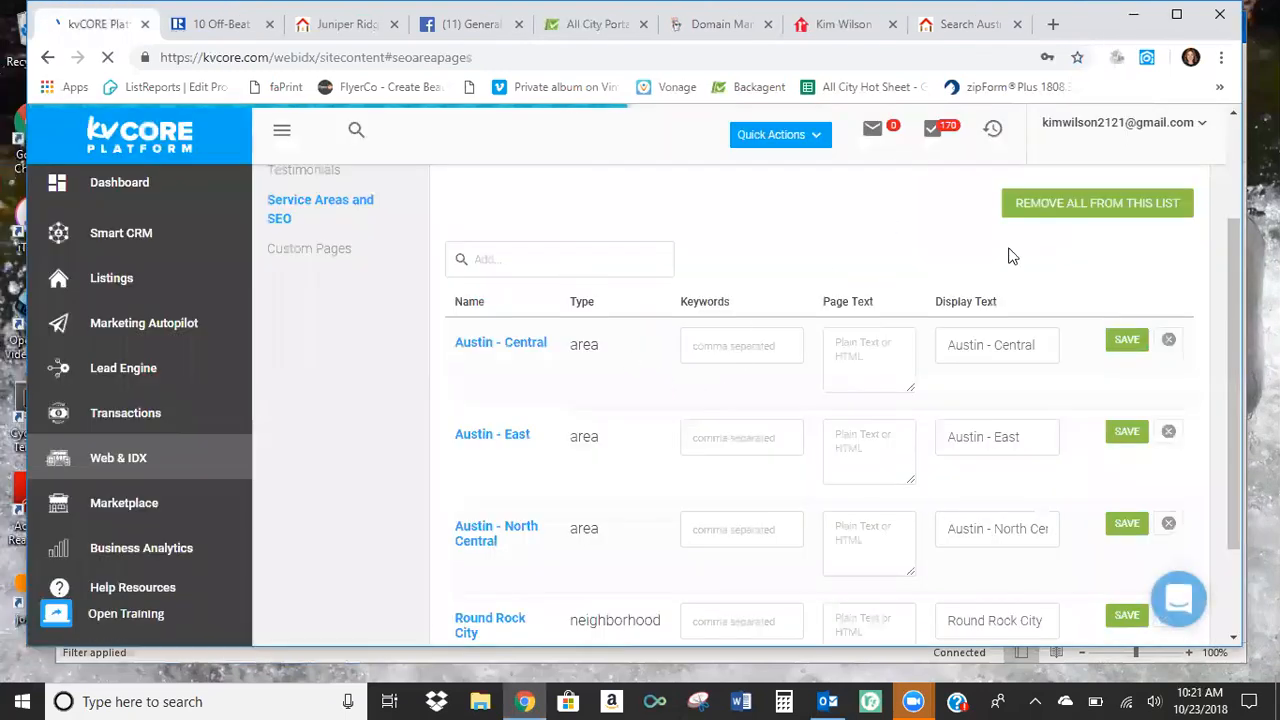
left_click(571, 266)
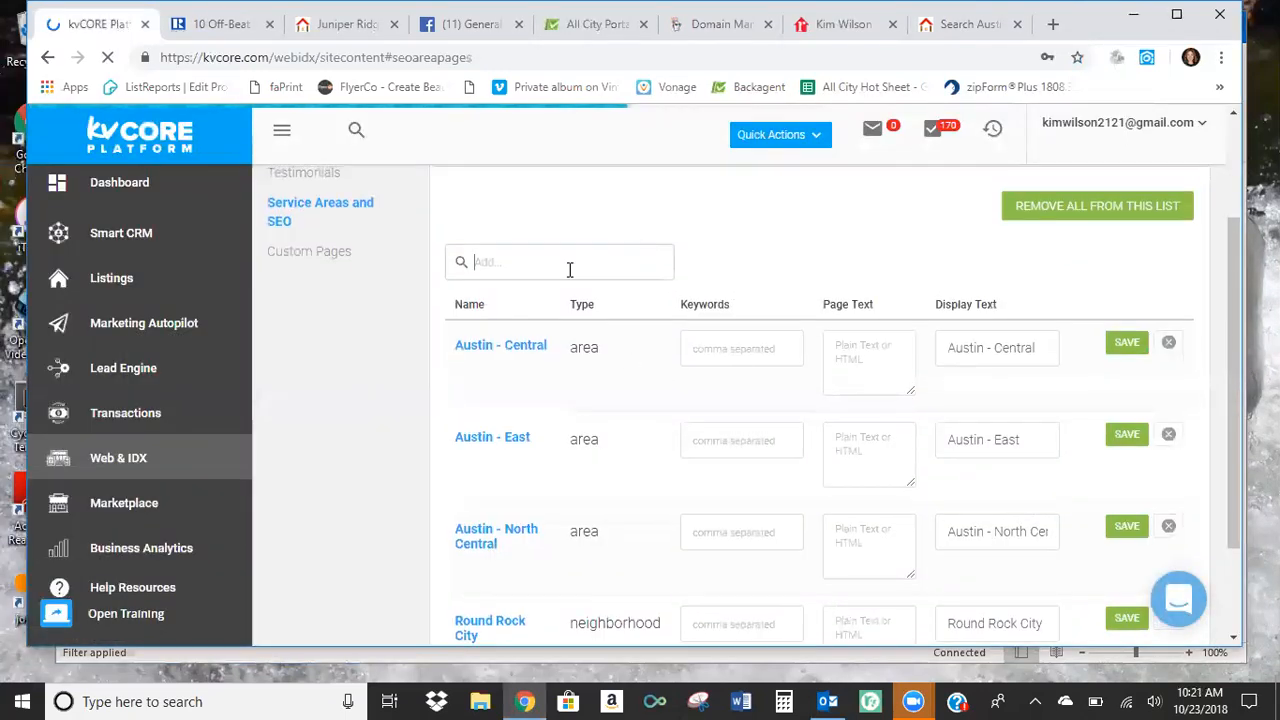
type("p")
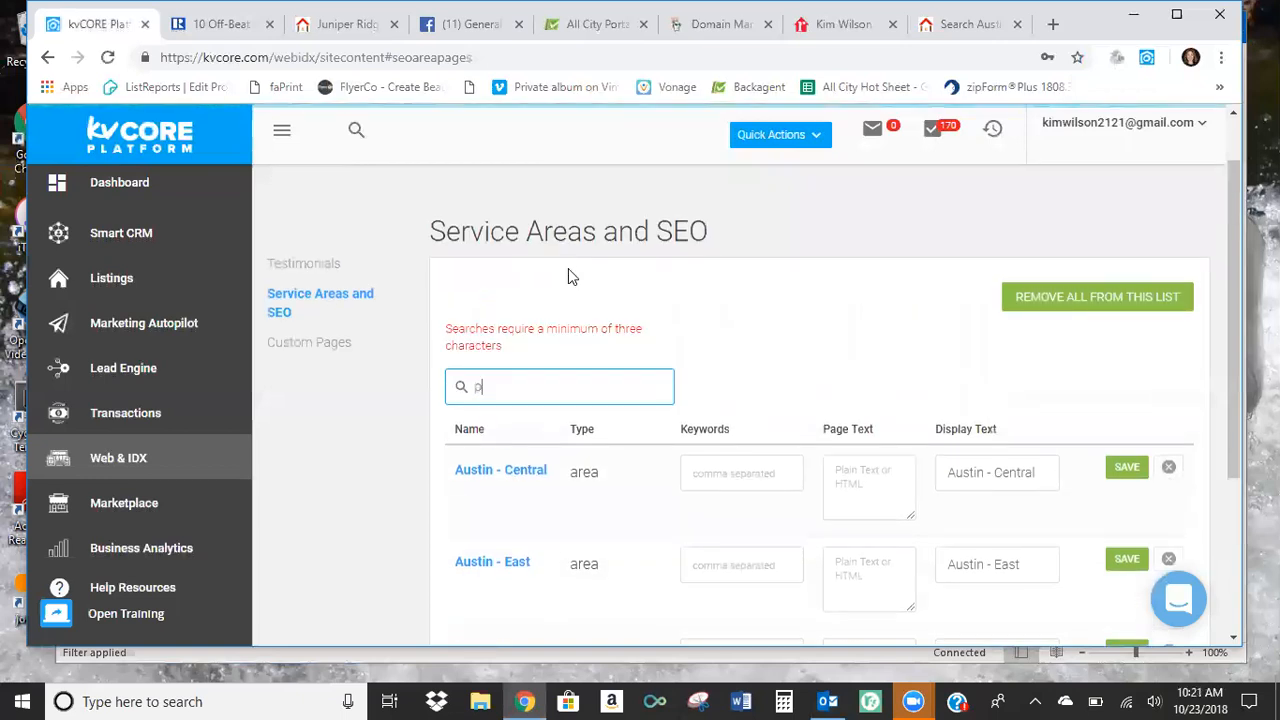
type("fluge")
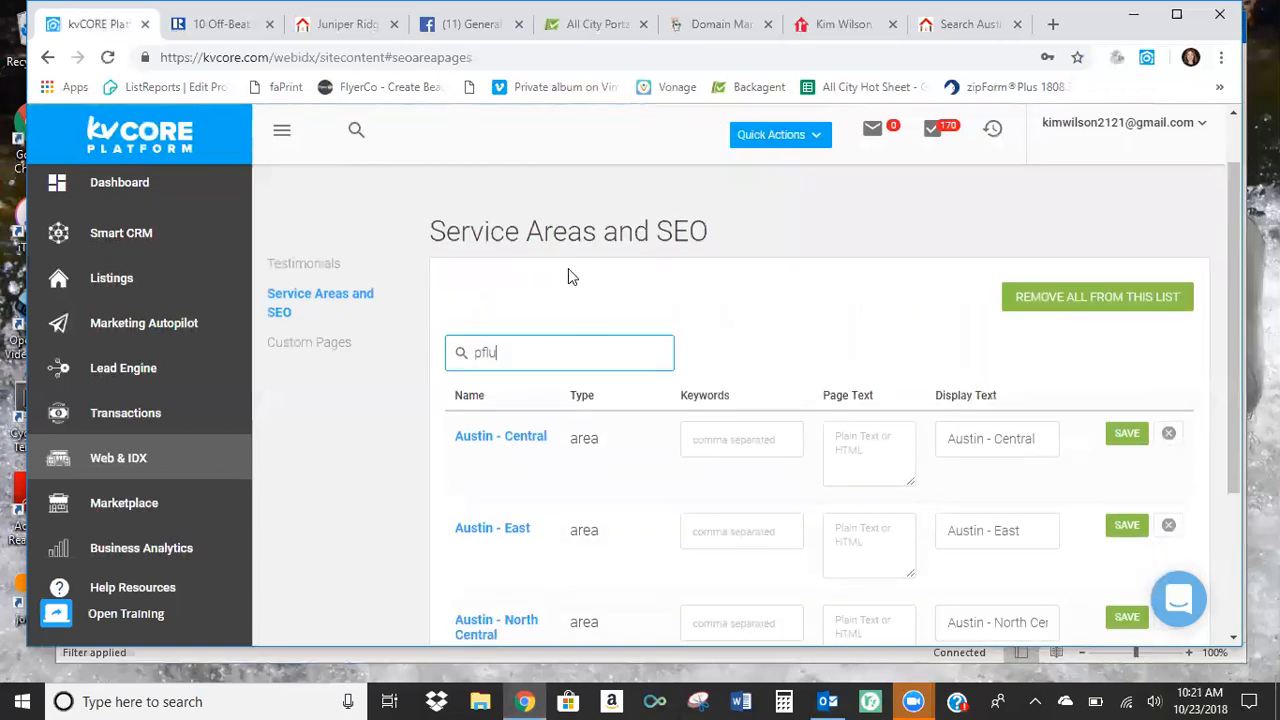
key("BackSpace")
key("BackSpace")
key("BackSpace")
key("BackSpace")
key("BackSpace")
key("BackSpace")
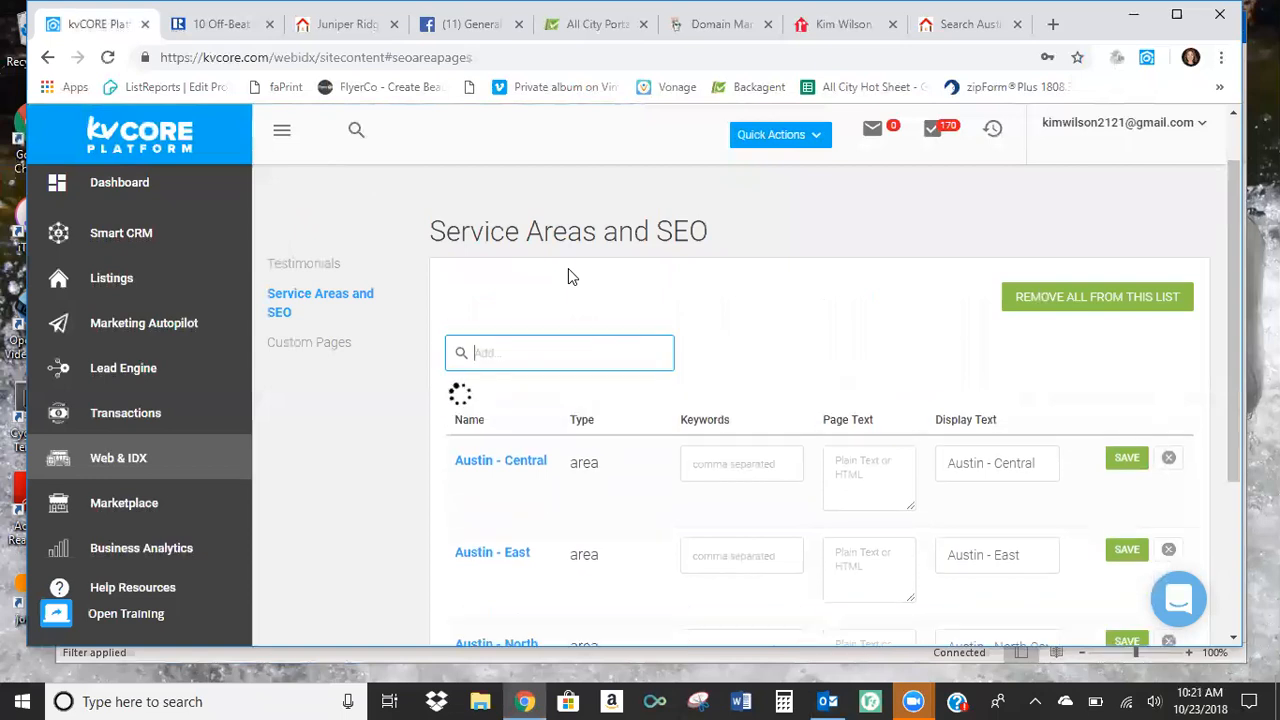
Search for "Pflu" and add the Pflugerville city entry to the service areas list.
type("Pfl")
key("BackSpace")
key("BackSpace")
type("f")
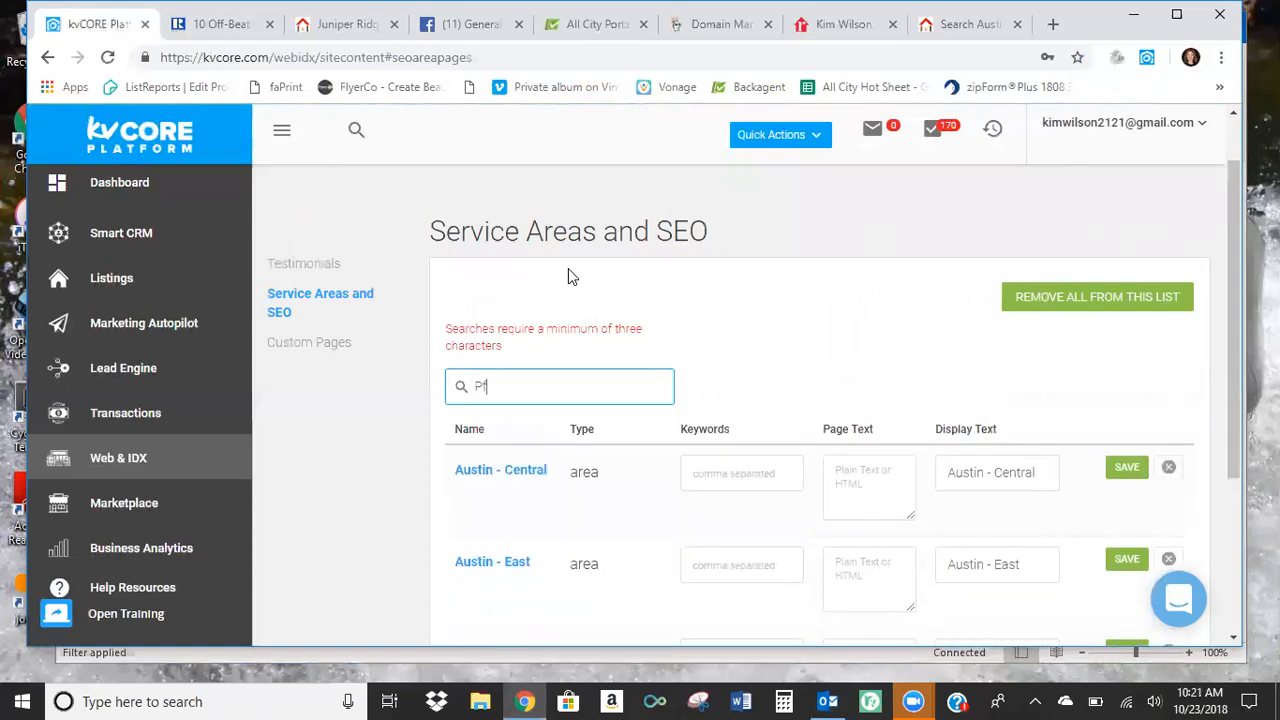
type("lu")
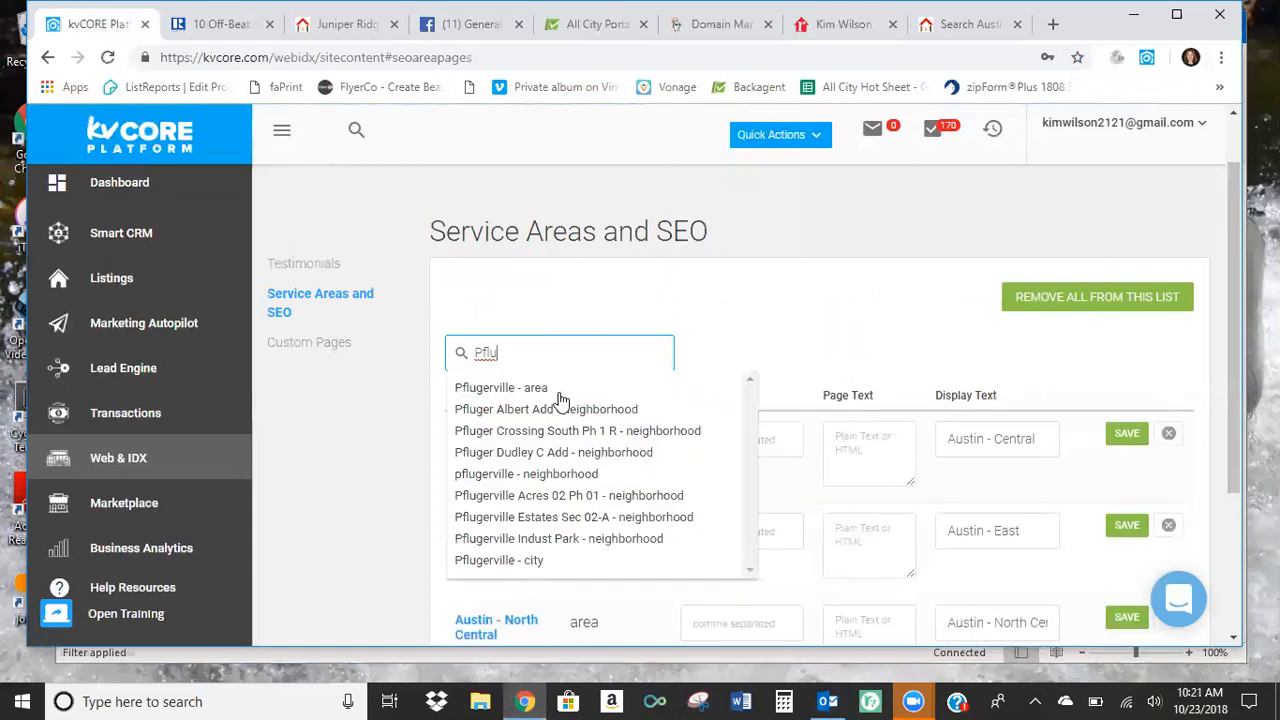
left_click(515, 563)
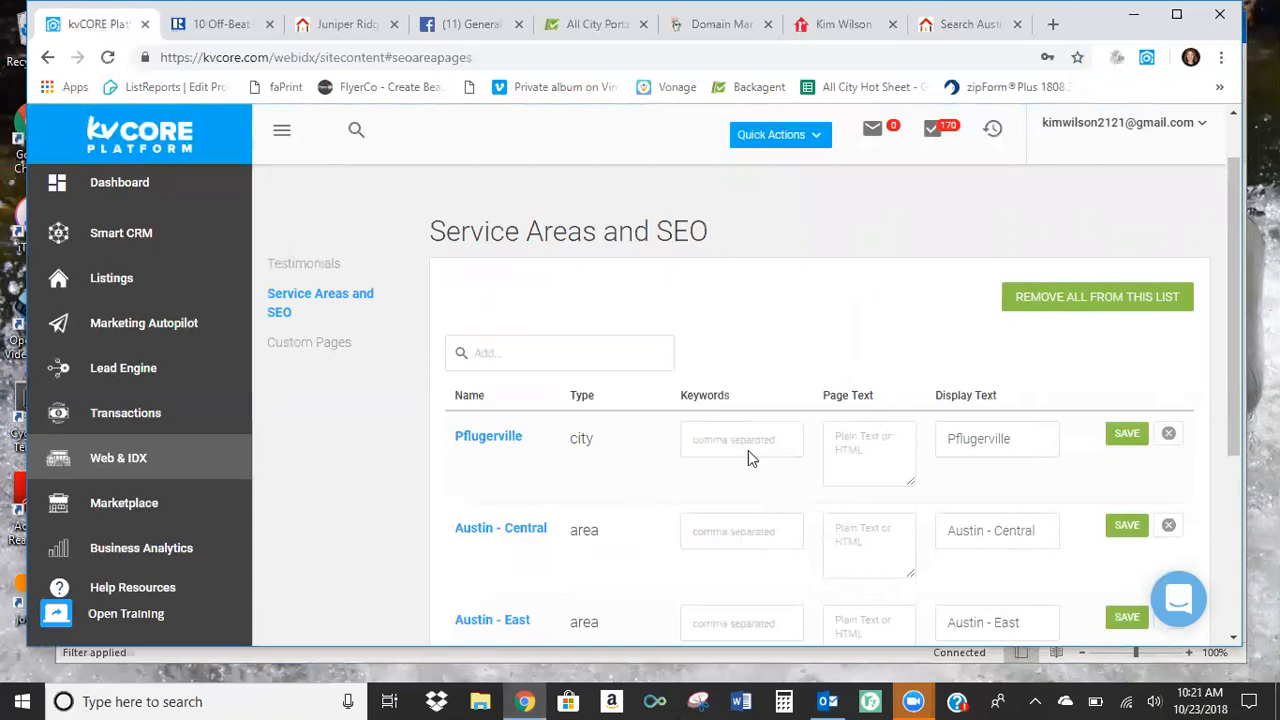
scroll(880, 365, "down", 3)
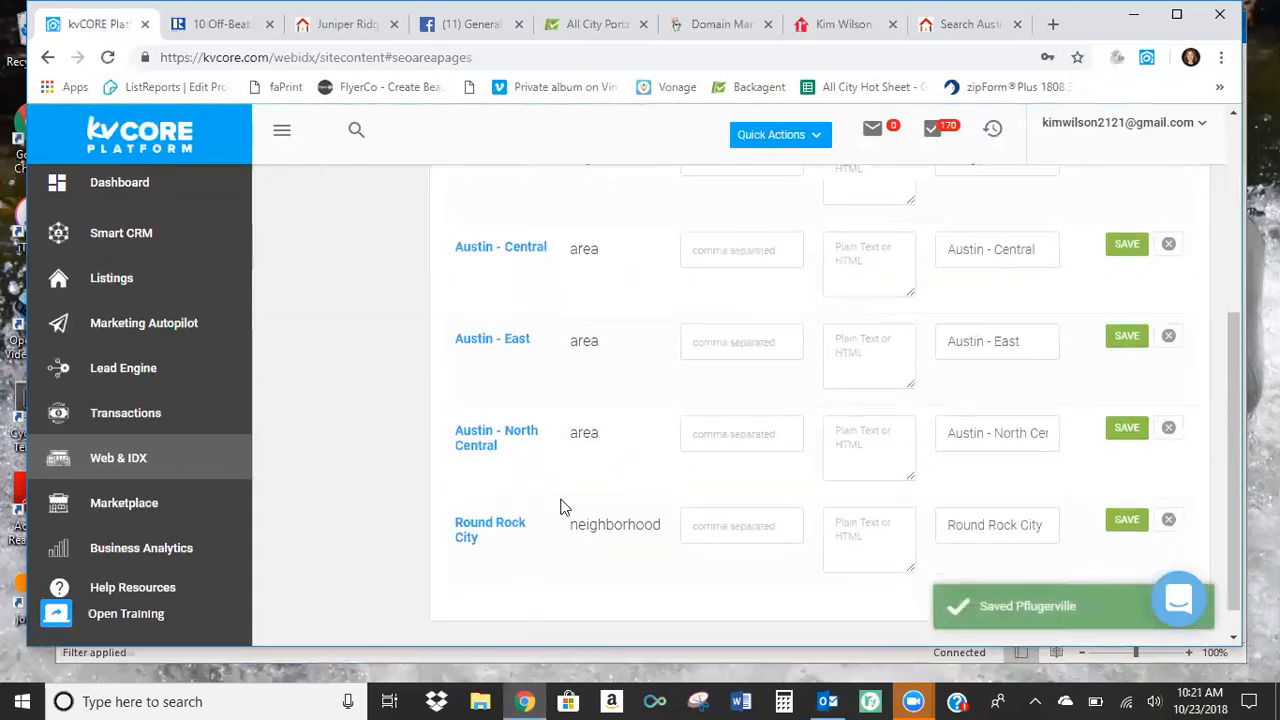
scroll(565, 502, "down", 1)
scroll(567, 497, "up", 3)
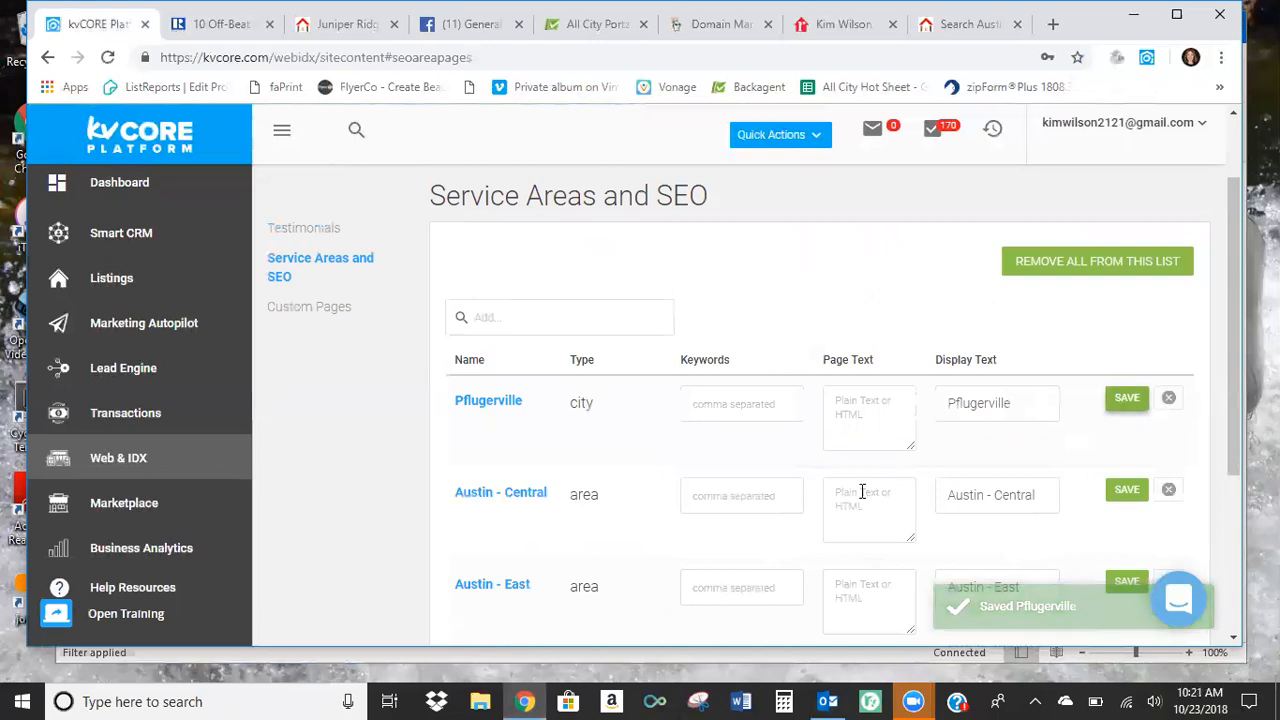
Switch to the agent's public website and reload it to check the covered areas.
left_click(965, 24)
scroll(431, 338, "up", 8)
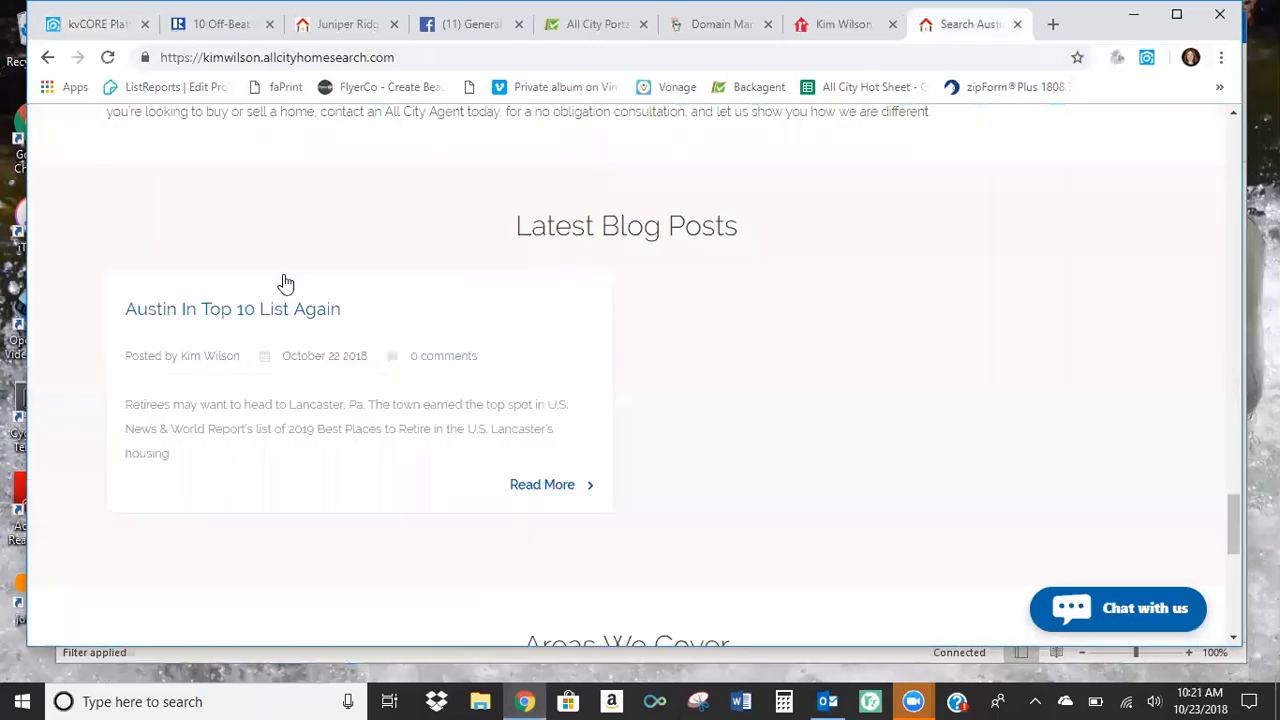
left_click(108, 59)
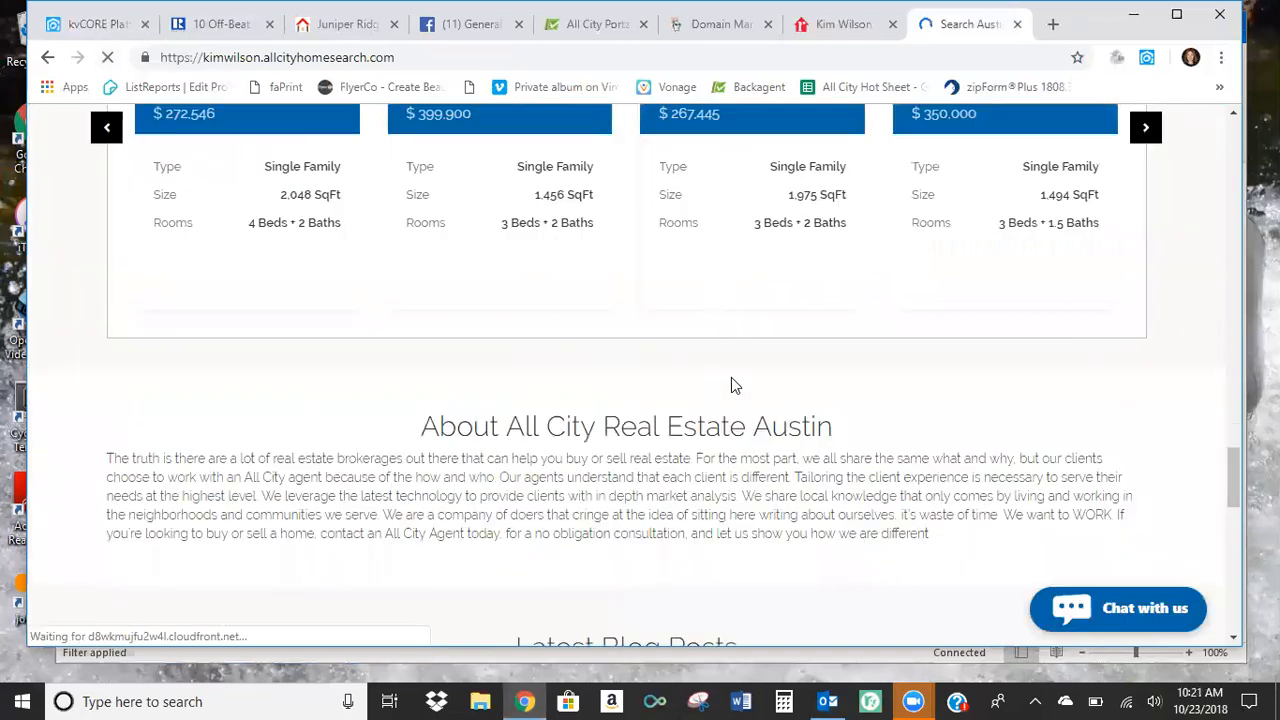
Return to the kvCORE Web & IDX website manager and open the Custom Pages section of the site content.
key("ctrl+Tab")
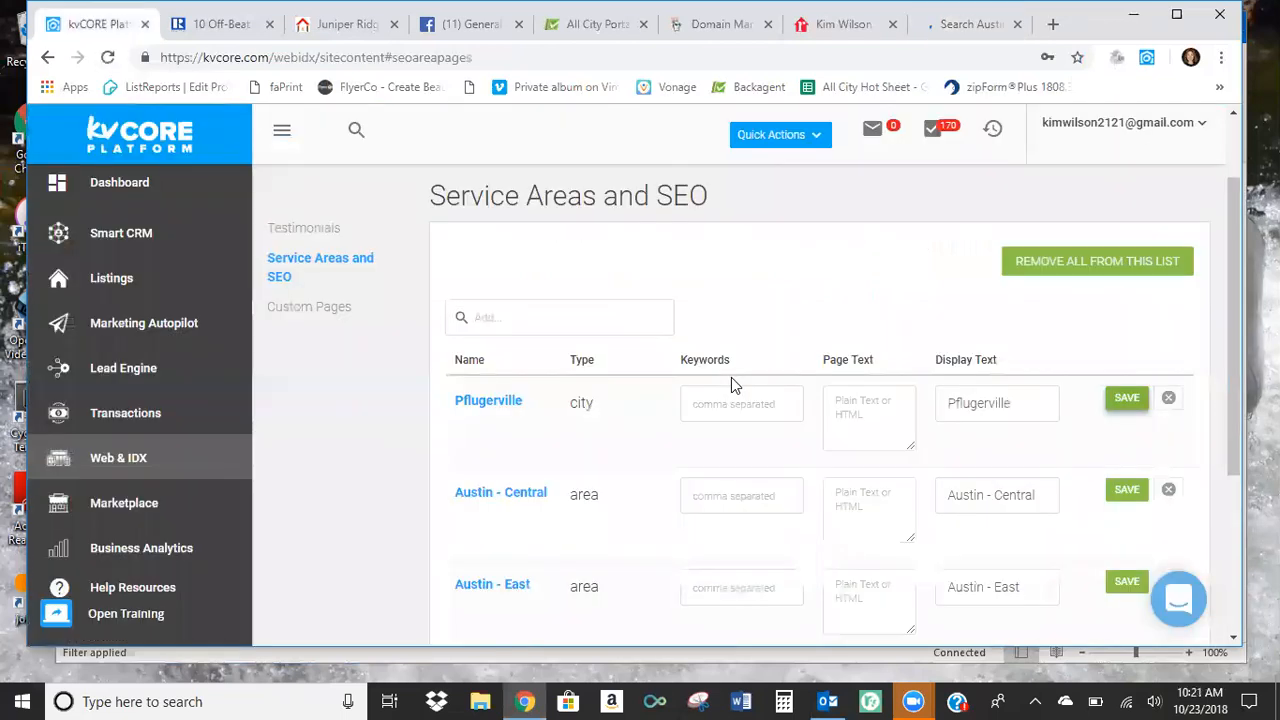
left_click(127, 462)
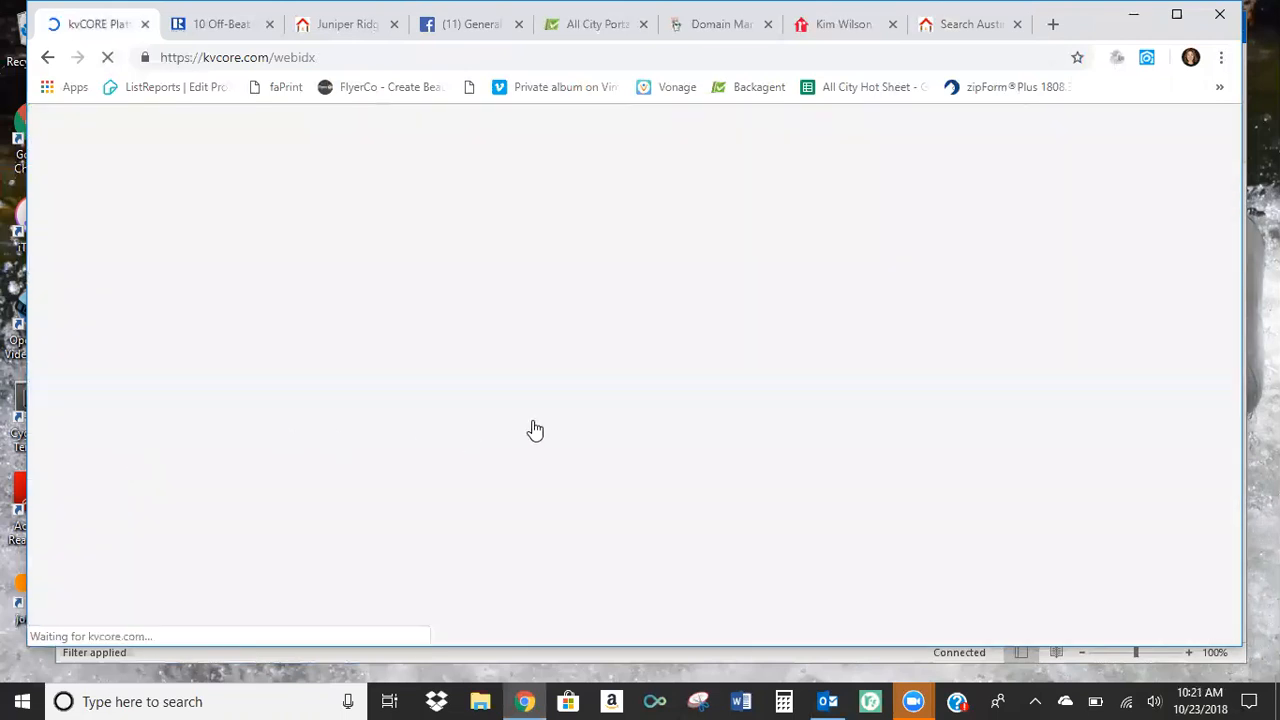
scroll(533, 428, "down", 1)
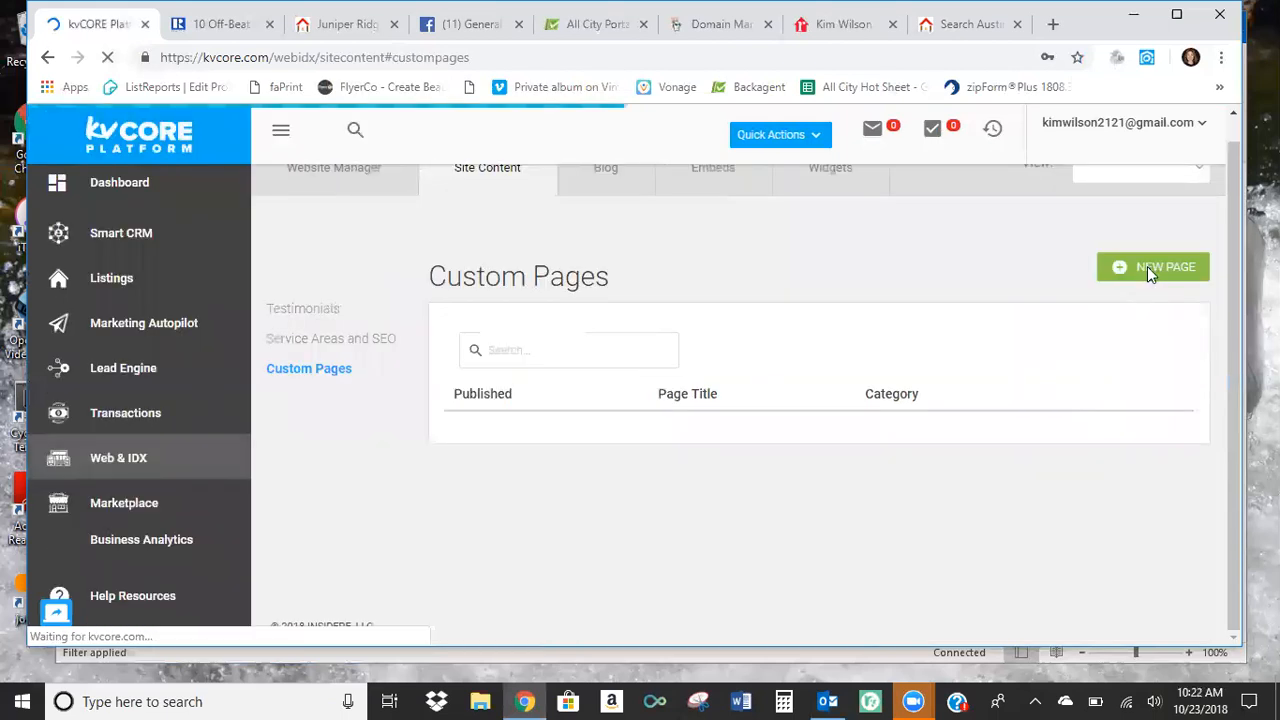
Start a new custom page titled "School Information" and leave its content area empty.
left_click(1150, 268)
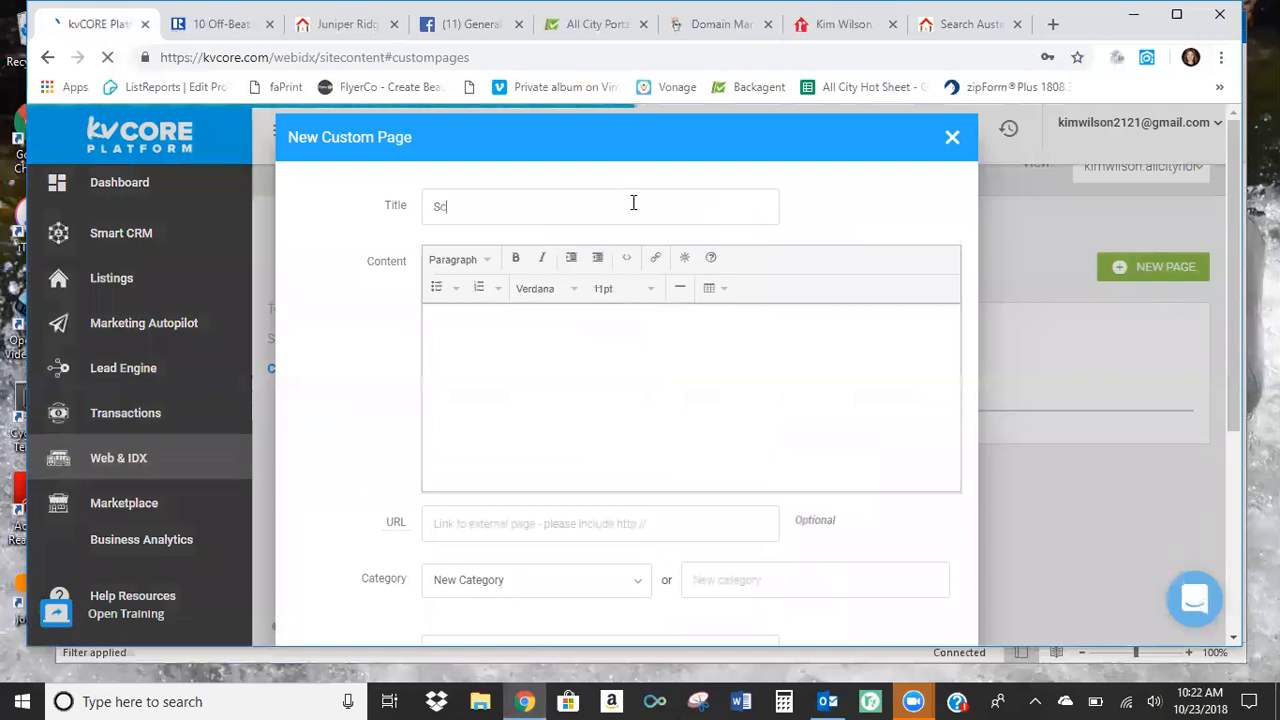
type("School Inform")
left_click(537, 357)
left_click(494, 526)
In a new browser tab, search for "great schools austin" and open the GreatSchools page of Austin school ratings.
left_click(1053, 24)
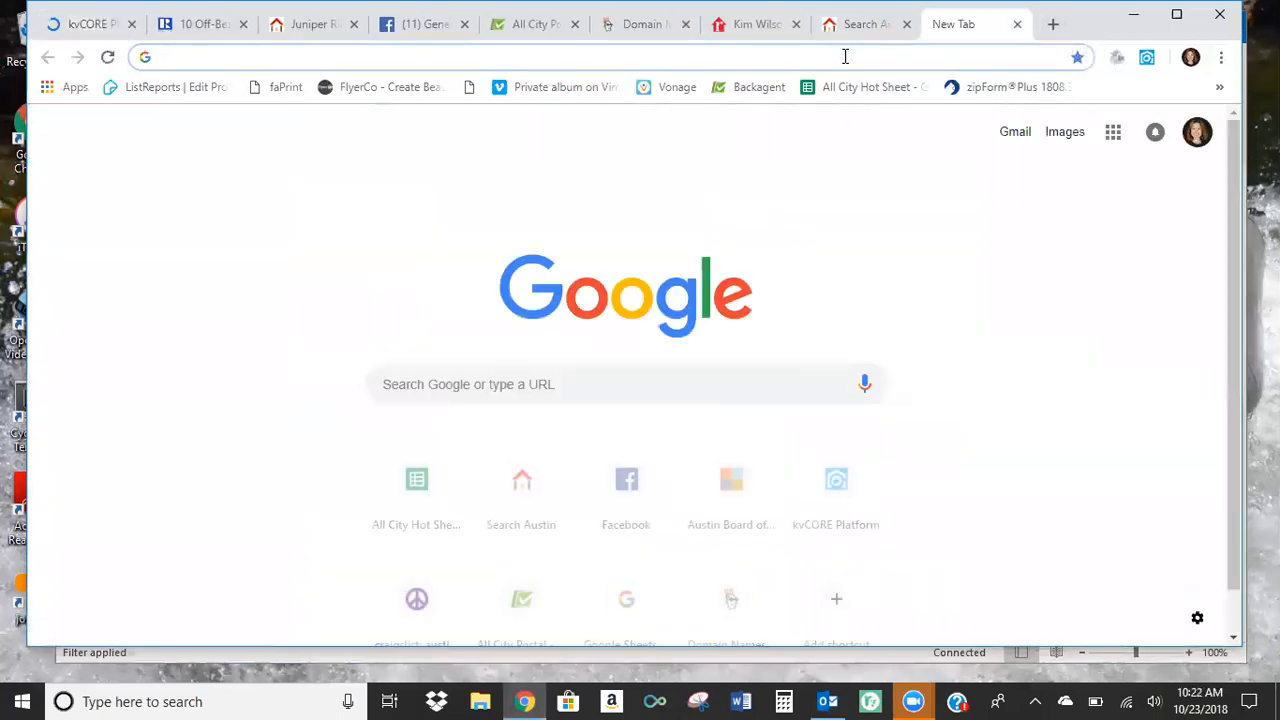
type("k")
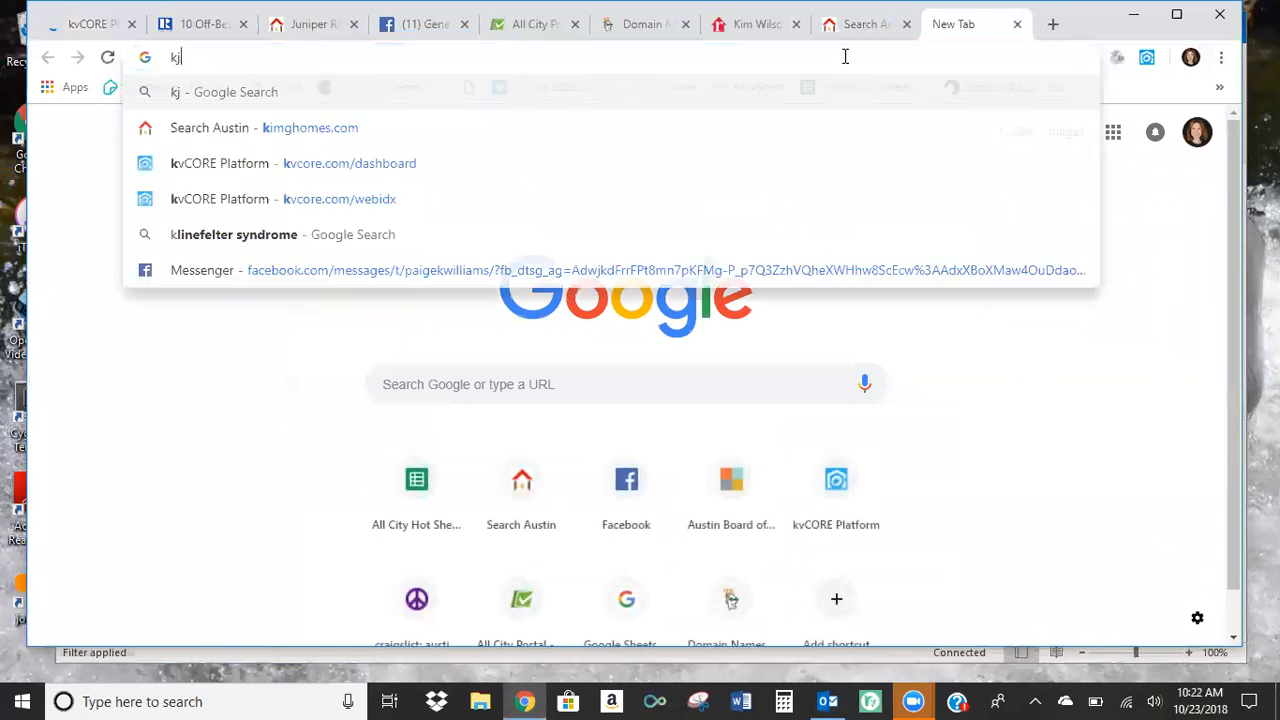
key("BackSpace")
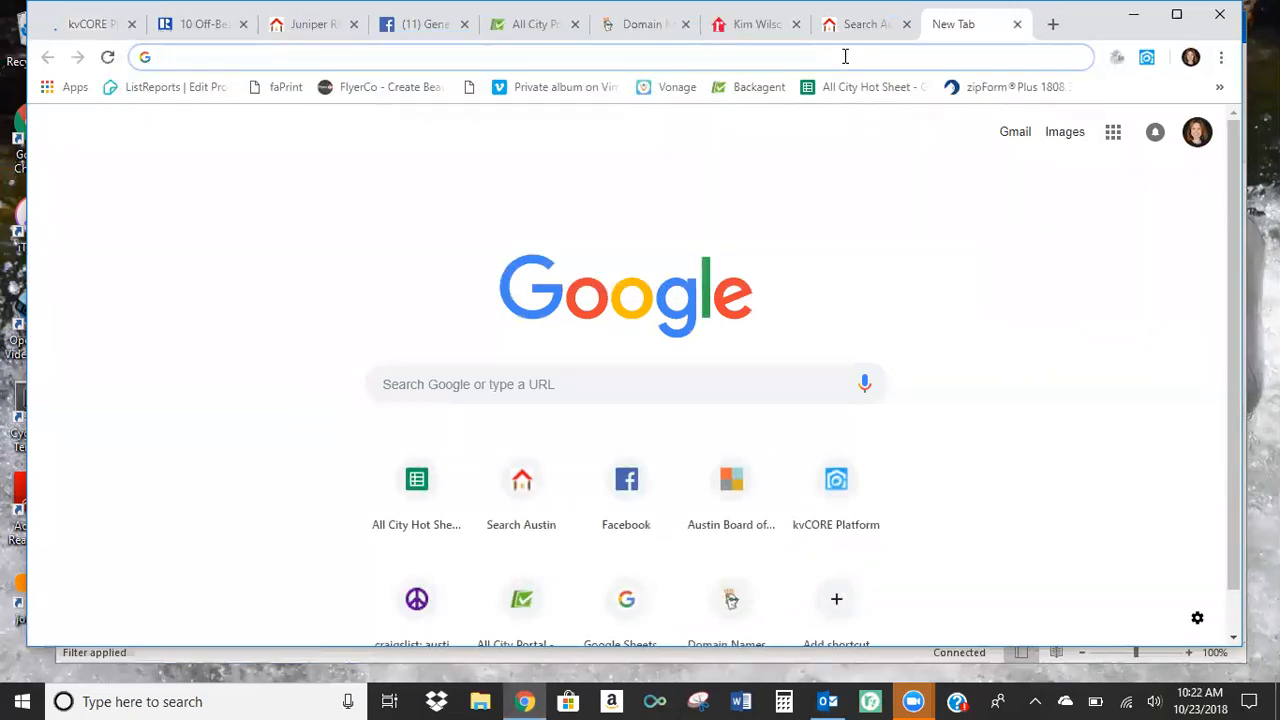
type("ds")
key("BackSpace")
key("BackSpace")
type("g")
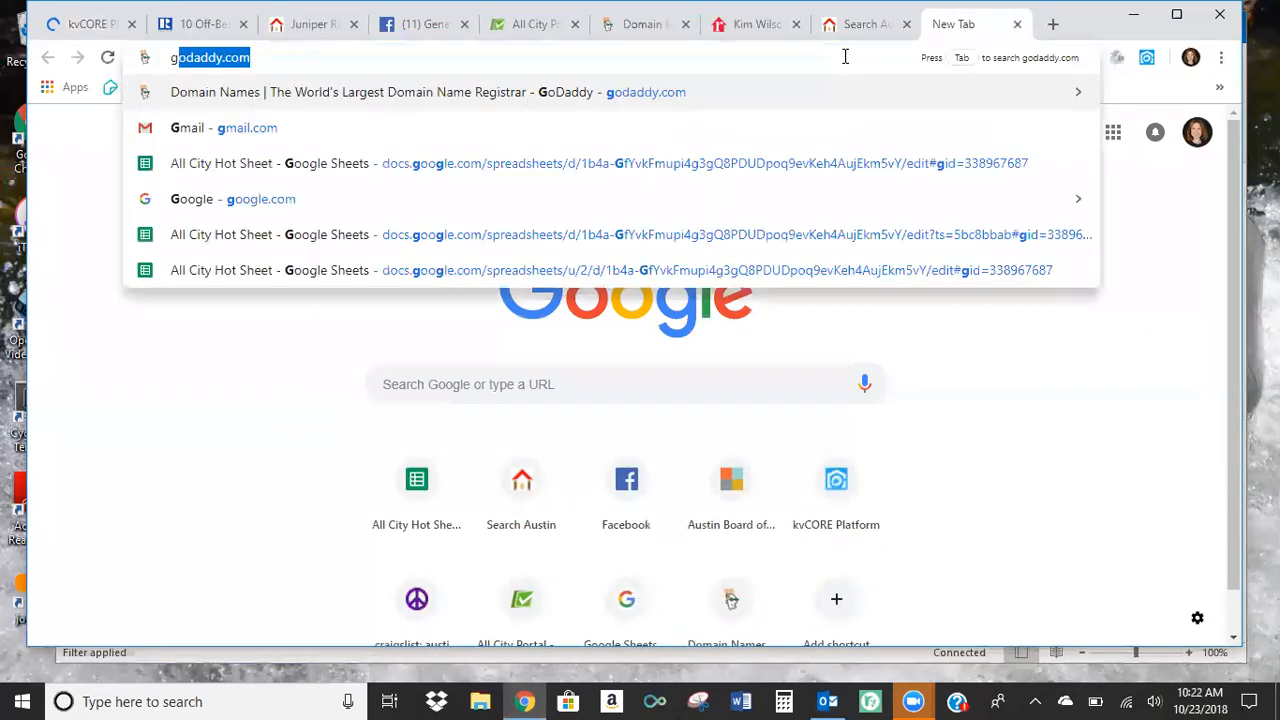
type("reat schools")
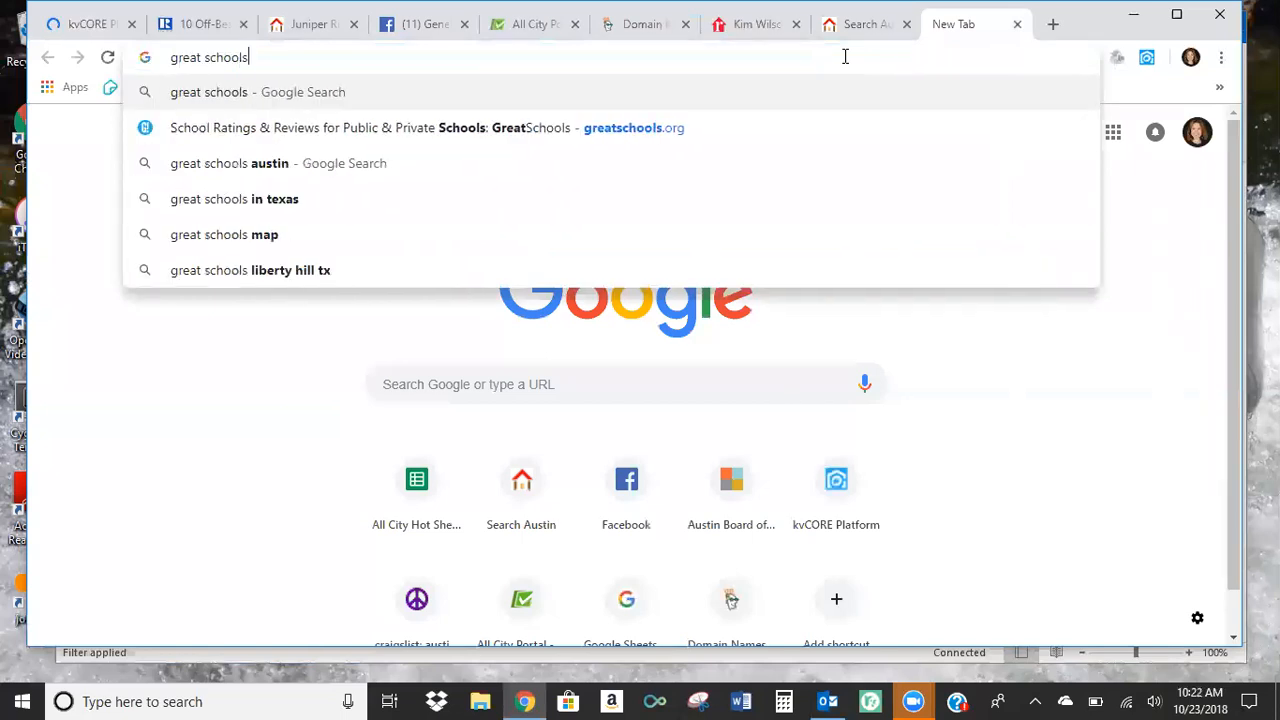
left_click(420, 164)
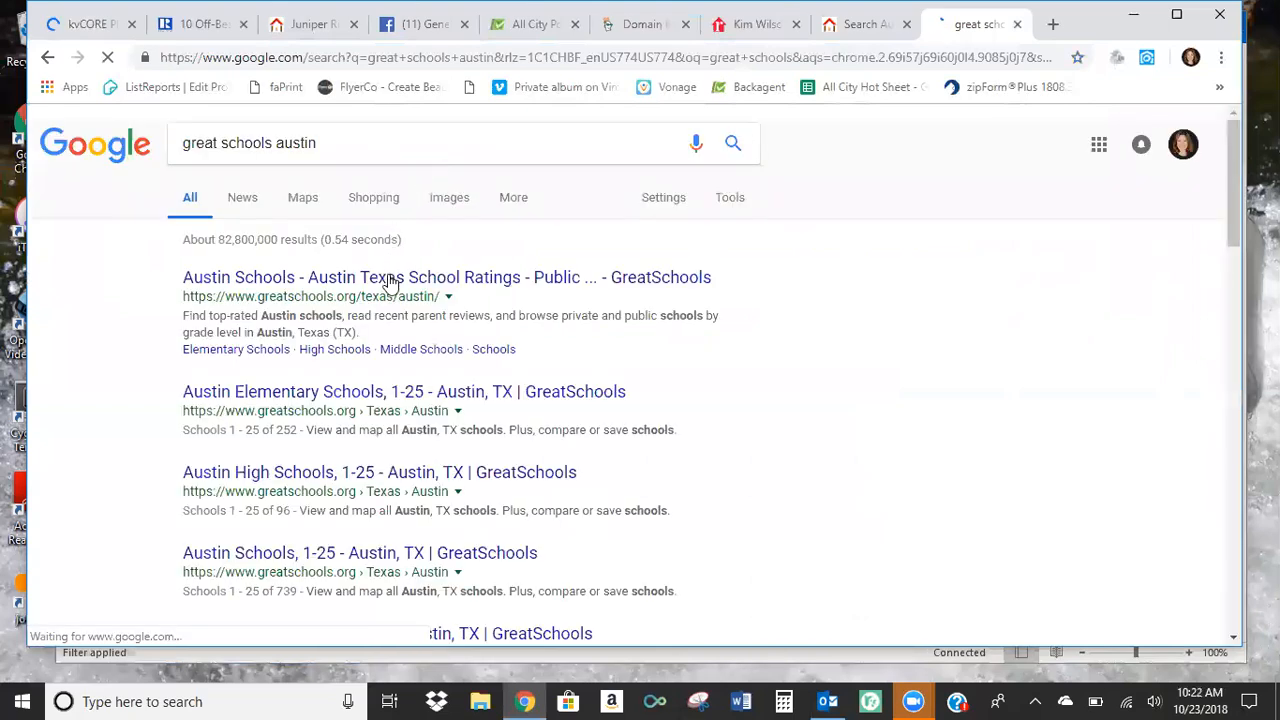
left_click(391, 280)
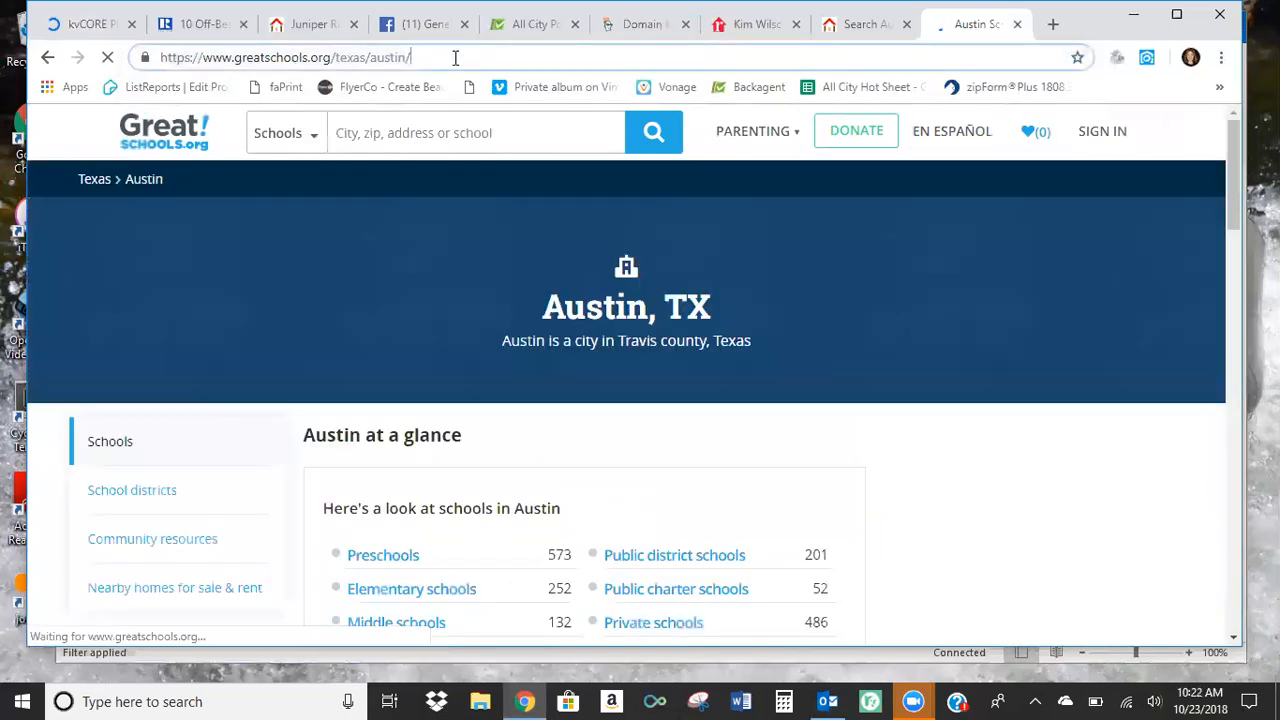
Copy the GreatSchools Austin page address and paste it as the external URL of the new custom page in kvCORE.
left_click(352, 57)
right_click(340, 58)
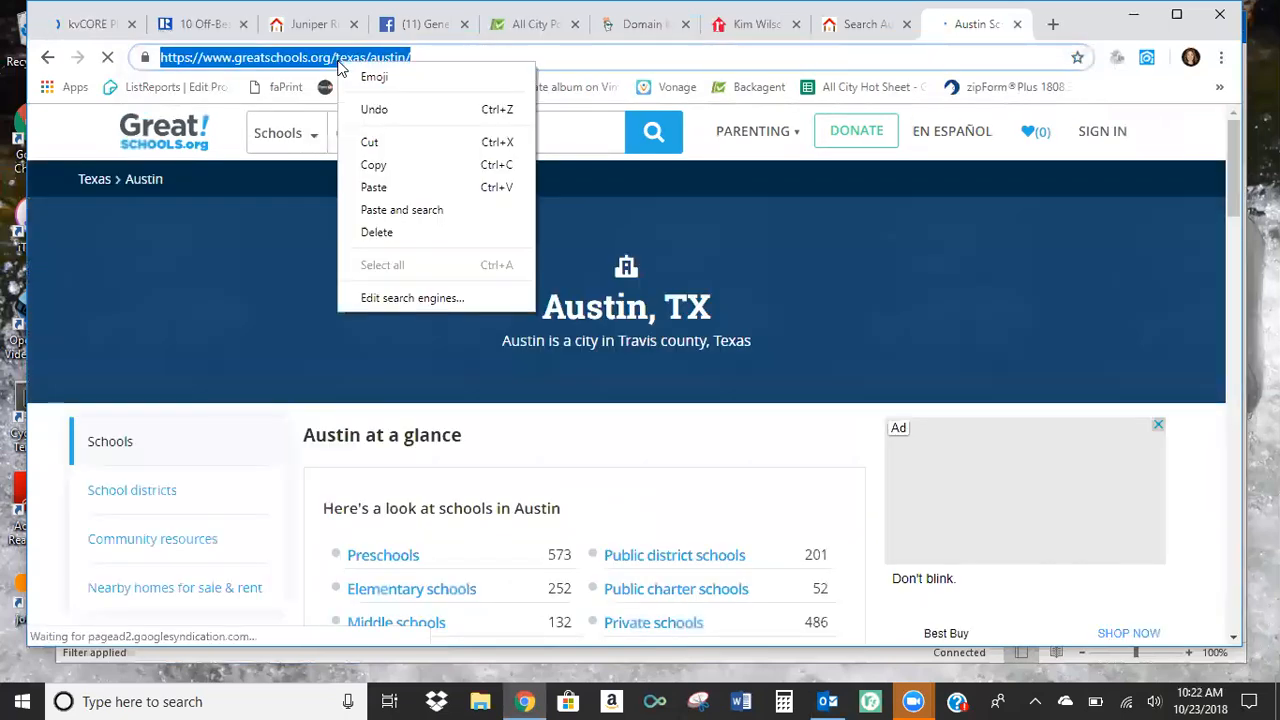
left_click(390, 166)
left_click(100, 24)
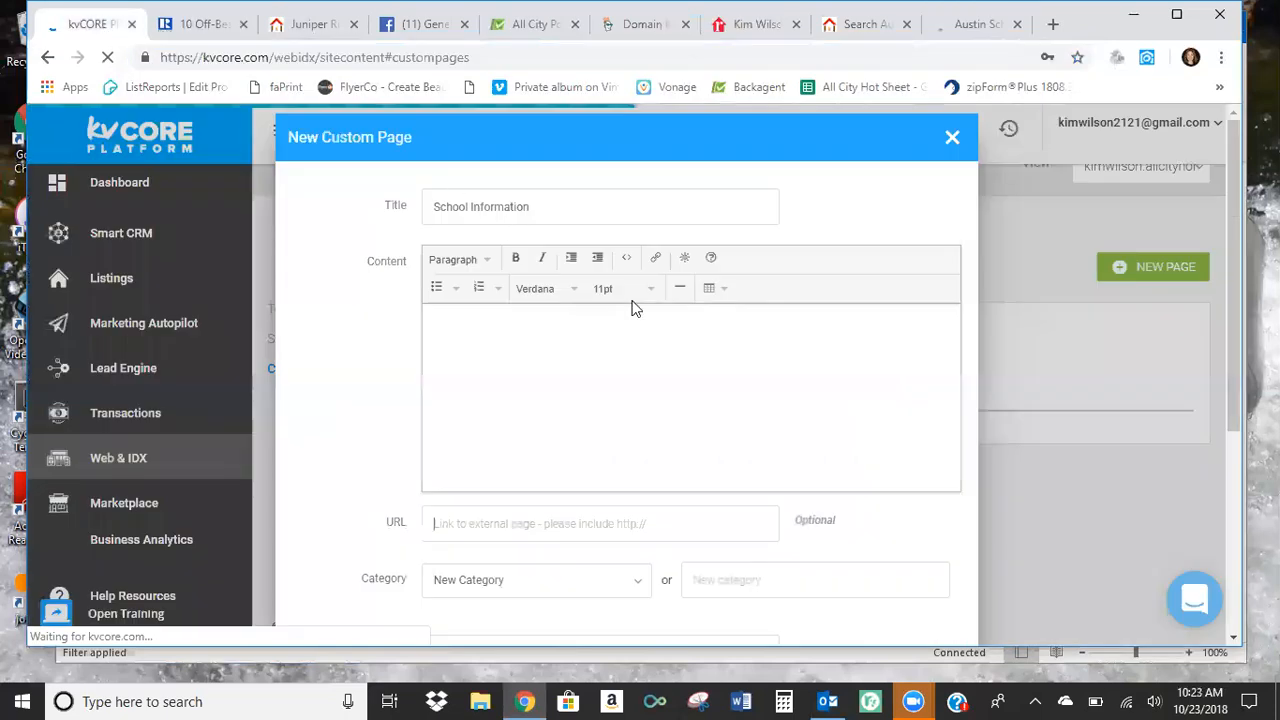
right_click(459, 528)
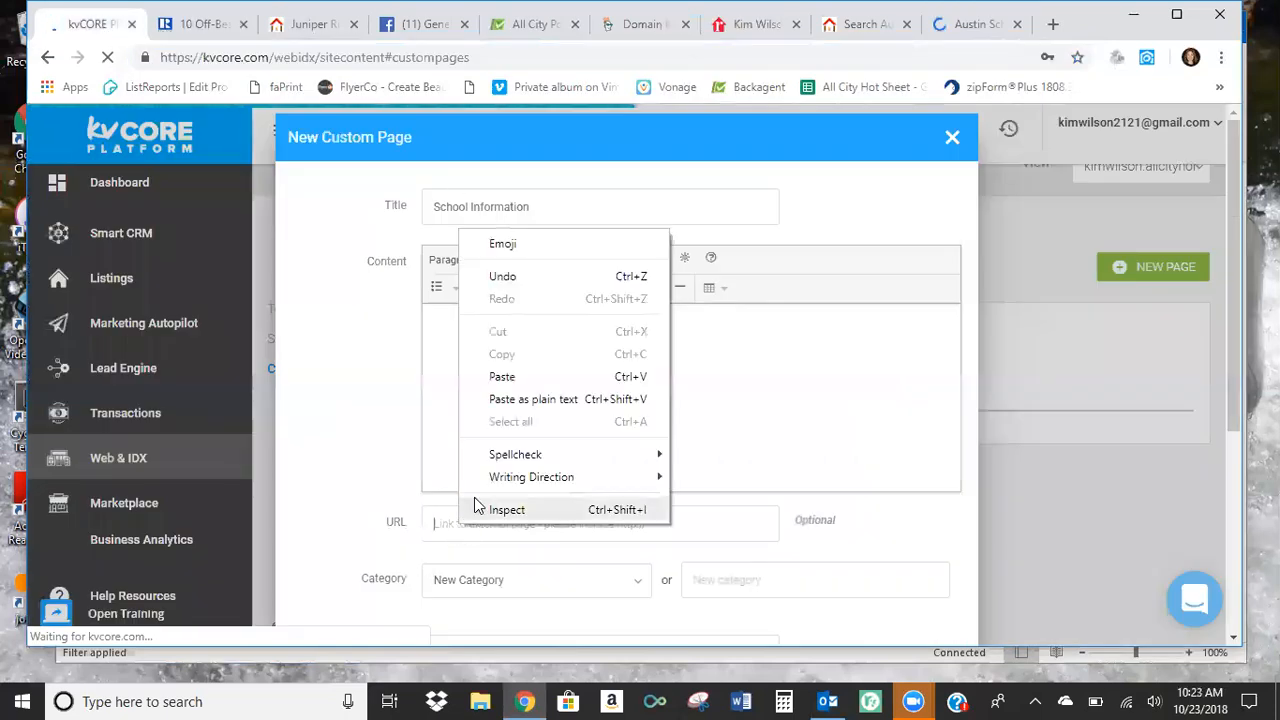
left_click(503, 377)
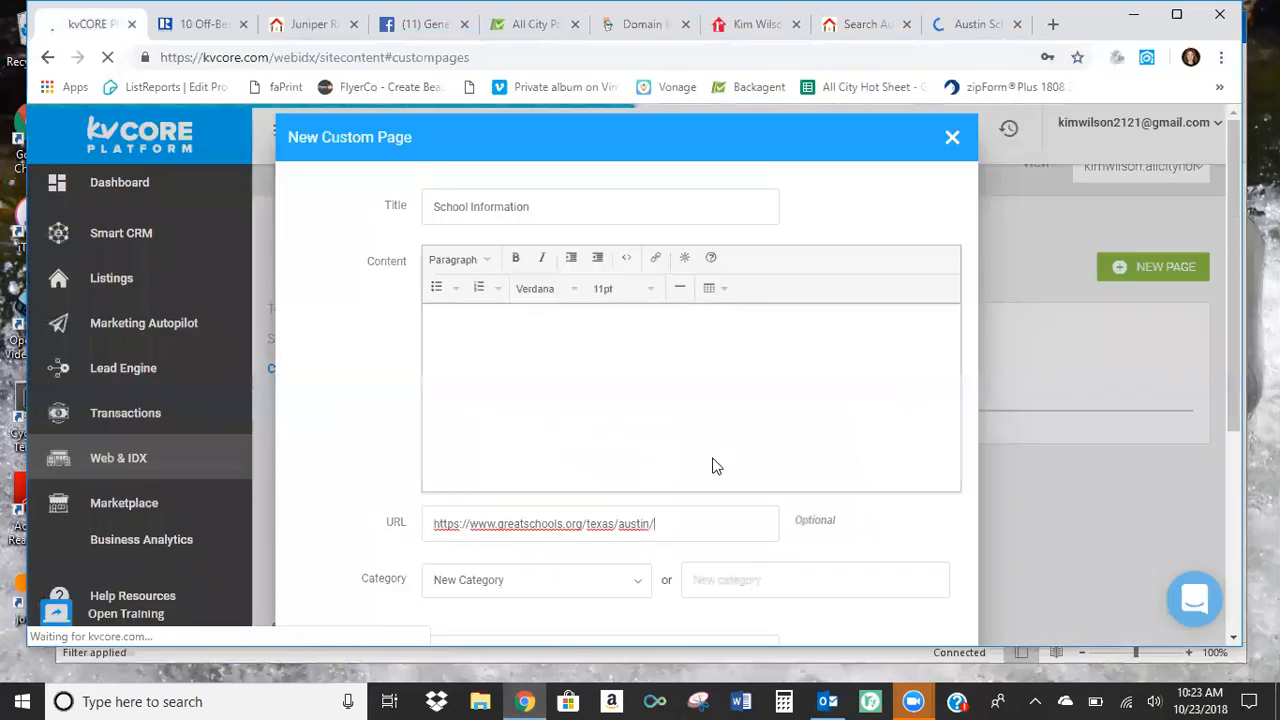
Assign the School Information page to a new category named "schools" and save the page.
scroll(712, 466, "down", 3)
left_click(755, 307)
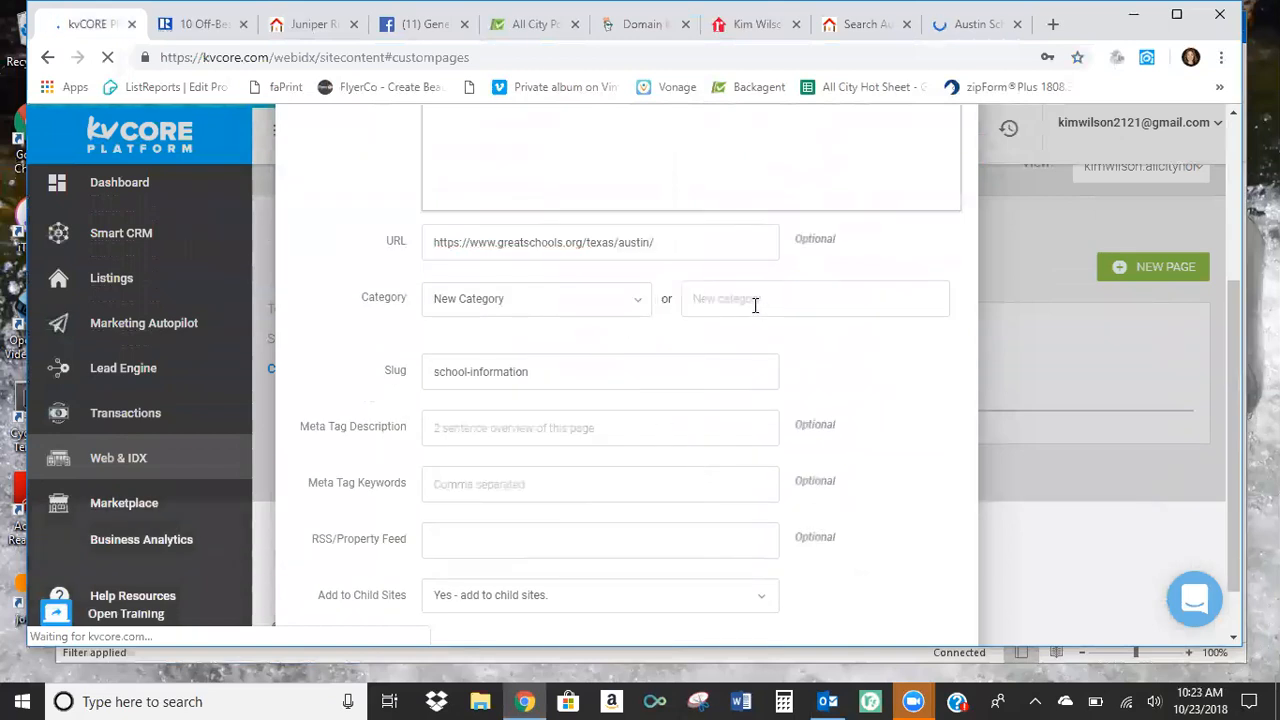
type("schools")
scroll(752, 330, "down", 2)
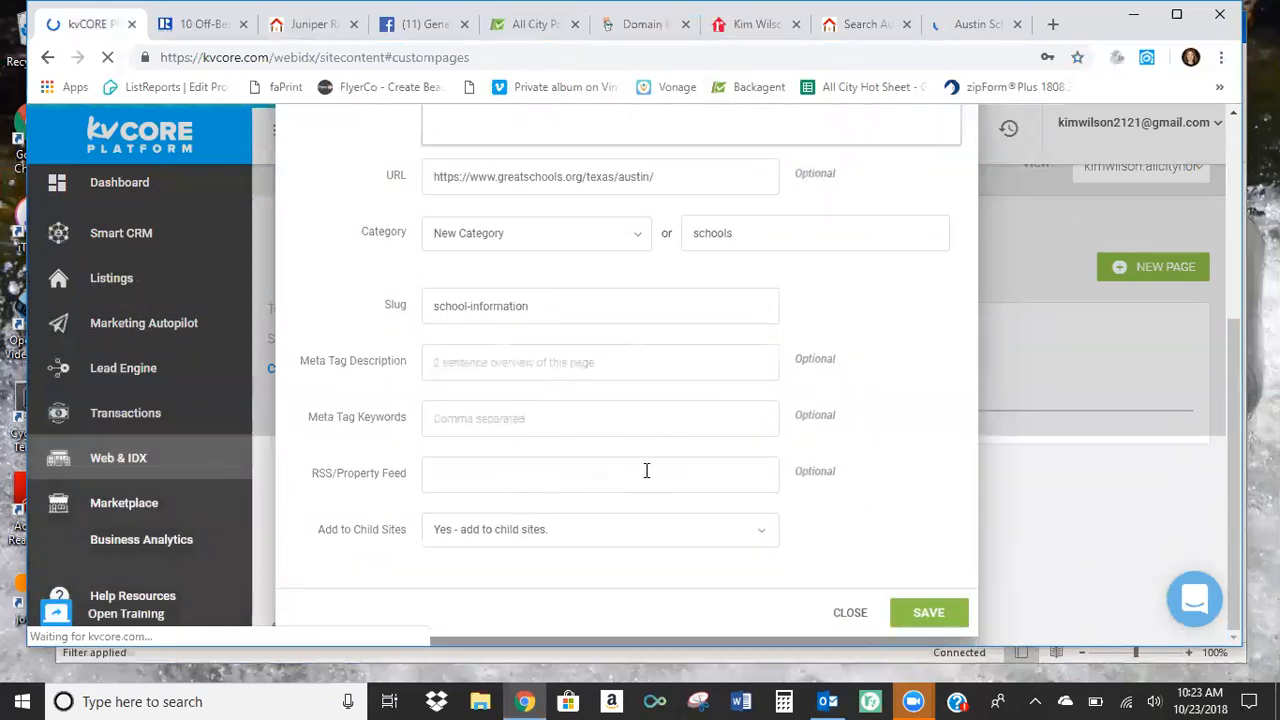
scroll(646, 470, "up", 5)
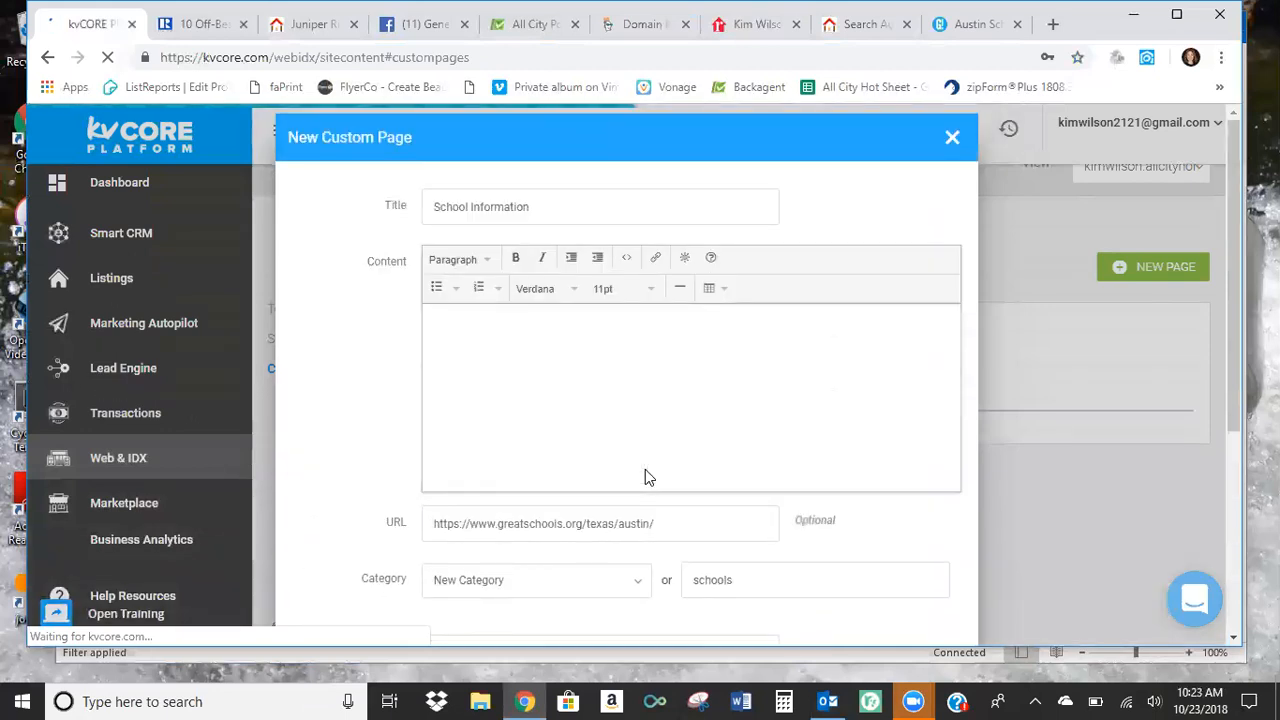
scroll(645, 469, "down", 1)
scroll(645, 465, "down", 3)
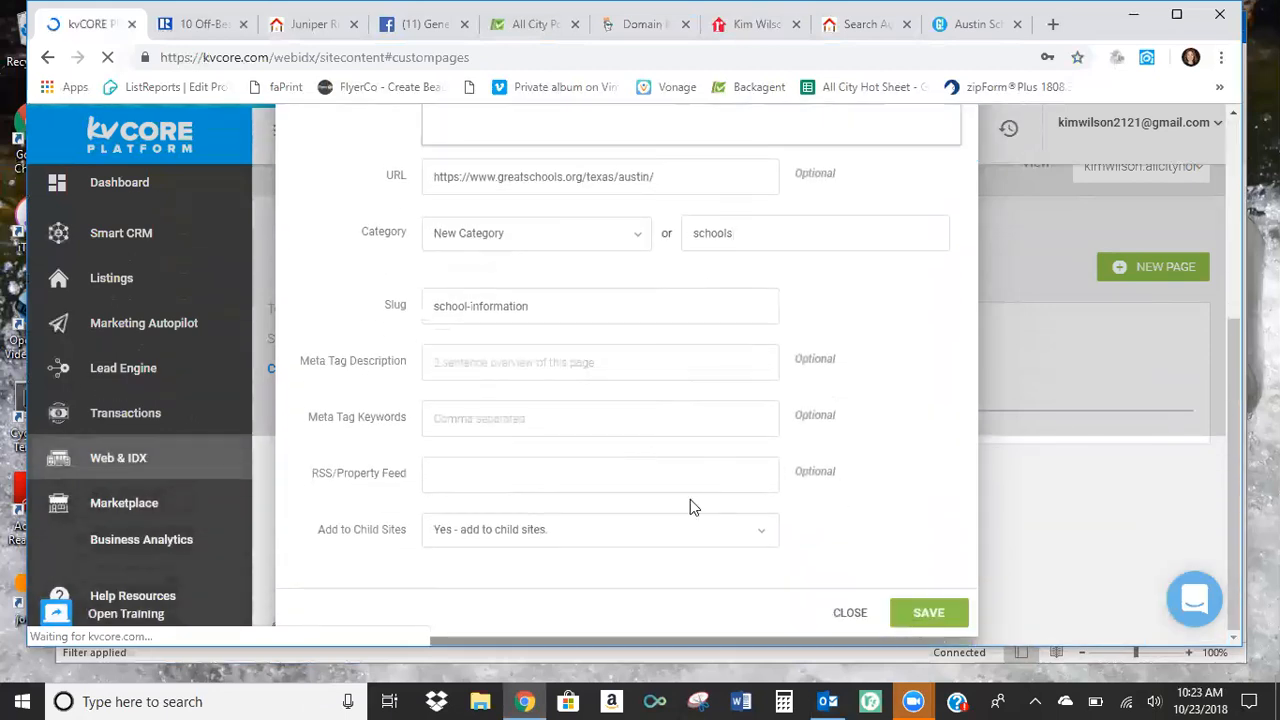
left_click(928, 614)
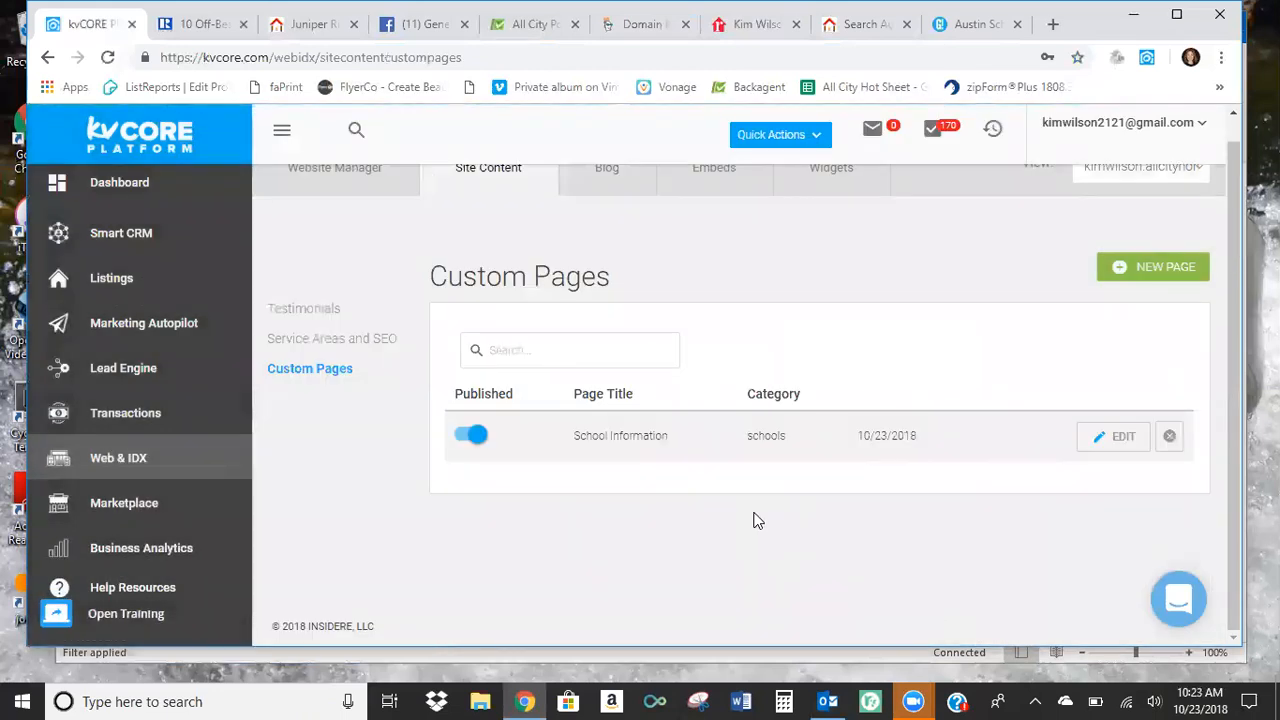
Close the GreatSchools tab, reload the agent's public website, review its navigation menus and open the School Information link.
middle_click(973, 34)
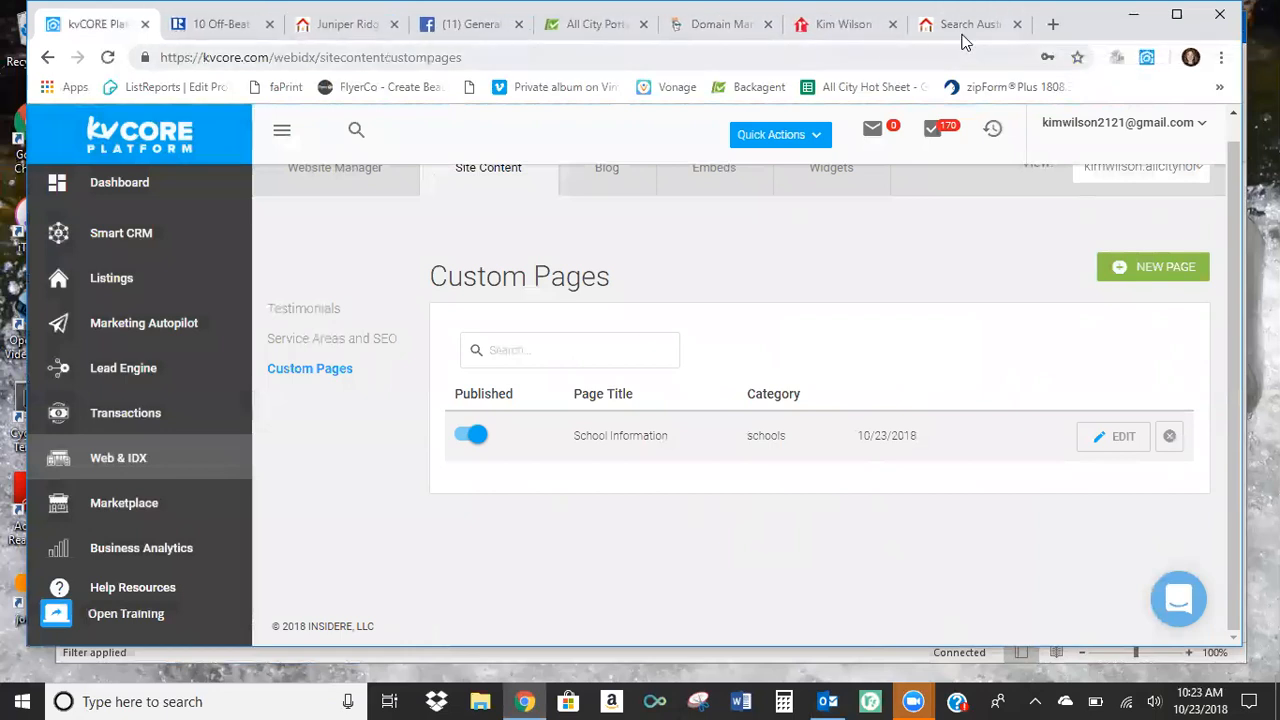
left_click(962, 34)
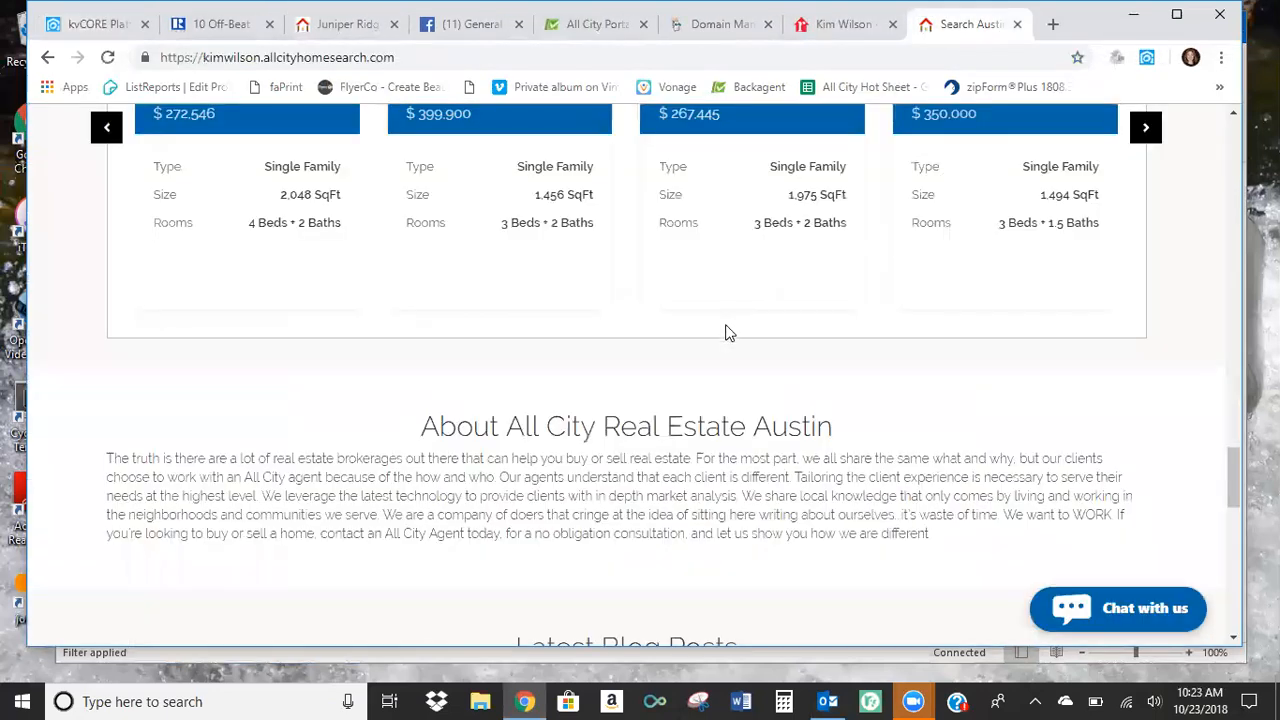
scroll(726, 332, "up", 20)
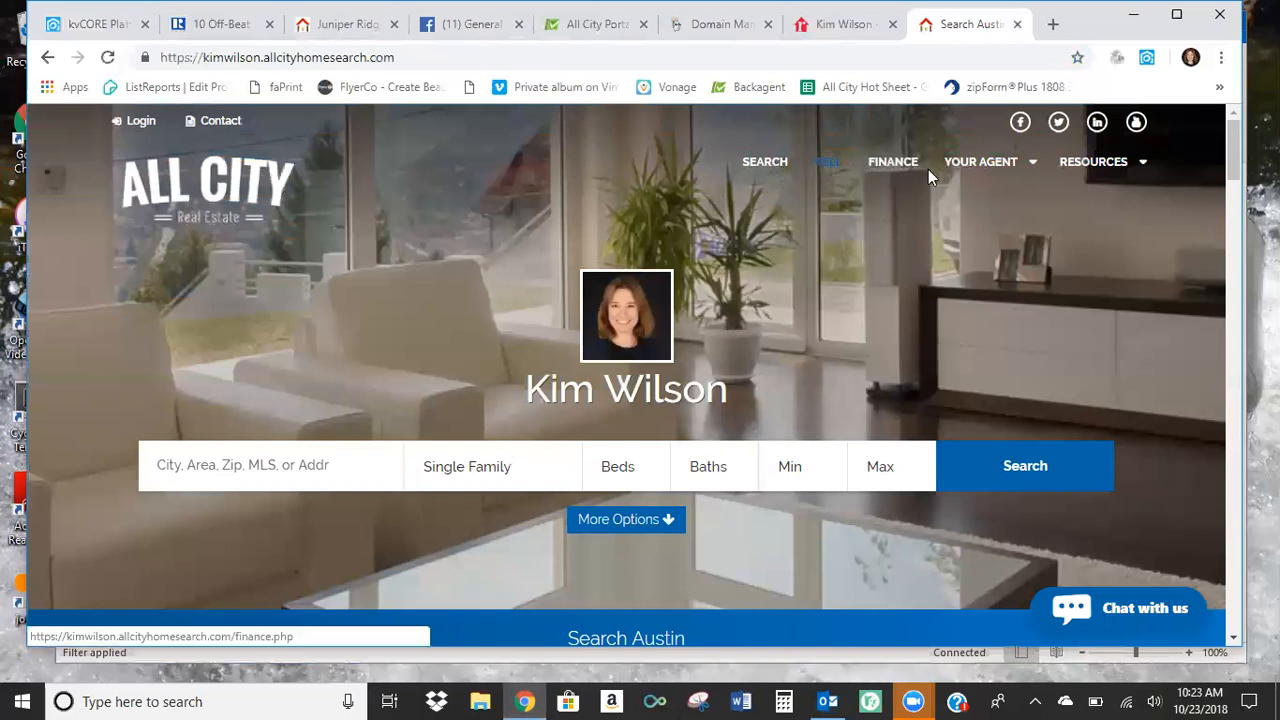
left_click(107, 57)
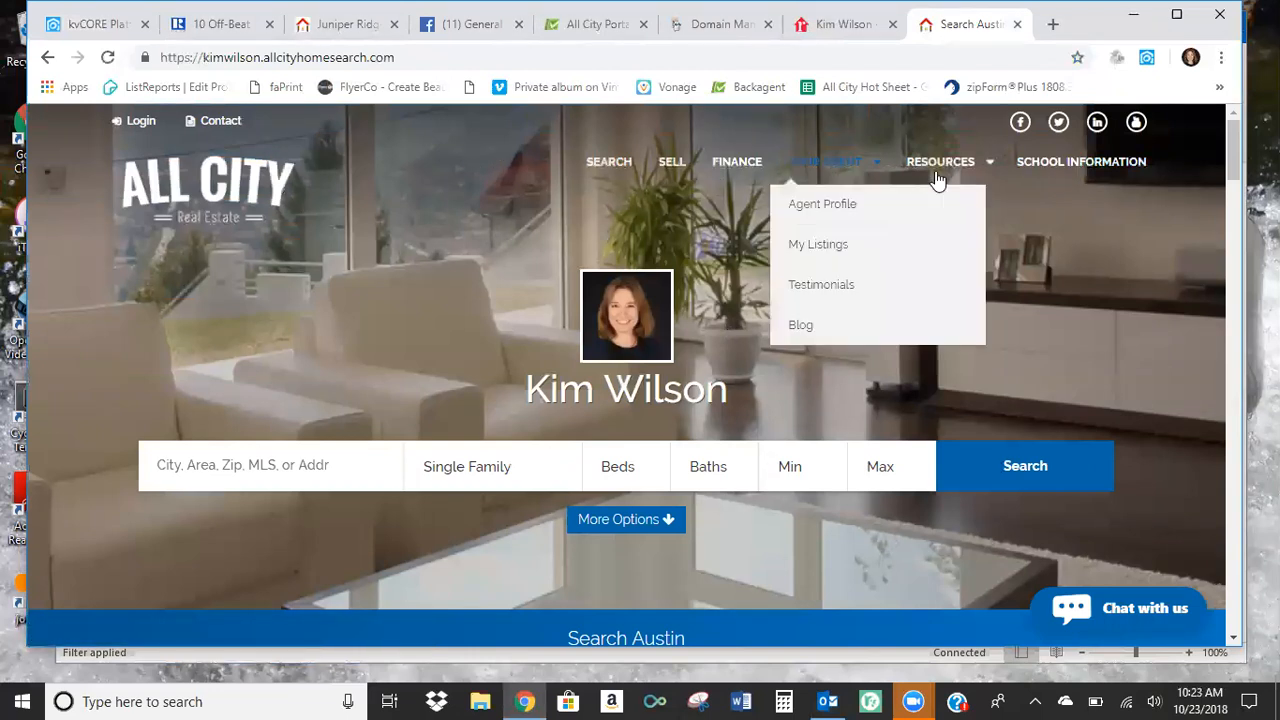
mouse_move(955, 172)
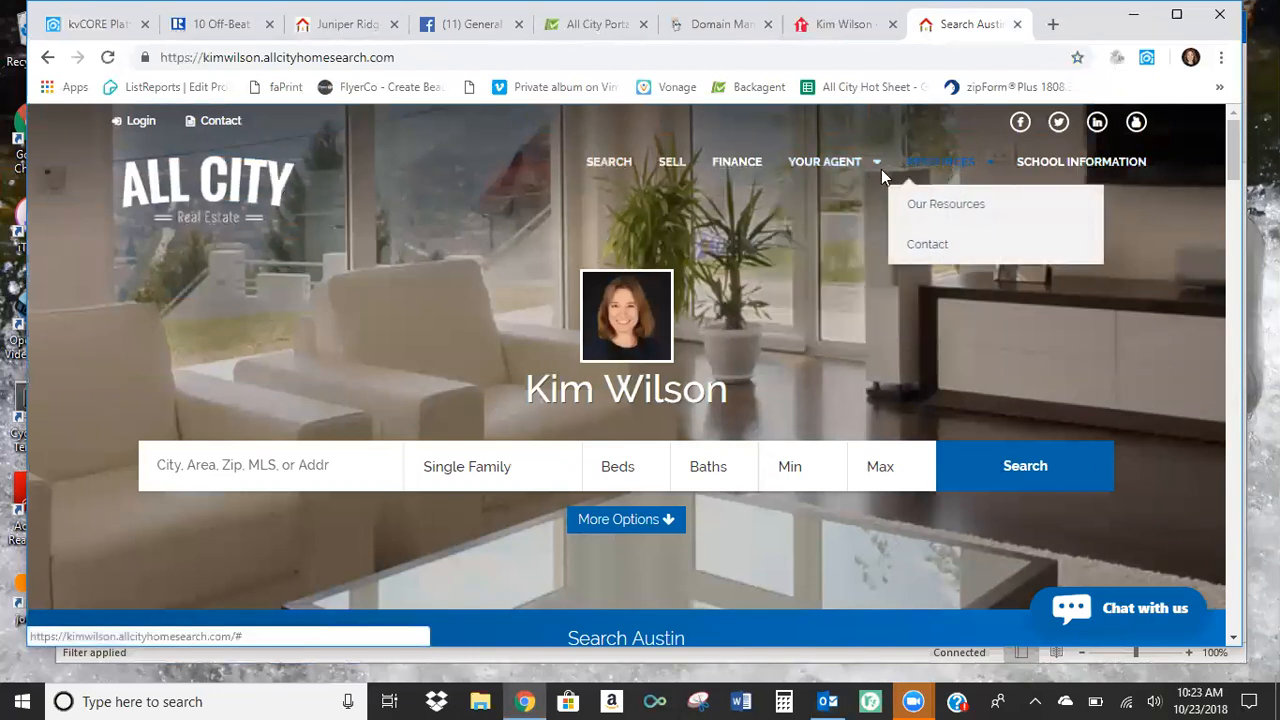
mouse_move(860, 172)
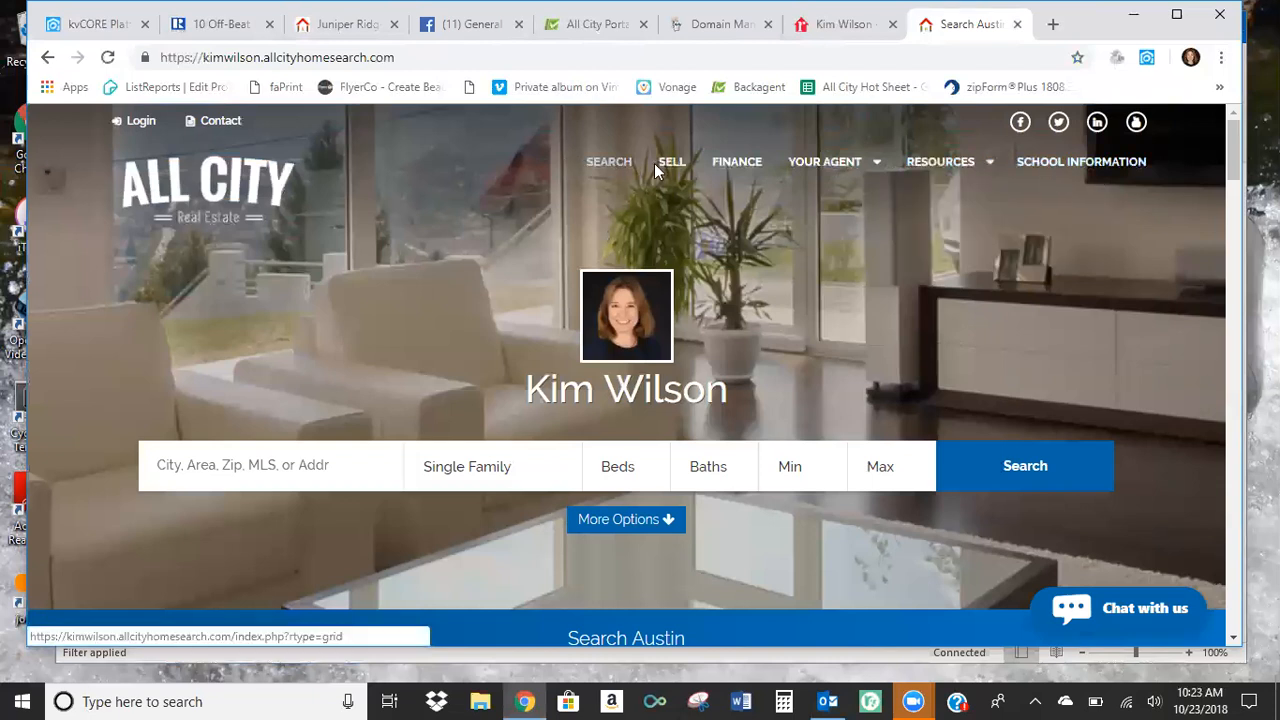
left_click(1049, 161)
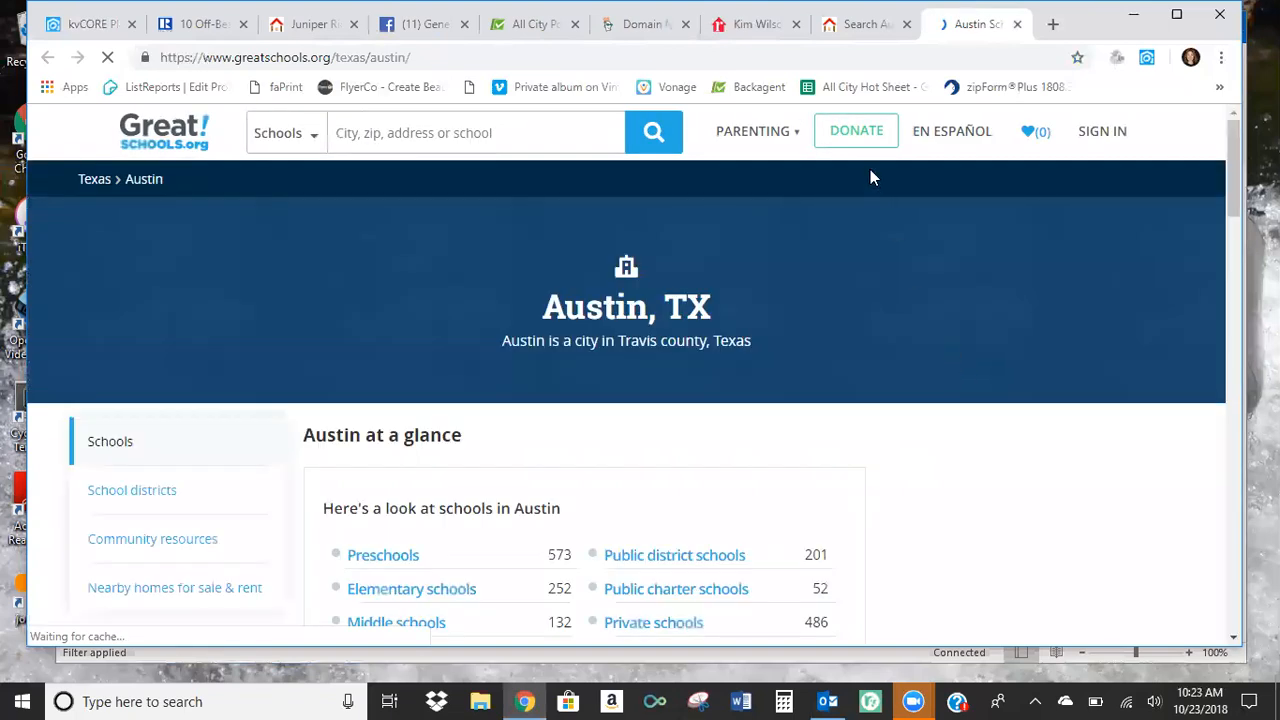
Return to kvCORE and open the agent website's settings from the Web & IDX website manager.
left_click(860, 24)
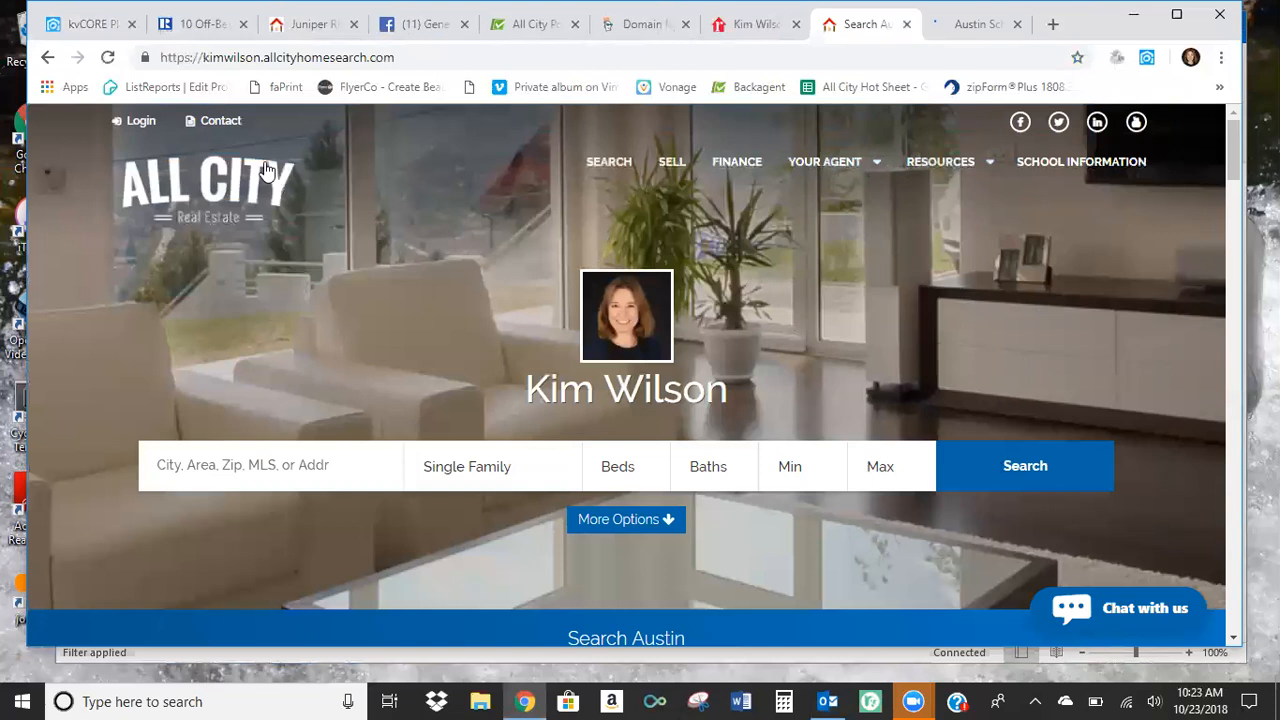
left_click(82, 32)
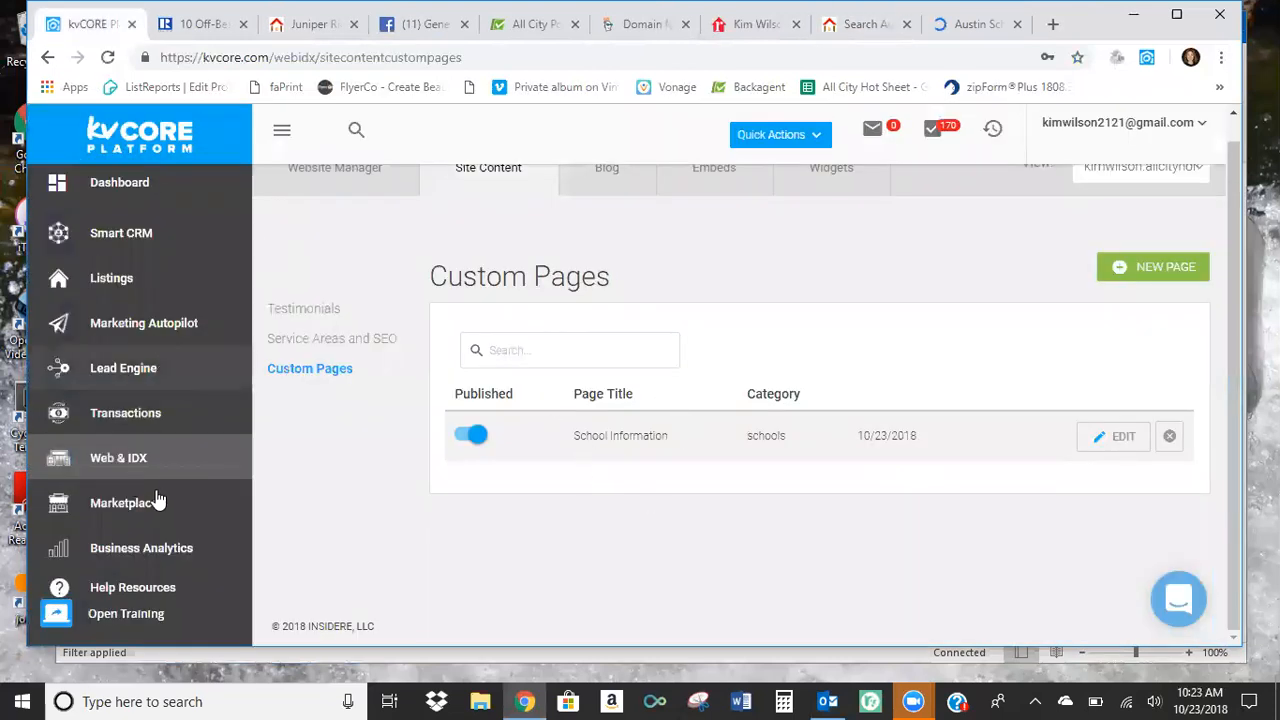
left_click(127, 470)
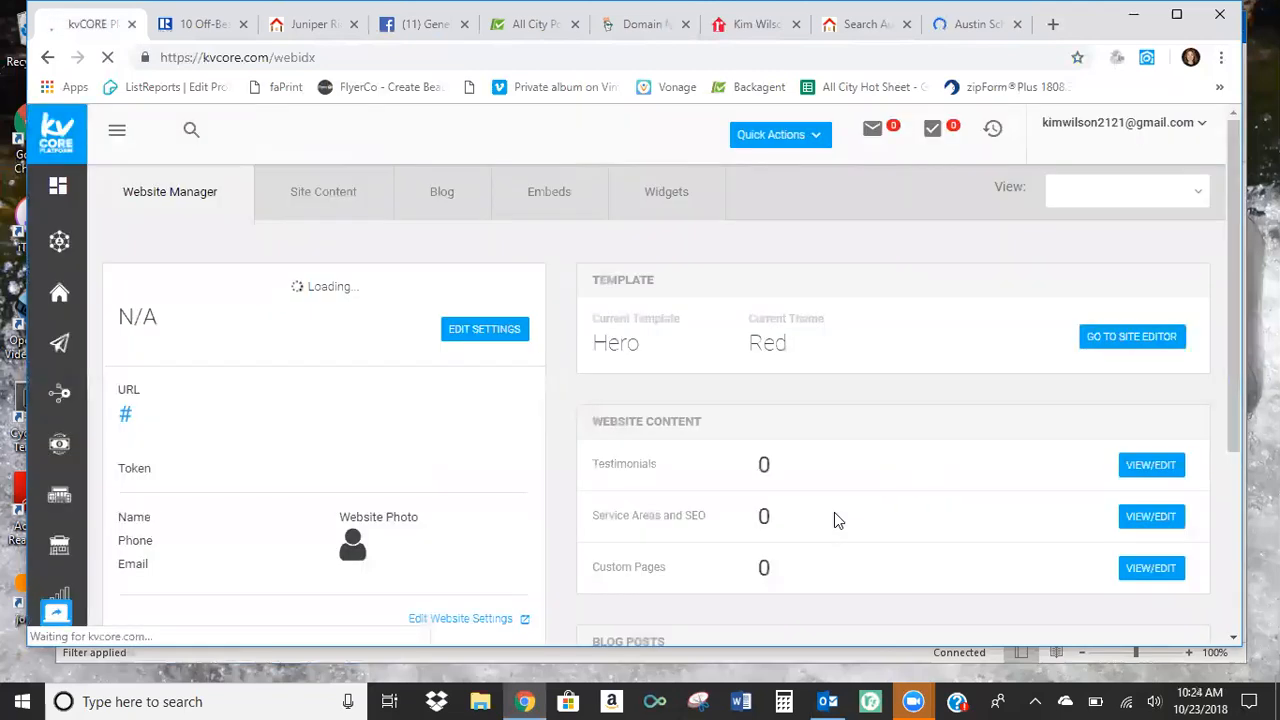
scroll(890, 480, "down", 1)
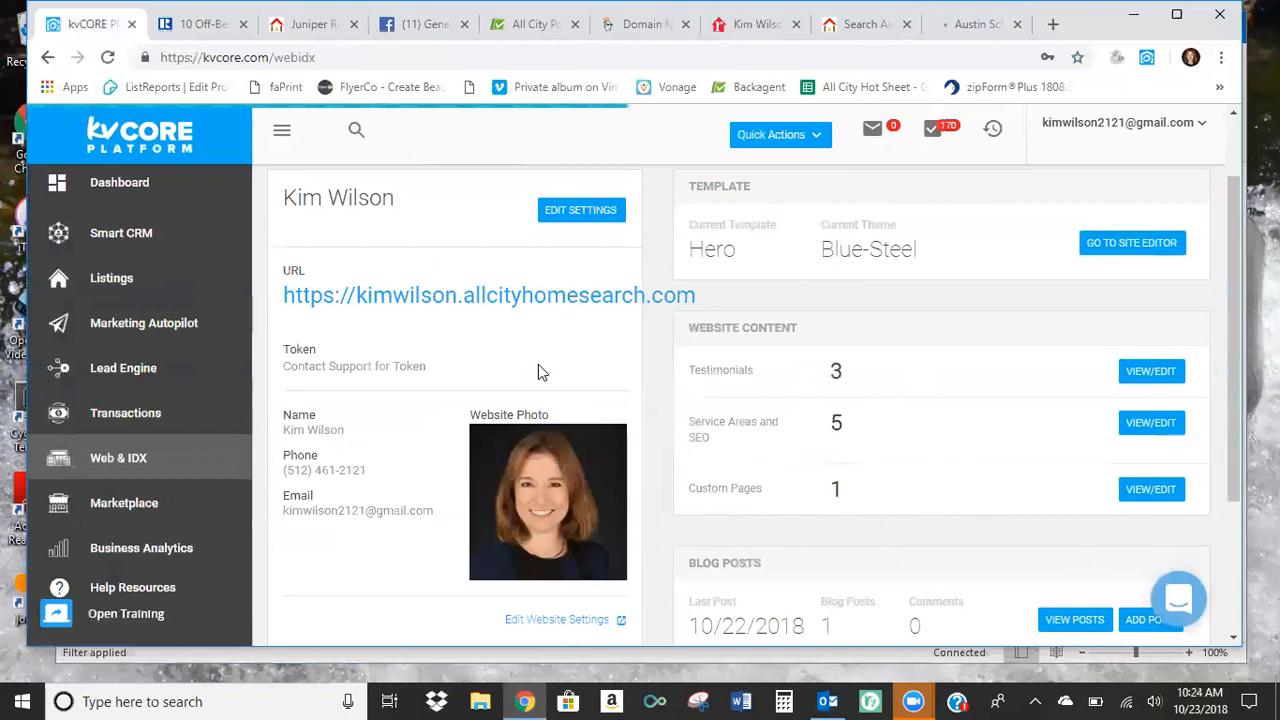
scroll(538, 370, "up", 1)
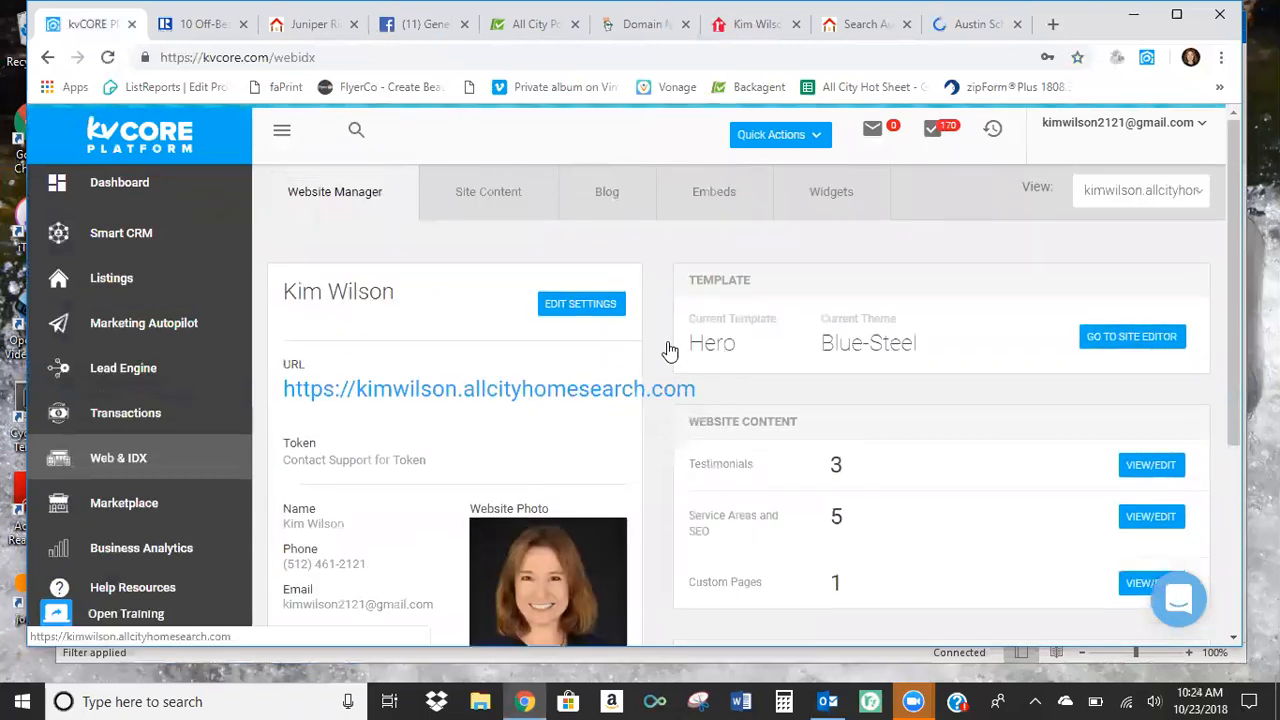
left_click(584, 306)
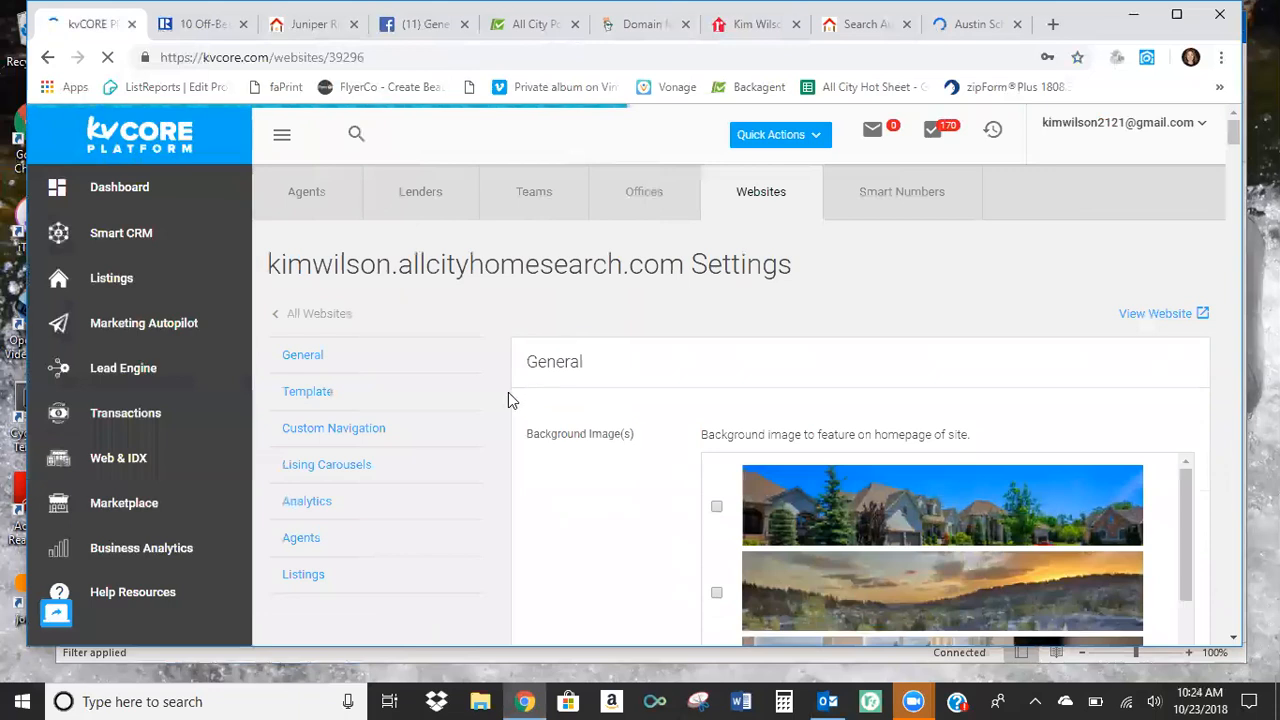
Browse the homepage background image choices in the General settings and compare them with the agent's public website.
scroll(857, 465, "down", 1)
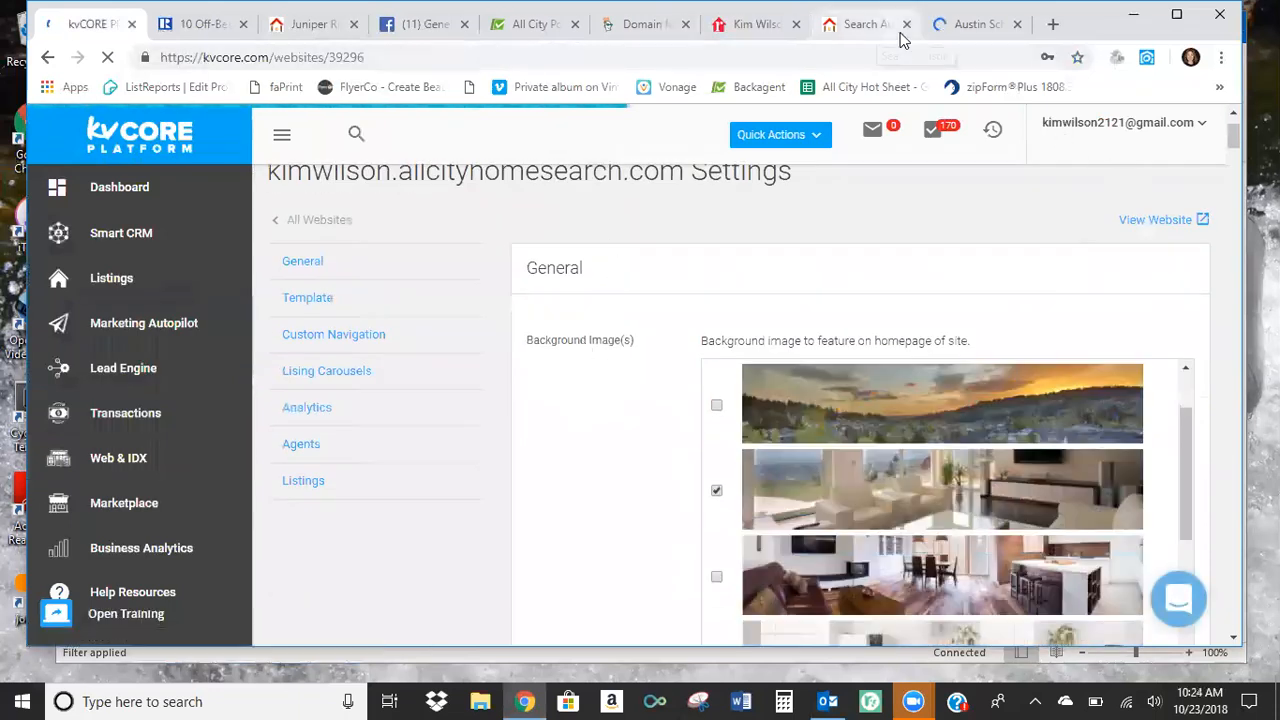
left_click(890, 32)
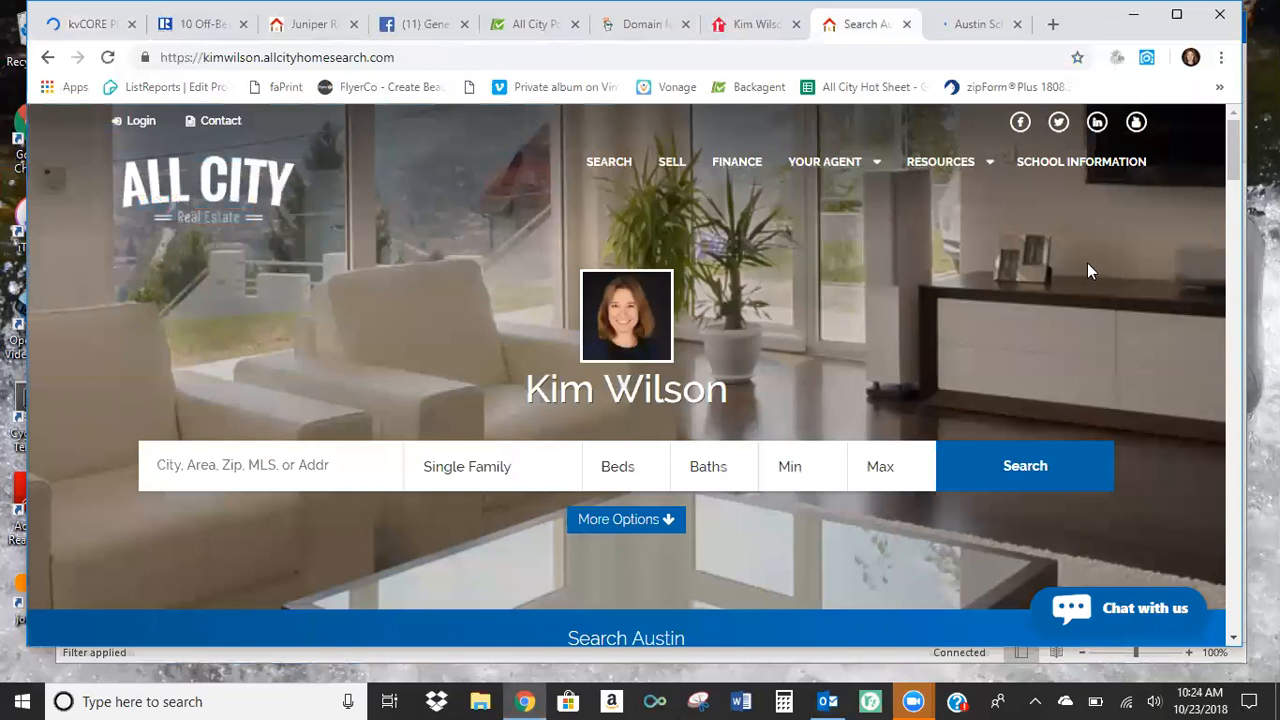
left_click(100, 26)
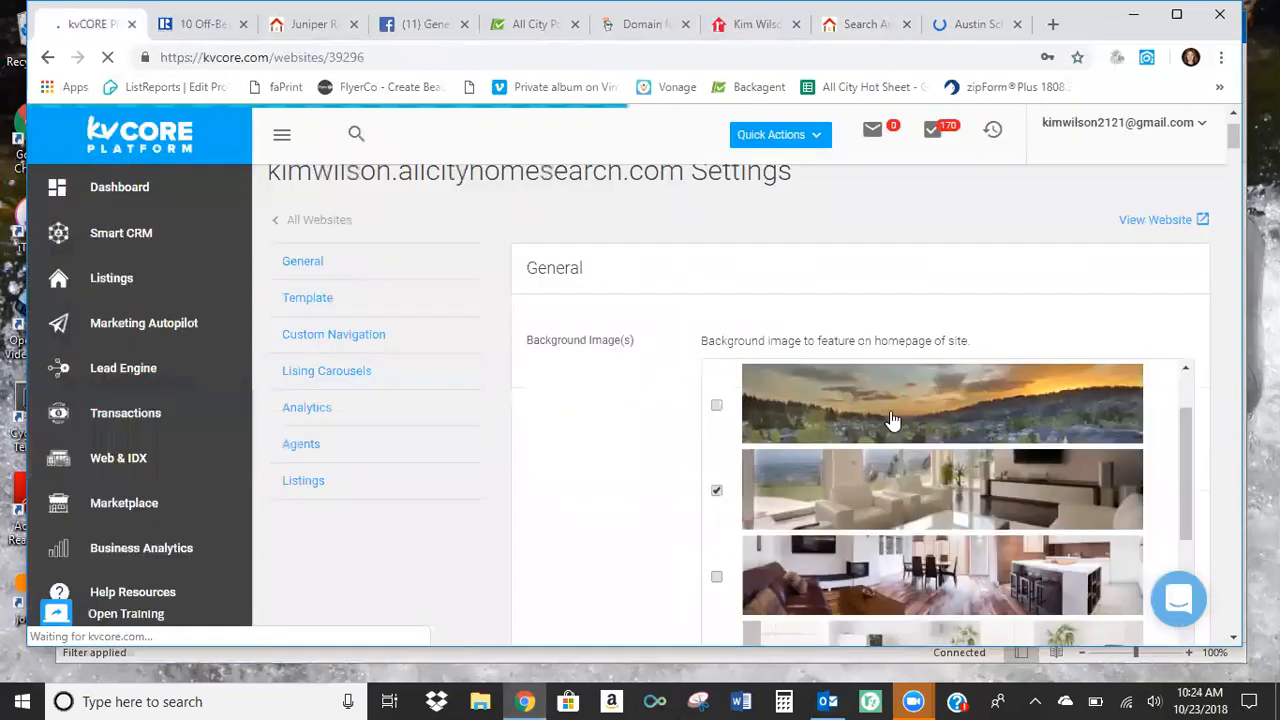
scroll(870, 460, "down", 2)
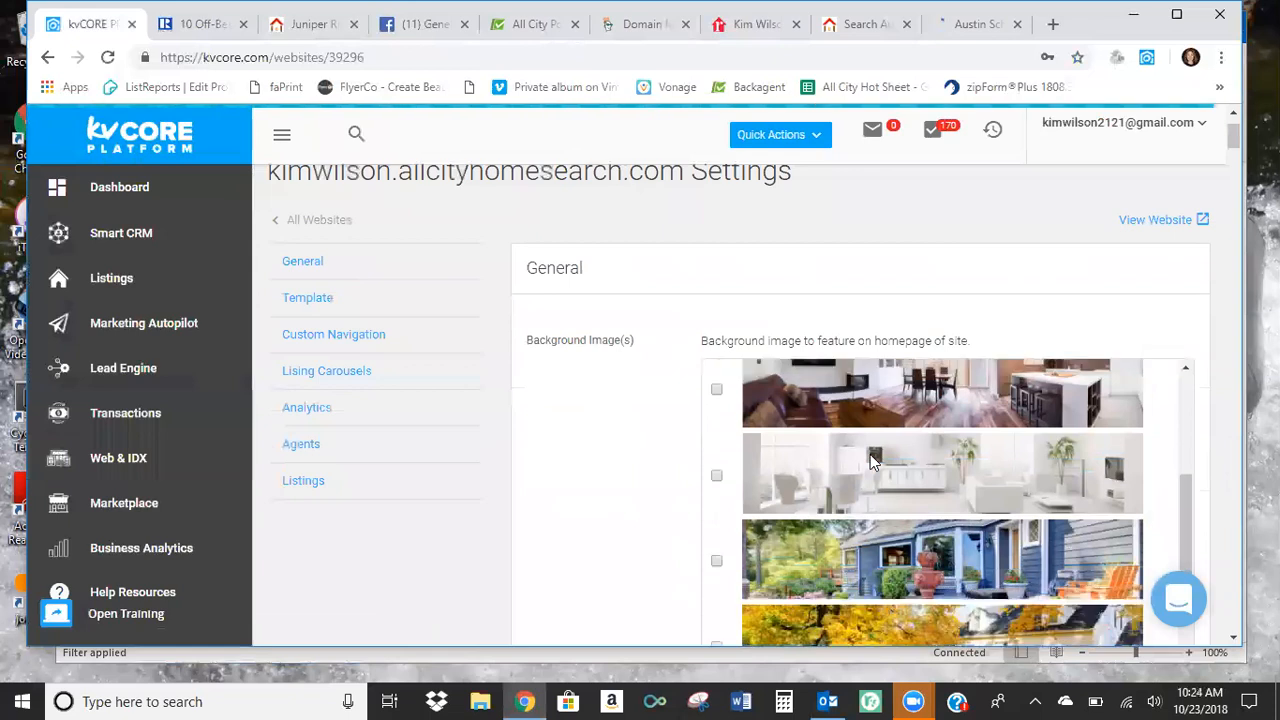
Review the remaining homepage background images and the custom image upload area with its recommended 1600x650 size.
scroll(870, 460, "down", 1)
scroll(870, 462, "down", 3)
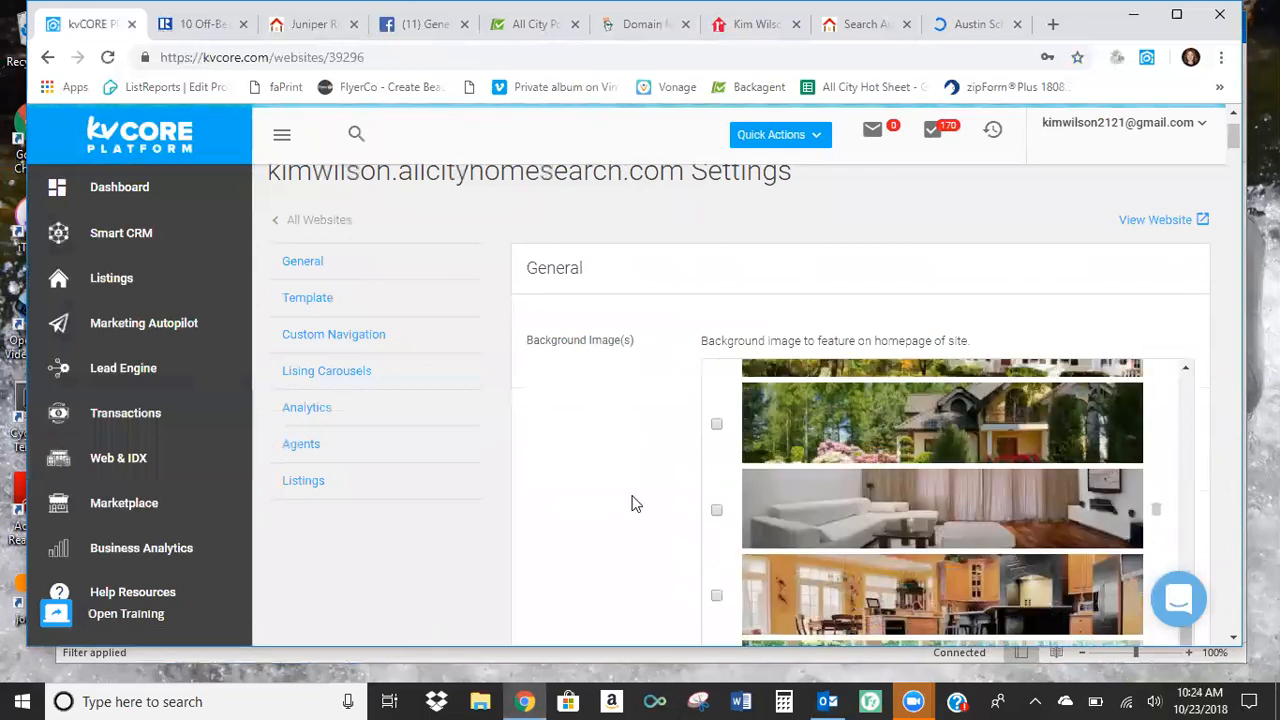
scroll(626, 485, "down", 2)
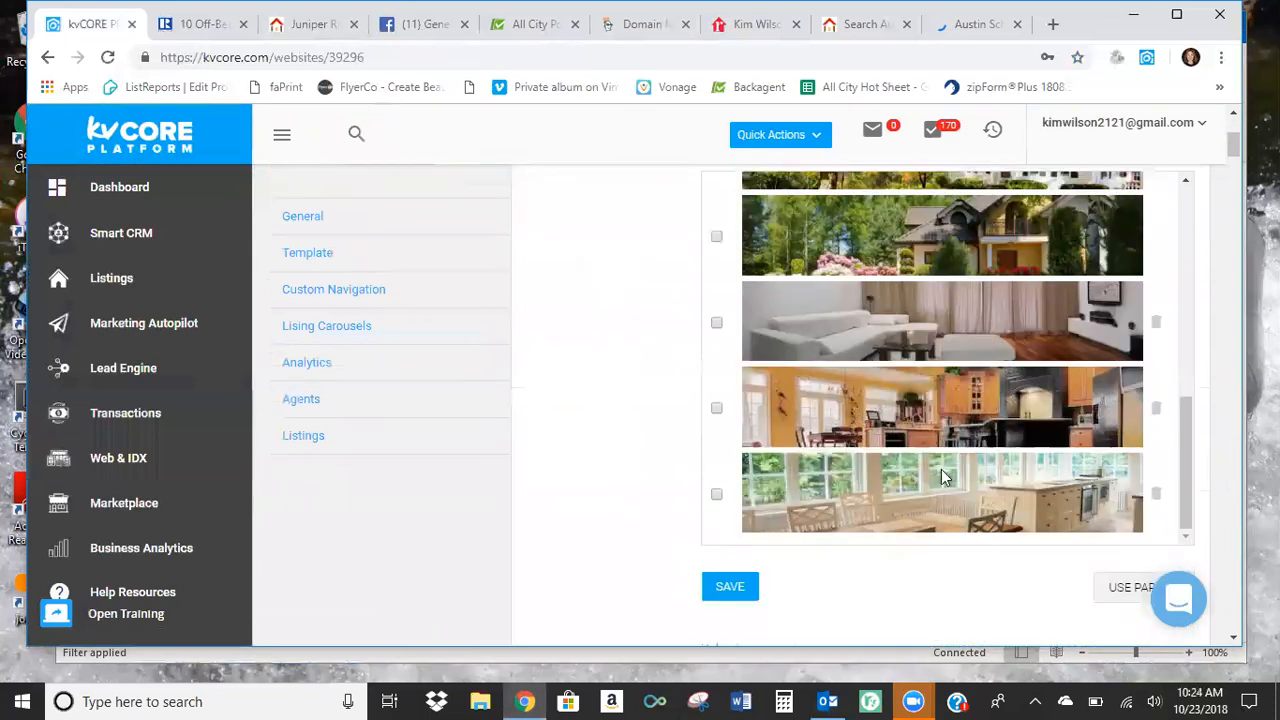
scroll(946, 478, "down", 3)
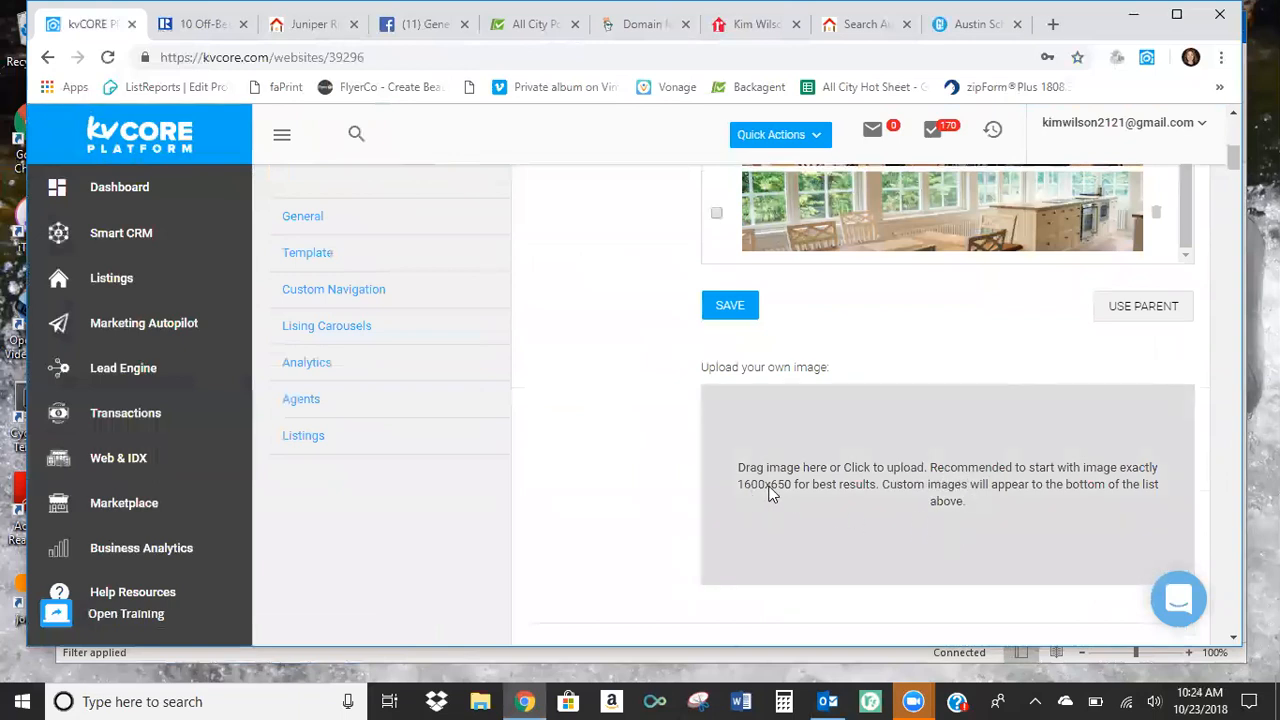
Open another agent's All City home search website in a new browser tab to view its custom homepage background.
left_click(1052, 24)
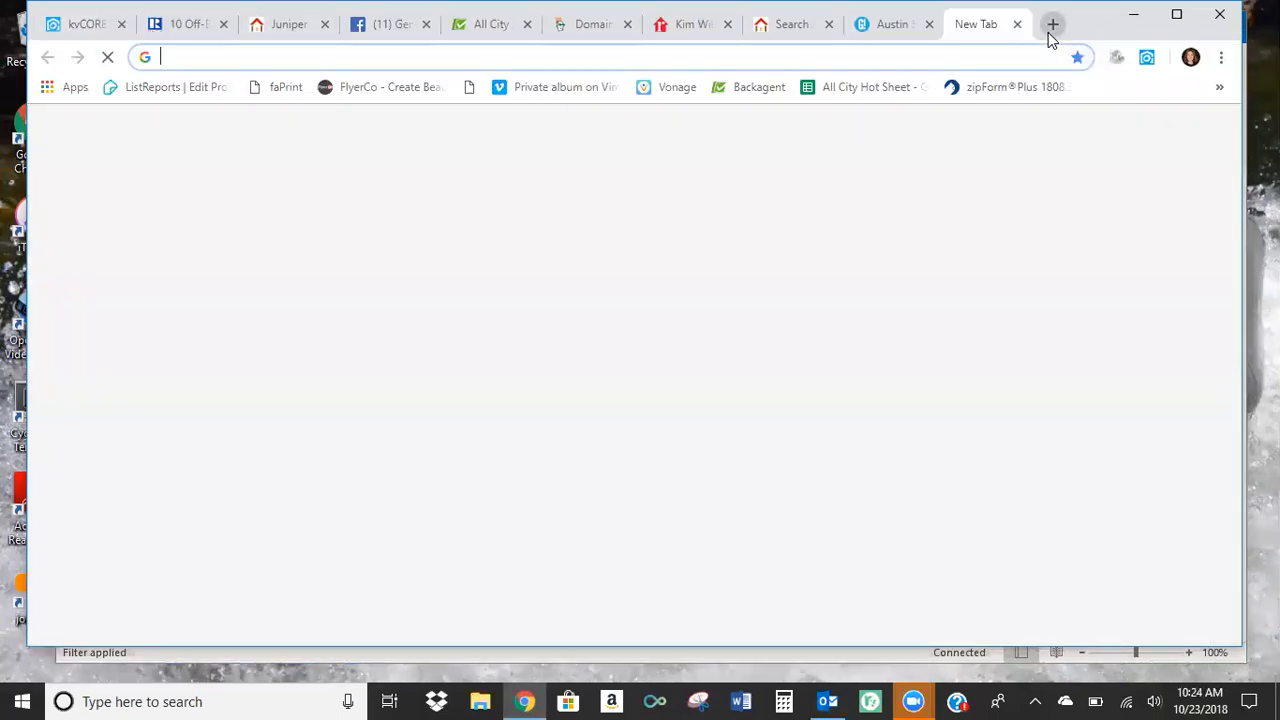
type("ja")
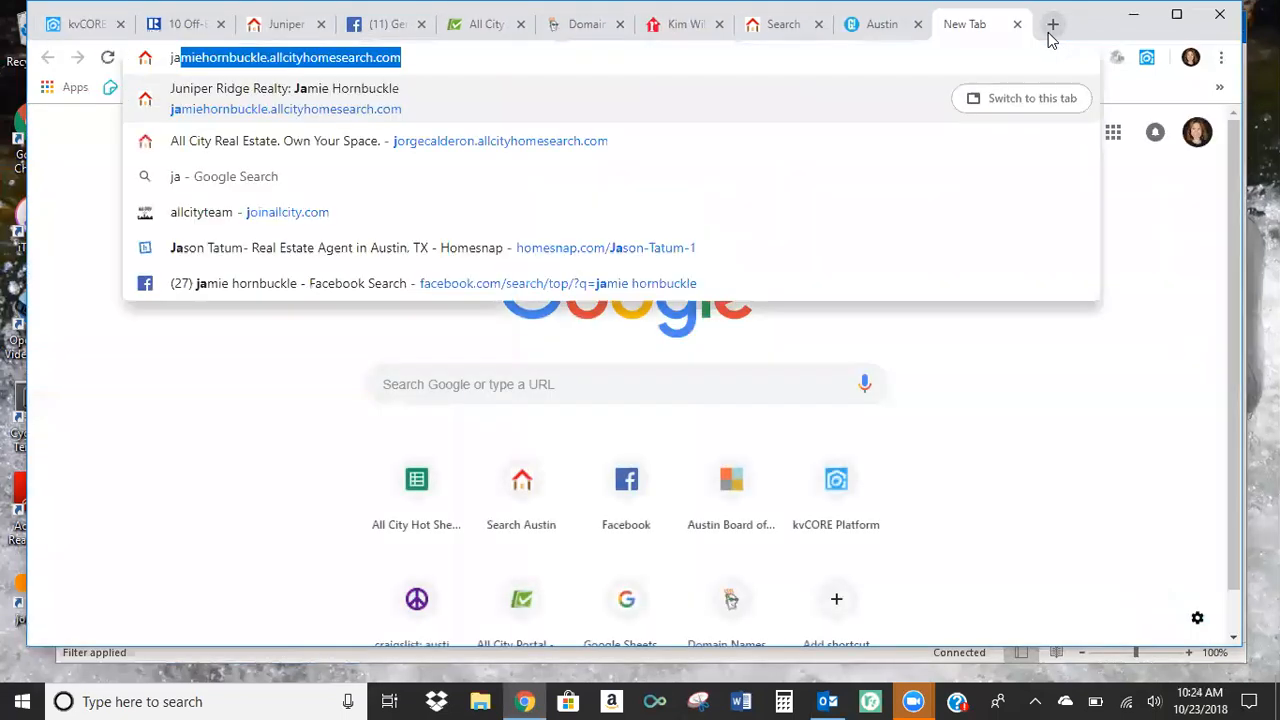
type("m")
key("Return")
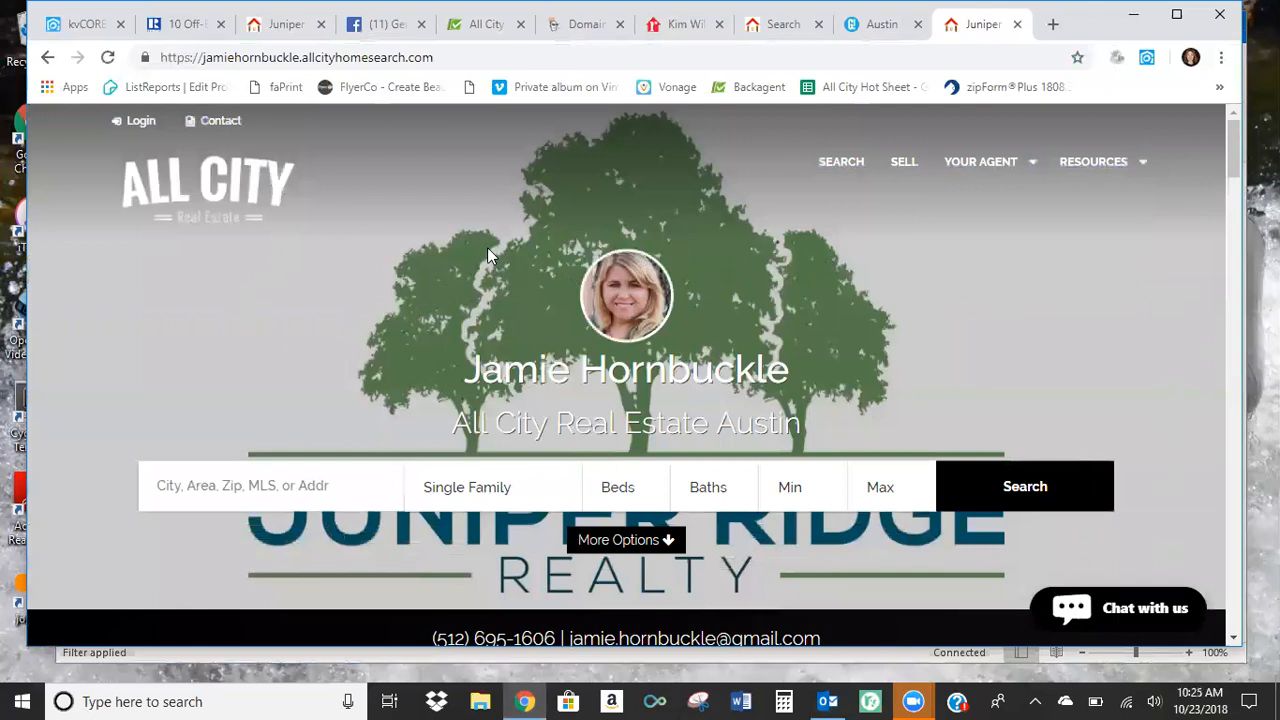
Return to the kvCORE website settings and review the Hide Resources Page, Mandate Phone and Website Title options.
left_click(84, 24)
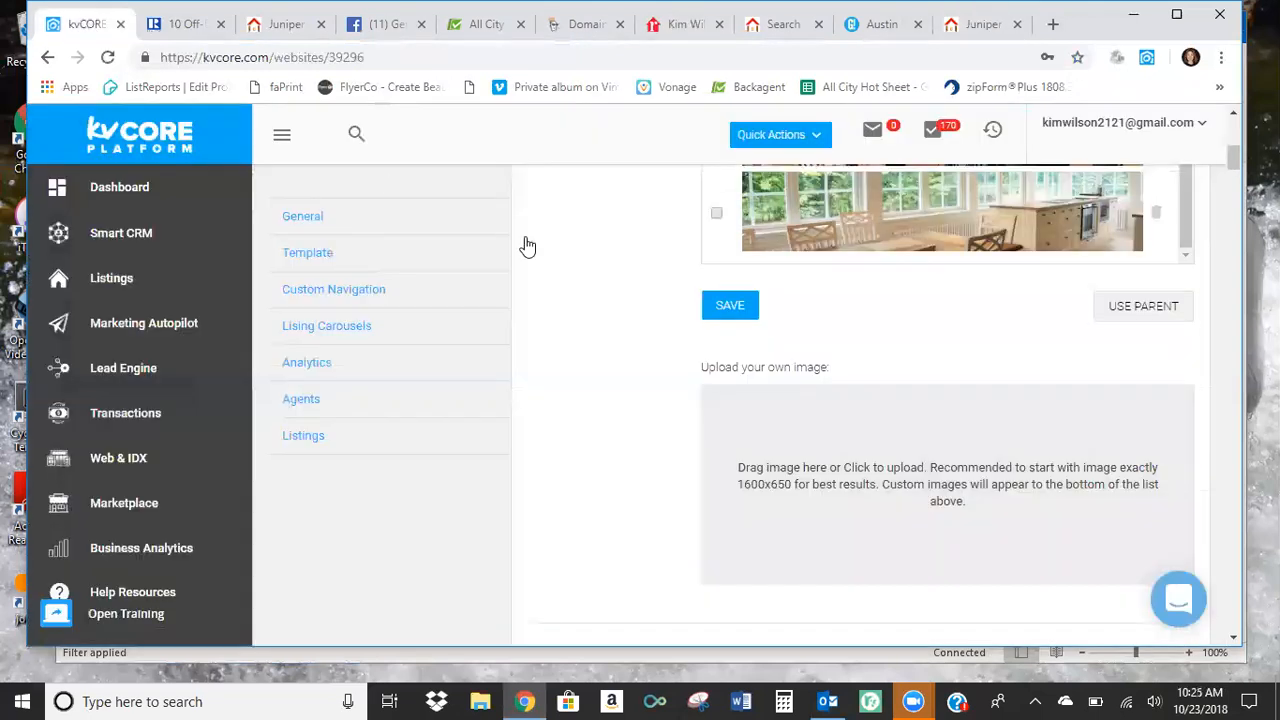
scroll(600, 340, "up", 3)
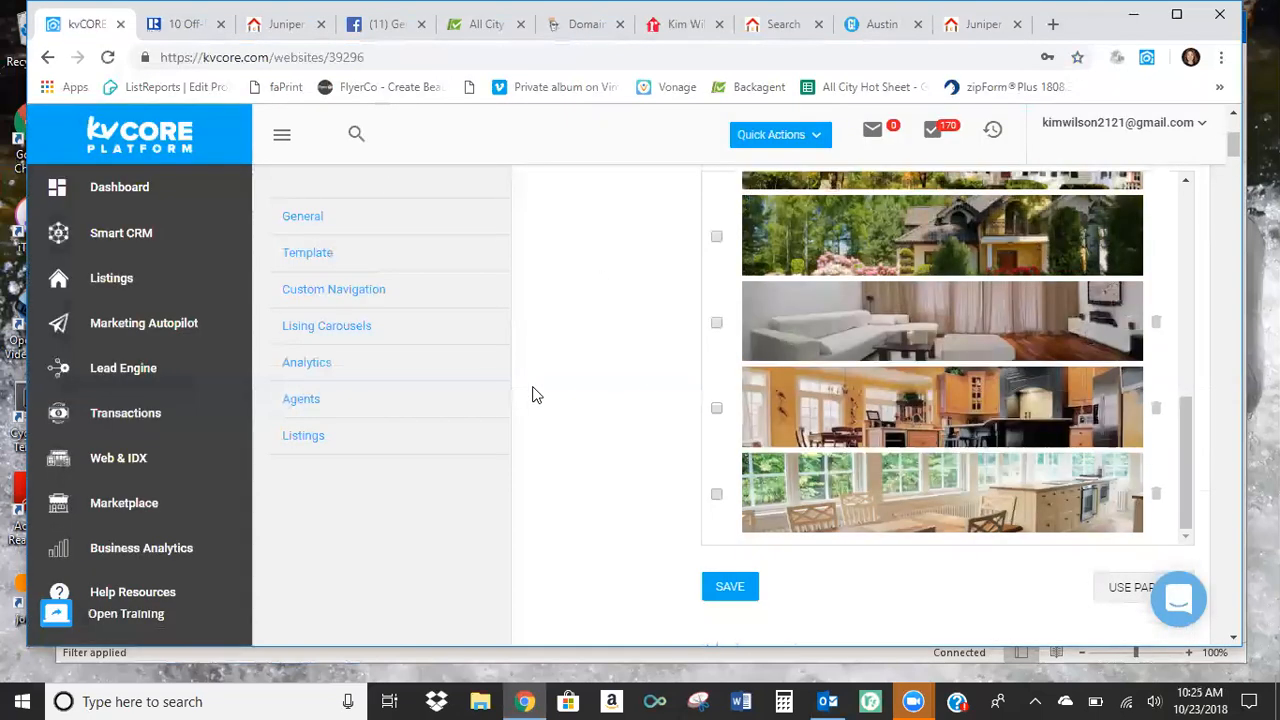
scroll(533, 390, "down", 3)
scroll(533, 386, "down", 3)
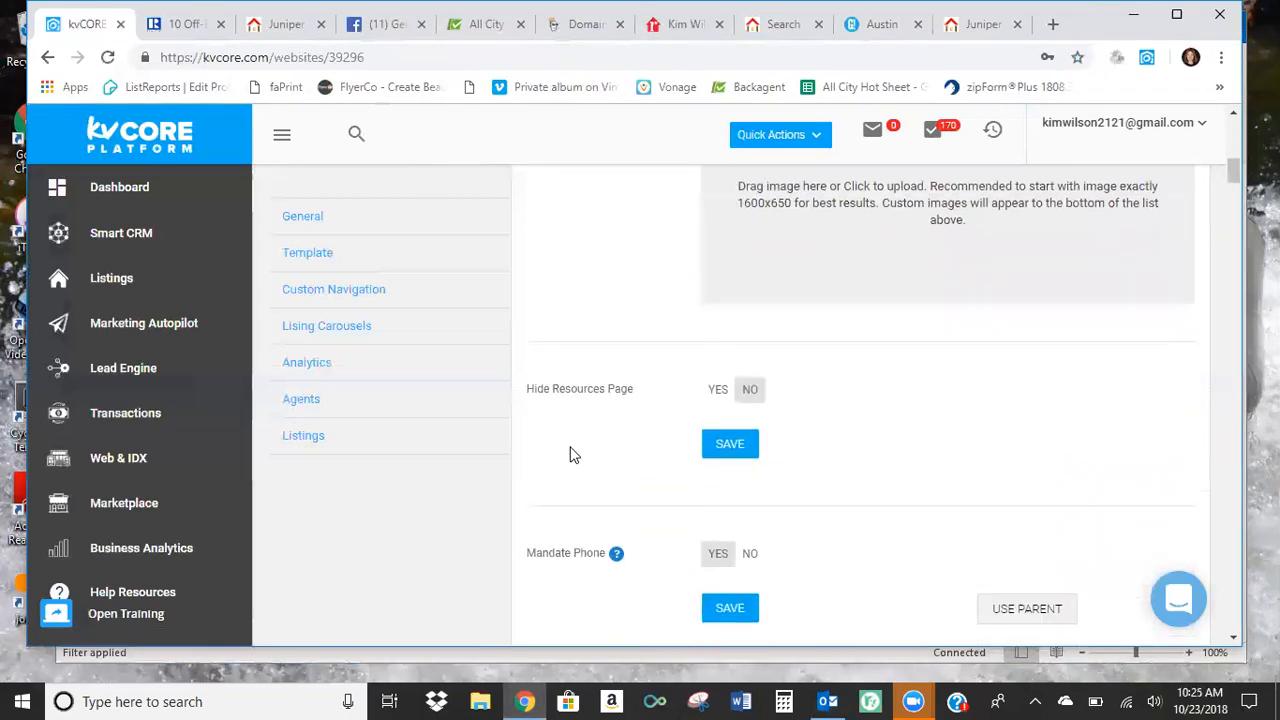
scroll(890, 405, "down", 1)
scroll(913, 400, "down", 1)
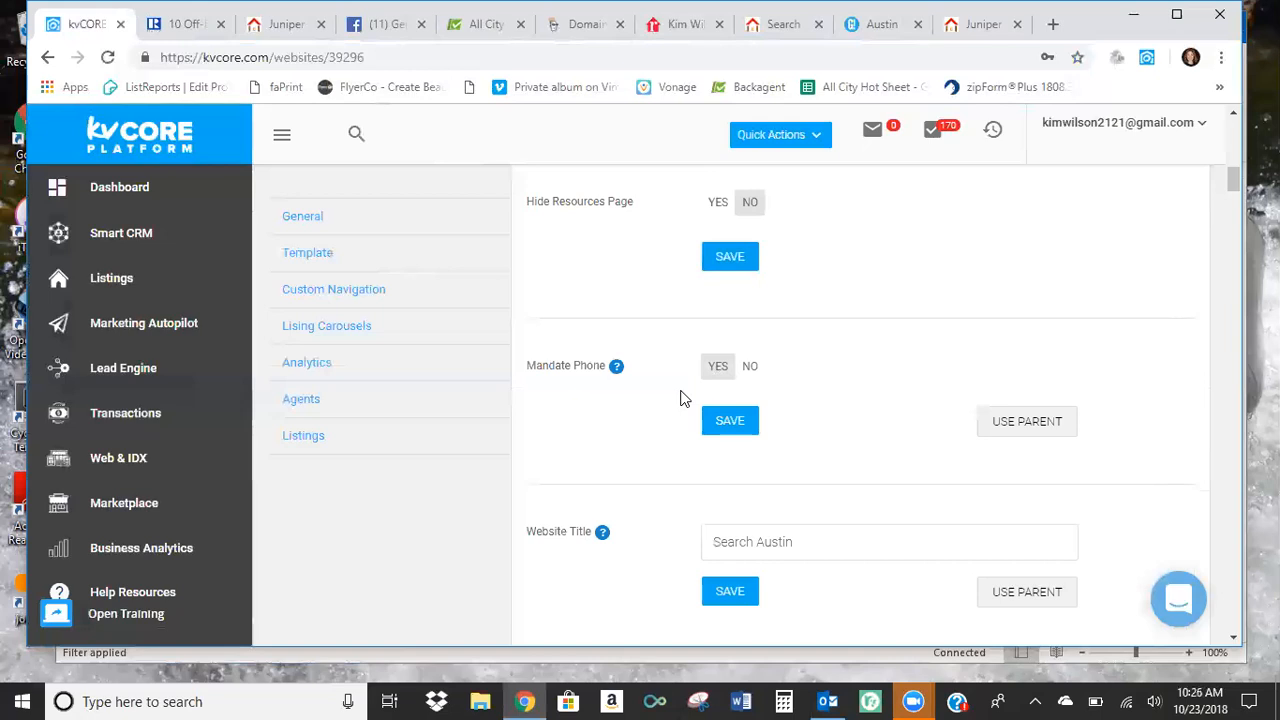
Close the other agent's website, then set the Website Title to the agent's full name and save it.
scroll(684, 395, "down", 1)
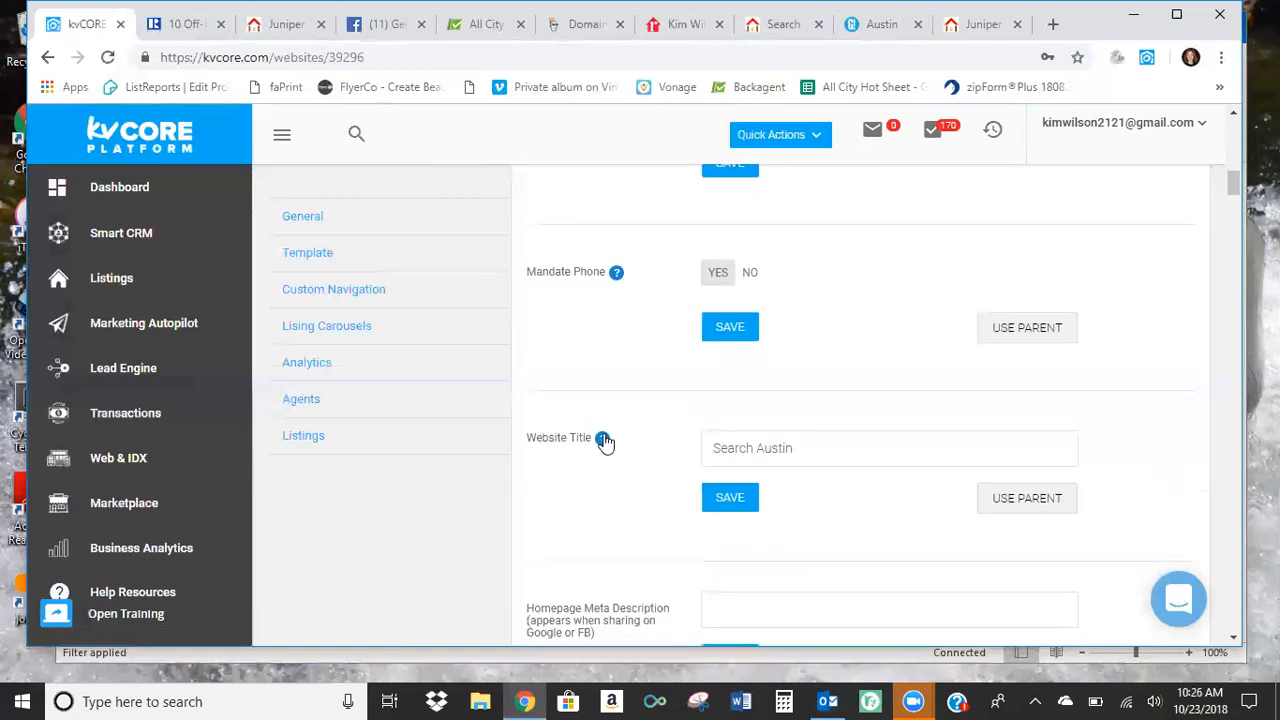
mouse_move(603, 445)
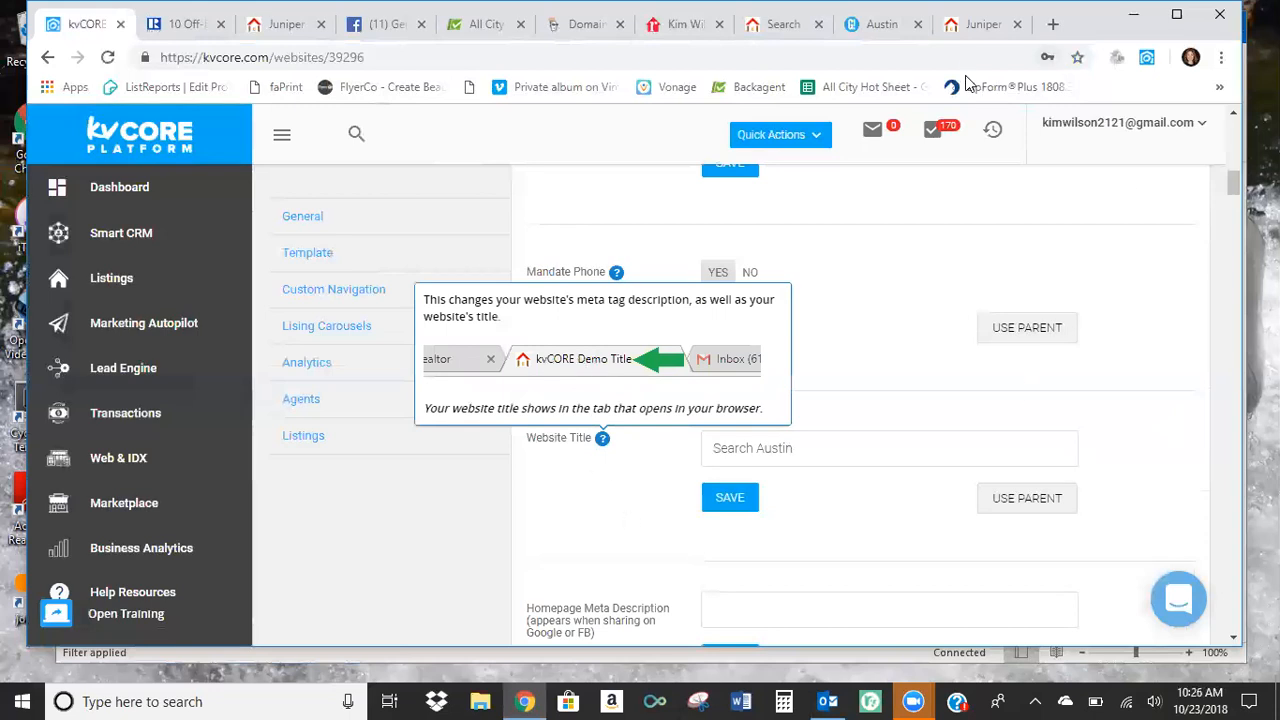
left_click(1017, 24)
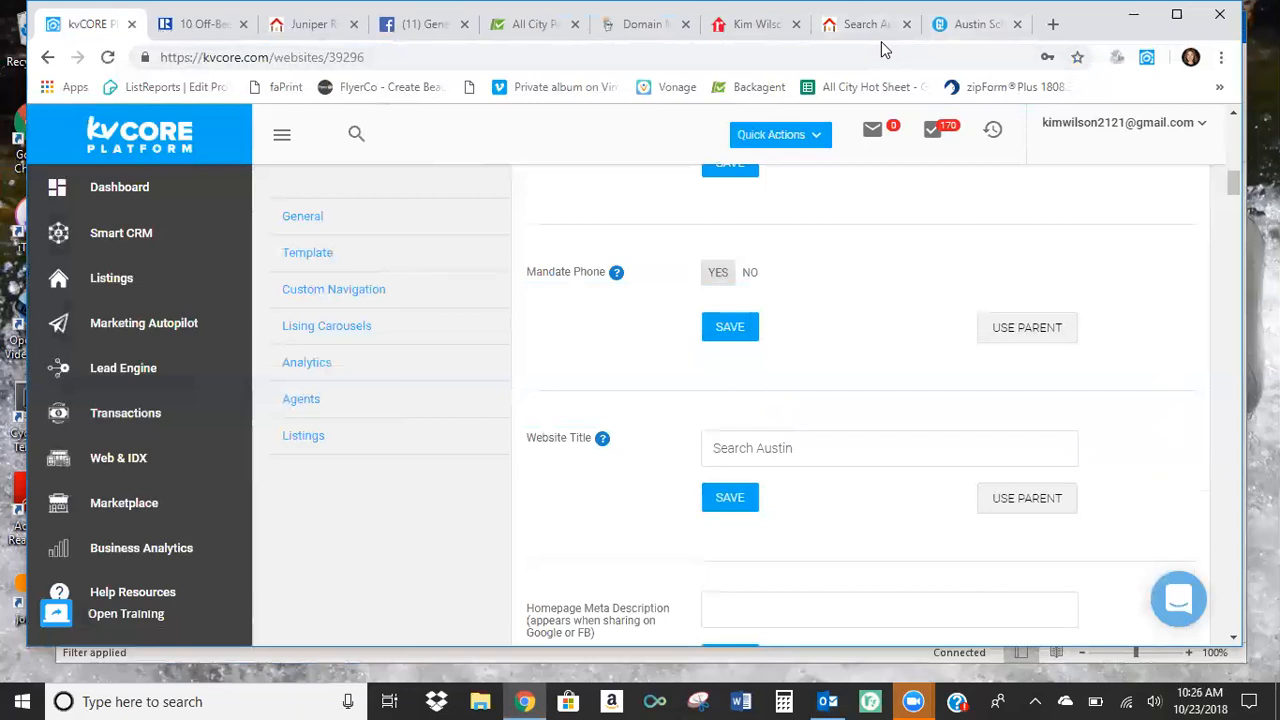
left_click(817, 440)
key("ctrl+a")
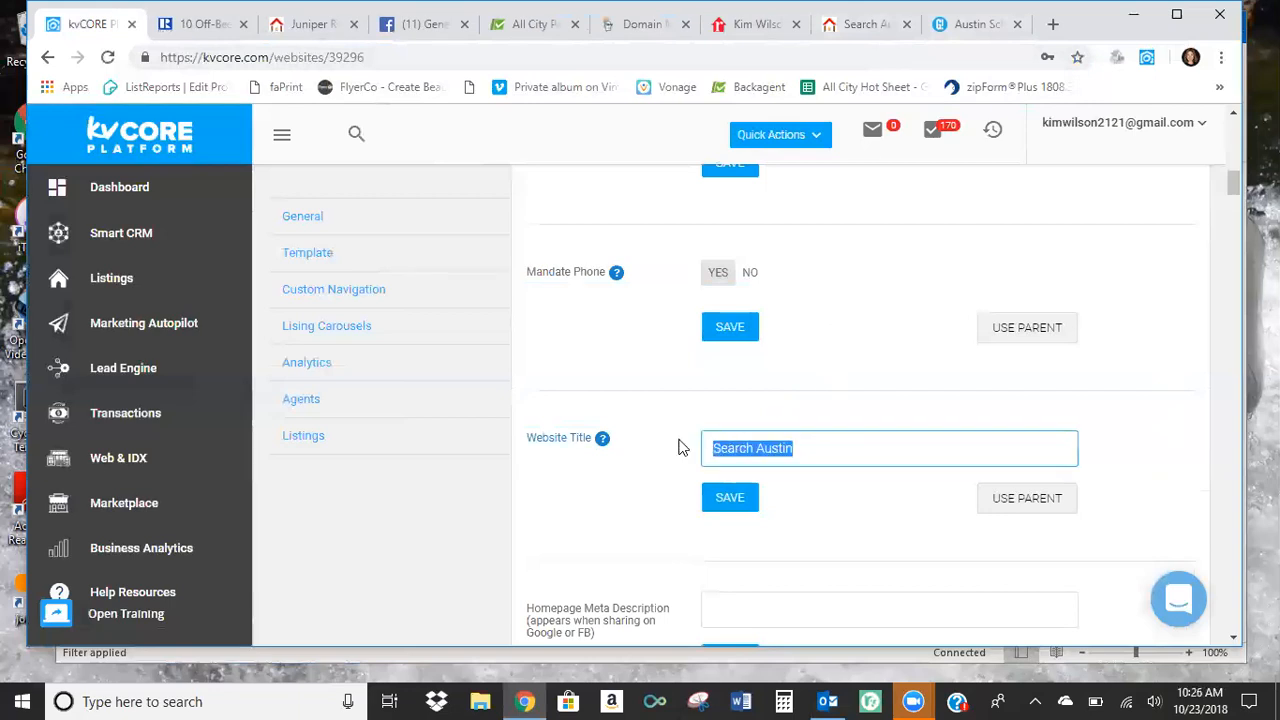
type("Kim Wil")
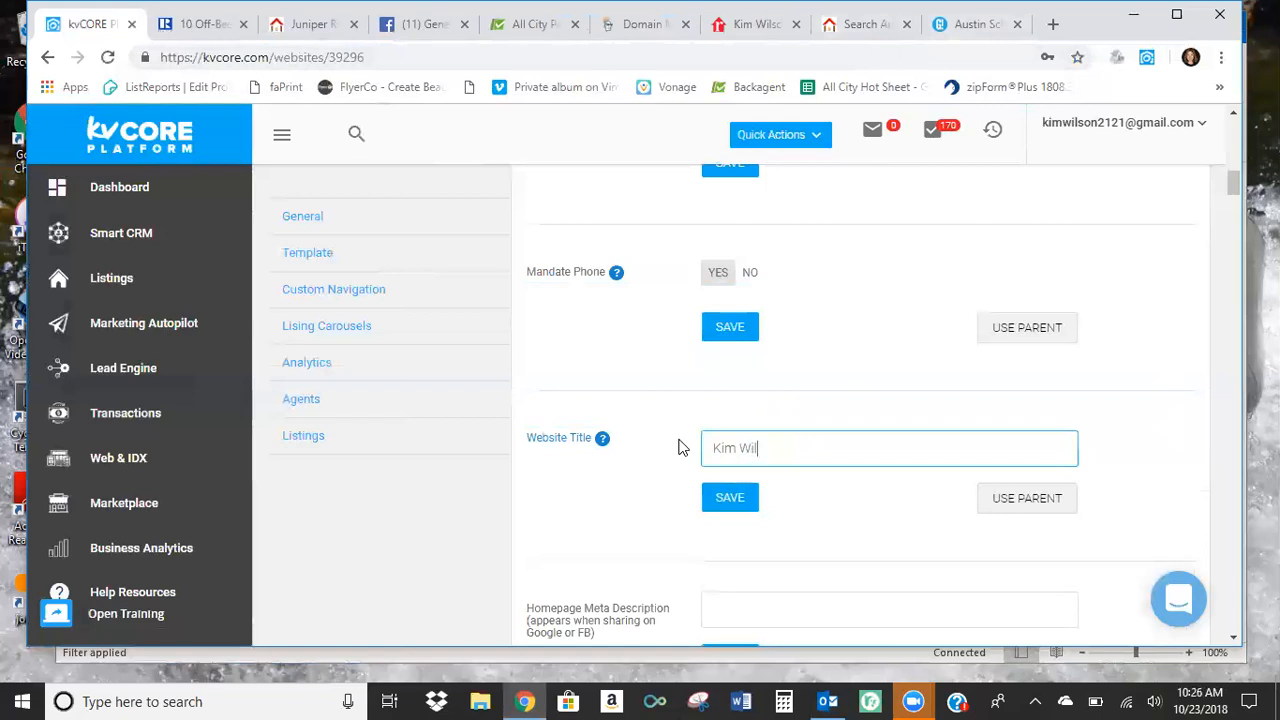
type("son")
left_click(720, 501)
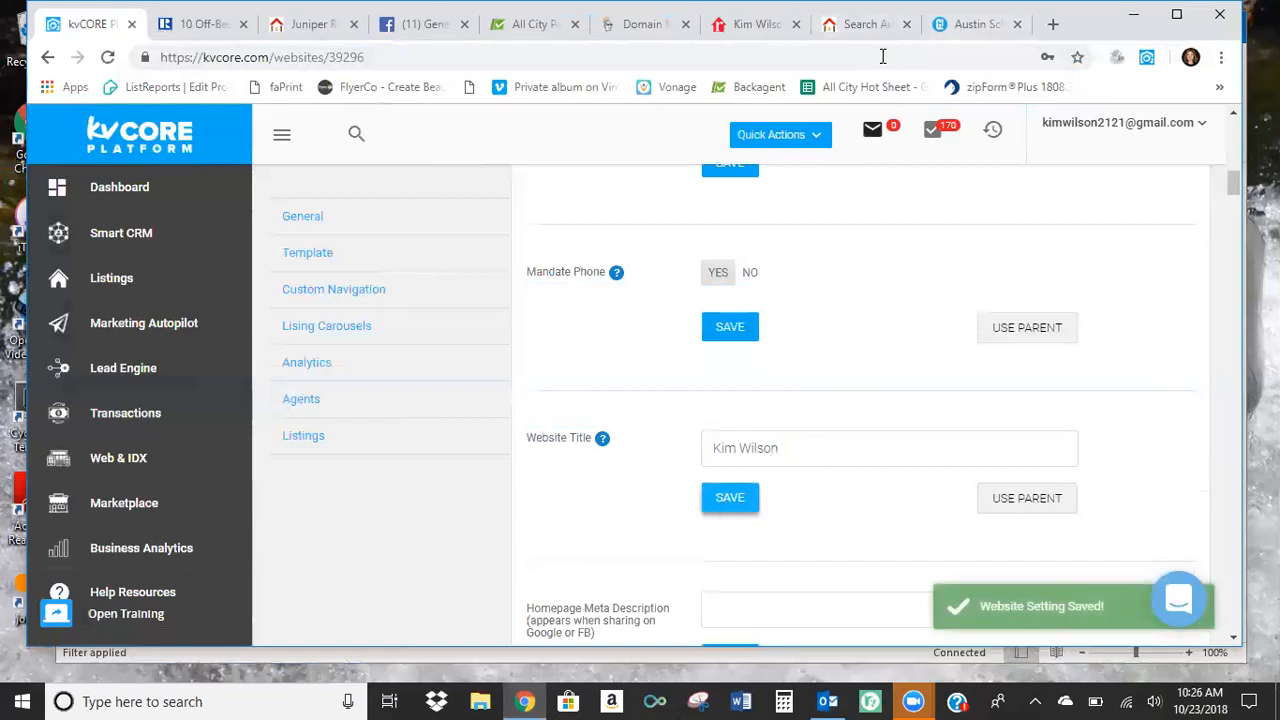
Reload the agent's public All City website to check the title shown on its homepage.
left_click(868, 30)
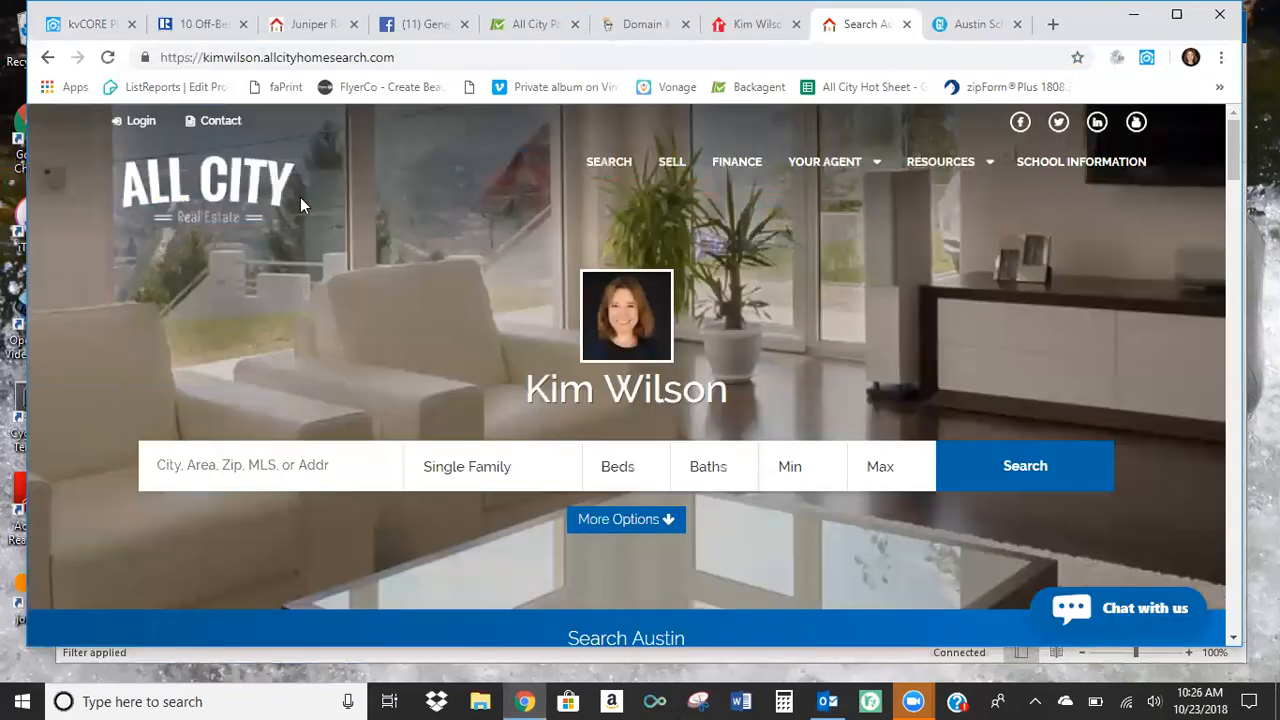
left_click_drag(245, 14, 237, 44)
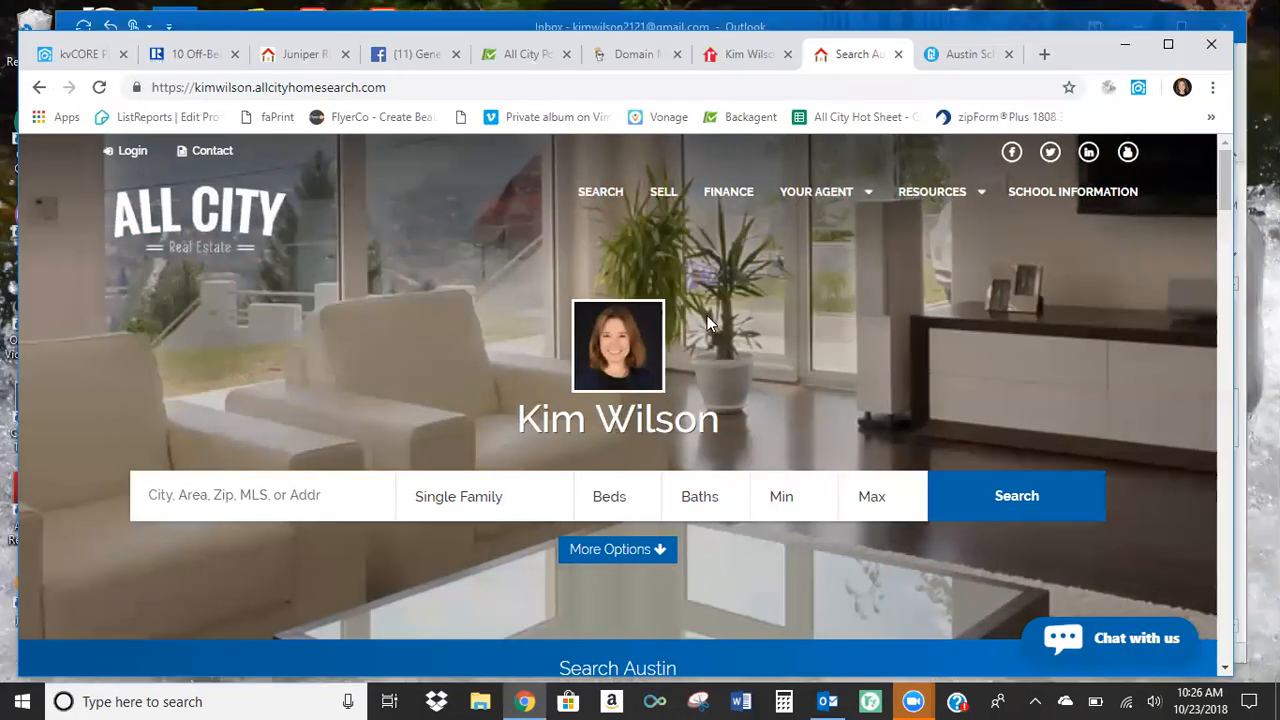
key("F5")
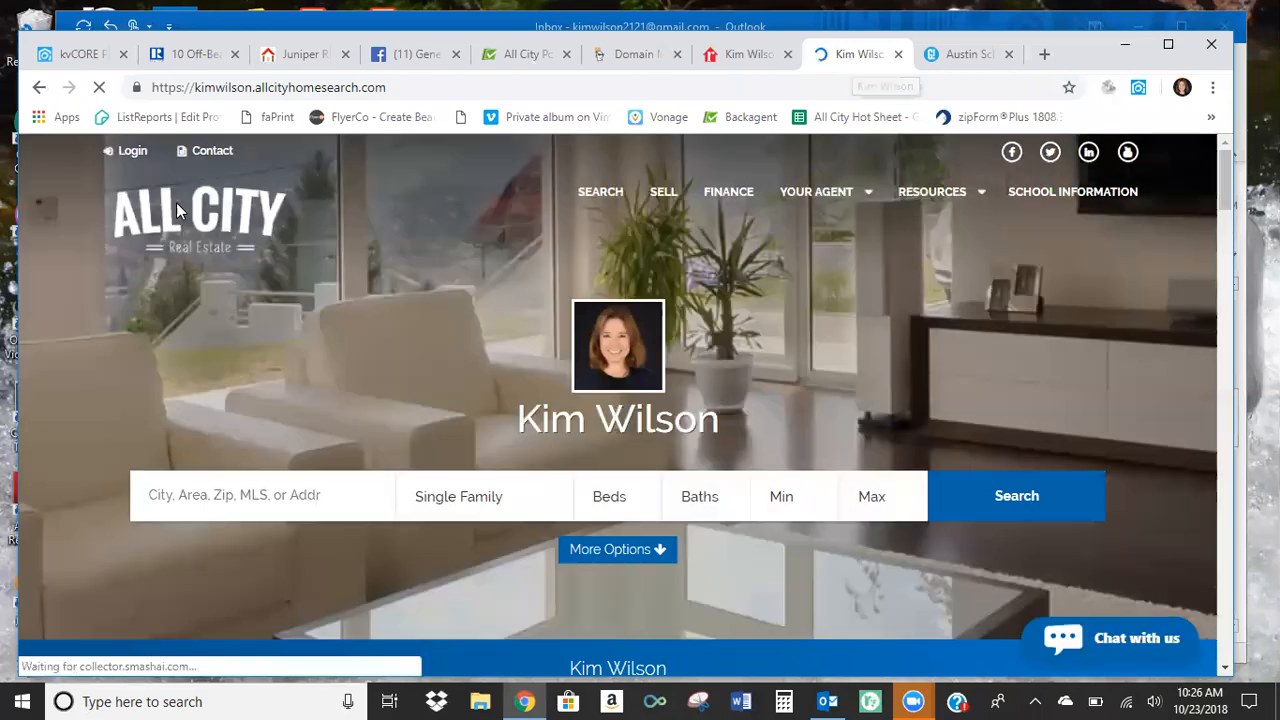
Return to the kvCORE website settings, set the Website Title to "Search Here" and save it.
left_click(68, 57)
left_click_drag(800, 476, 673, 487)
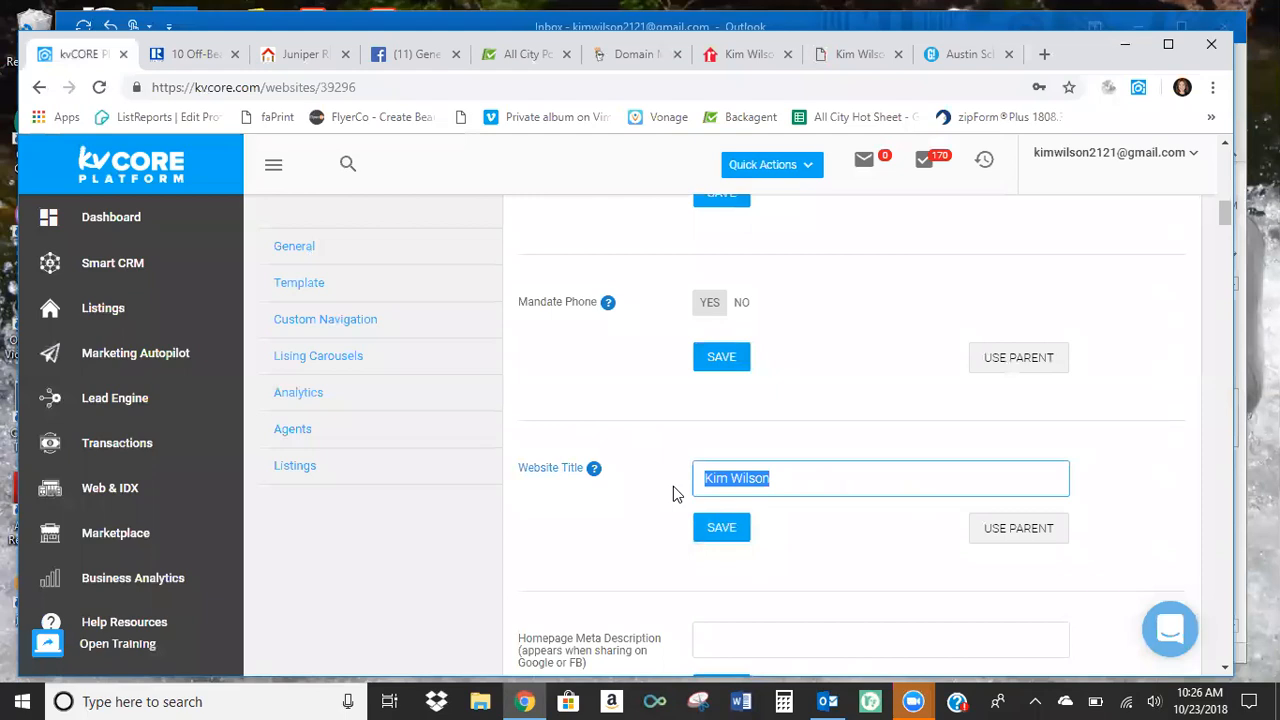
type("Search Here")
left_click(726, 528)
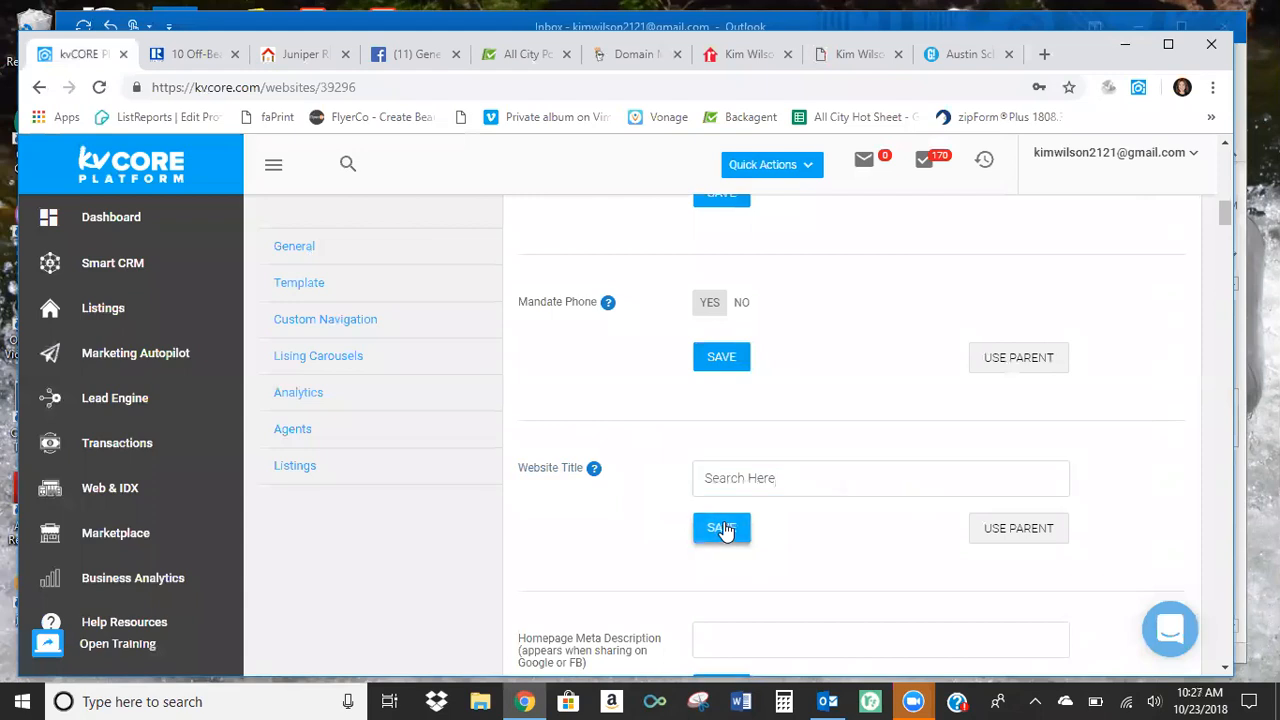
Review the General settings from Homepage Meta Description through the office number and Ask Unit options to Recruit Text.
scroll(673, 493, "down", 1)
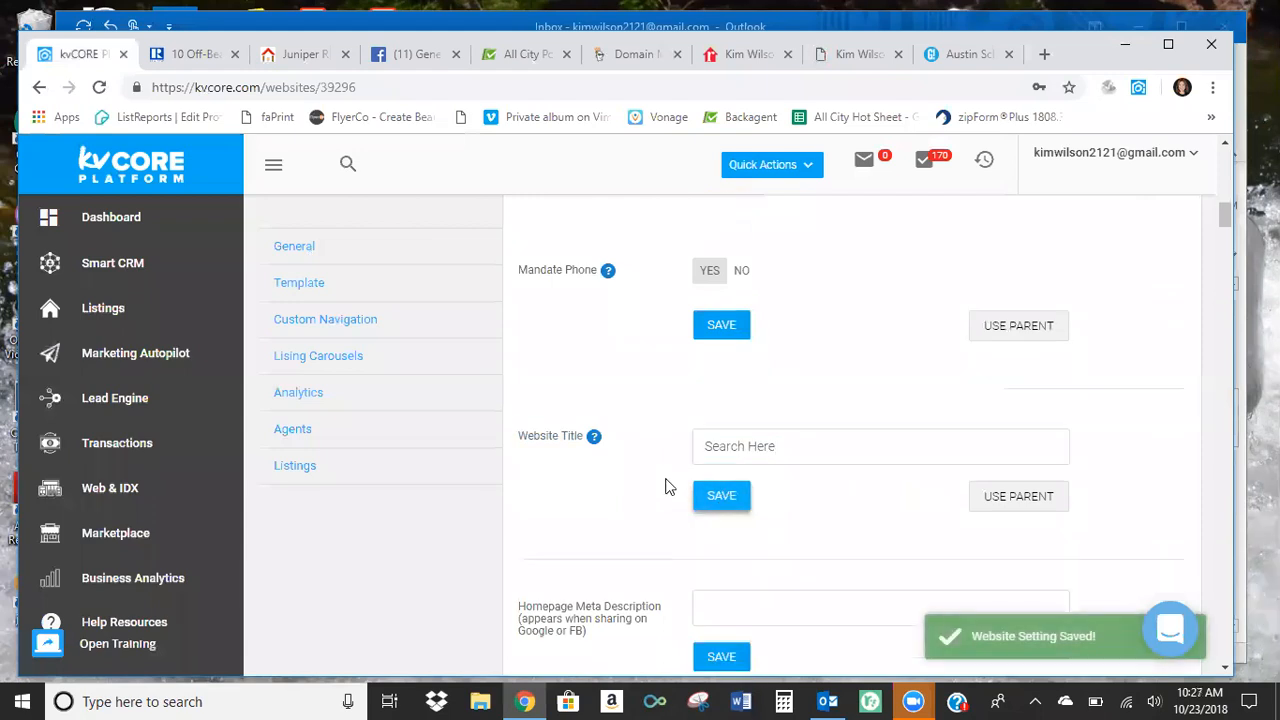
scroll(696, 451, "down", 1)
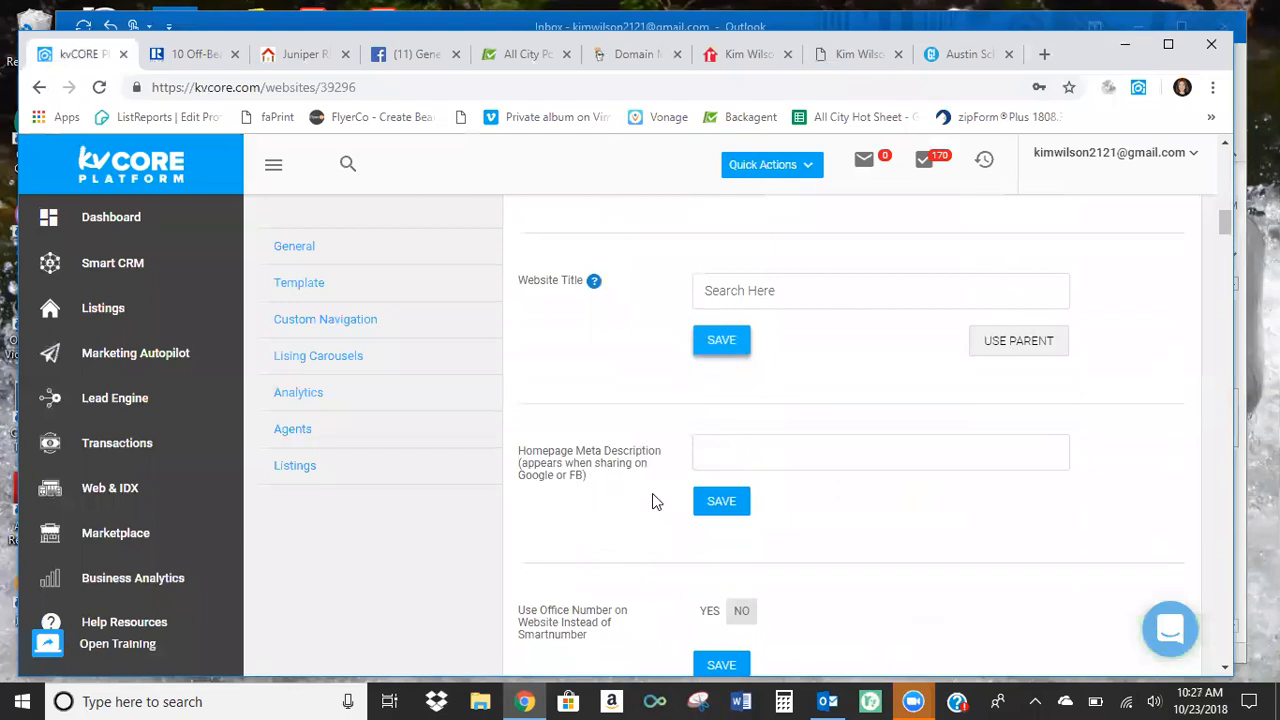
scroll(630, 510, "down", 1)
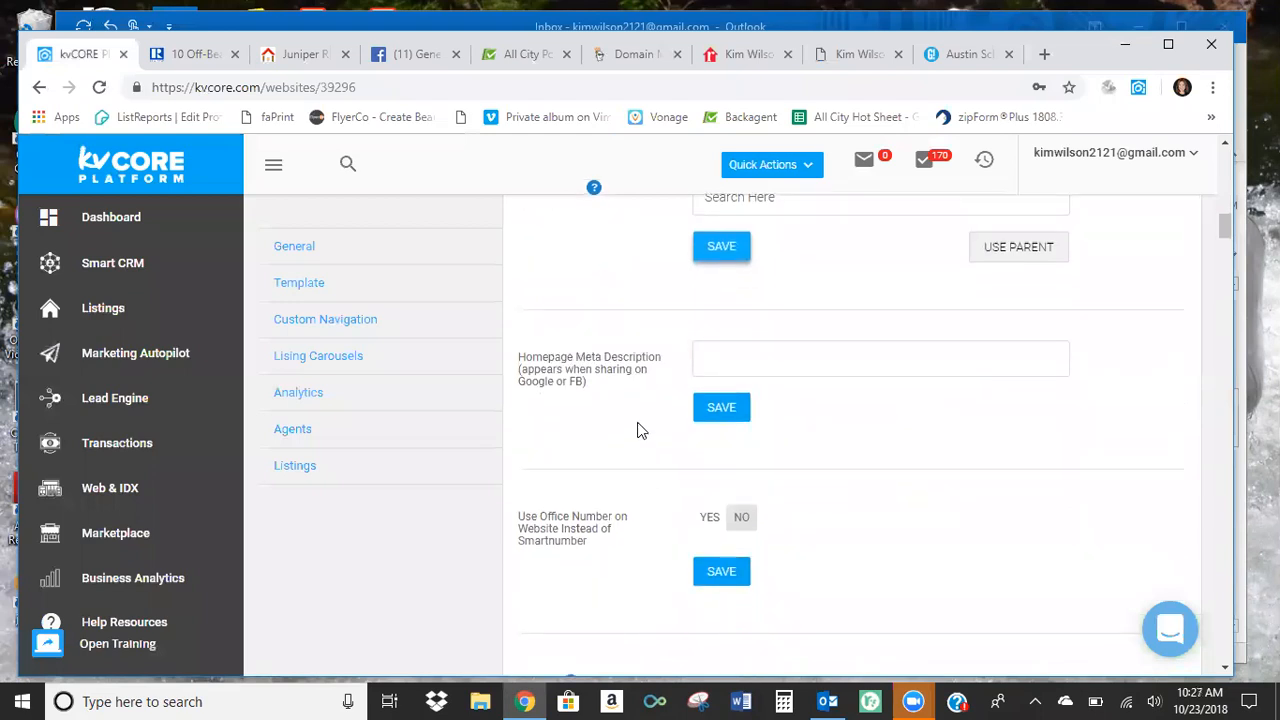
scroll(639, 470, "down", 1)
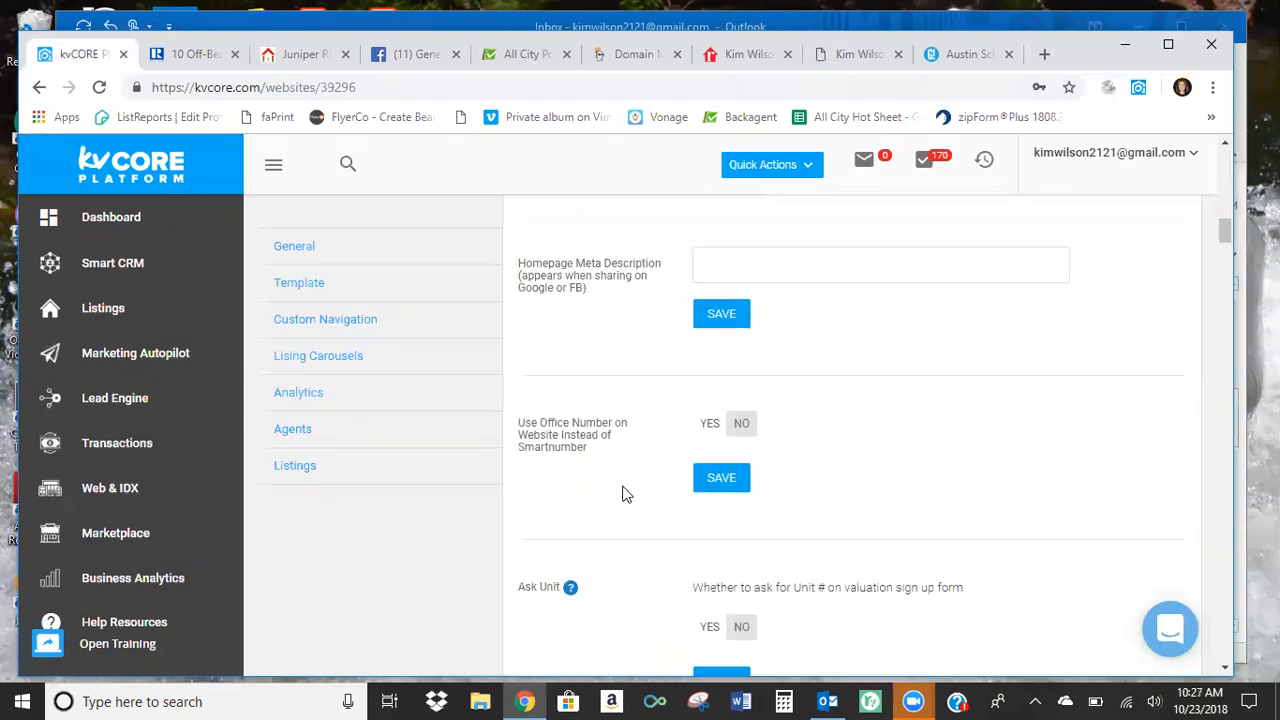
scroll(665, 470, "down", 1)
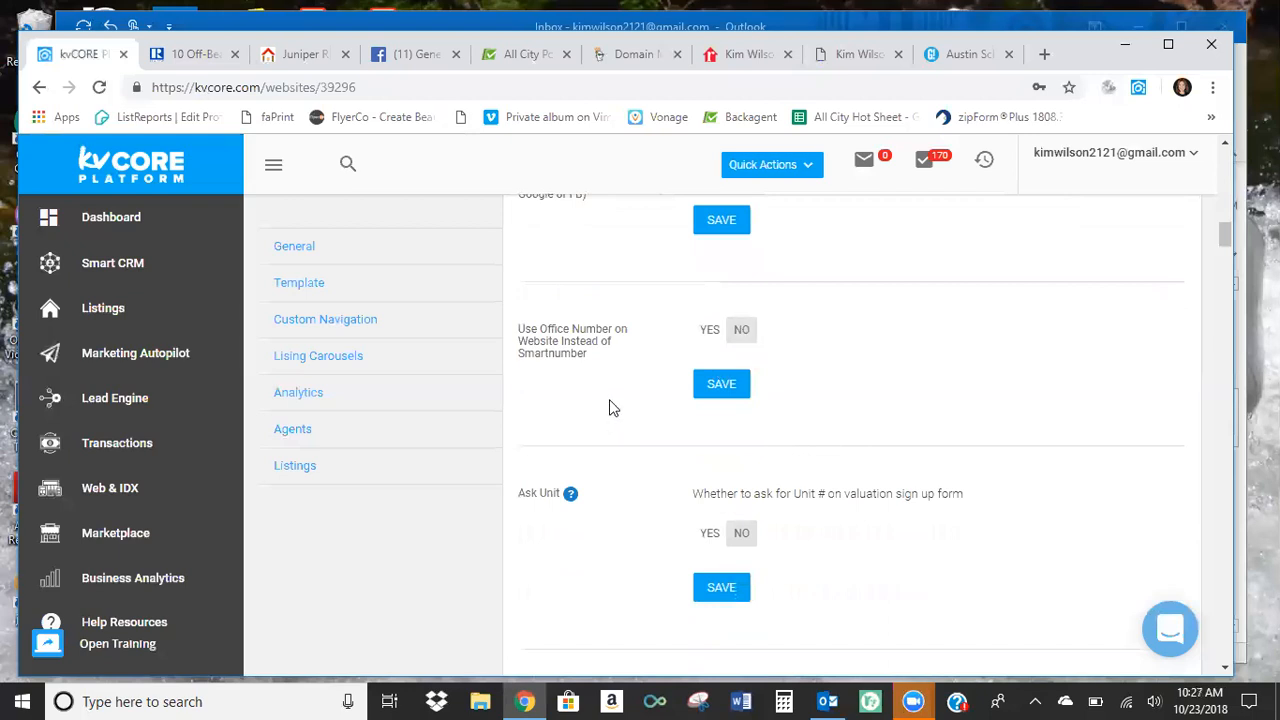
scroll(614, 440, "down", 1)
scroll(576, 451, "down", 2)
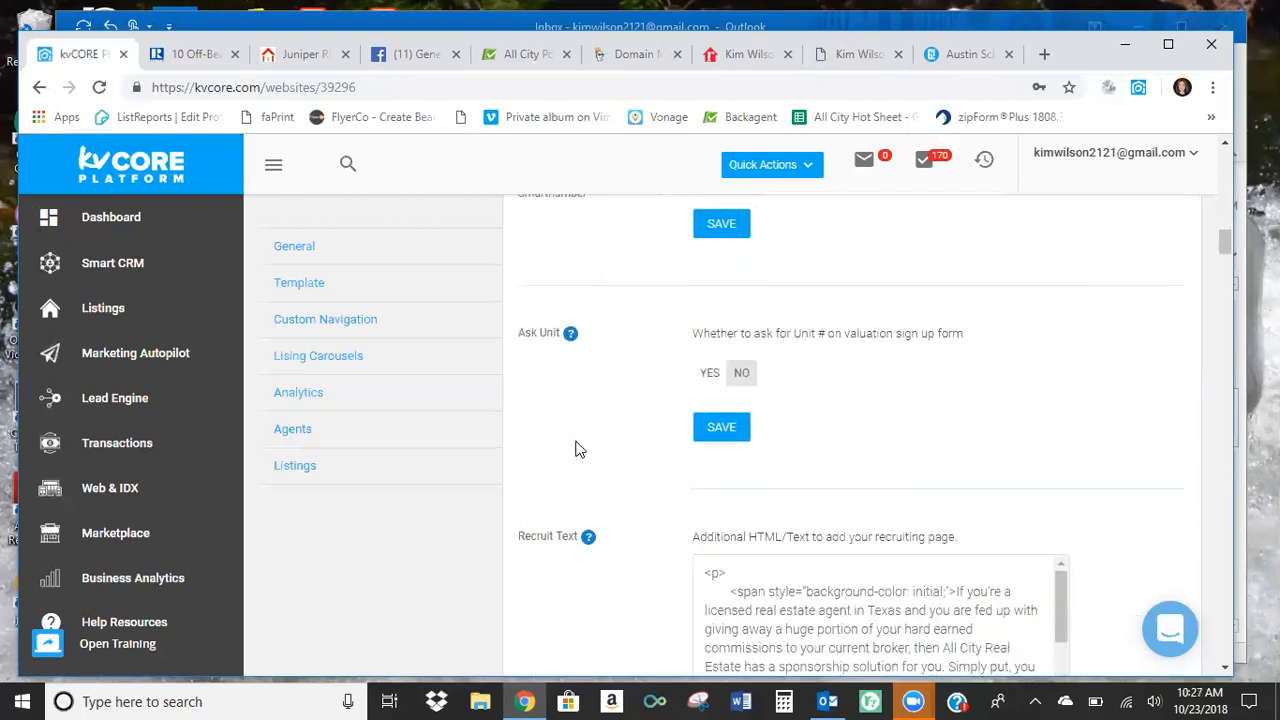
scroll(577, 451, "down", 1)
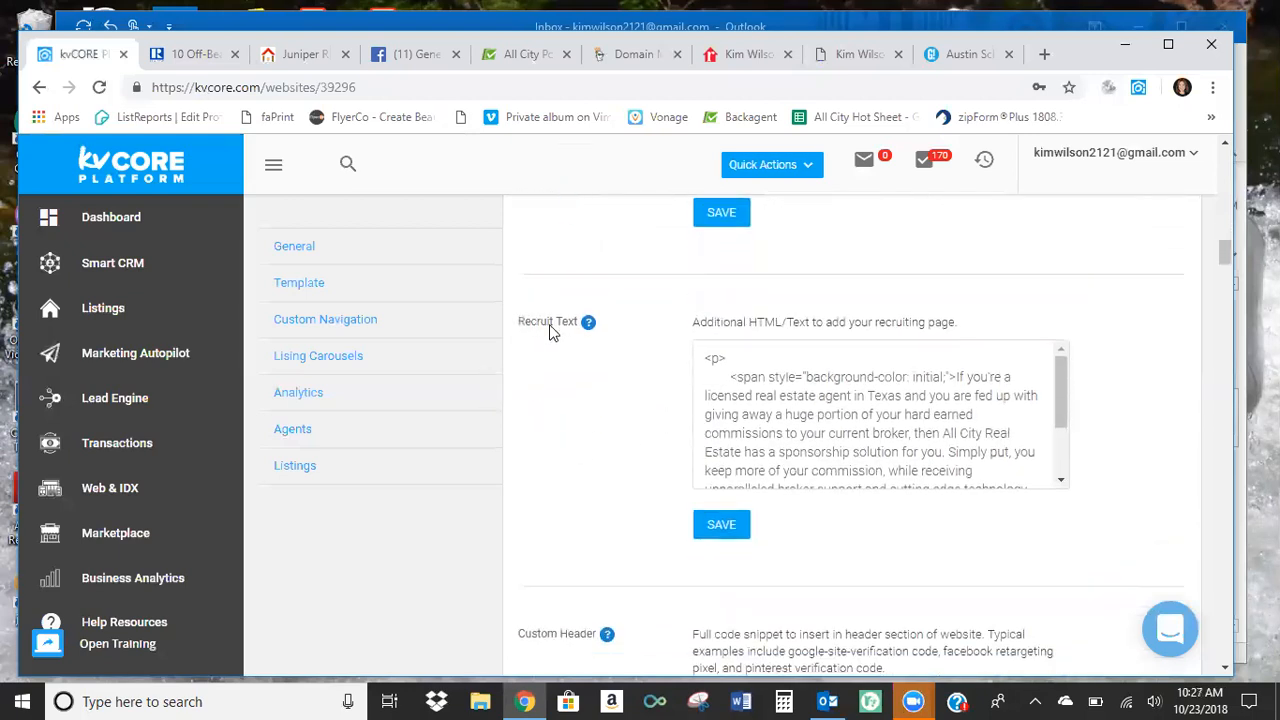
Close the agent's realtor.com profile and look through the Resources and Your Agent menus on the public website.
left_click(743, 60)
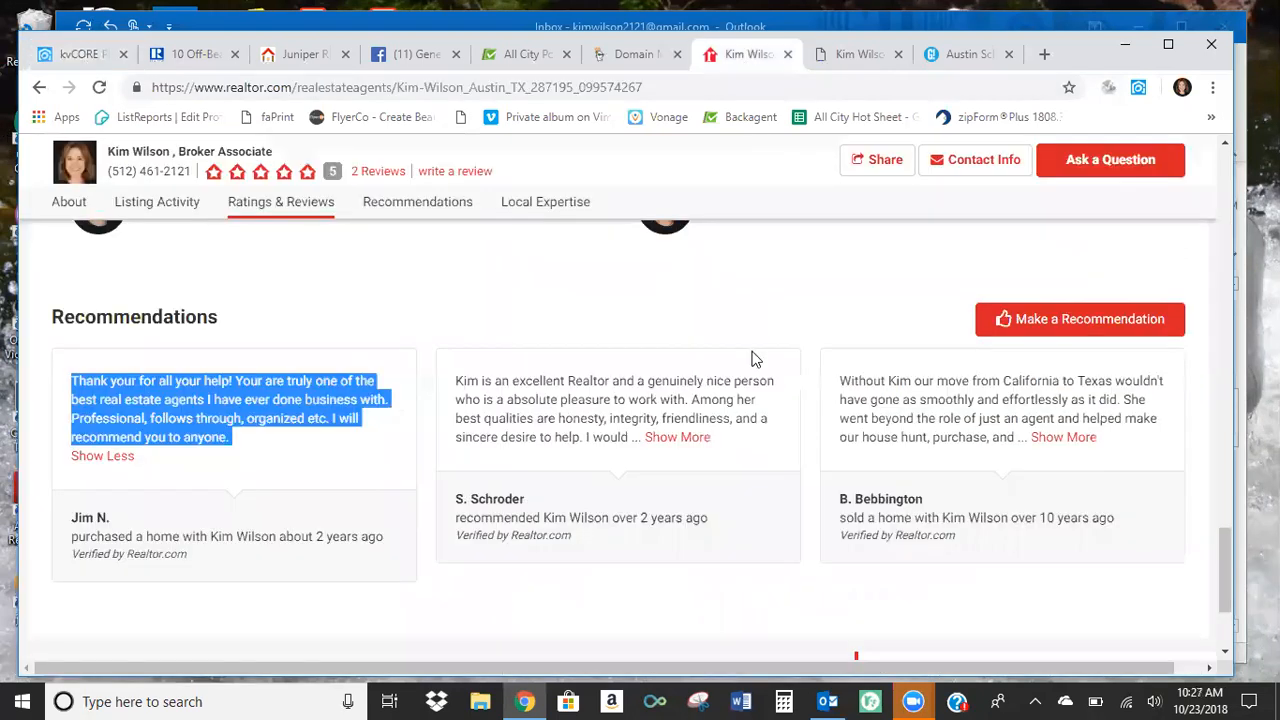
left_click(787, 57)
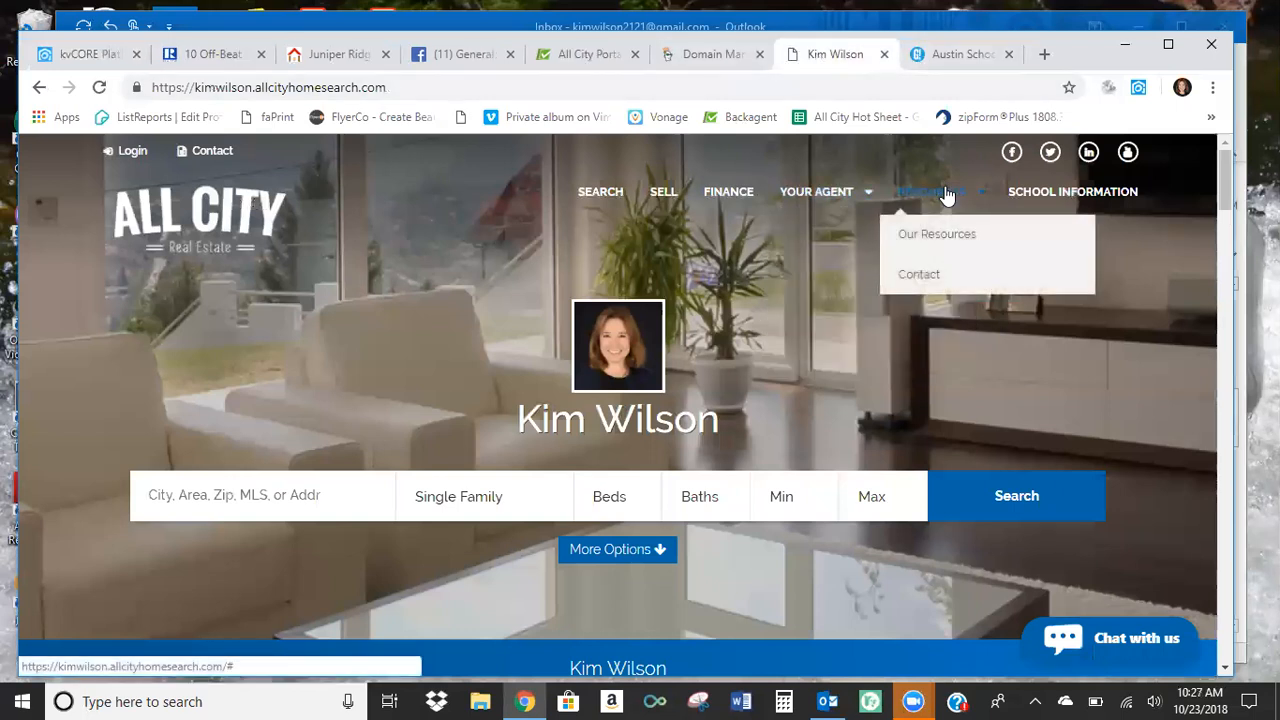
mouse_move(822, 200)
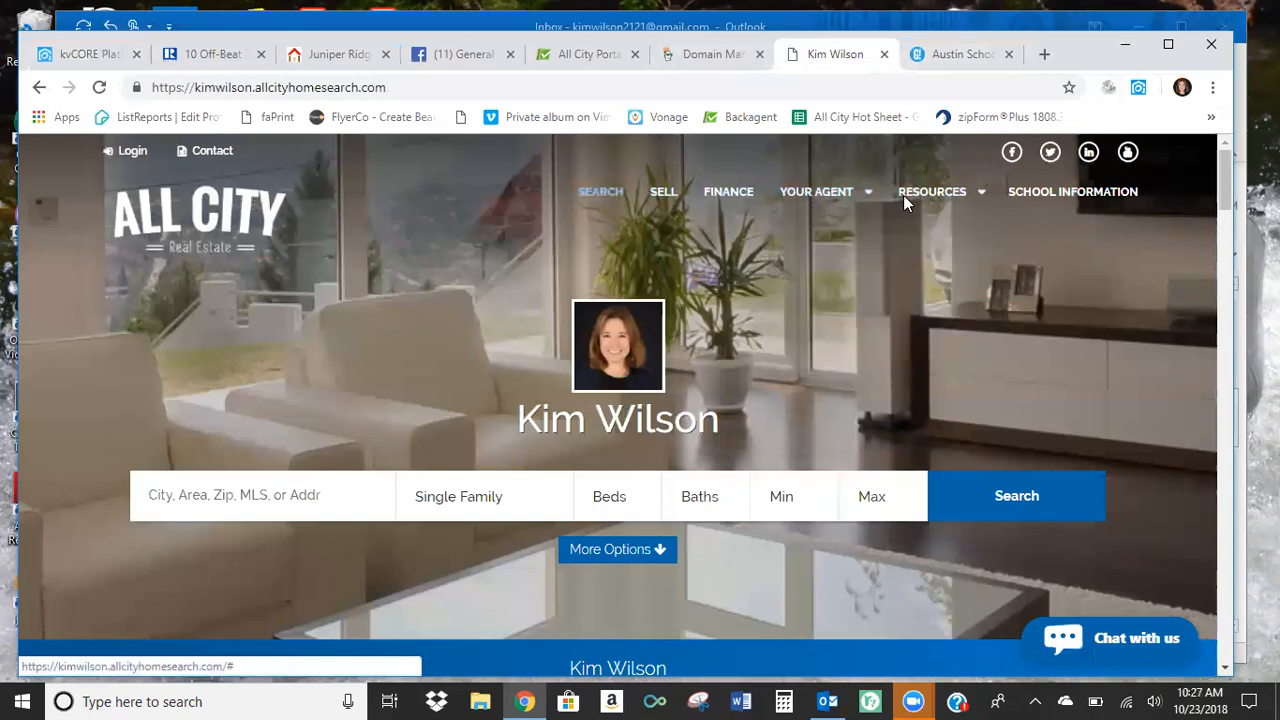
Return to the kvCORE settings and review the custom header, body and footer code, Conversion Code, Custom Chat Widget and Facebook Username for Chat.
left_click(86, 53)
scroll(530, 465, "down", 1)
scroll(565, 466, "down", 1)
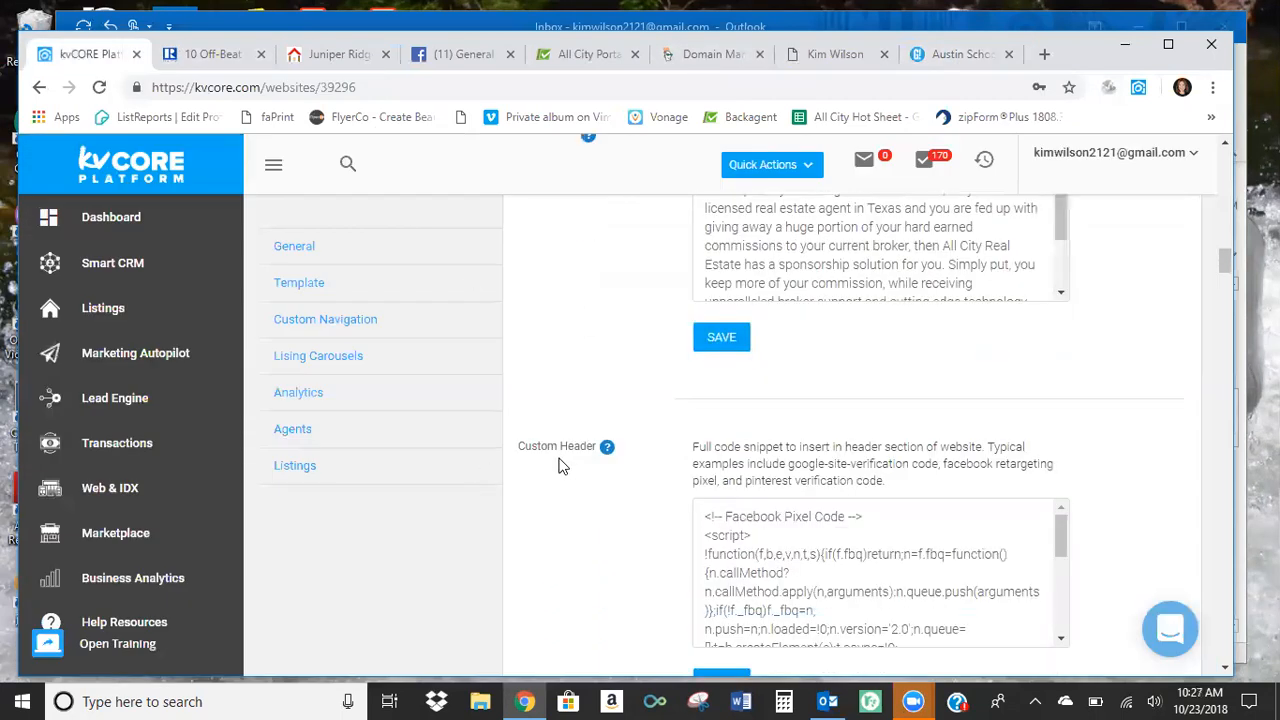
scroll(555, 495, "down", 1)
scroll(590, 480, "down", 3)
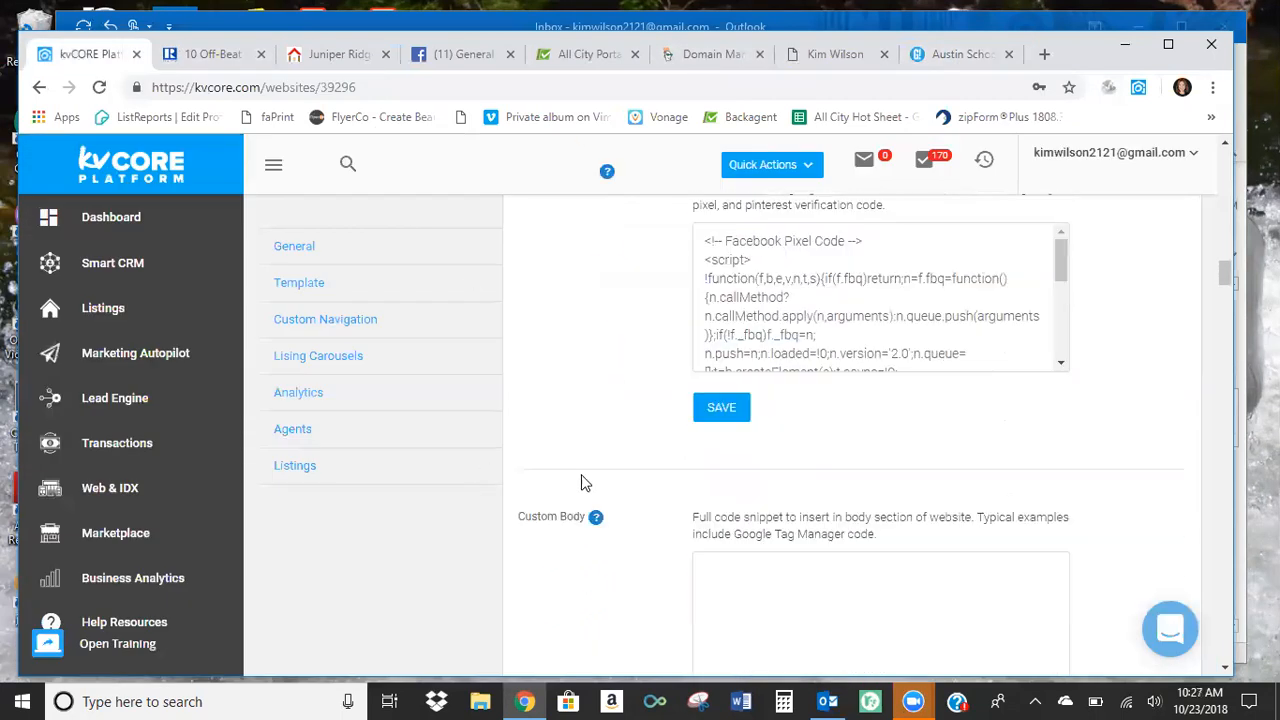
scroll(612, 468, "down", 4)
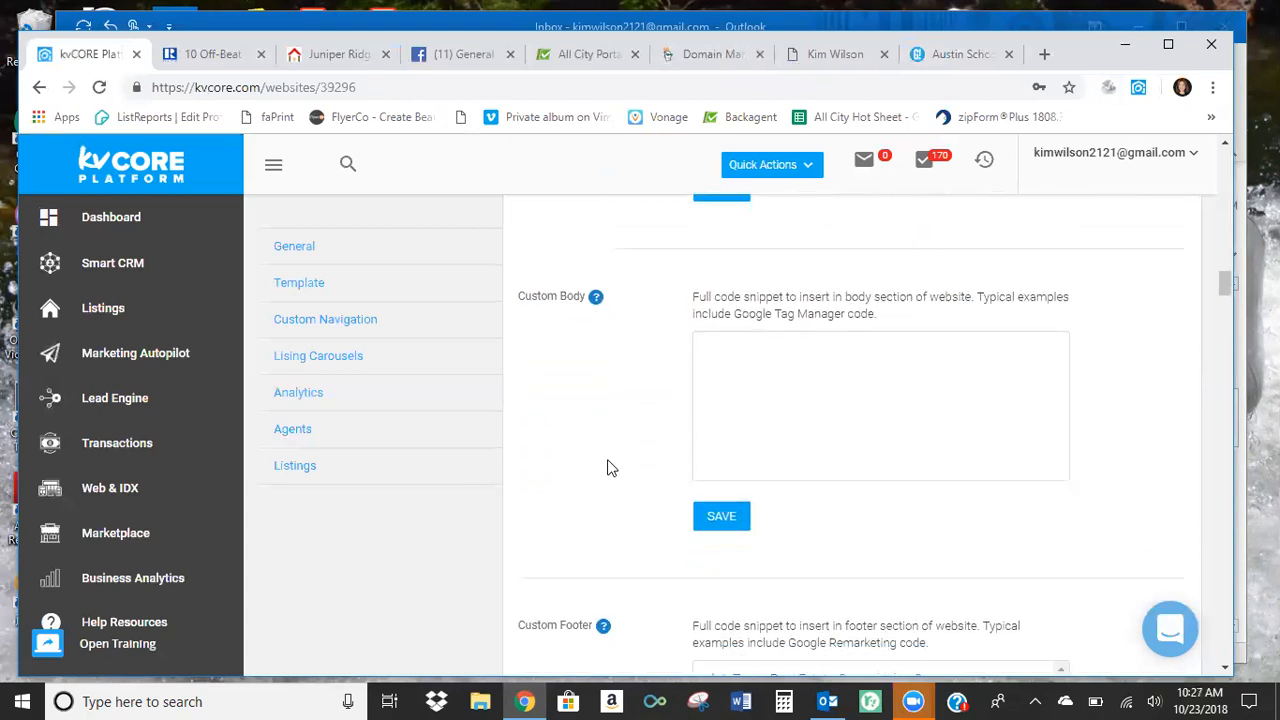
scroll(615, 476, "down", 4)
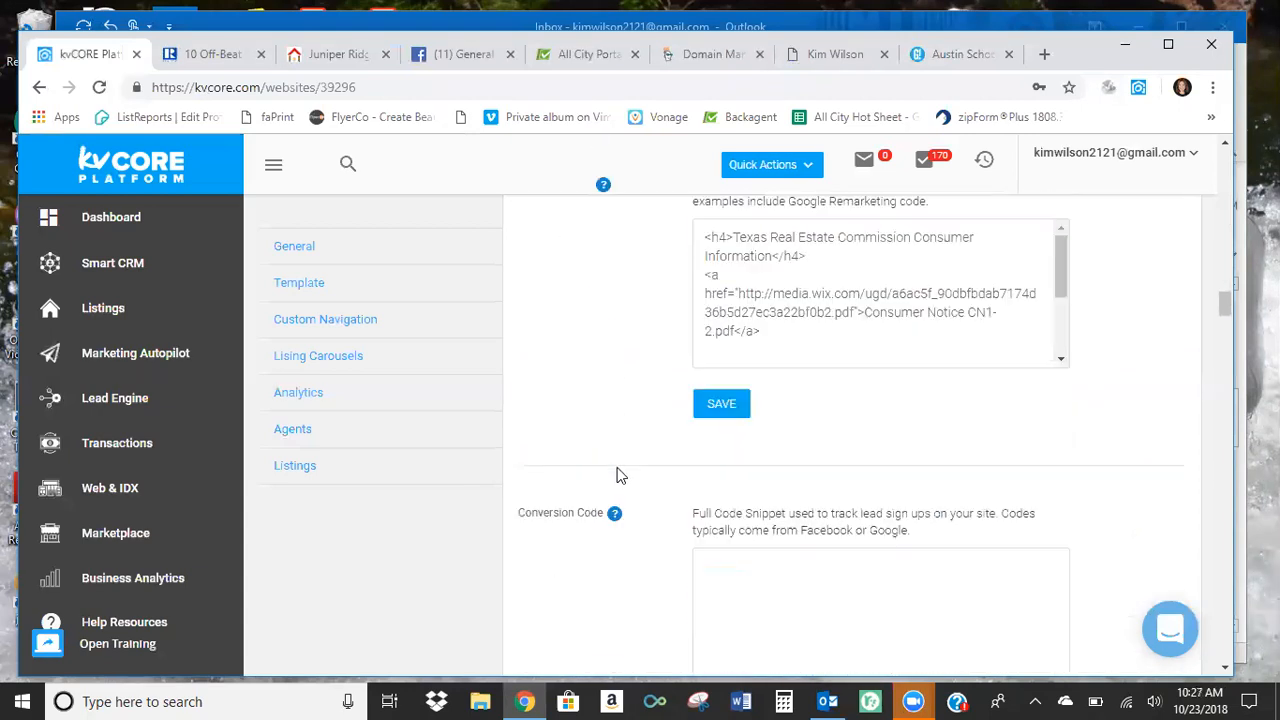
scroll(612, 500, "down", 2)
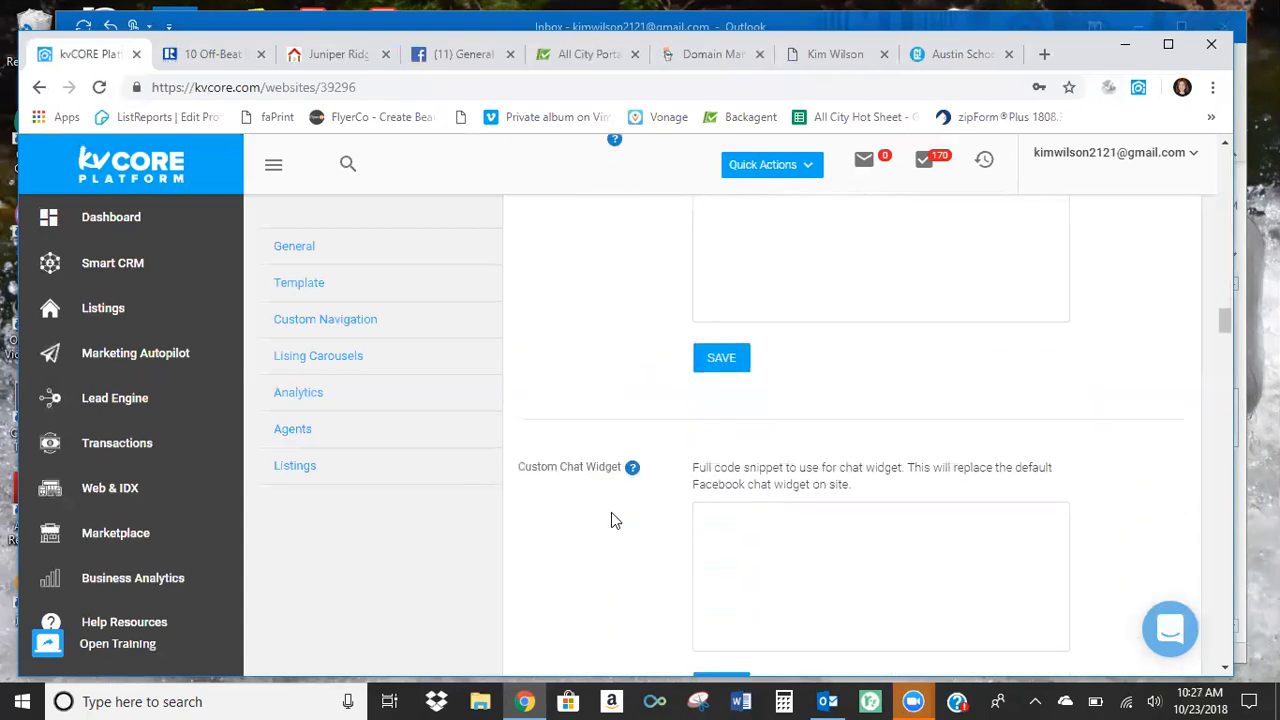
scroll(610, 522, "down", 4)
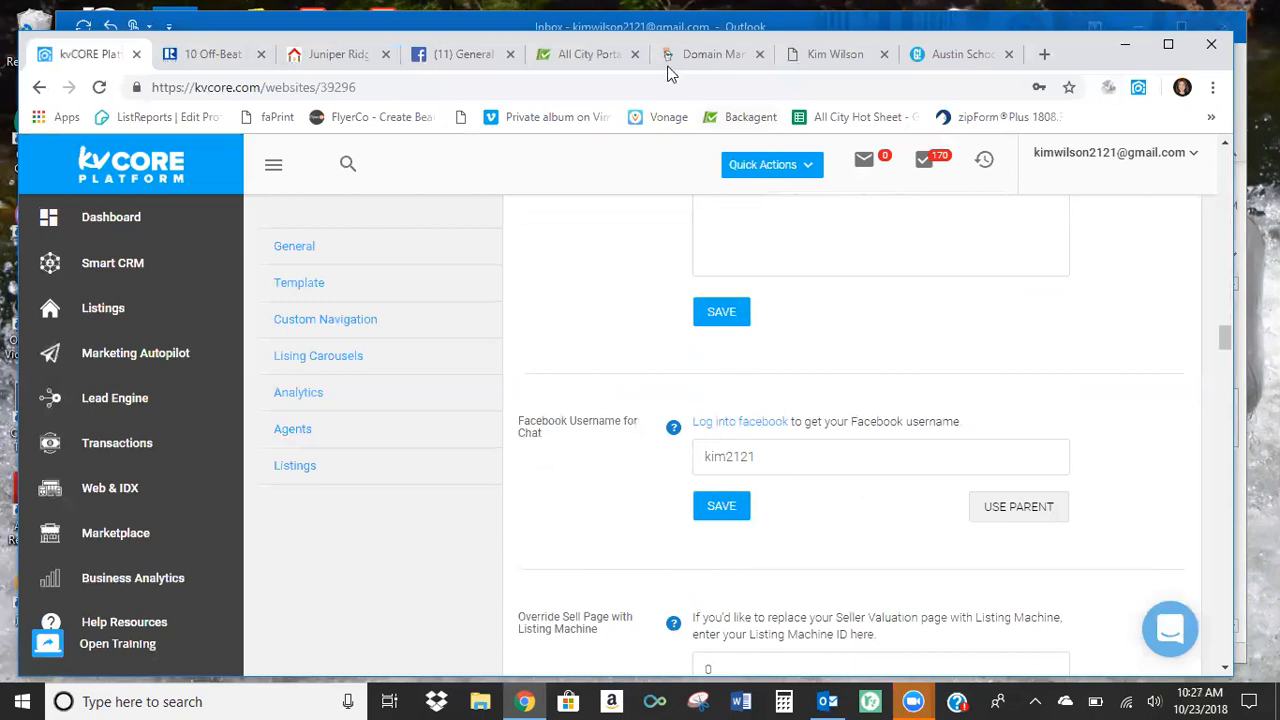
Reload the agent's public website and open its Facebook Messenger chat.
left_click(833, 56)
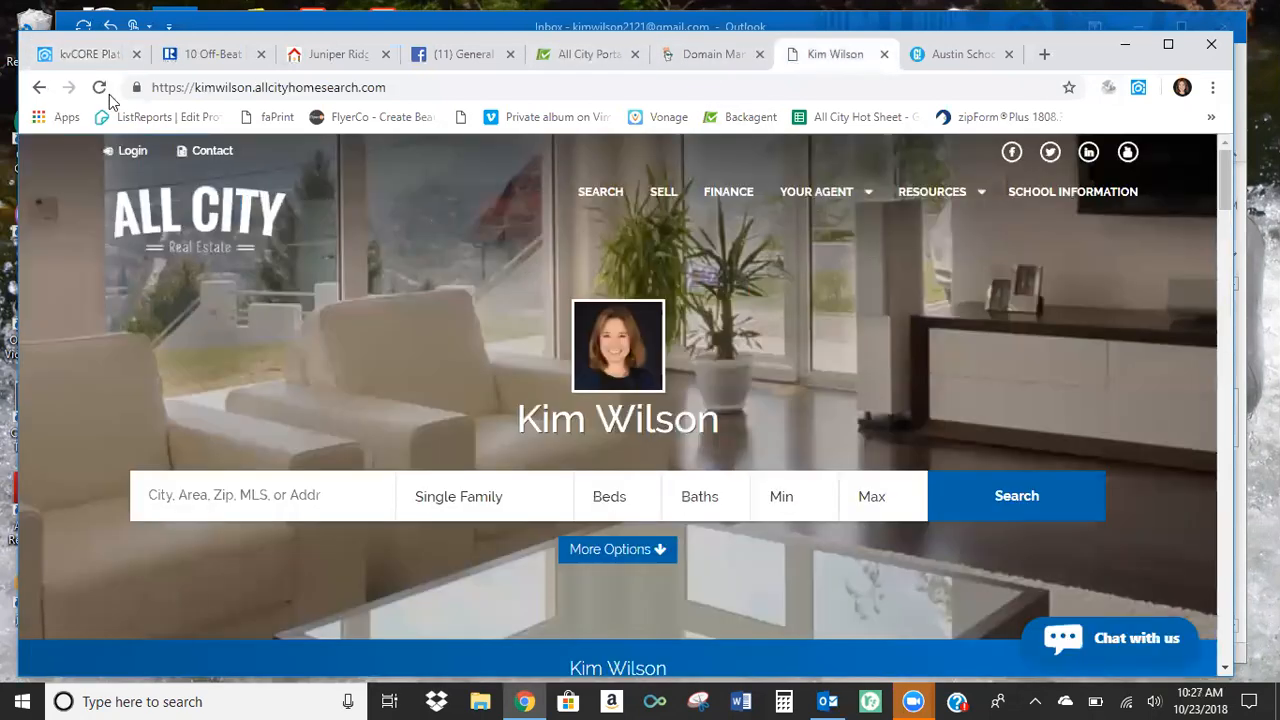
left_click(99, 90)
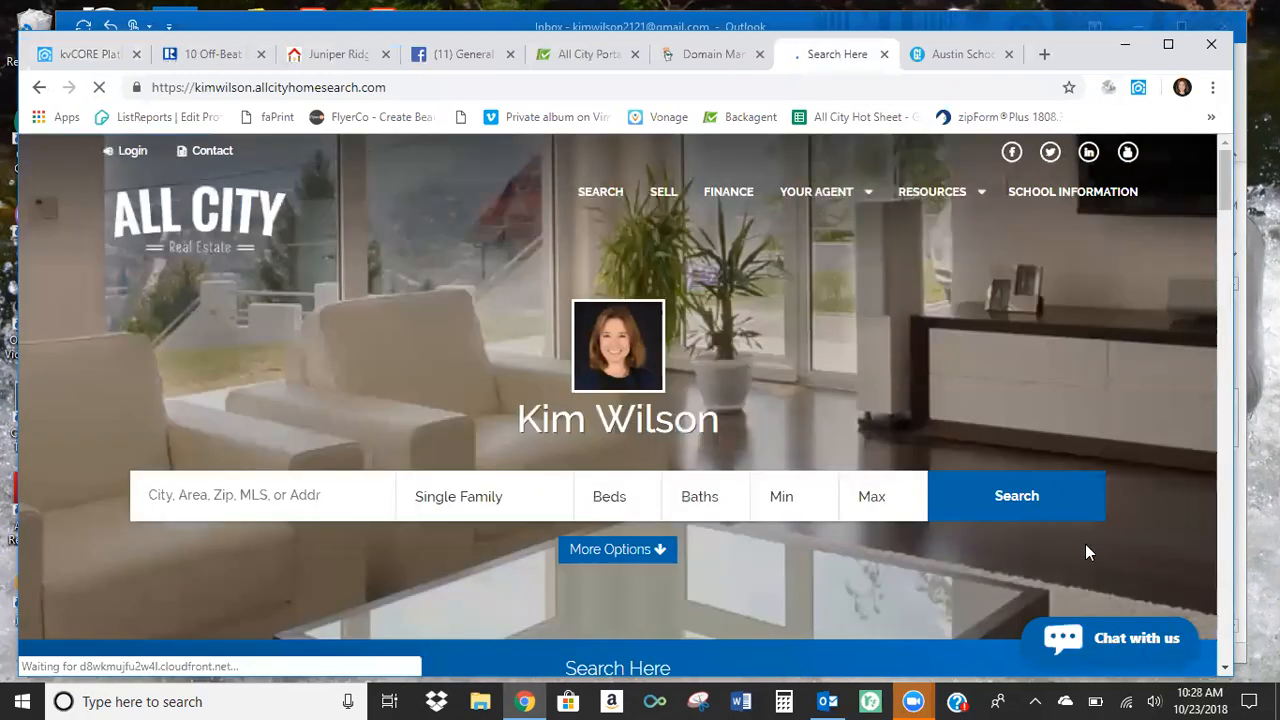
left_click(1108, 642)
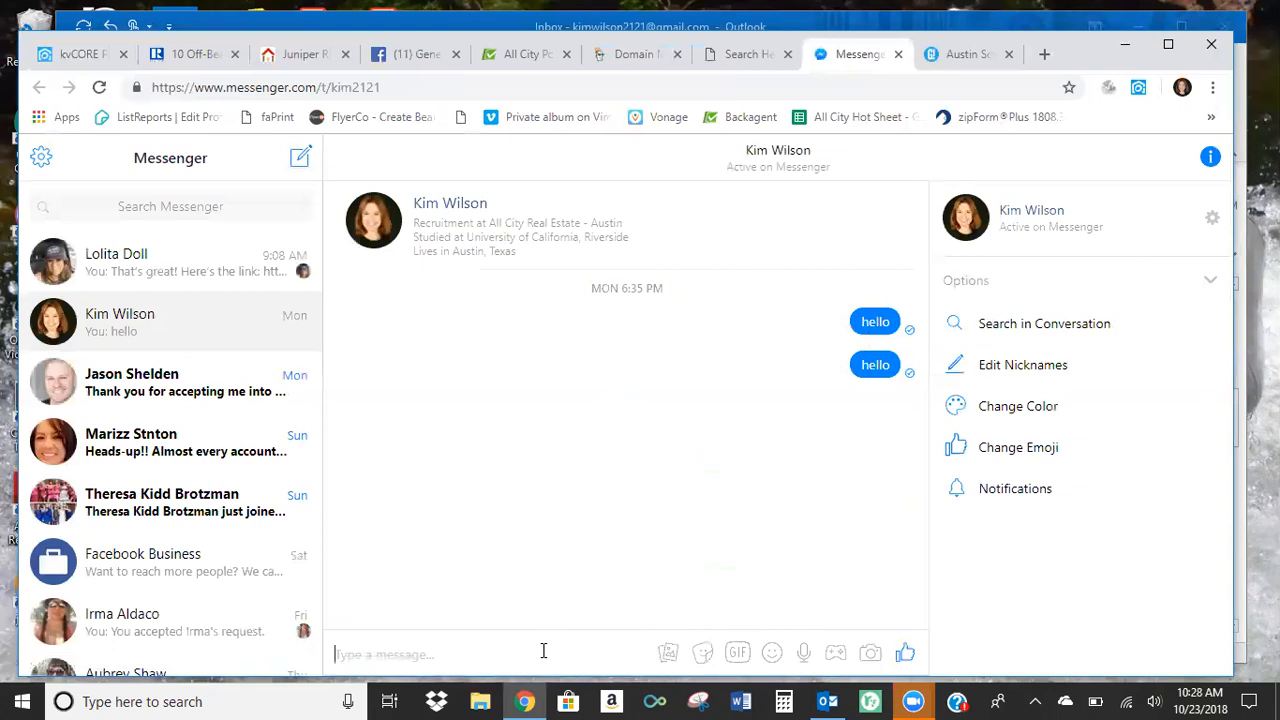
Send the test message "hi" to the agent in Messenger and close the conversation page.
type("hi")
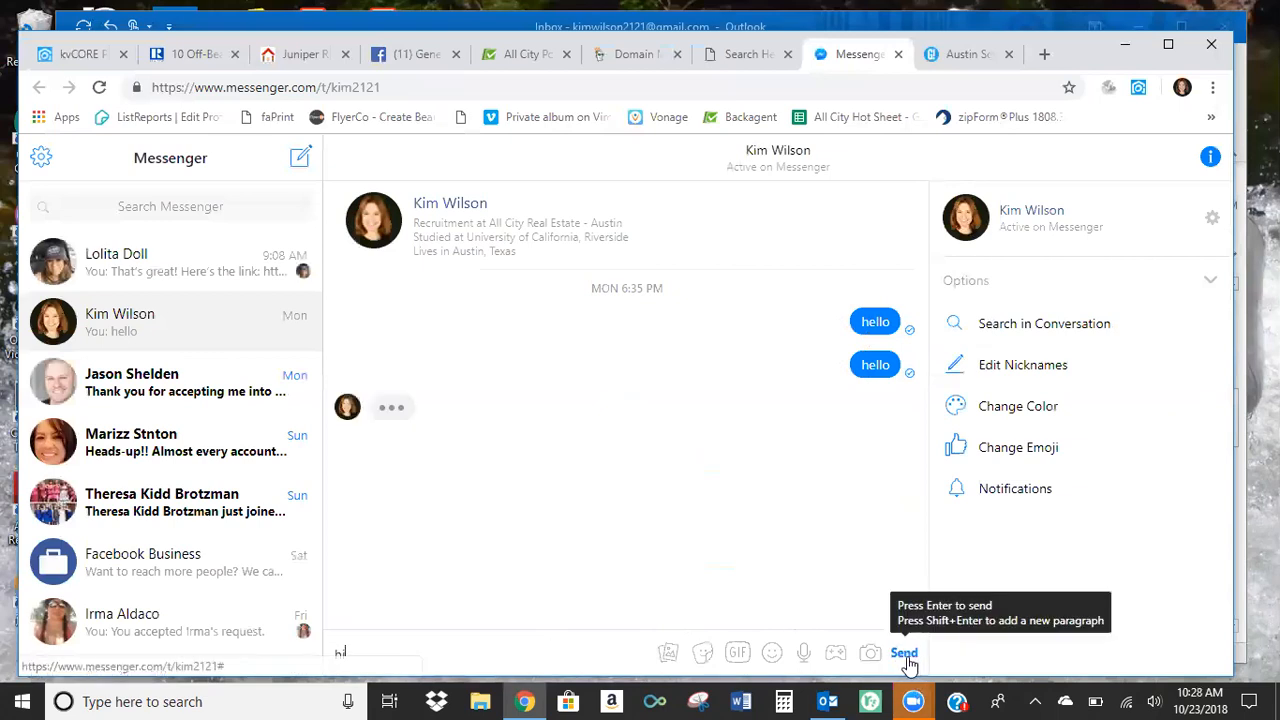
left_click(904, 652)
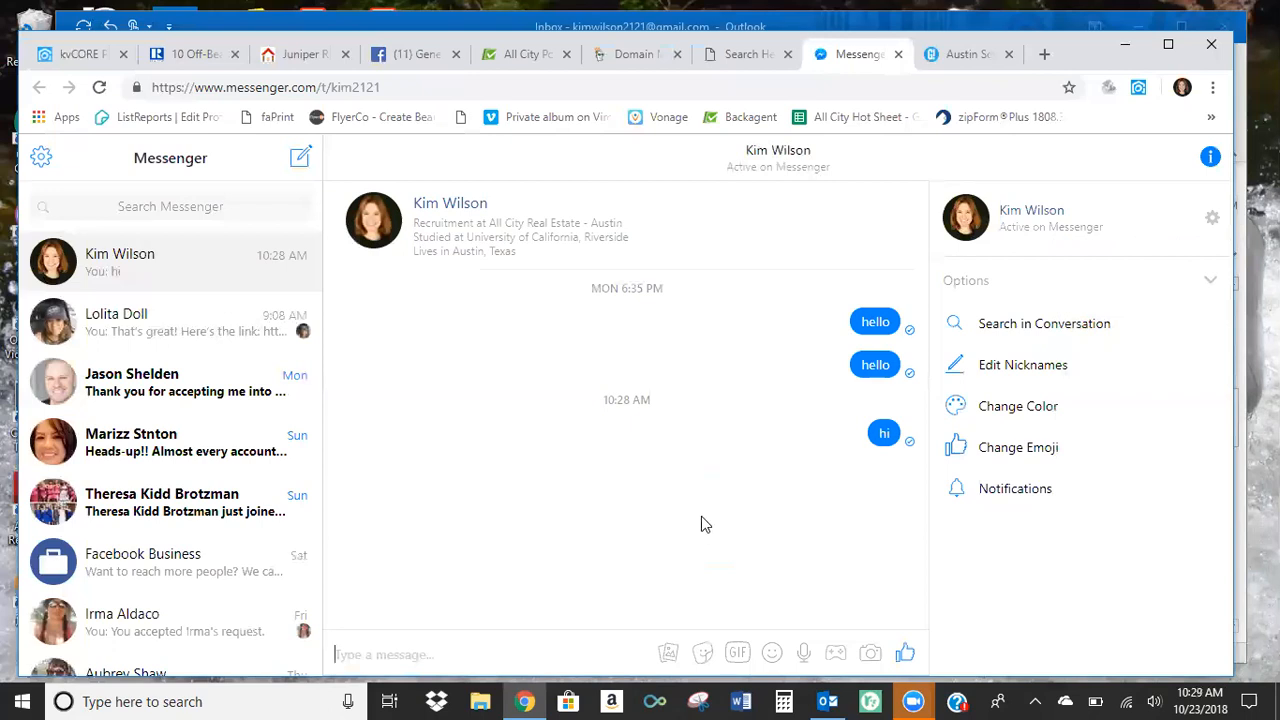
left_click(898, 55)
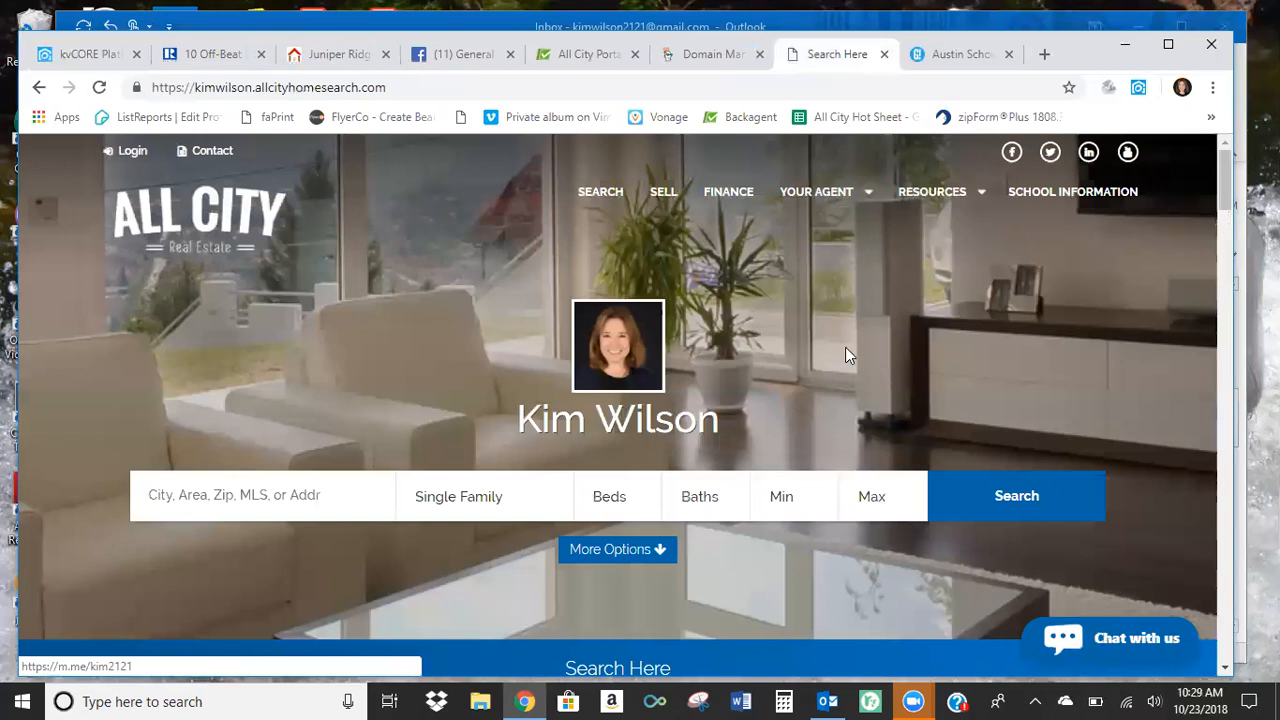
Return to the kvCORE website settings and review the Override Sell Page with Listing Machine option.
left_click(94, 55)
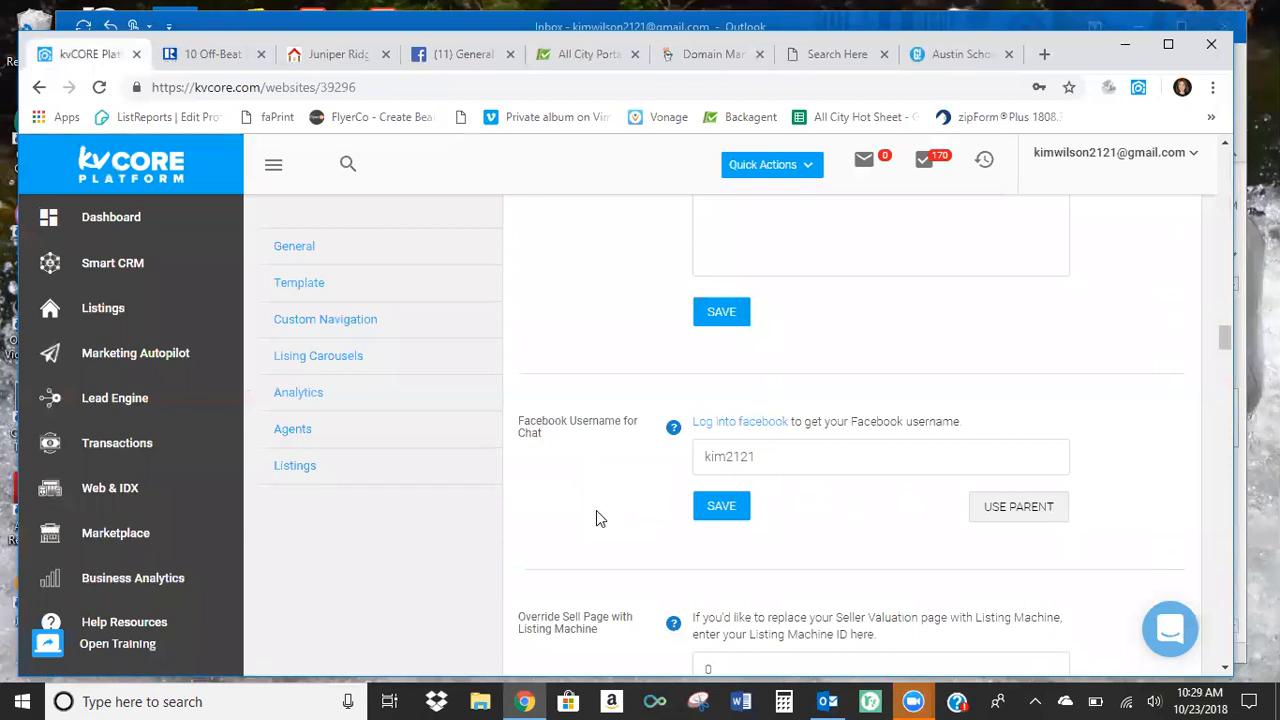
scroll(600, 500, "down", 2)
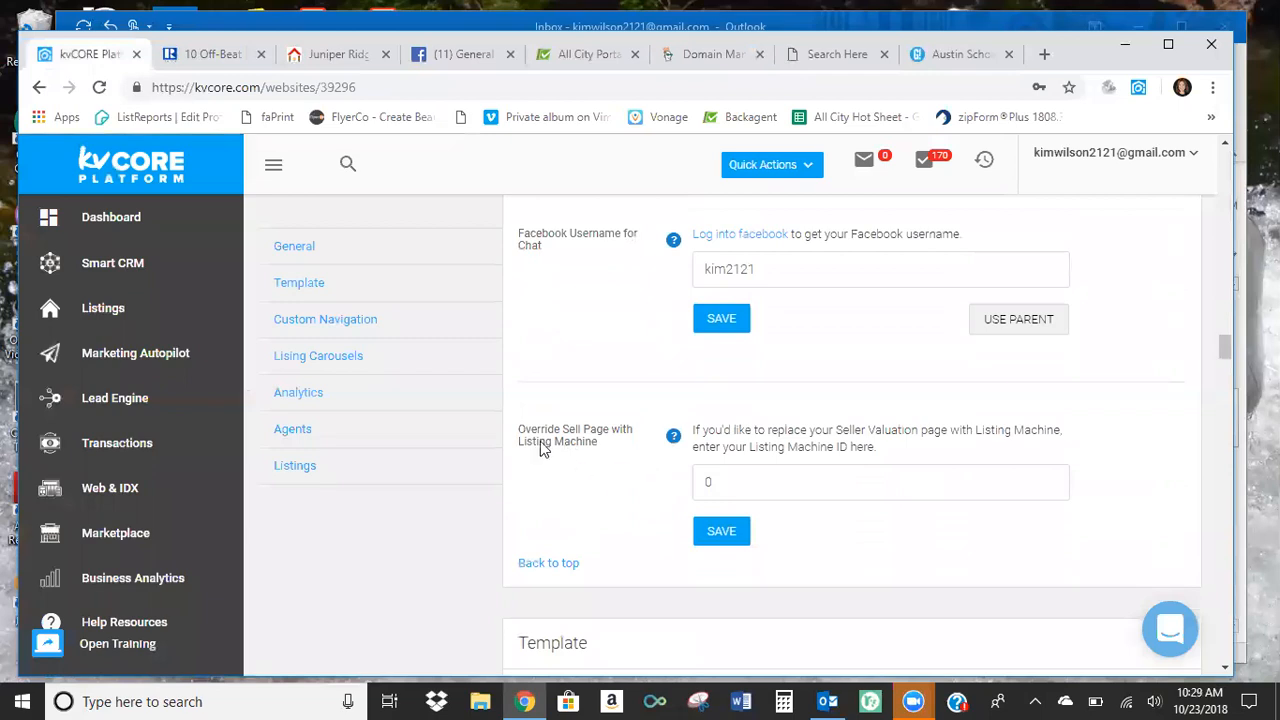
Check the website templates on offer in the Template section and keep Hero selected.
scroll(585, 458, "down", 1)
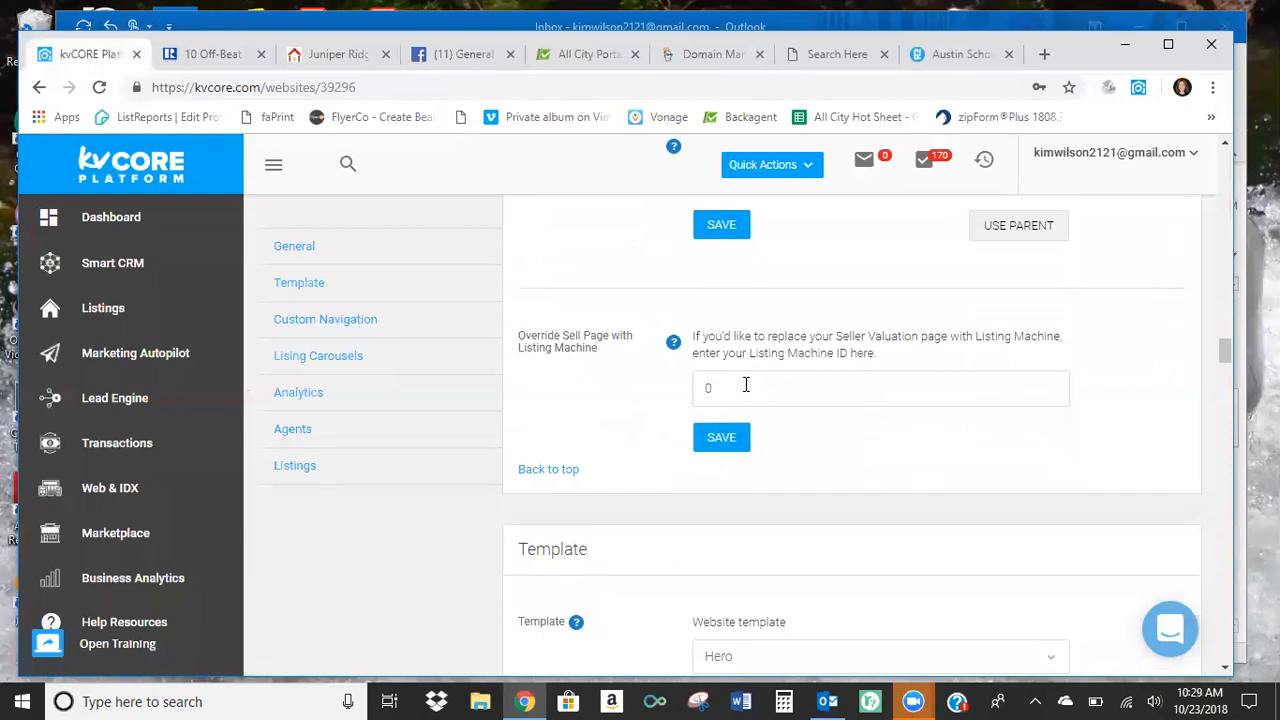
scroll(592, 428, "down", 3)
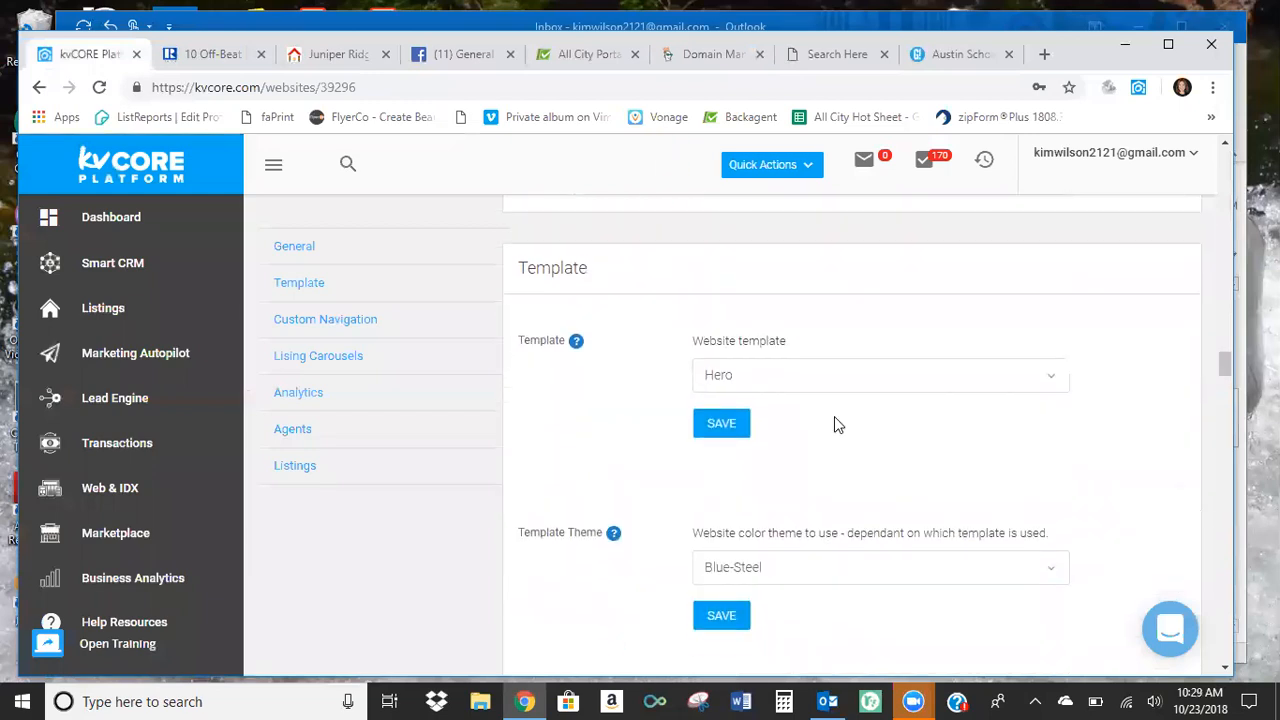
left_click(1056, 379)
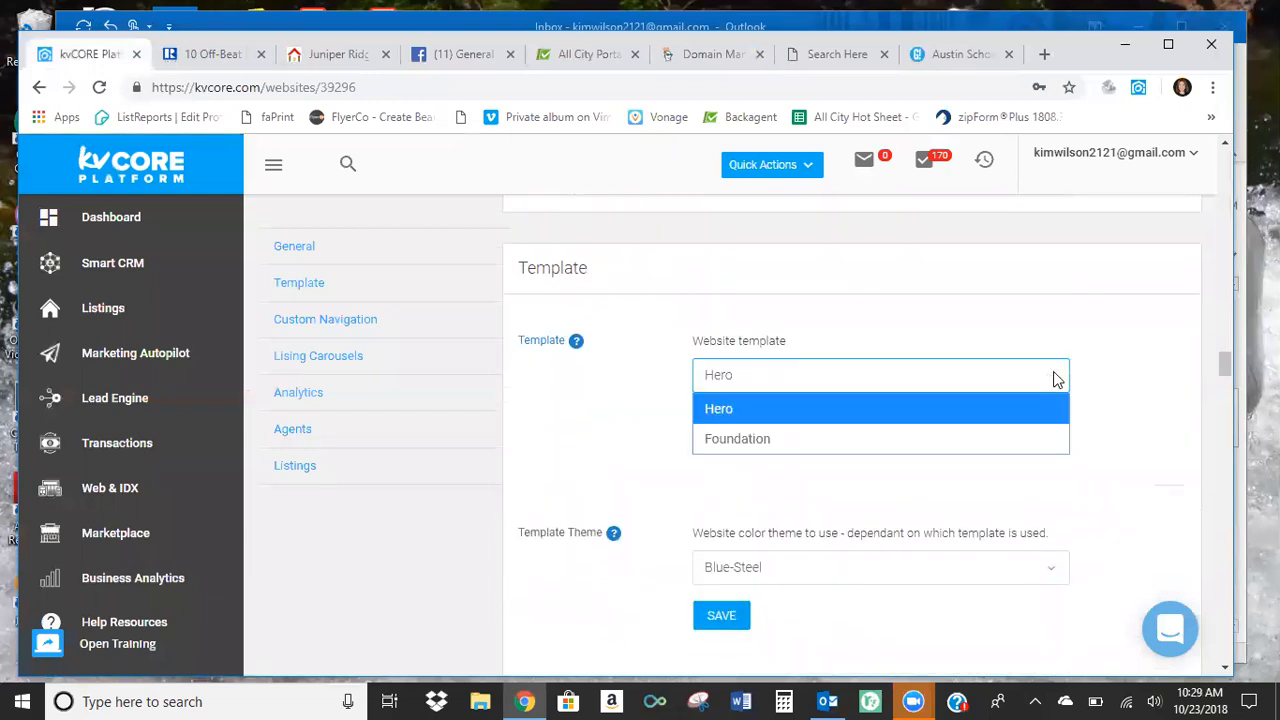
left_click(737, 410)
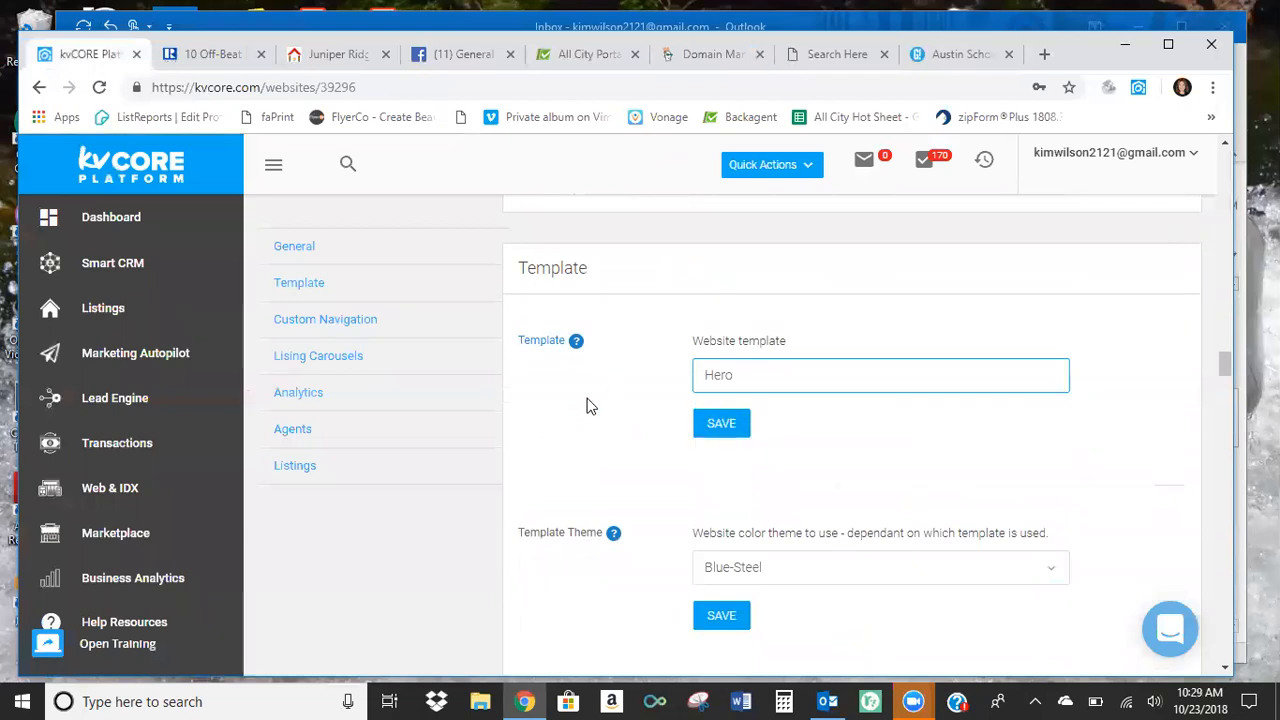
left_click(1045, 382)
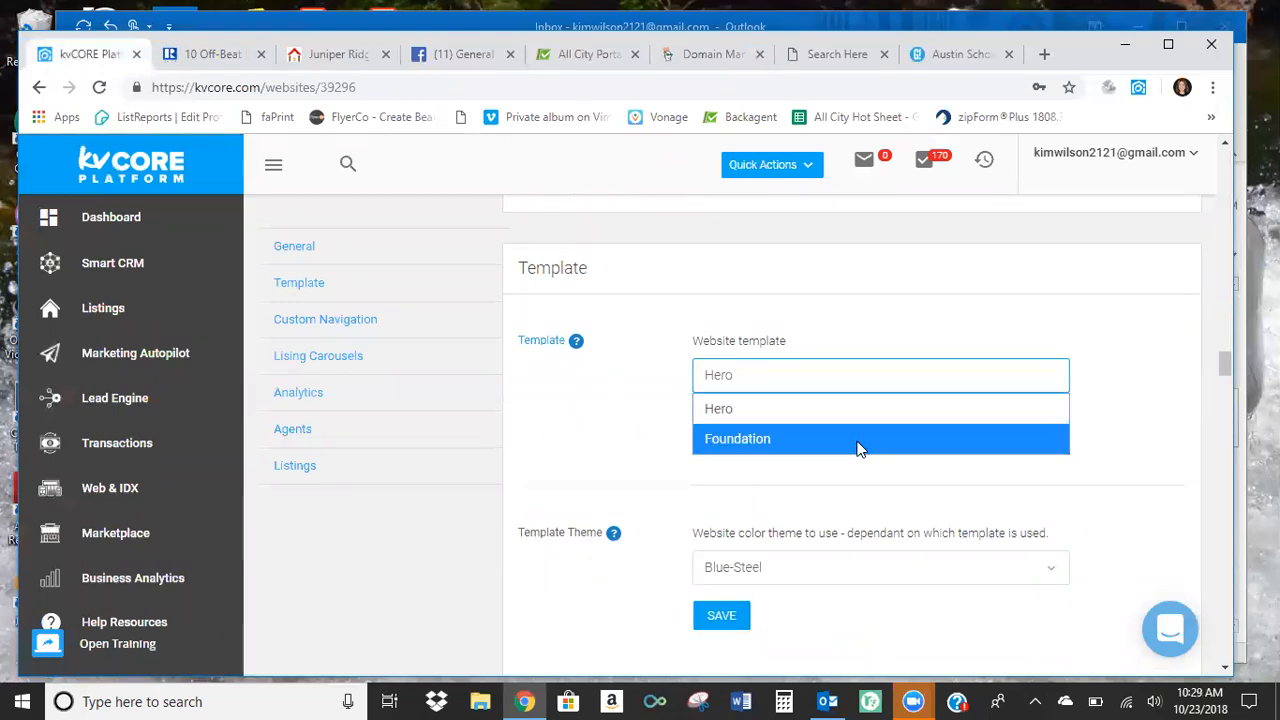
left_click(845, 410)
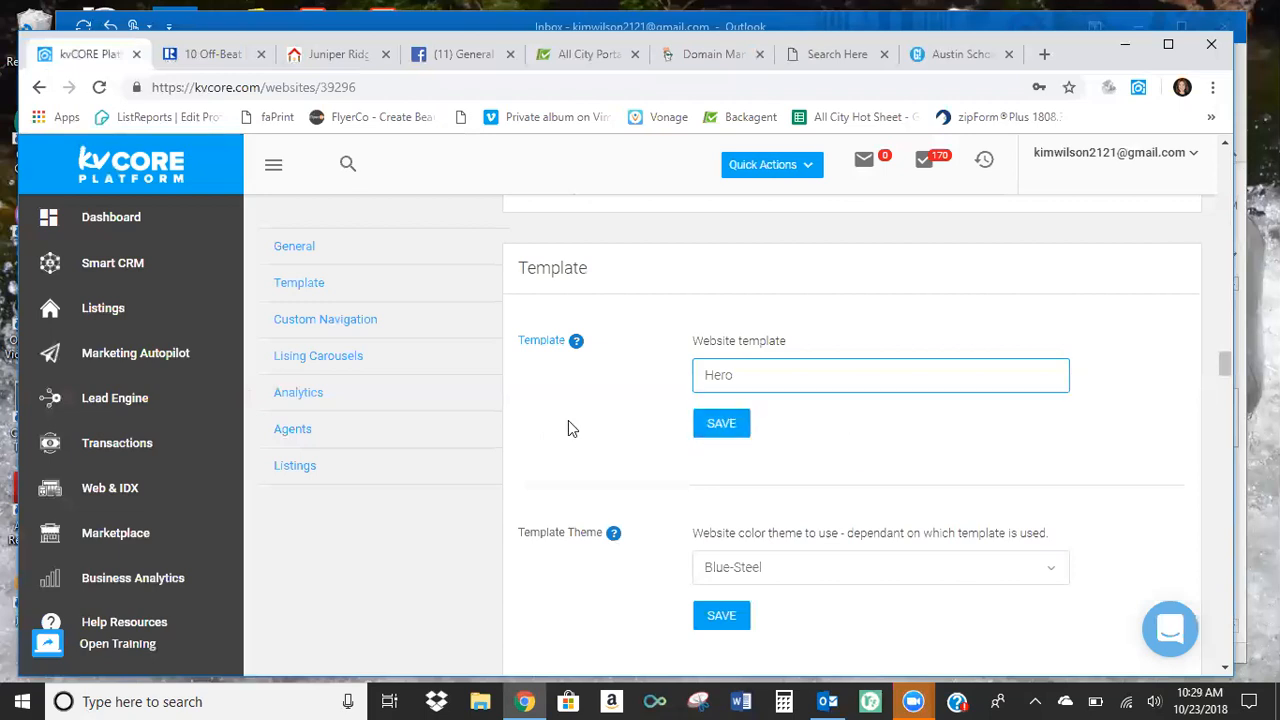
Choose Deep Navy Blue as the Template Theme.
scroll(575, 428, "down", 2)
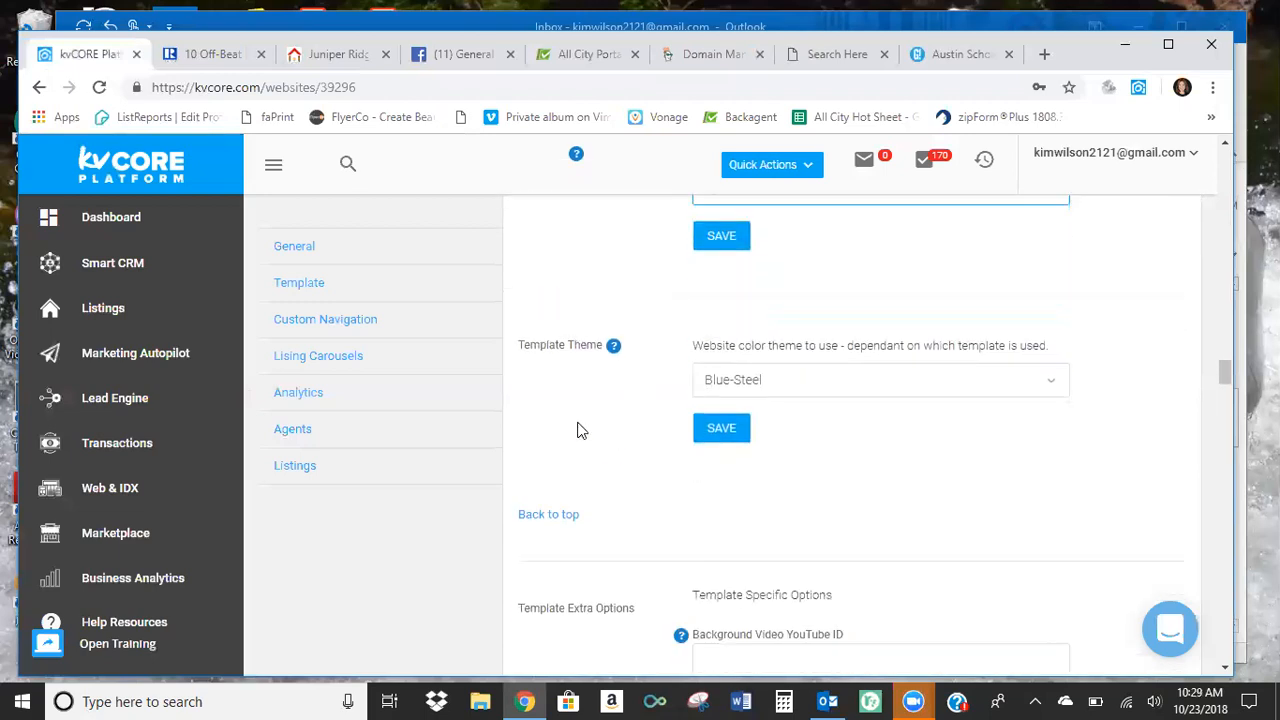
left_click(1055, 382)
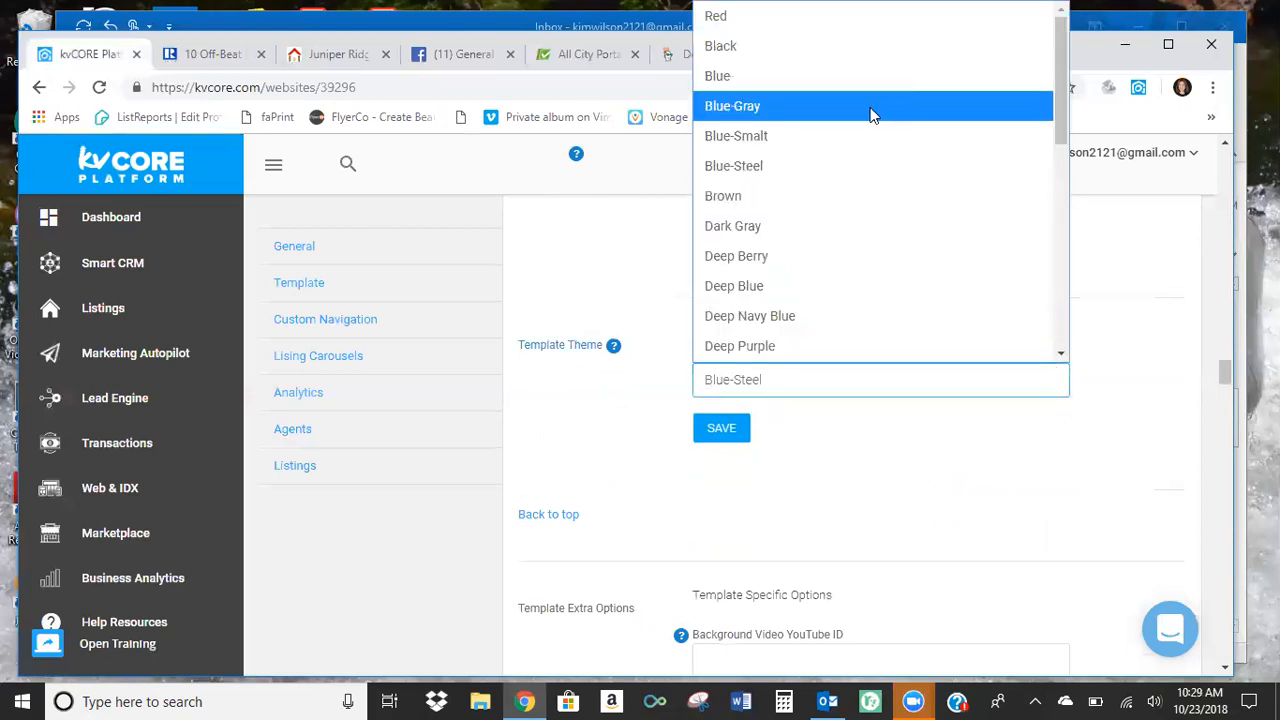
left_click(855, 316)
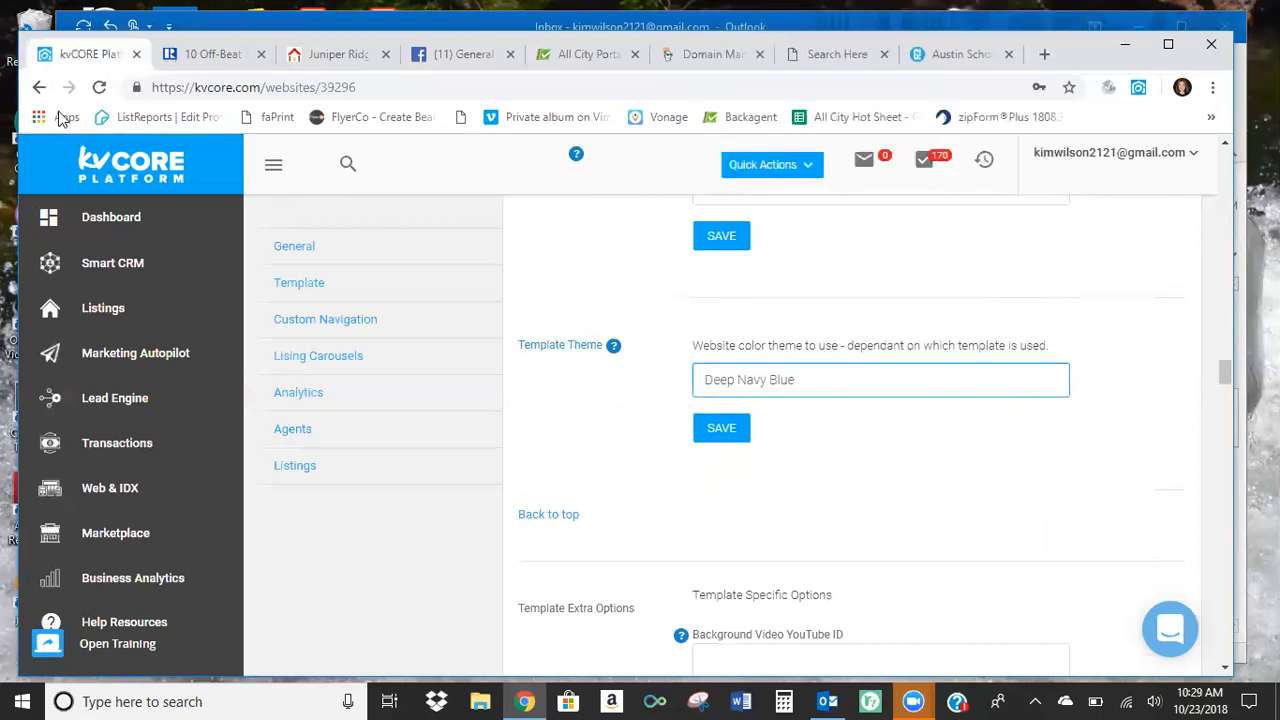
Reload the agent's public website home page, and try to save the Deep Navy Blue theme in the kvCORE settings.
left_click(837, 56)
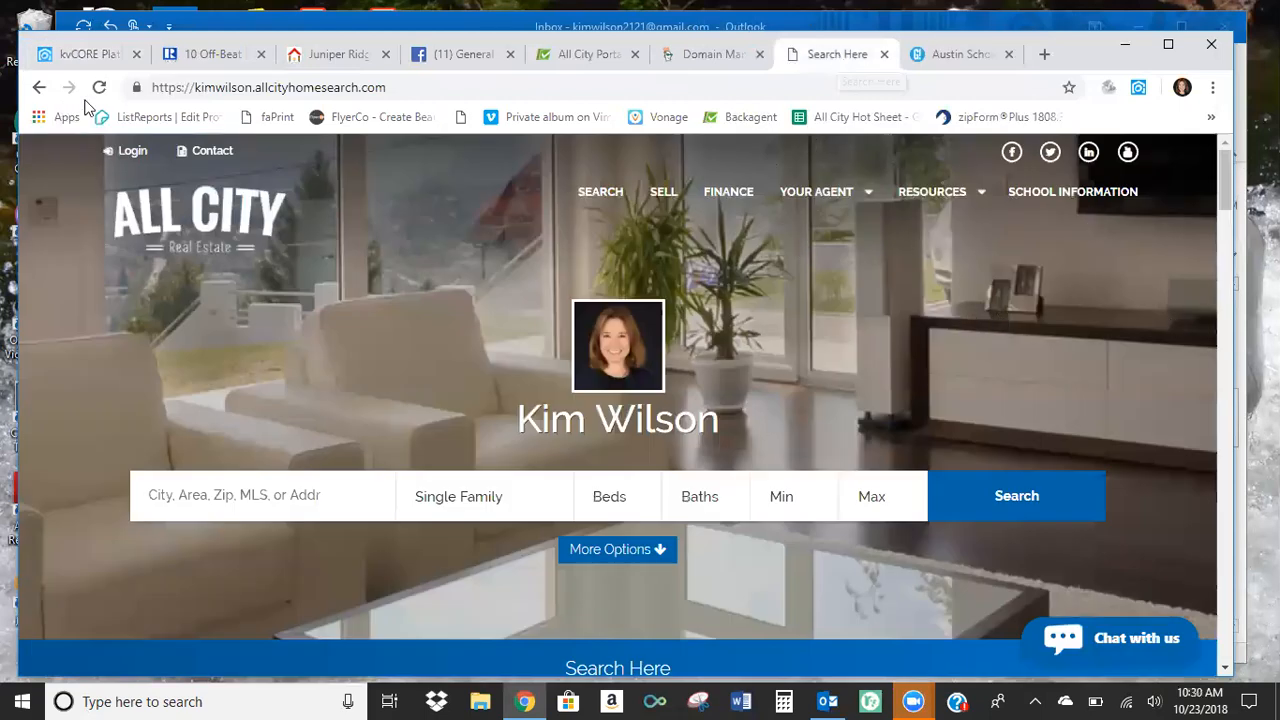
left_click(128, 256)
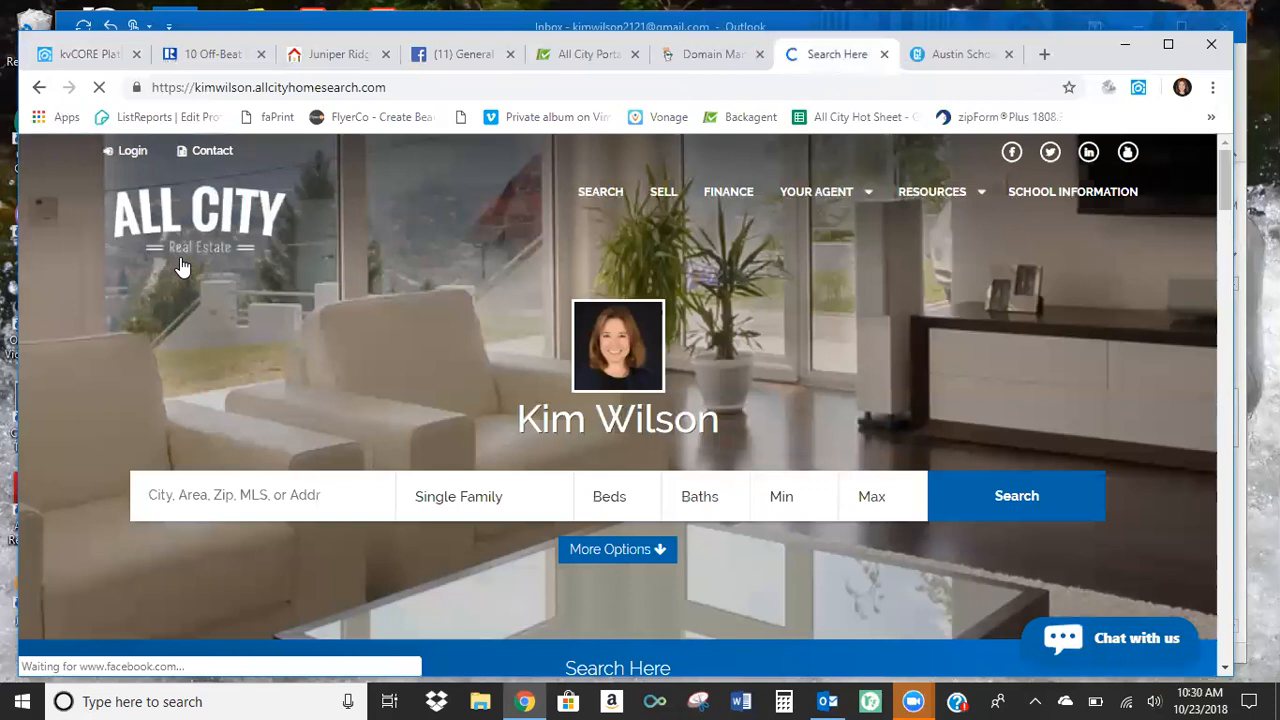
scroll(190, 285, "down", 3)
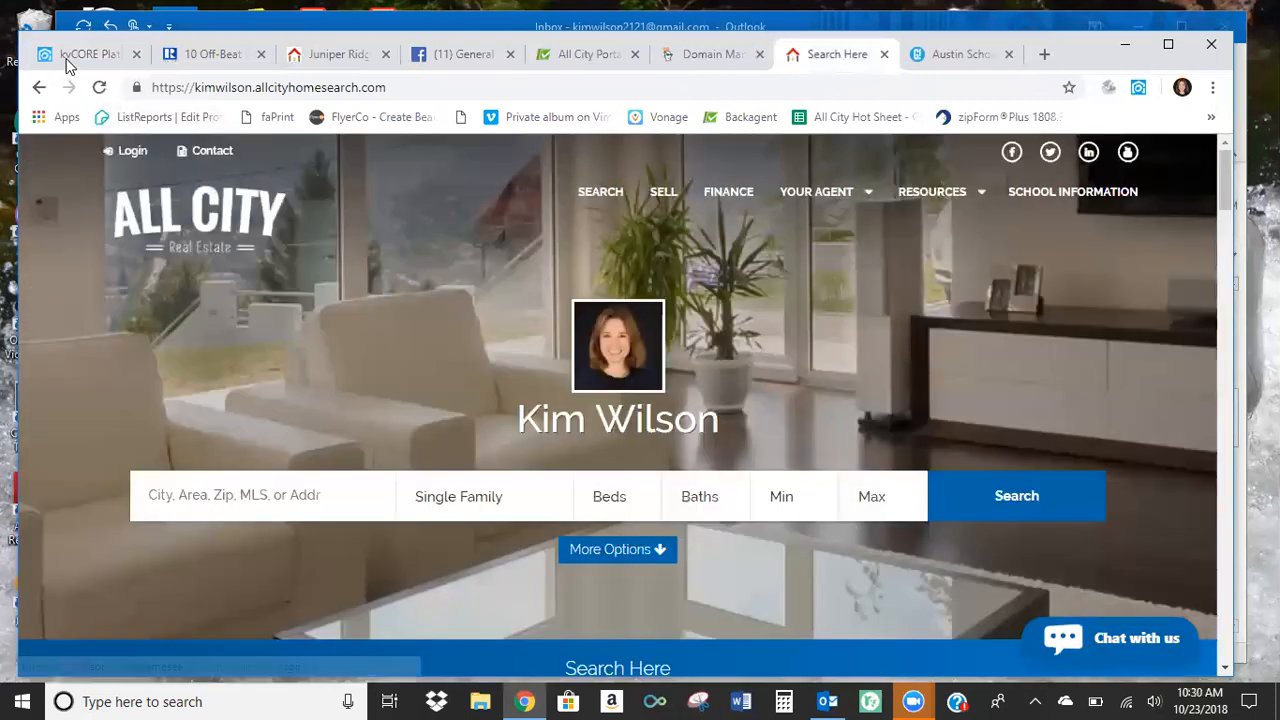
left_click(68, 58)
left_click(720, 429)
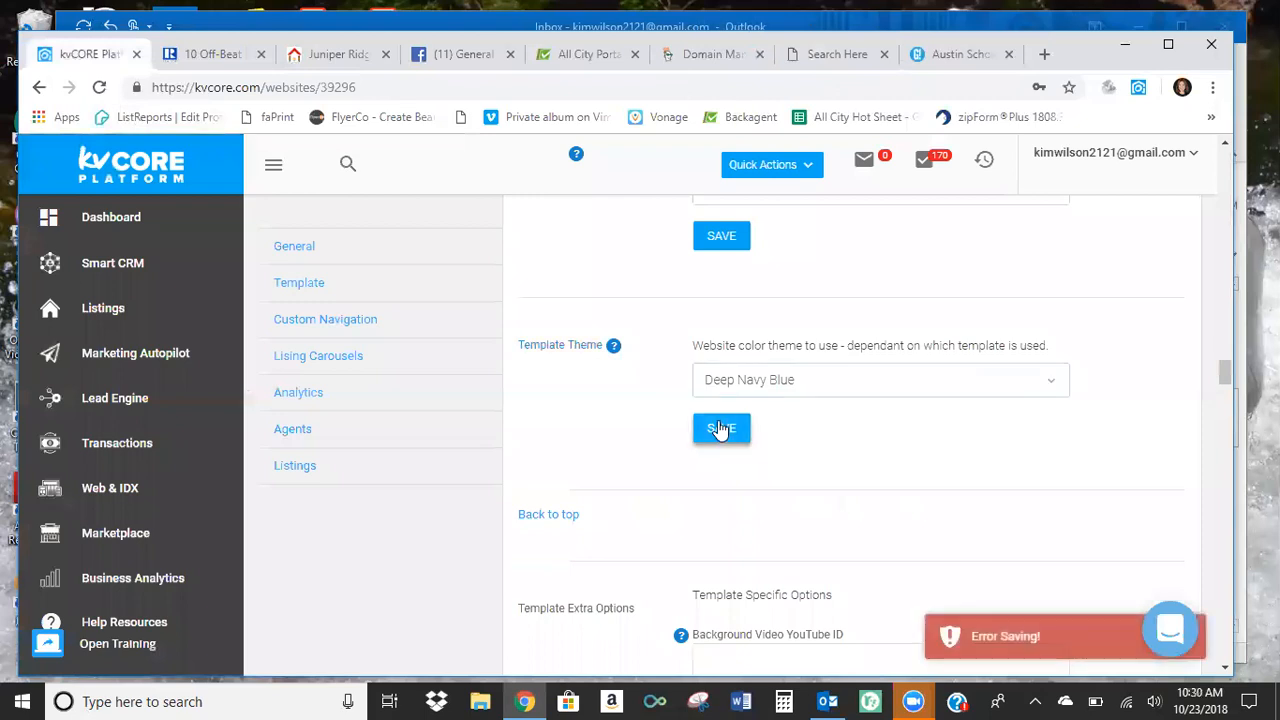
Try to save Use Full Width Custom Area as Yes in the Template Extra Options, and switch it back to No.
scroll(931, 483, "down", 1)
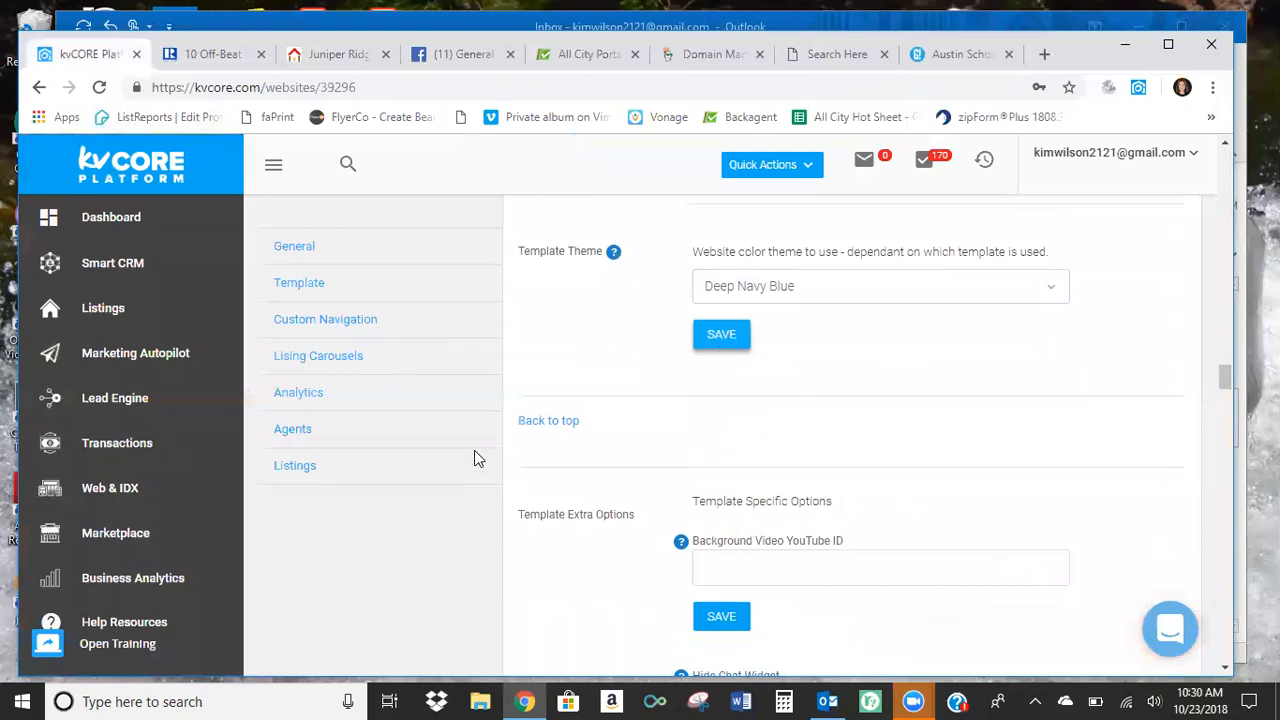
scroll(474, 450, "down", 2)
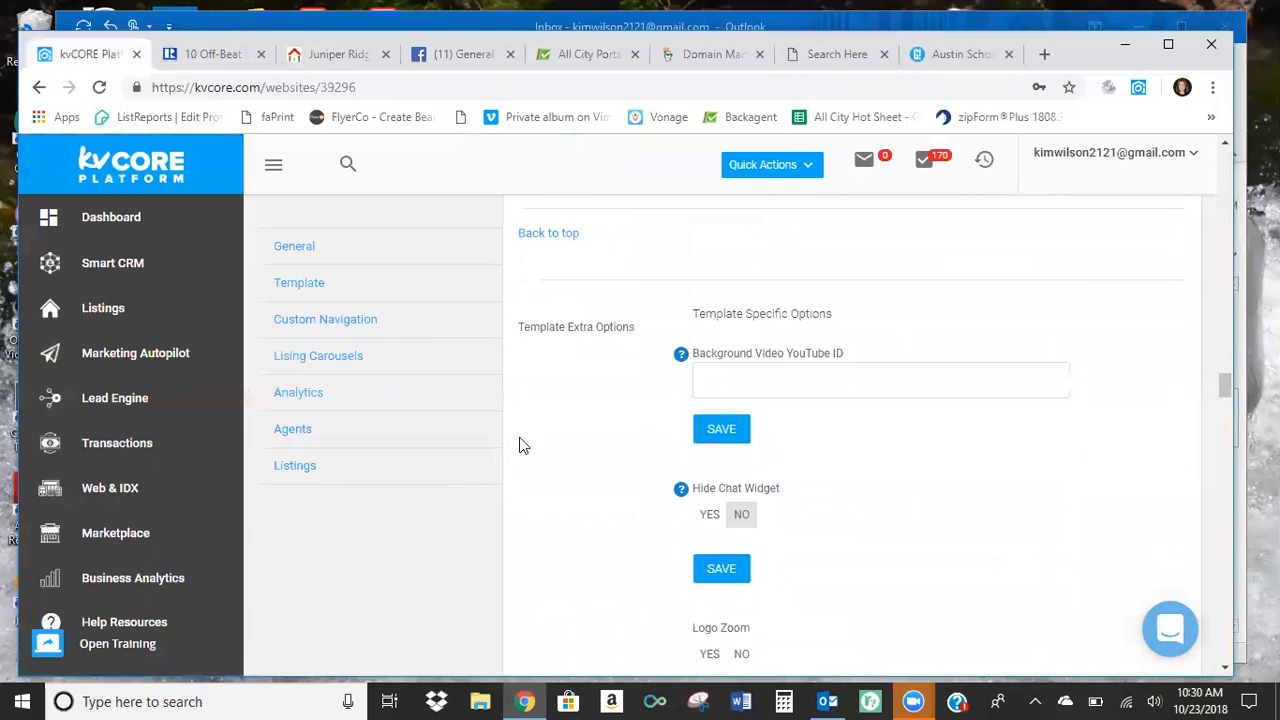
scroll(518, 440, "down", 1)
scroll(519, 445, "down", 1)
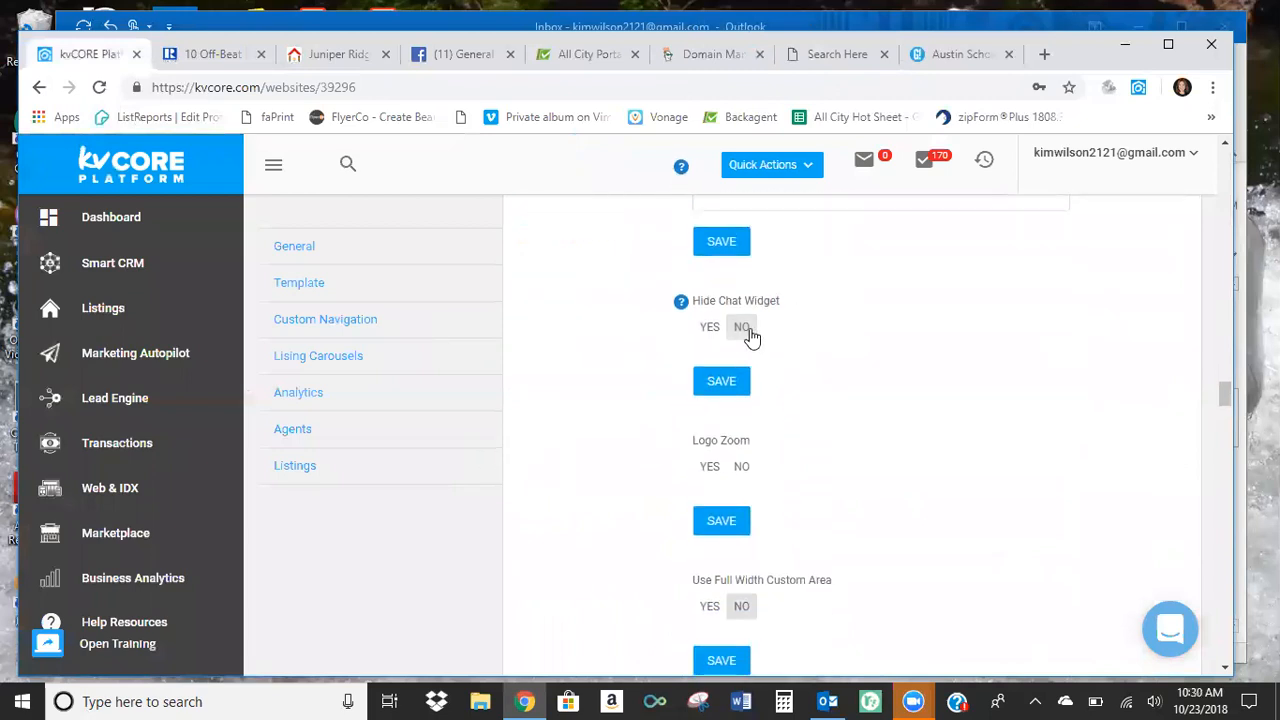
scroll(594, 432, "down", 1)
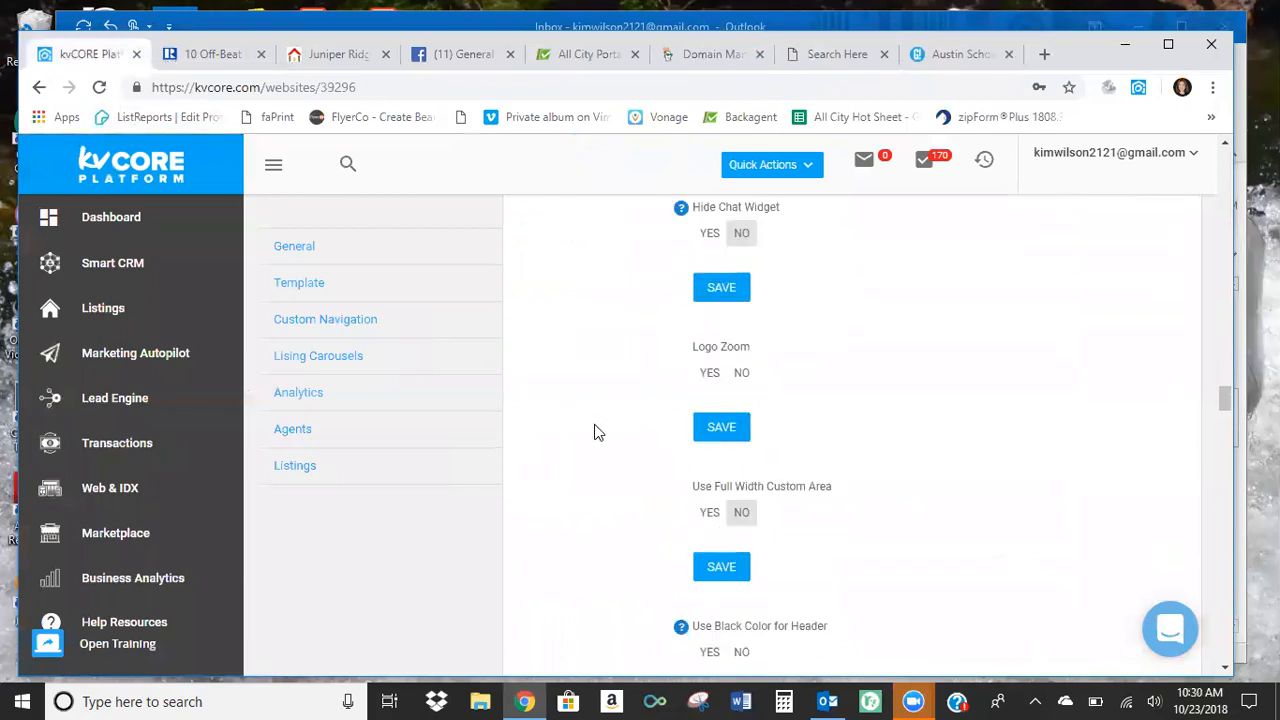
scroll(594, 432, "down", 1)
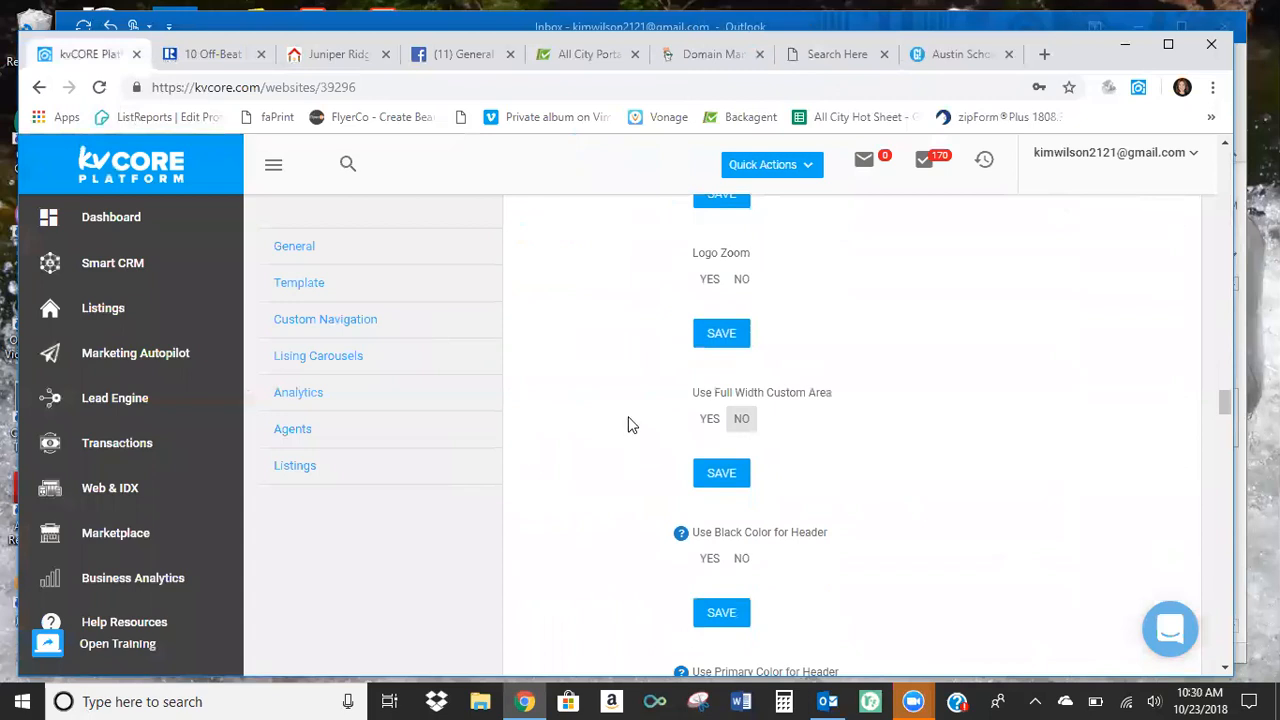
left_click(711, 421)
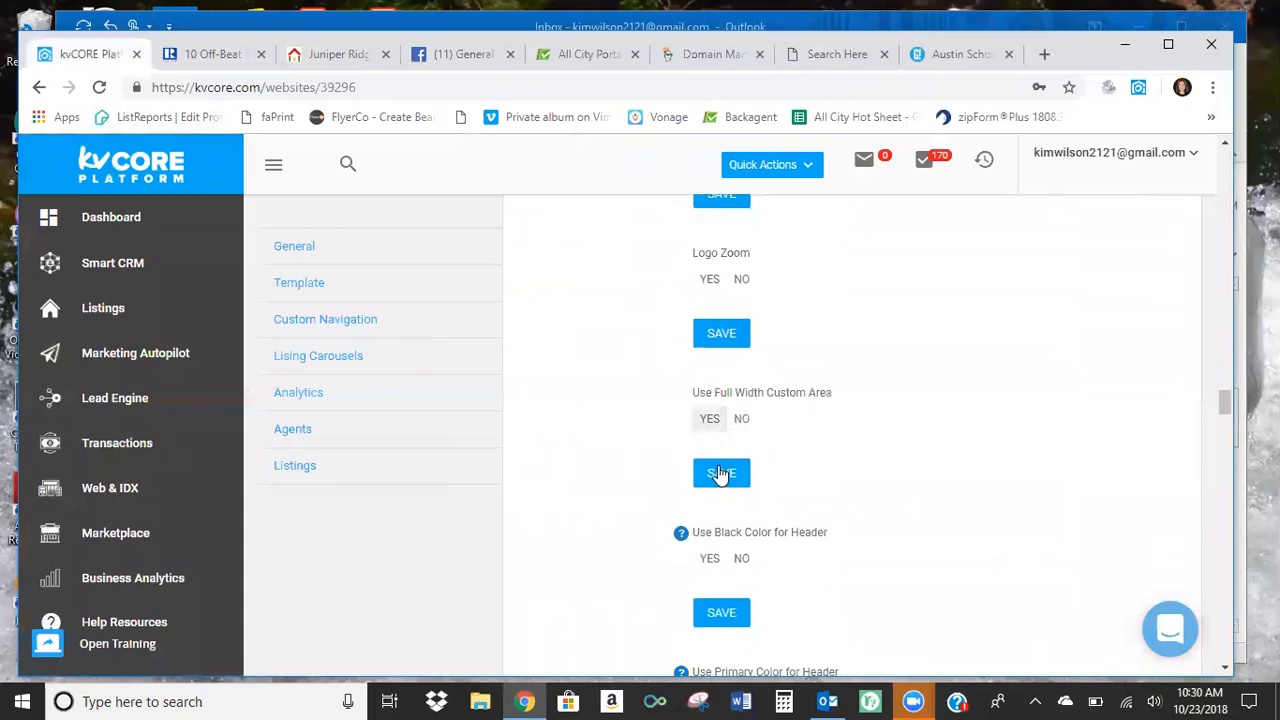
left_click(720, 474)
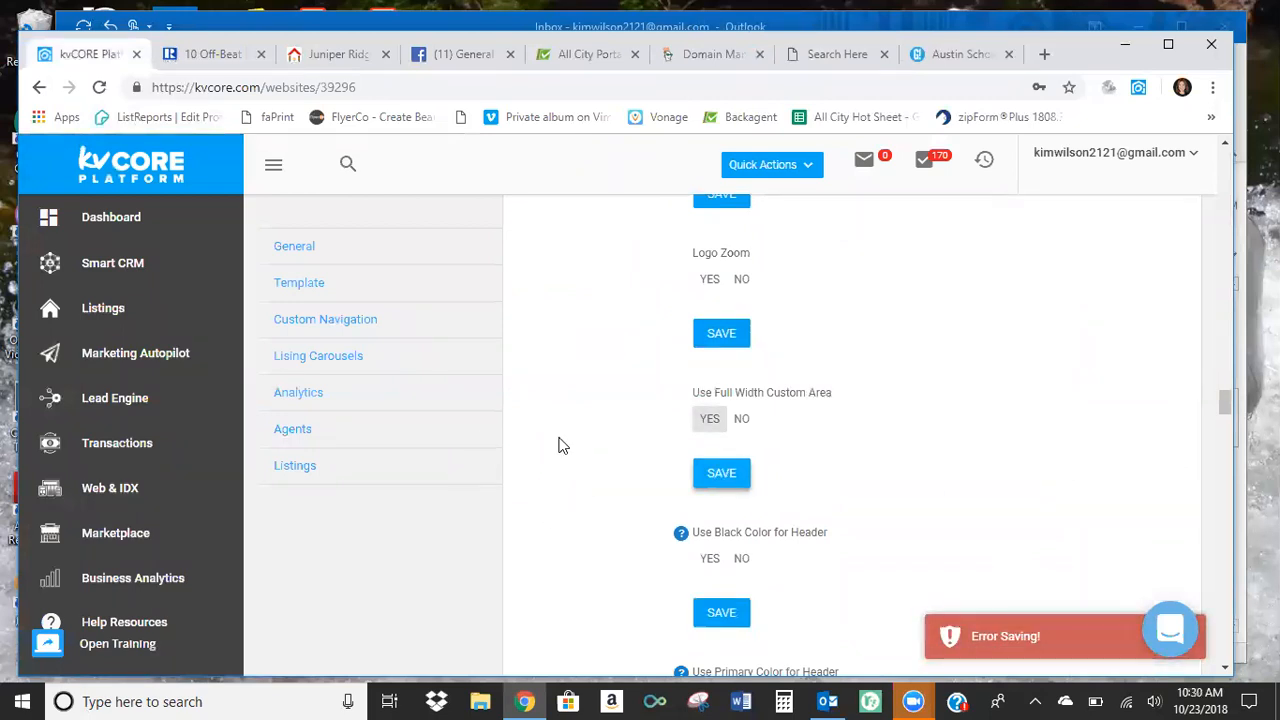
left_click(735, 422)
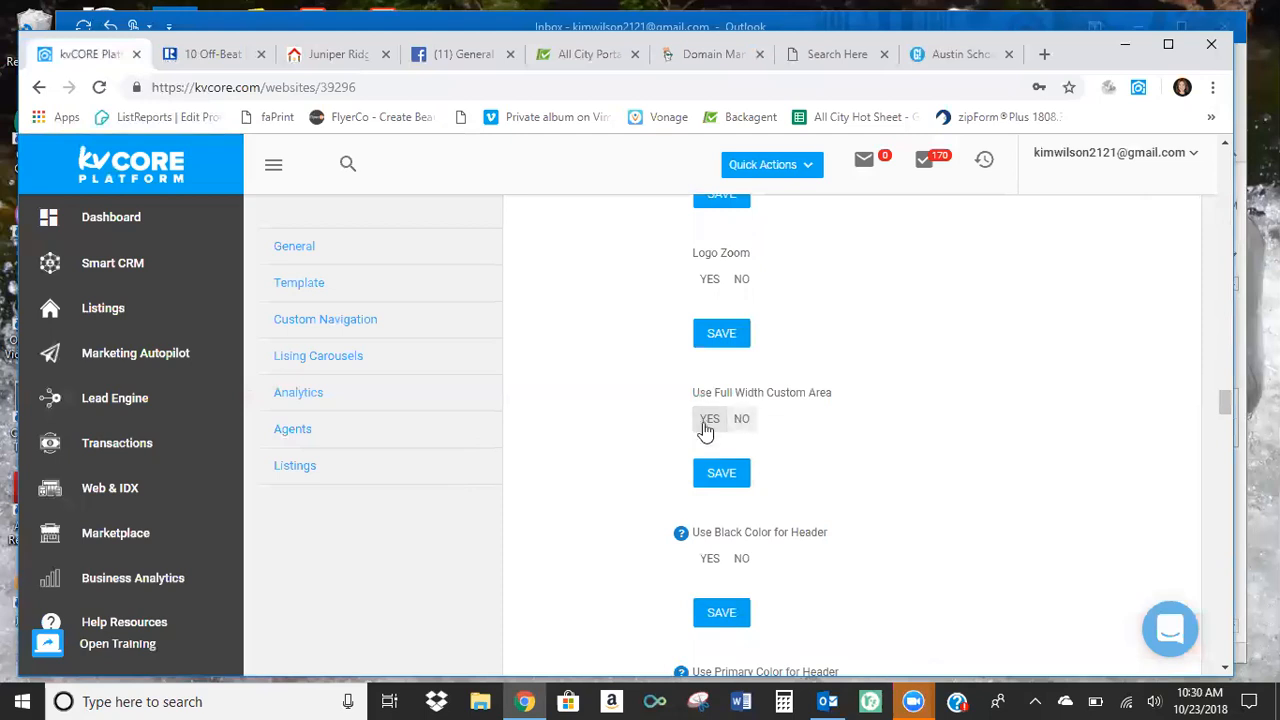
Select Yes for Hide Office Name on Homepage.
scroll(578, 421, "down", 1)
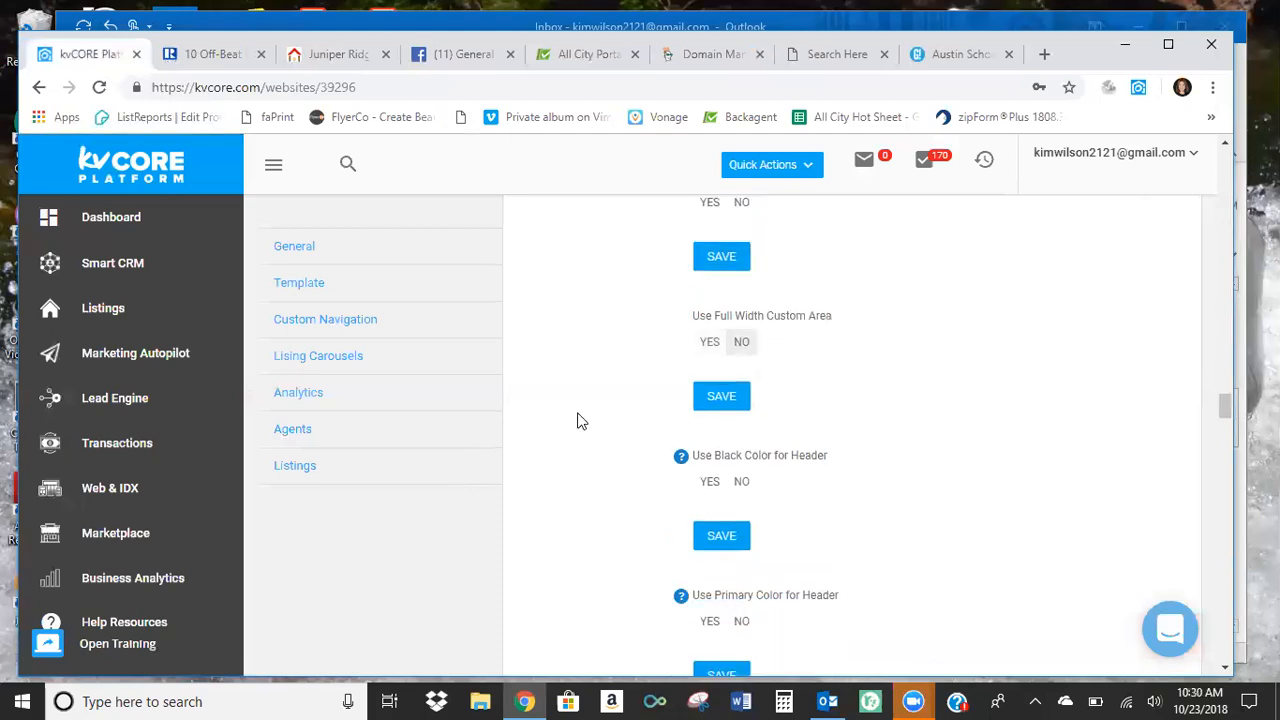
scroll(578, 421, "down", 4)
left_click(708, 370)
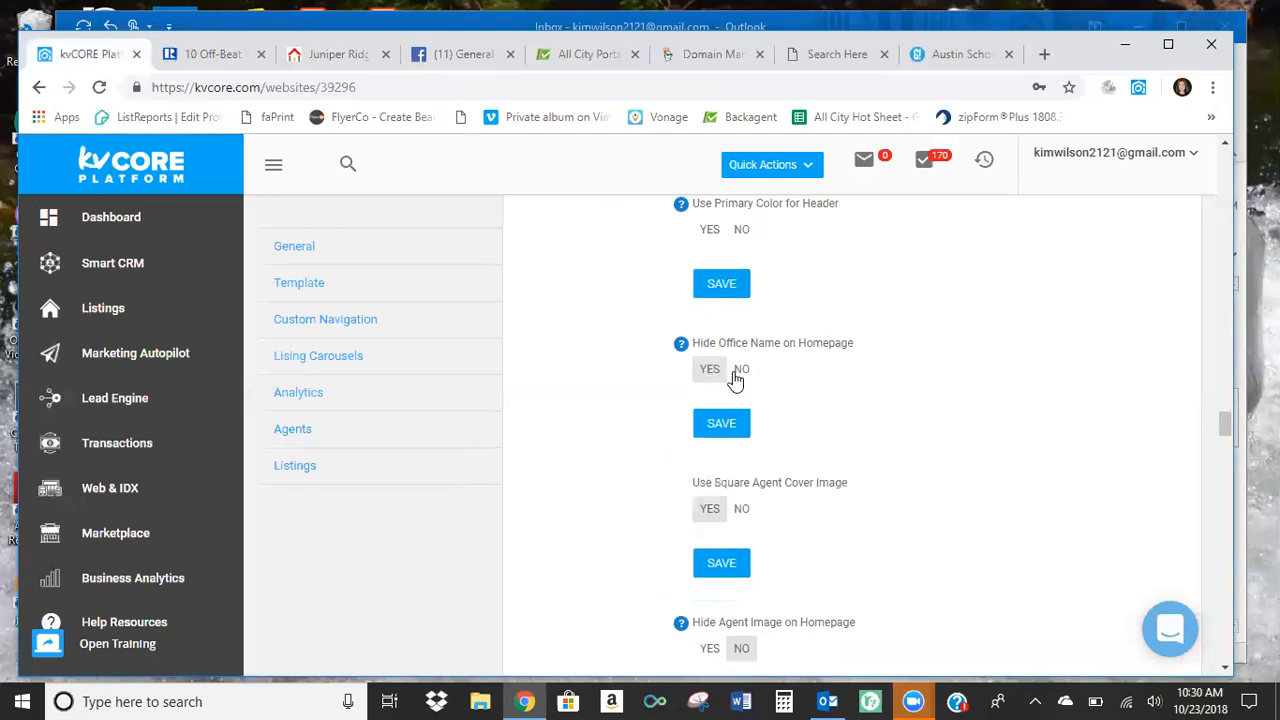
Check the agent photo's shape on the public website, and save Use Square Agent Cover Image as No in the settings.
scroll(630, 395, "down", 1)
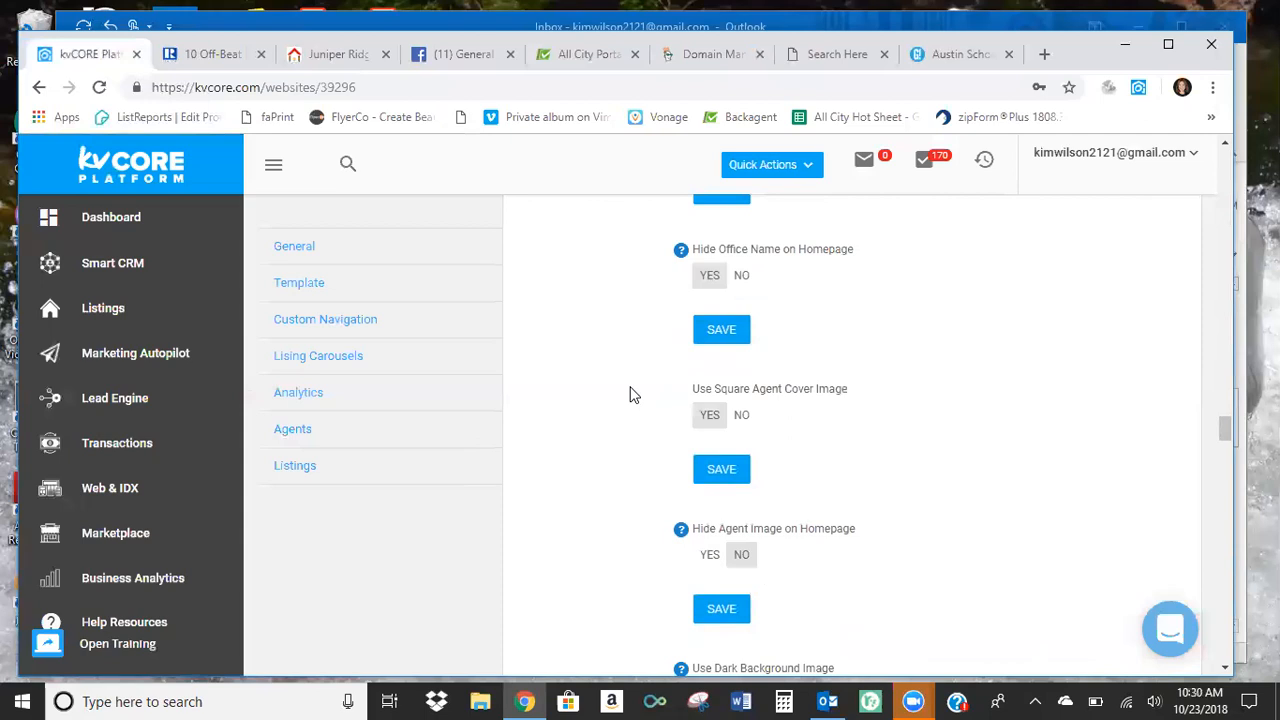
scroll(630, 395, "down", 1)
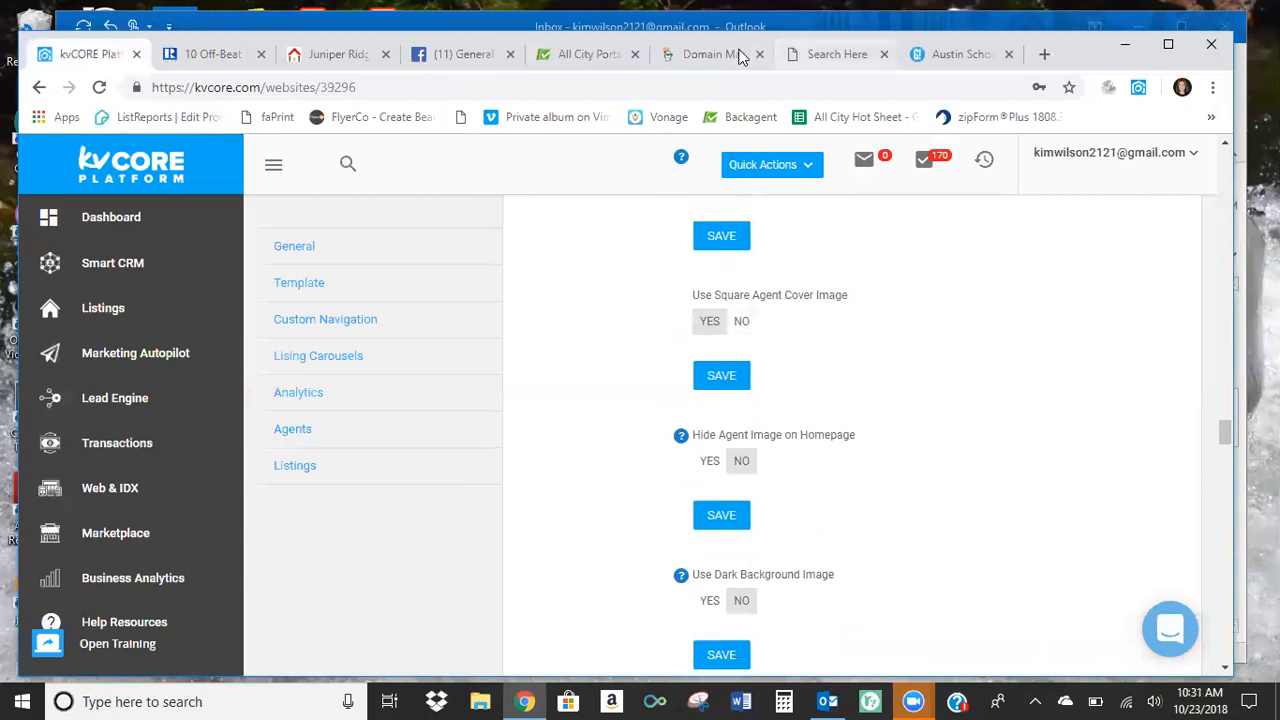
left_click(816, 54)
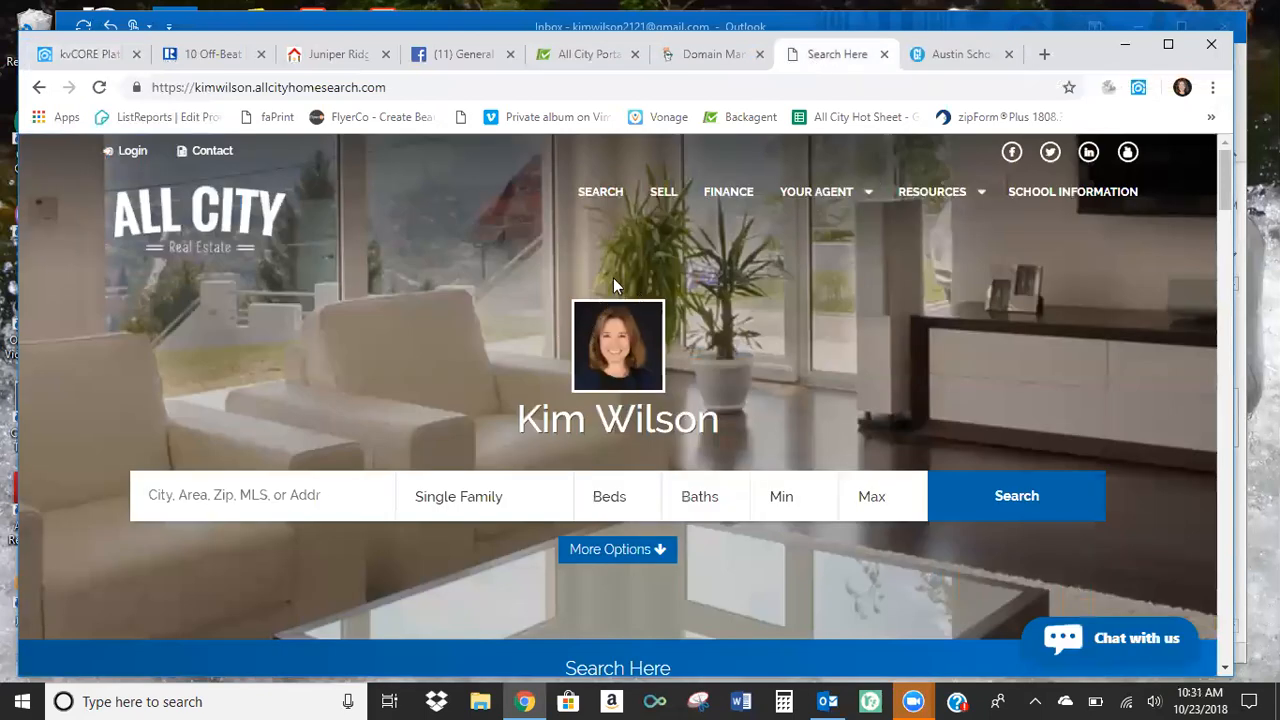
left_click(102, 60)
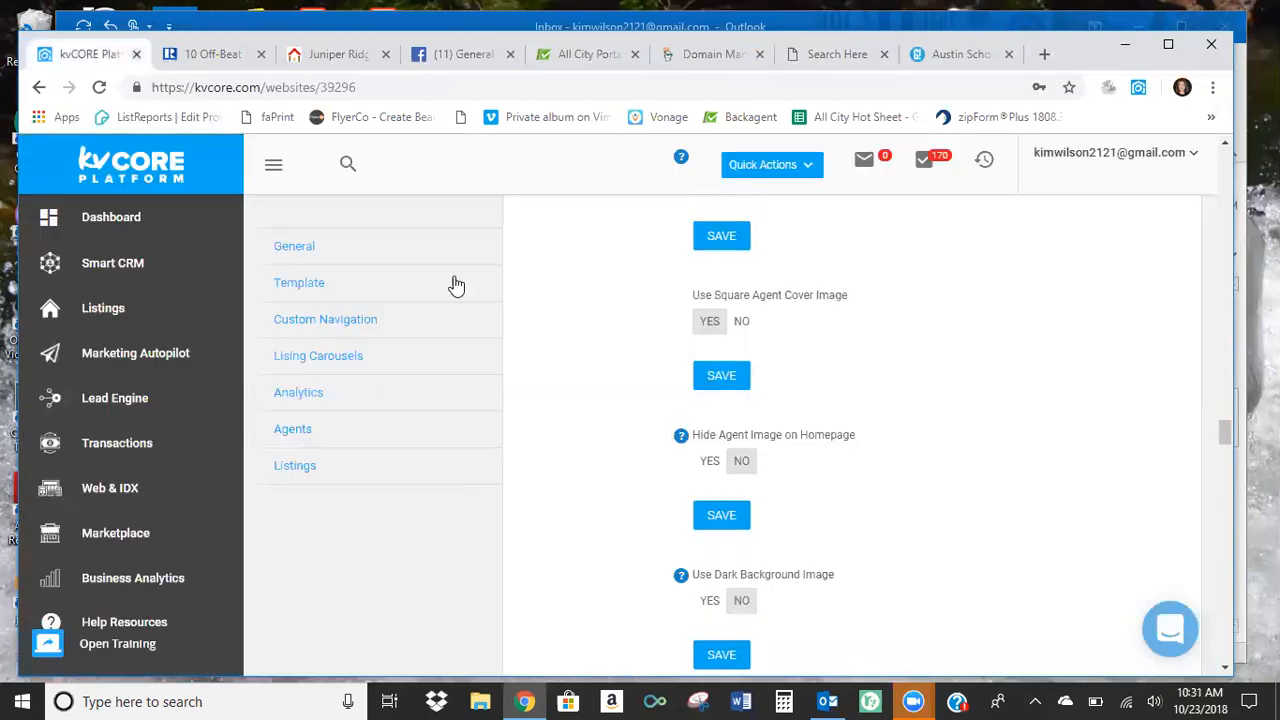
left_click(744, 323)
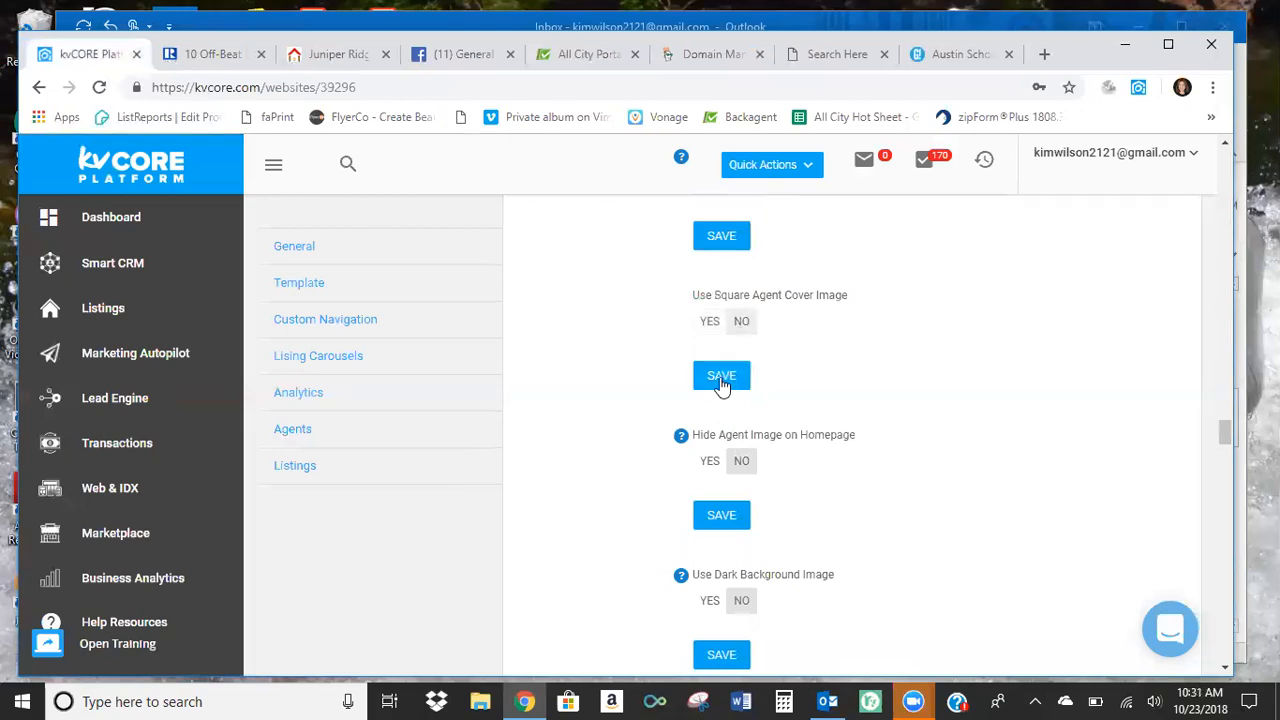
left_click(721, 382)
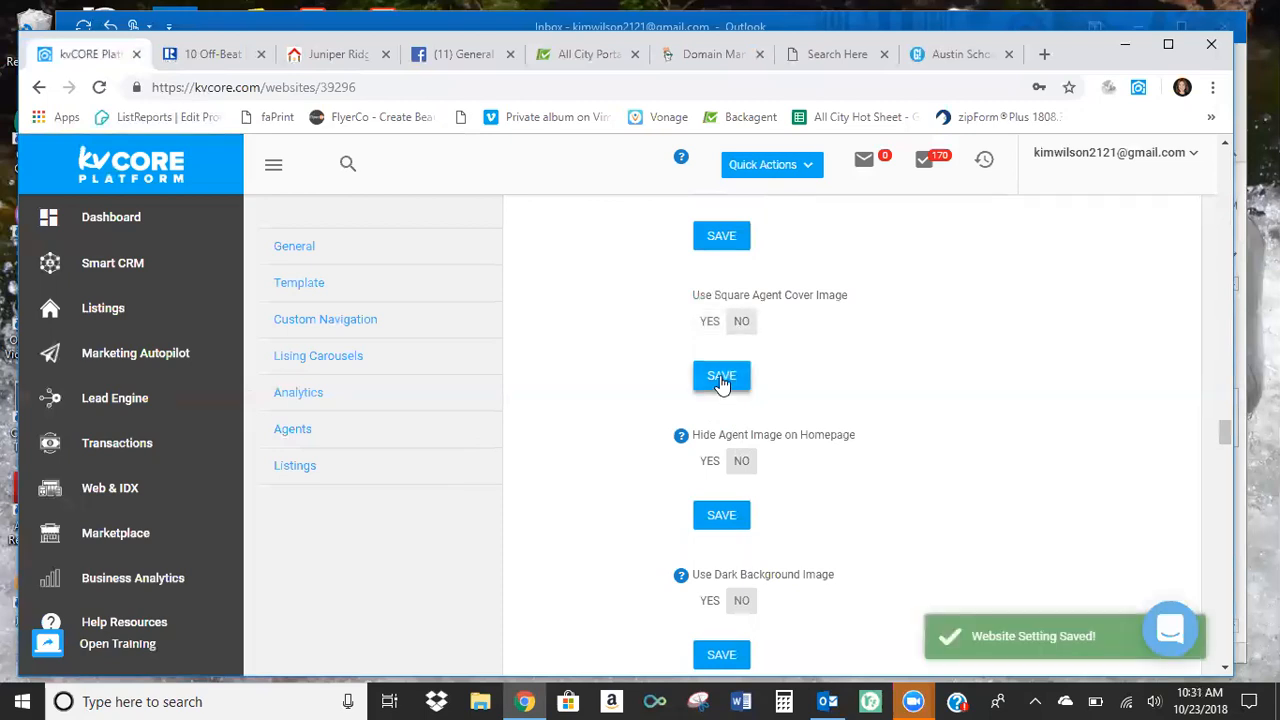
Reload the agent's public website to check the shape of the agent photo on the home page.
left_click(815, 60)
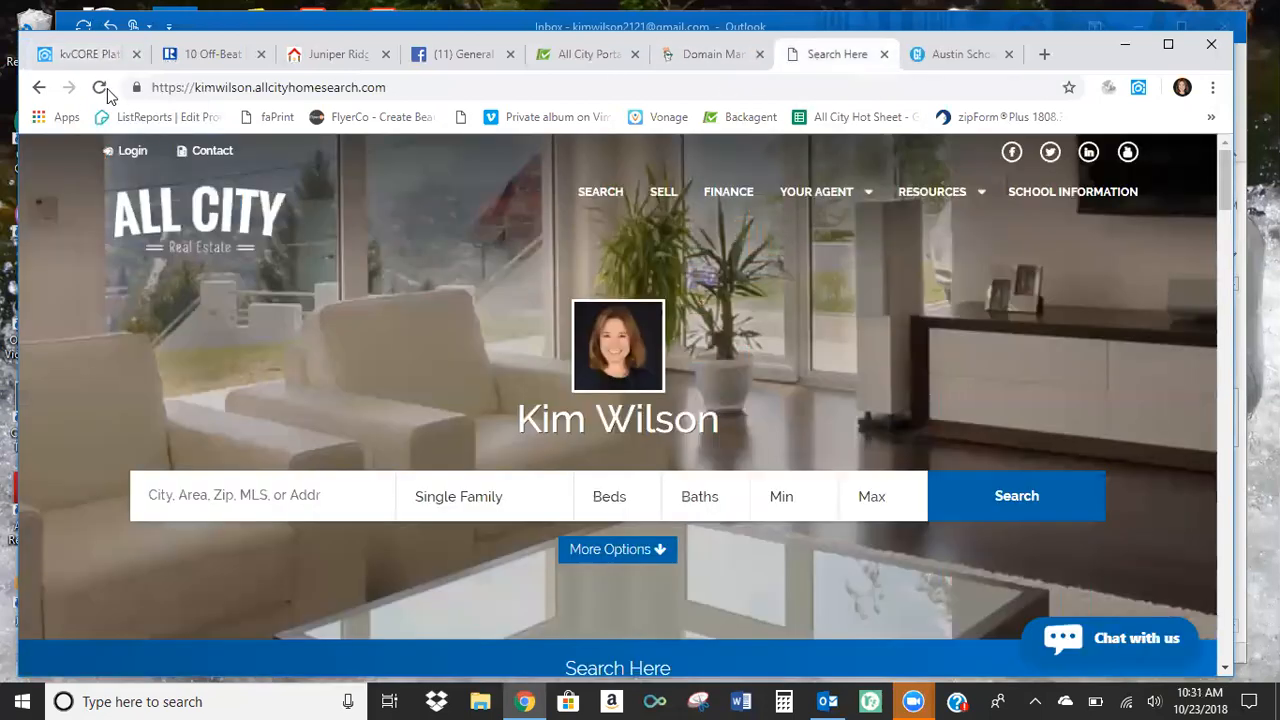
left_click(102, 87)
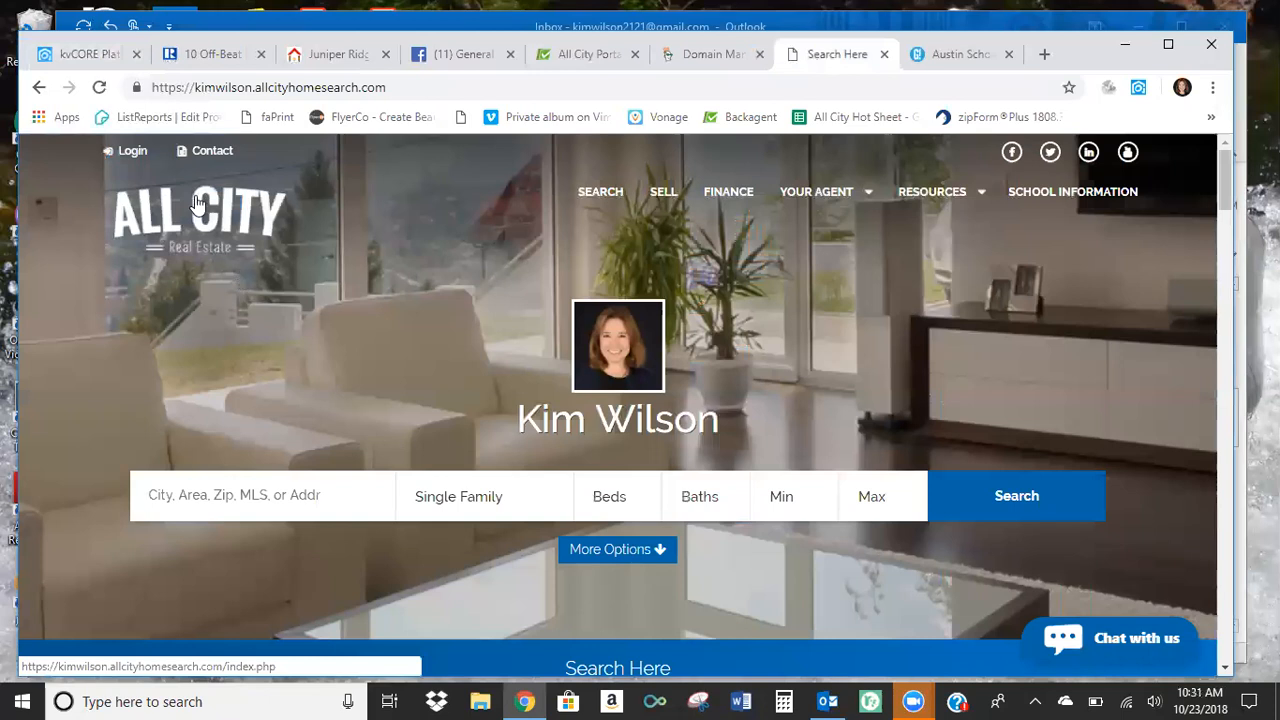
left_click(97, 87)
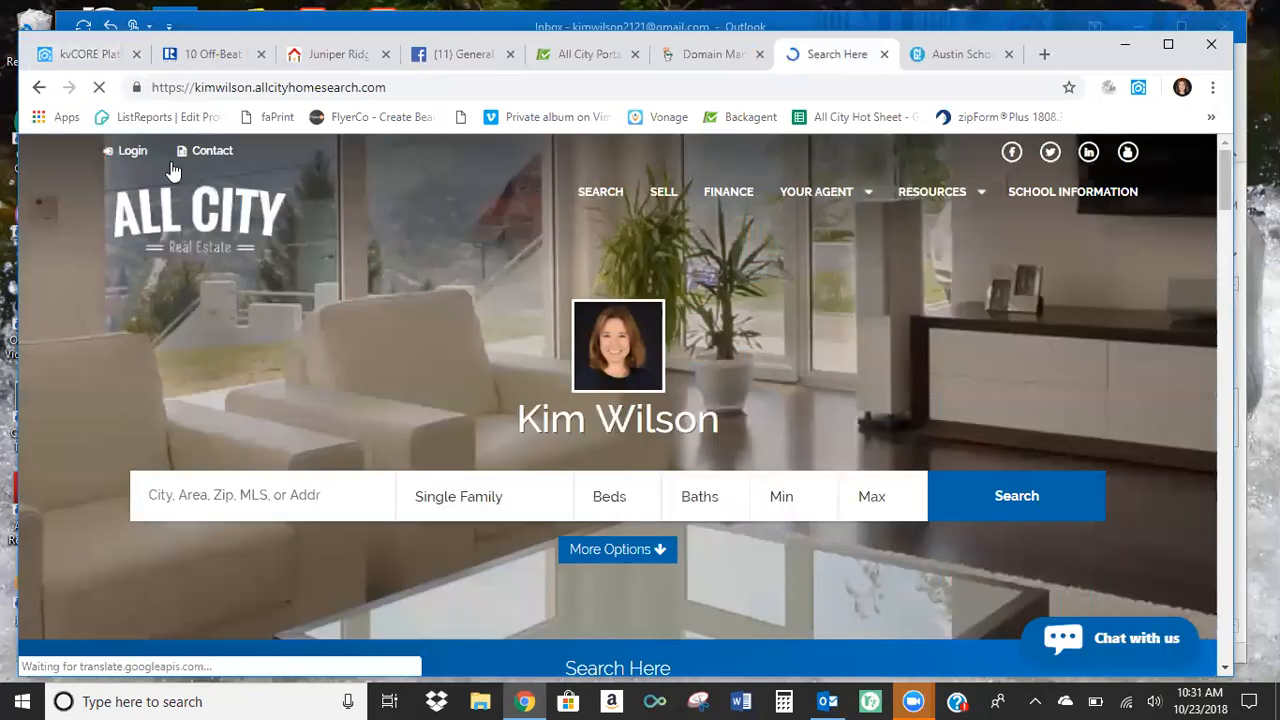
Save the Use Square Agent Cover Image setting again, and review the Use Dark Background Image and Use Large Background Image options.
left_click(87, 56)
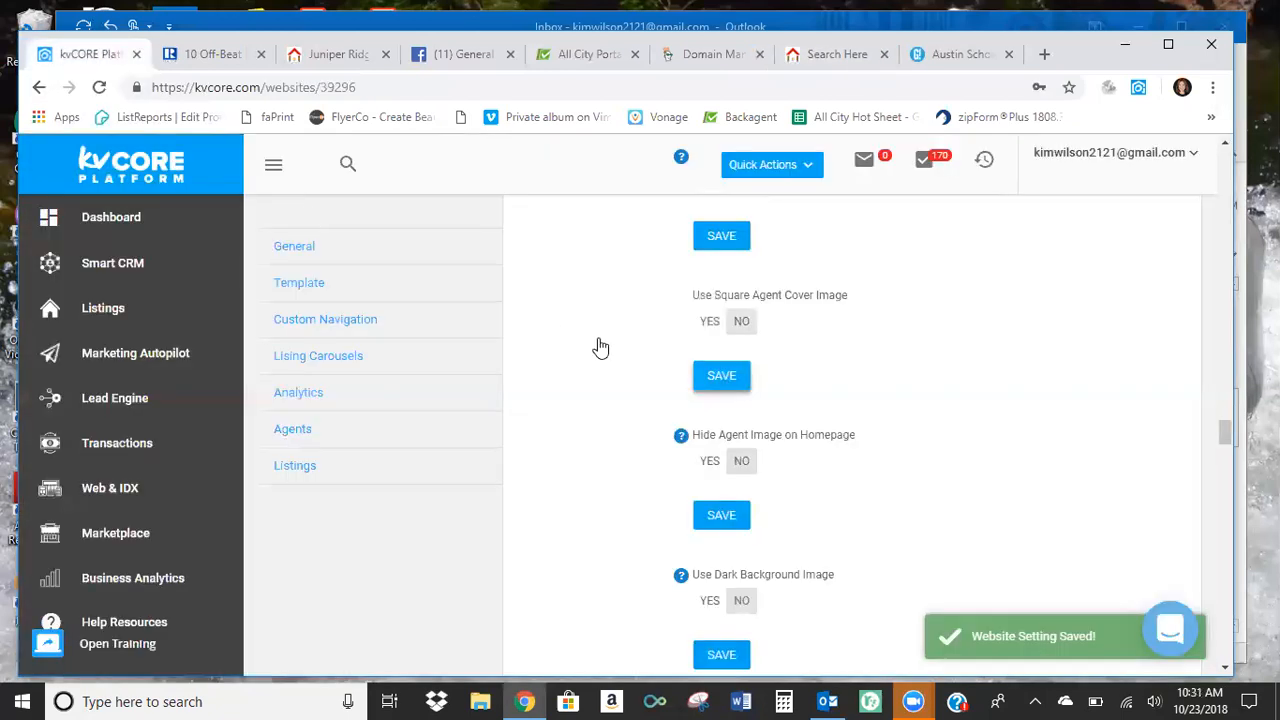
left_click(724, 386)
scroll(630, 417, "down", 1)
scroll(629, 410, "down", 1)
scroll(628, 411, "down", 1)
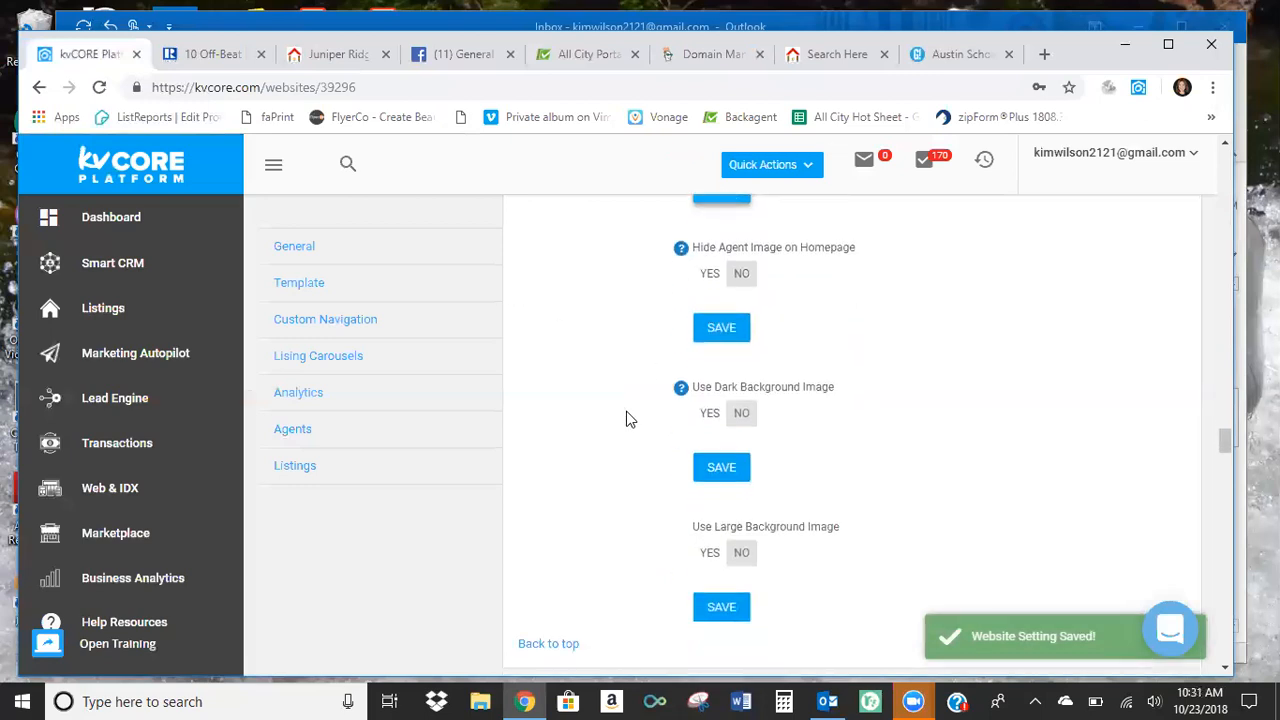
scroll(629, 417, "down", 1)
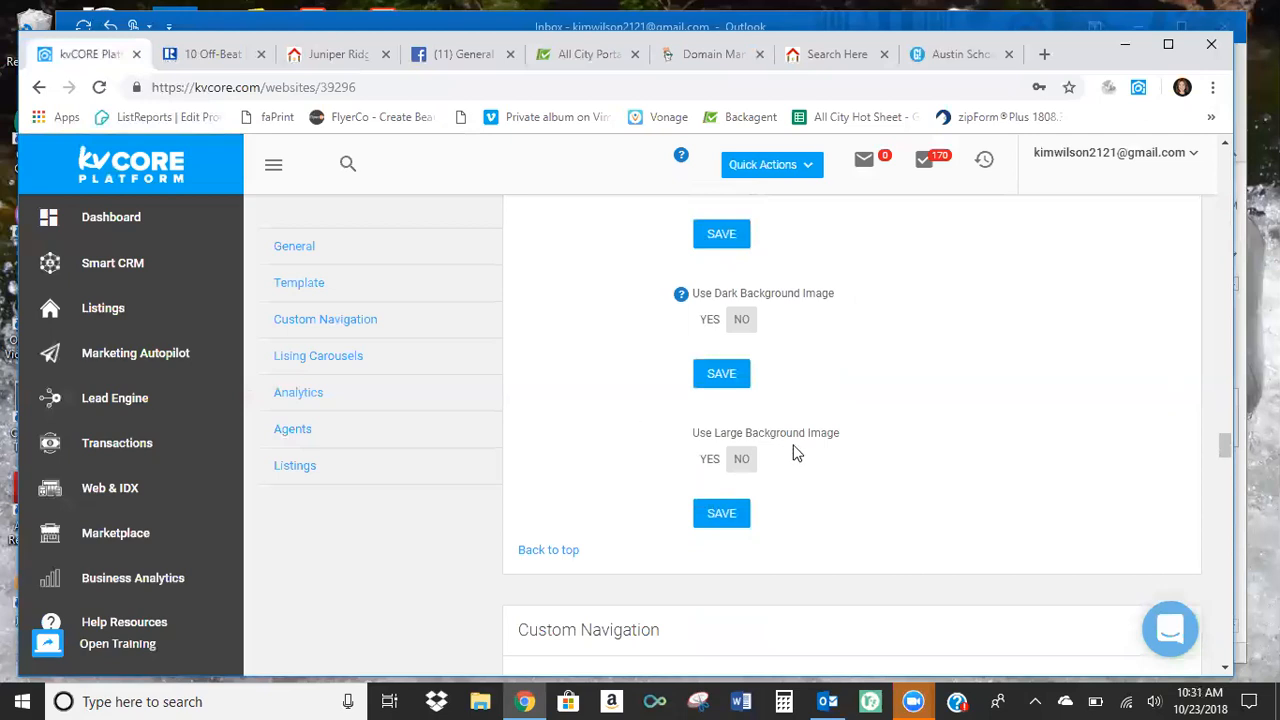
Save Use Large Background Image as Yes, and reload the agent's public website to check the home page background.
left_click(710, 460)
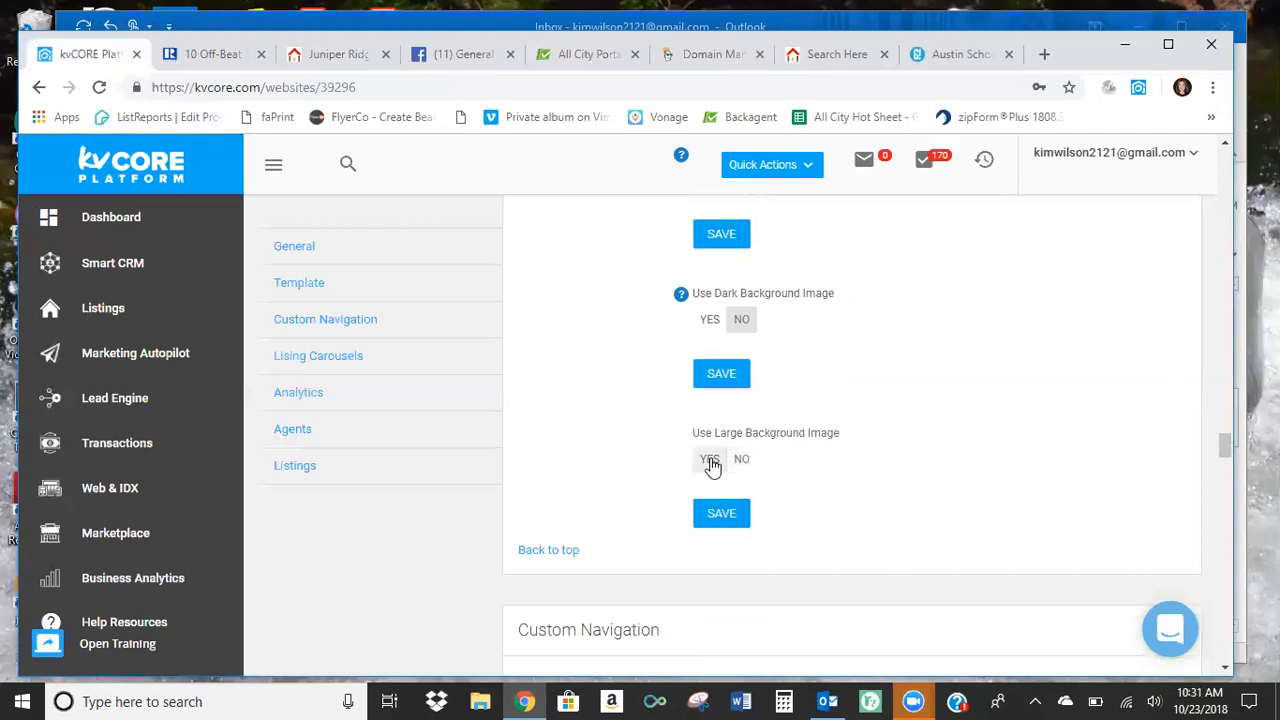
left_click(733, 520)
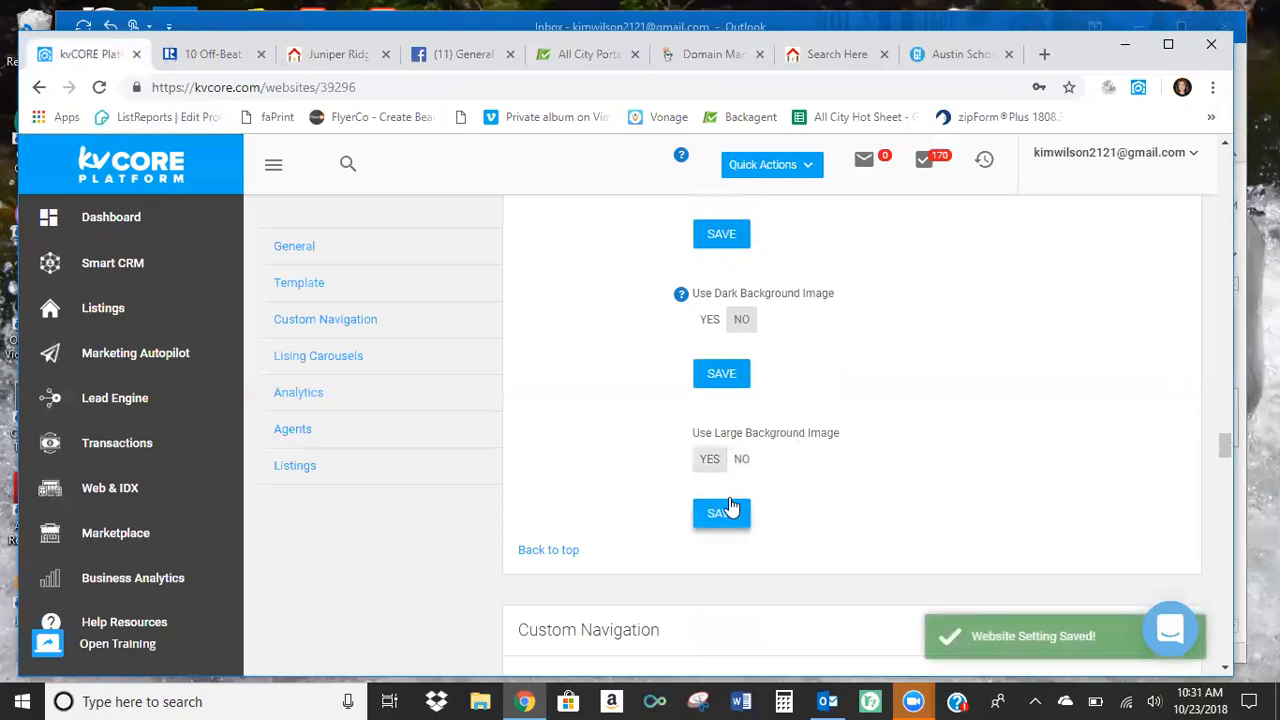
left_click(838, 55)
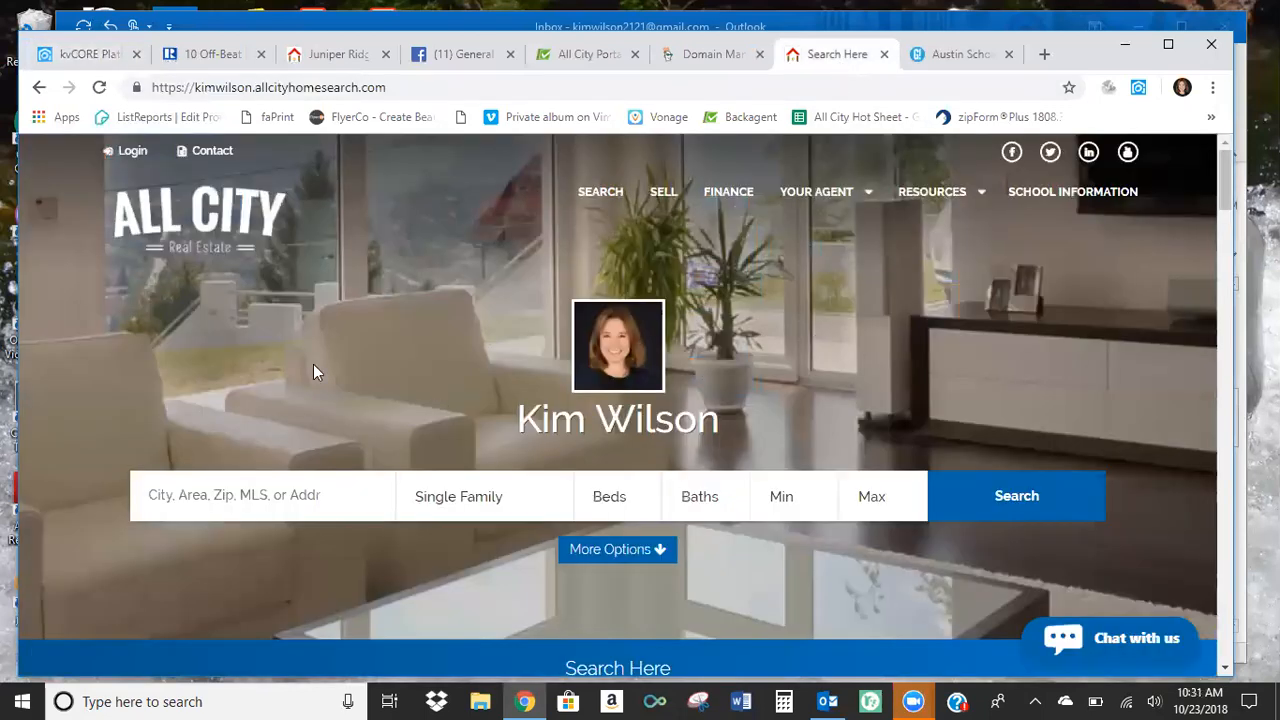
left_click(99, 87)
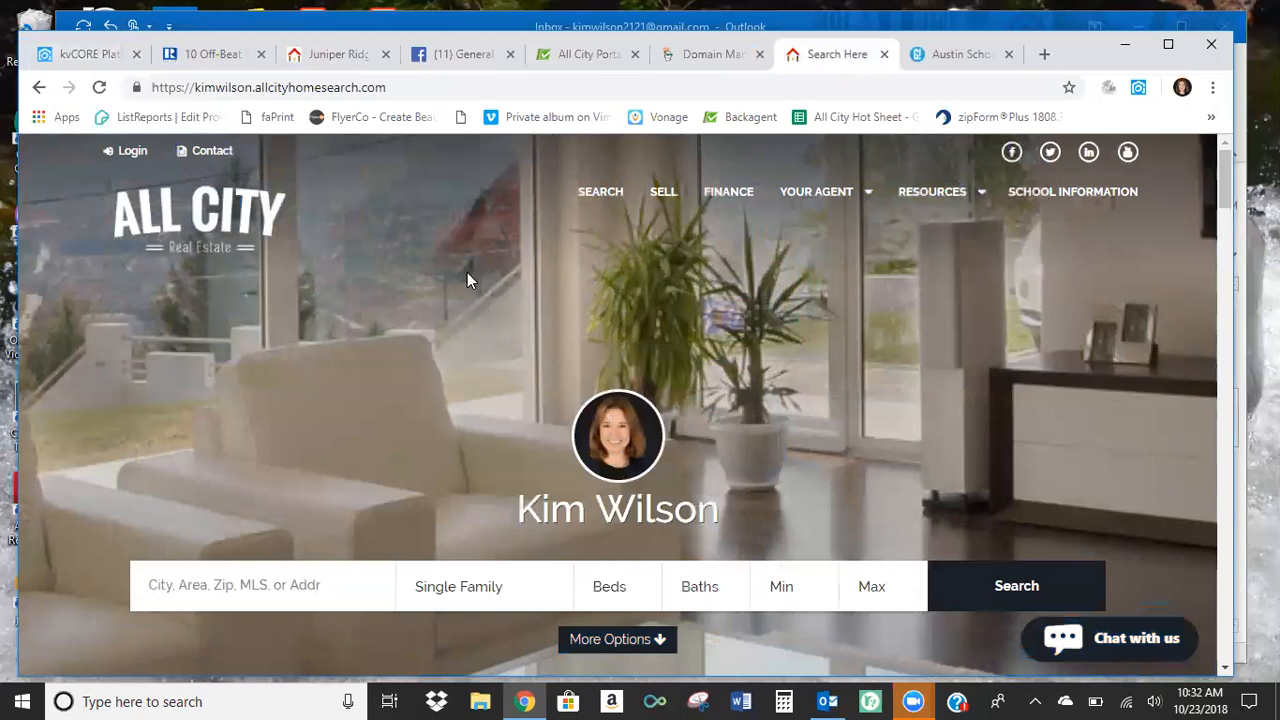
Set Use Large Background Image to No in the kvCORE website settings and save it.
left_click(86, 54)
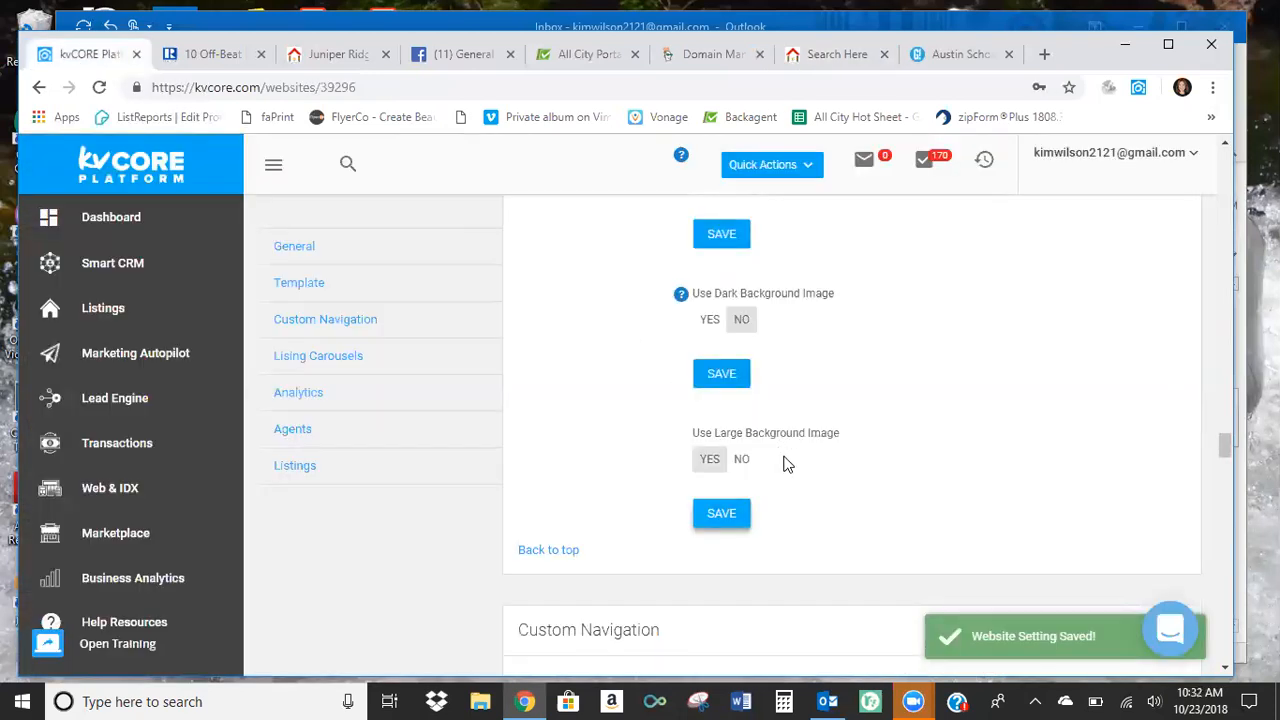
left_click(743, 460)
left_click(727, 514)
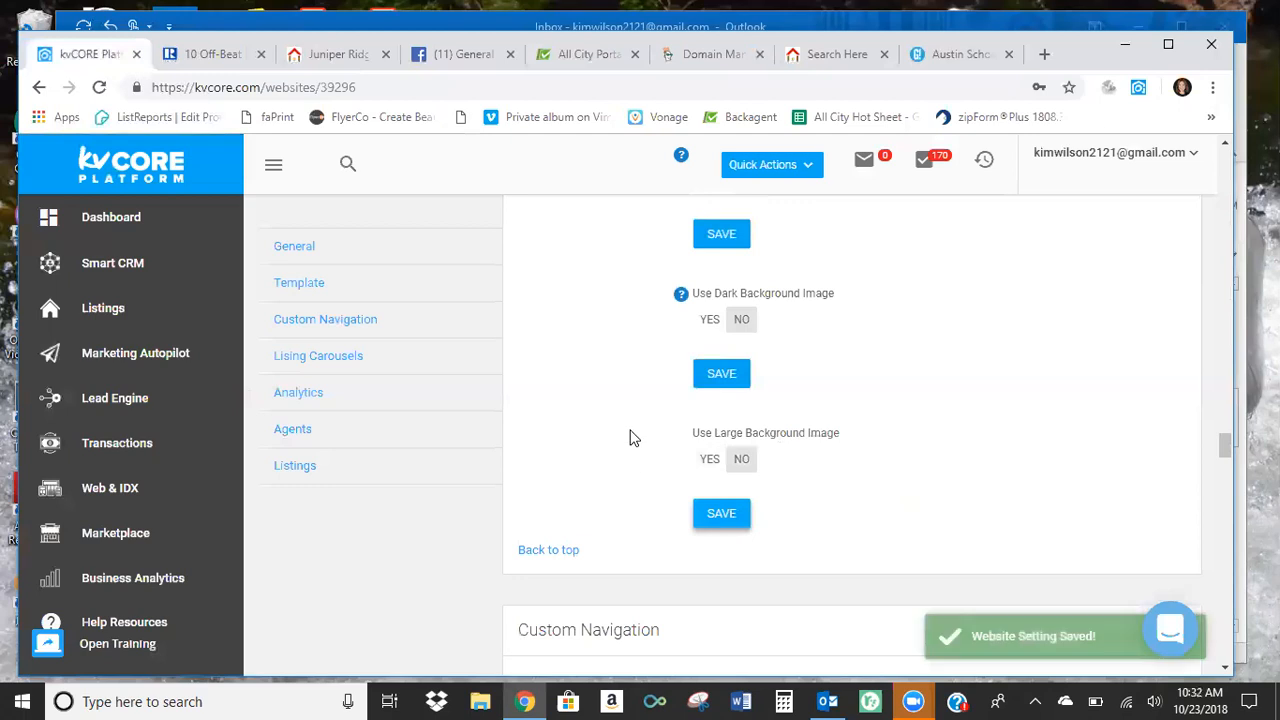
Compare the label fields in the Custom Navigation settings with the menu on the agent's public website.
scroll(658, 432, "down", 3)
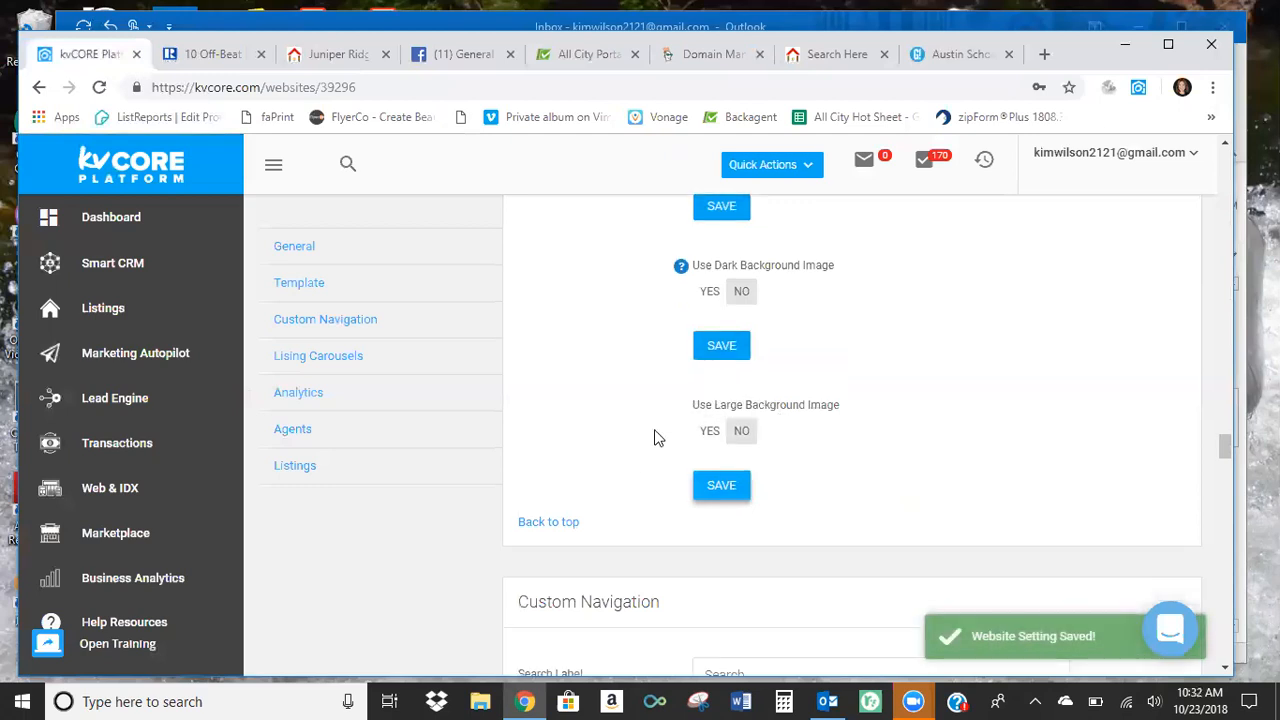
scroll(618, 509, "down", 1)
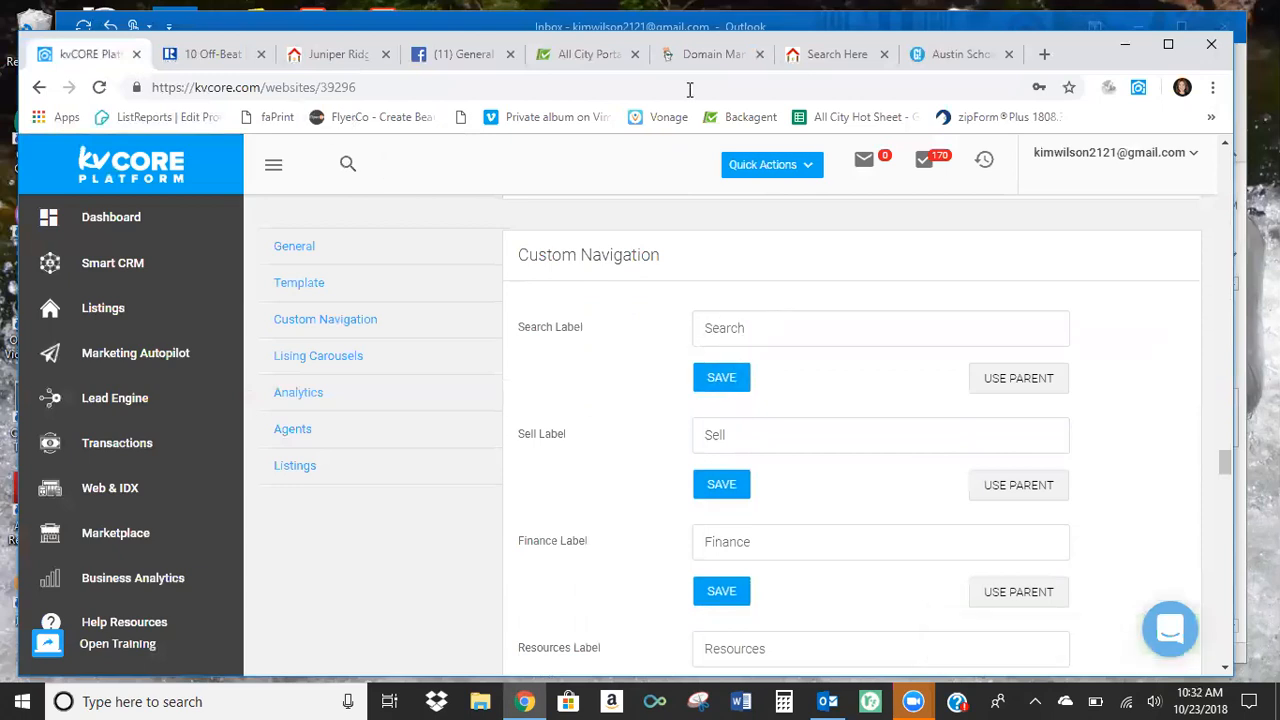
left_click(826, 56)
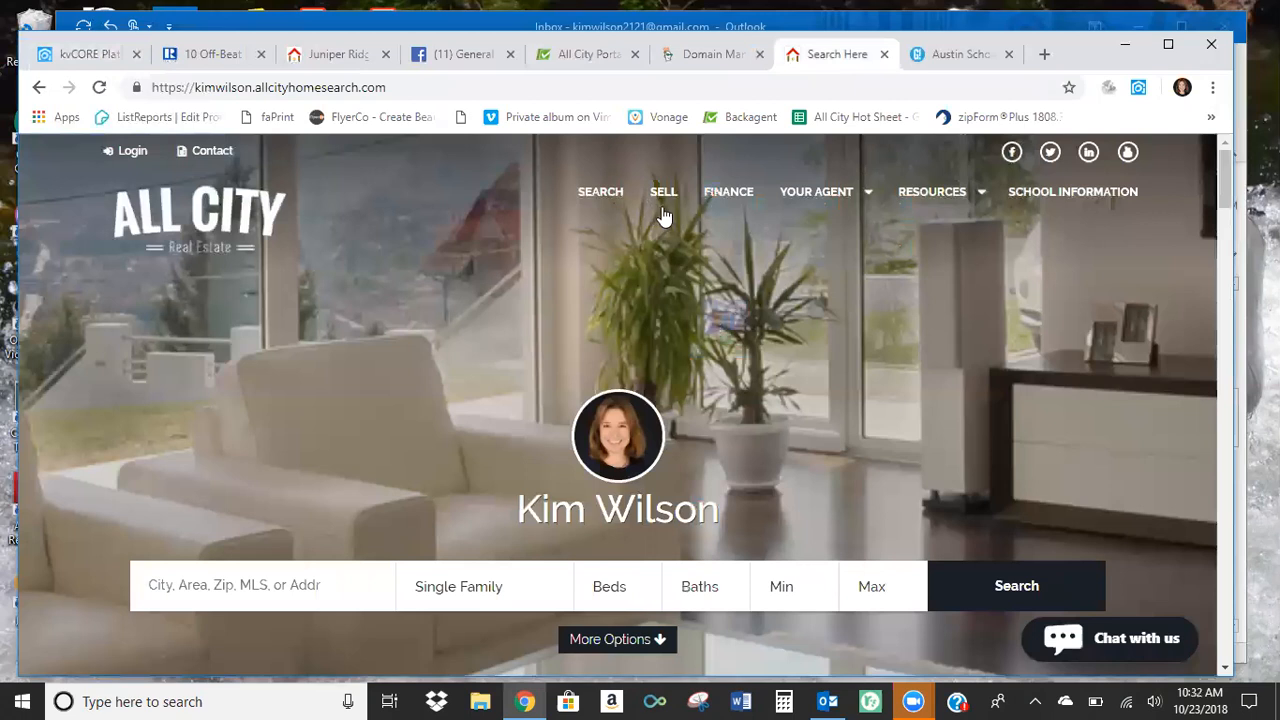
mouse_move(817, 203)
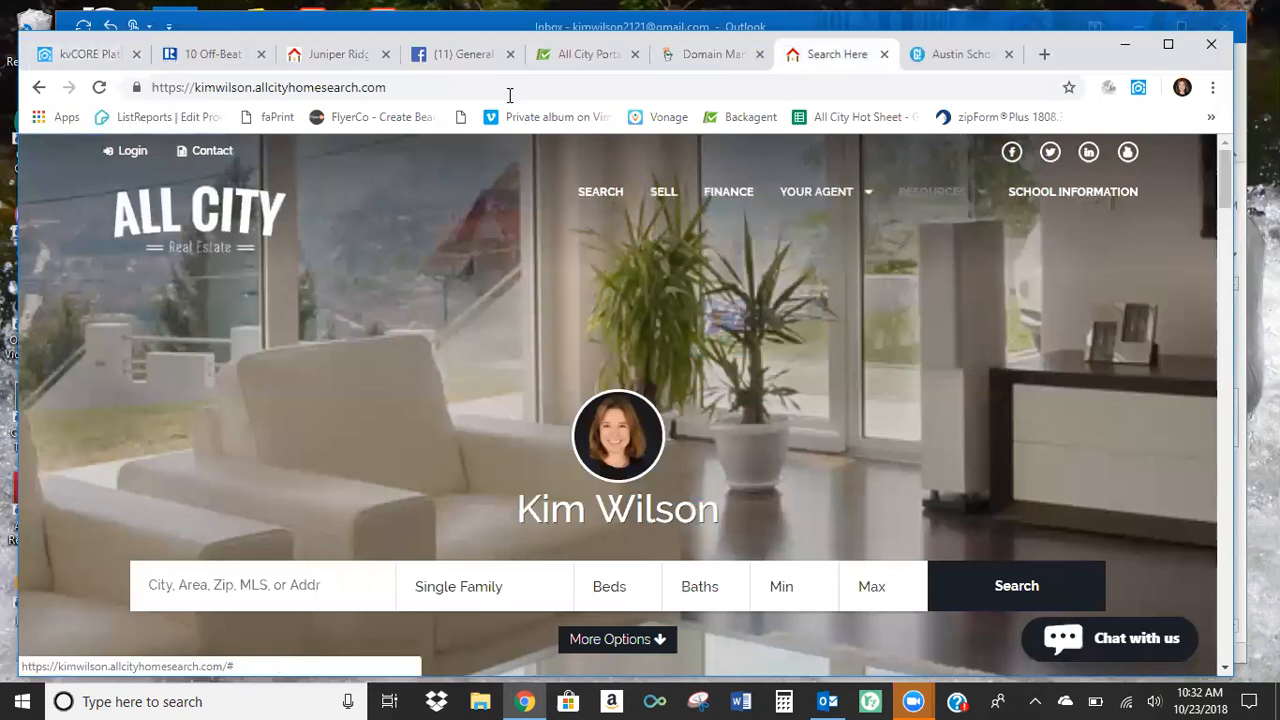
left_click(92, 55)
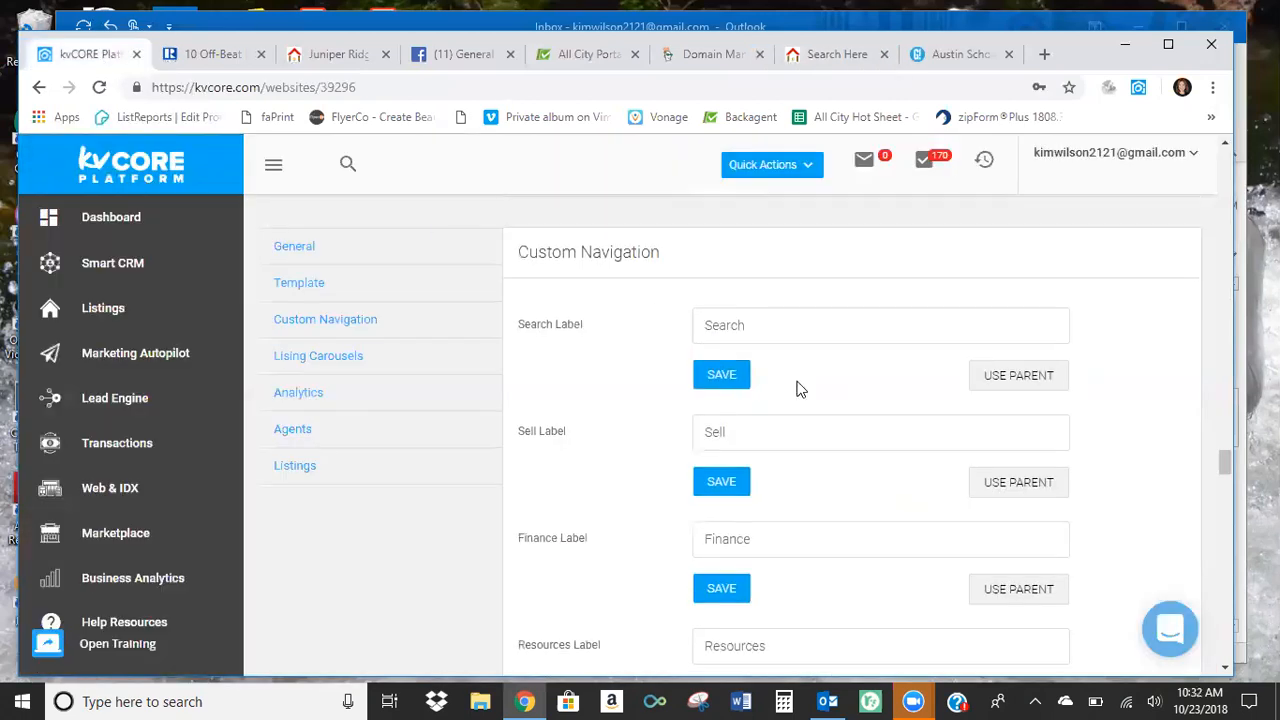
Review the remaining Custom Navigation settings, from the Resources and Agents labels to the options for hiding the Resources, Finance and We're Hiring links.
scroll(798, 385, "down", 3)
scroll(805, 380, "down", 2)
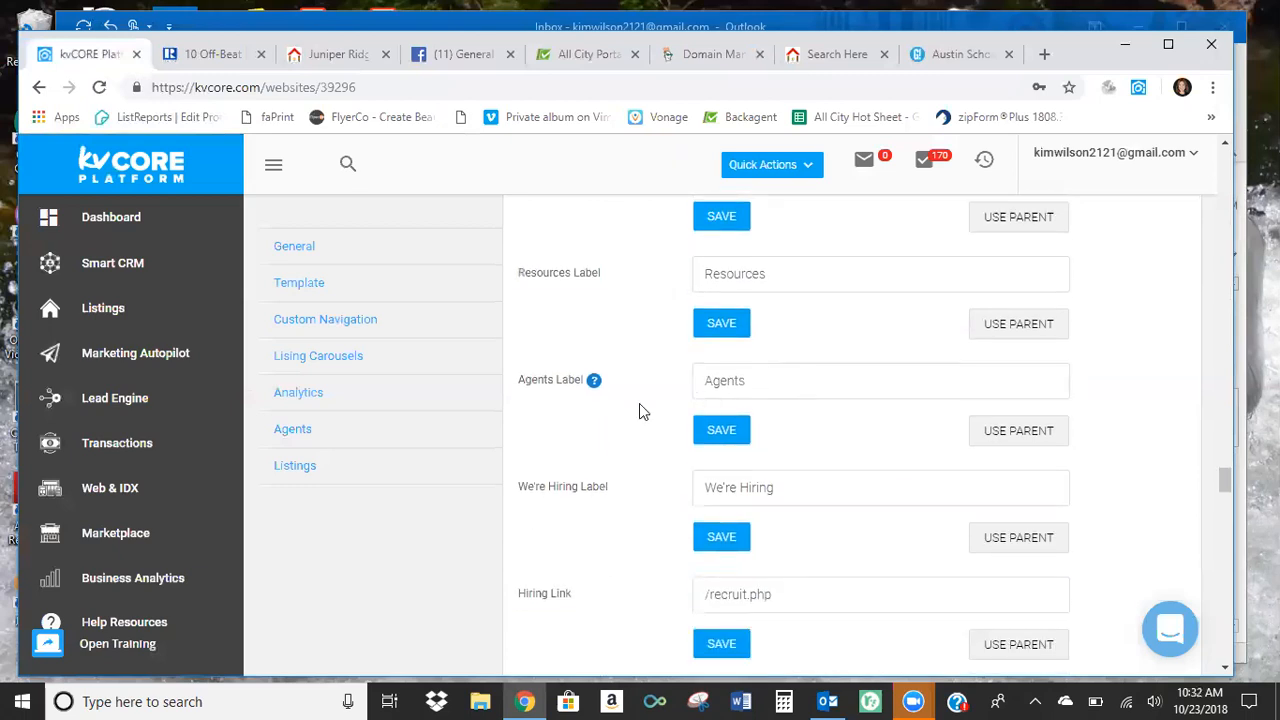
mouse_move(594, 382)
scroll(866, 432, "down", 1)
scroll(866, 432, "down", 4)
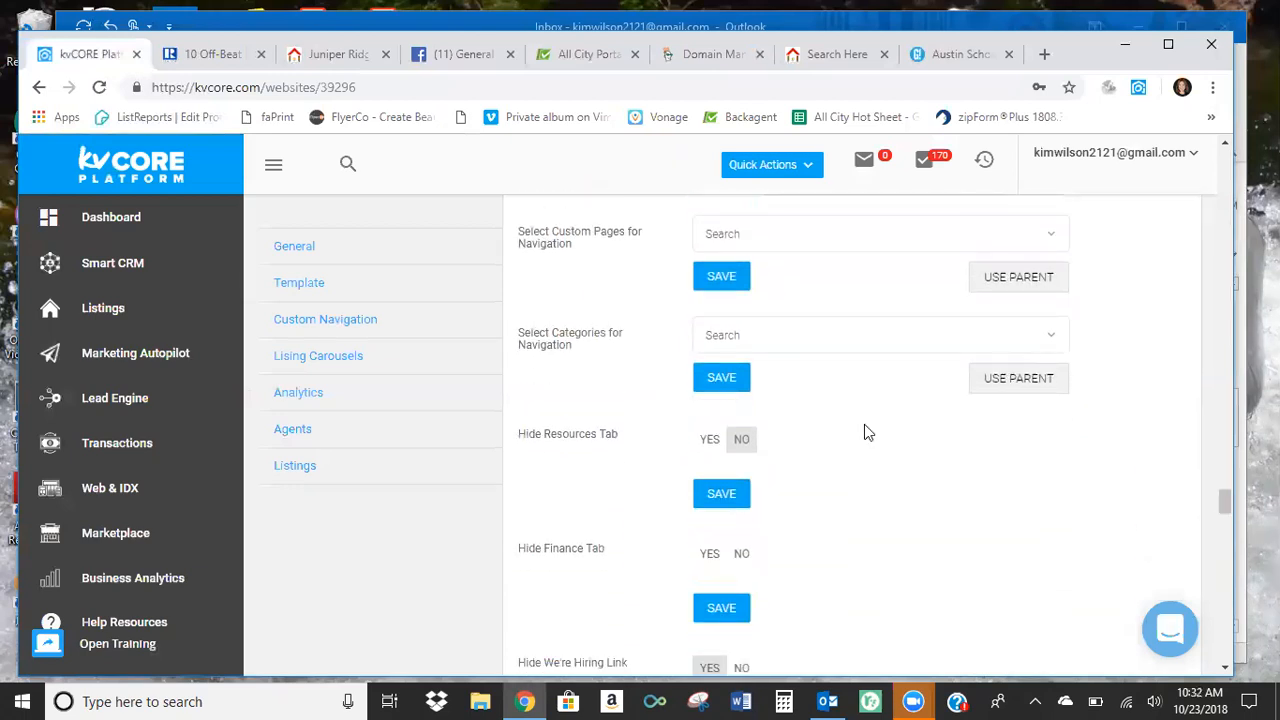
scroll(836, 444, "down", 1)
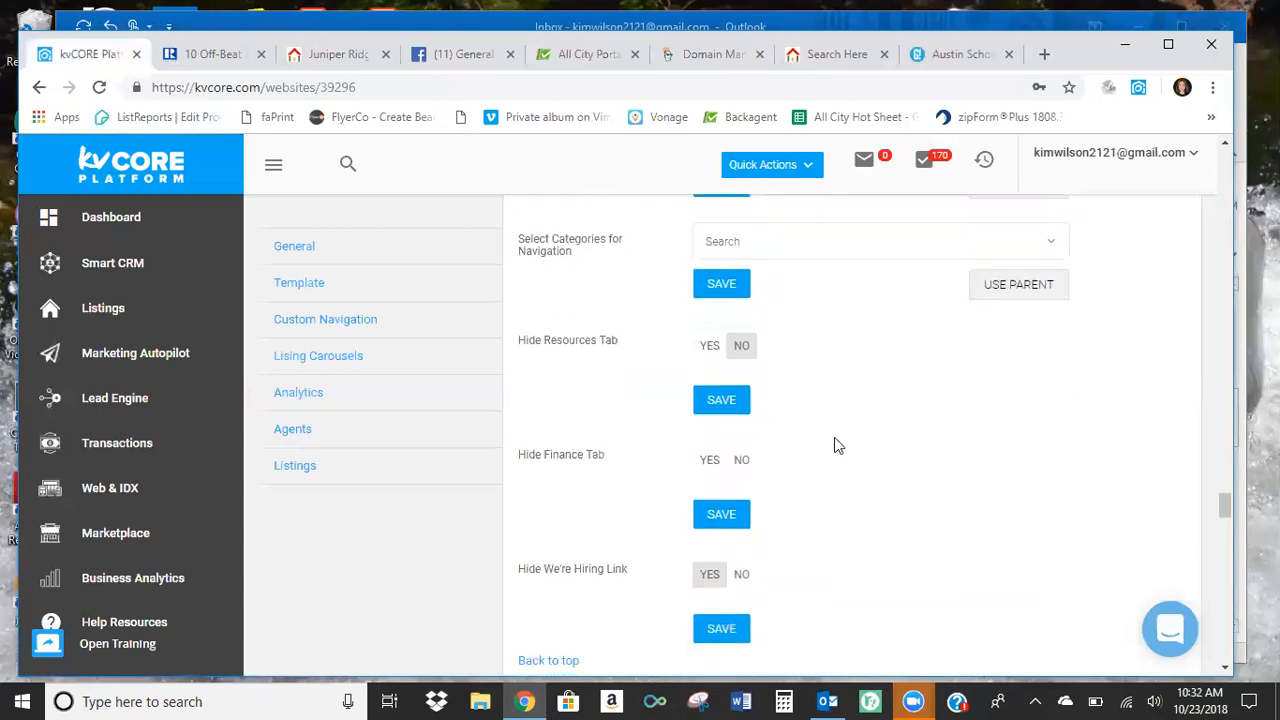
scroll(838, 446, "down", 1)
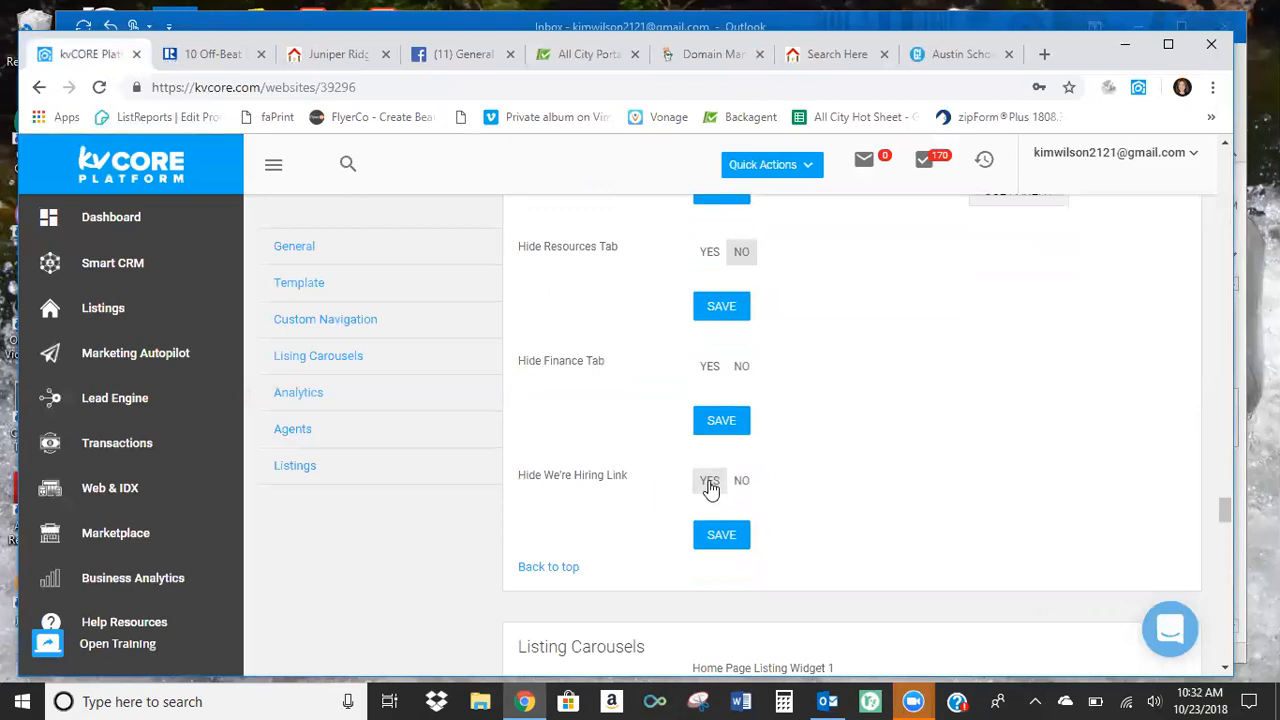
scroll(851, 447, "down", 1)
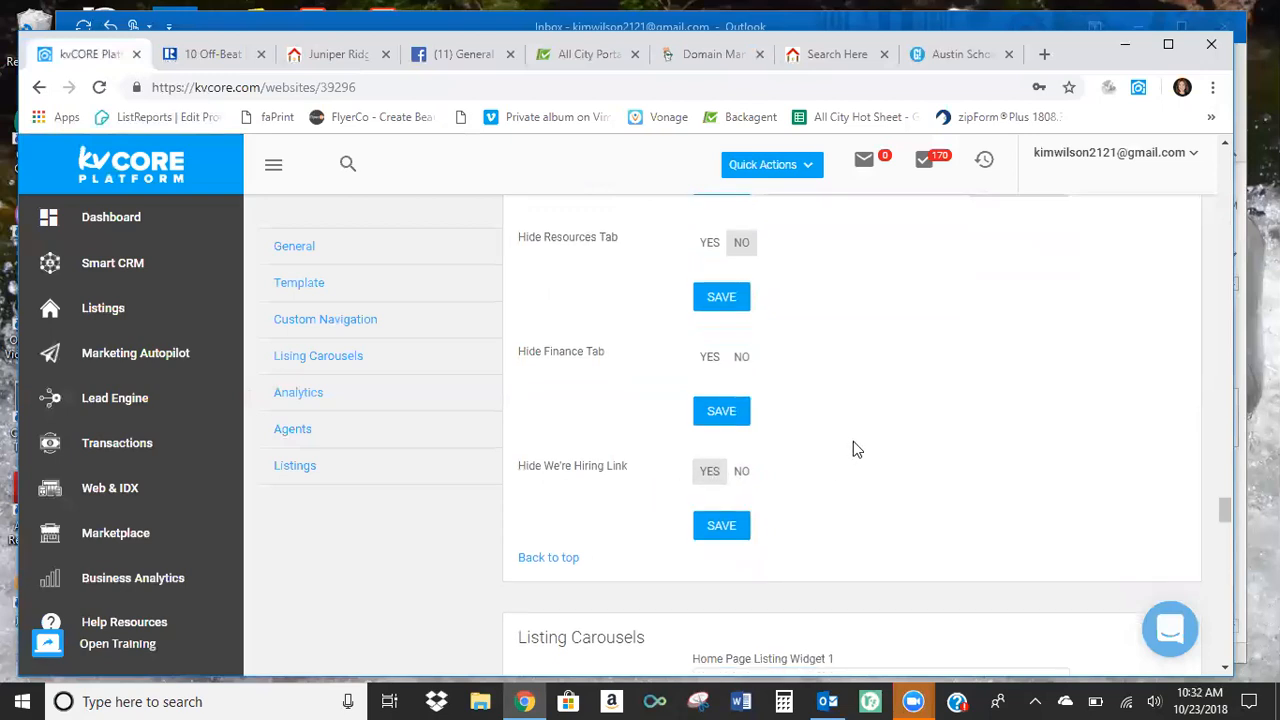
View the available choices for Home Page Listing Widget 1 in the Listing Carousels settings, leaving My Listings selected.
scroll(809, 351, "down", 2)
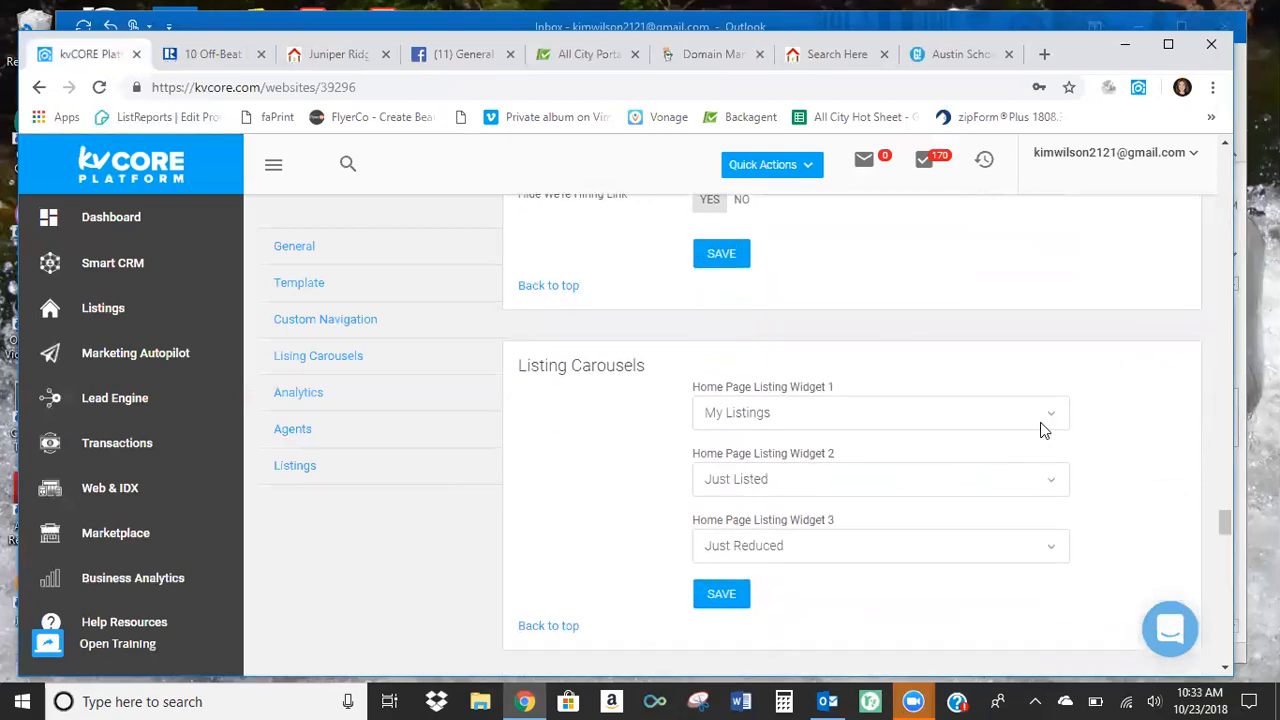
left_click(1049, 422)
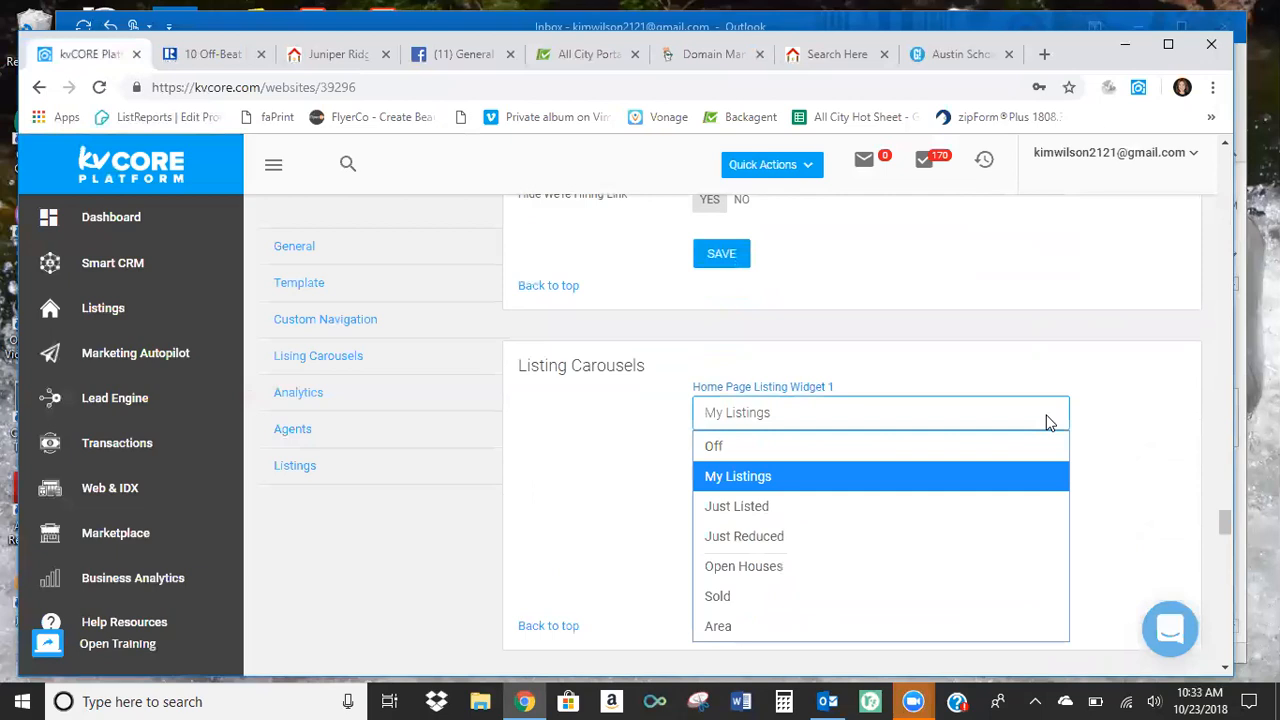
left_click(1046, 422)
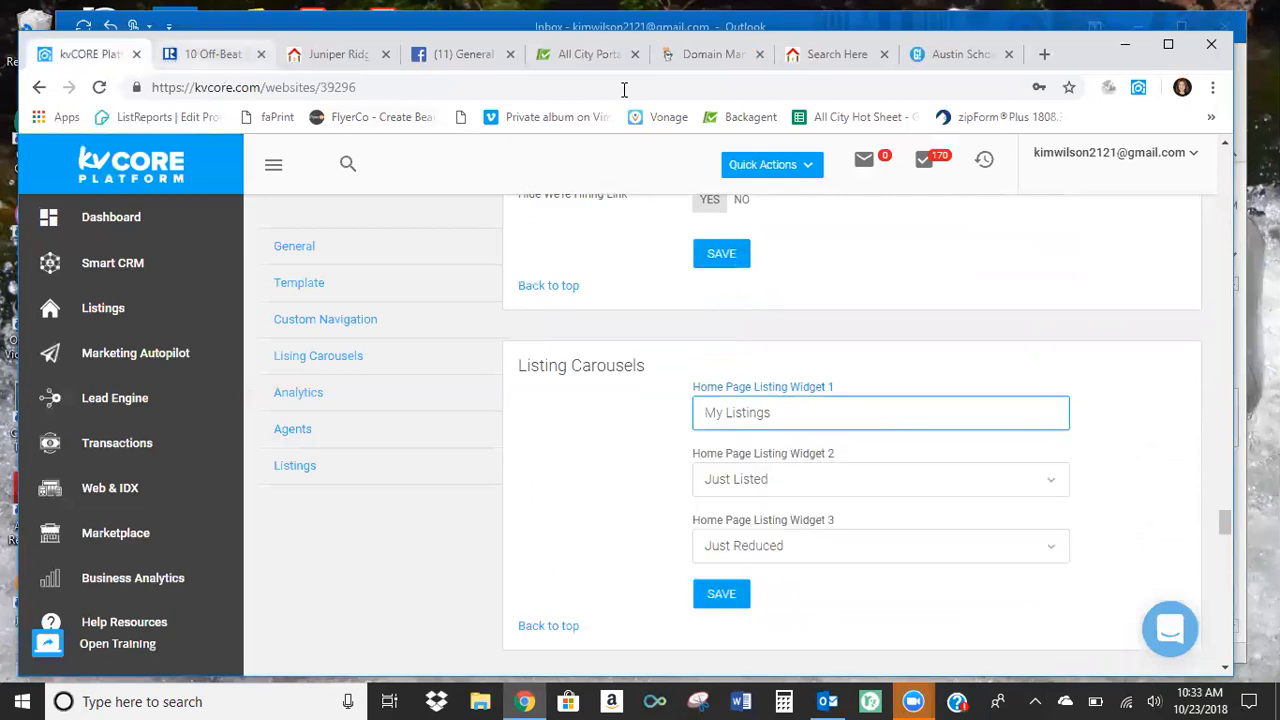
Examine the public website's home page down to the My Listings carousel, advancing through the testimonials on the way.
left_click(830, 54)
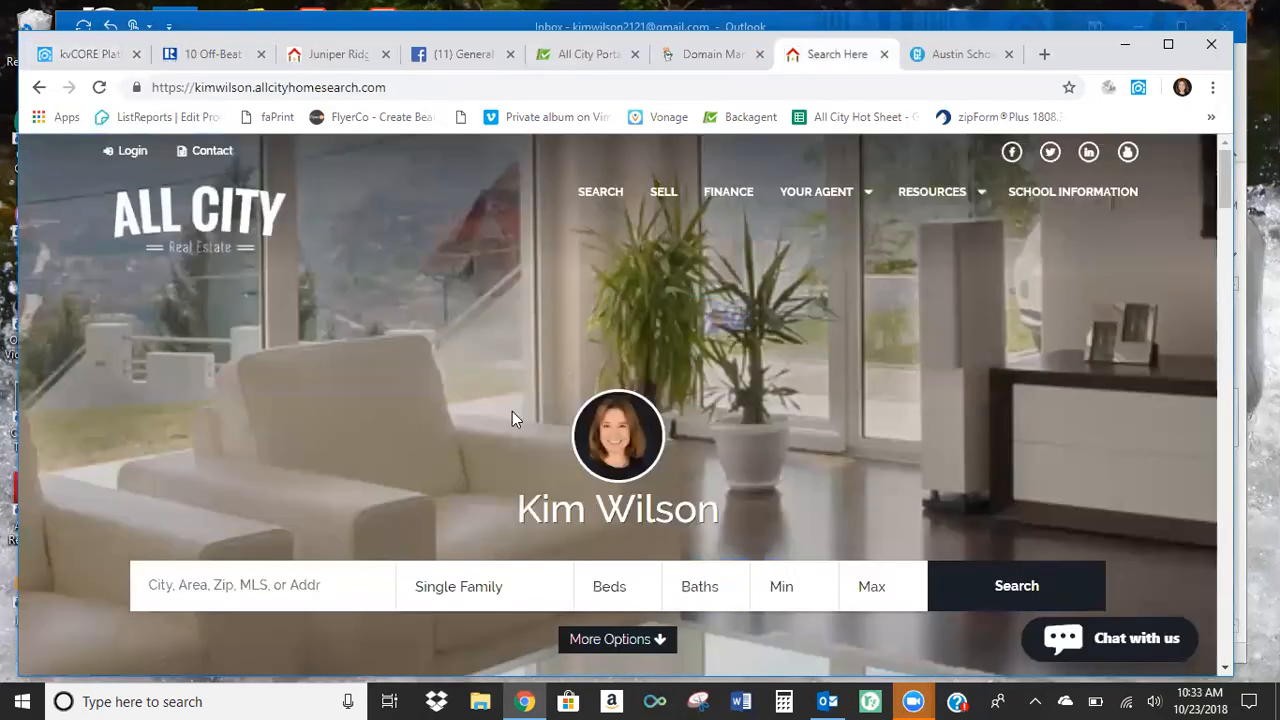
scroll(512, 418, "down", 4)
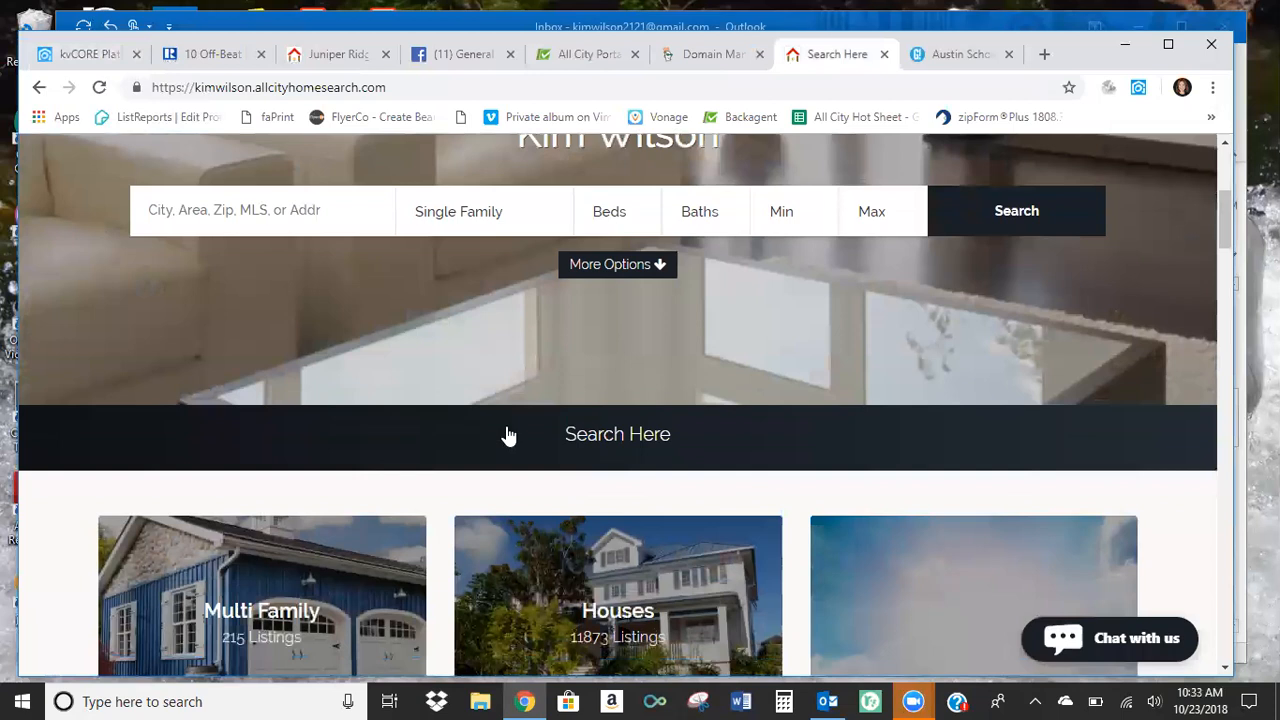
scroll(429, 417, "down", 3)
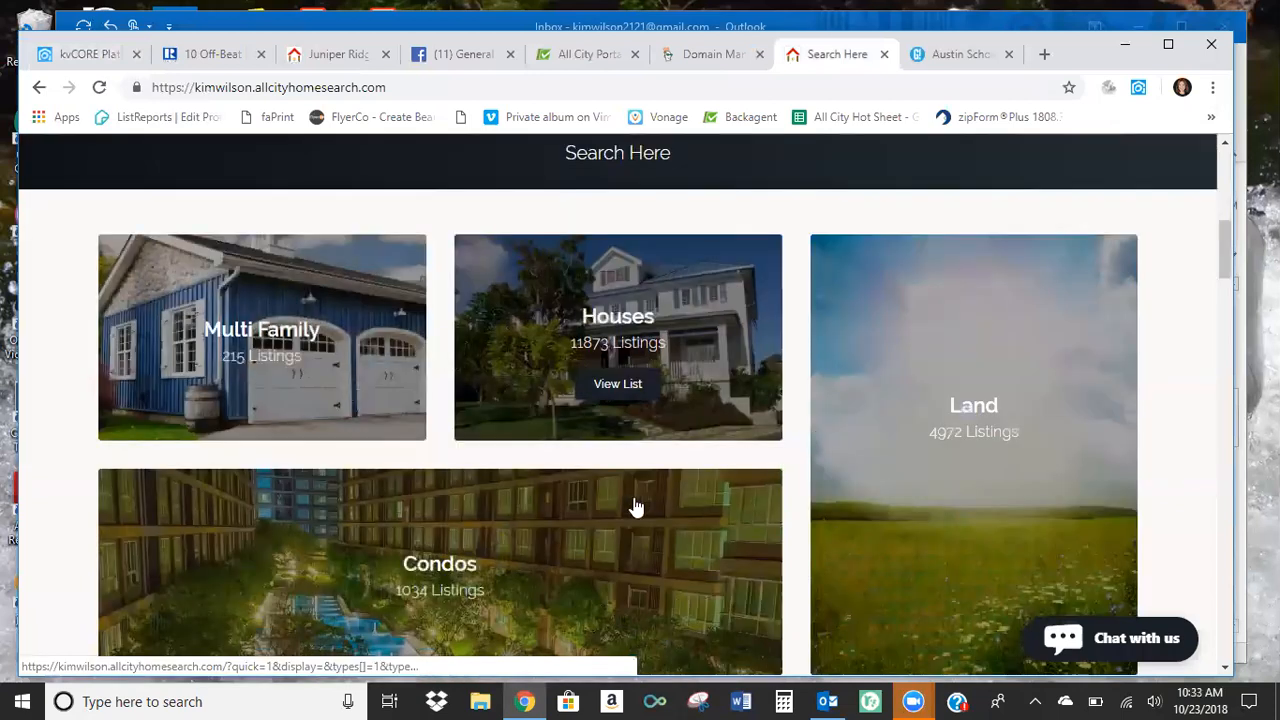
scroll(634, 490, "down", 3)
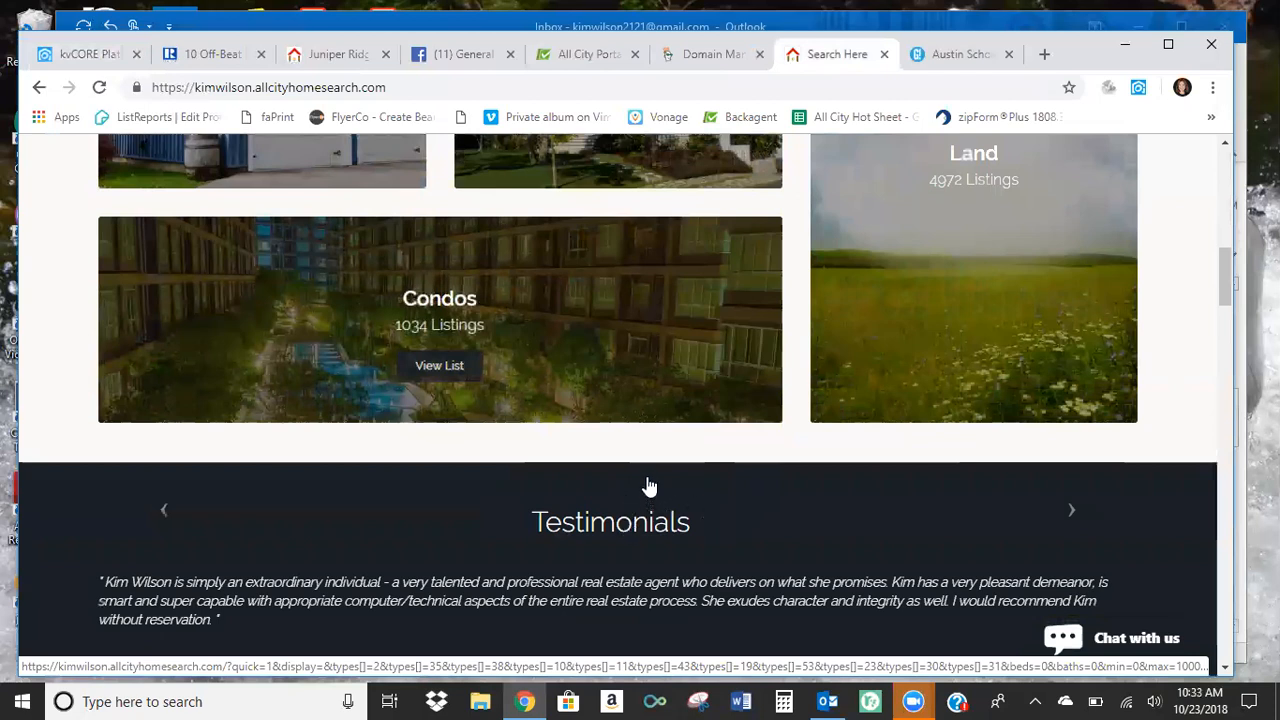
scroll(650, 486, "up", 1)
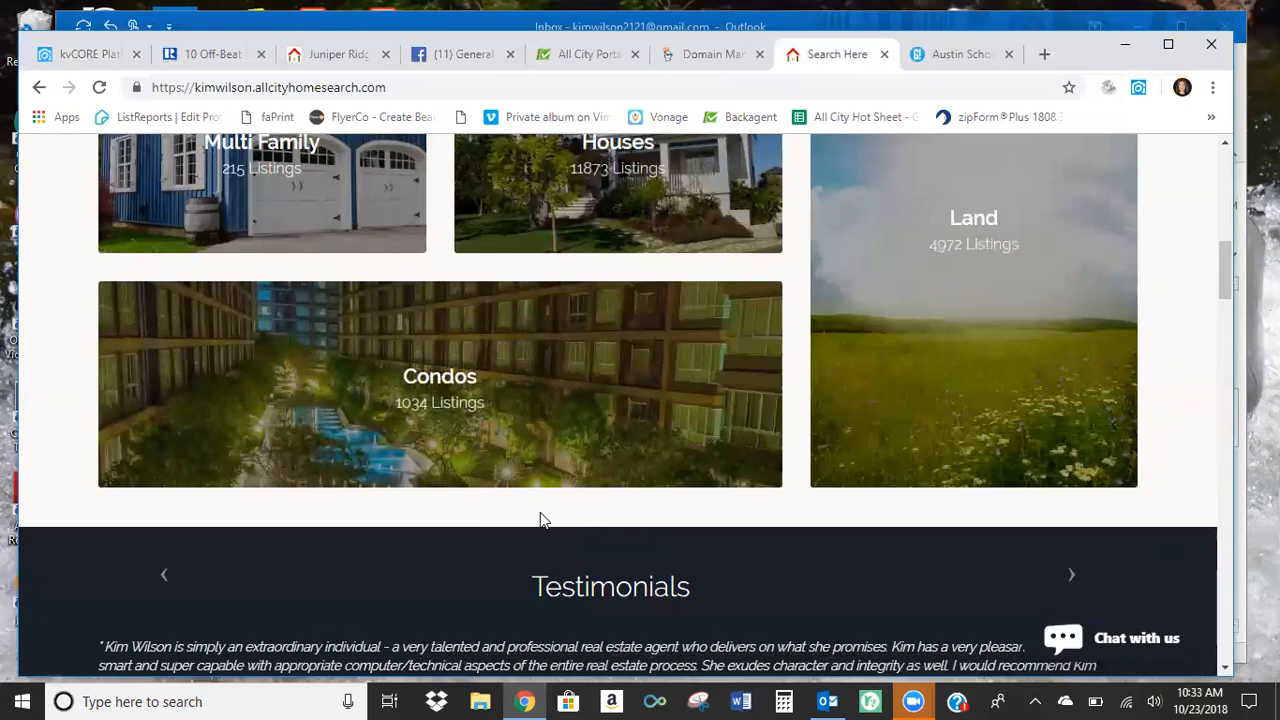
scroll(540, 520, "down", 2)
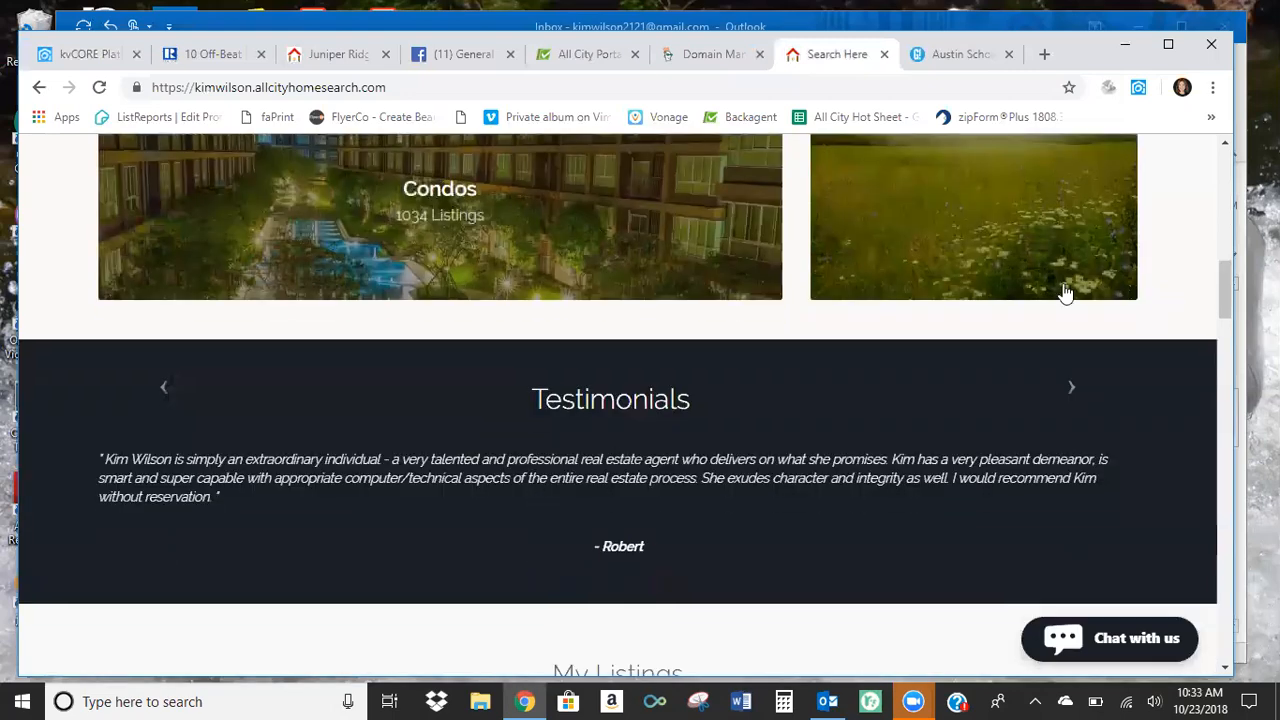
scroll(1065, 291, "down", 1)
left_click(1070, 294)
left_click(1070, 294)
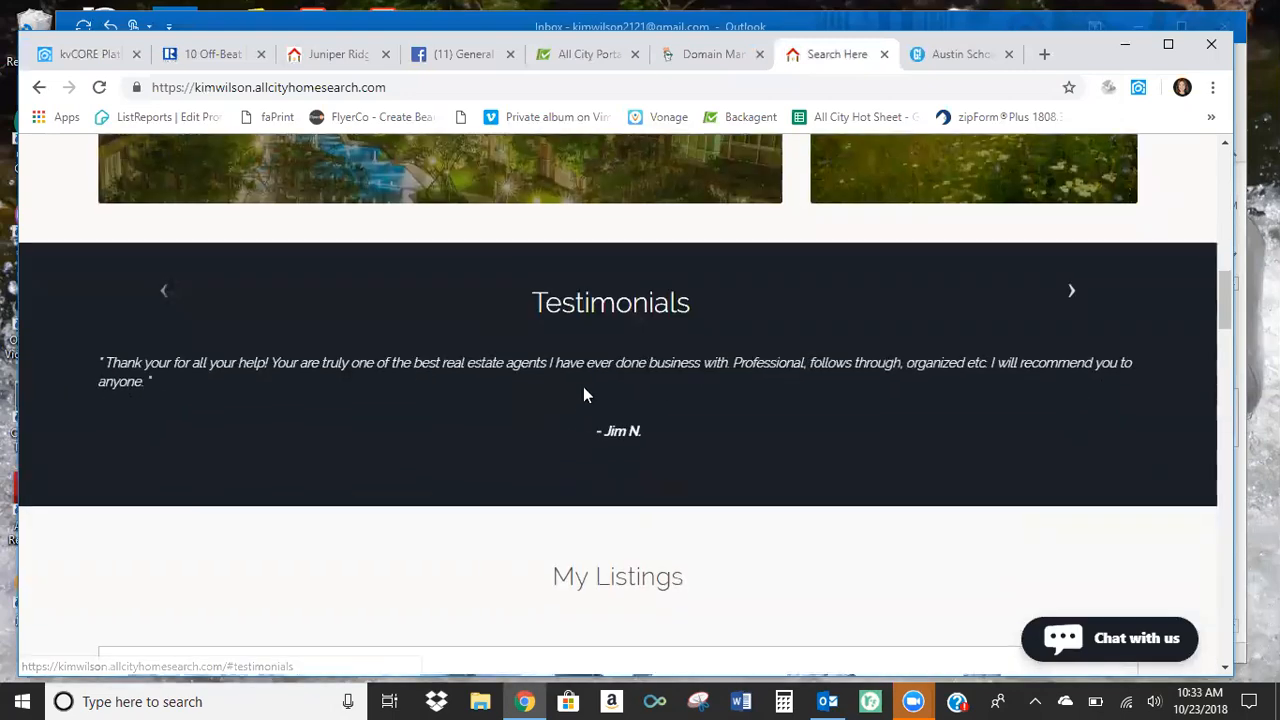
scroll(585, 380, "down", 3)
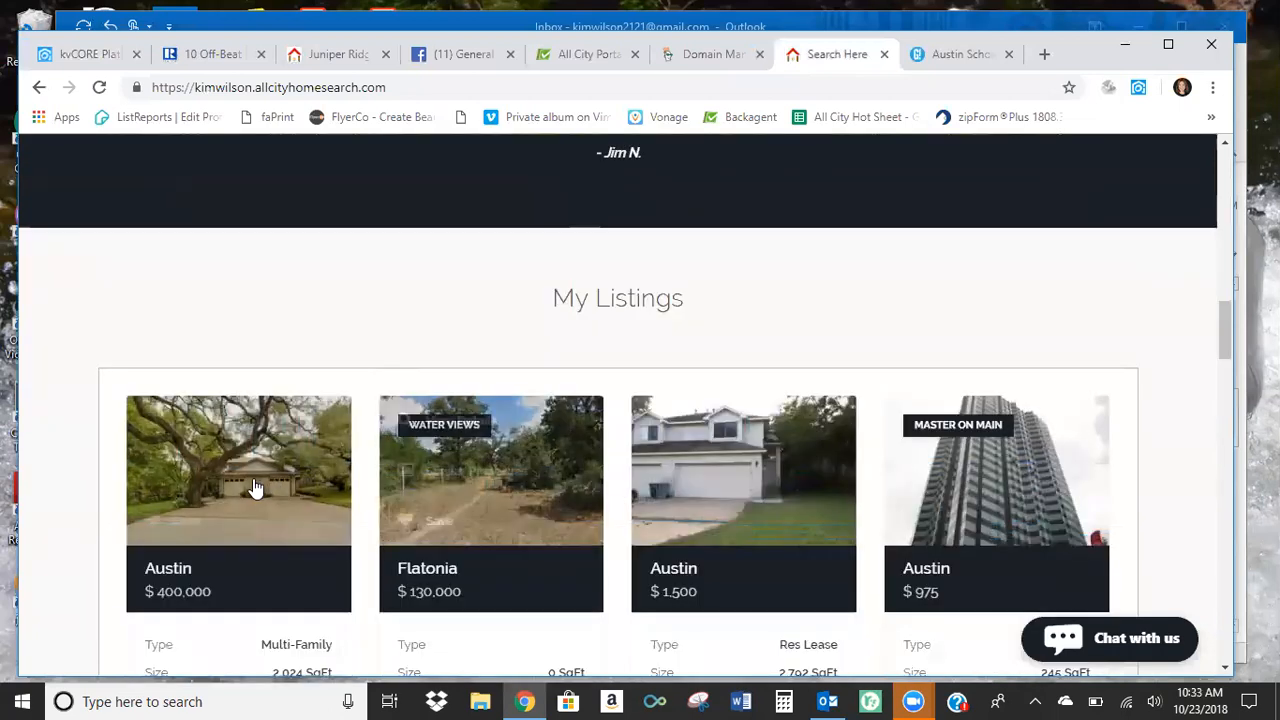
scroll(1181, 479, "down", 1)
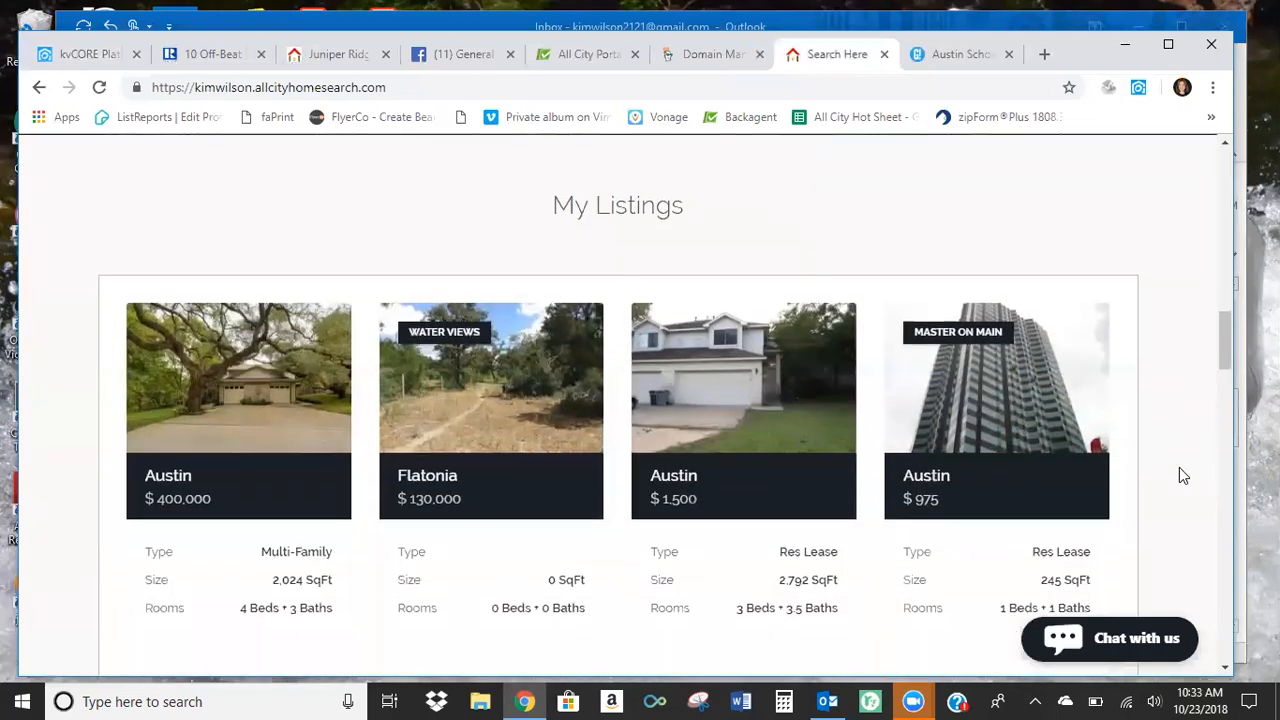
Compare the Home Page Listing Widget 2 setting with the Just Listed carousel on the public website.
left_click(88, 53)
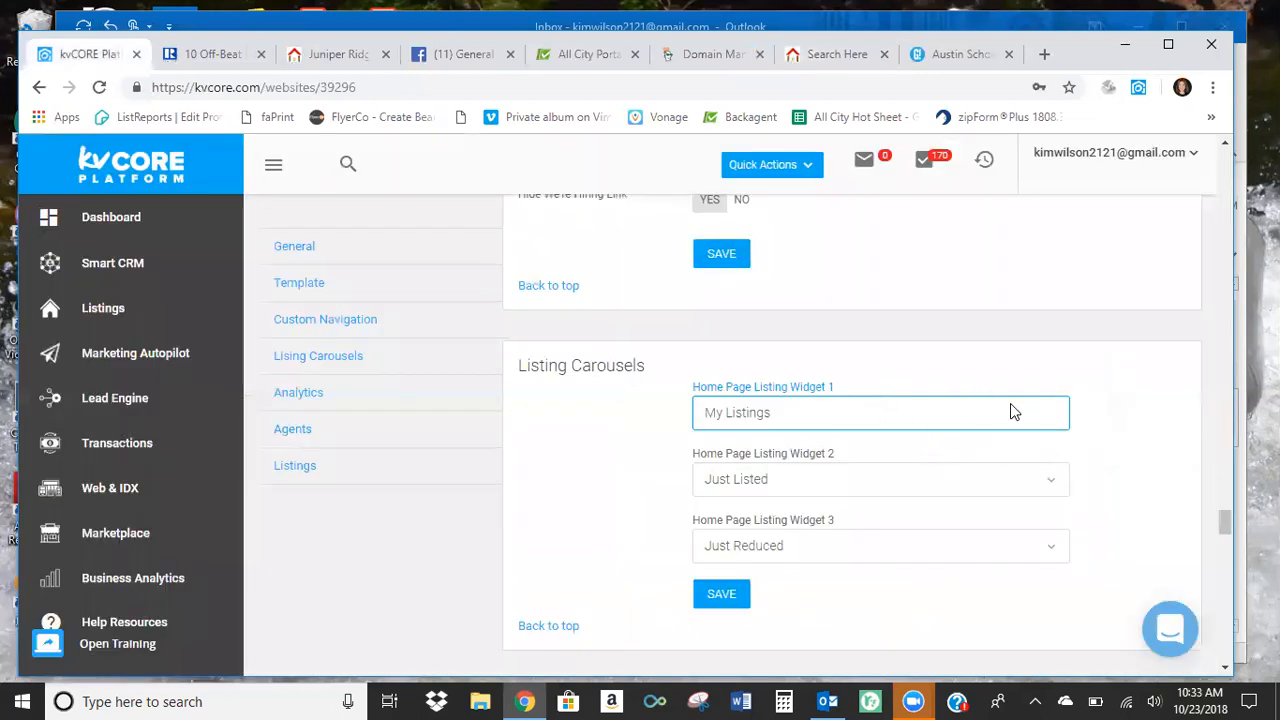
scroll(1008, 414, "down", 1)
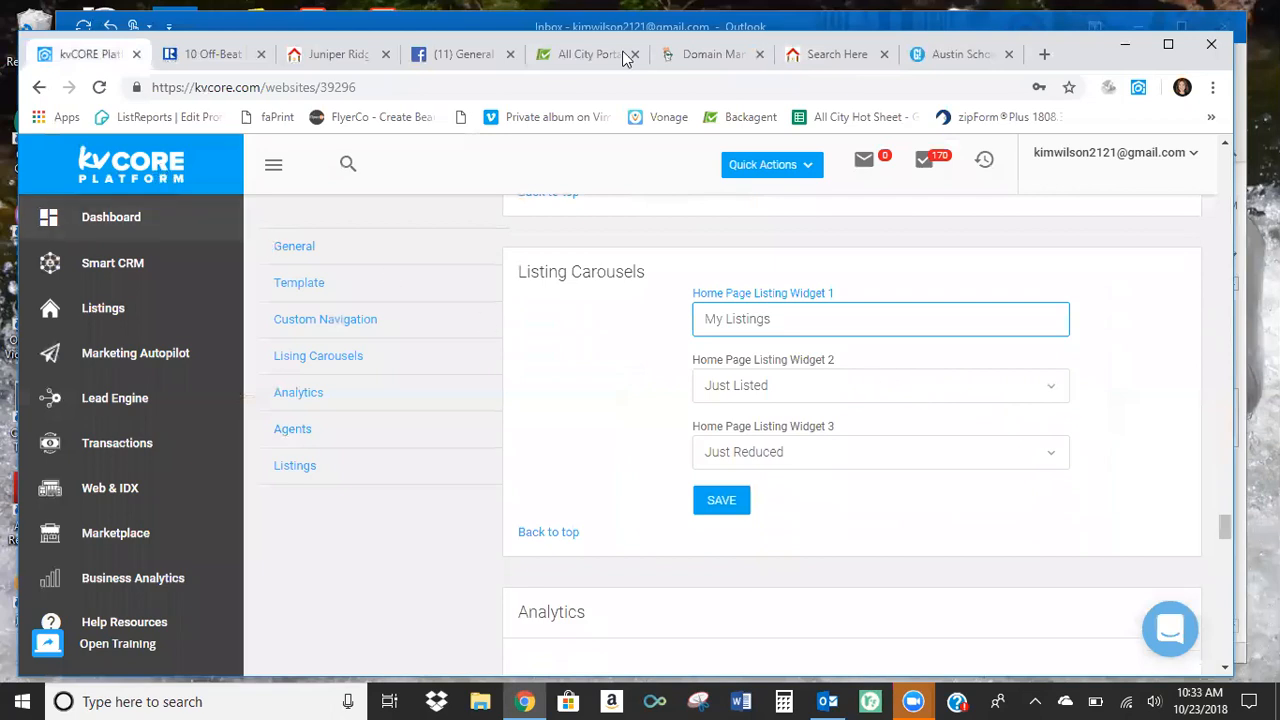
left_click(826, 54)
scroll(1149, 377, "down", 2)
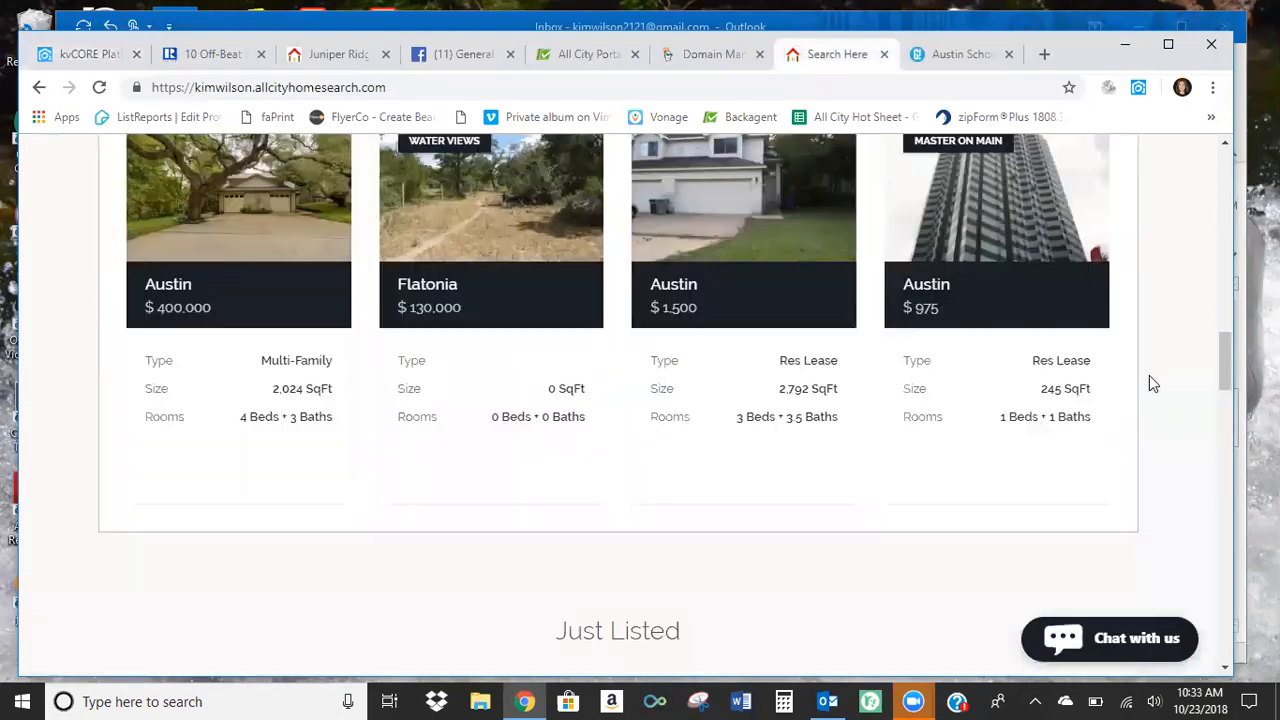
scroll(1149, 377, "down", 3)
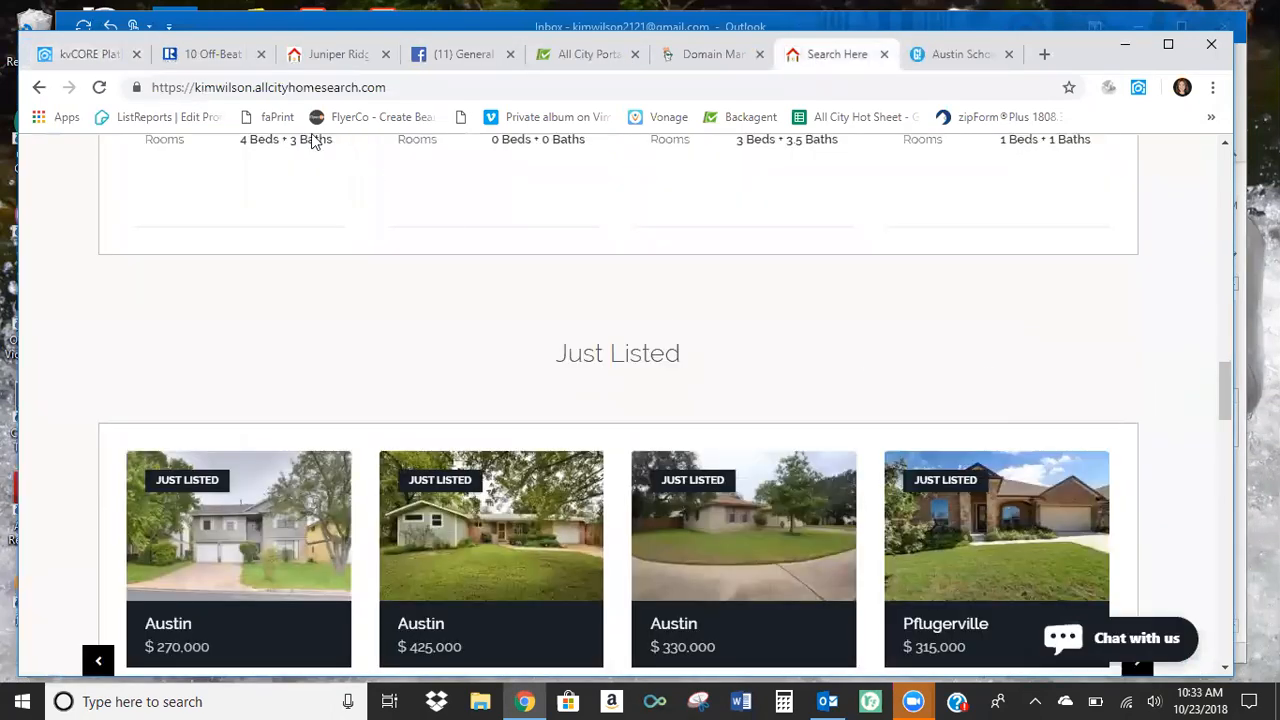
Compare the Home Page Listing Widget 3 setting with the Just Reduced carousel on the public website.
left_click(100, 56)
scroll(1206, 404, "down", 1)
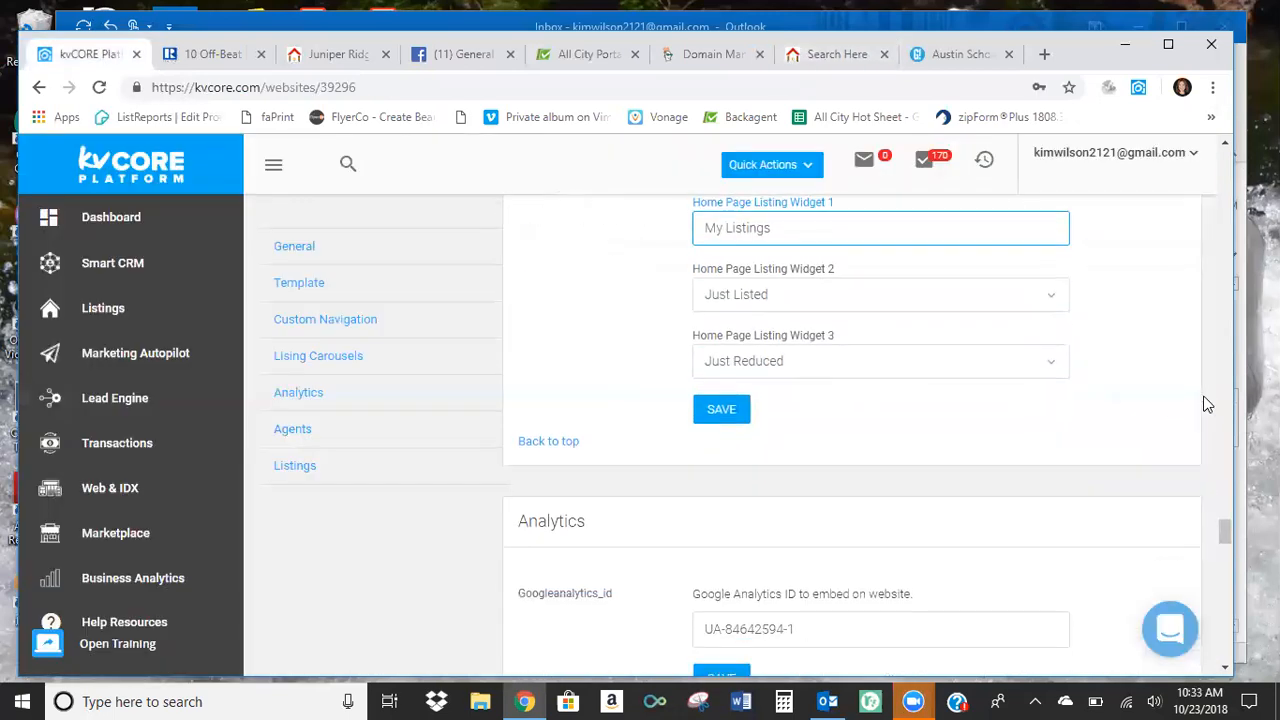
left_click(840, 56)
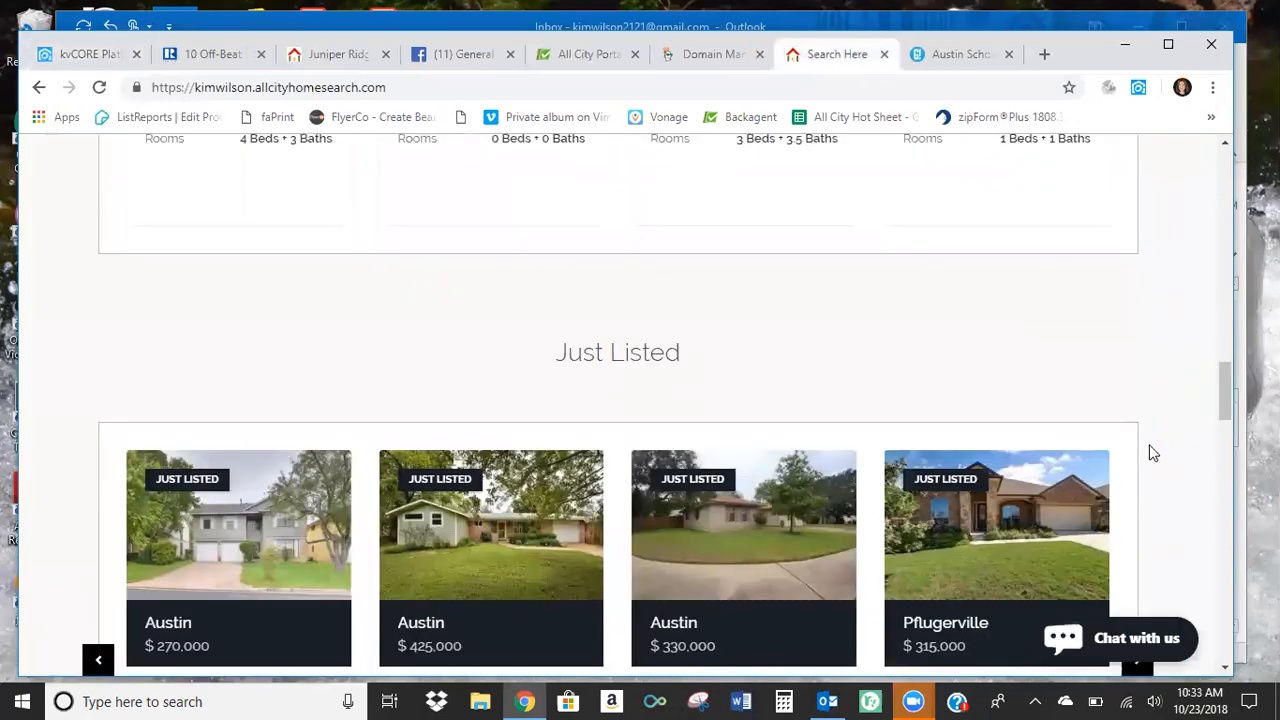
scroll(1155, 448, "down", 1)
scroll(1160, 445, "down", 5)
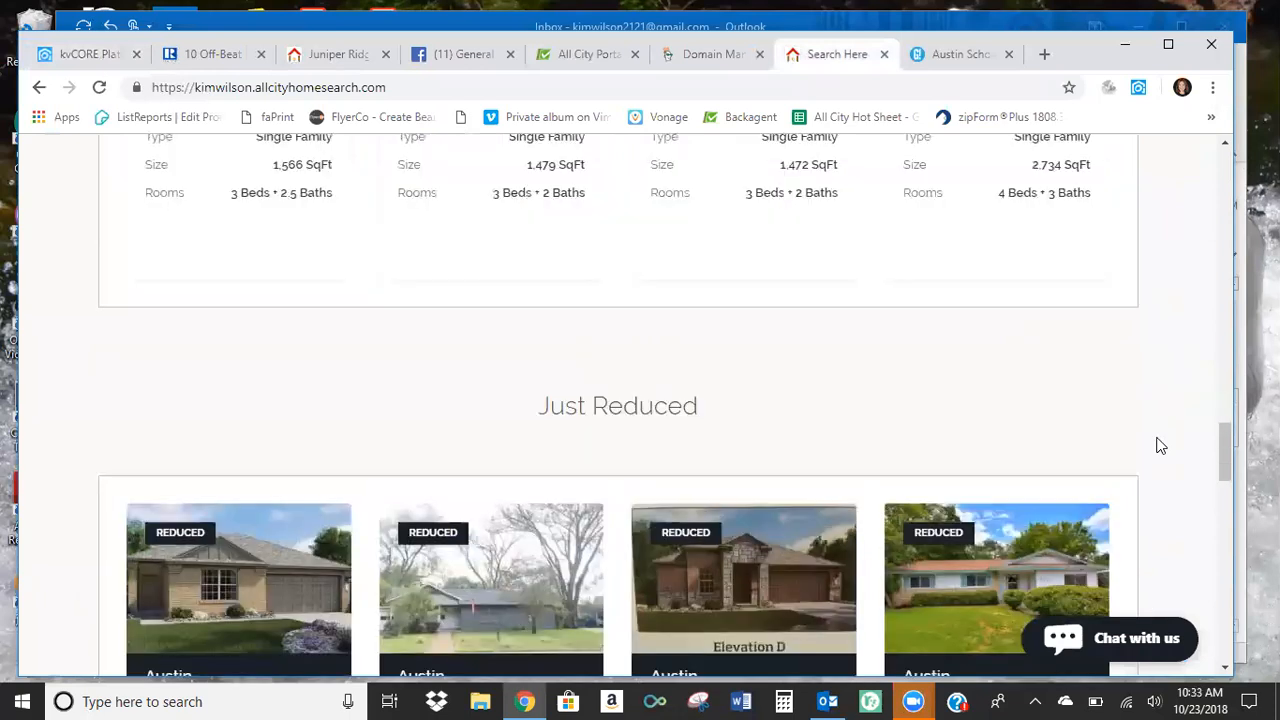
Switch to kvCORE, set Home Page Listing Widget 3 to Open Houses and save the setting.
scroll(606, 356, "down", 2)
left_click(99, 52)
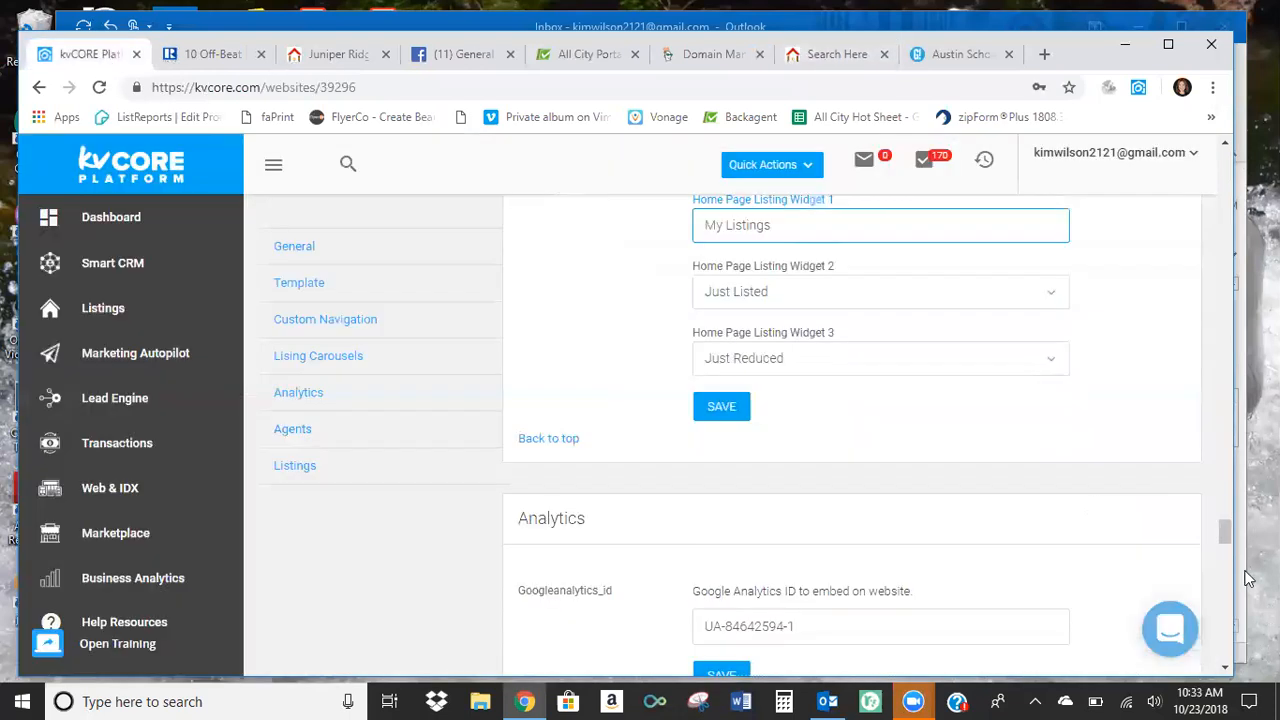
left_click(1052, 362)
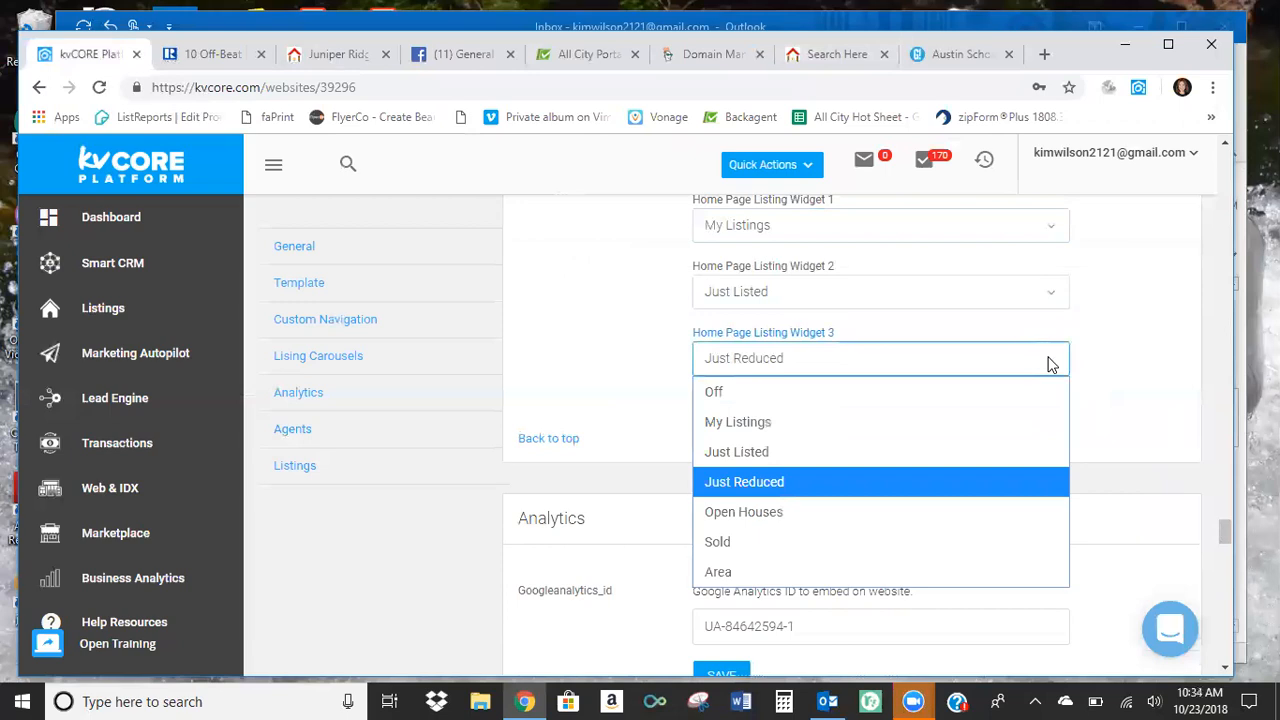
left_click(969, 512)
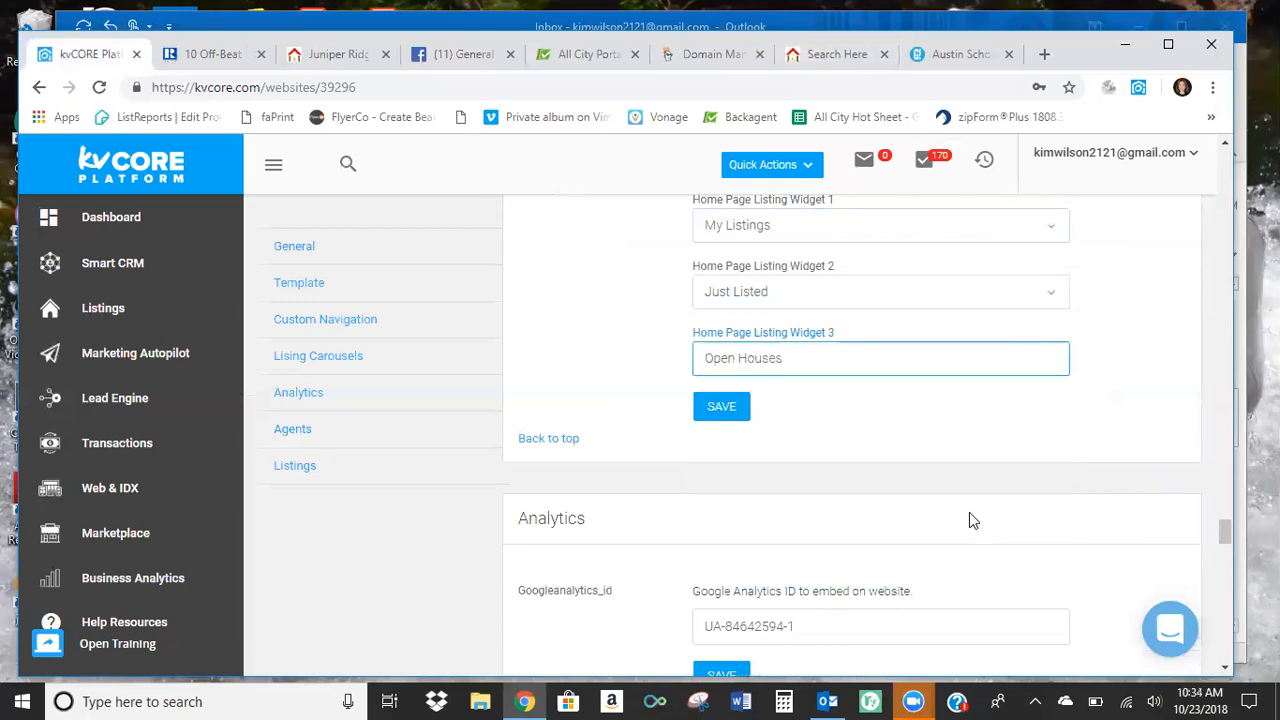
left_click(717, 412)
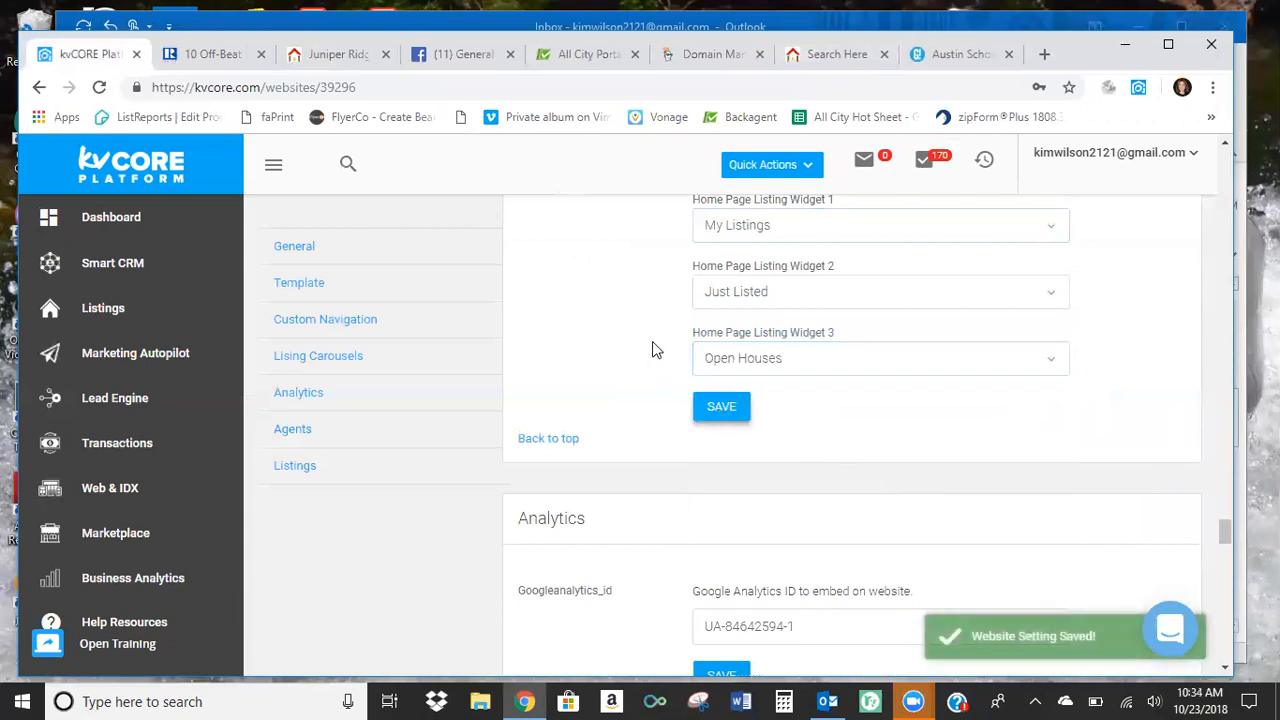
Review the Analytics and Agents website settings, including the agent roster, tagline and Realtor wording options.
scroll(652, 343, "down", 3)
scroll(628, 370, "down", 1)
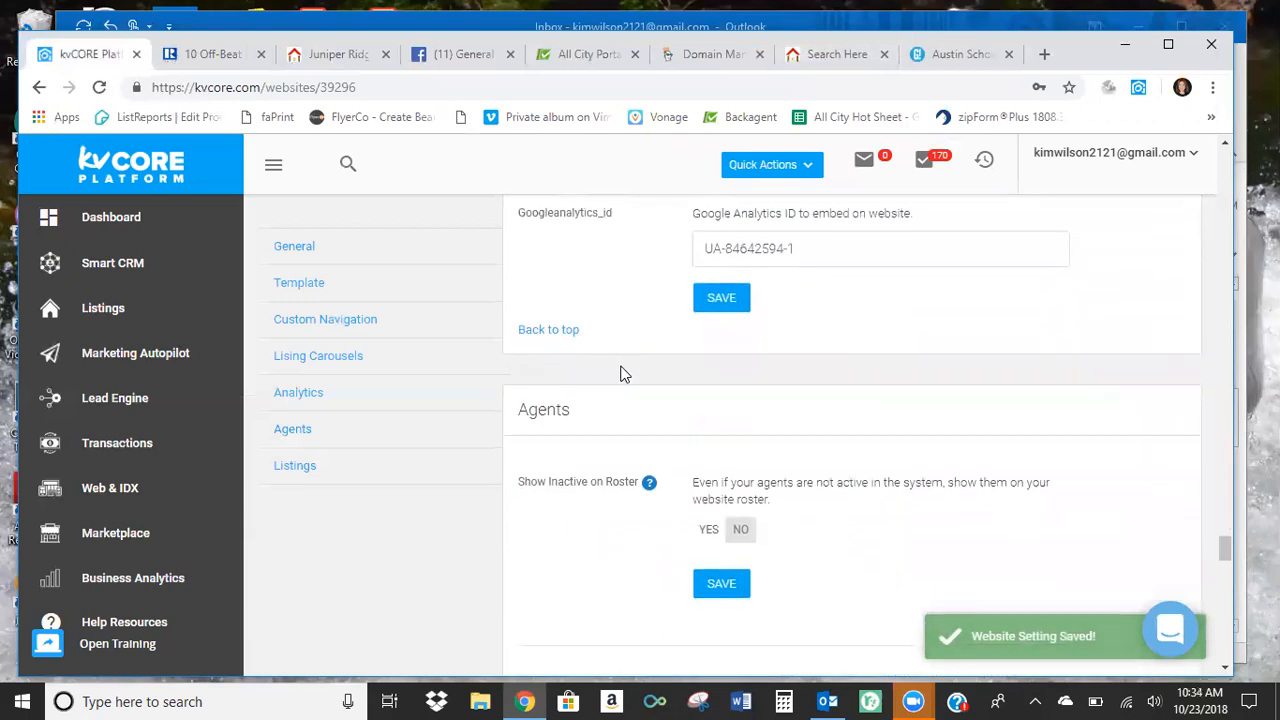
scroll(620, 374, "down", 1)
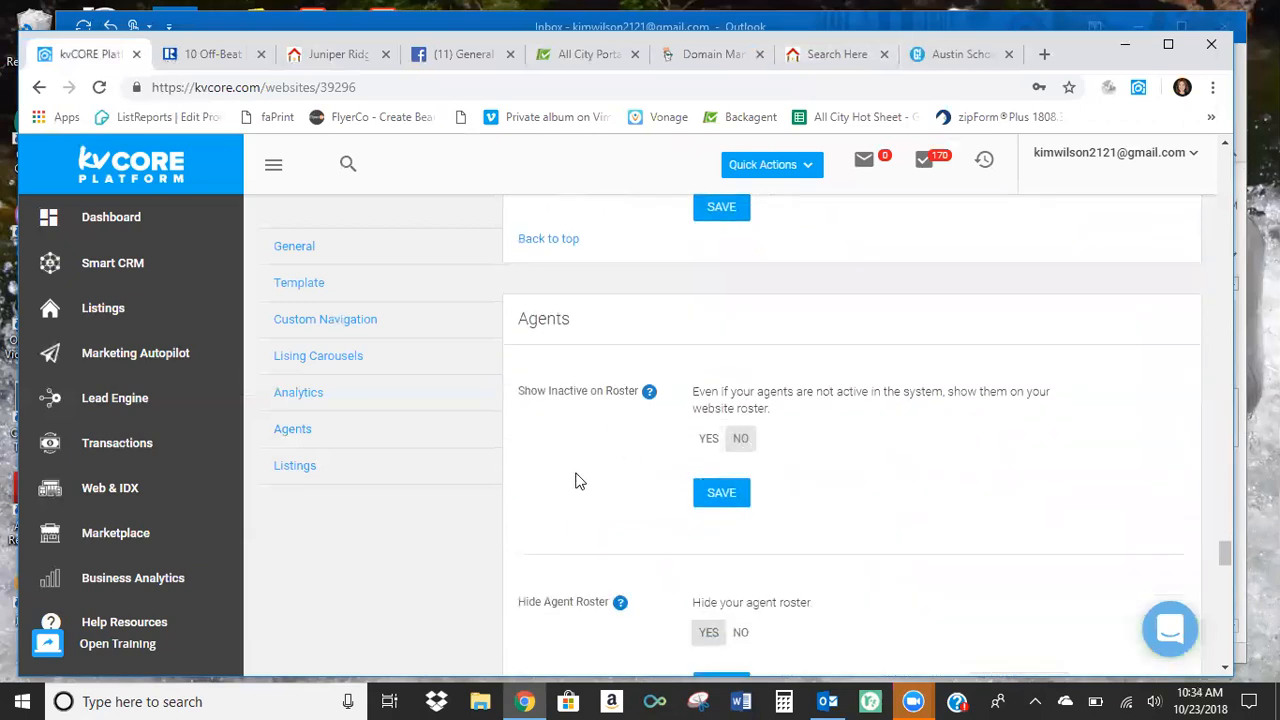
scroll(580, 463, "down", 2)
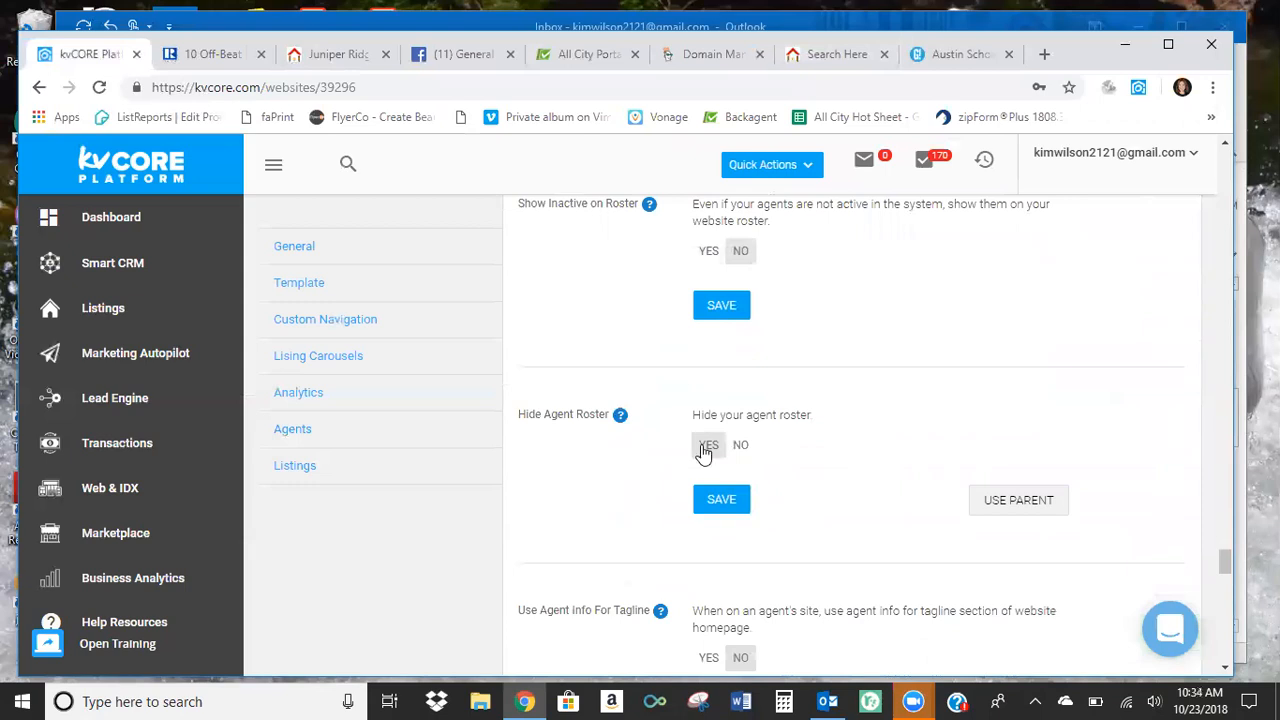
scroll(528, 482, "down", 1)
scroll(533, 480, "down", 1)
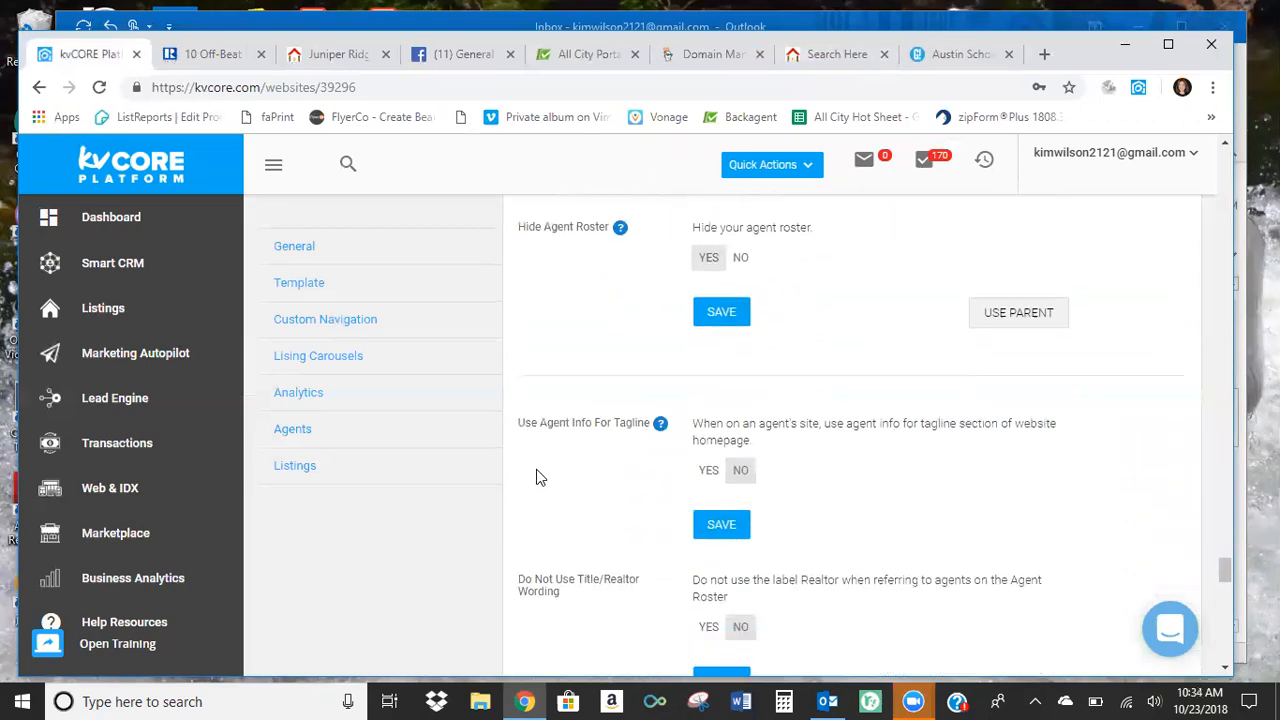
scroll(537, 477, "down", 1)
scroll(520, 476, "down", 1)
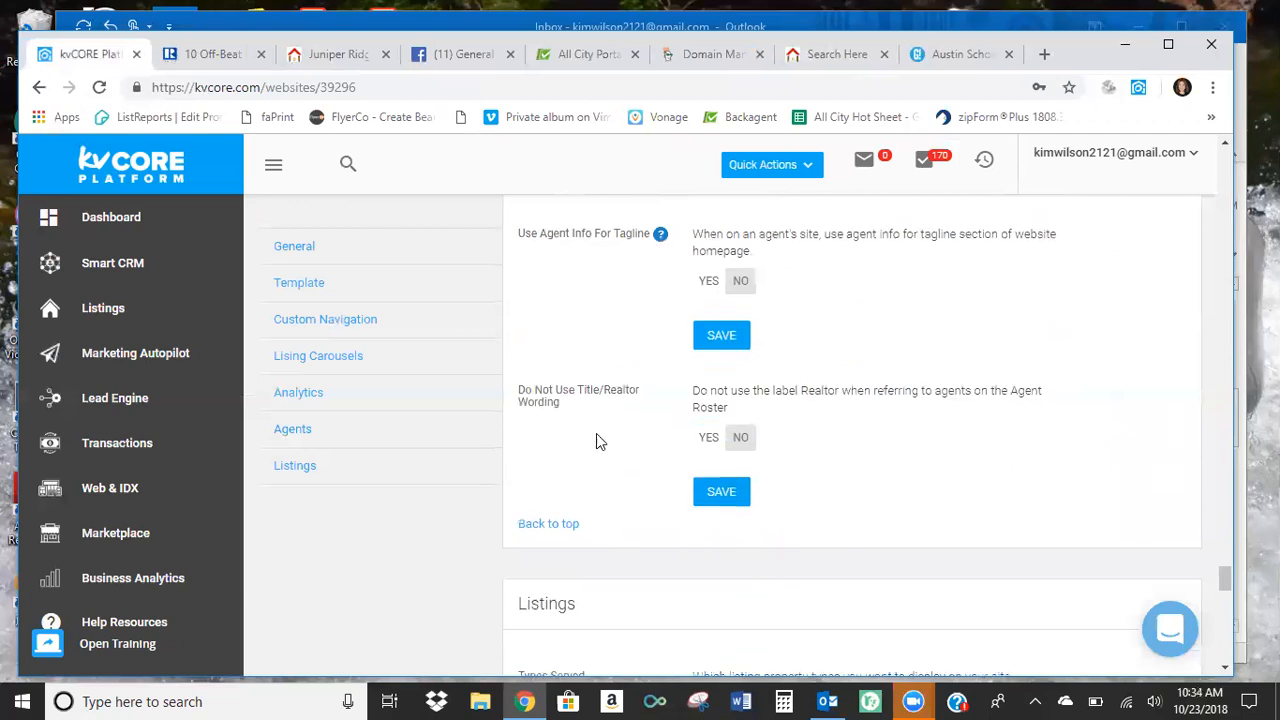
Add Contingent to the Types Served in the Listings settings and save the change.
scroll(626, 432, "down", 2)
scroll(622, 447, "down", 2)
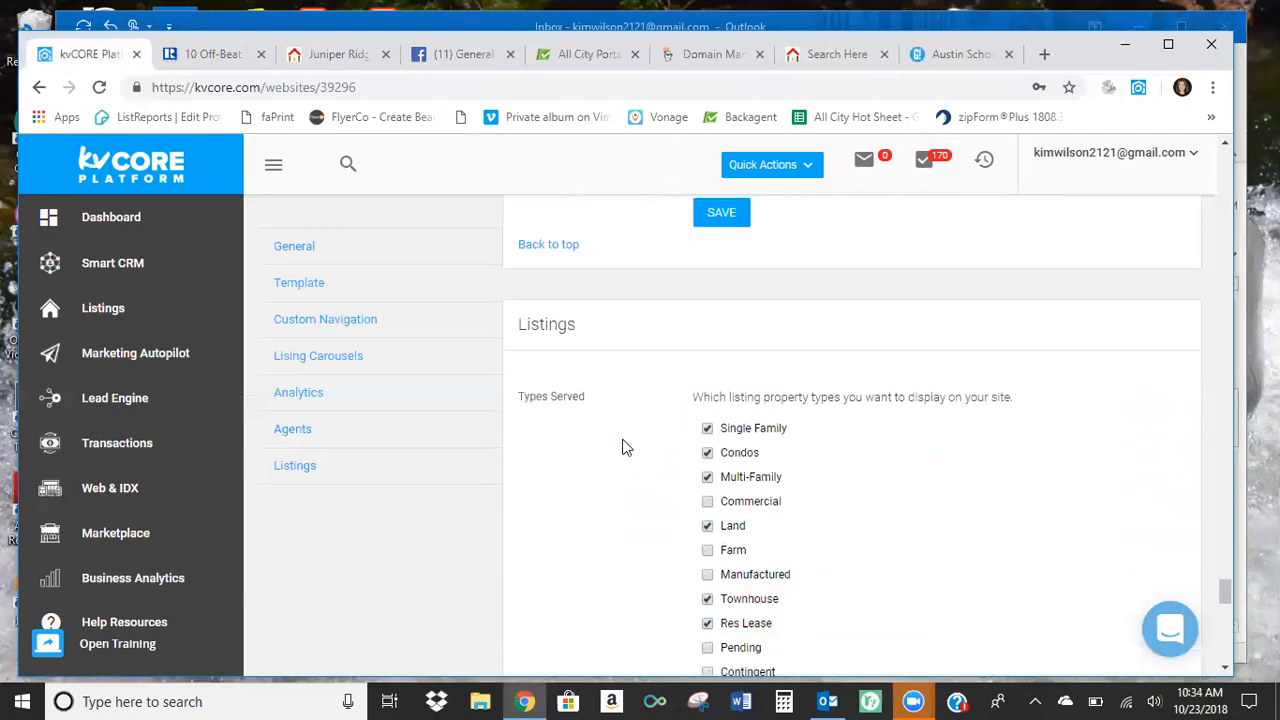
scroll(620, 449, "down", 1)
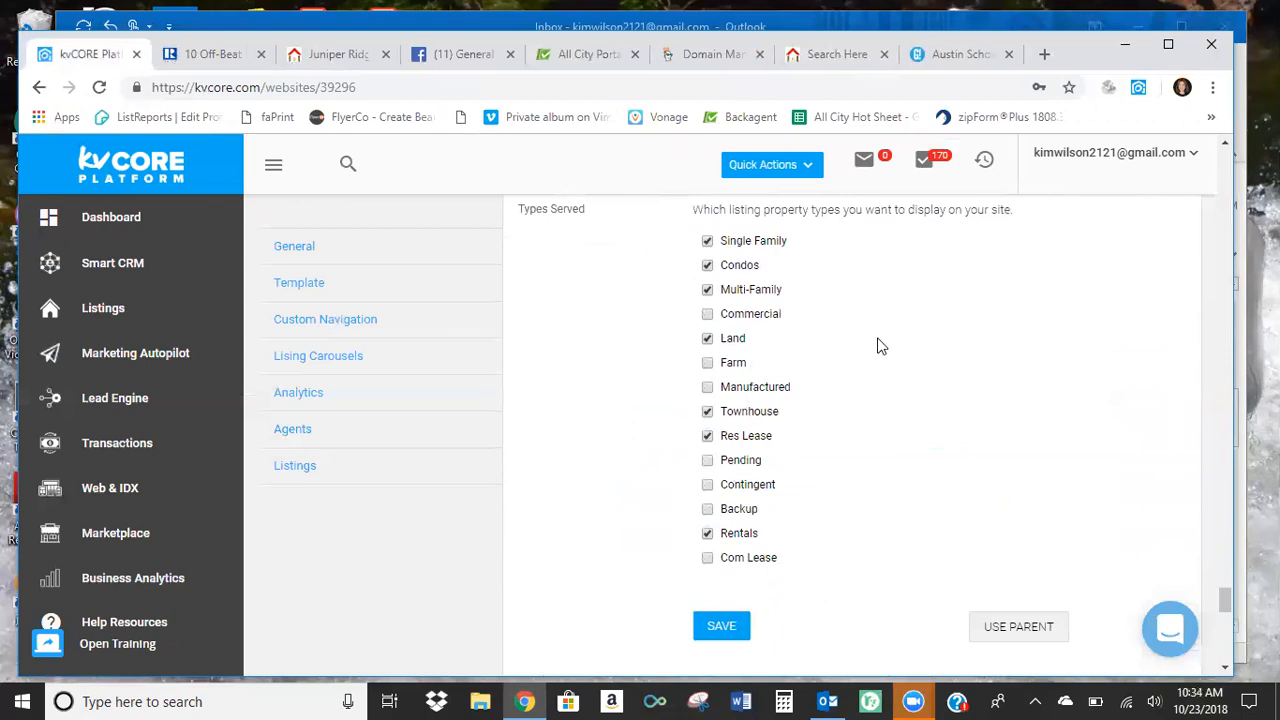
scroll(881, 383, "up", 1)
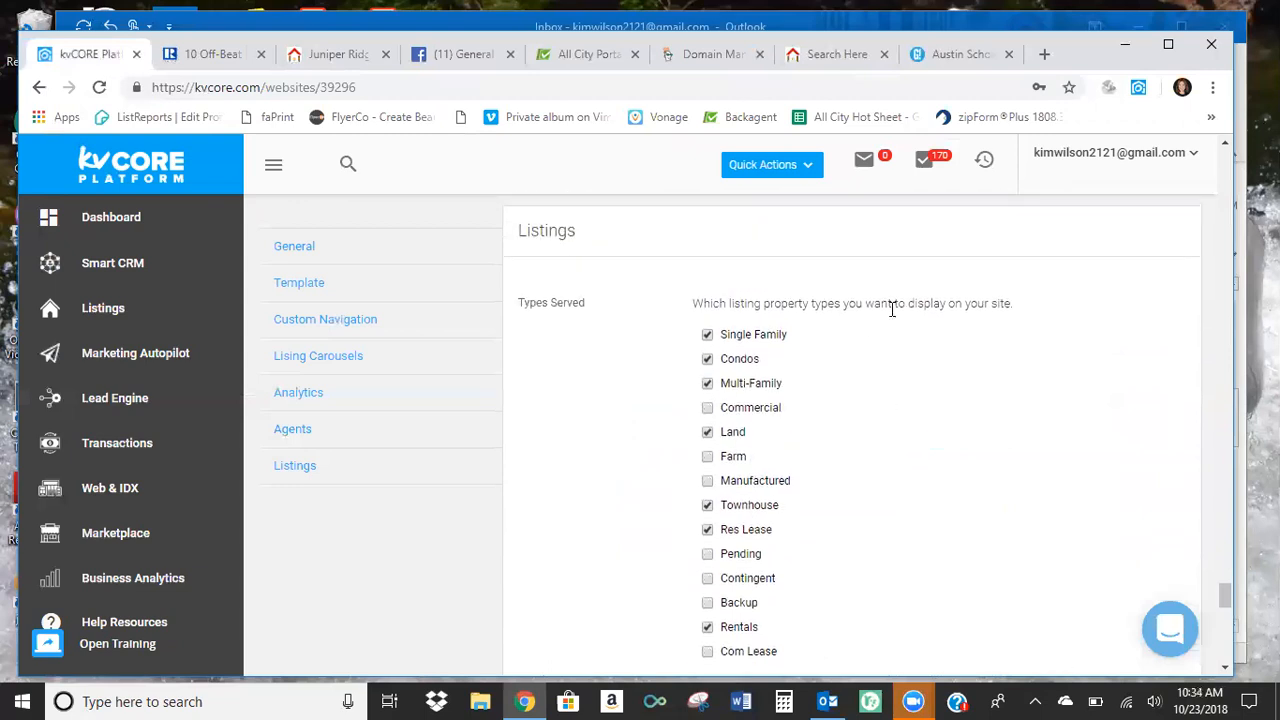
scroll(886, 377, "down", 1)
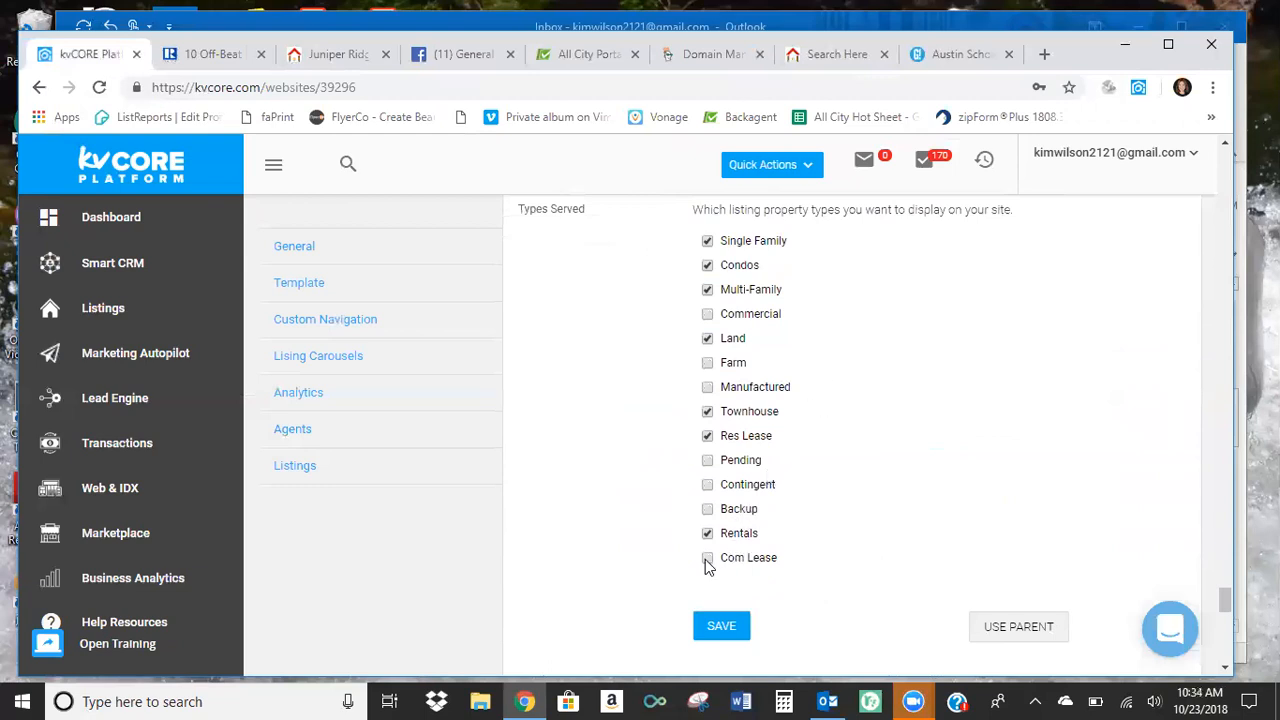
left_click(708, 484)
left_click(703, 627)
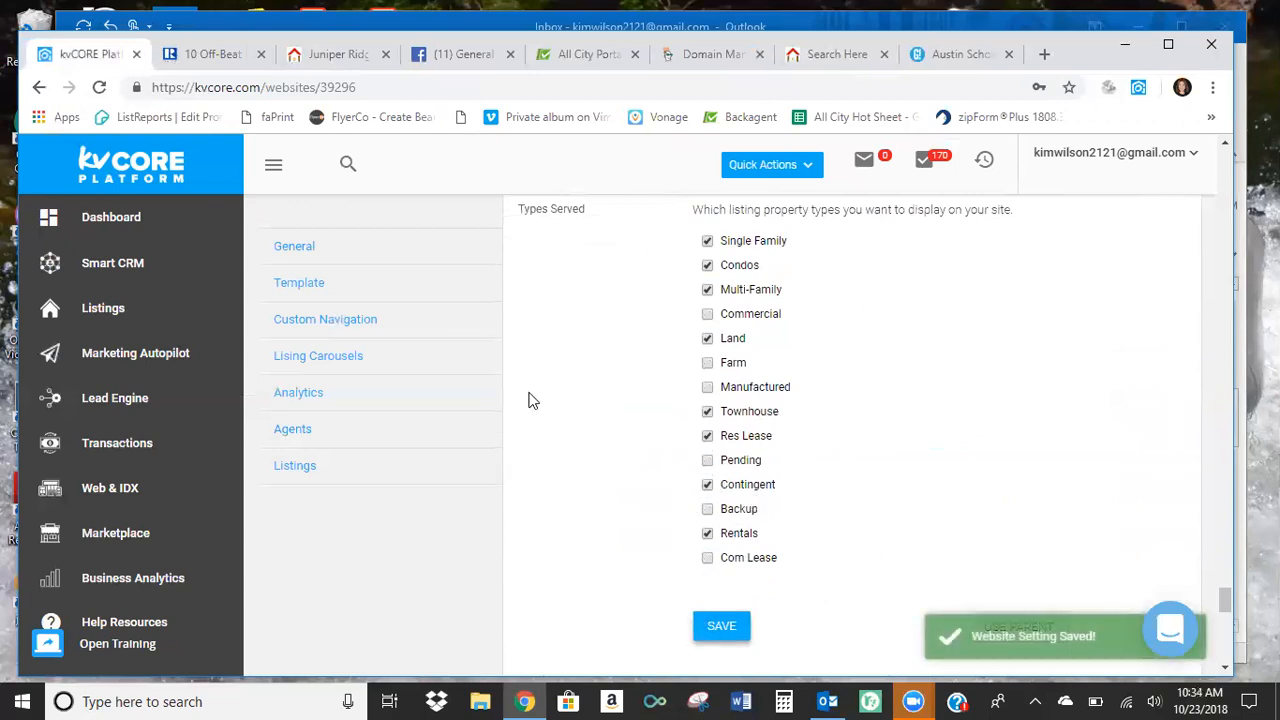
Review the remaining Listings settings, from Coverage Only and Scrub Areas down to Default Display and Popular Options.
scroll(533, 401, "down", 3)
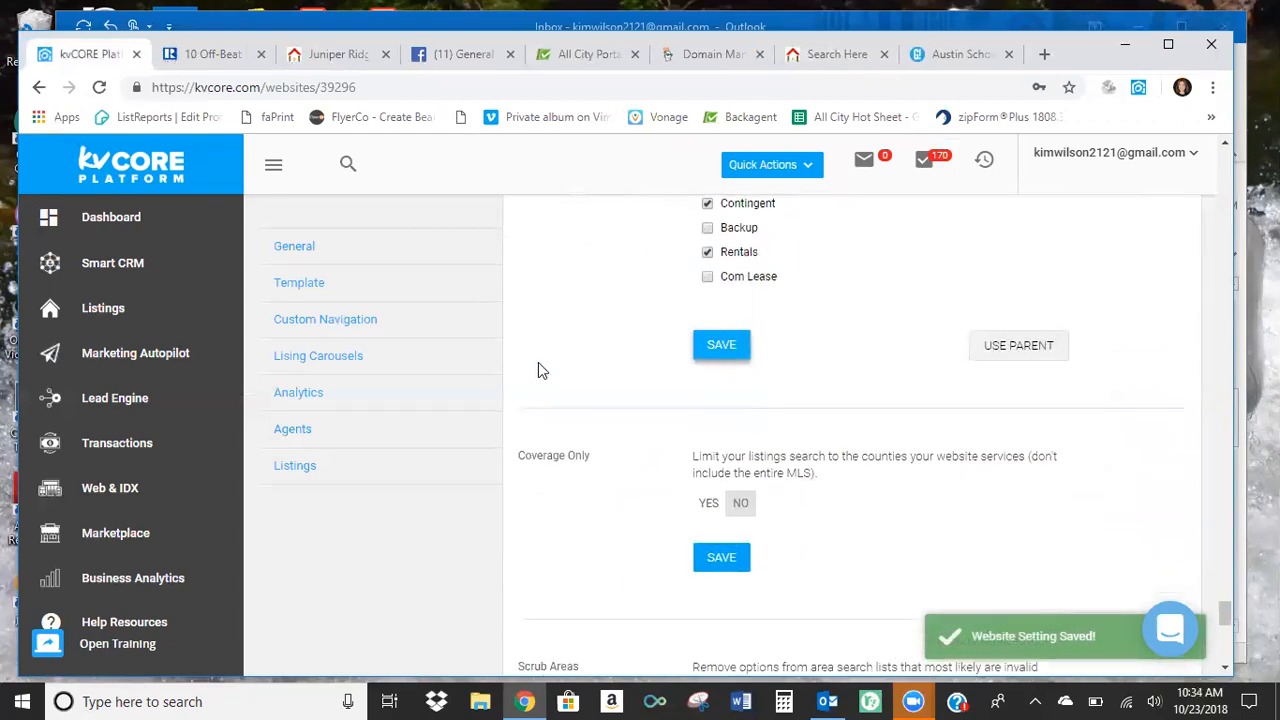
scroll(538, 371, "down", 2)
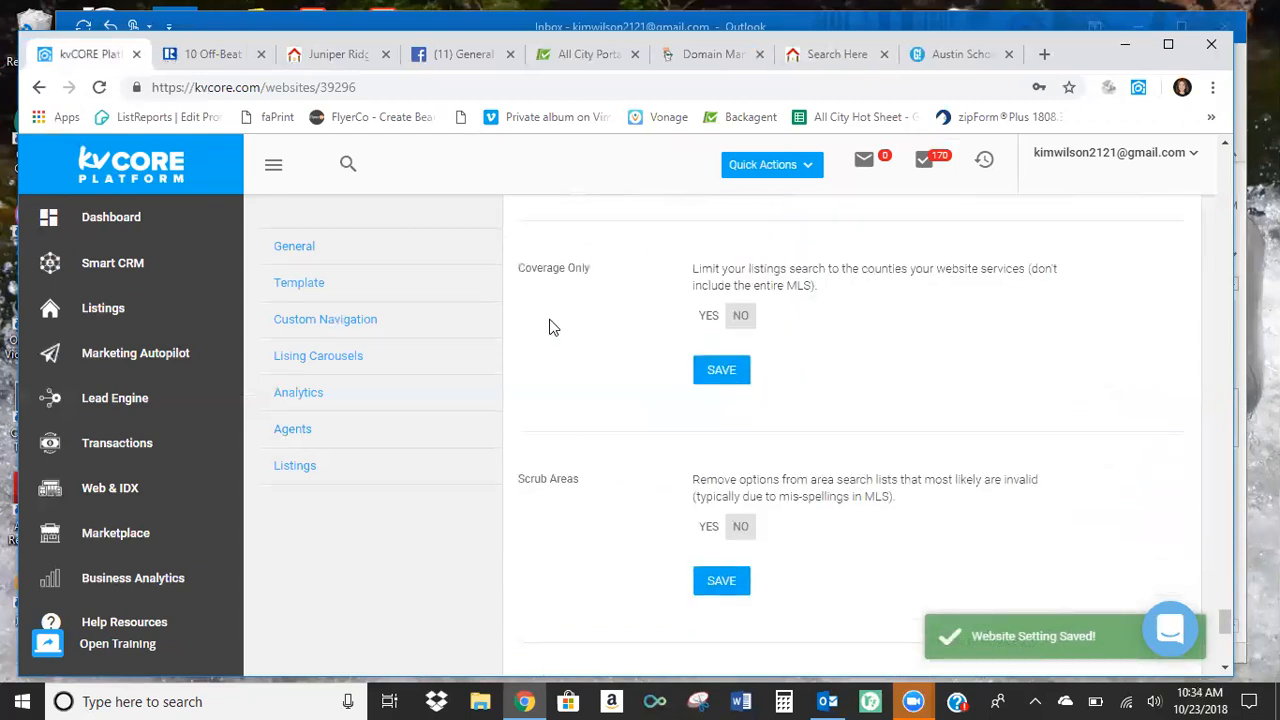
scroll(548, 327, "down", 3)
scroll(547, 333, "down", 3)
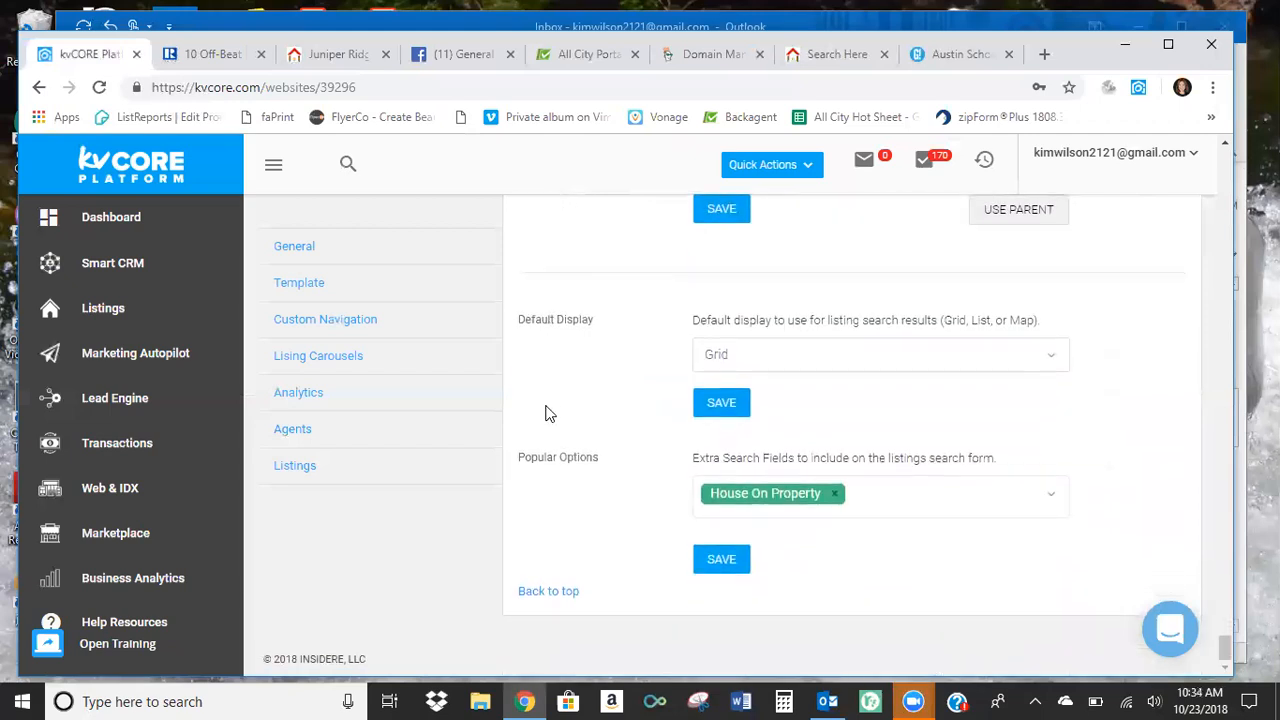
scroll(548, 412, "up", 10)
scroll(548, 414, "up", 8)
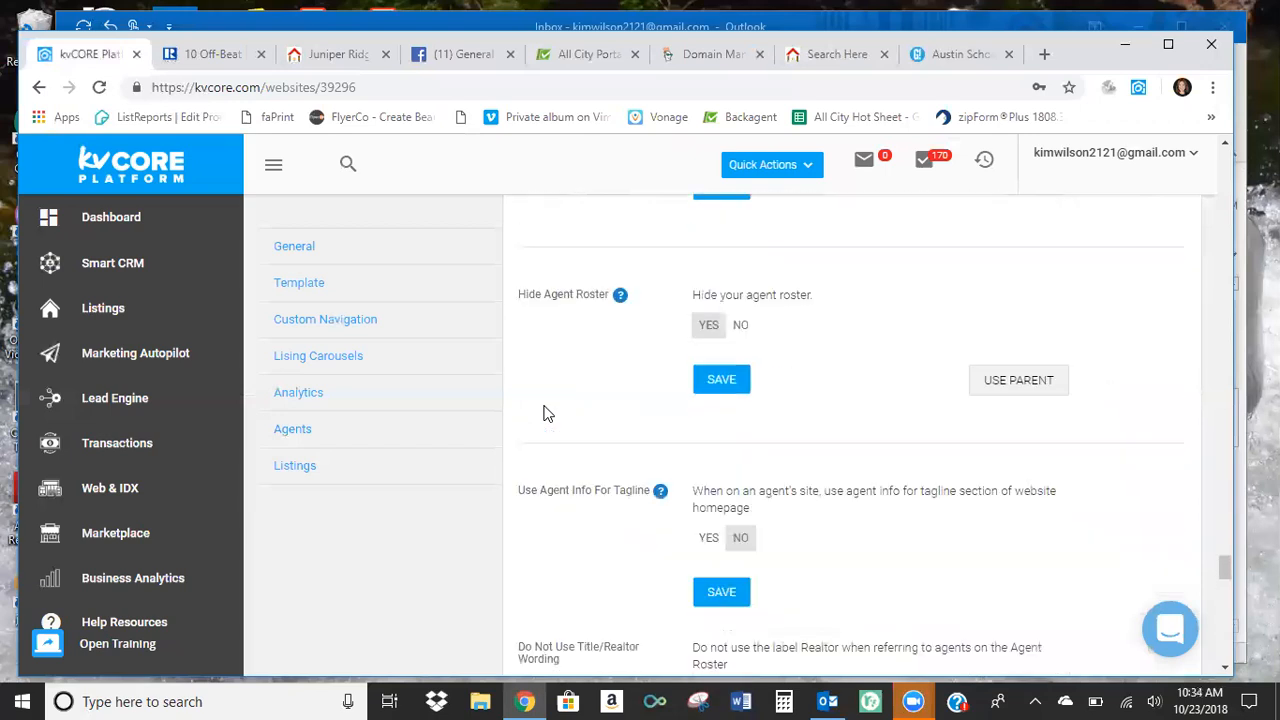
Switch to the public website and examine its home page from the Just Reduced carousel down to Latest Blog Posts.
left_click(834, 56)
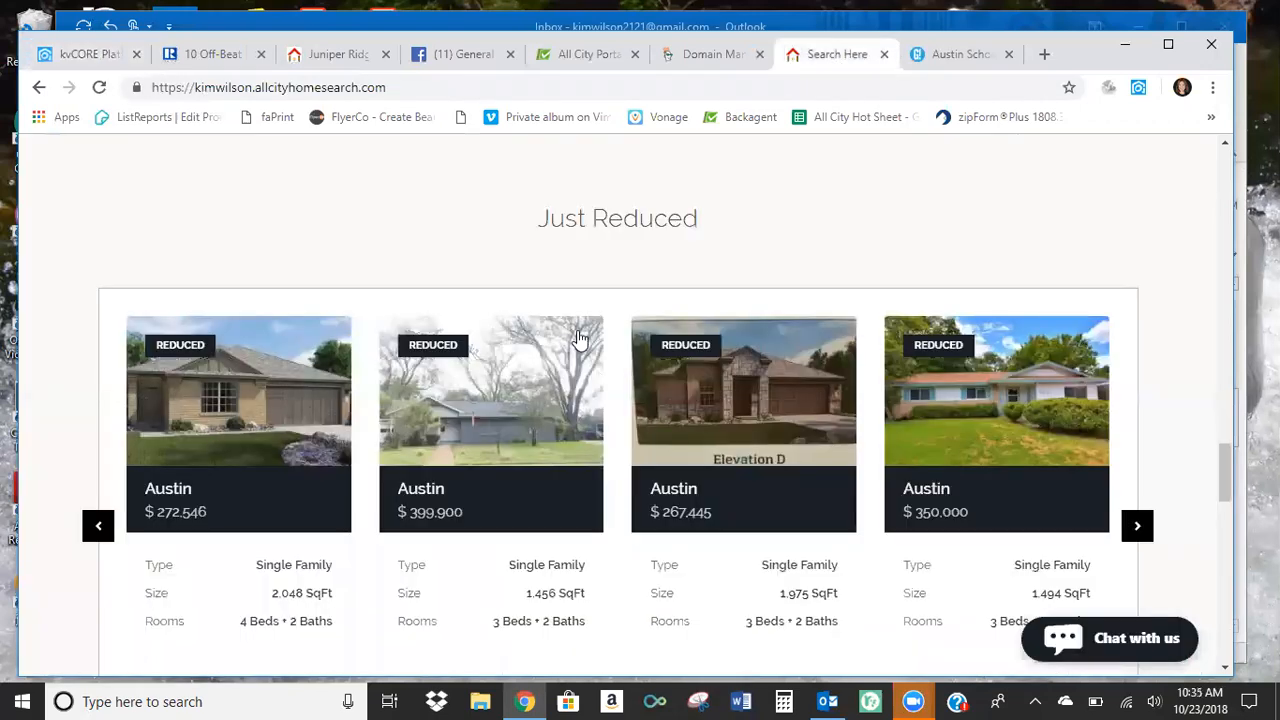
scroll(590, 380, "down", 5)
scroll(578, 342, "down", 3)
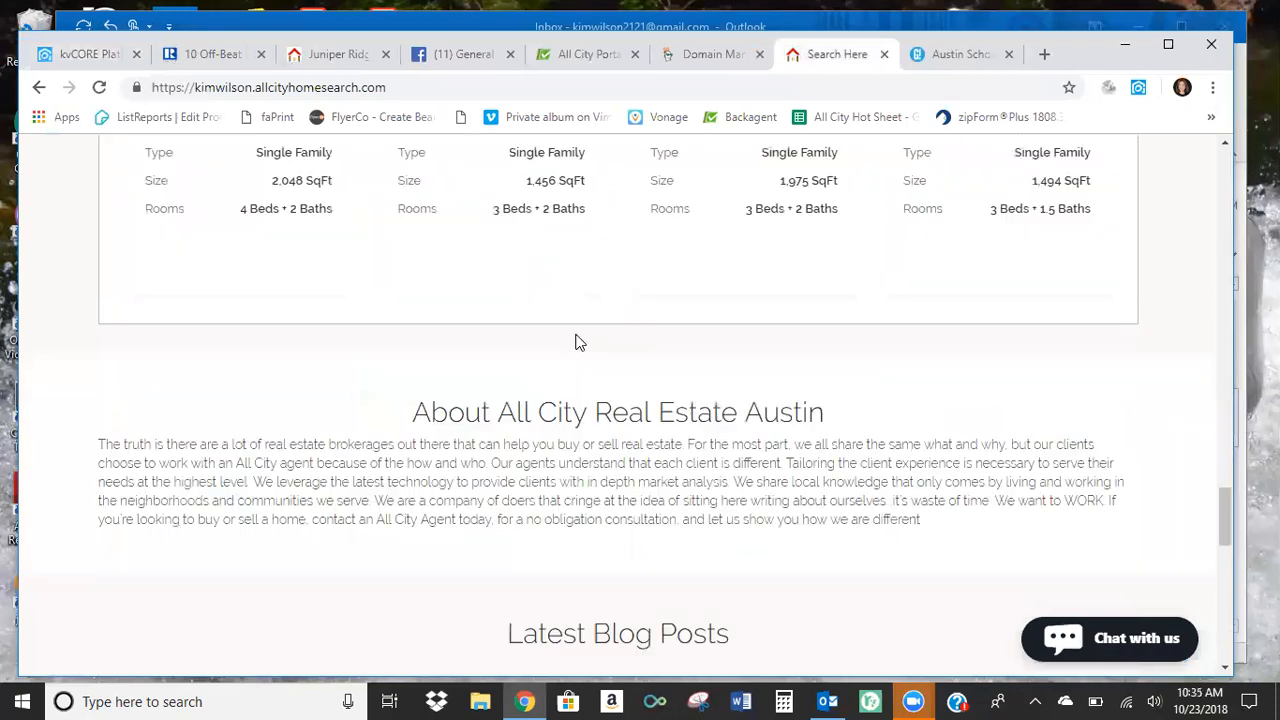
scroll(489, 200, "down", 4)
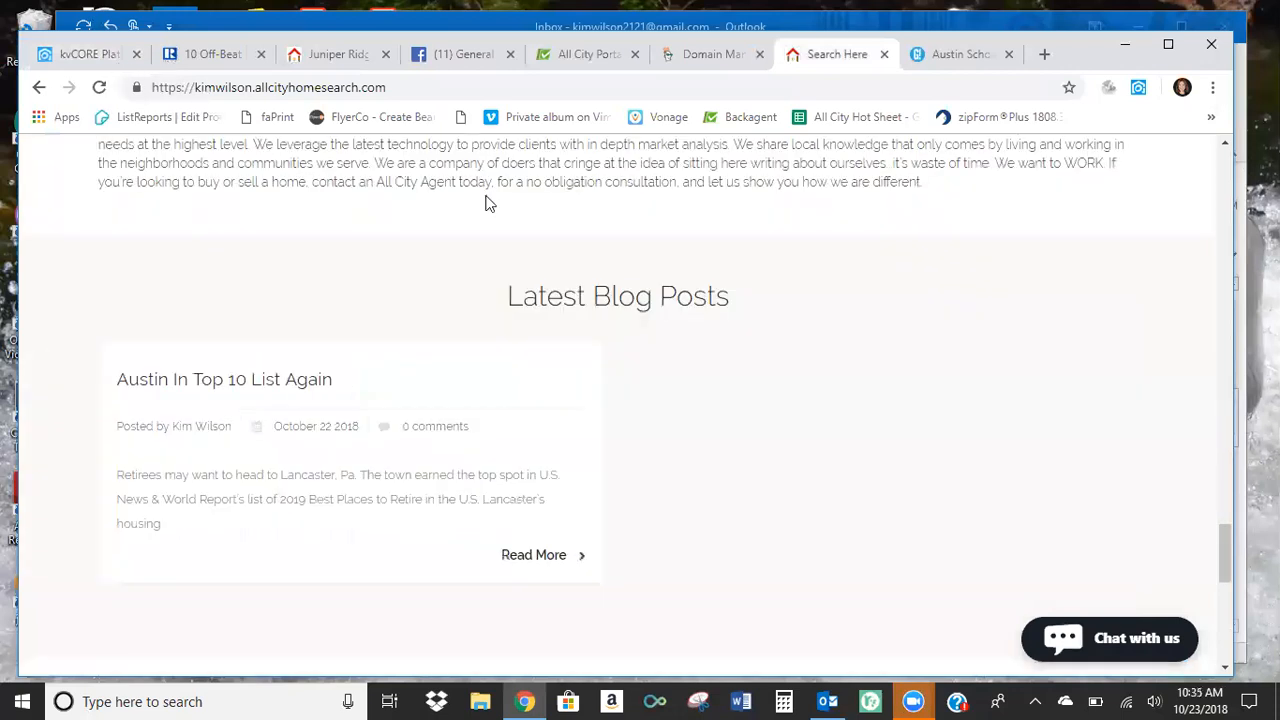
Return to the kvCORE website settings and look back over the sections up to General.
key("ctrl+1")
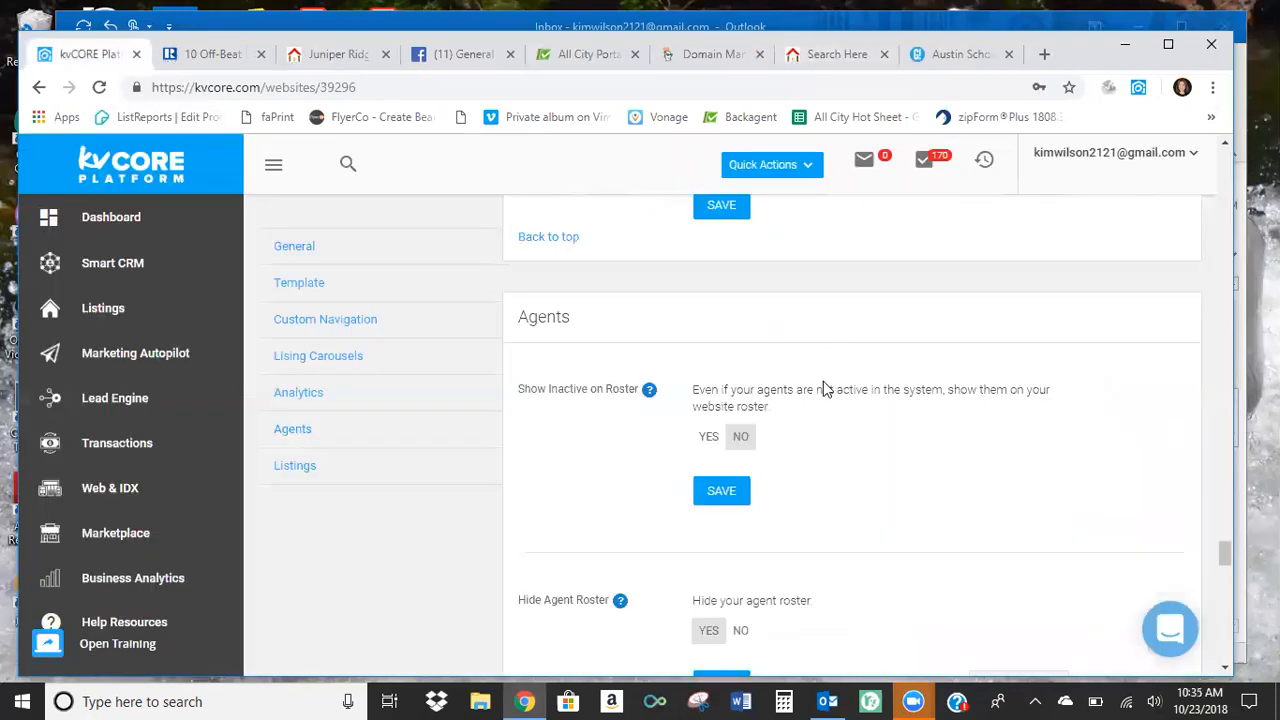
scroll(823, 381, "down", 5)
scroll(437, 430, "down", 2)
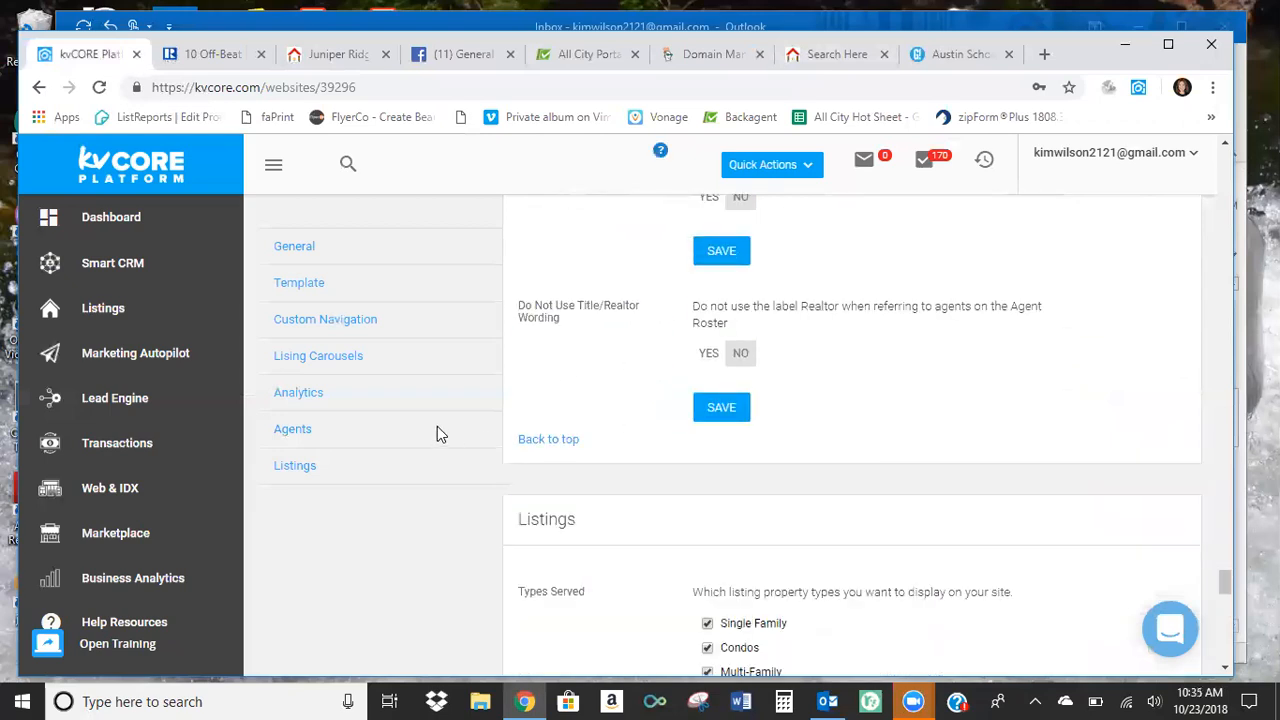
scroll(503, 369, "up", 10)
scroll(505, 371, "up", 15)
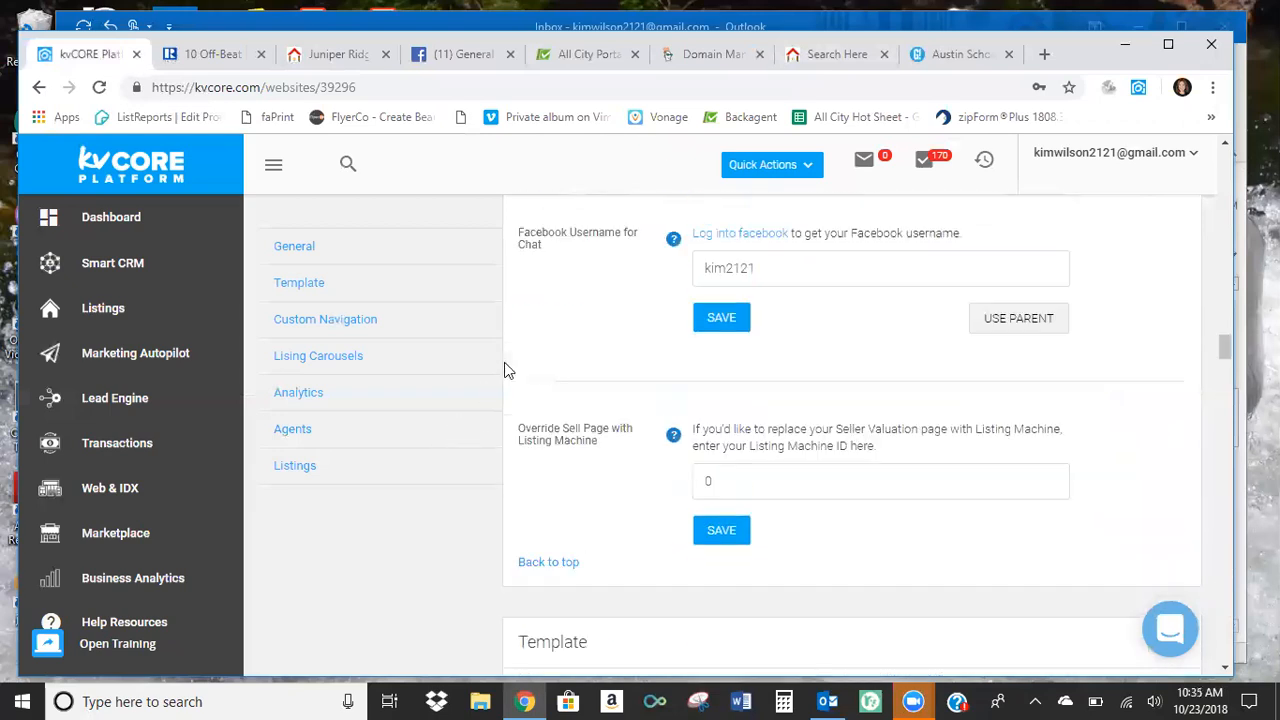
scroll(505, 371, "up", 5)
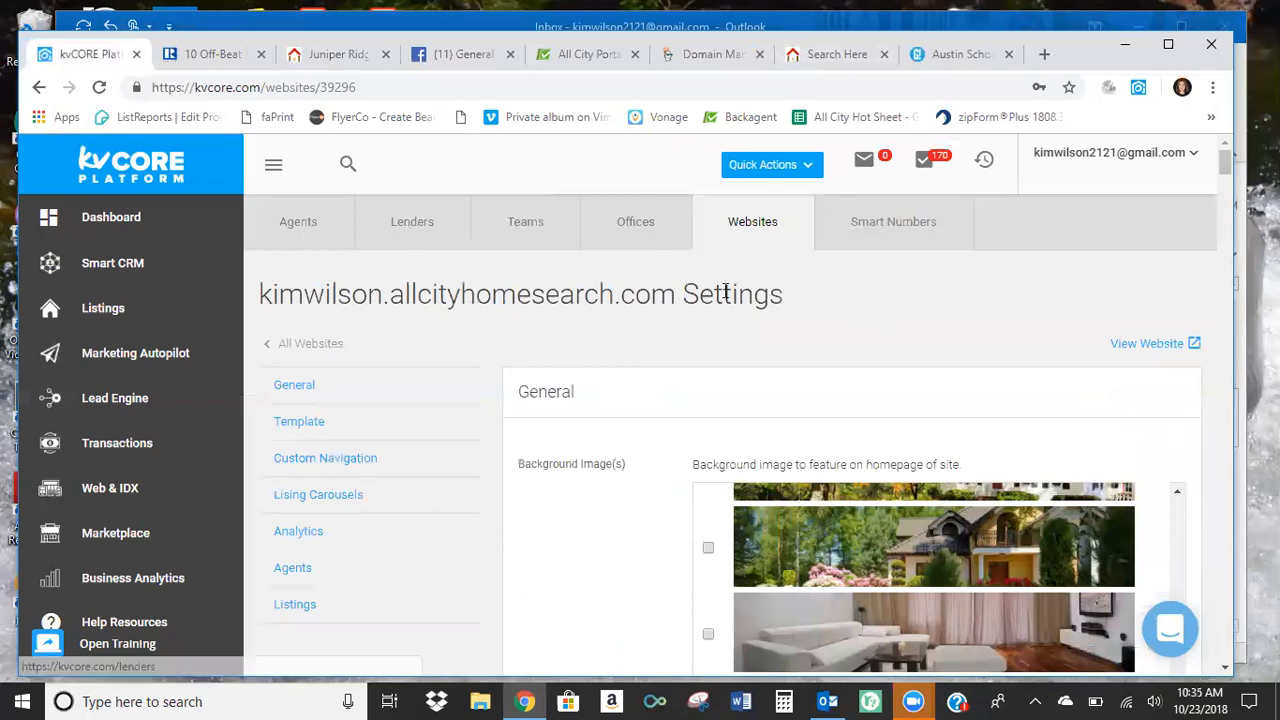
Open the Web & IDX area and view the Site Content testimonials and the list of blog posts.
left_click(120, 490)
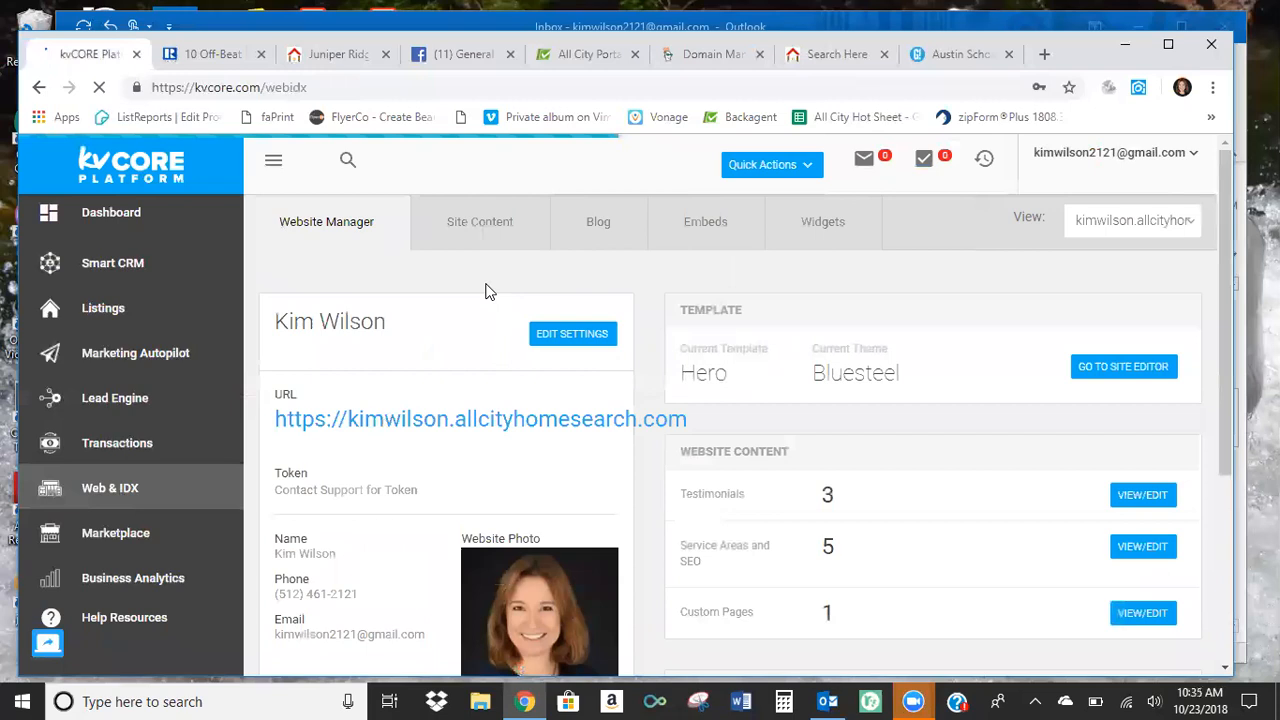
left_click(480, 228)
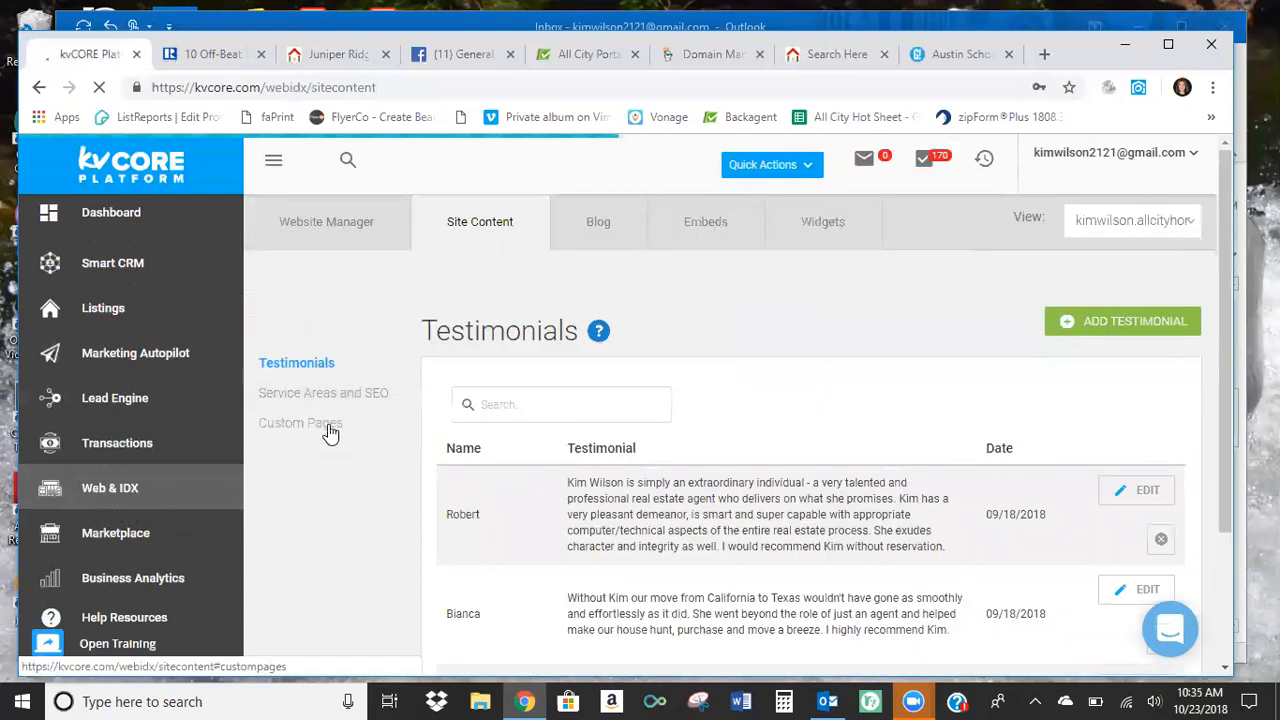
left_click(596, 224)
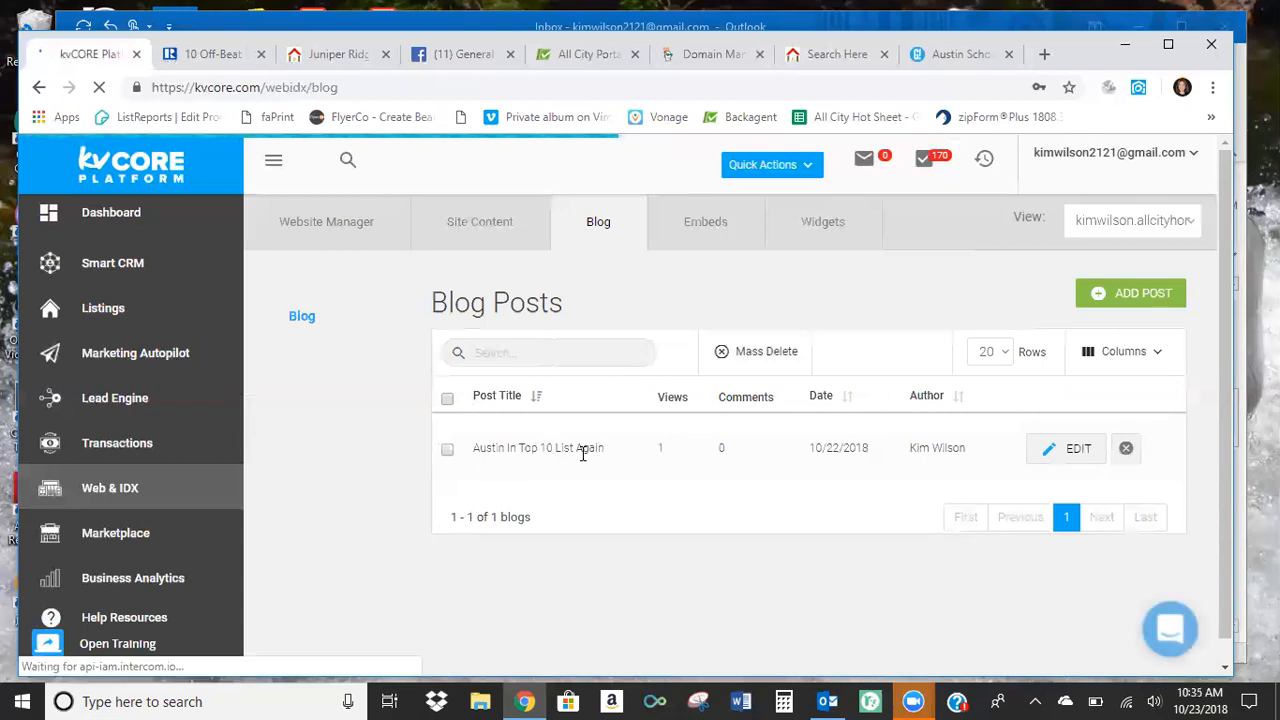
scroll(579, 480, "down", 1)
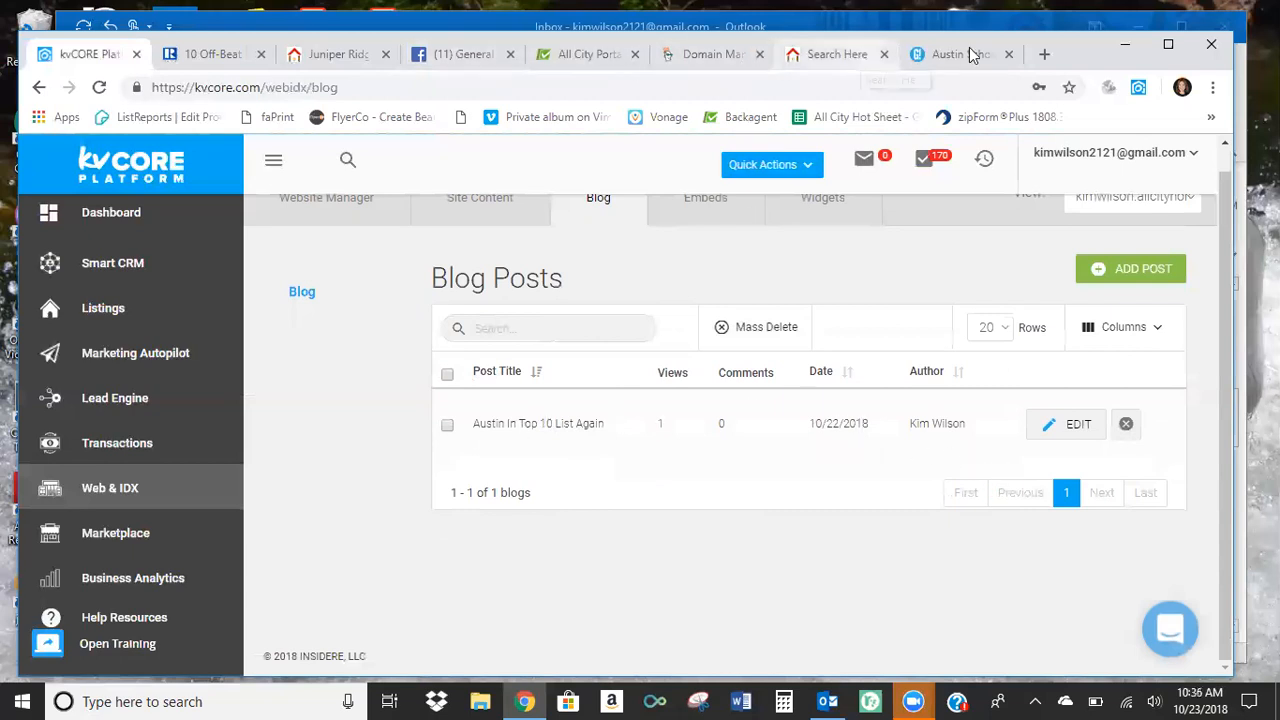
Examine the REALTOR Magazine article "10 Off-Beat Cities Named Best Places to Retire" as source material for a blog post.
left_click(210, 54)
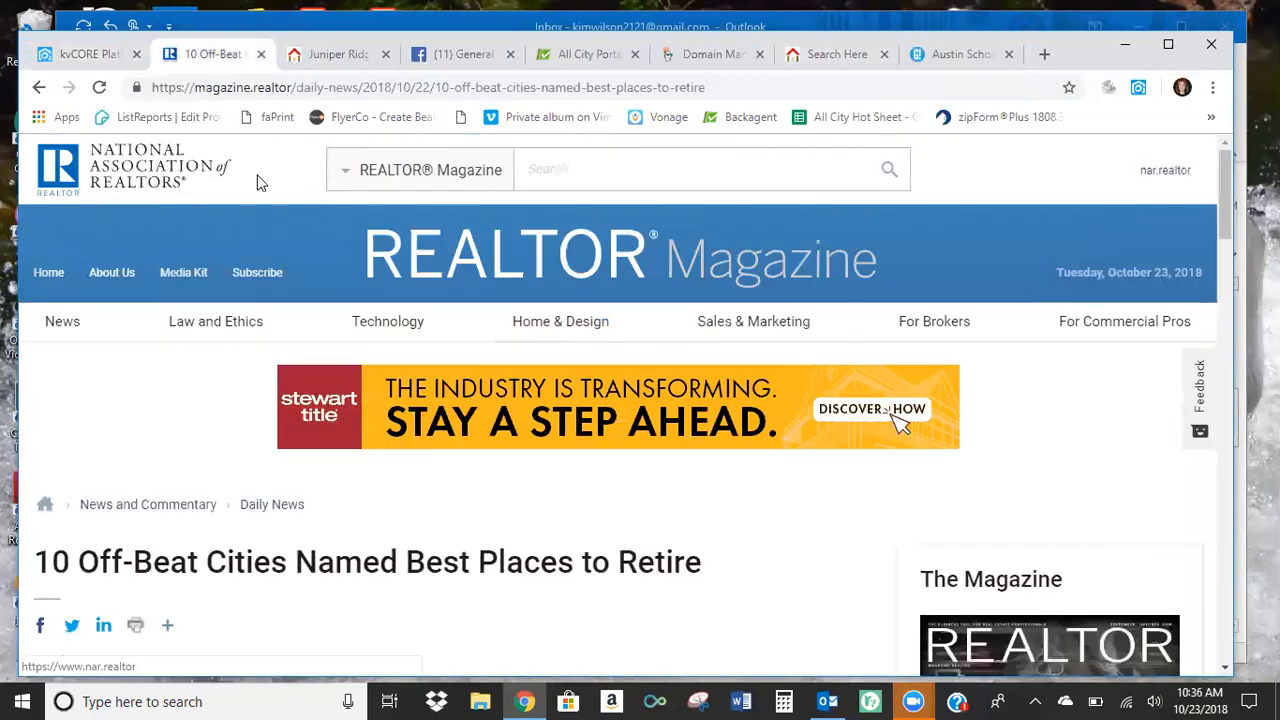
scroll(236, 212, "down", 1)
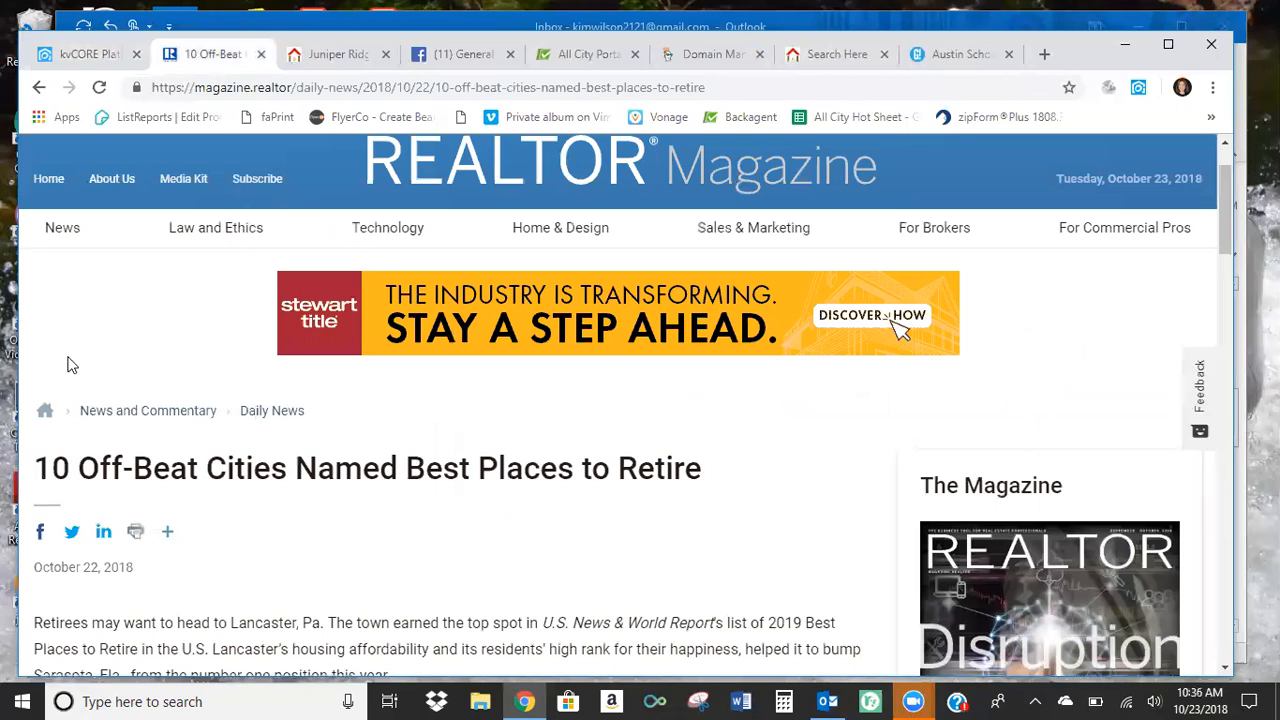
scroll(262, 374, "down", 1)
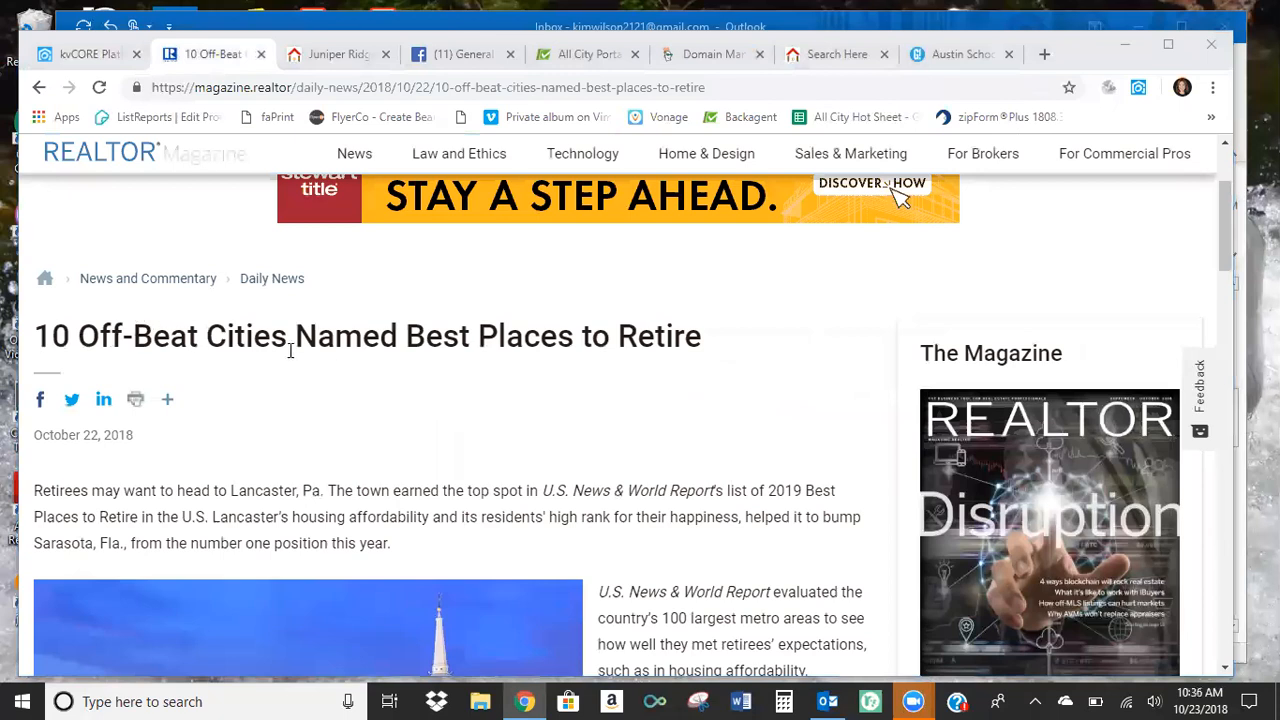
scroll(470, 376, "down", 1)
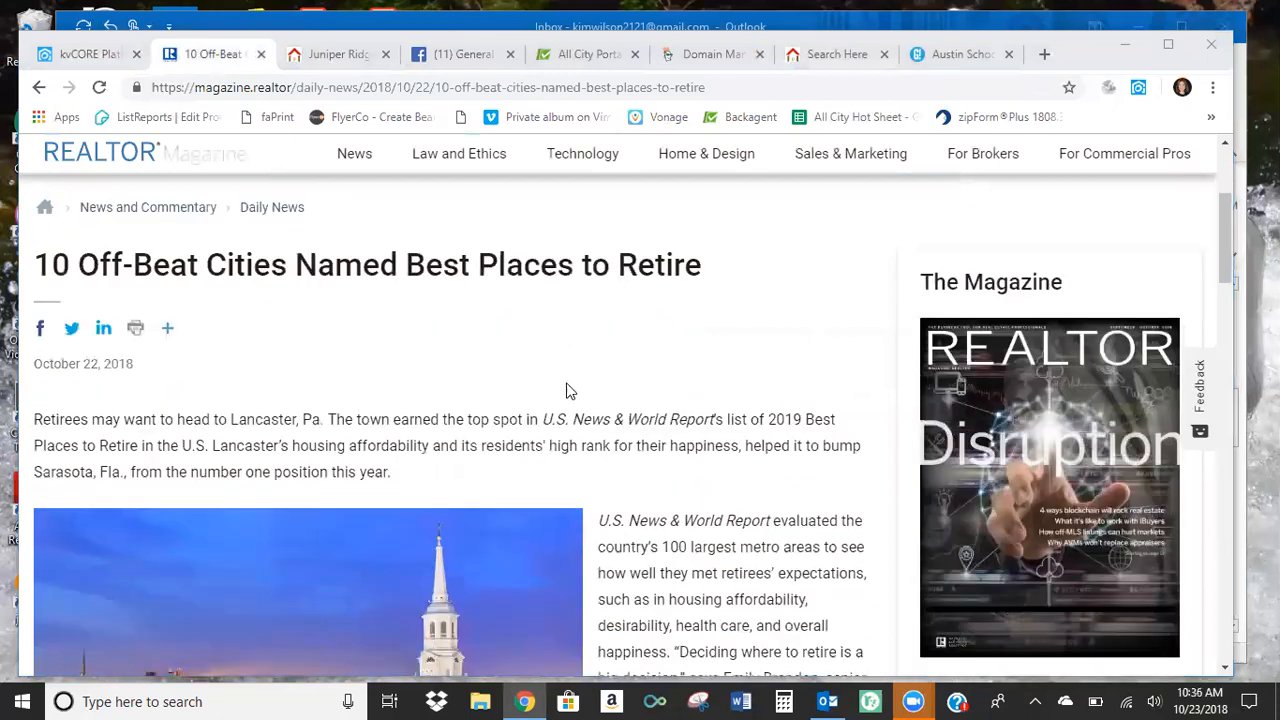
scroll(567, 392, "down", 2)
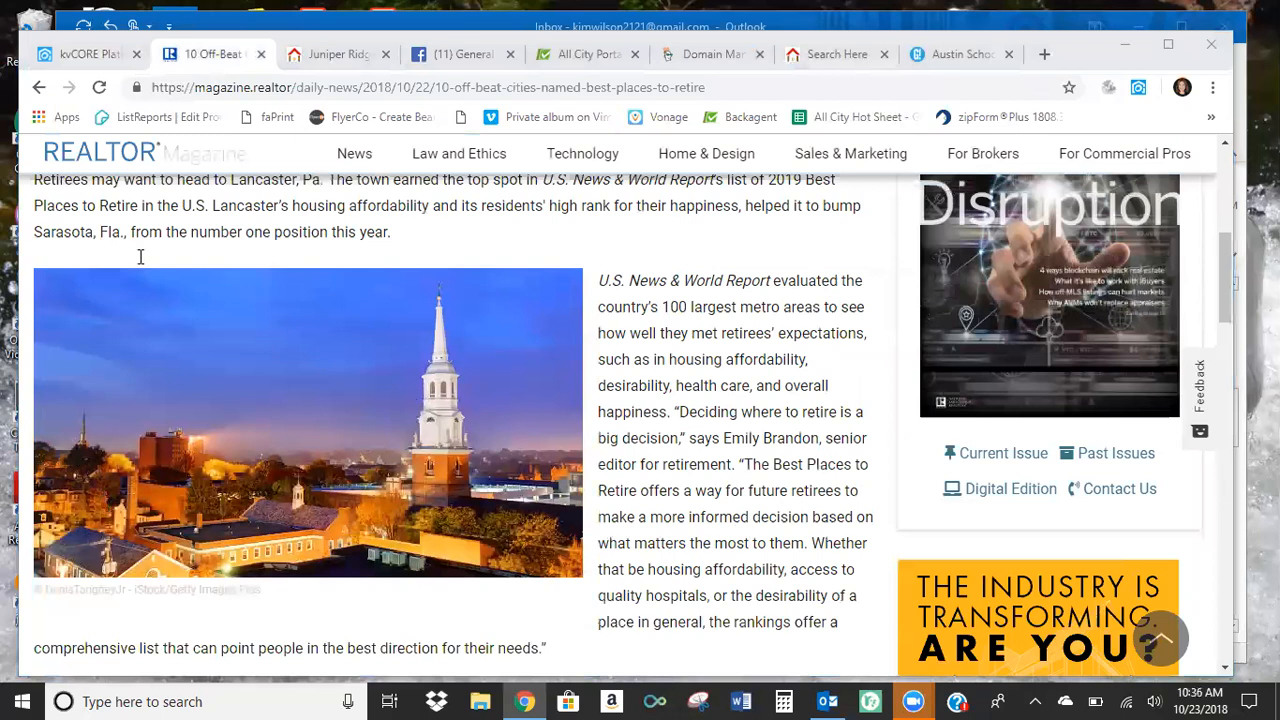
scroll(34, 495, "up", 3)
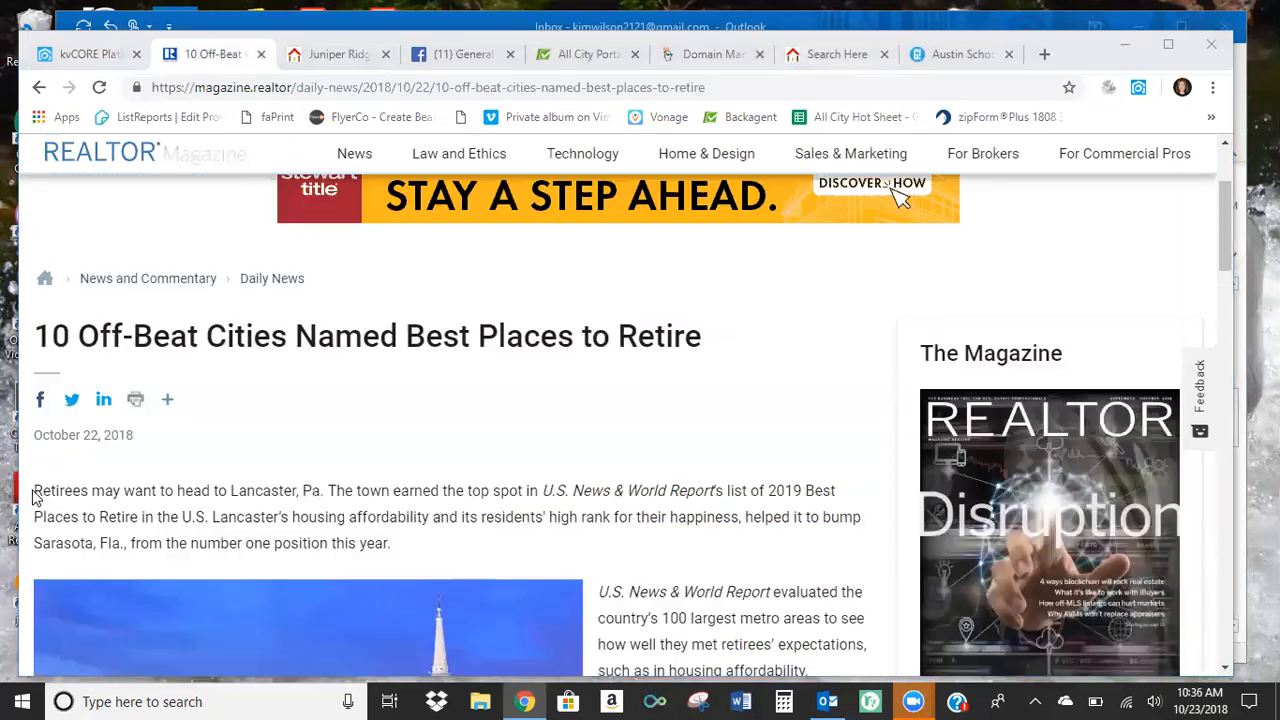
Copy the article text from the opening paragraph through the last city in the top 10 list, Lakeland, Fla.
left_click_drag(34, 490, 637, 573)
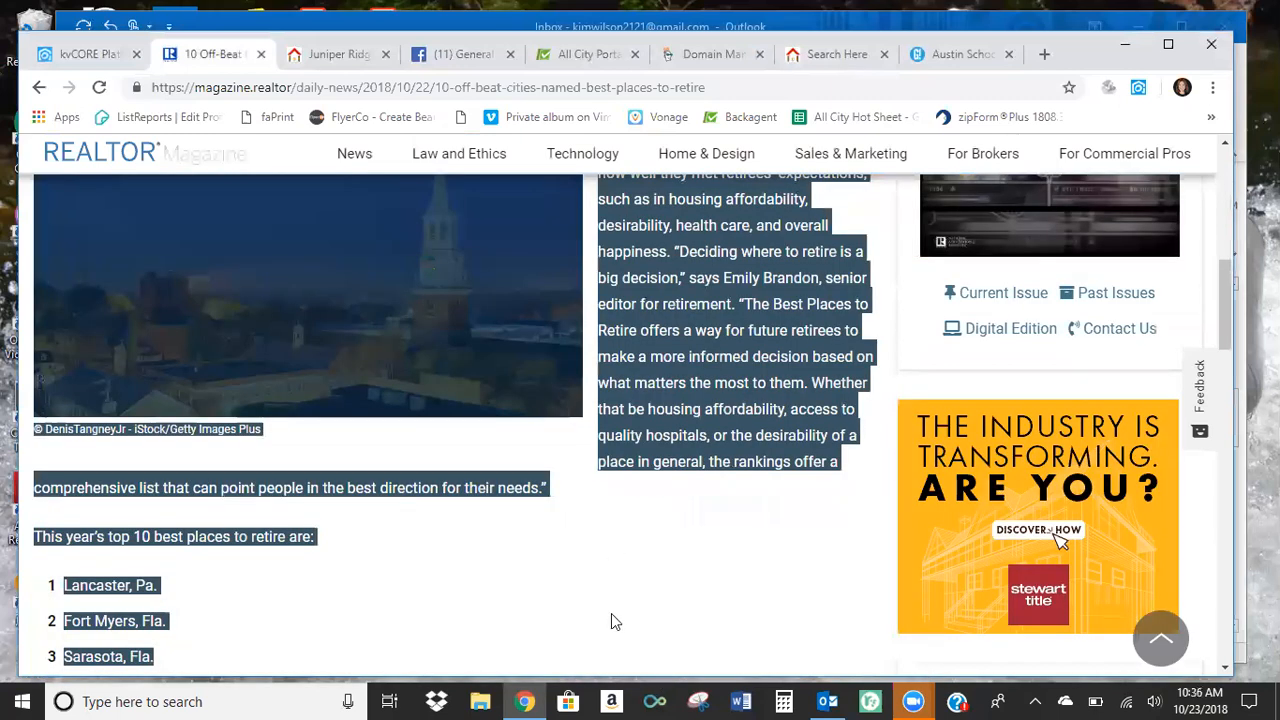
left_click_drag(614, 670, 136, 545)
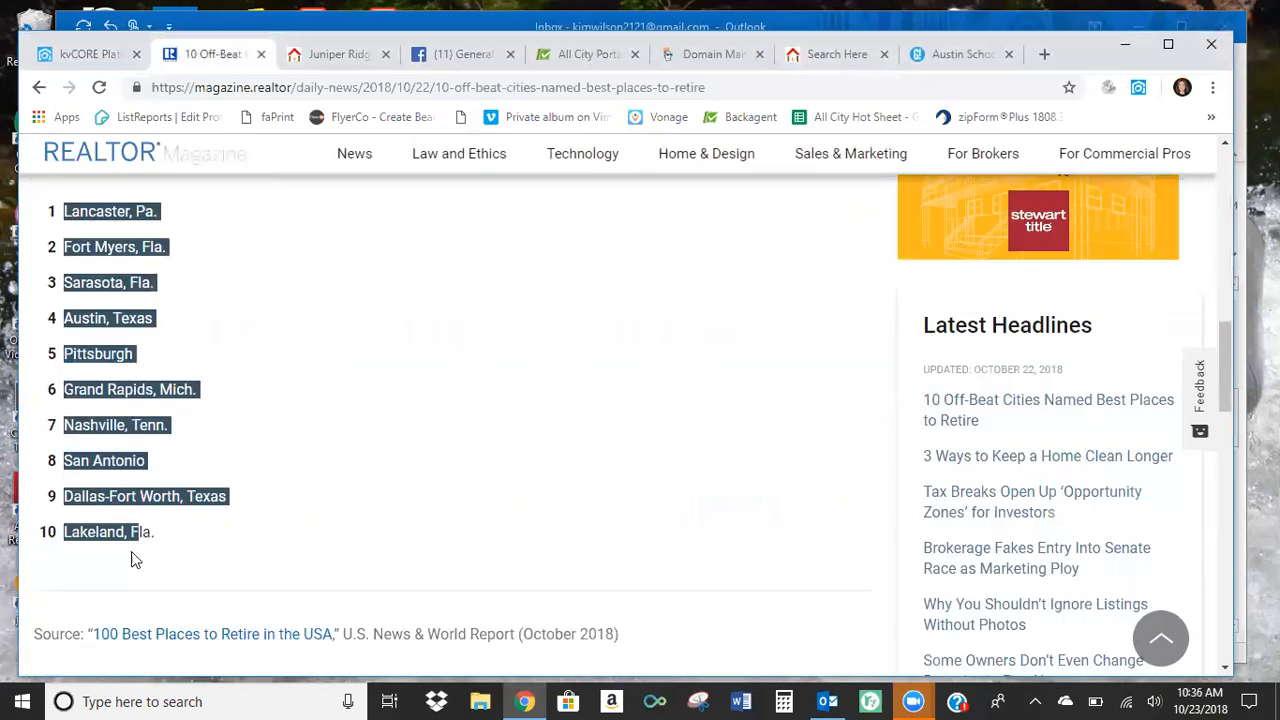
right_click(162, 399)
left_click(177, 408)
Return to kvCORE, start a new blog post and paste the copied article as its content.
left_click(82, 54)
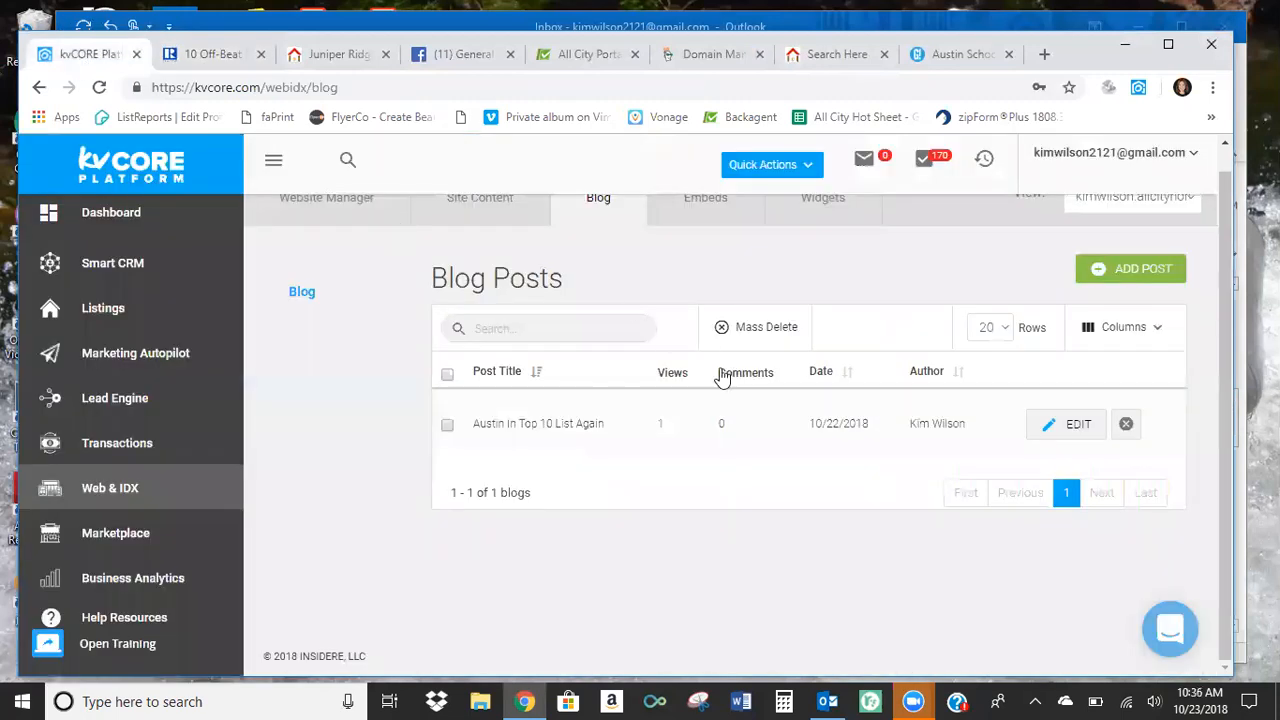
left_click(1146, 270)
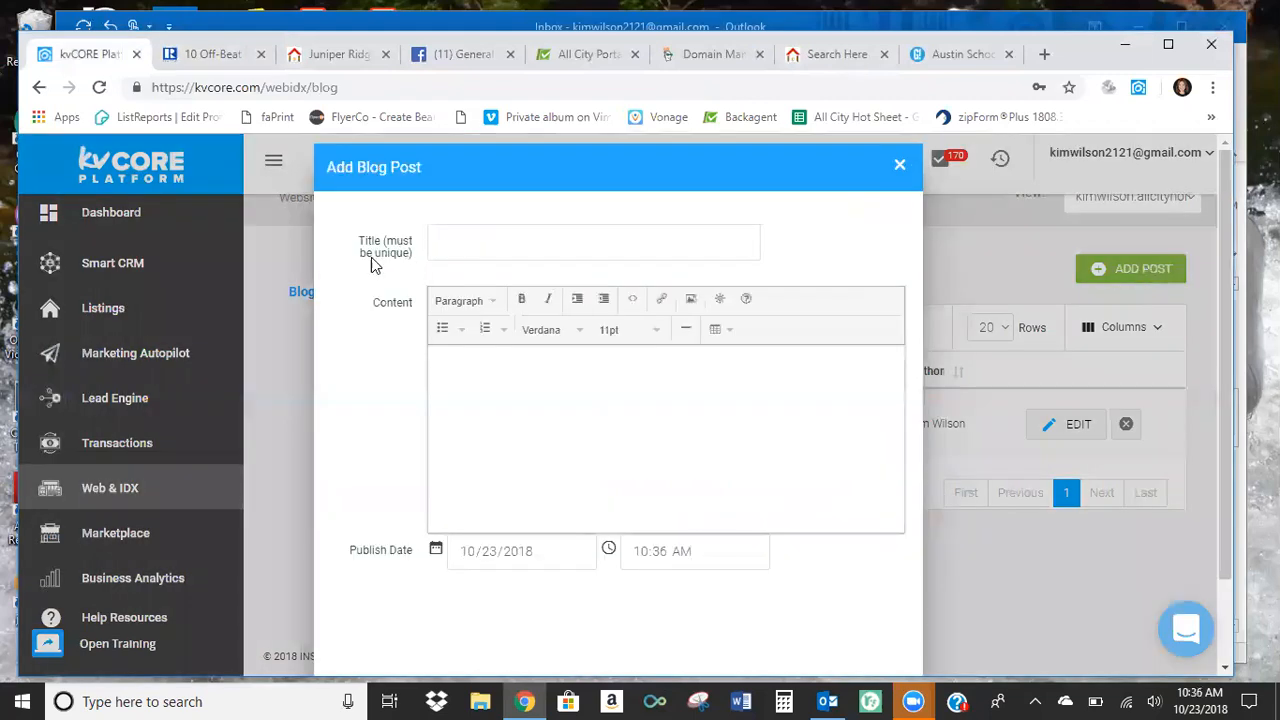
right_click(478, 383)
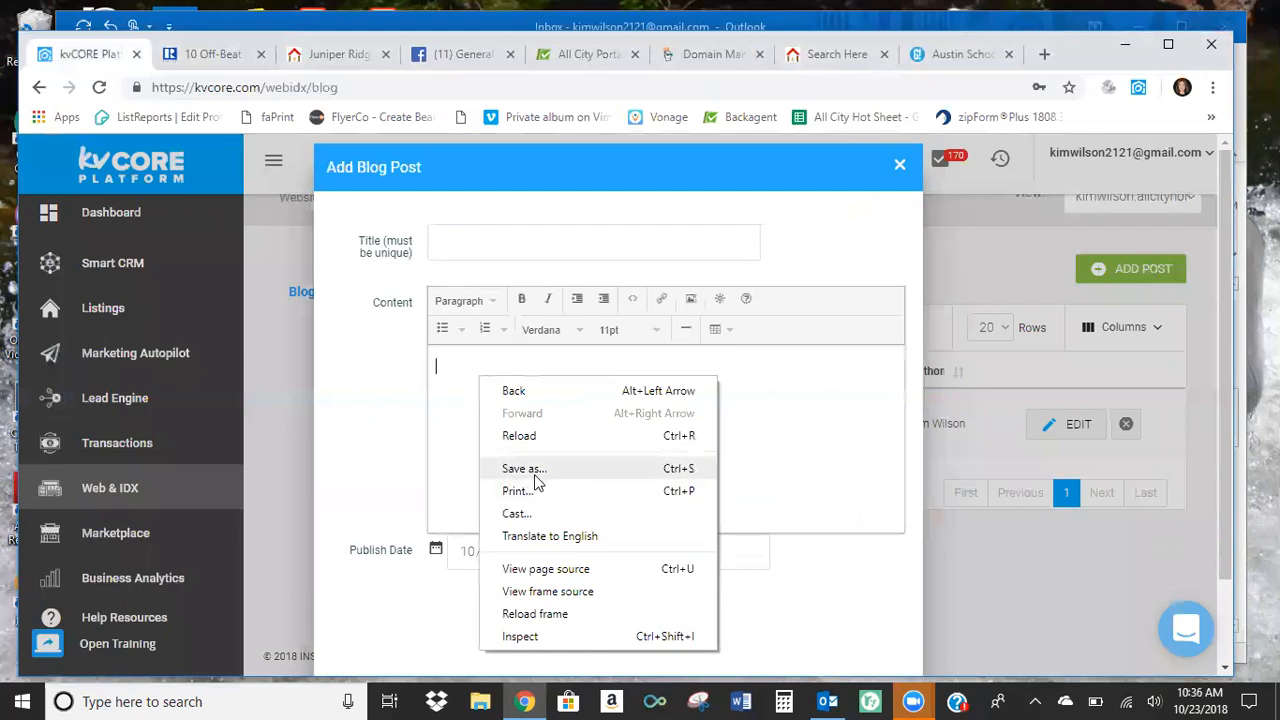
left_click(457, 362)
right_click(452, 362)
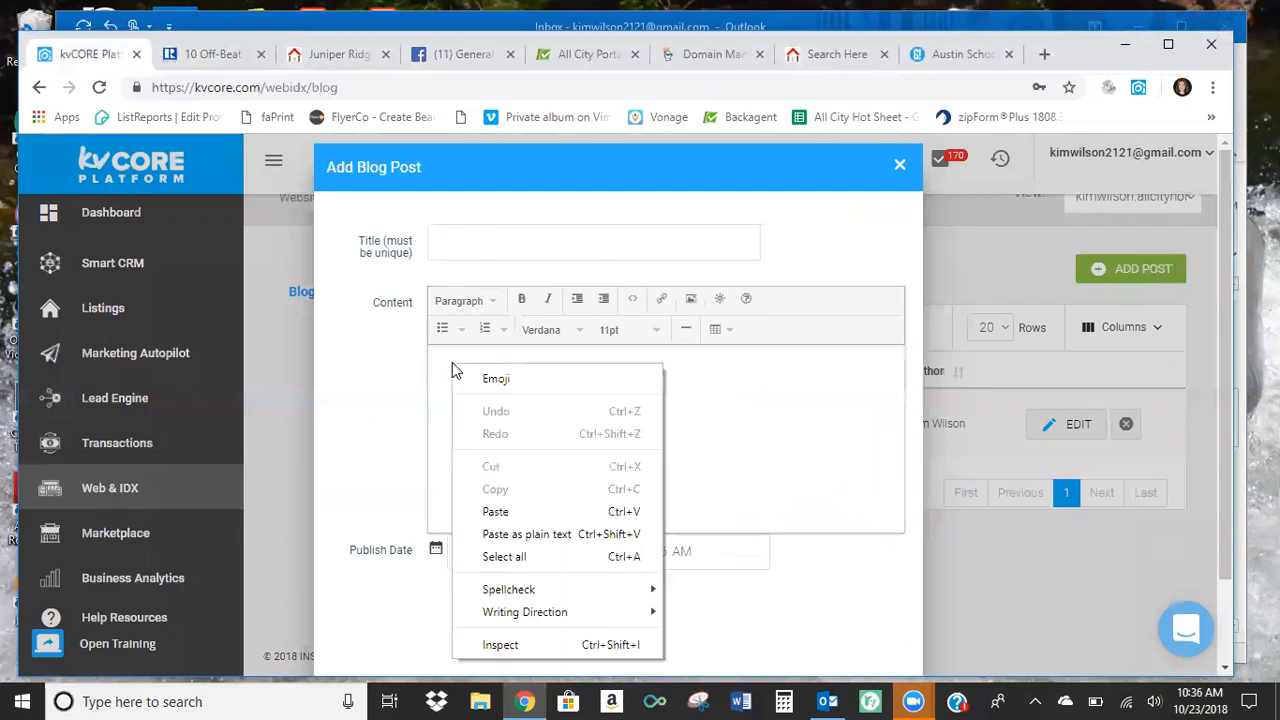
left_click(495, 511)
Remove the list formatting from the ten cities in the post content and look through the numbering styles.
scroll(668, 465, "up", 10)
scroll(660, 440, "down", 5)
scroll(648, 431, "up", 5)
scroll(650, 431, "down", 1)
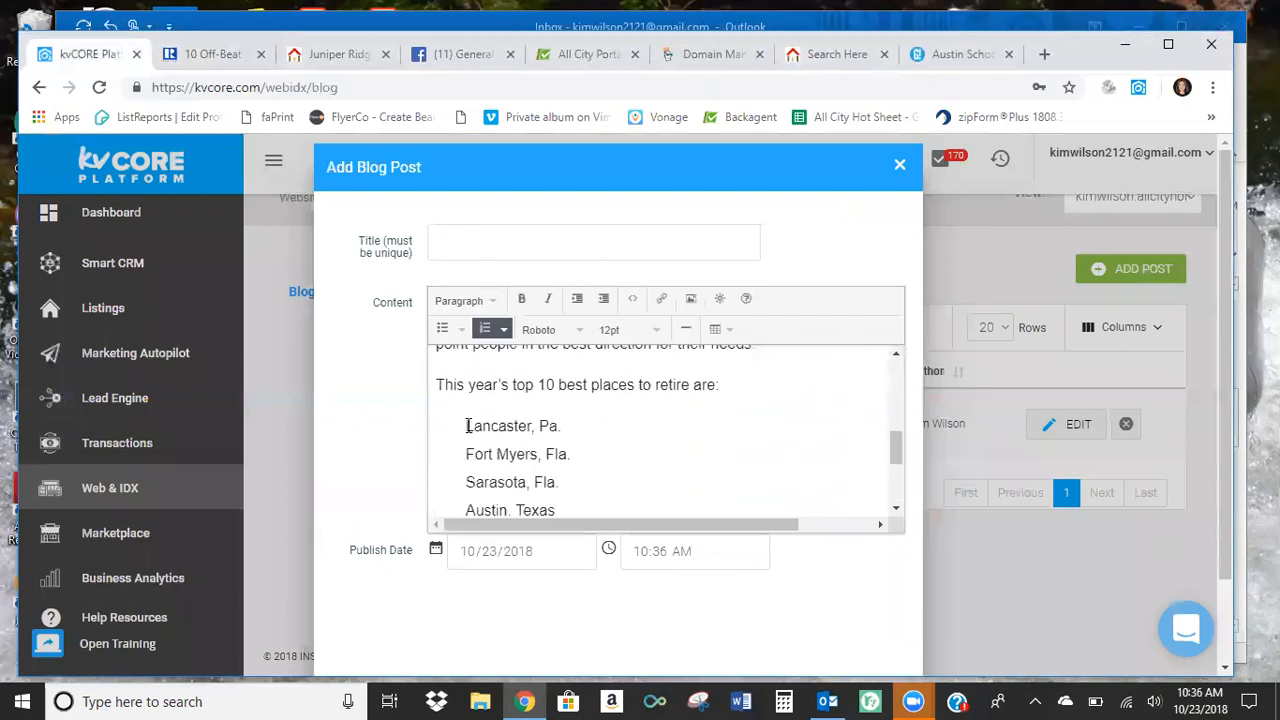
left_click_drag(466, 426, 590, 494)
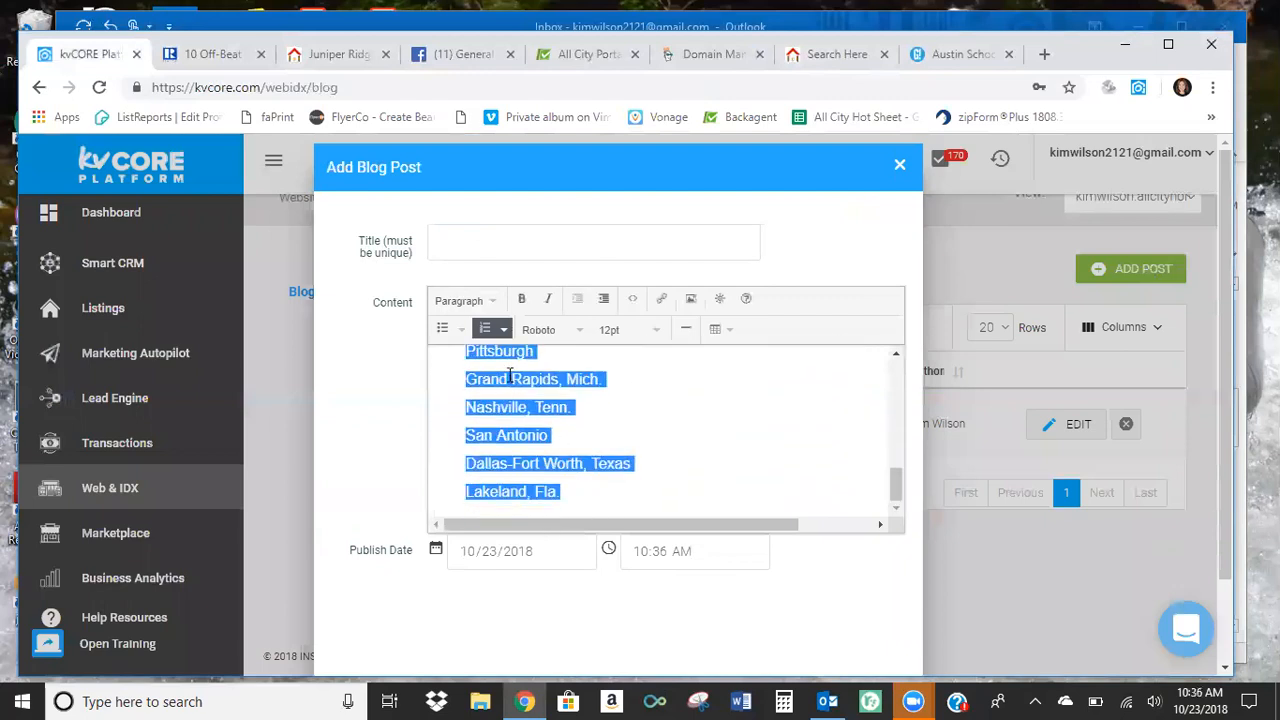
left_click(503, 329)
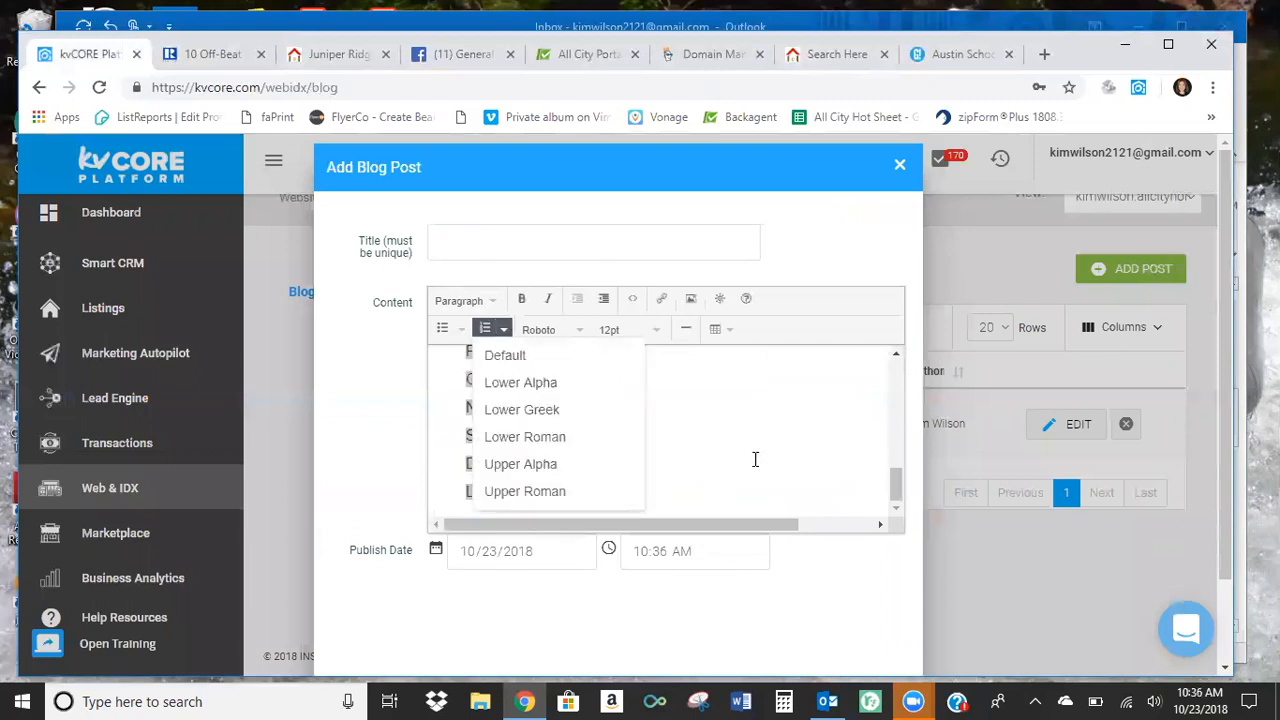
key("Escape")
left_click(485, 329)
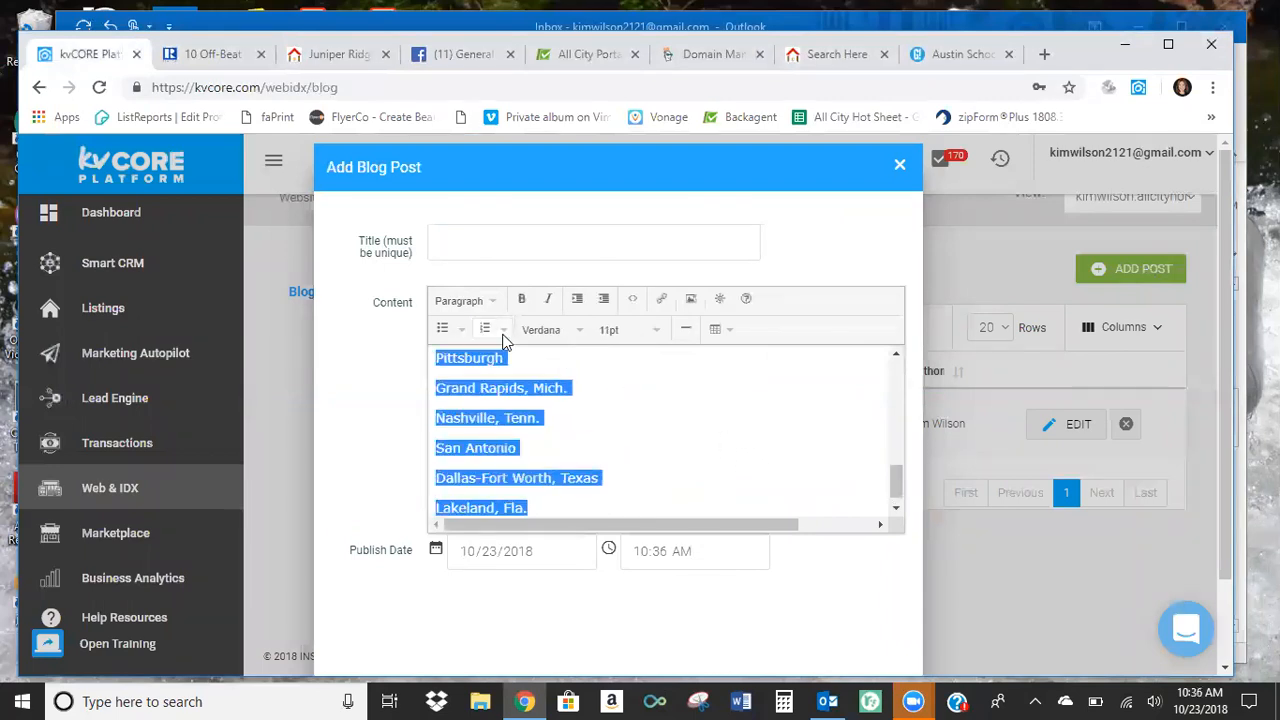
left_click(503, 335)
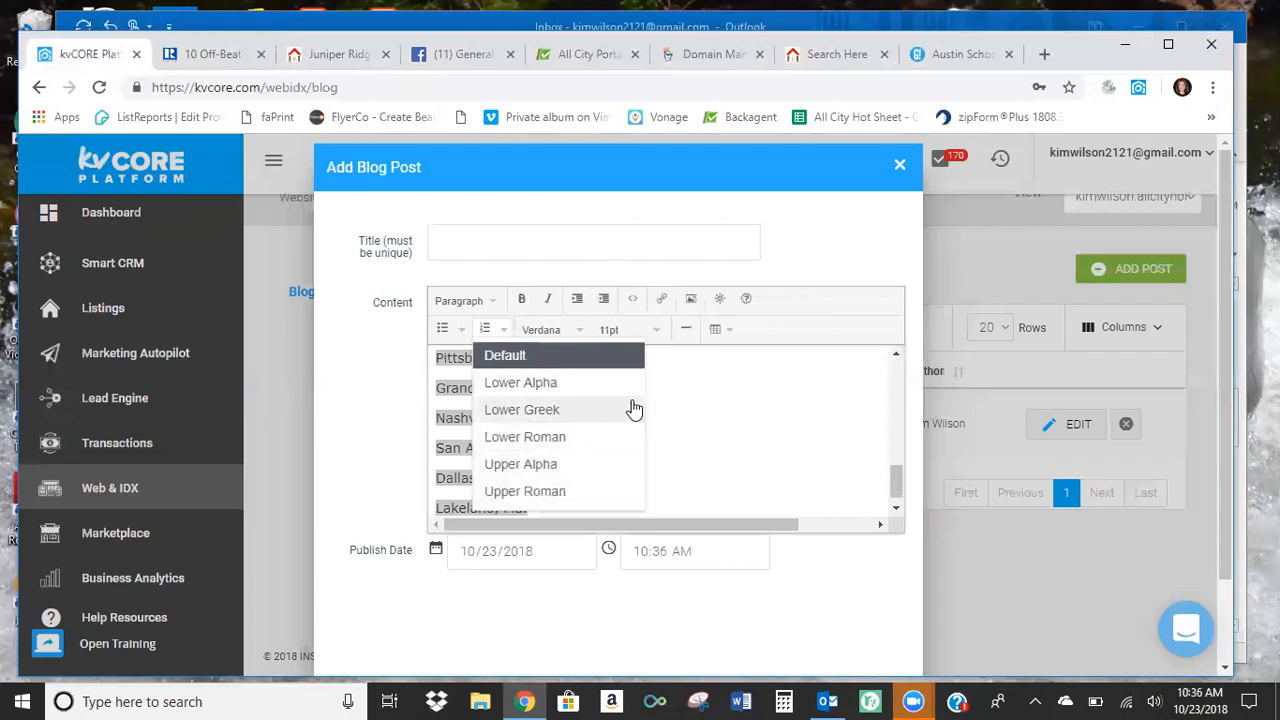
left_click(720, 416)
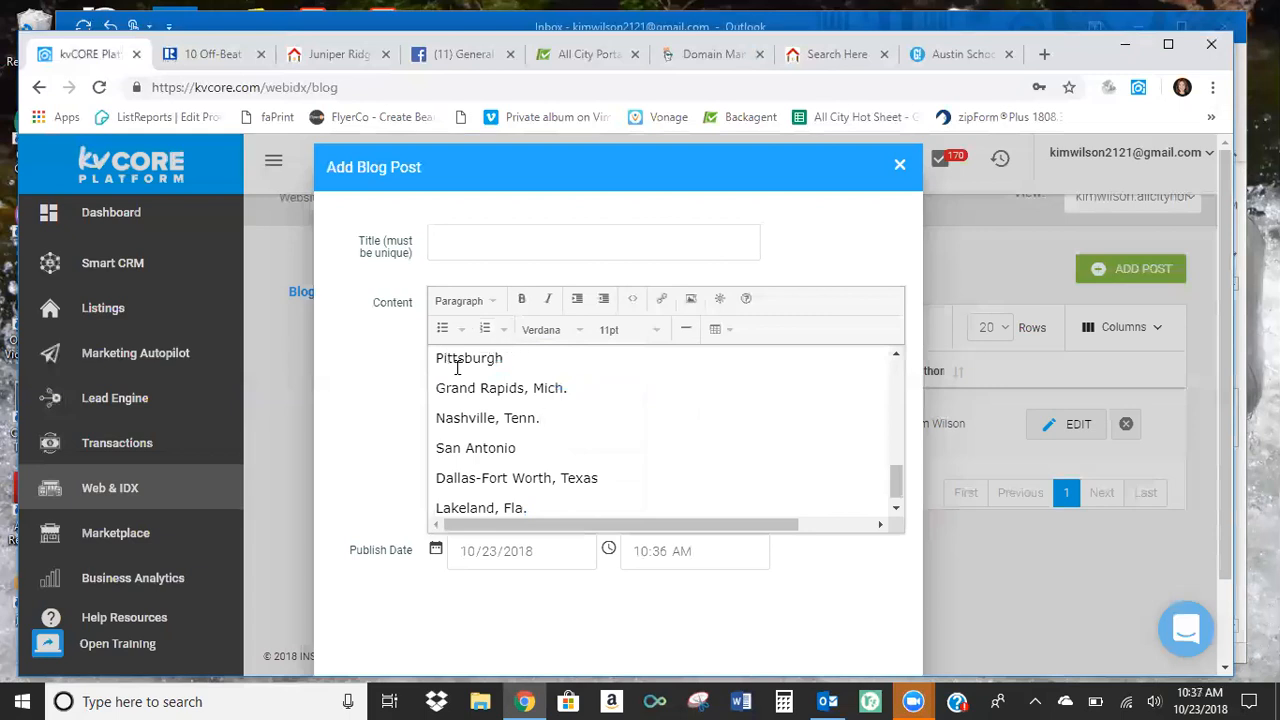
Format the cities from Lancaster, Pa. to Lakeland, Fla. as a numbered list in the default style.
scroll(588, 420, "up", 2)
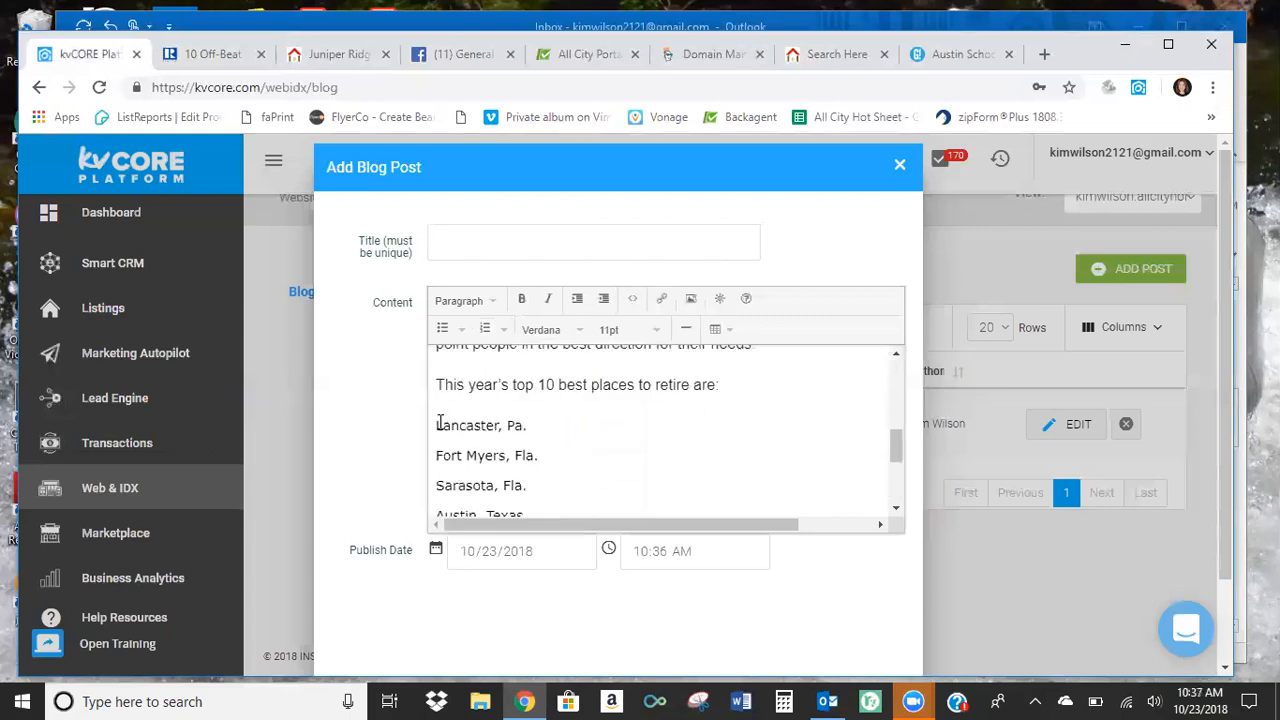
left_click_drag(436, 432, 523, 527)
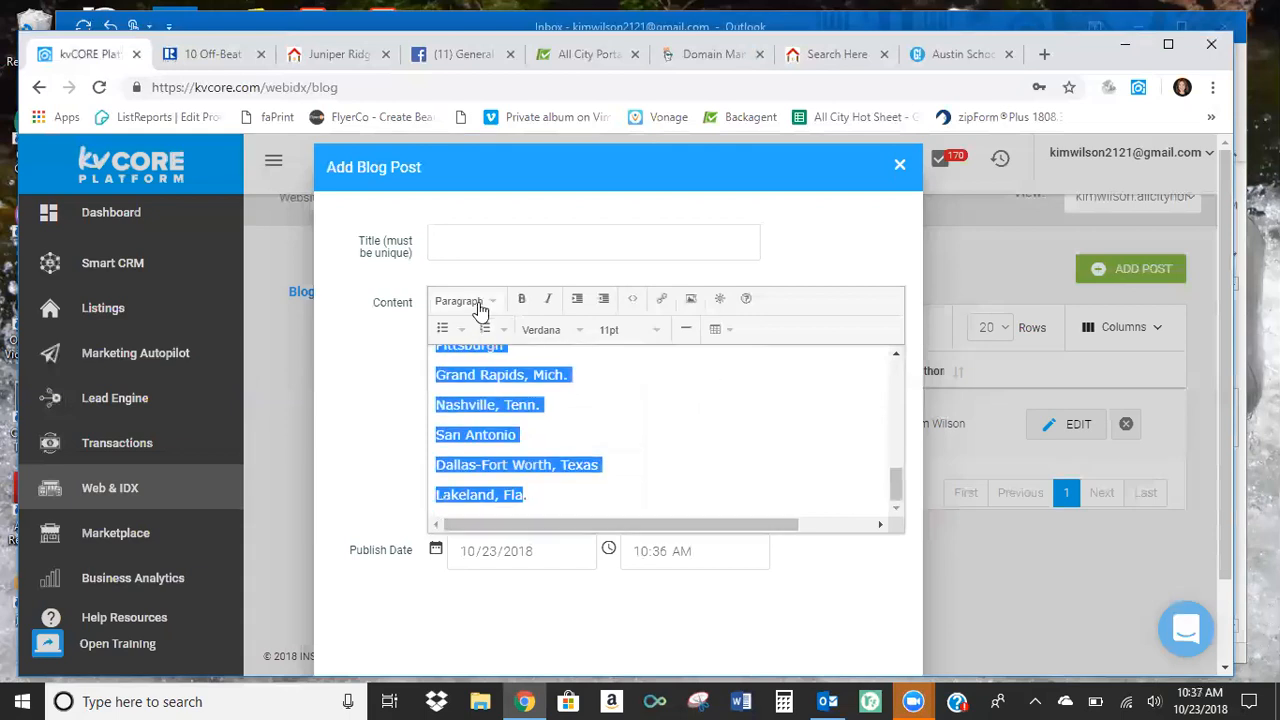
left_click(502, 331)
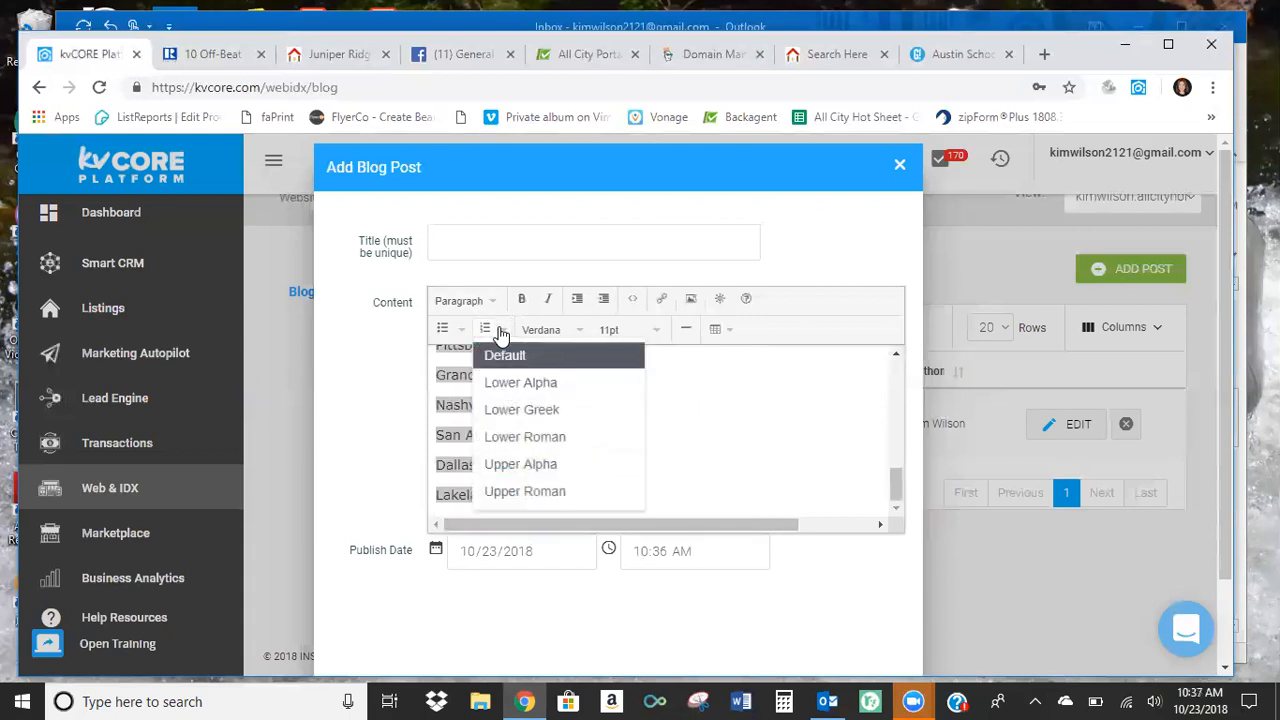
left_click(484, 329)
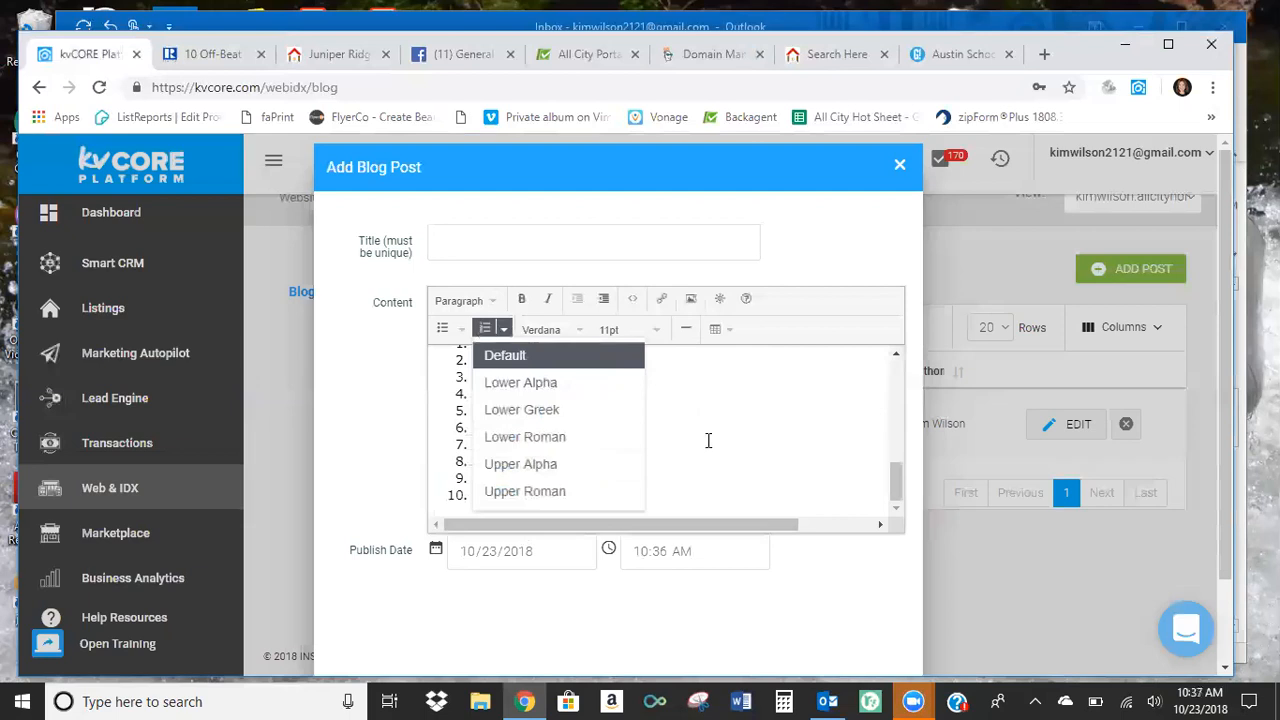
Look over the draft's content and publishing options, and close the new post without publishing or scheduling it.
scroll(737, 443, "up", 10)
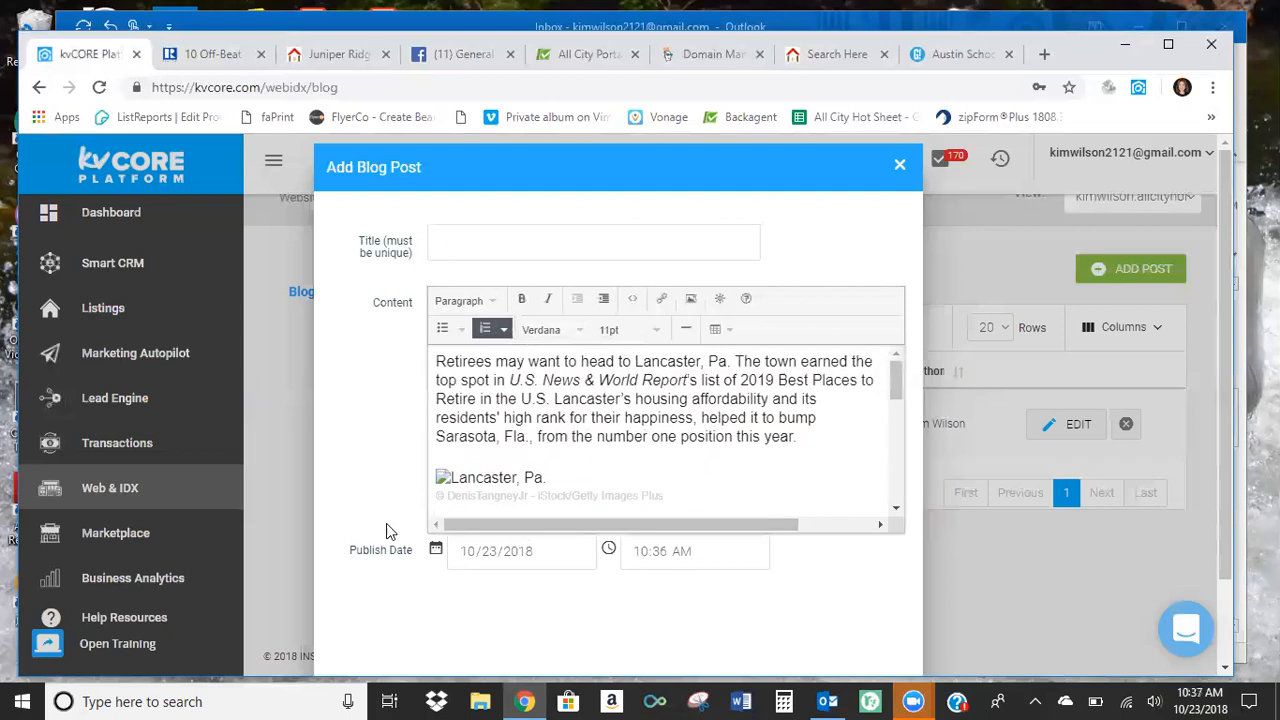
scroll(390, 528, "down", 1)
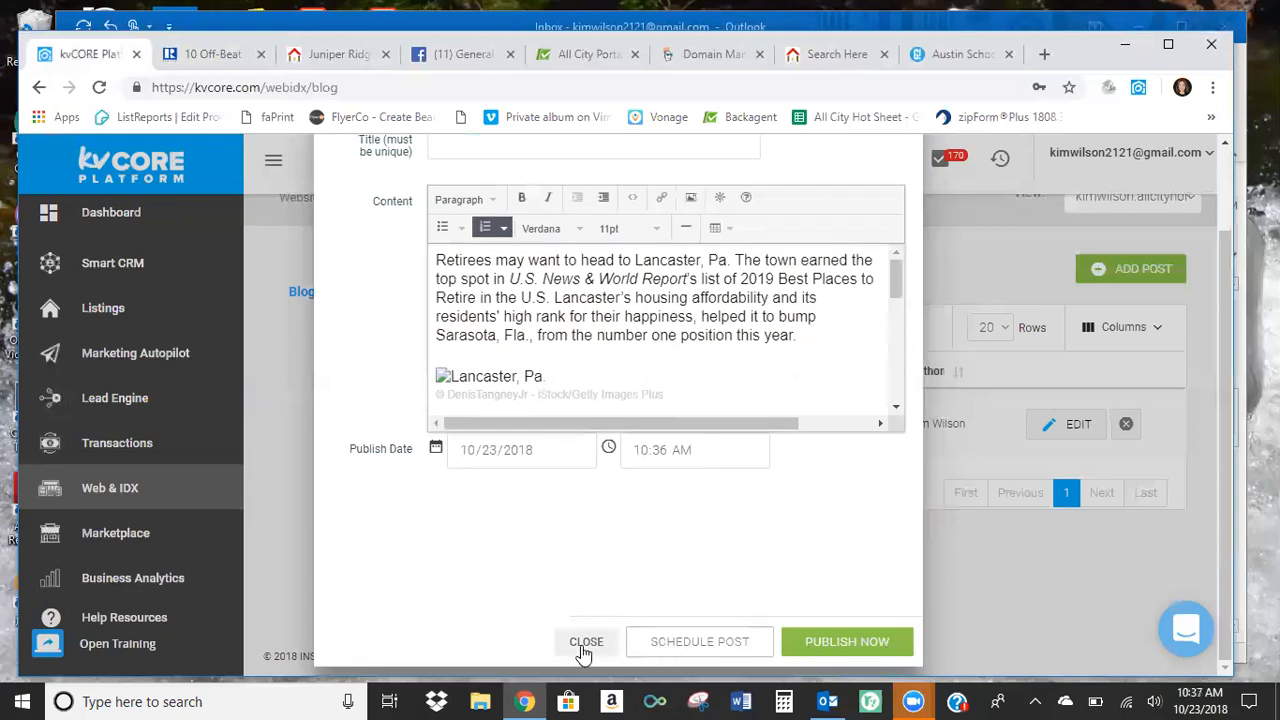
left_click(585, 642)
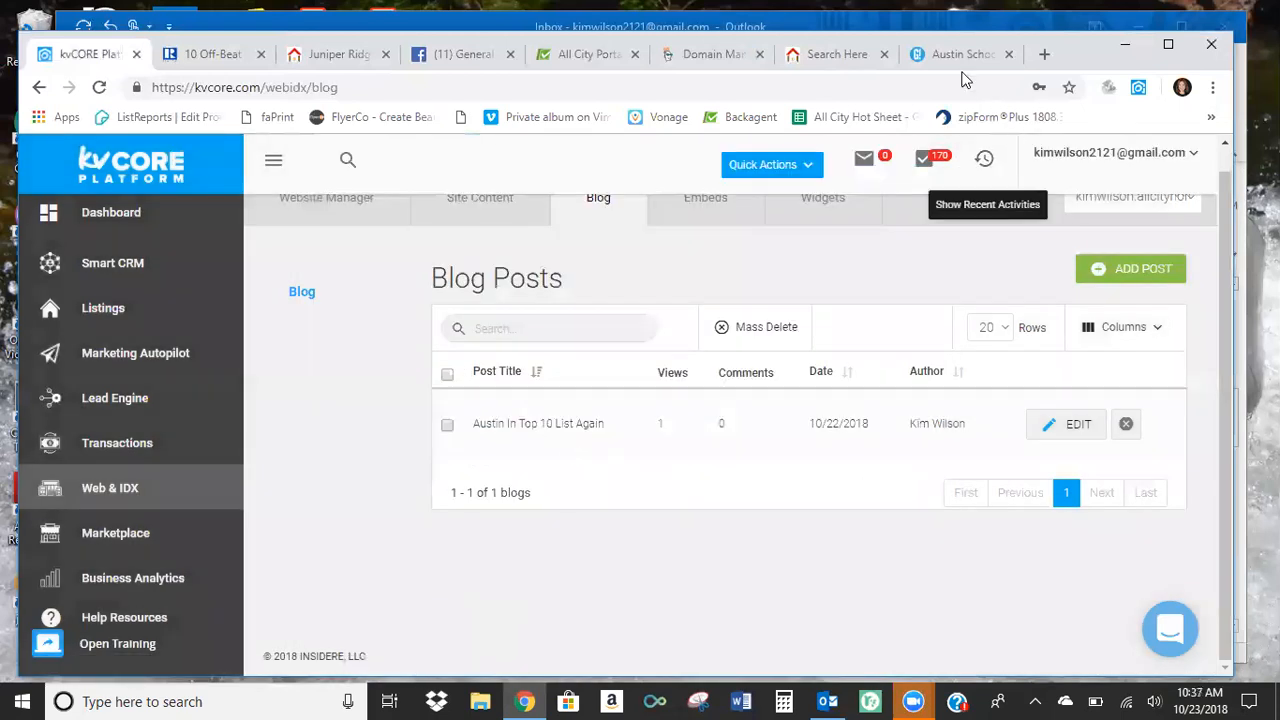
Switch to the public website and open the agent's blog from the site navigation.
left_click(836, 60)
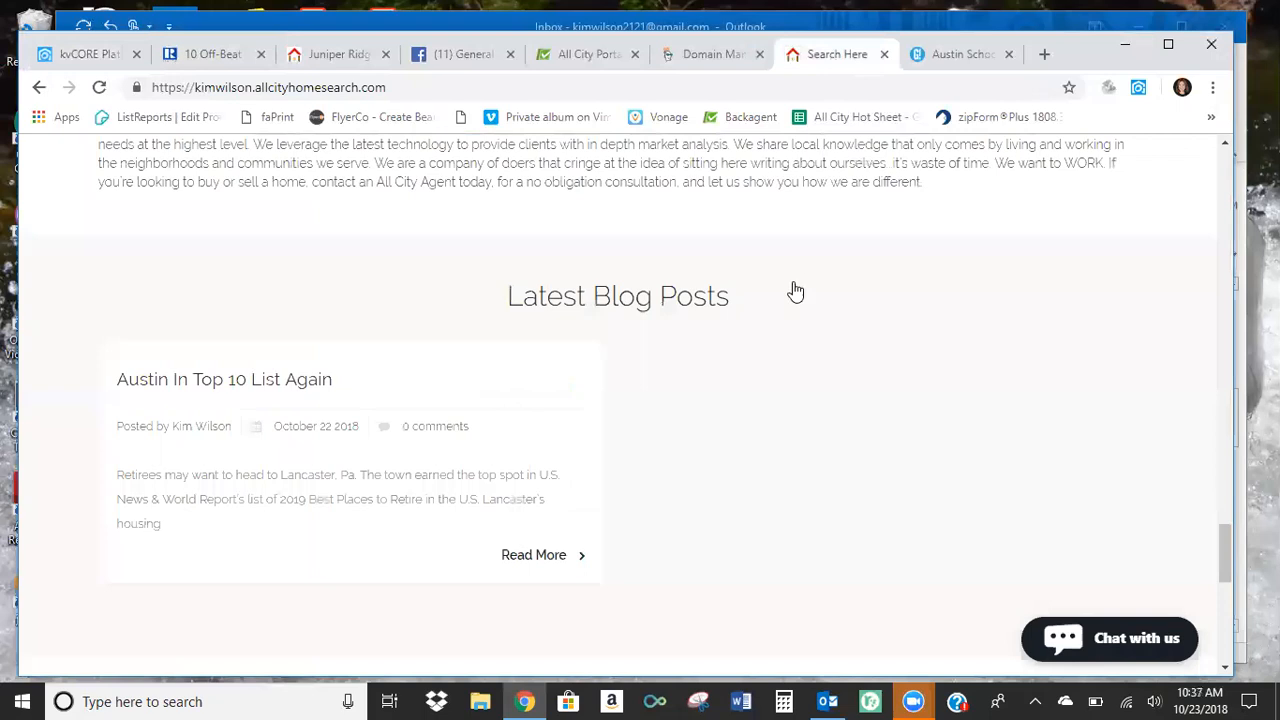
scroll(790, 292, "up", 2)
scroll(785, 300, "up", 10)
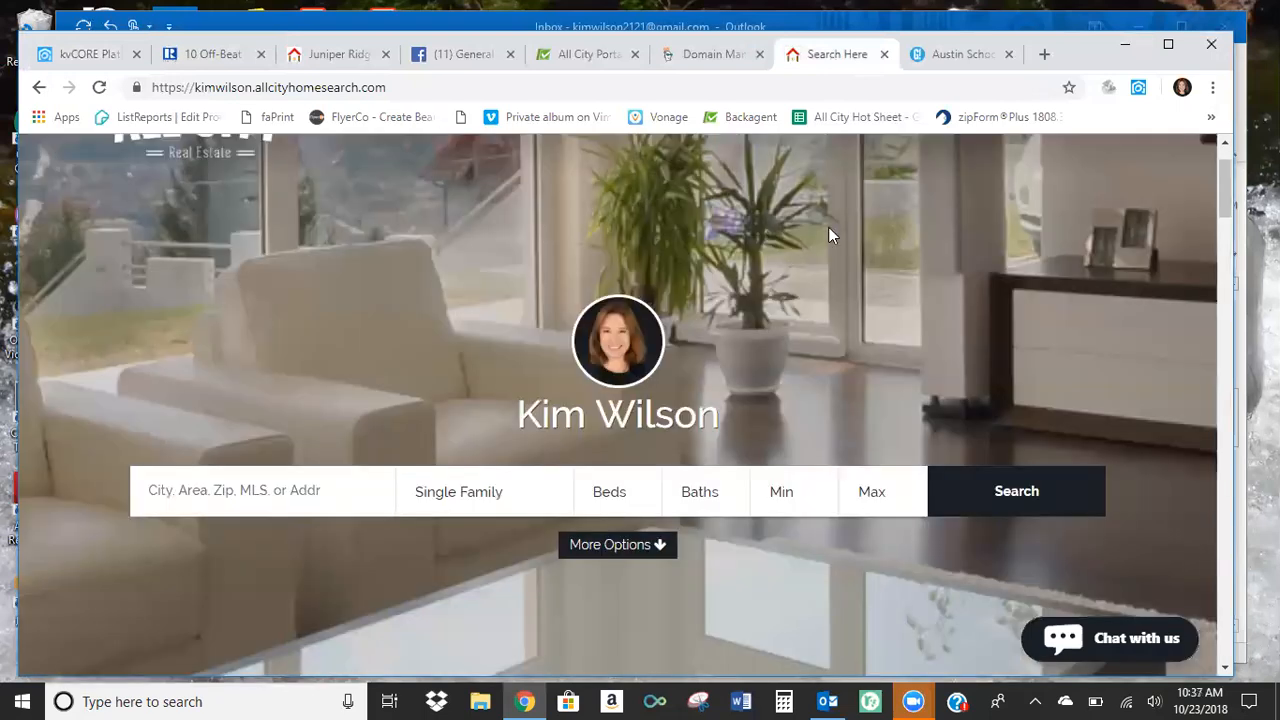
scroll(966, 207, "up", 1)
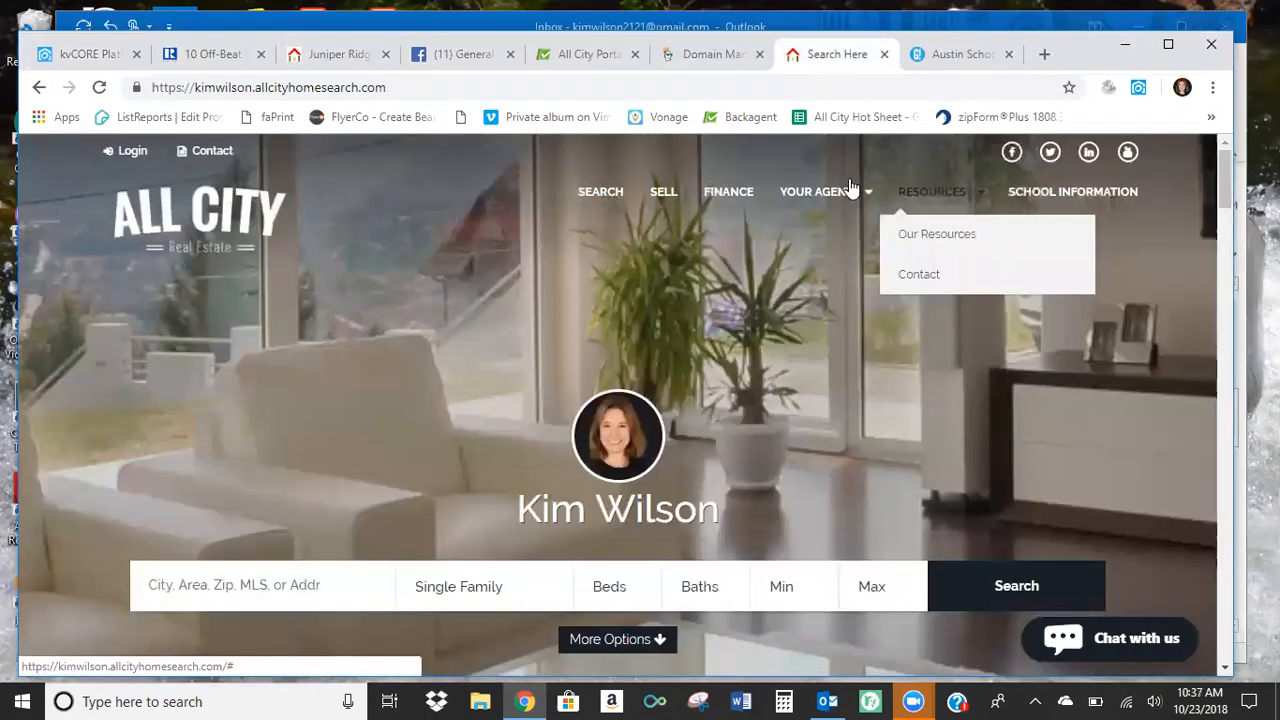
mouse_move(842, 207)
left_click(793, 355)
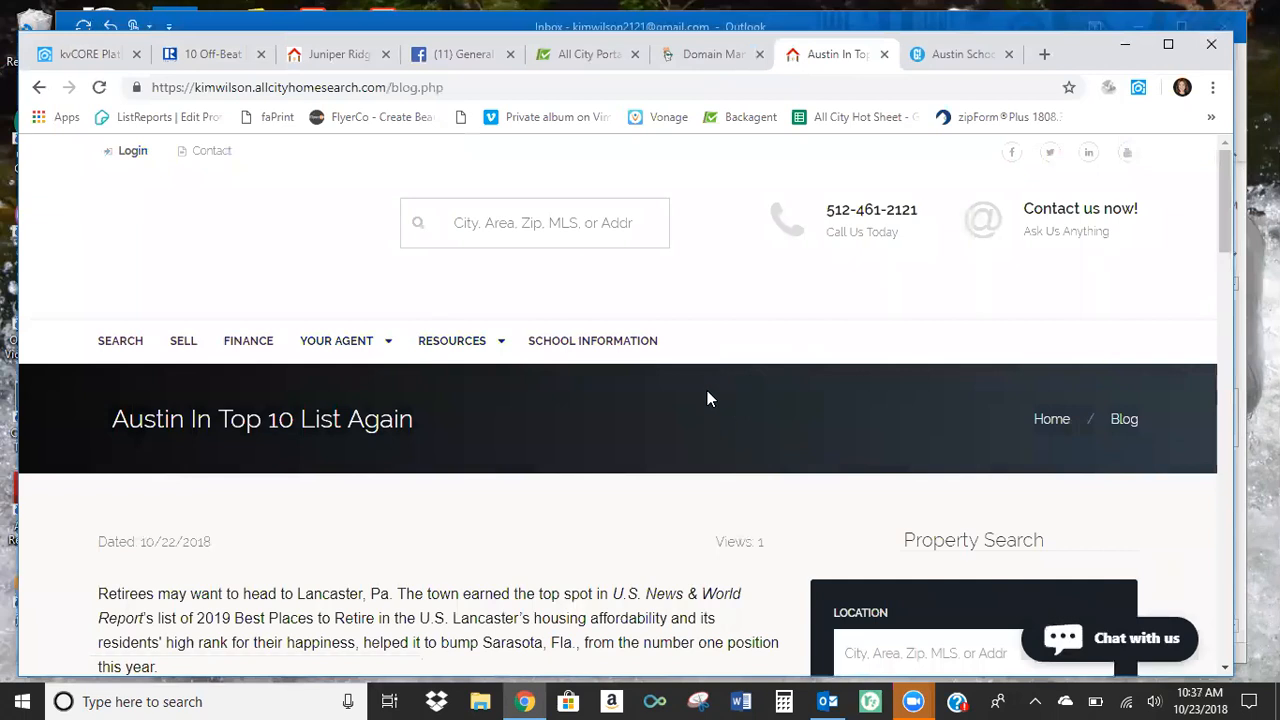
Examine the published post "Austin In Top 10 List Again", including its image, numbered city list, agent bio and property search form.
scroll(695, 388, "down", 2)
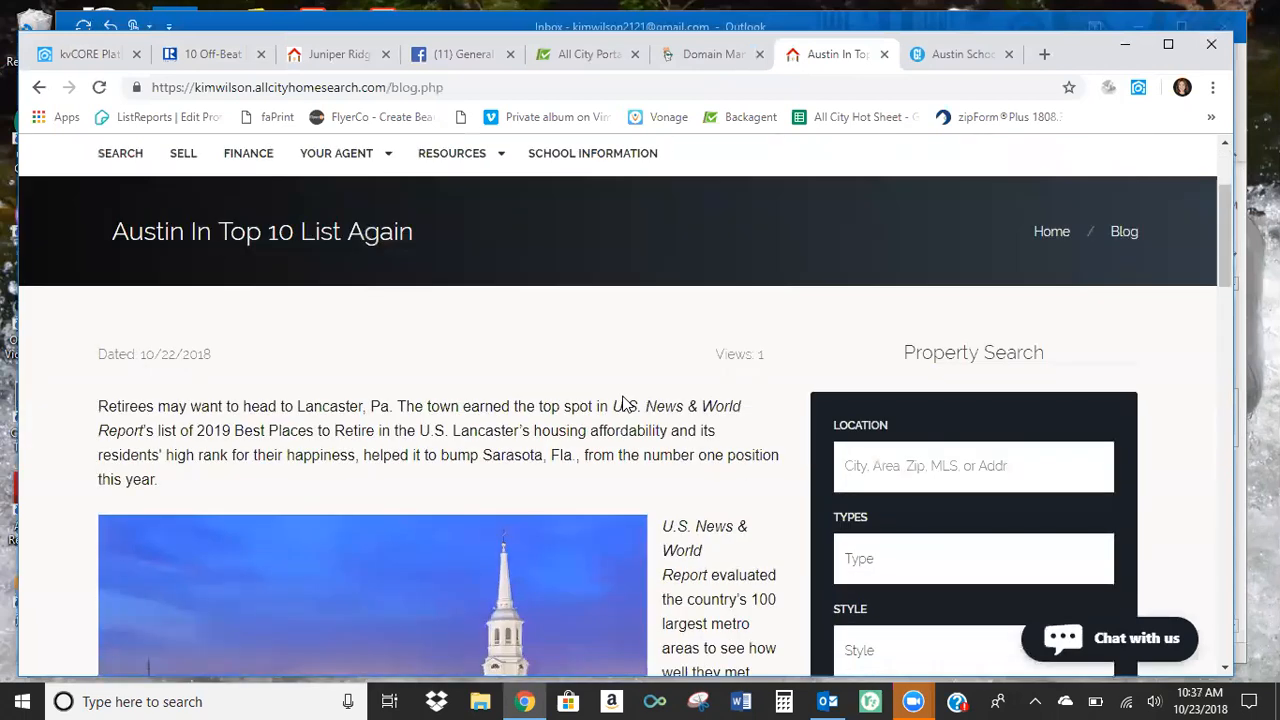
scroll(658, 393, "down", 5)
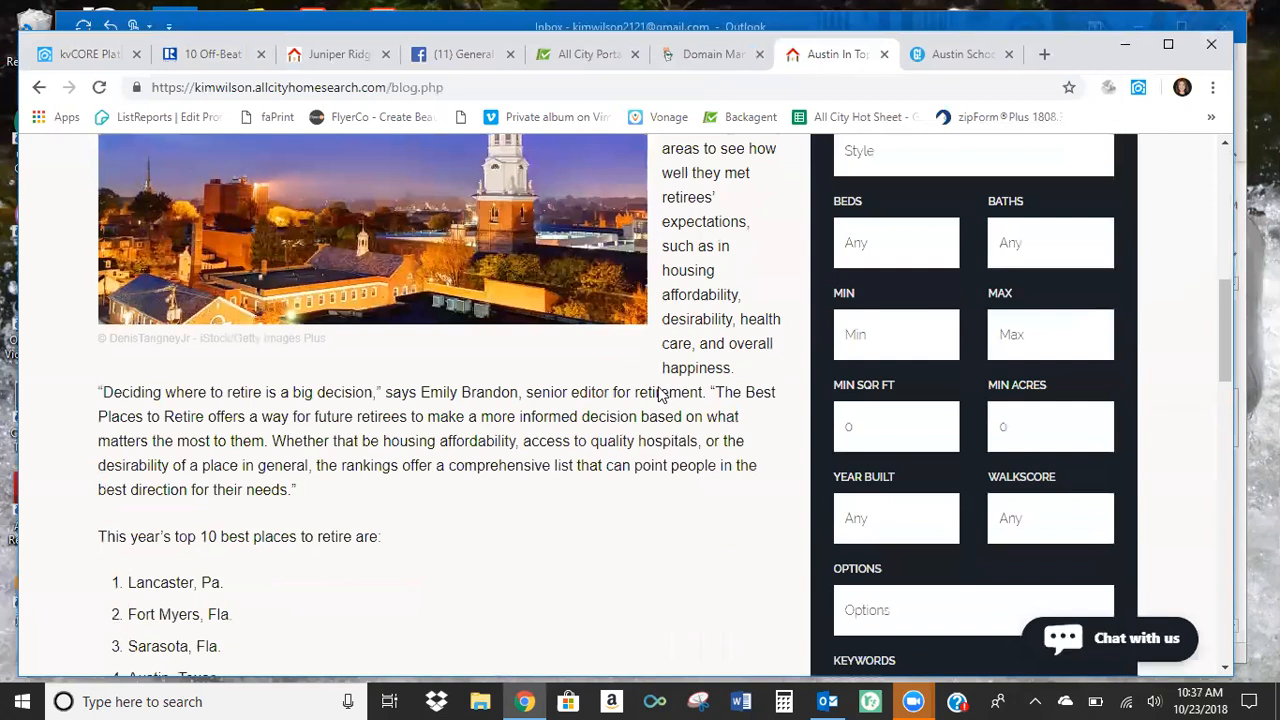
scroll(690, 320, "up", 1)
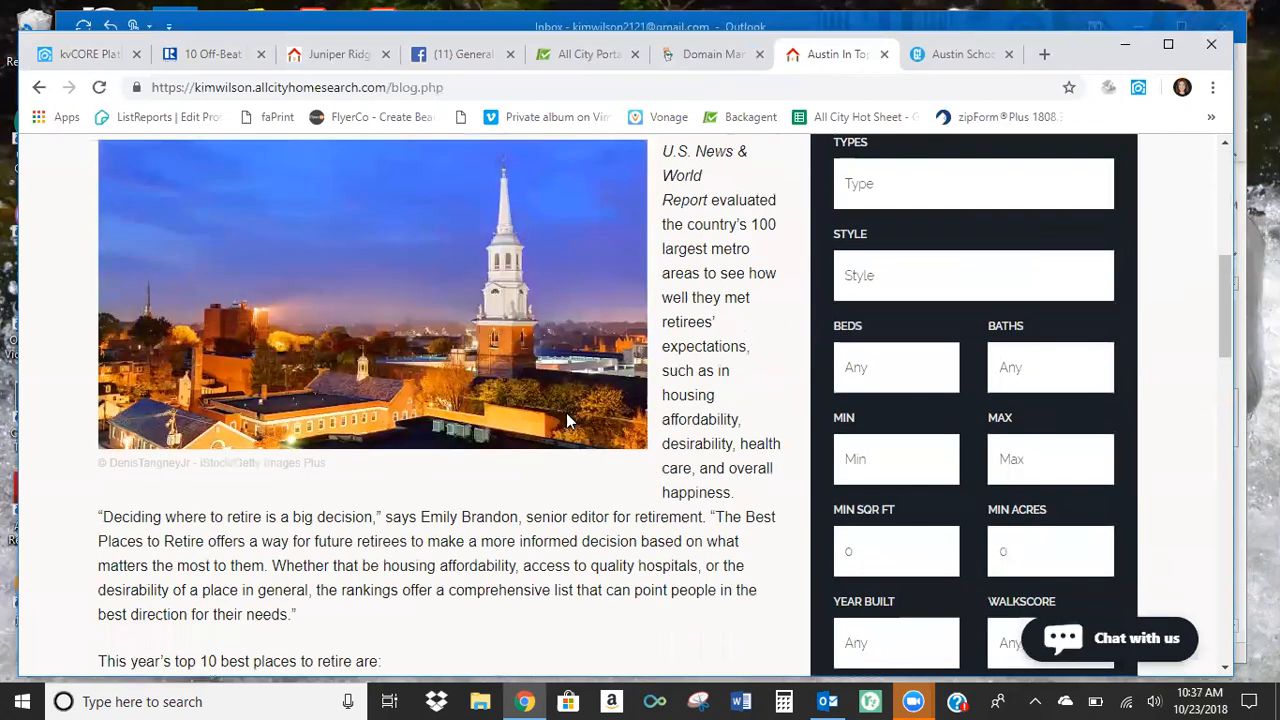
scroll(618, 380, "up", 4)
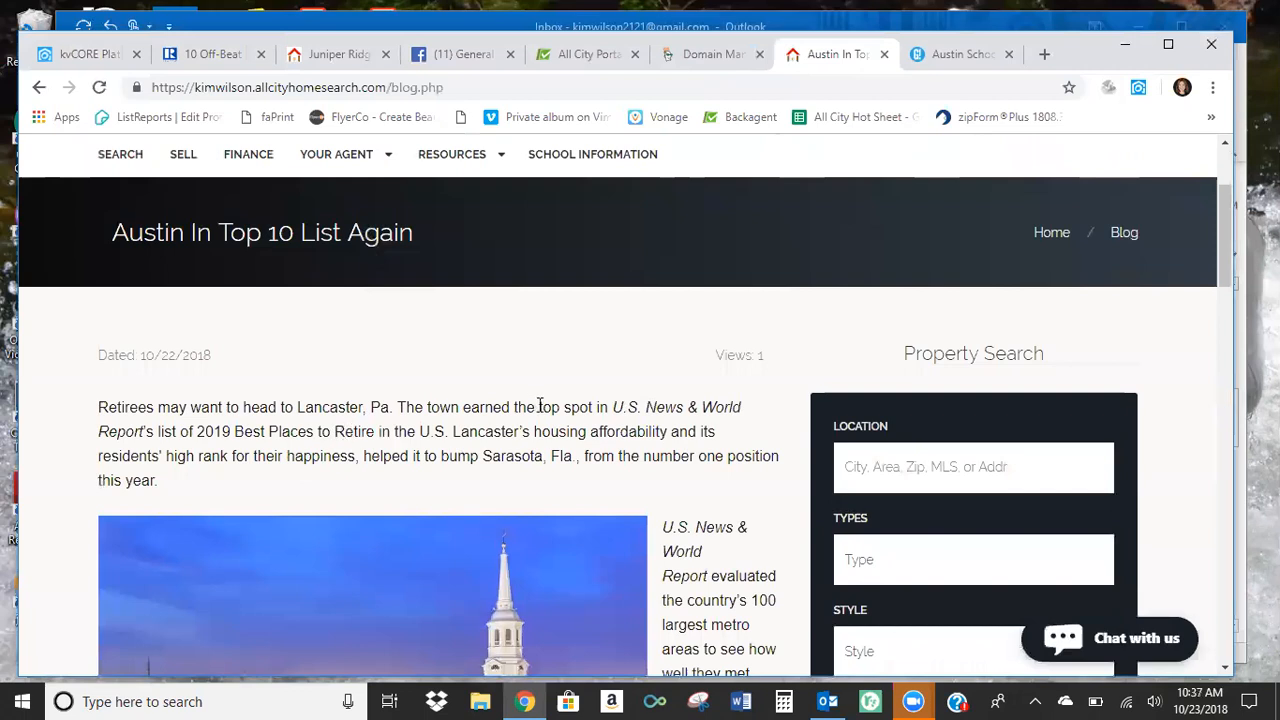
scroll(540, 405, "down", 2)
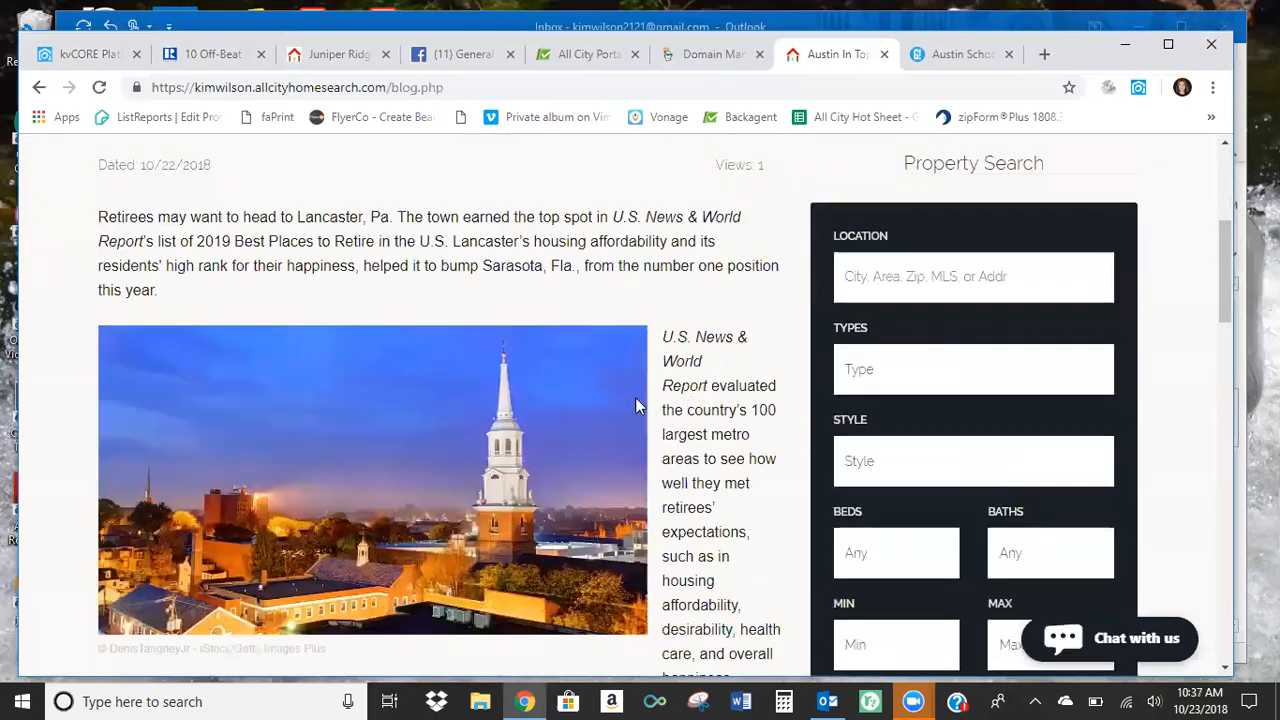
scroll(630, 398, "up", 1)
scroll(630, 400, "down", 9)
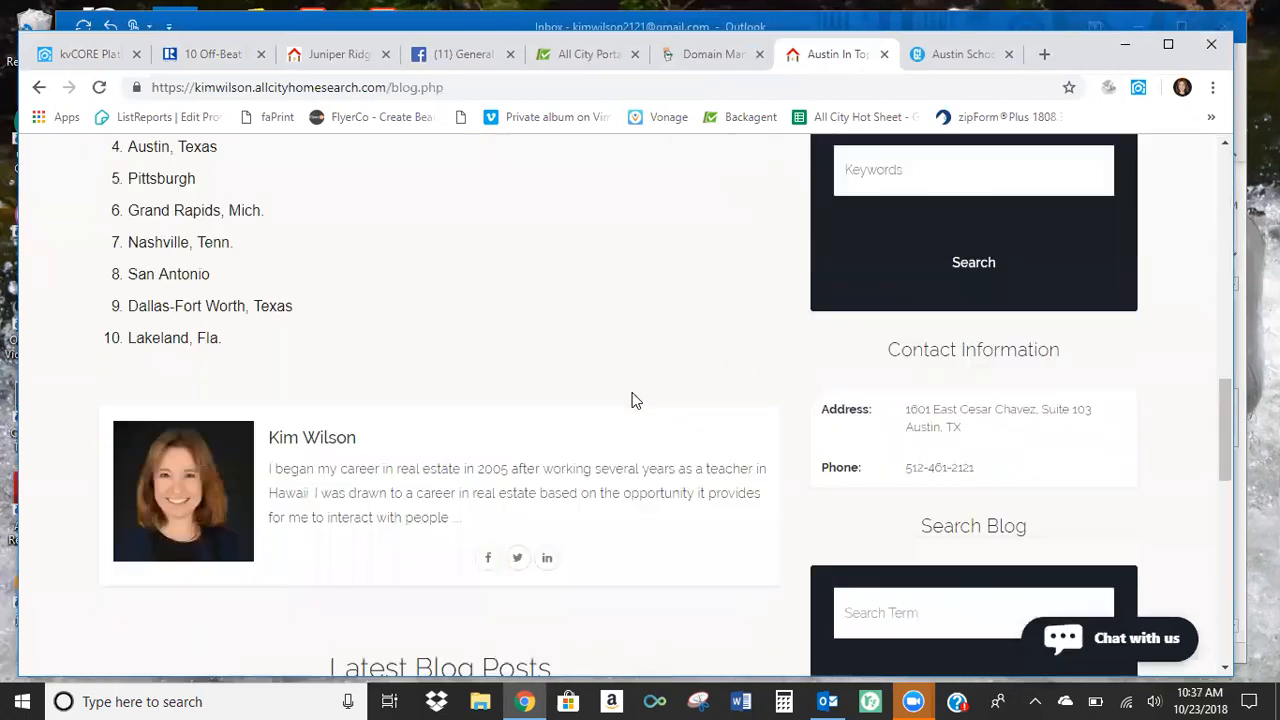
scroll(632, 400, "up", 4)
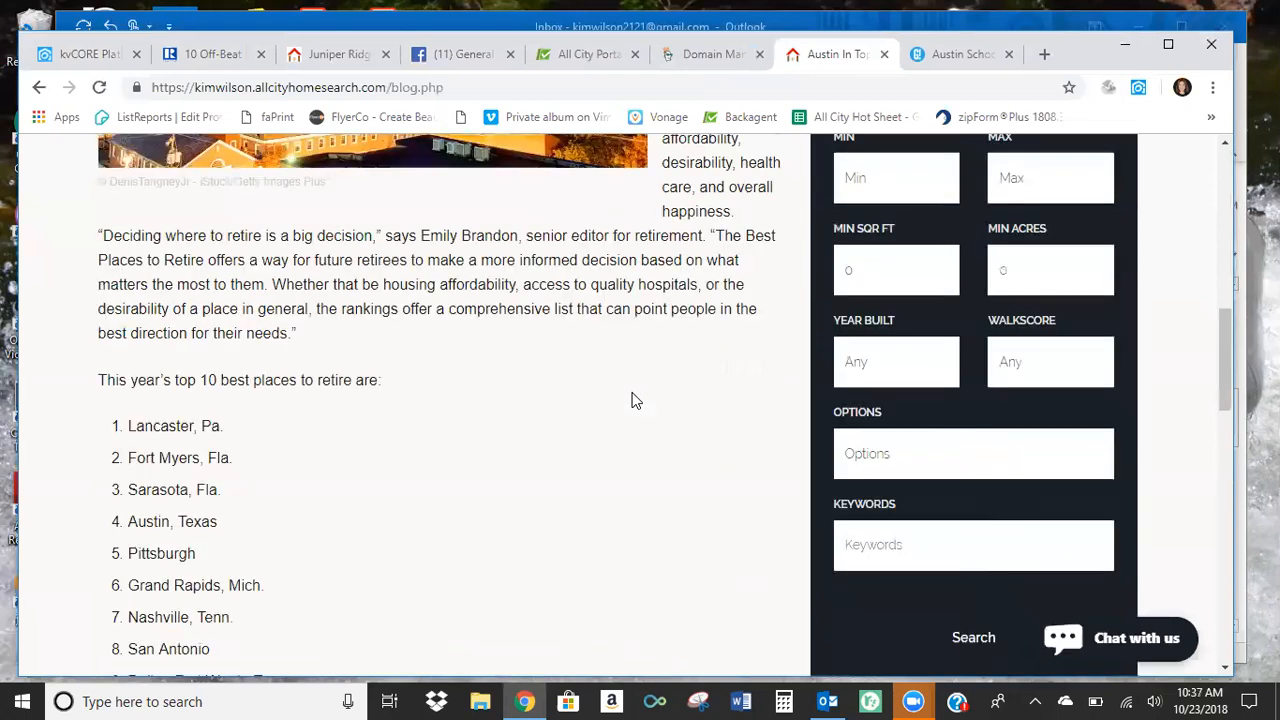
scroll(632, 400, "up", 5)
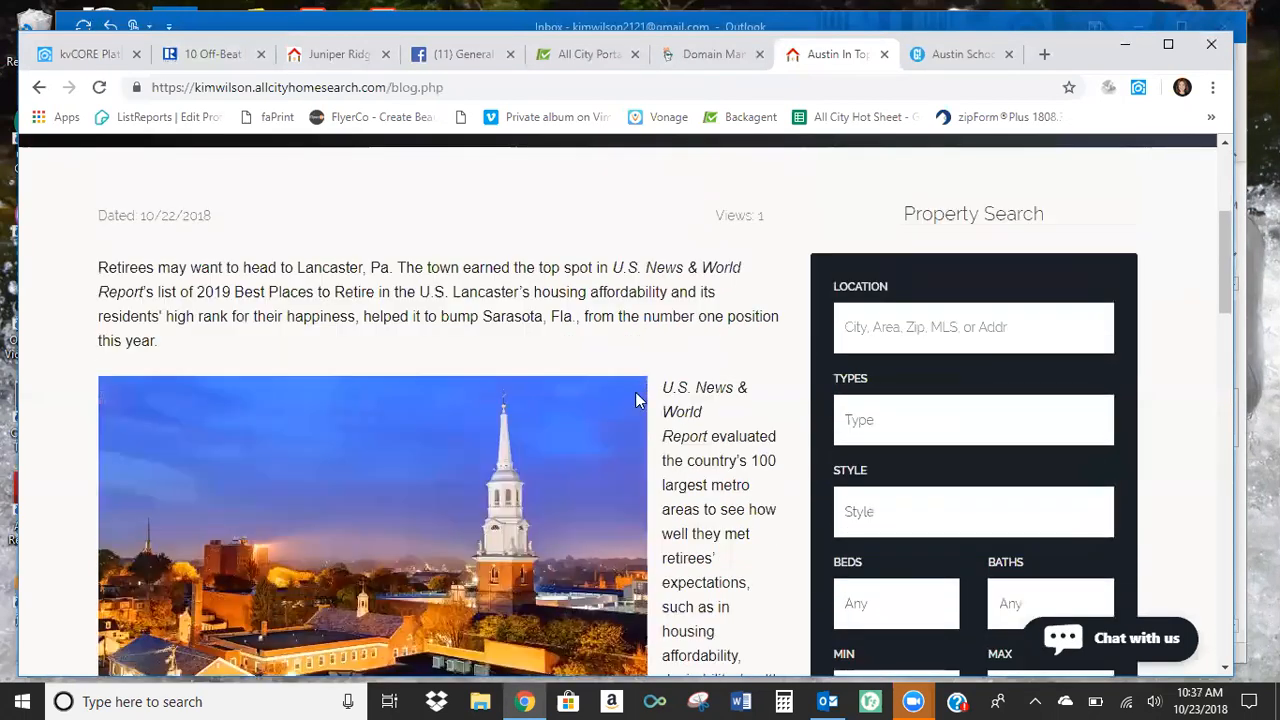
scroll(1000, 536, "up", 3)
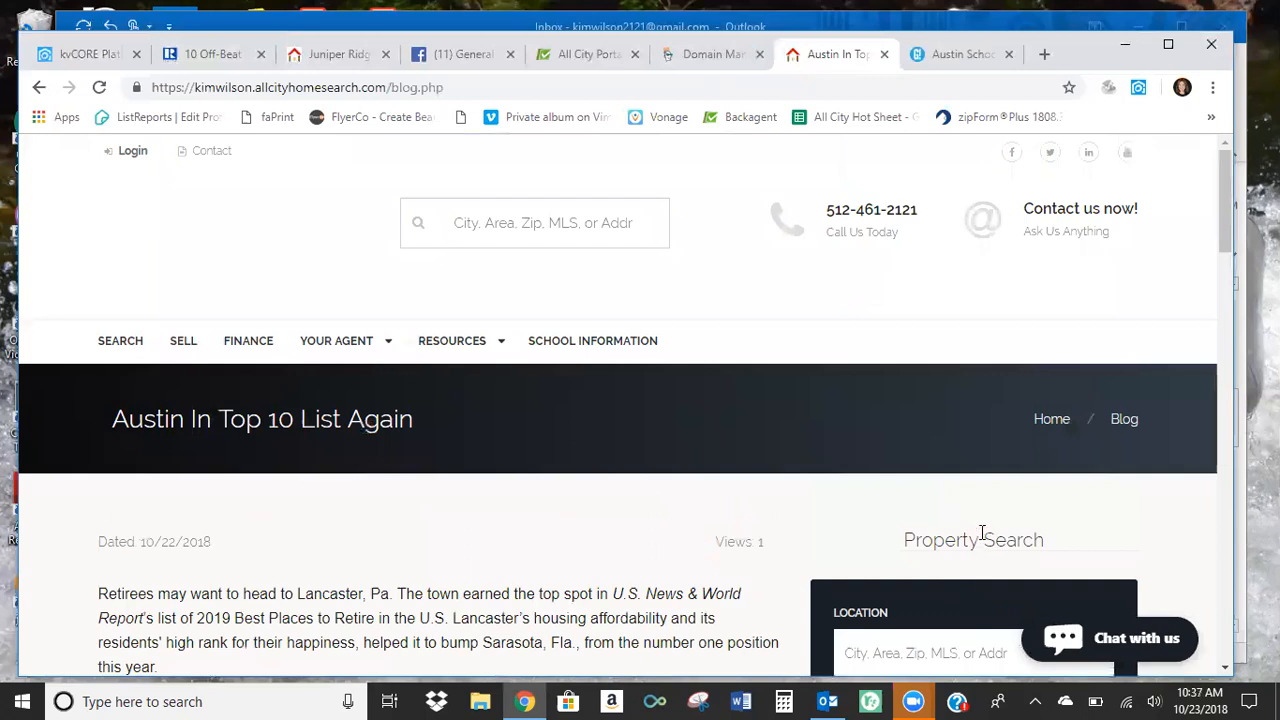
Open another agent's allcityhomesearch.com website, branded Juniper Ridge Realty, in a new browser tab.
left_click(1046, 54)
type("f")
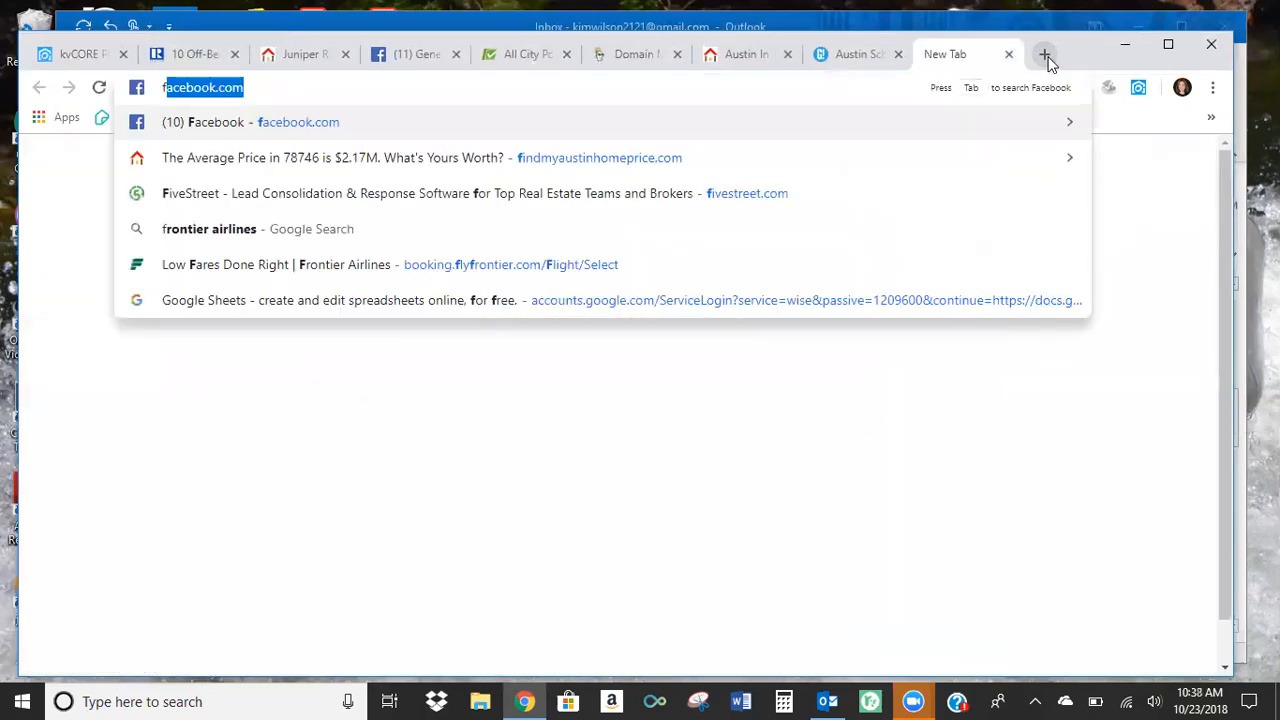
type("am")
key("BackSpace")
key("BackSpace")
key("BackSpace")
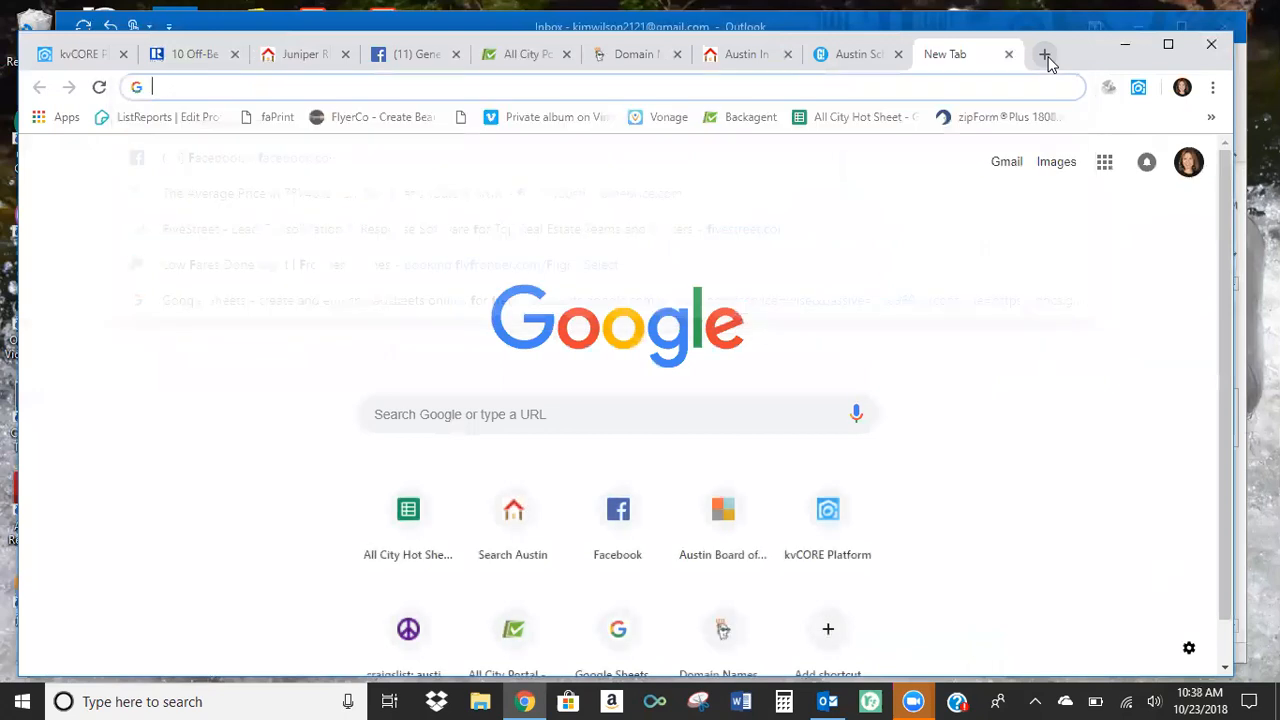
type("jam")
key("Return")
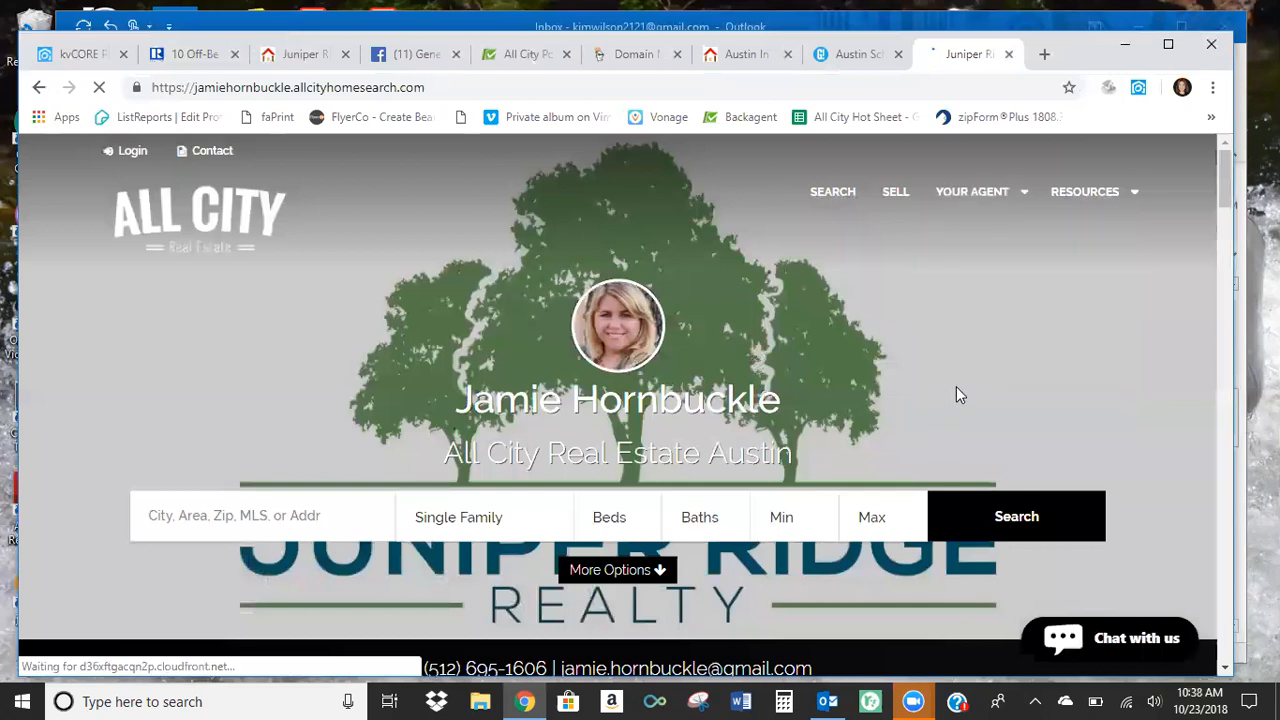
Open the blog on the Juniper Ridge Realty agent's site and examine the "ABCs of Homebuying" post, including its agent bio and property search form.
mouse_move(988, 197)
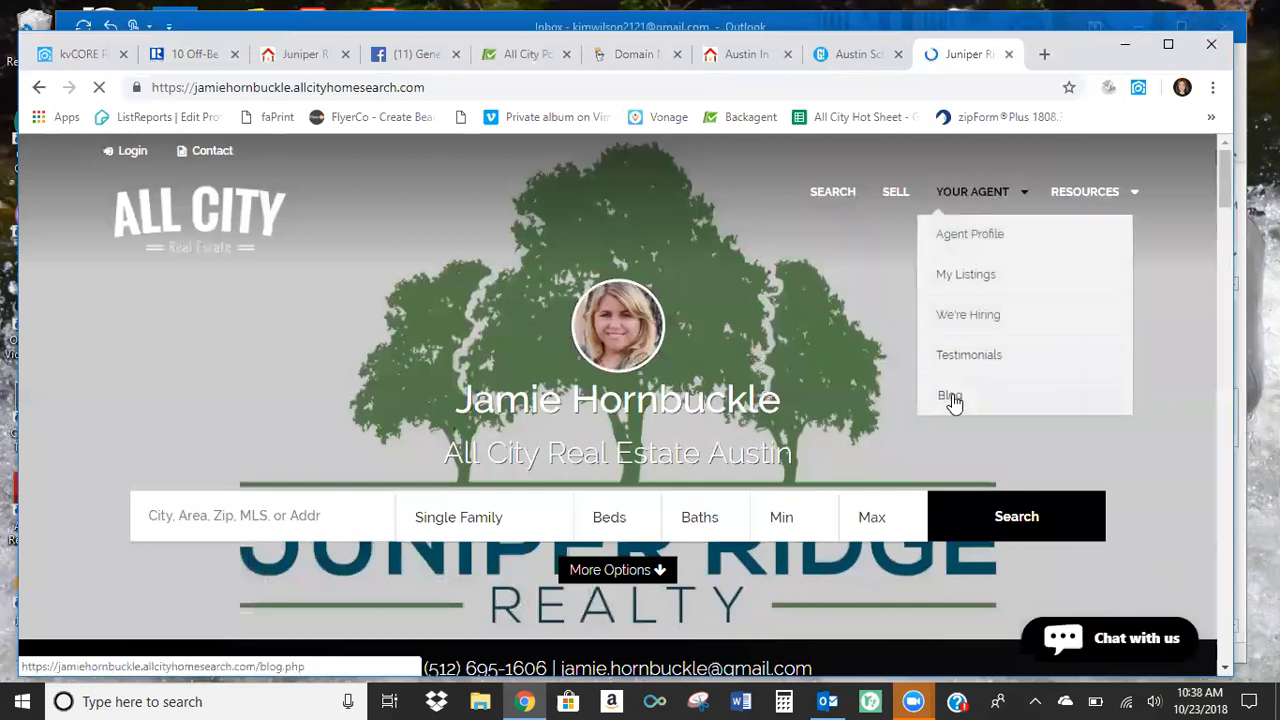
left_click(950, 398)
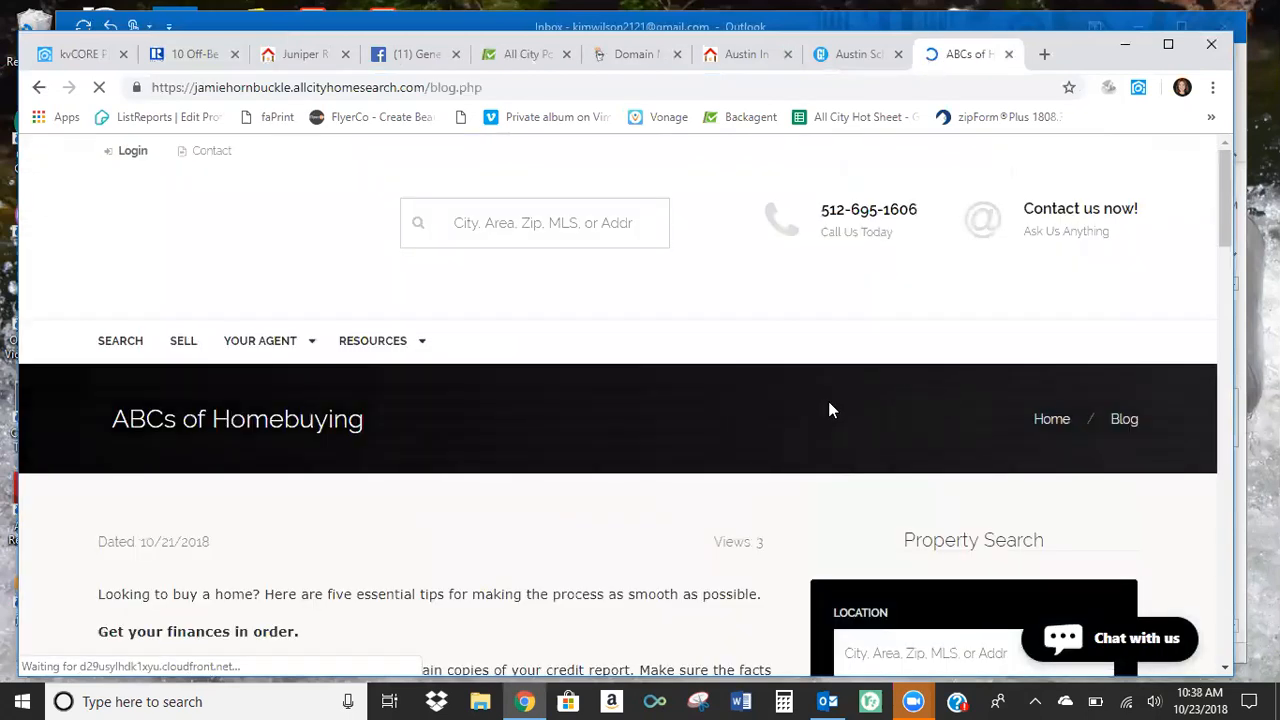
scroll(645, 388, "down", 1)
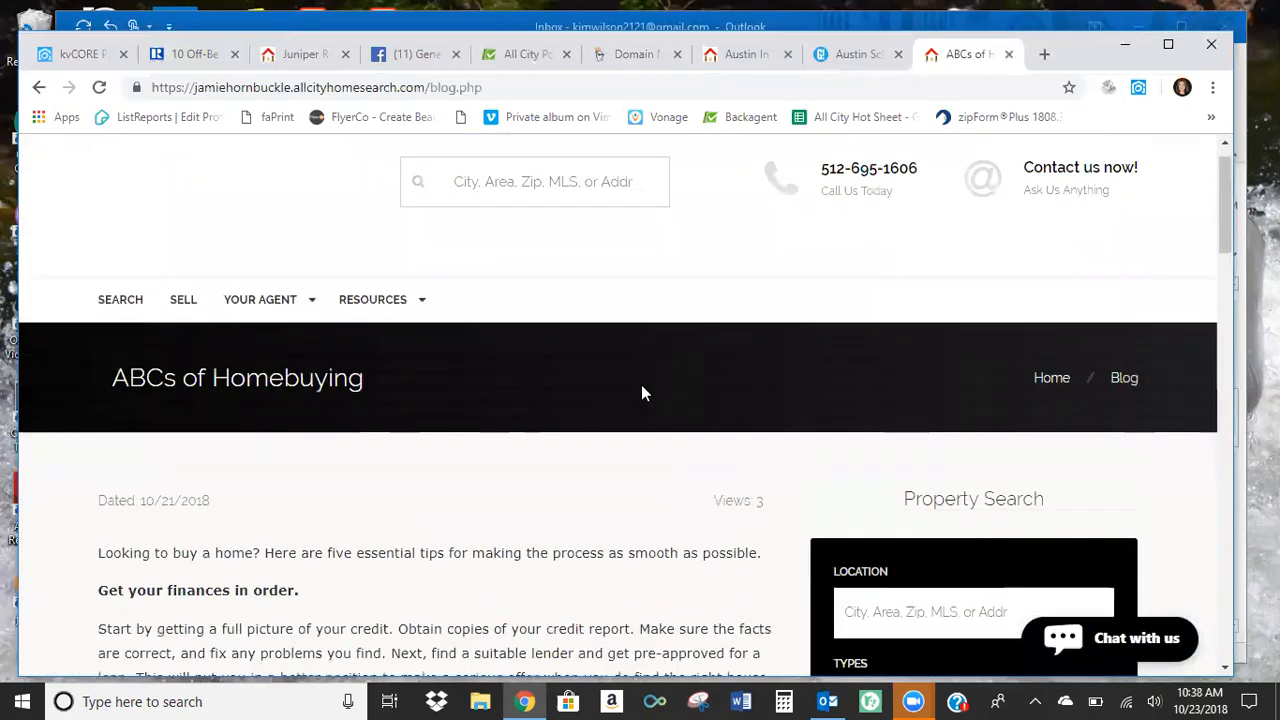
scroll(641, 392, "down", 1)
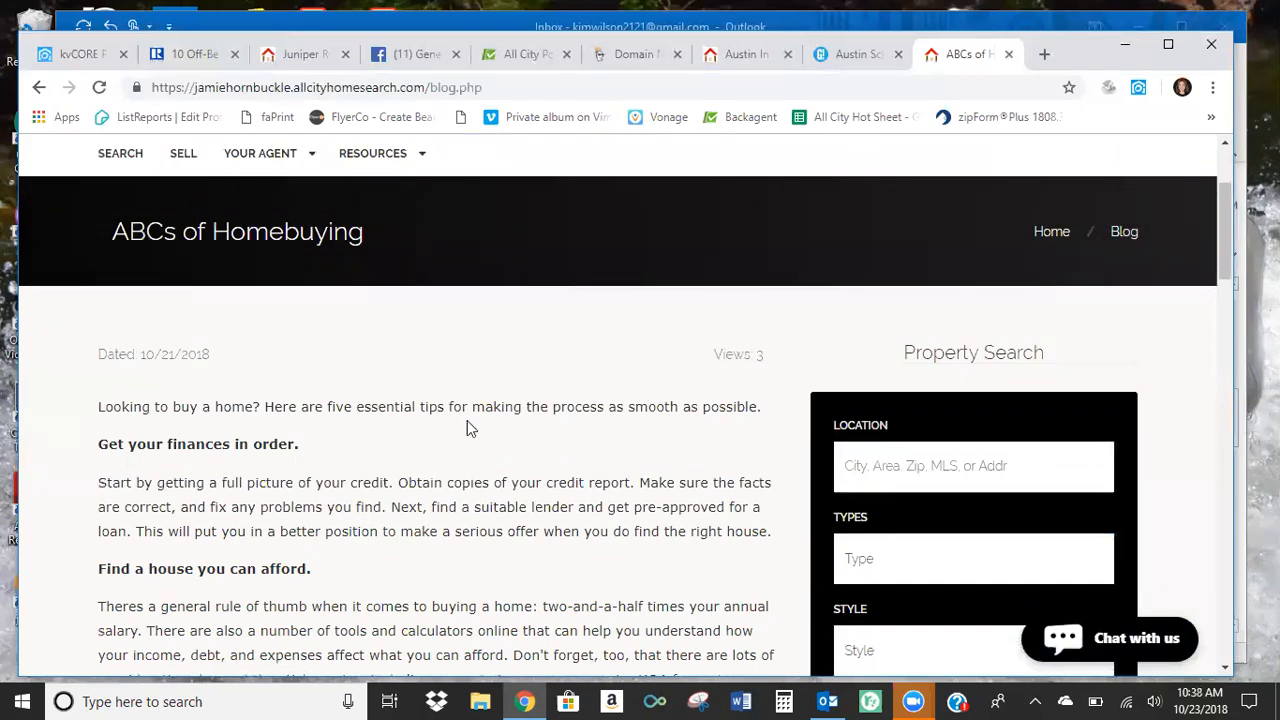
scroll(490, 416, "down", 1)
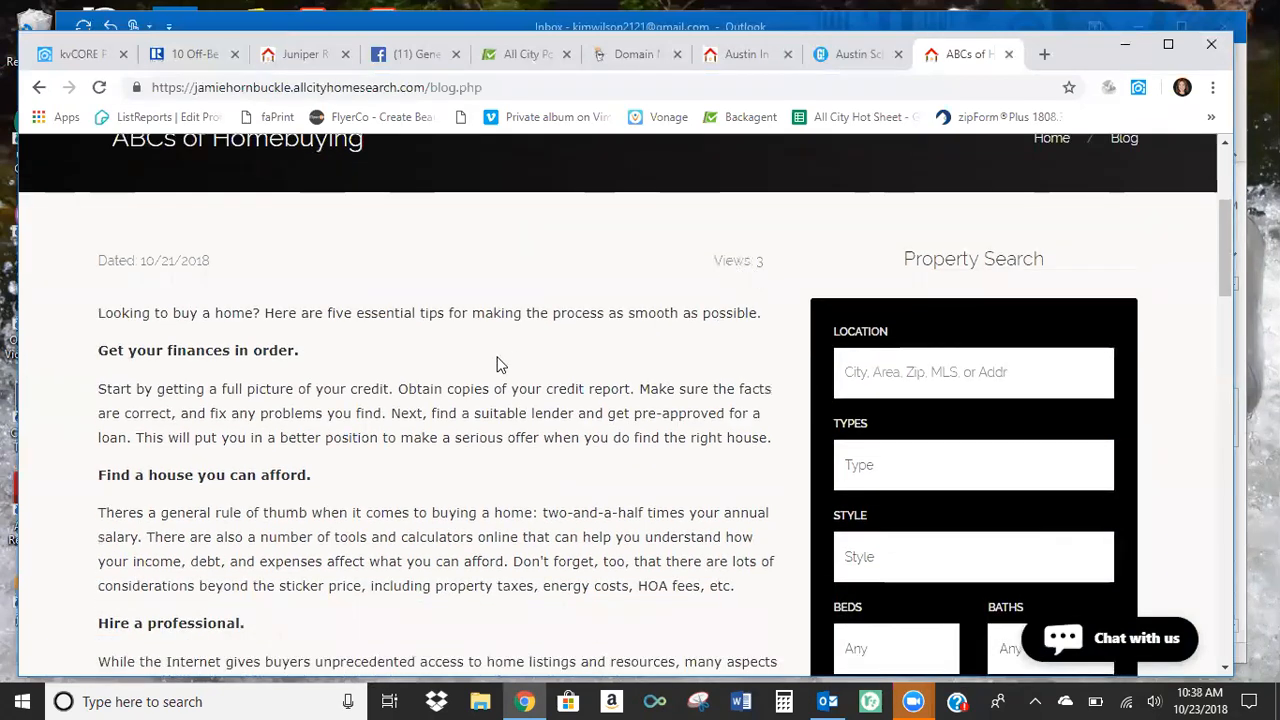
scroll(500, 365, "down", 1)
scroll(498, 356, "down", 7)
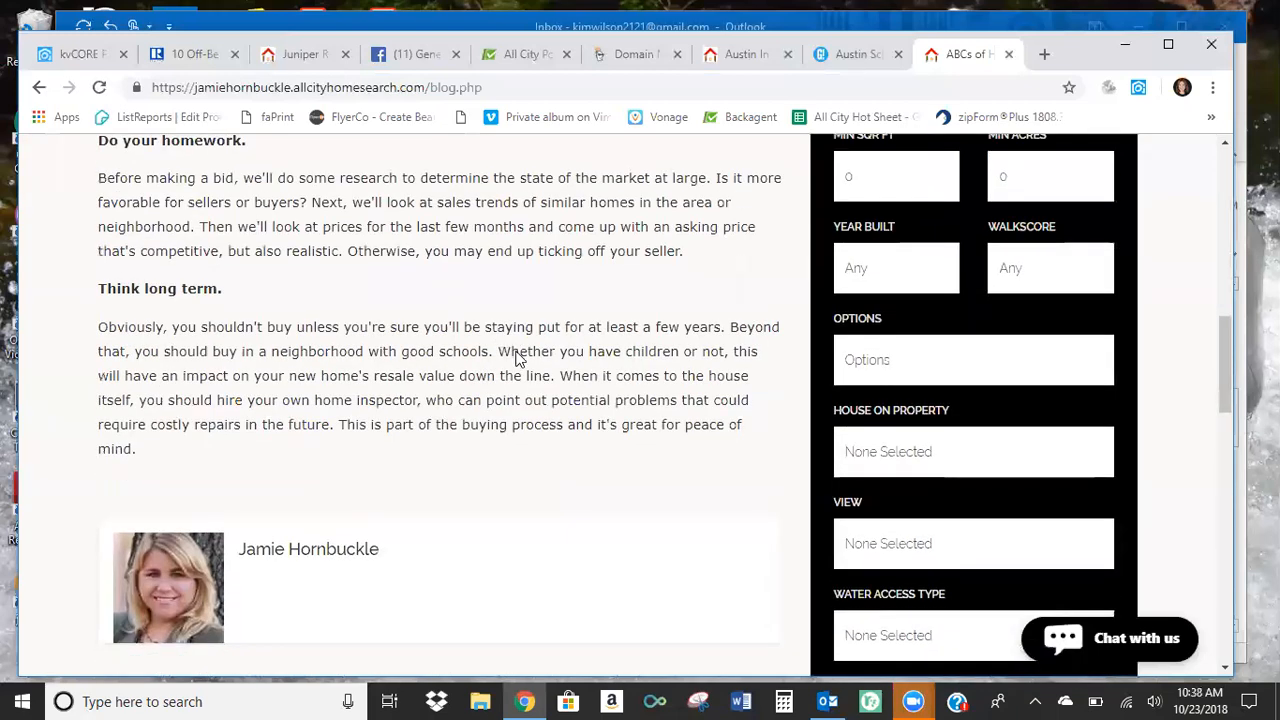
scroll(516, 352, "up", 10)
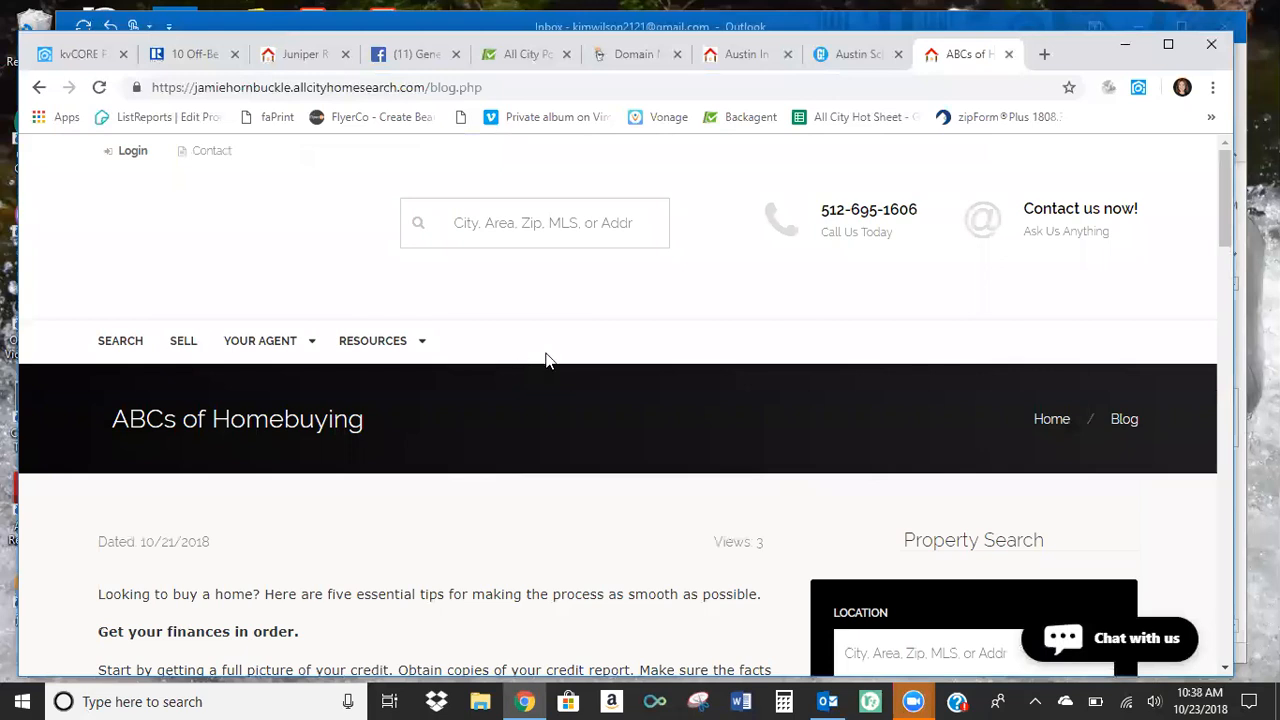
Open "Preparing Your Home to Sell!" from the latest blog posts and read through its repair, neutralize and stage advice.
scroll(551, 356, "down", 7)
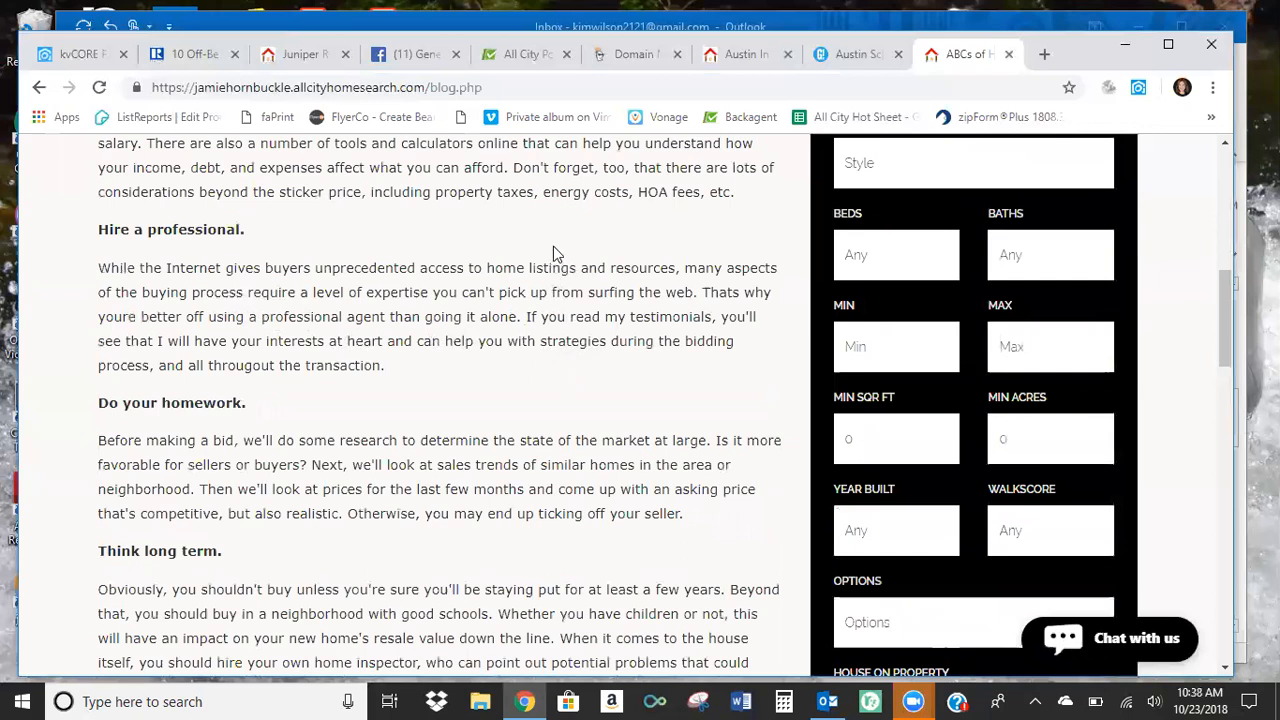
scroll(553, 246, "down", 8)
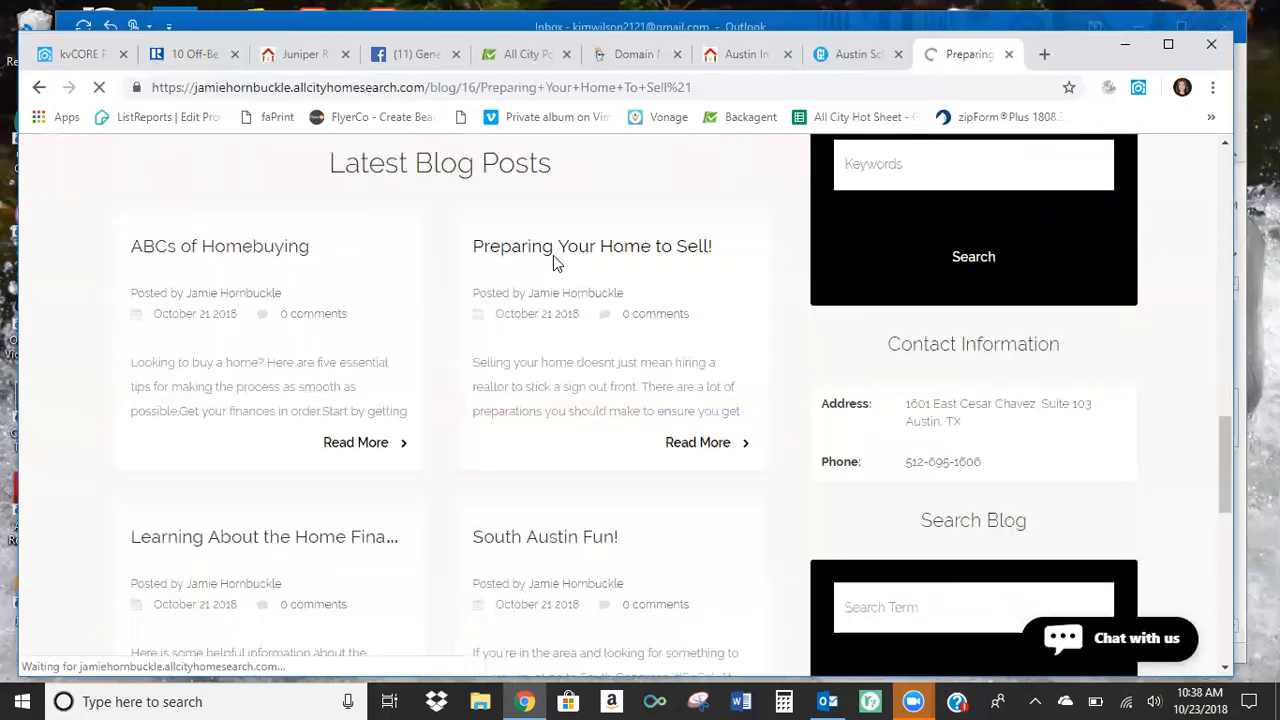
scroll(532, 372, "down", 2)
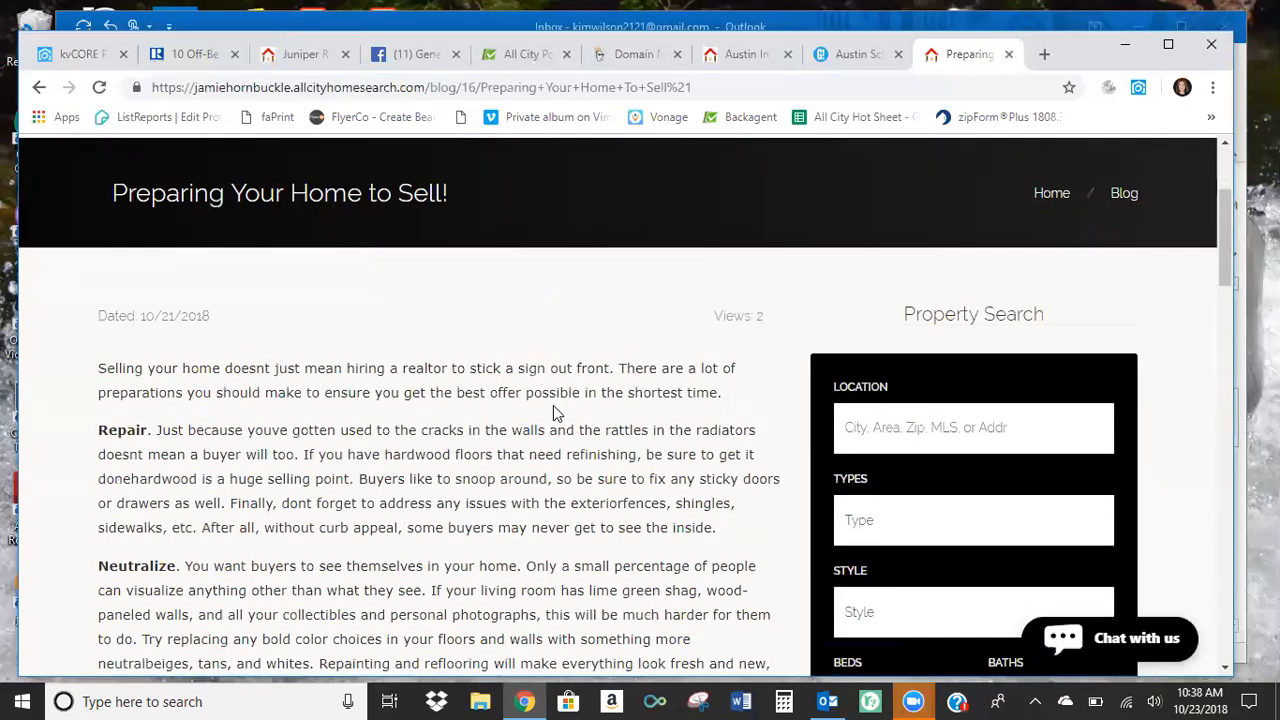
scroll(537, 404, "down", 3)
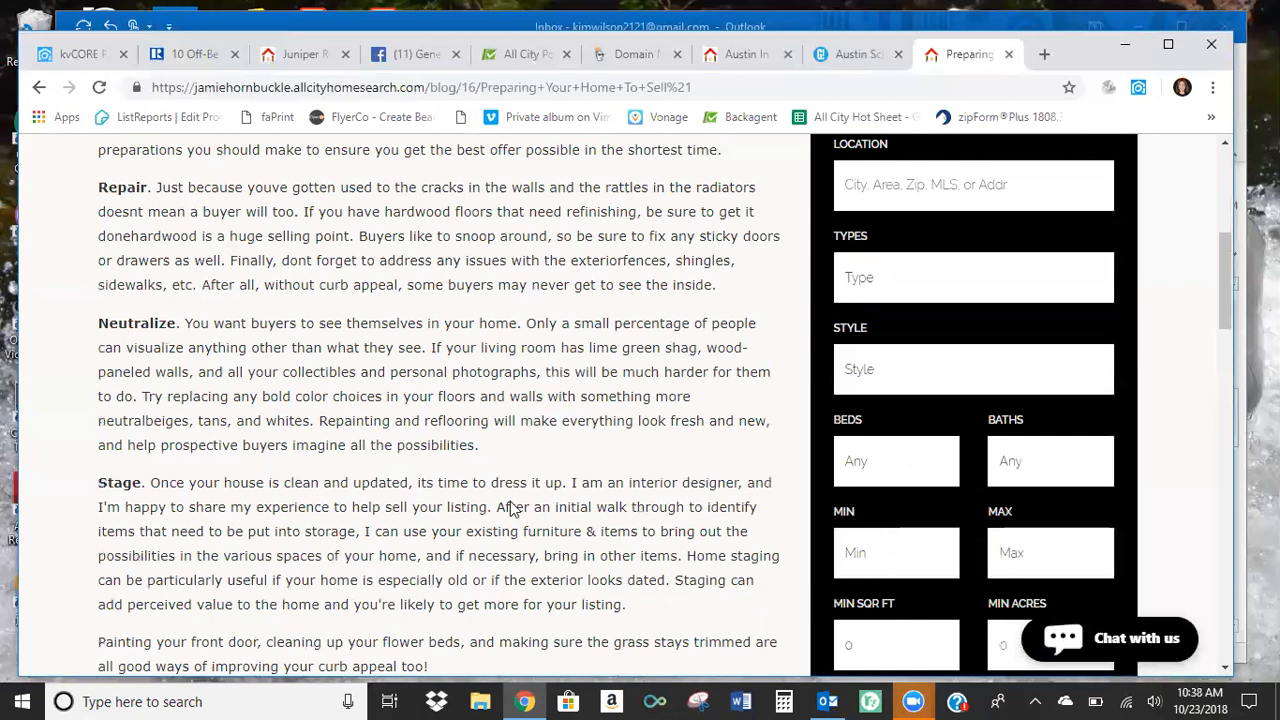
left_click(100, 88)
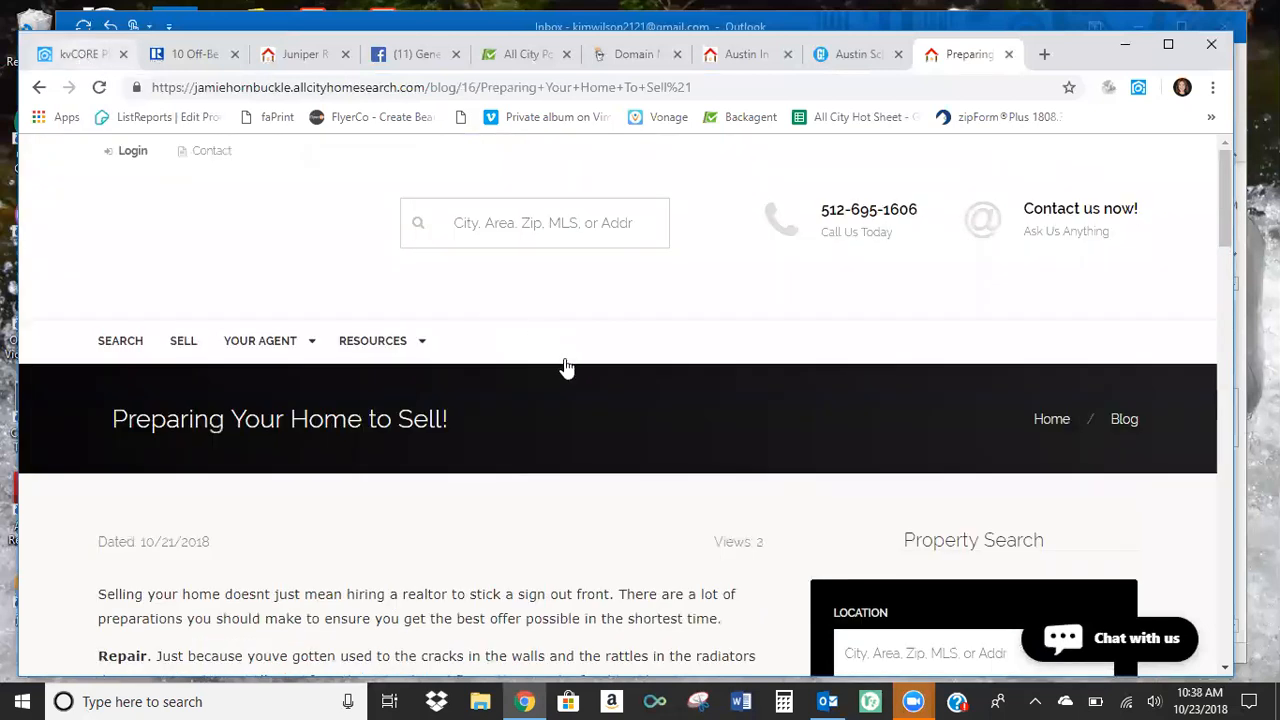
Switch back to kvCORE and open the QR Codes embeds, ready for an MLS number in the listing QR code search.
left_click(84, 54)
scroll(405, 429, "up", 1)
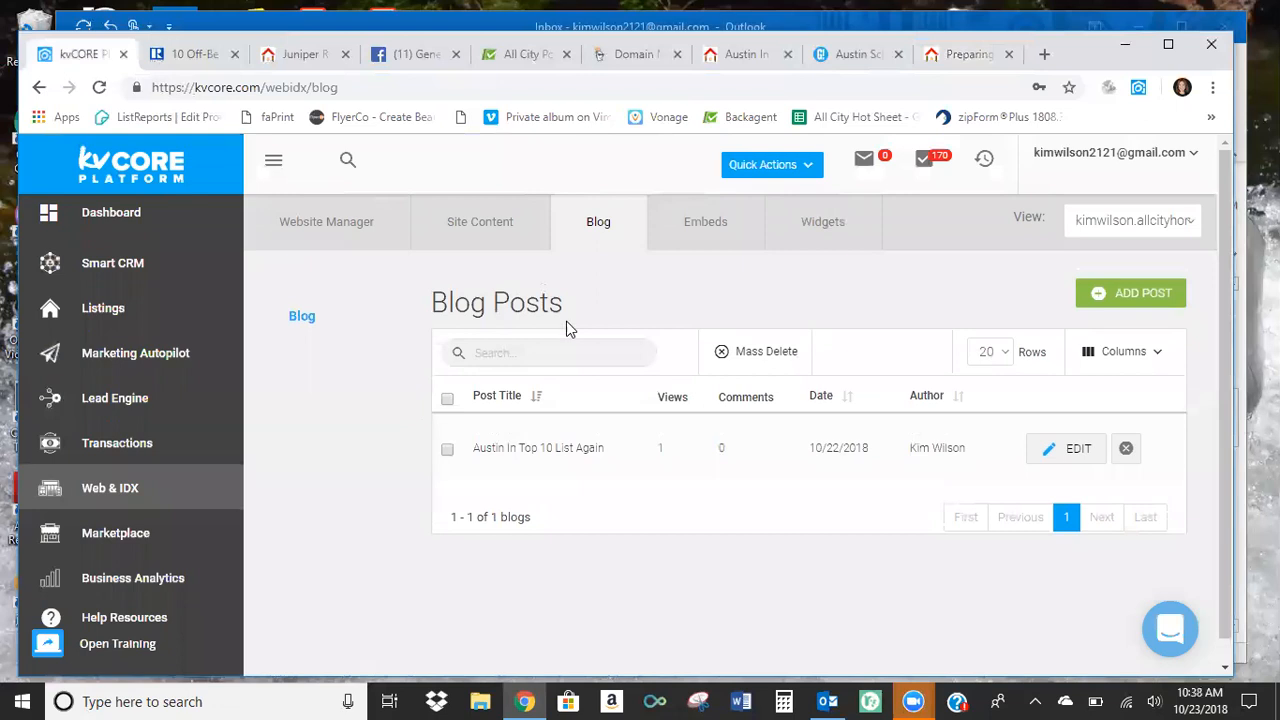
left_click(705, 224)
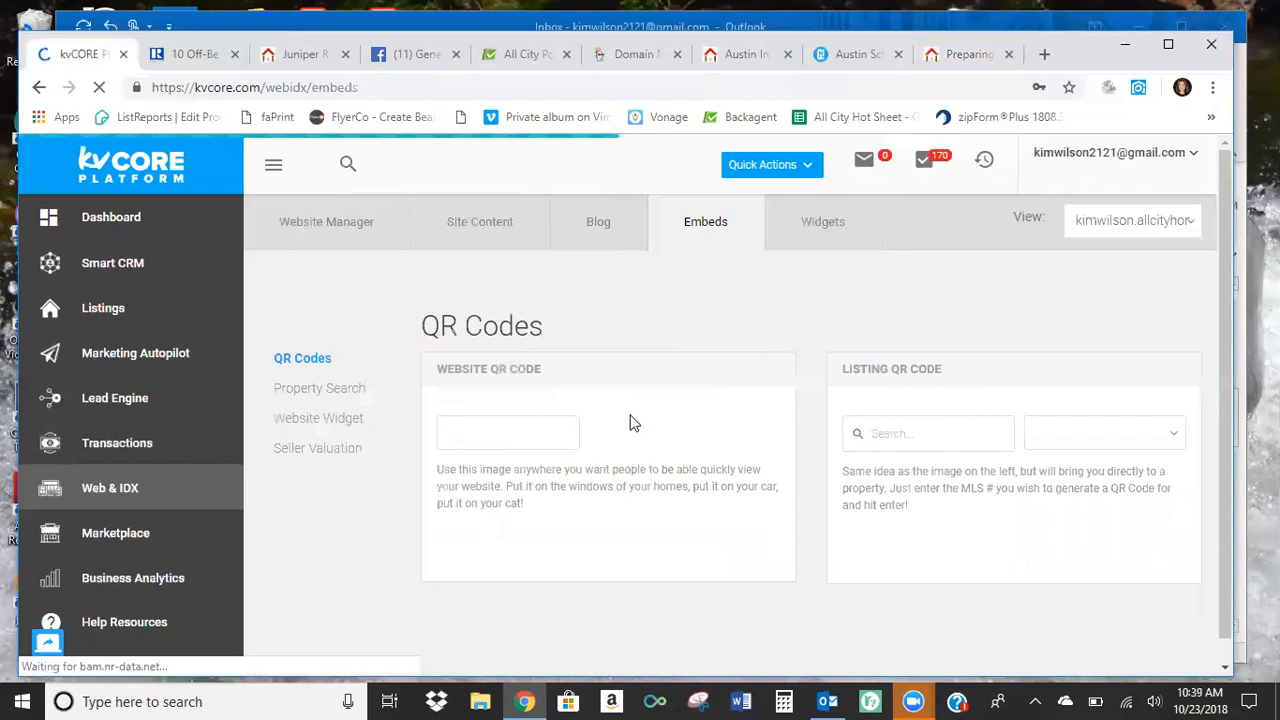
scroll(560, 430, "down", 1)
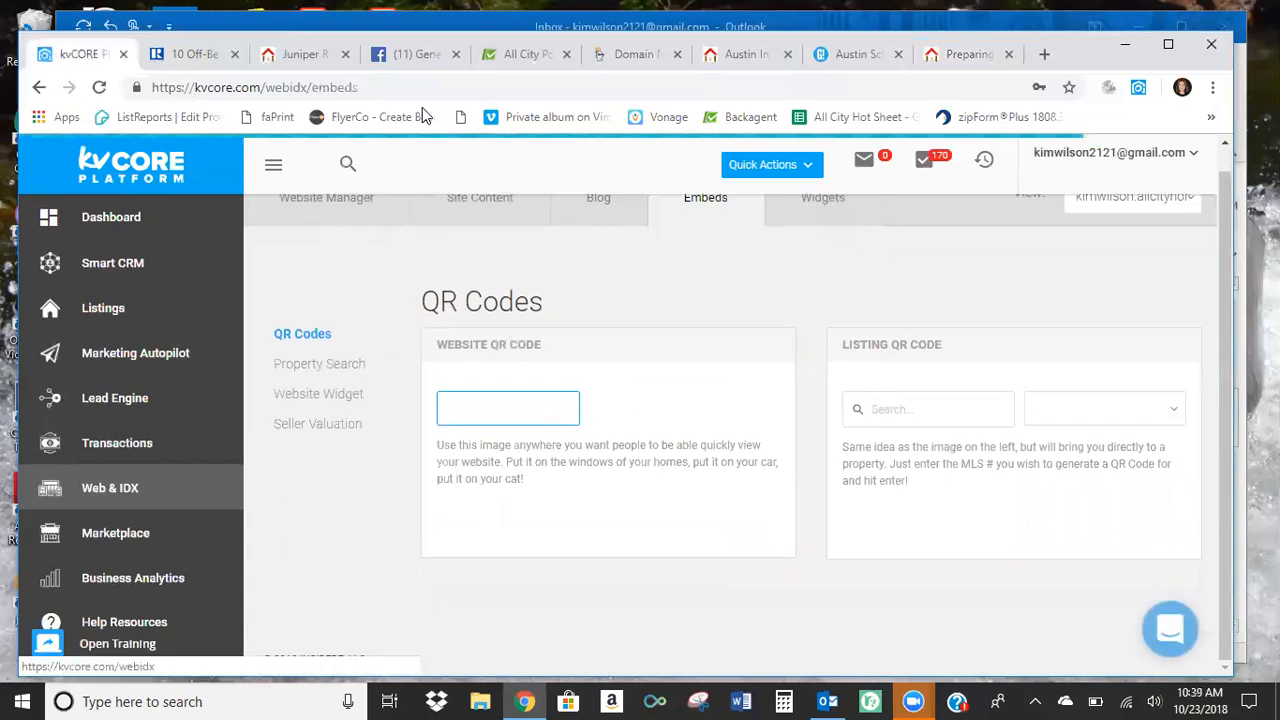
left_click(900, 409)
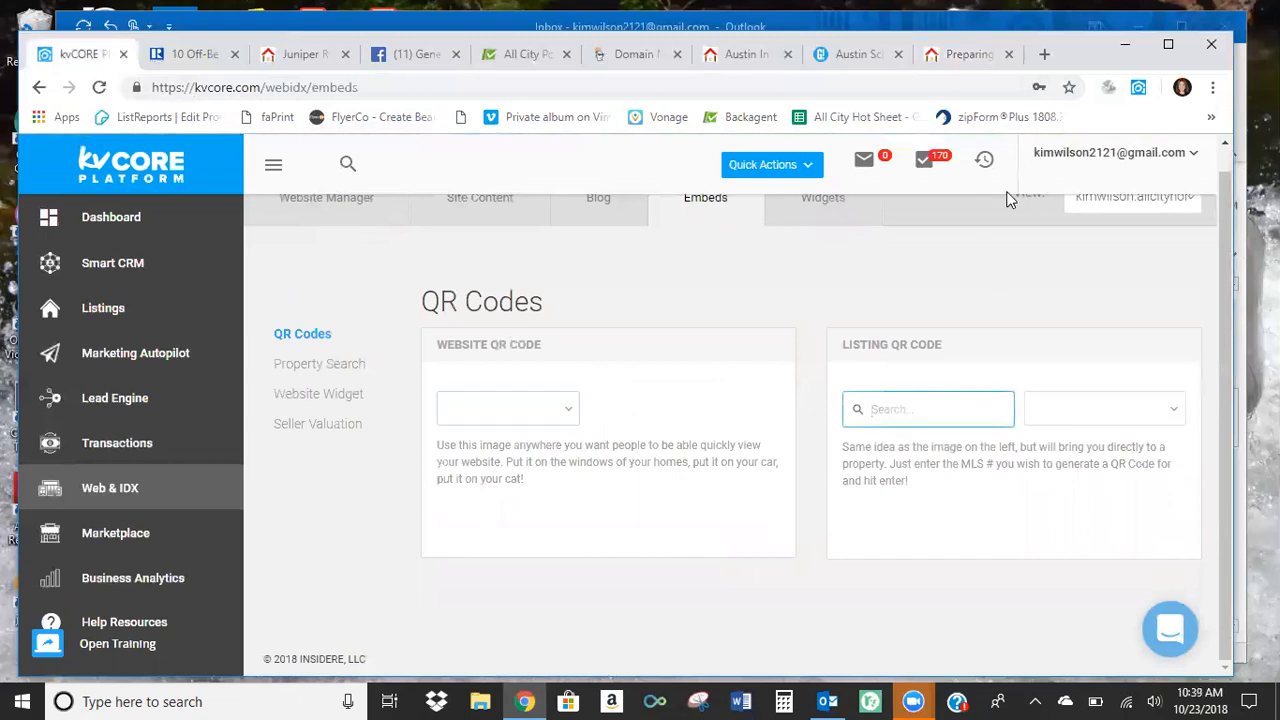
Open abor.com in a new browser tab and sign in to the Austin Board of REALTORS MLS portal.
left_click(1044, 54)
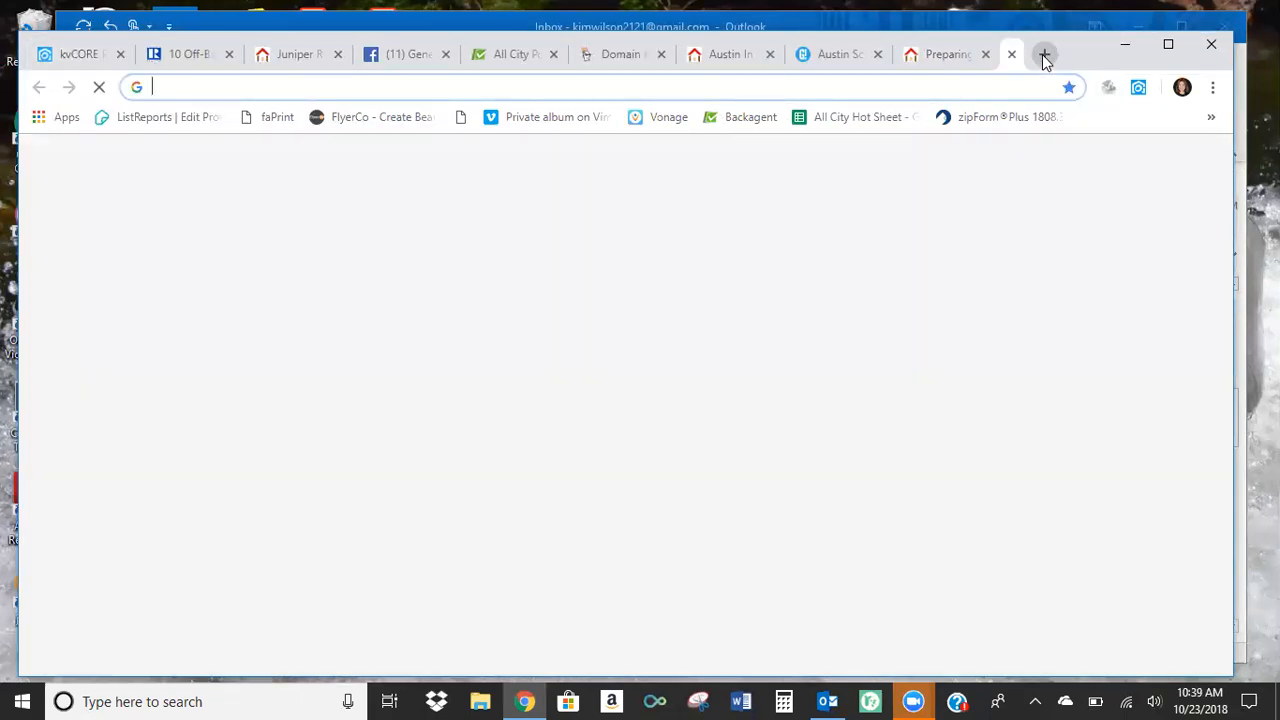
type("a")
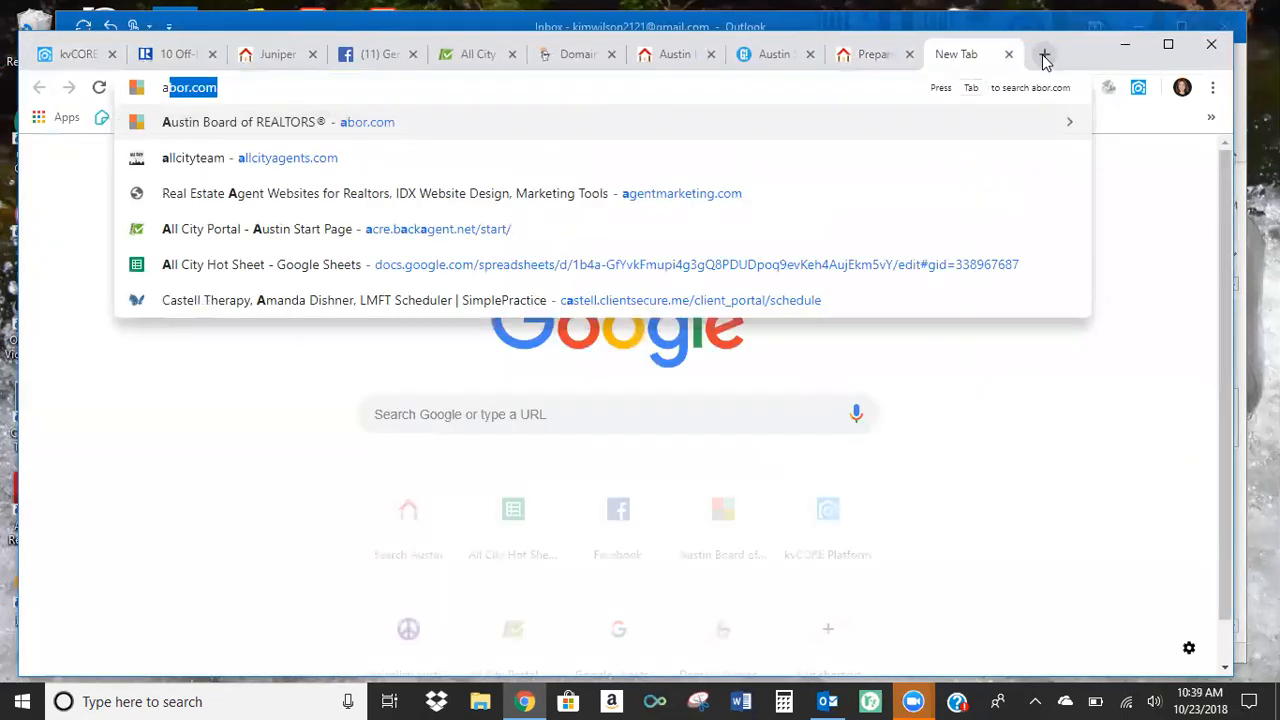
key("Return")
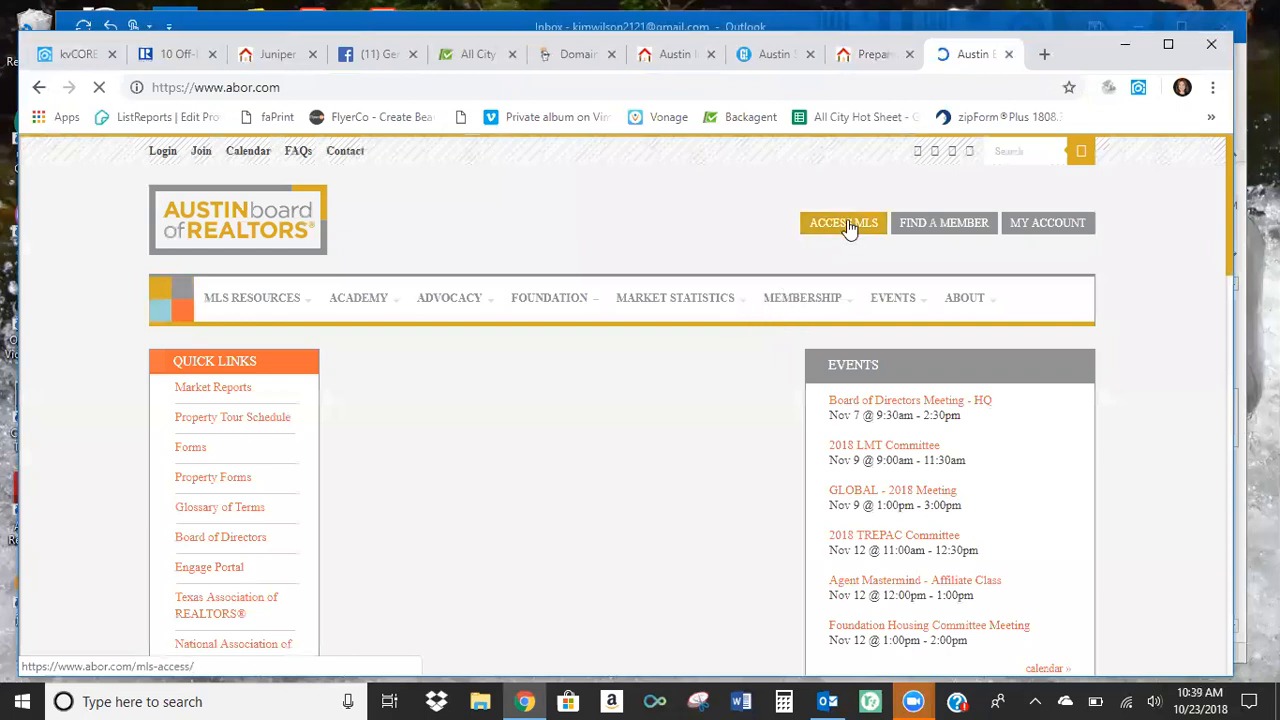
left_click(848, 226)
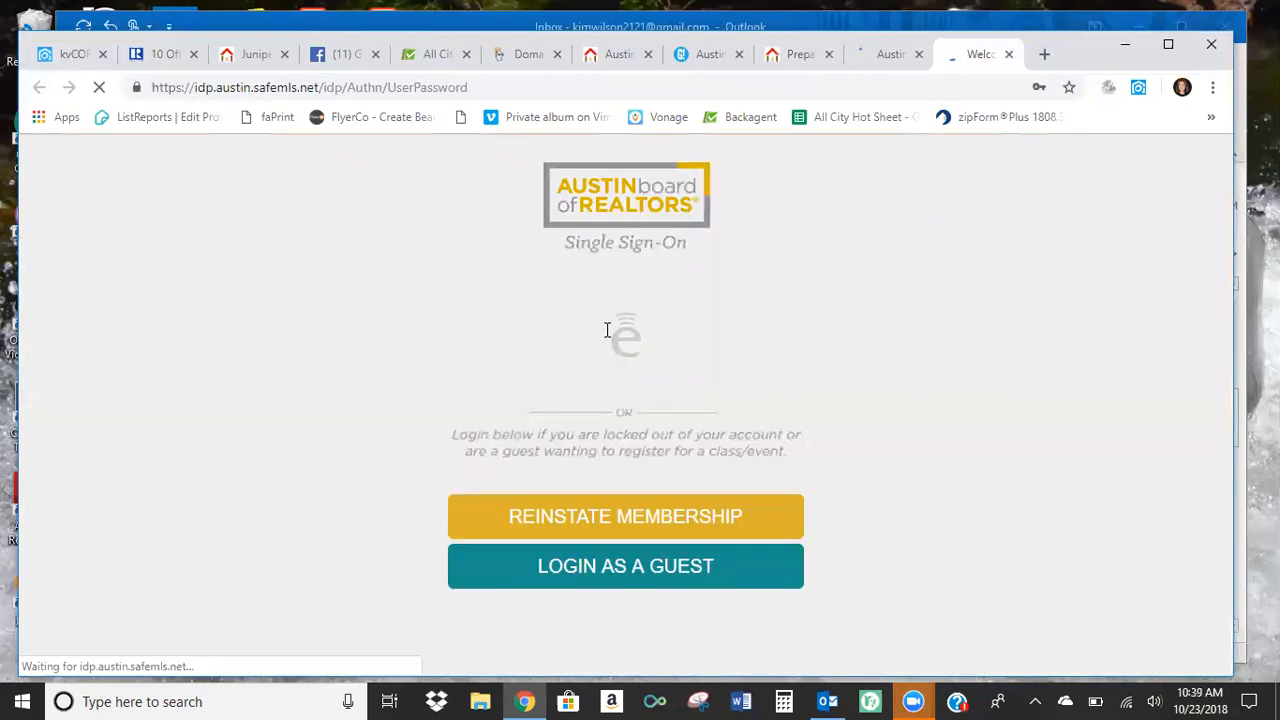
left_click(624, 487)
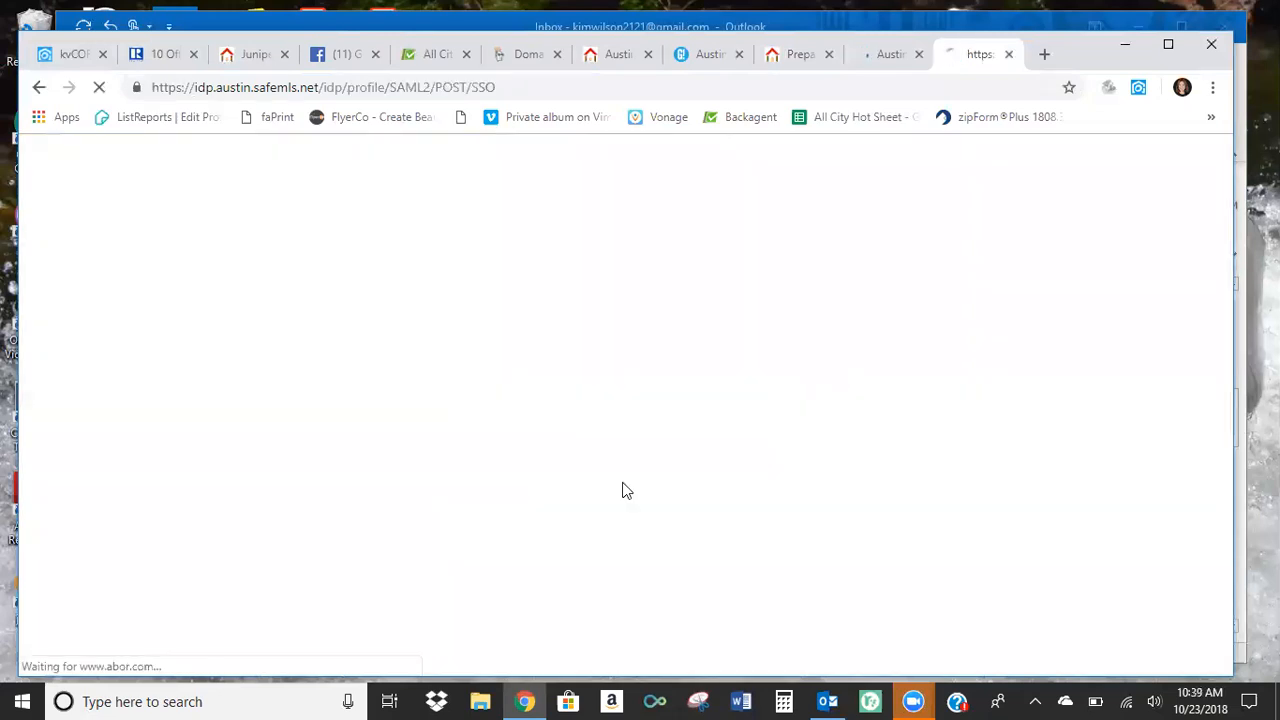
left_click(918, 54)
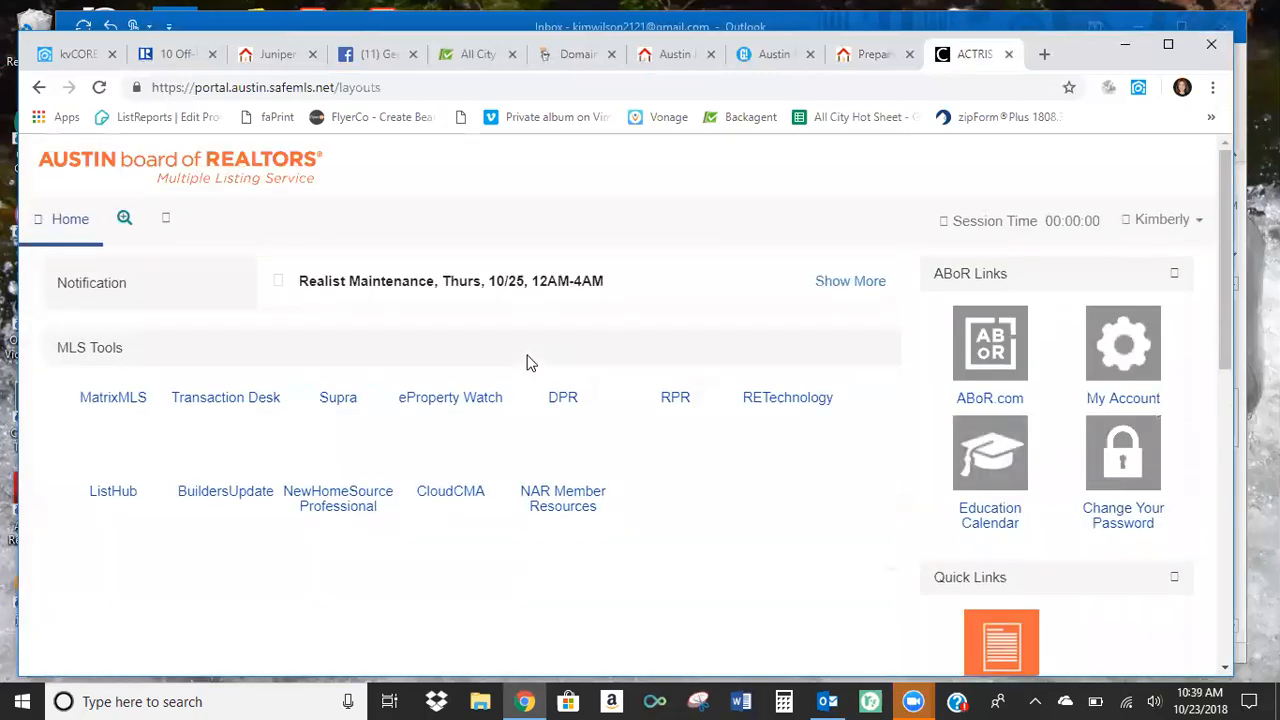
Open the agent's active listings in MatrixMLS, postponing the news notice, and copy the first listing's MLS number.
left_click(110, 408)
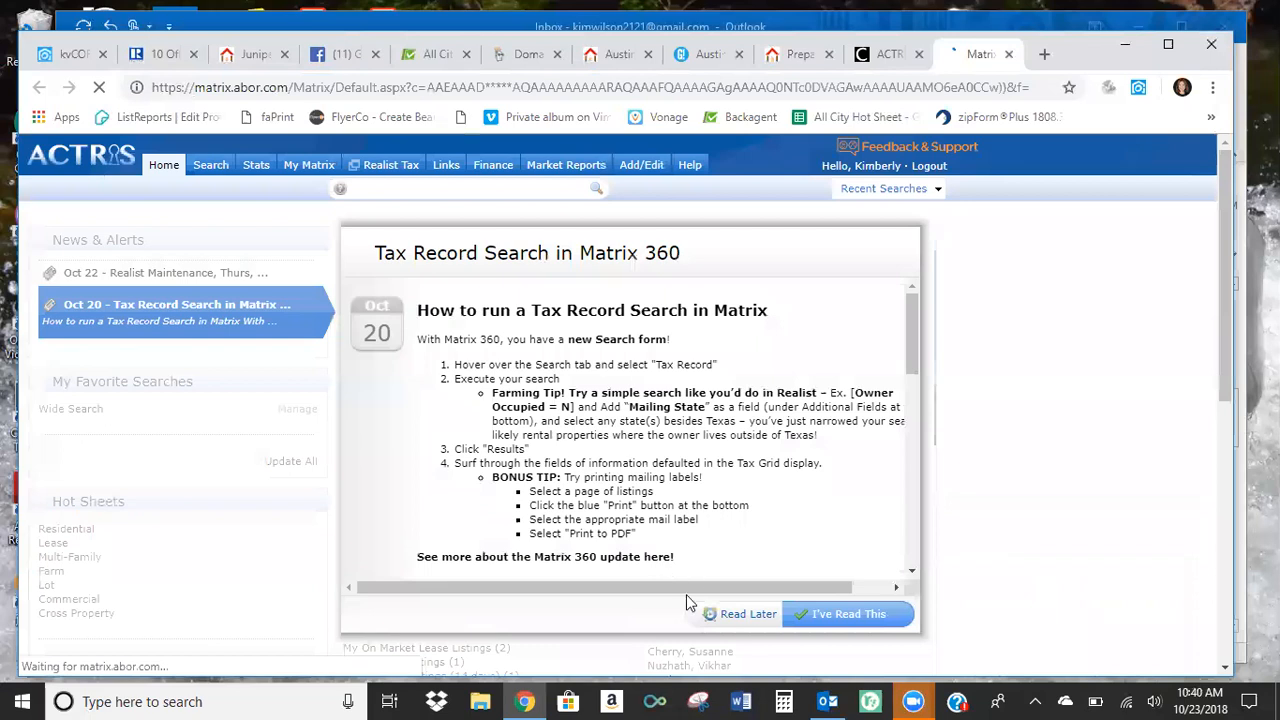
left_click(750, 613)
left_click(400, 620)
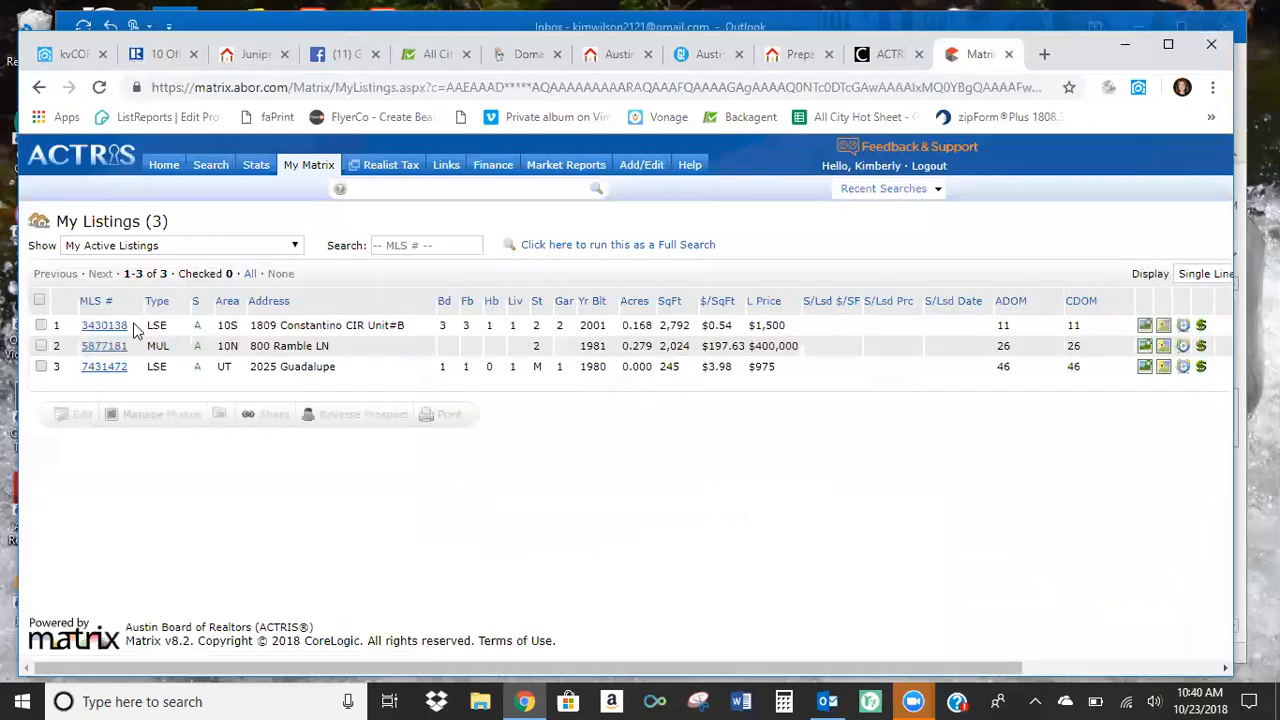
left_click_drag(132, 325, 88, 330)
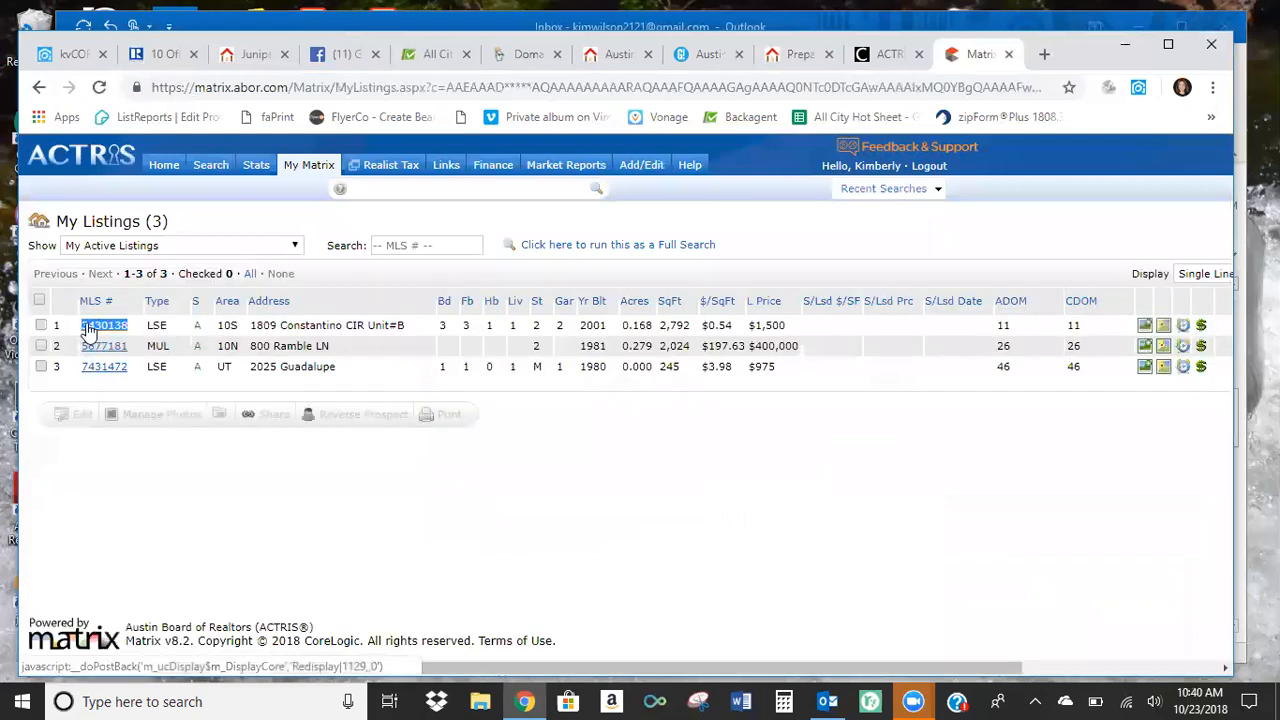
right_click(88, 328)
left_click(125, 472)
Switch to kvCORE and generate a listing QR code for MLS number 3430138 on the agent's allcityhomesearch.com website.
left_click(70, 54)
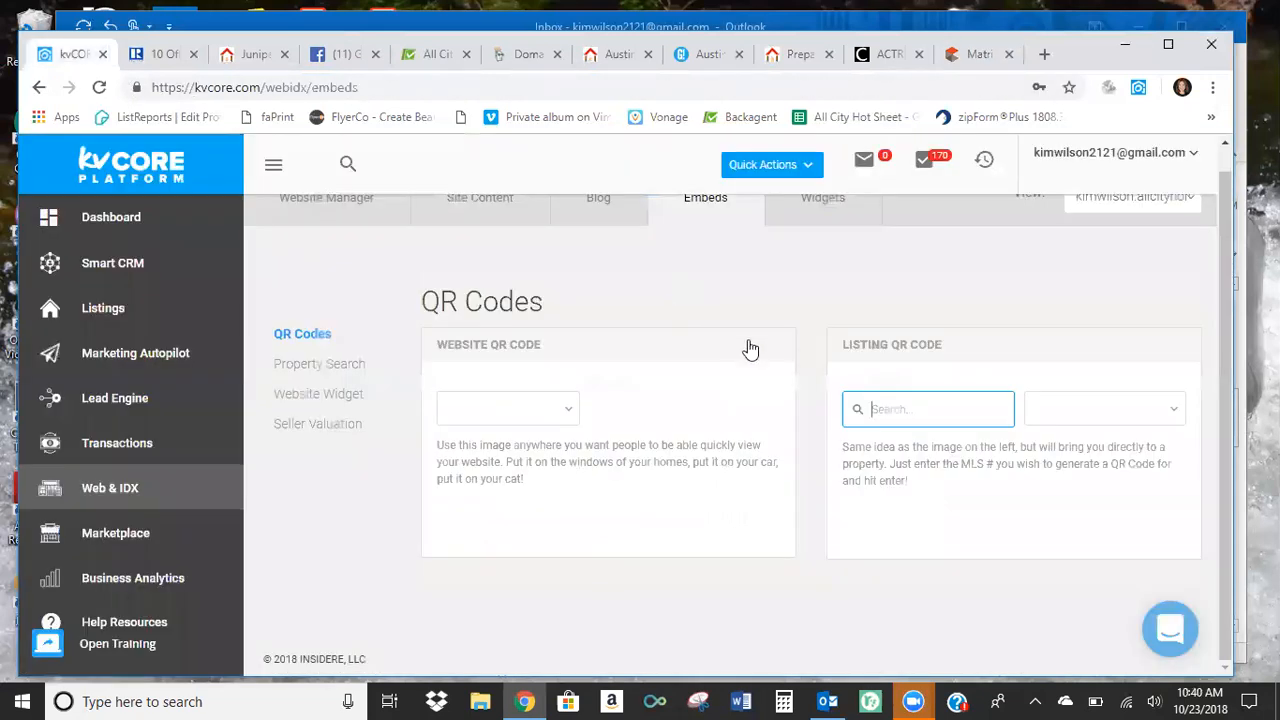
right_click(876, 410)
left_click(929, 283)
left_click(1177, 407)
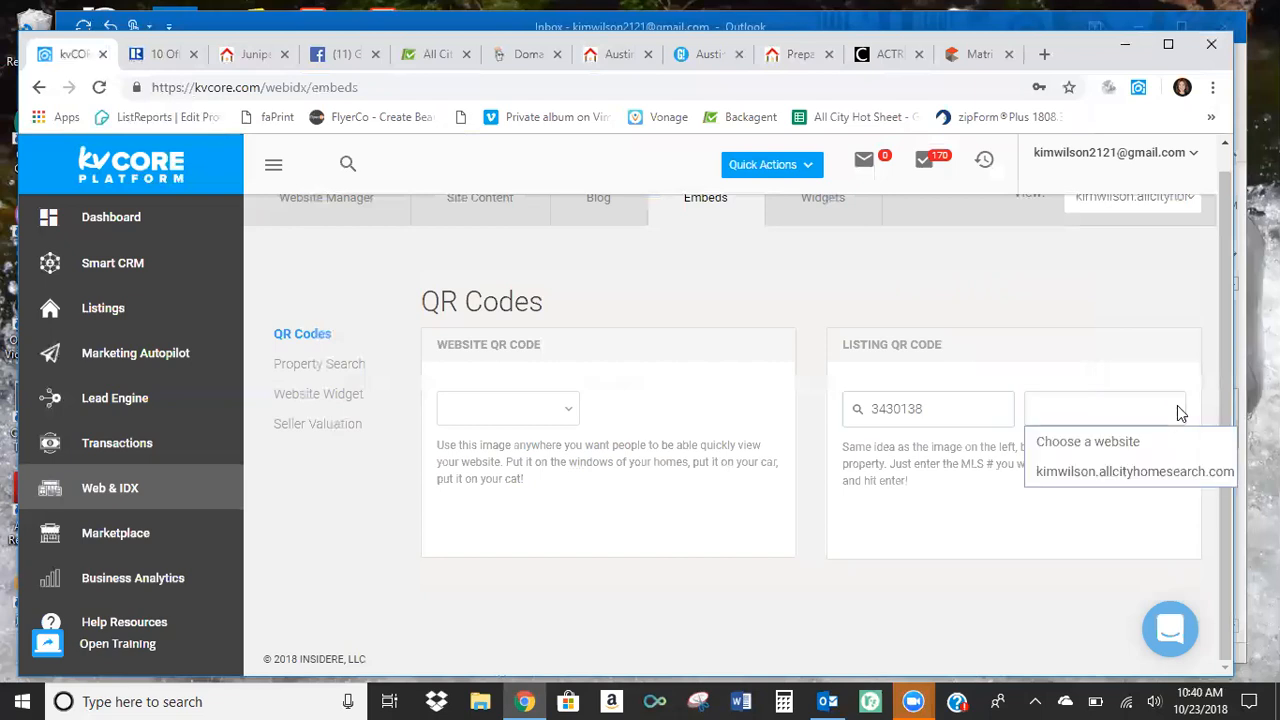
left_click(1143, 472)
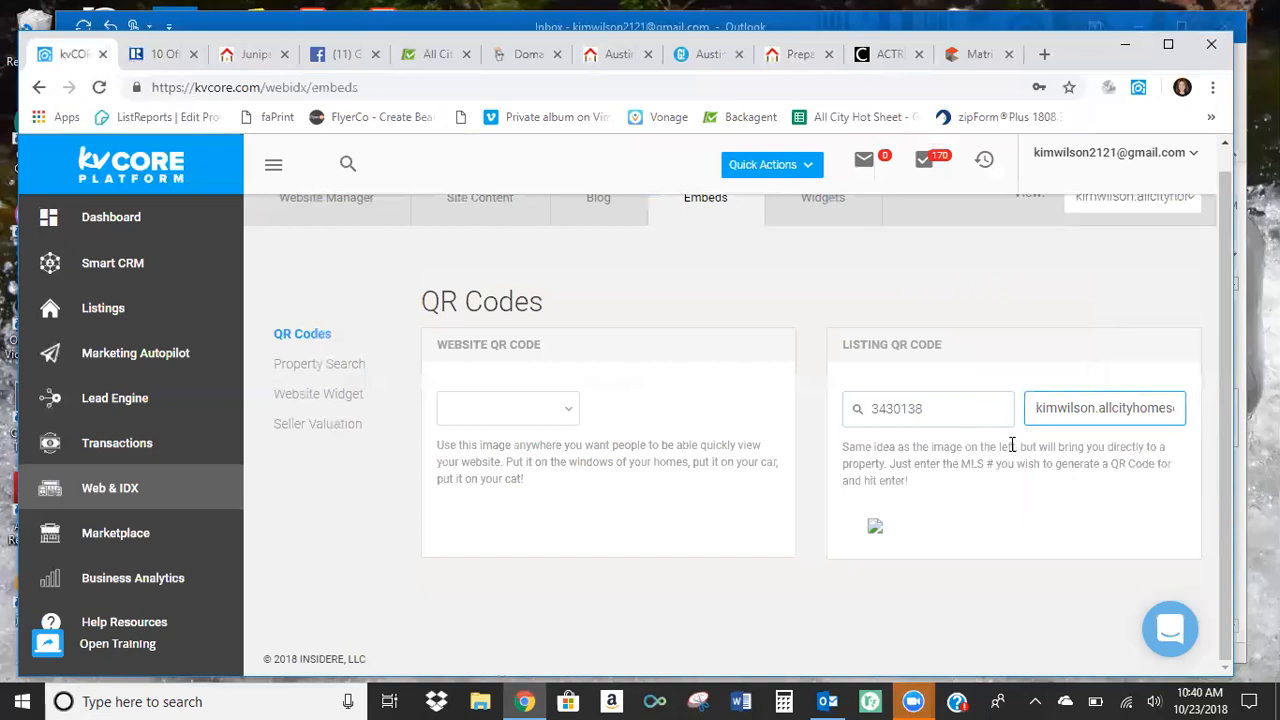
left_click(856, 410)
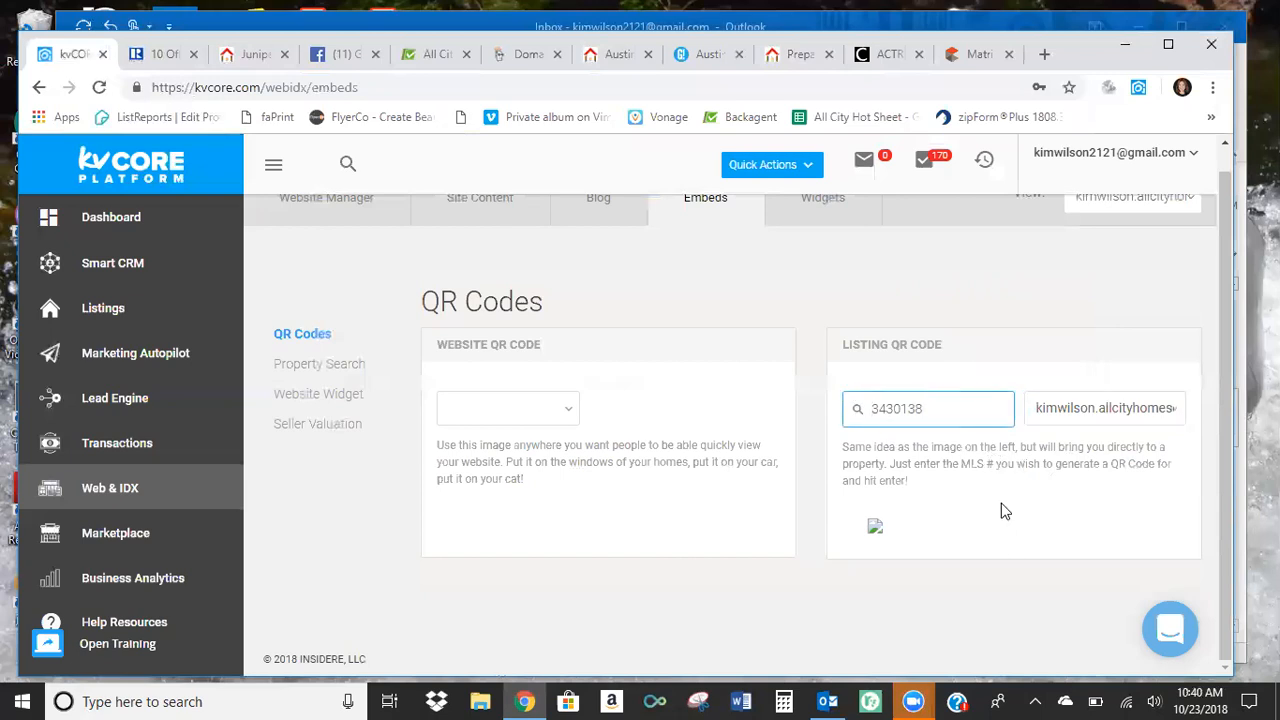
Generate a website QR code for the agent's allcityhomesearch.com site and open its image in a new browser tab.
left_click(571, 412)
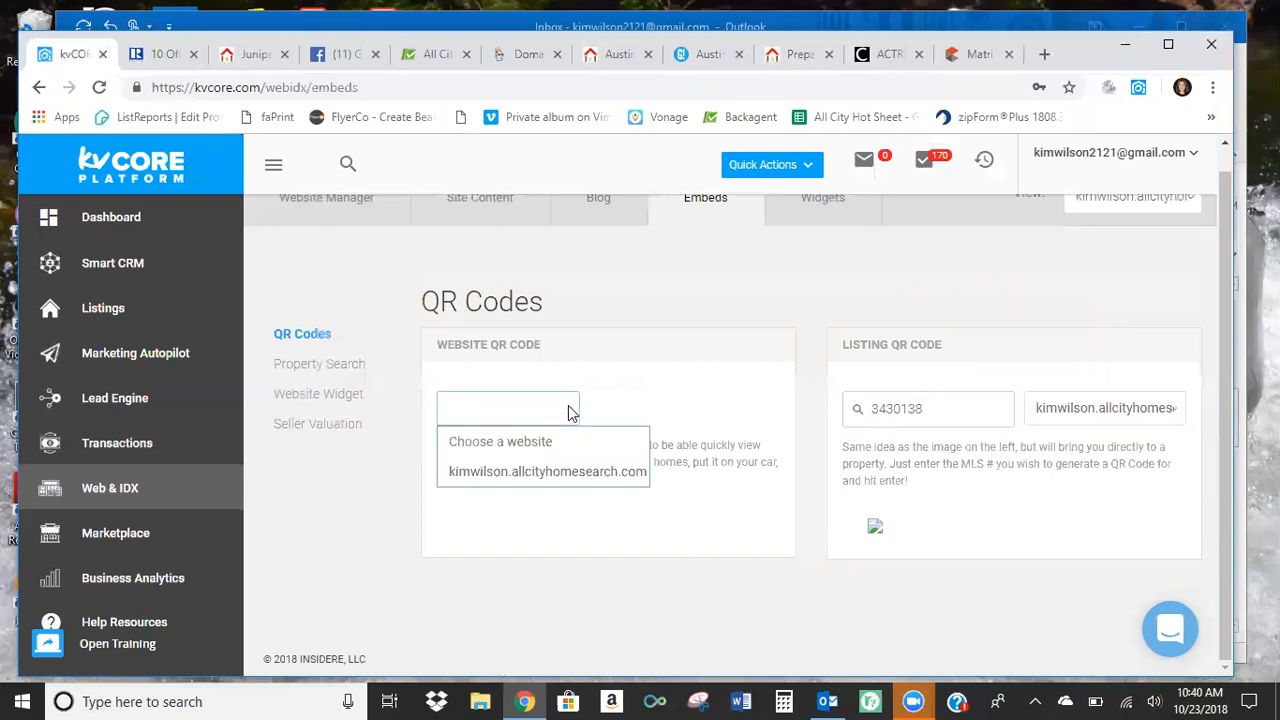
left_click(549, 467)
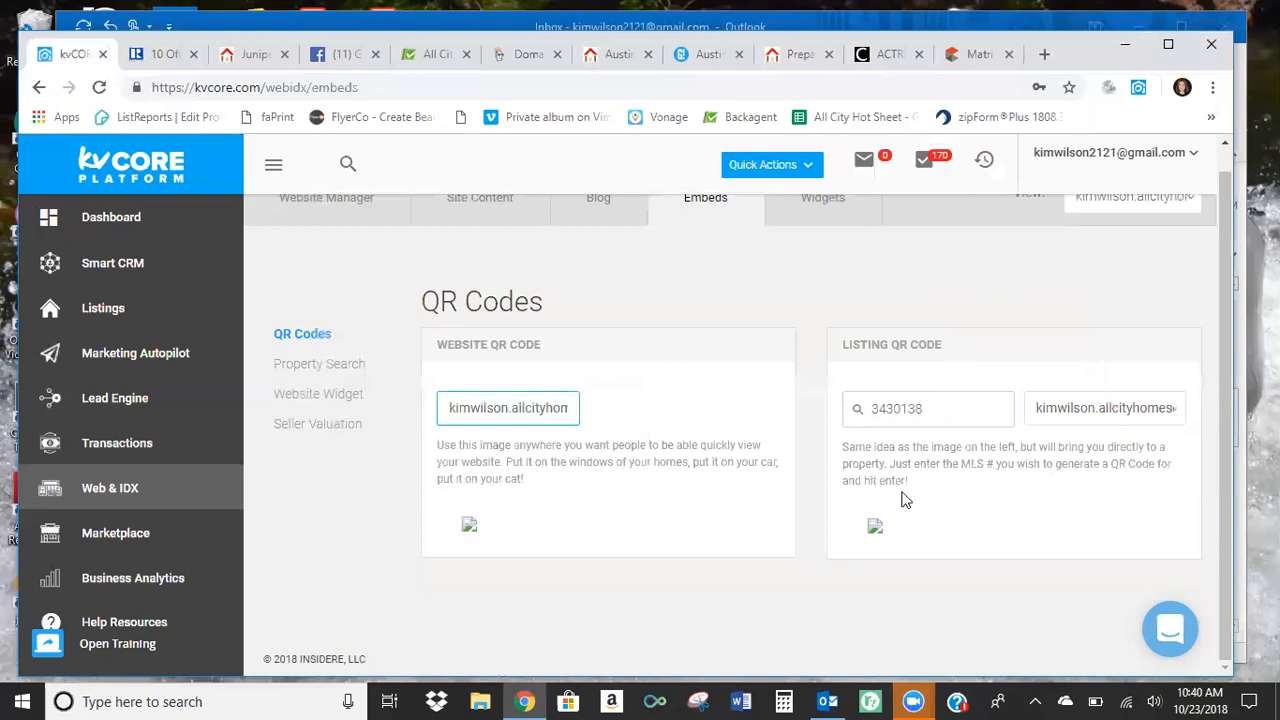
right_click(469, 533)
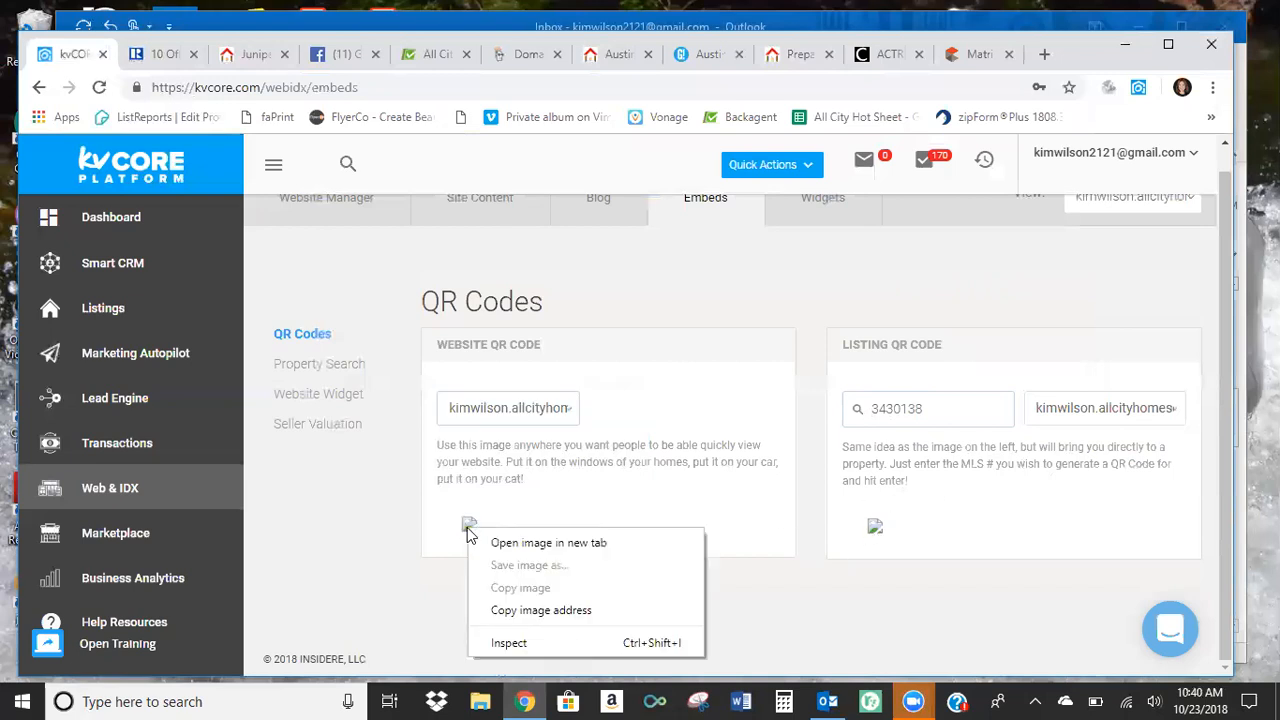
left_click(548, 543)
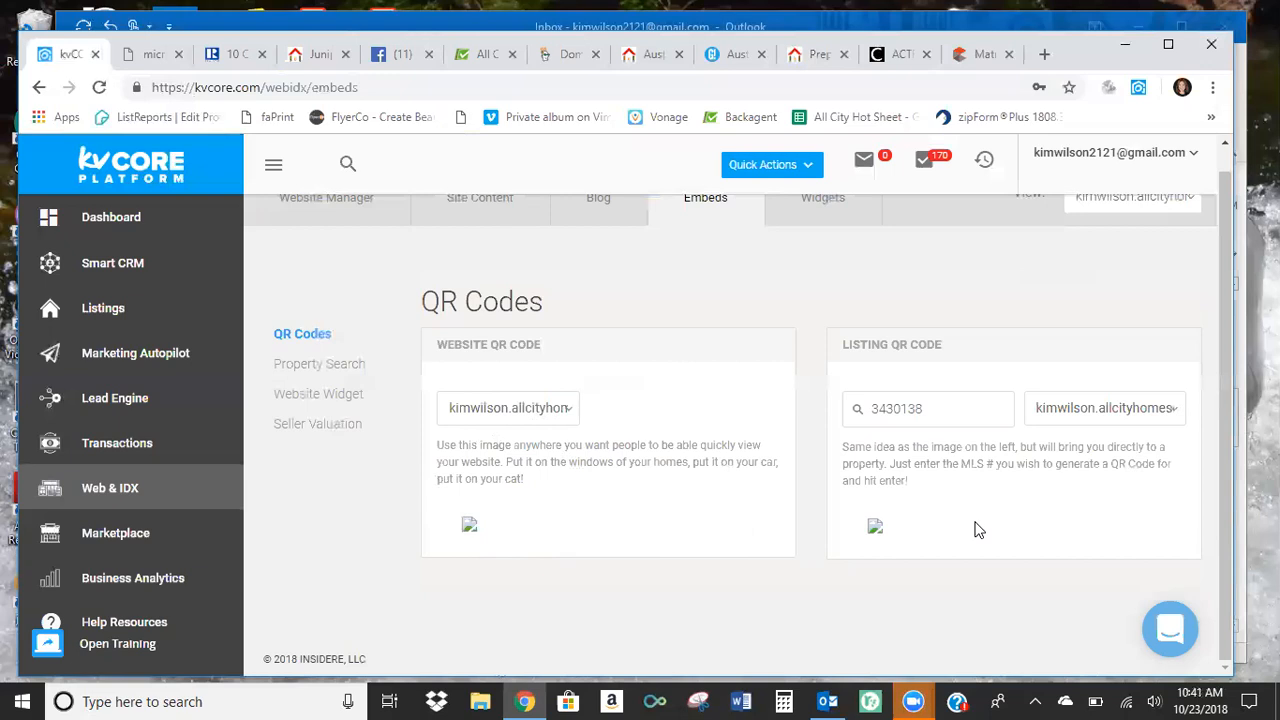
Open the Property Search embed codes for placing the search widget on another website.
scroll(527, 383, "up", 1)
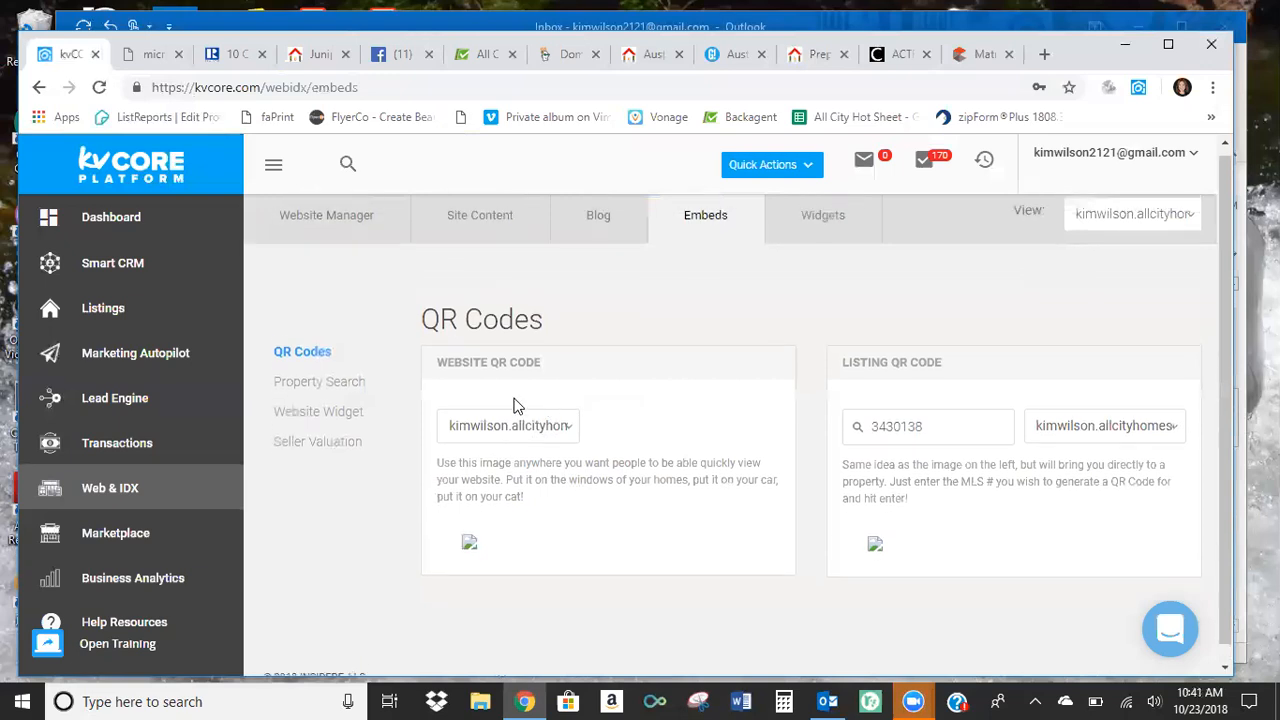
left_click(320, 390)
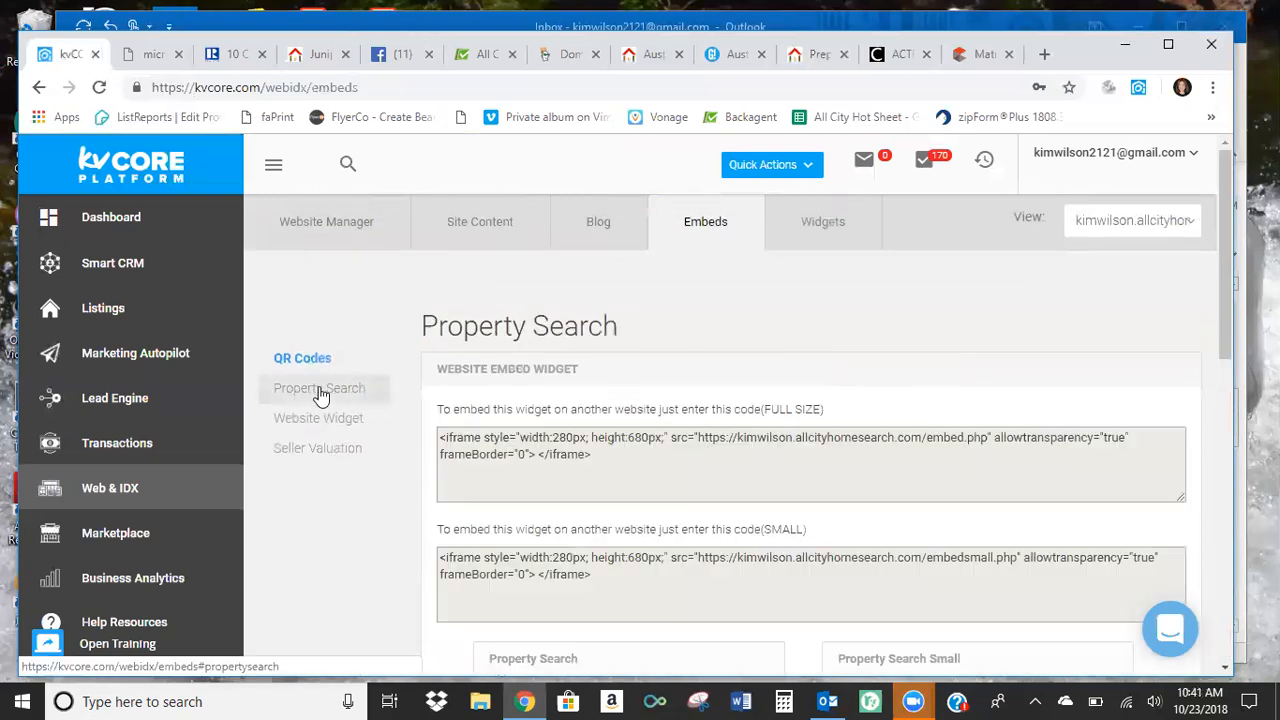
Examine the full-size and small Property Search embed codes and compare their widget previews.
scroll(403, 394, "down", 2)
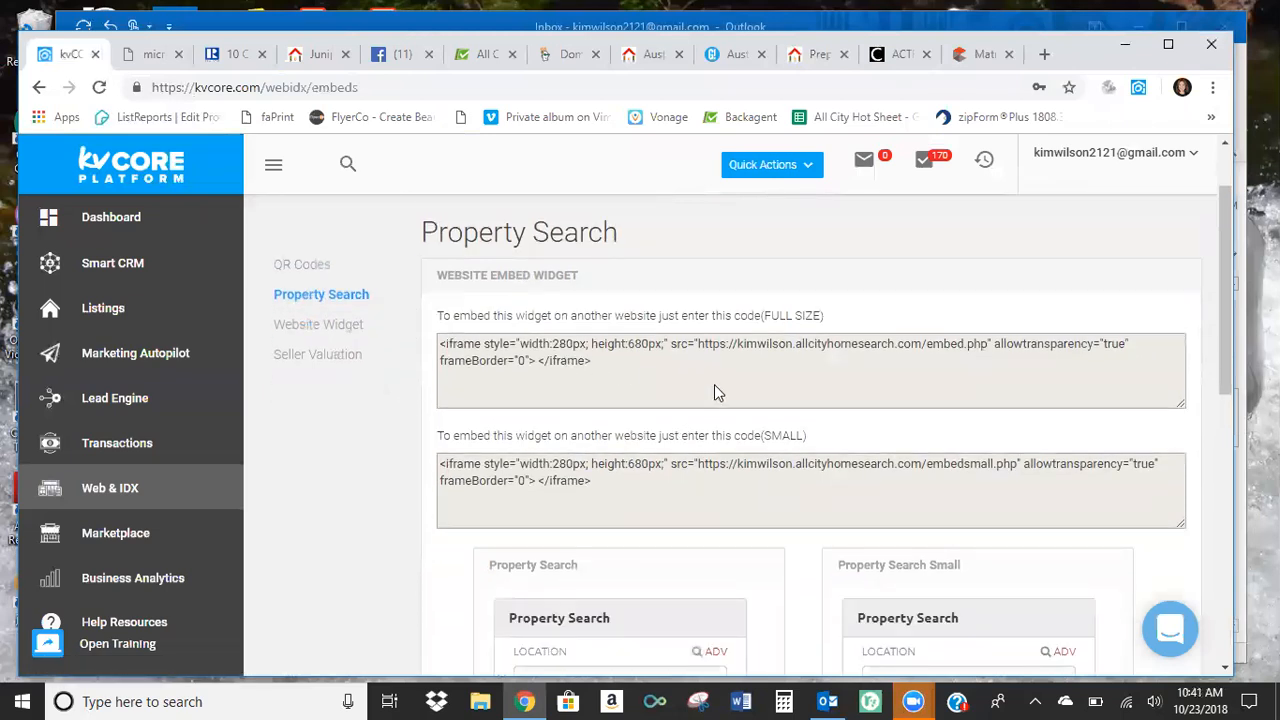
scroll(714, 390, "down", 3)
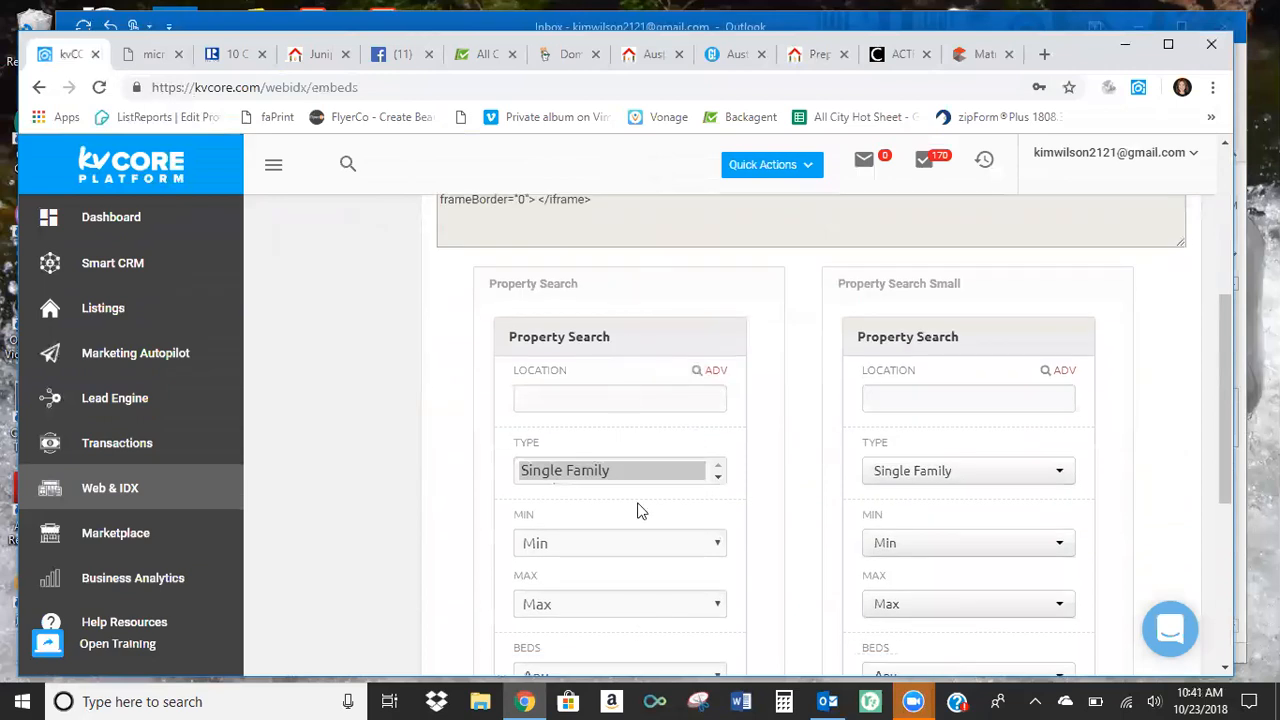
scroll(620, 563, "up", 4)
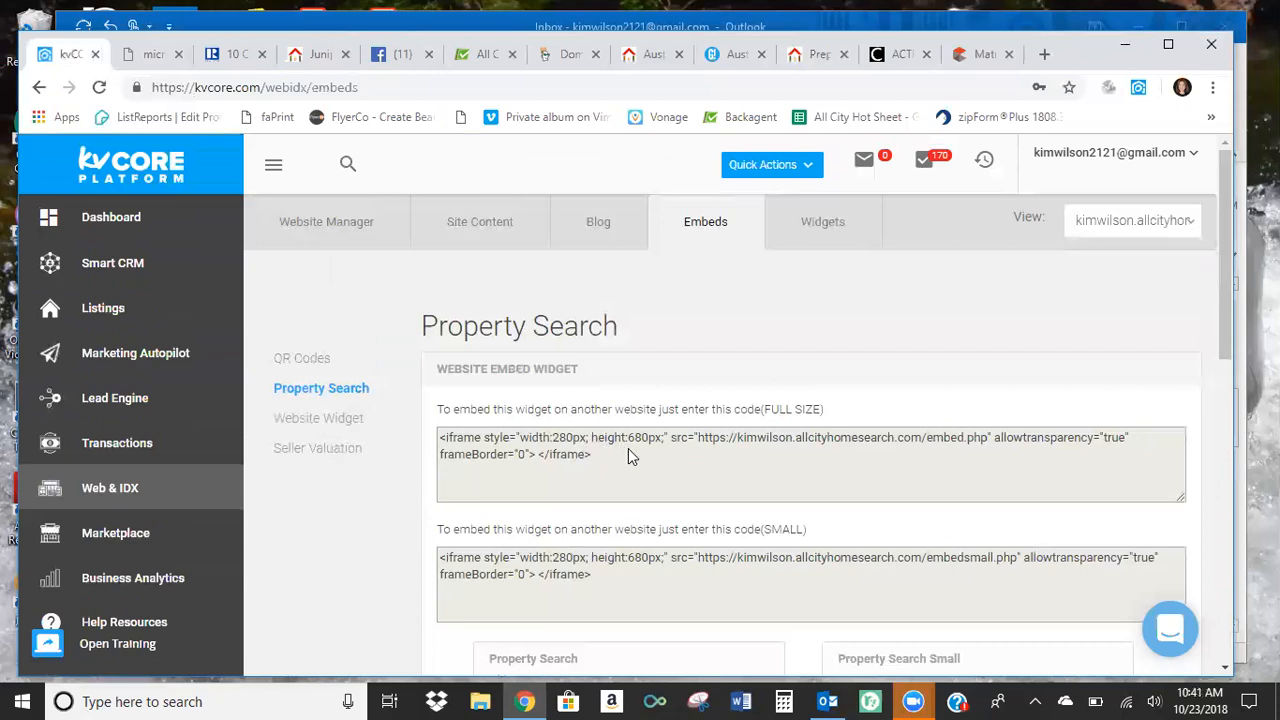
scroll(628, 450, "down", 5)
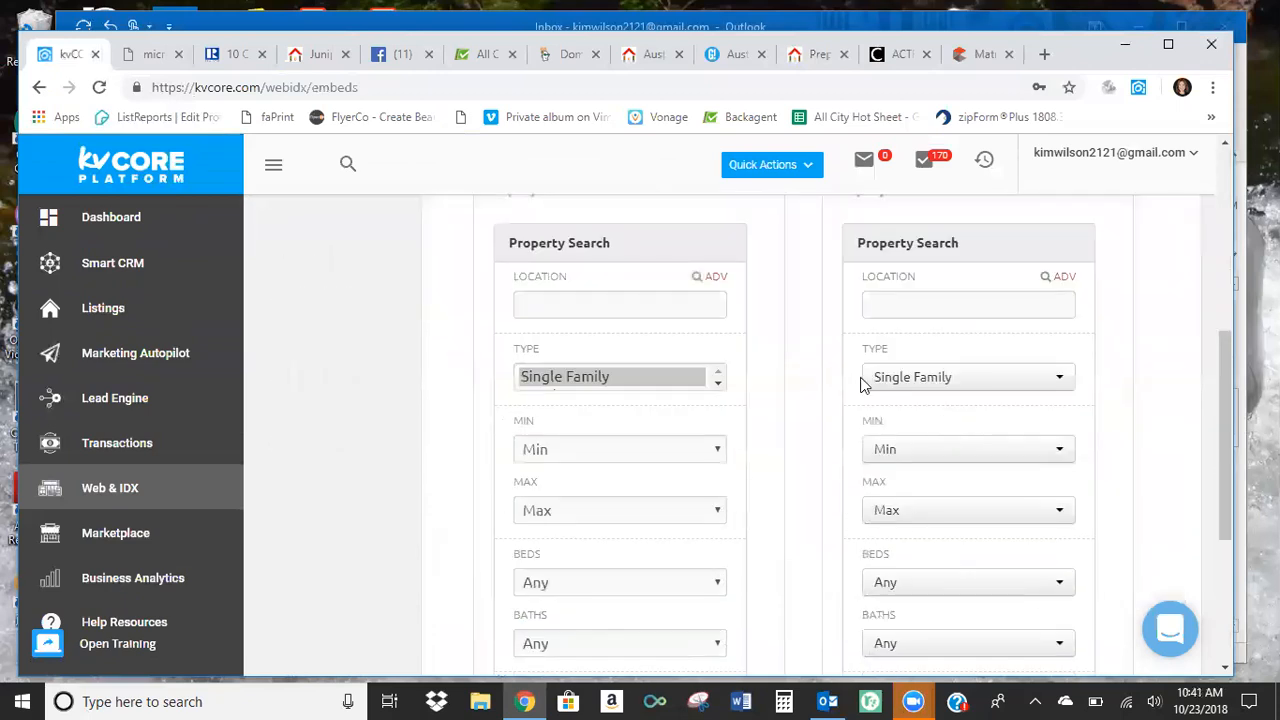
scroll(551, 437, "up", 2)
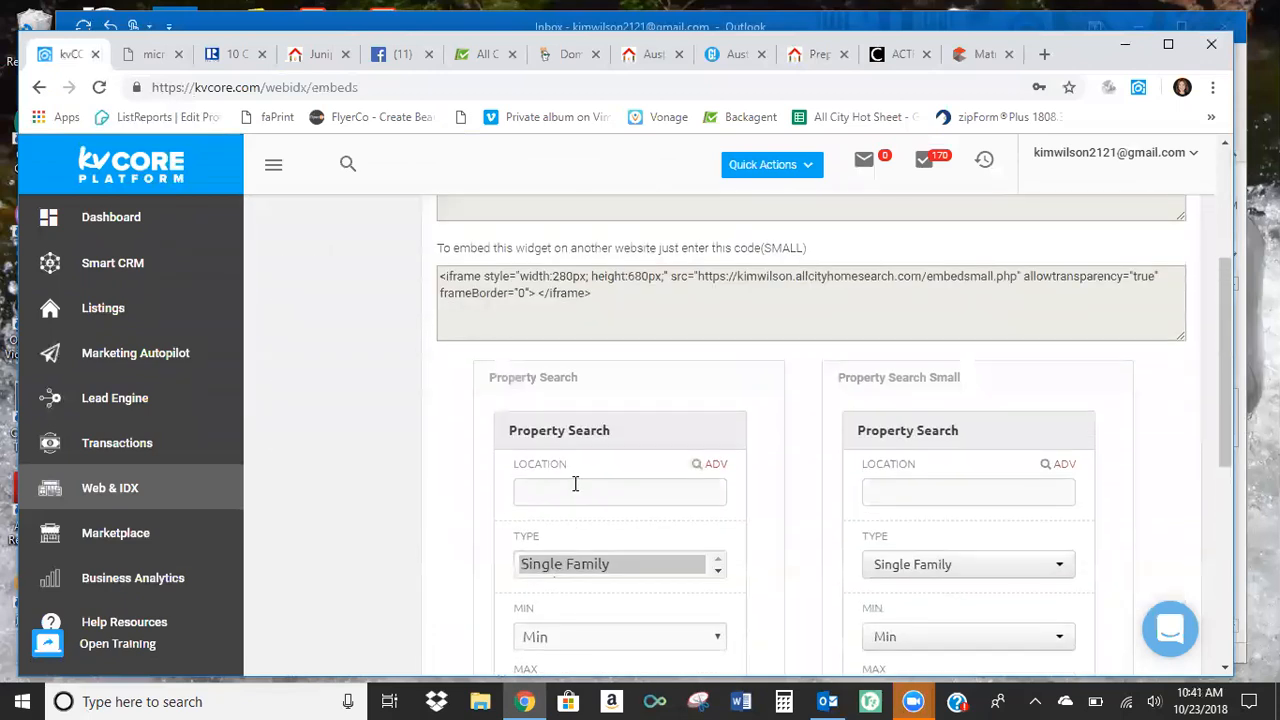
scroll(423, 529, "up", 2)
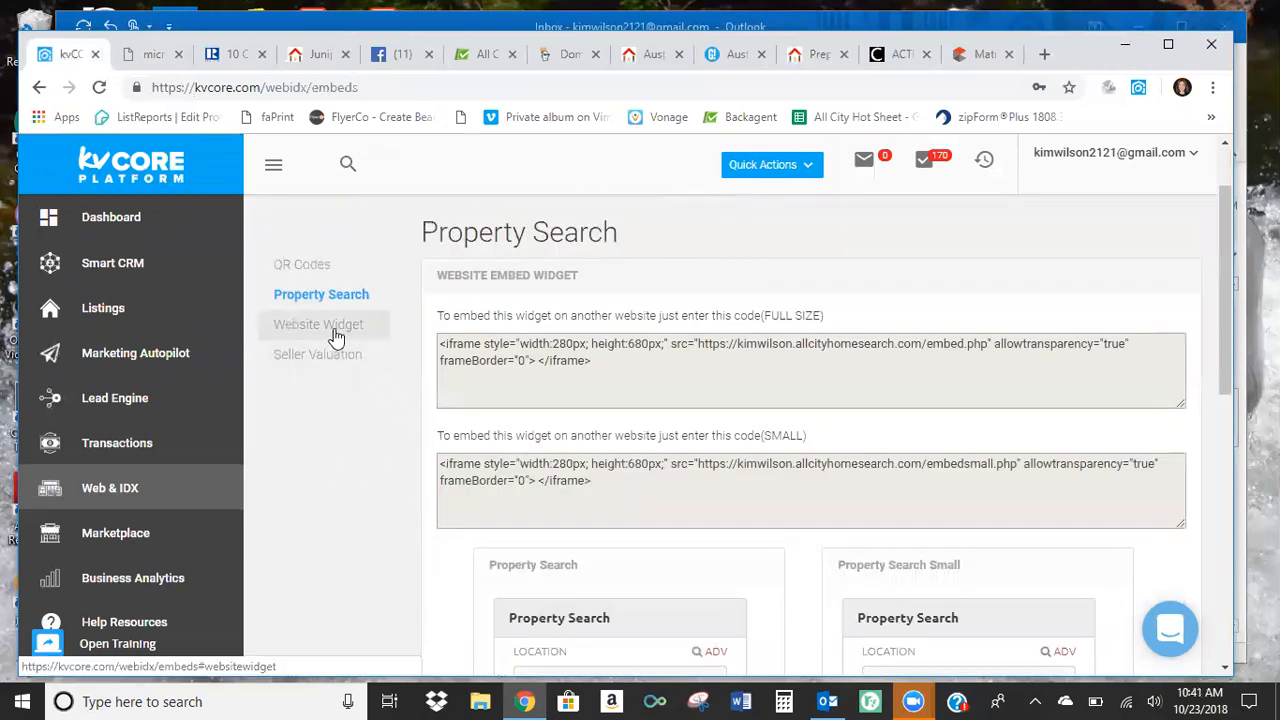
View the embed code for the Website Widget and the one for the Seller Valuation widget.
left_click(336, 330)
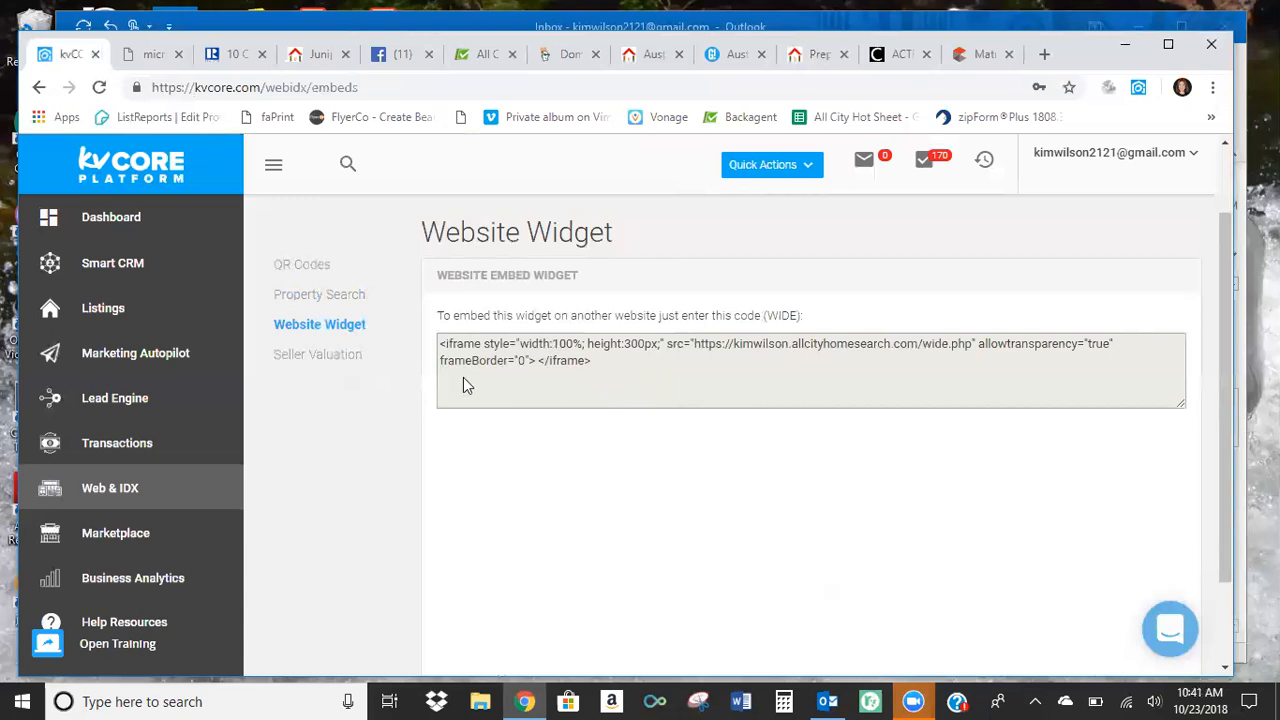
left_click(335, 356)
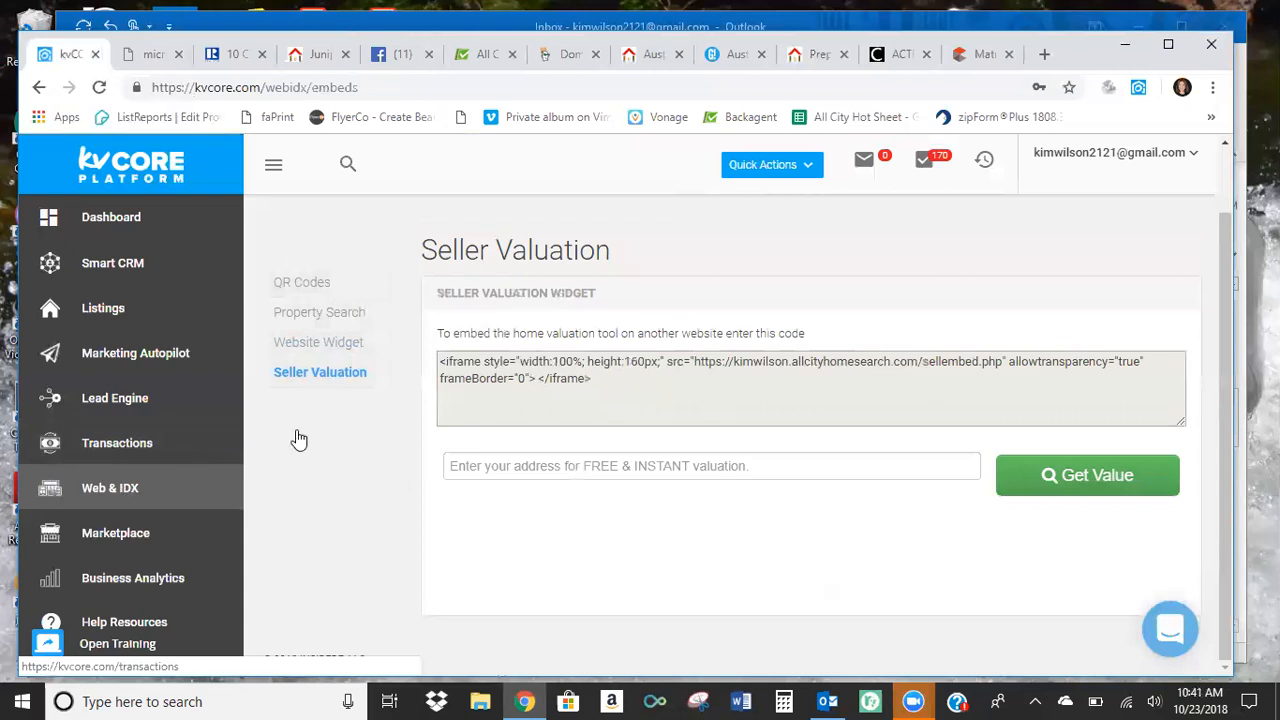
Look over the My Widgets page, and open and close the kvCORE Orientation task list.
left_click(817, 227)
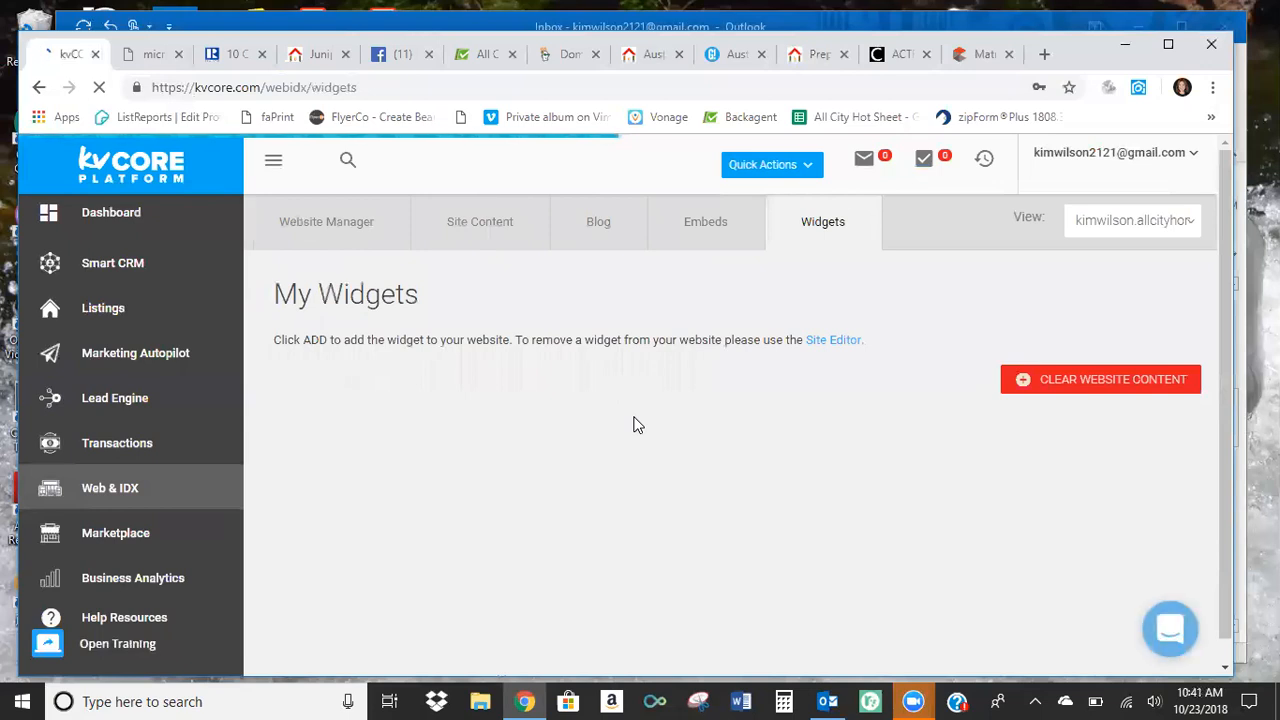
scroll(637, 425, "down", 1)
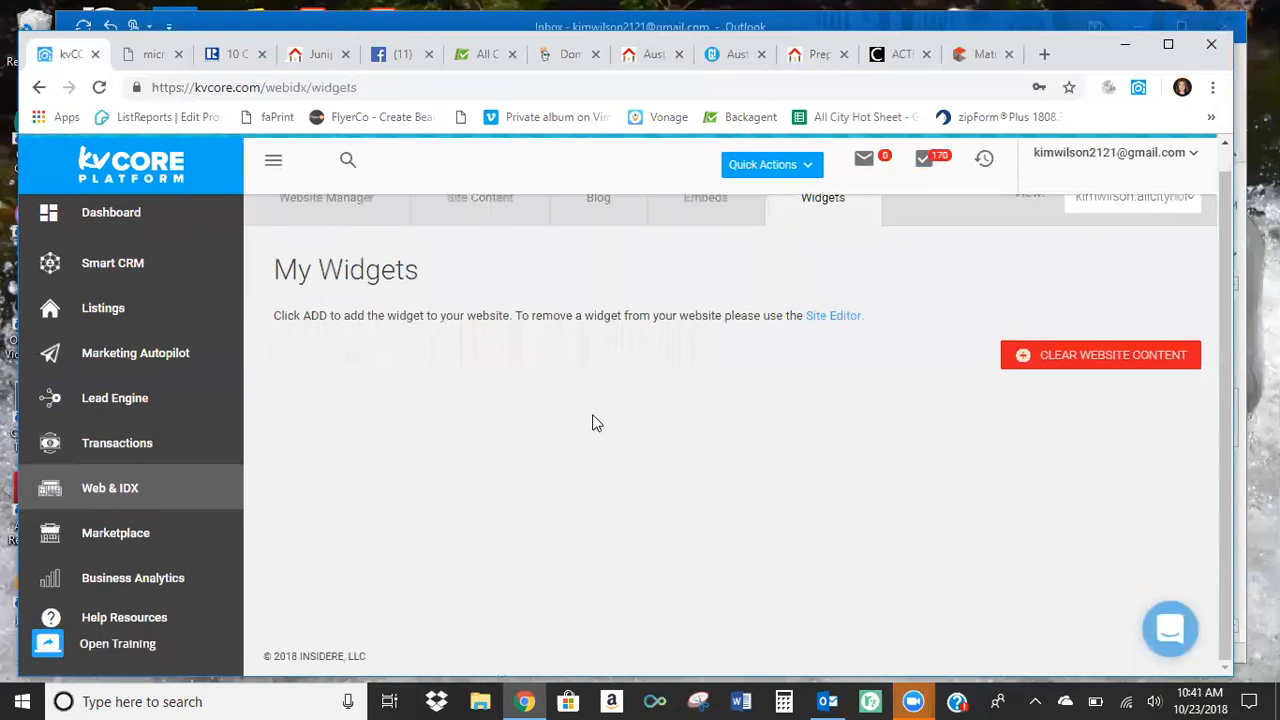
scroll(591, 426, "up", 1)
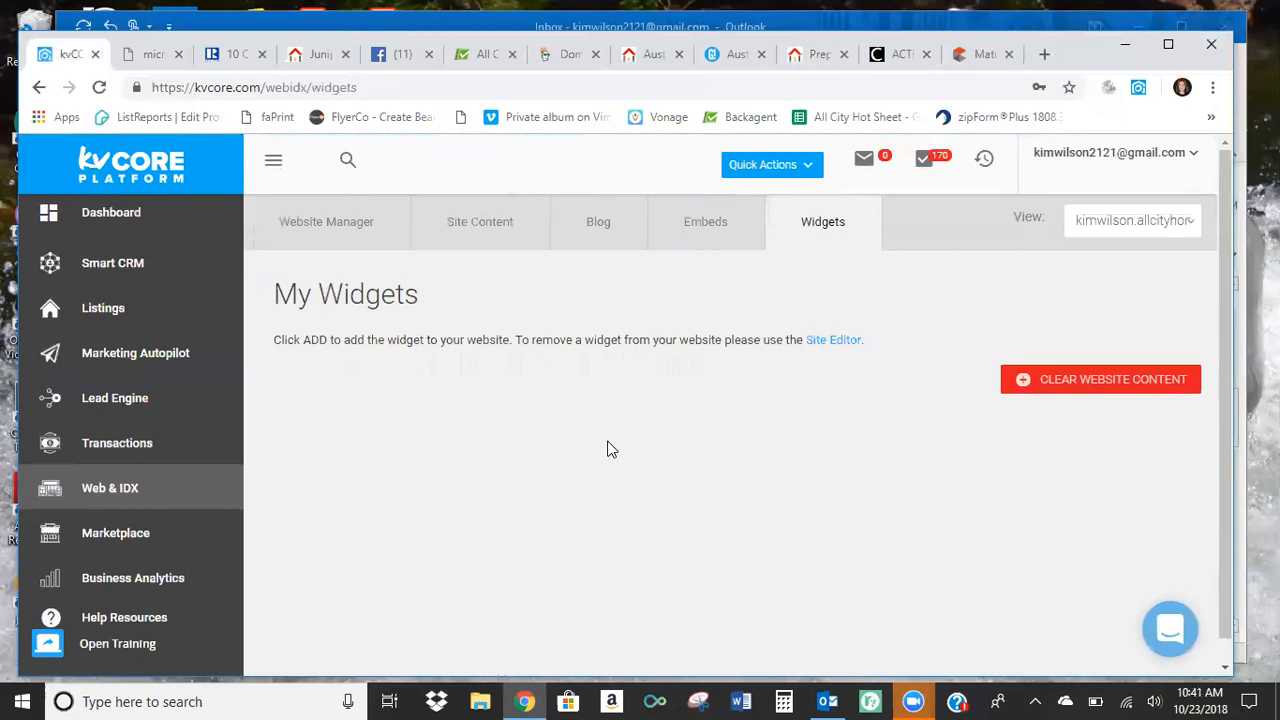
left_click(118, 647)
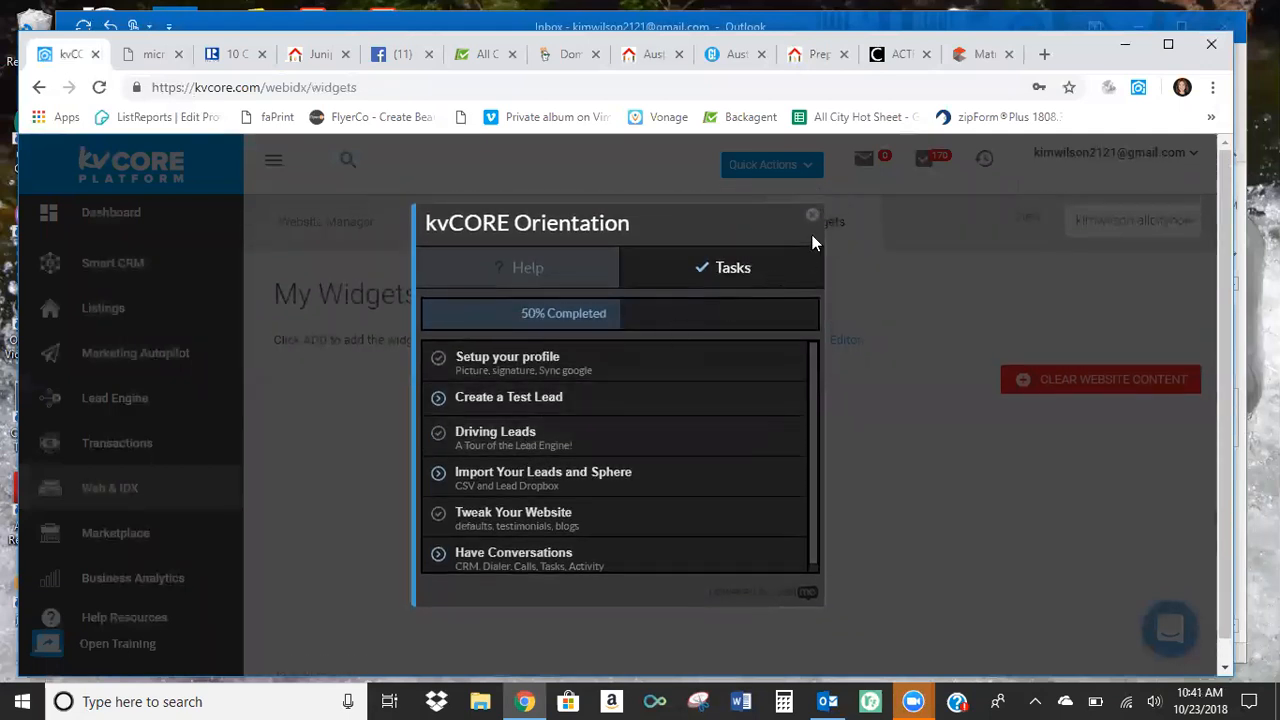
left_click(813, 216)
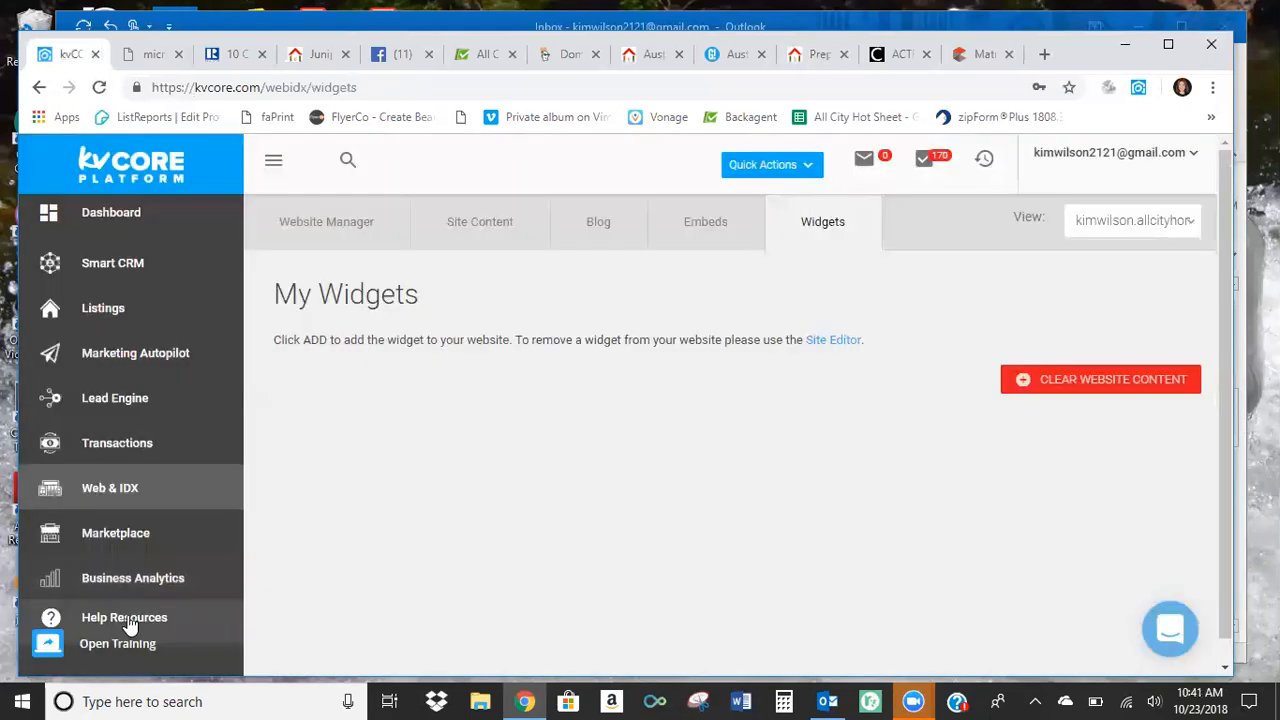
Open the kvCORE Platform support site from the help resources and look through its help article topics and contact options.
left_click(126, 620)
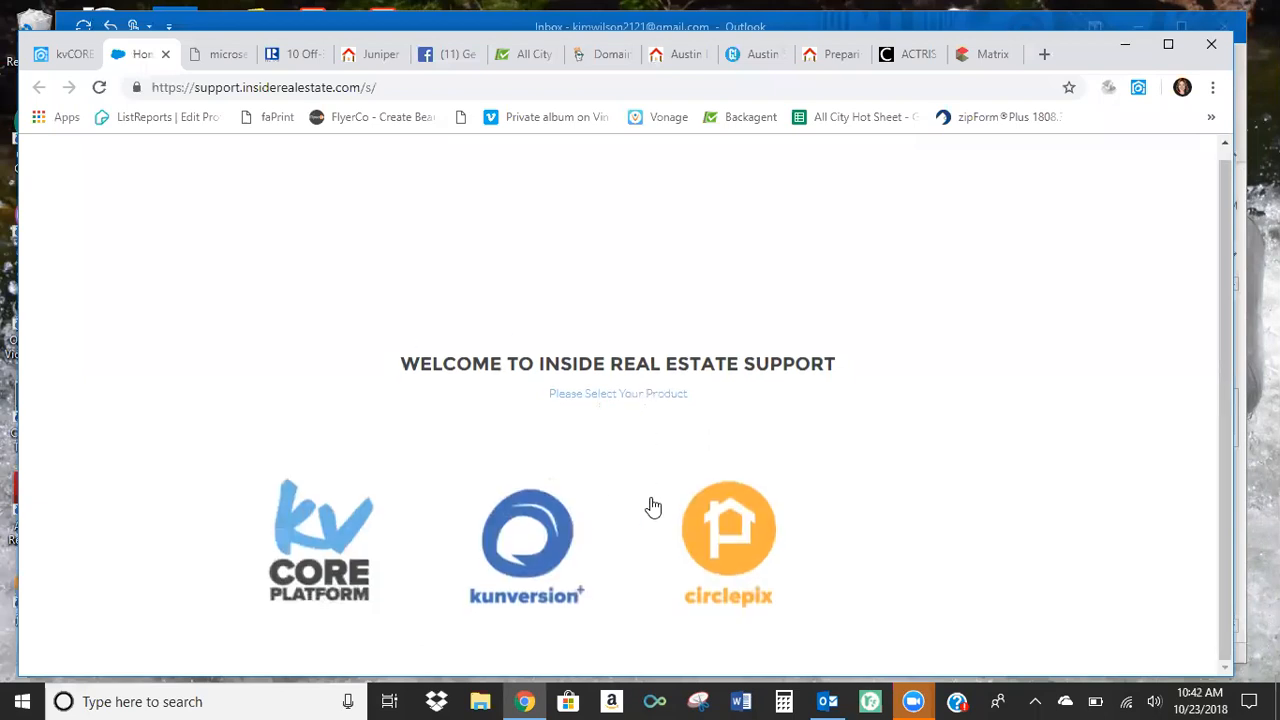
left_click(330, 550)
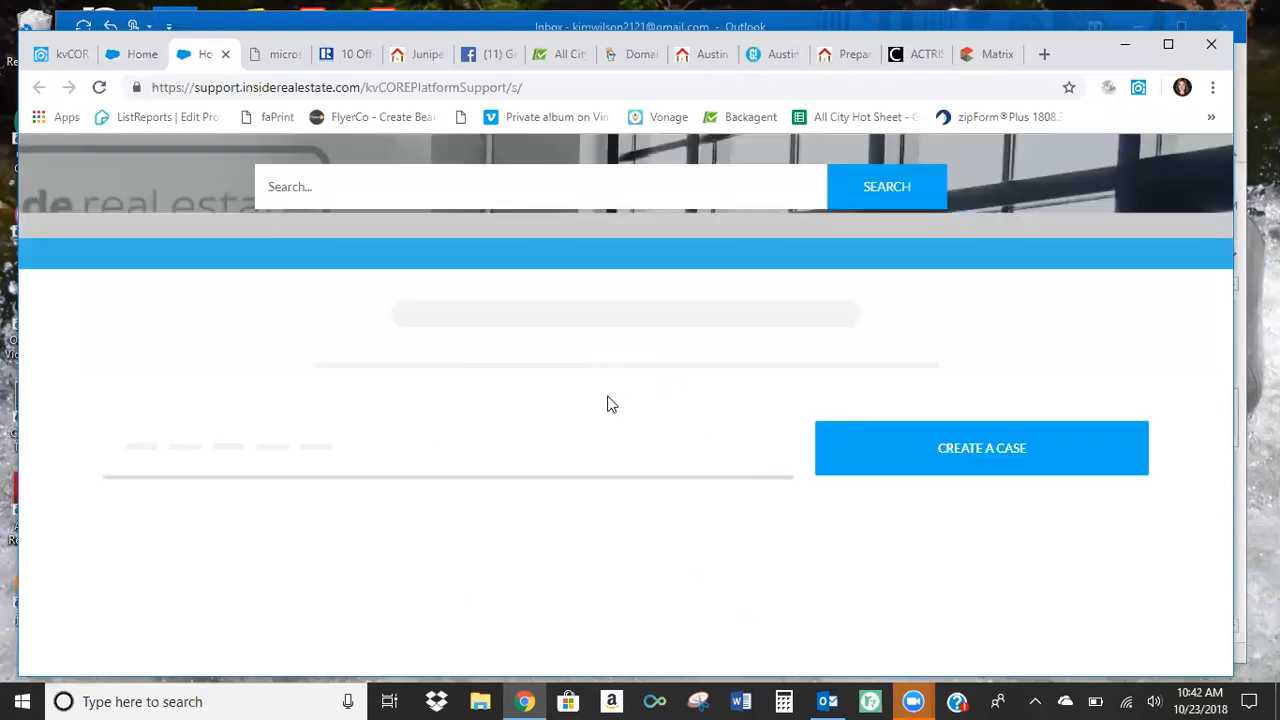
scroll(604, 408, "down", 1)
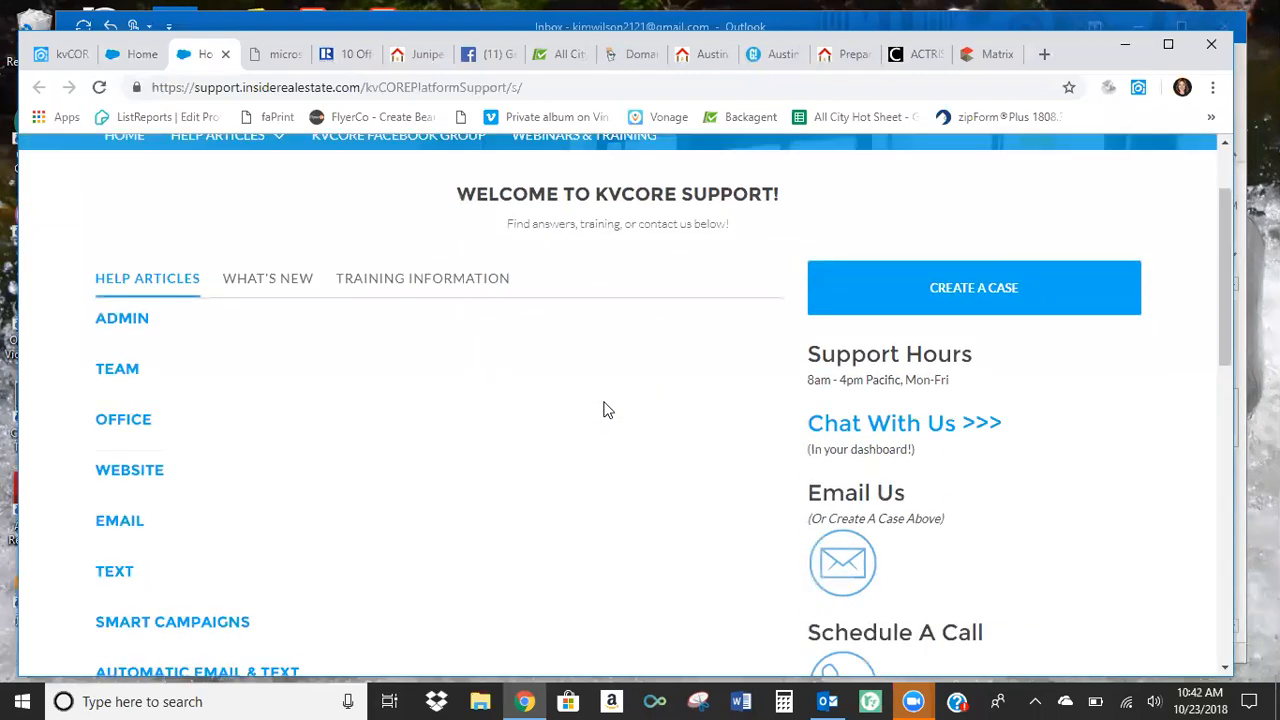
scroll(604, 410, "down", 2)
scroll(604, 410, "up", 3)
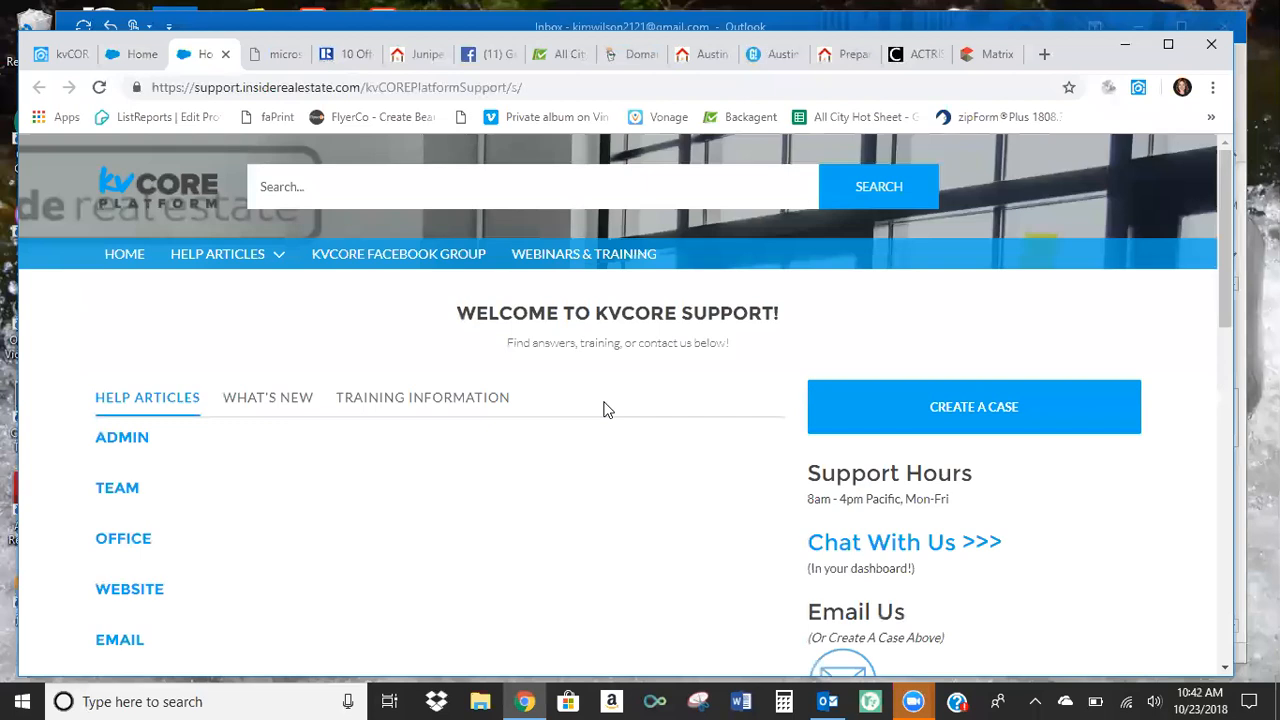
scroll(604, 410, "down", 3)
scroll(604, 410, "down", 8)
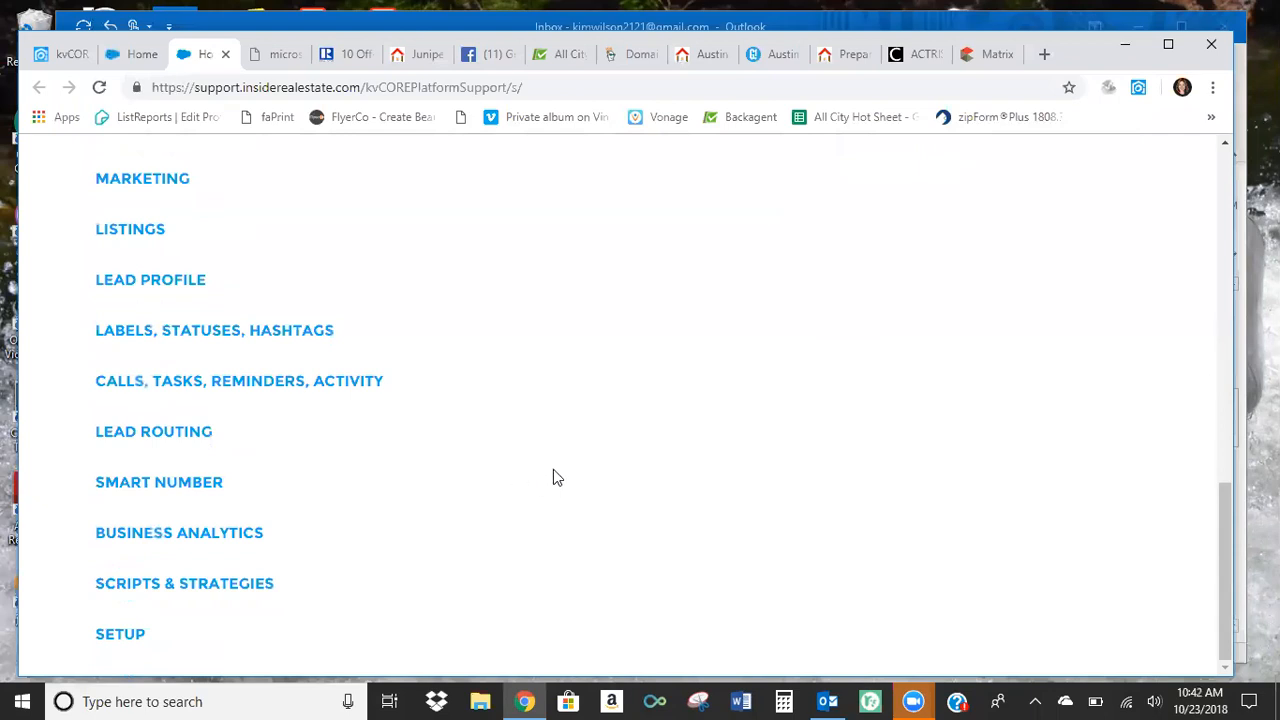
scroll(553, 477, "up", 7)
scroll(988, 116, "up", 4)
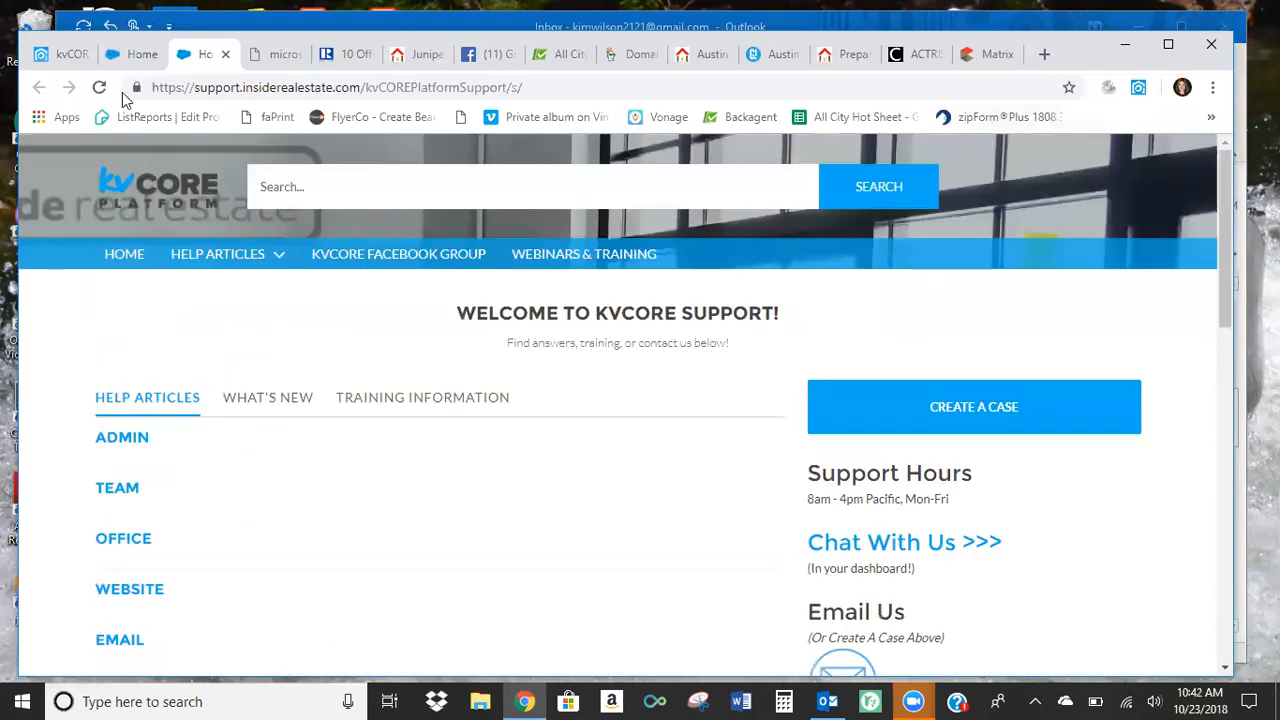
Close both Inside Real Estate support pages and return to kvCORE.
left_click(226, 54)
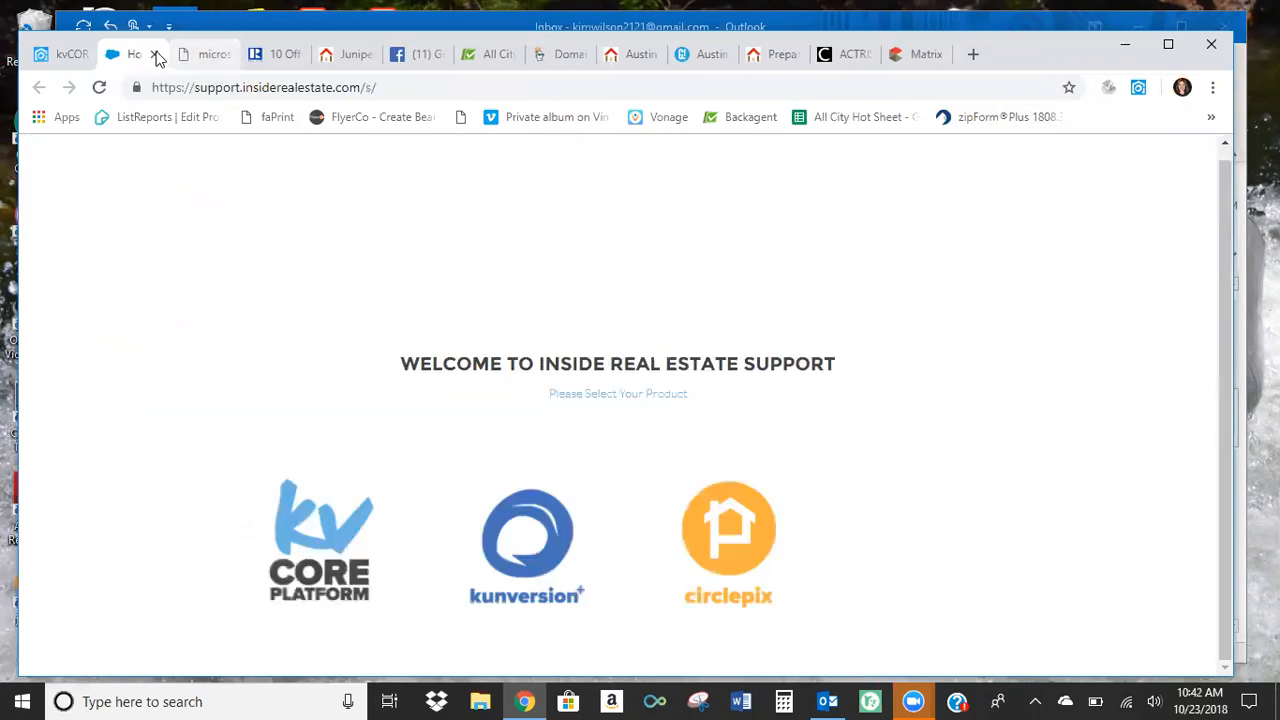
left_click(156, 54)
left_click(69, 54)
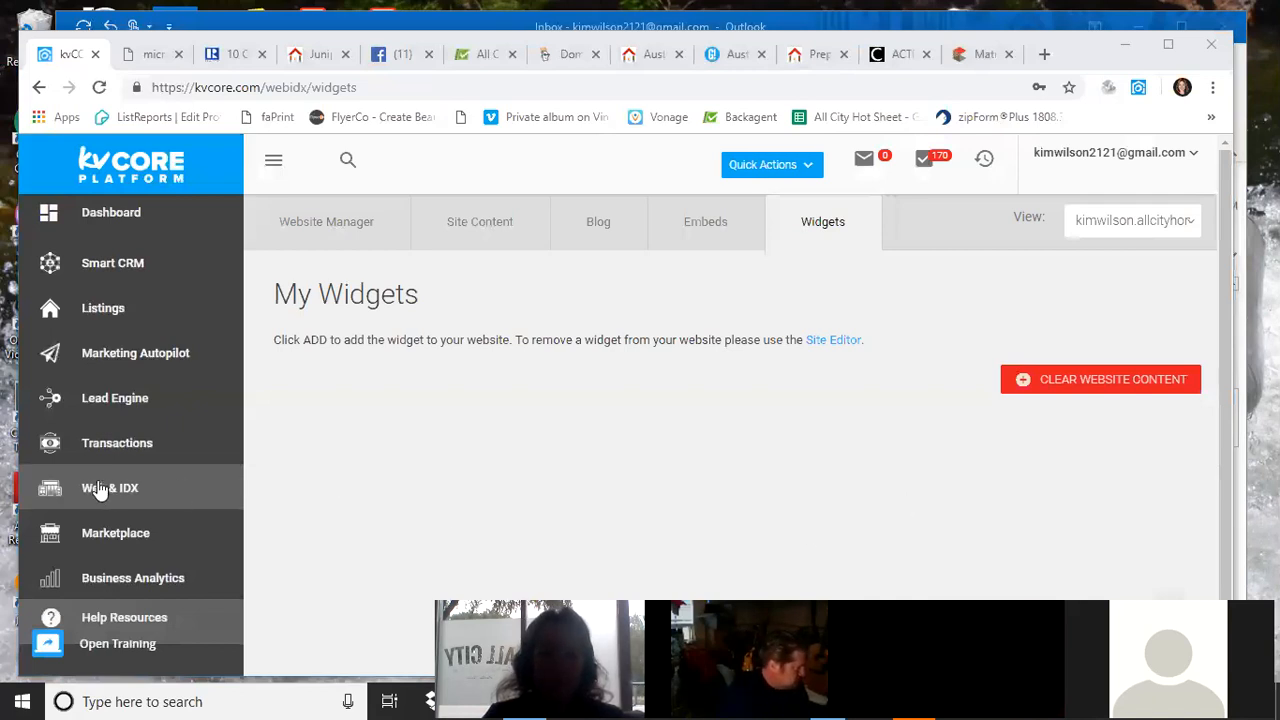
Generate a listing QR code on the Embeds page for the copied MLS number 3430138 on the agent's allcityhomesearch.com website.
left_click(708, 228)
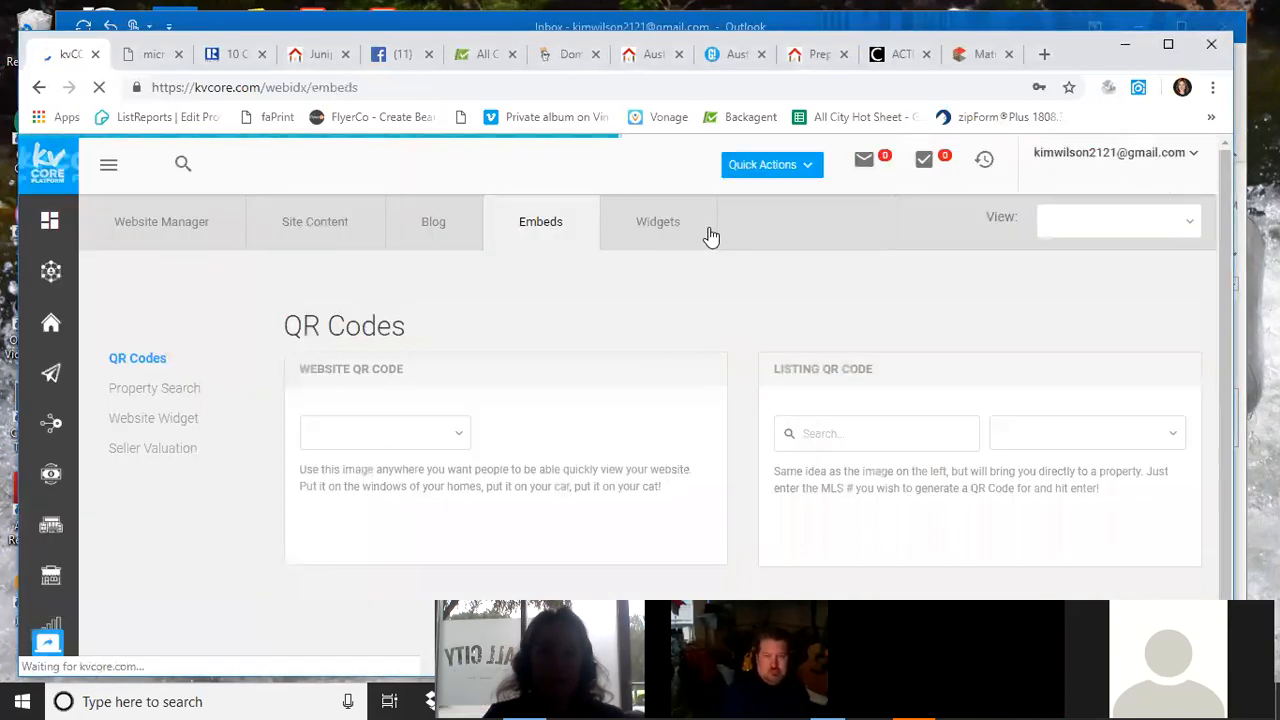
left_click(880, 438)
right_click(880, 438)
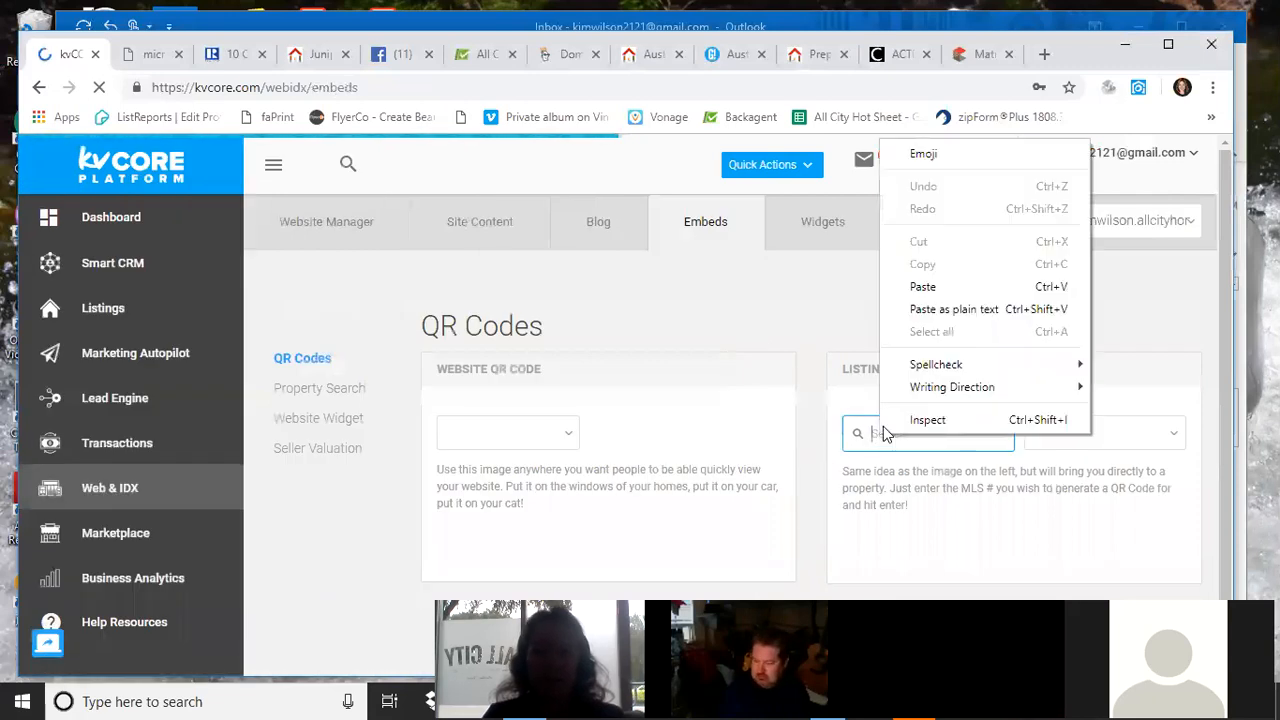
left_click(919, 289)
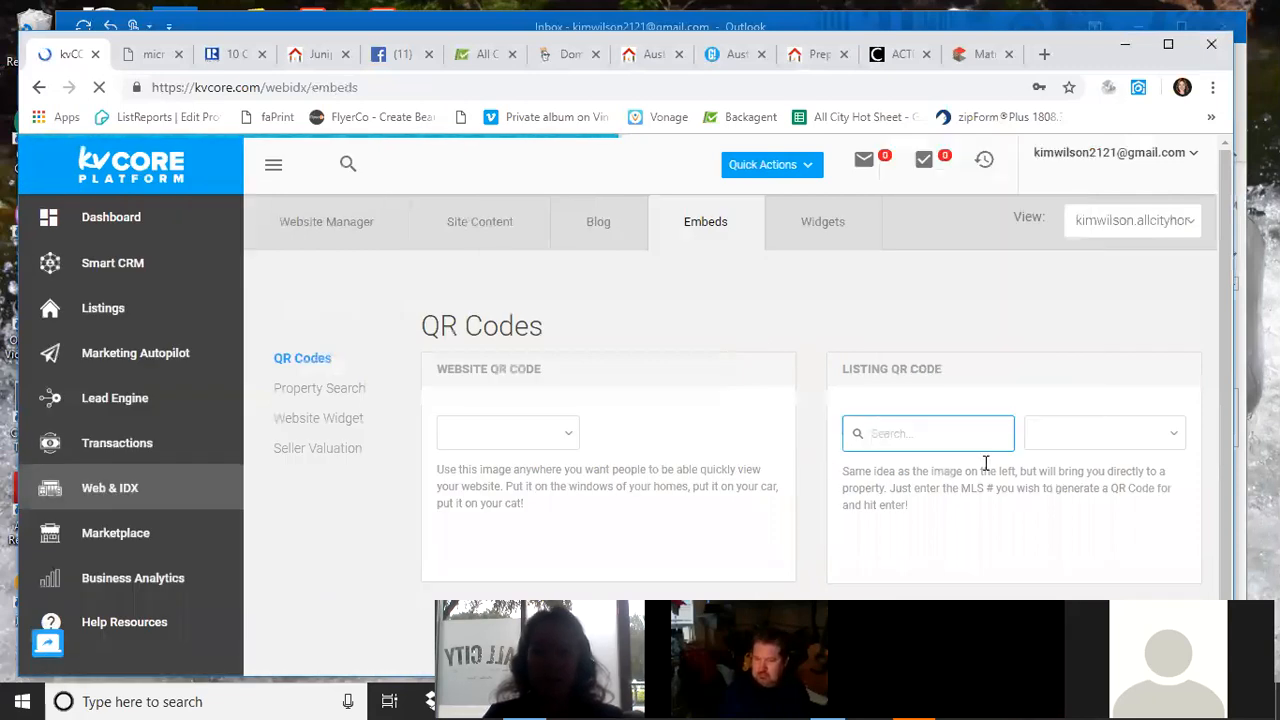
left_click(1153, 440)
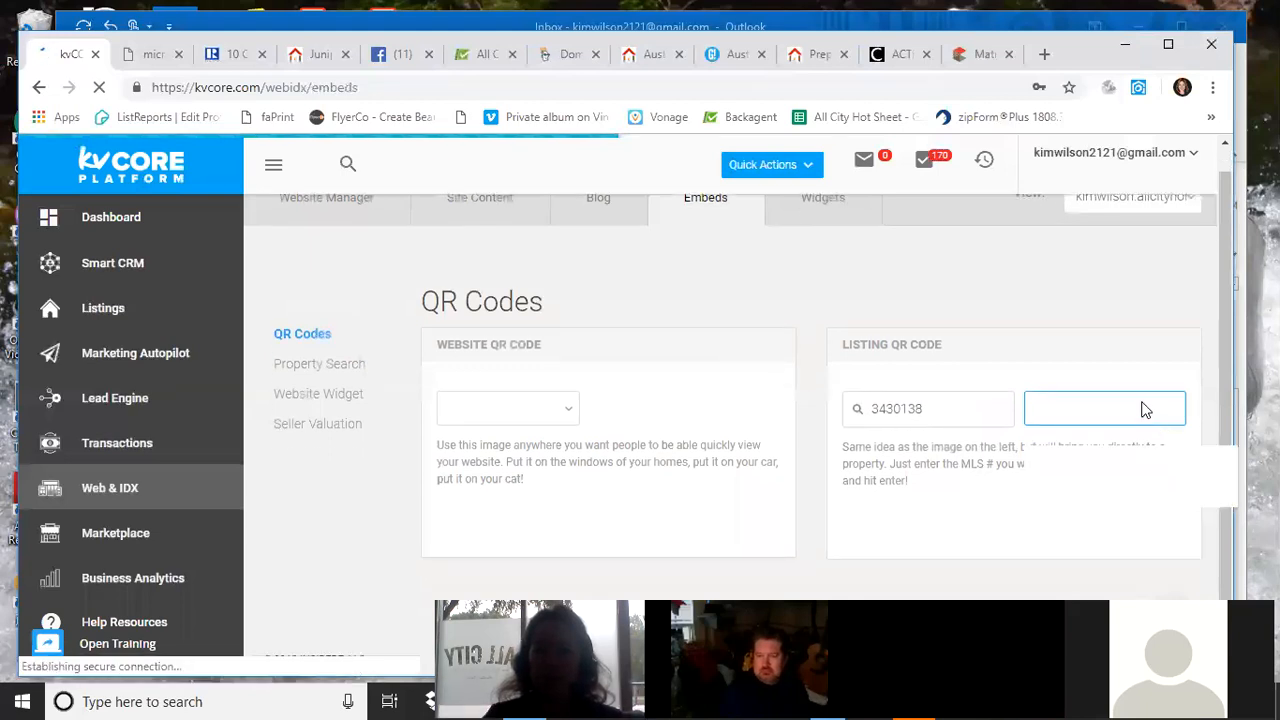
left_click(1140, 409)
left_click(1106, 493)
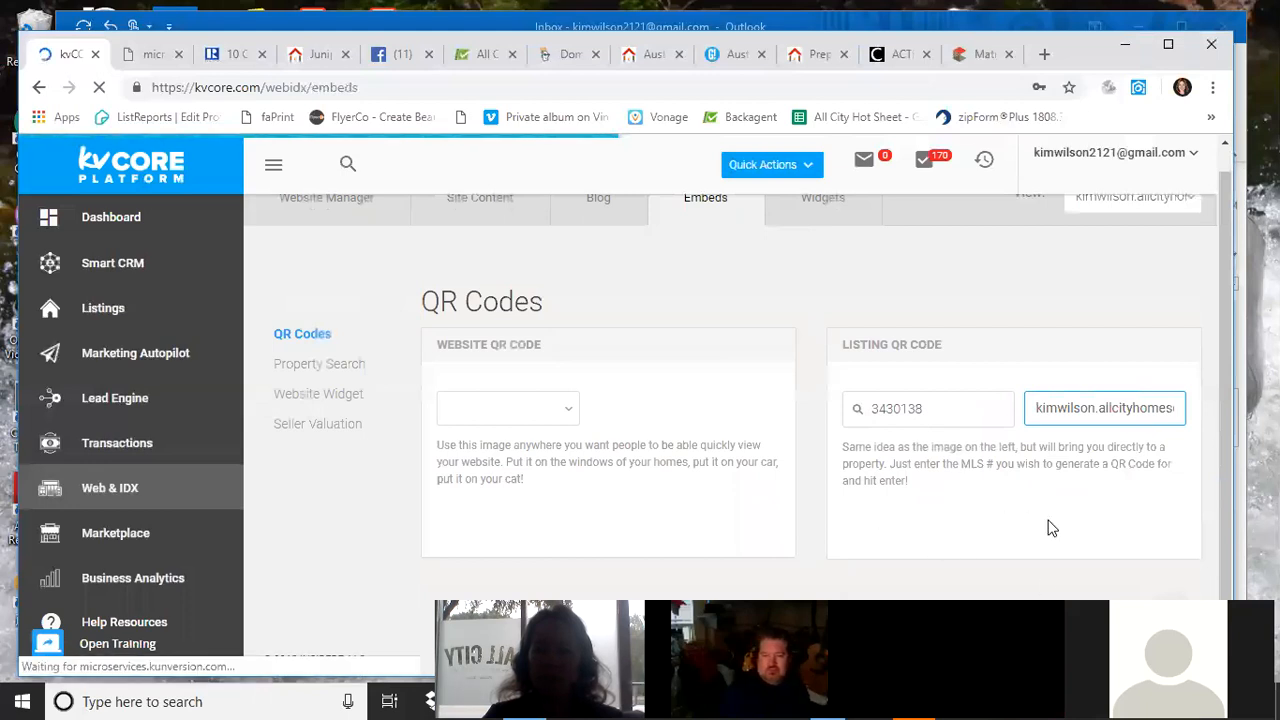
scroll(900, 530, "down", 2)
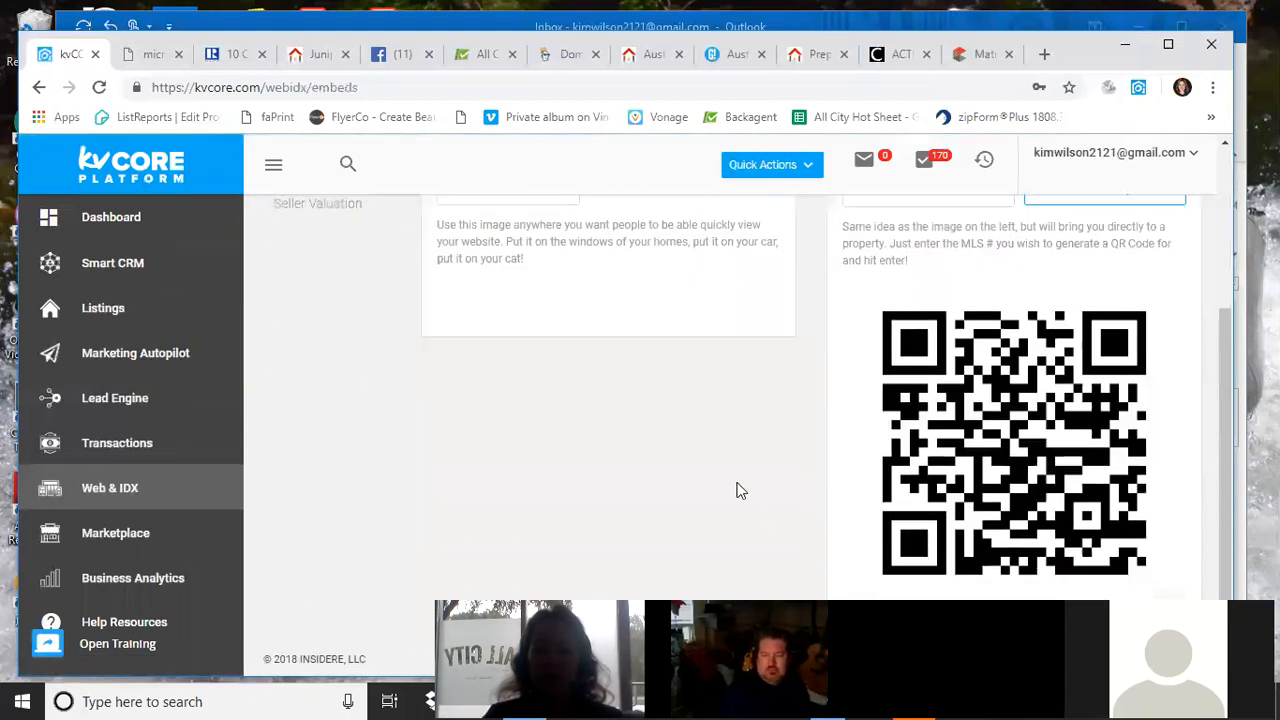
Generate a website QR code for the agent's allcityhomesearch.com site and view it beside the listing code.
scroll(740, 490, "up", 1)
scroll(735, 484, "up", 1)
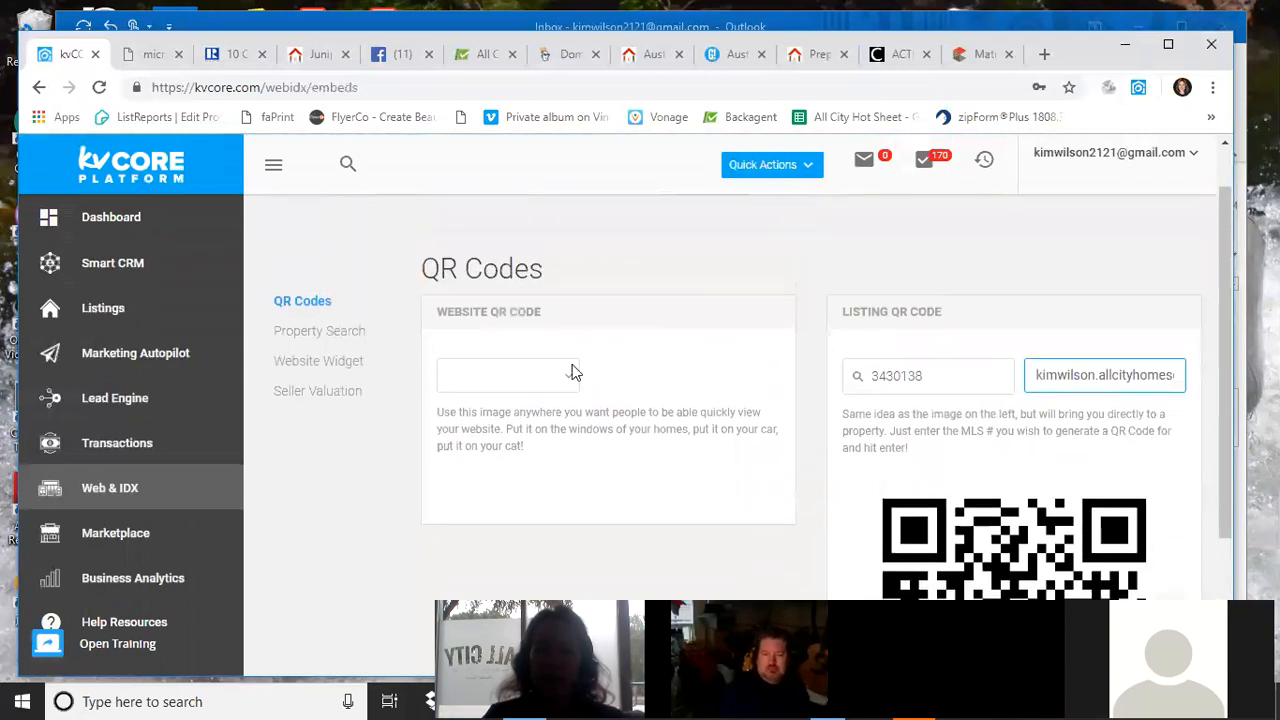
left_click(571, 374)
left_click(558, 440)
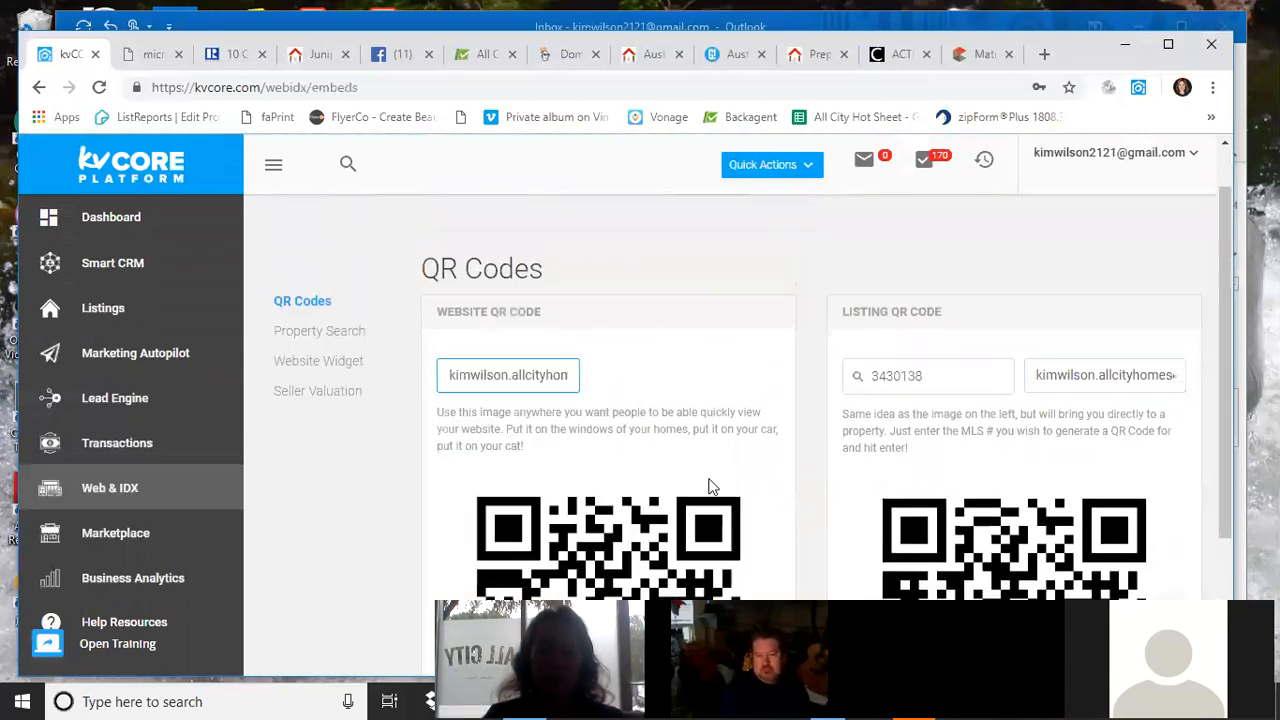
scroll(708, 485, "down", 2)
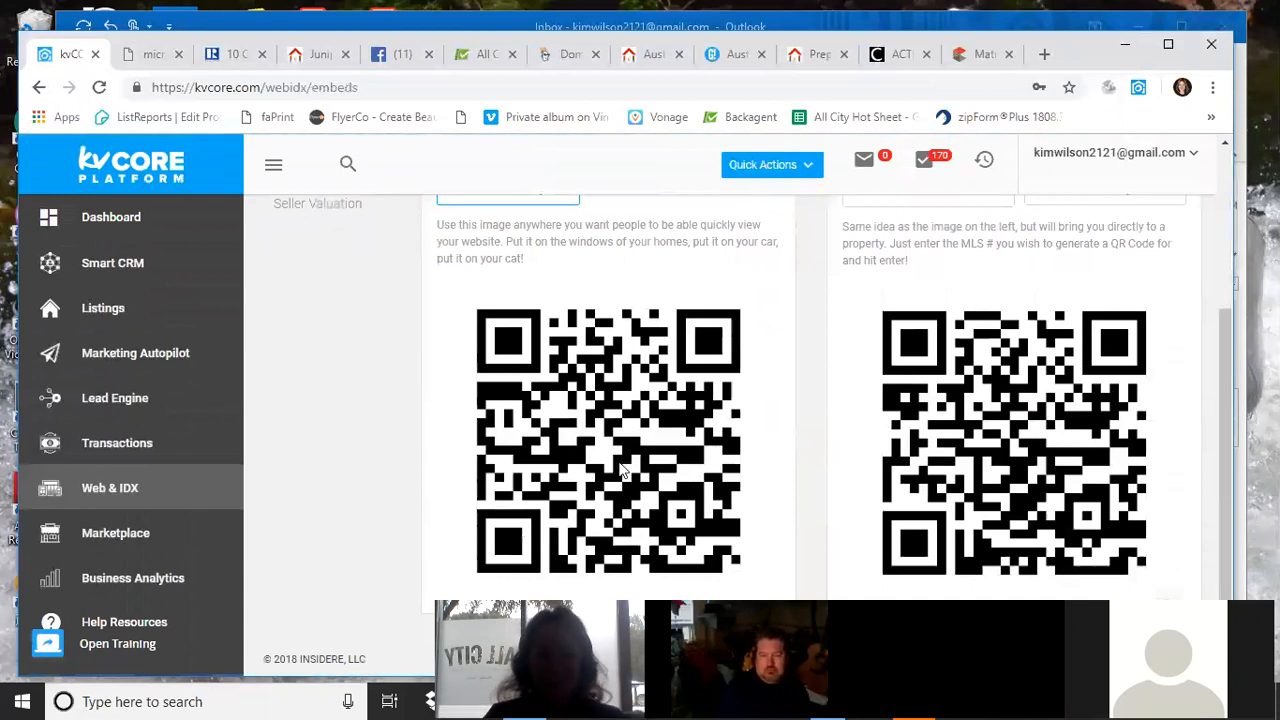
scroll(613, 457, "up", 1)
scroll(613, 457, "up", 2)
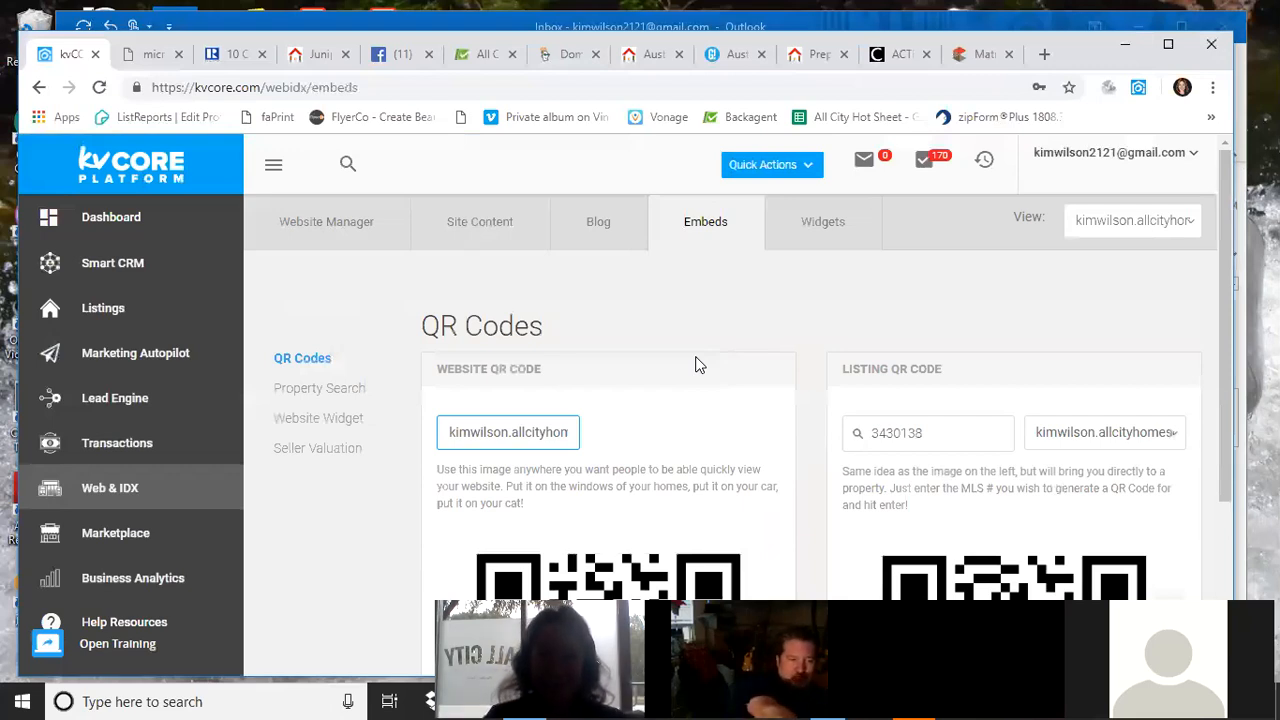
Open the main Web & IDX page.
left_click(103, 491)
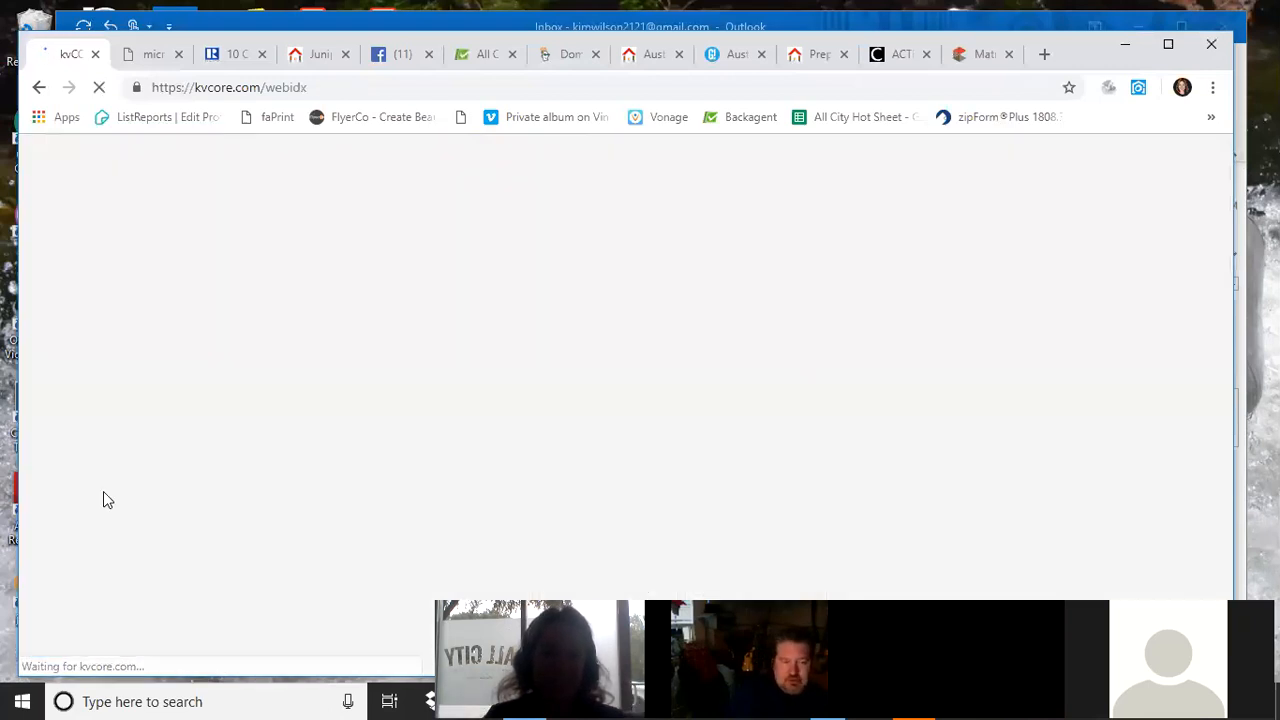